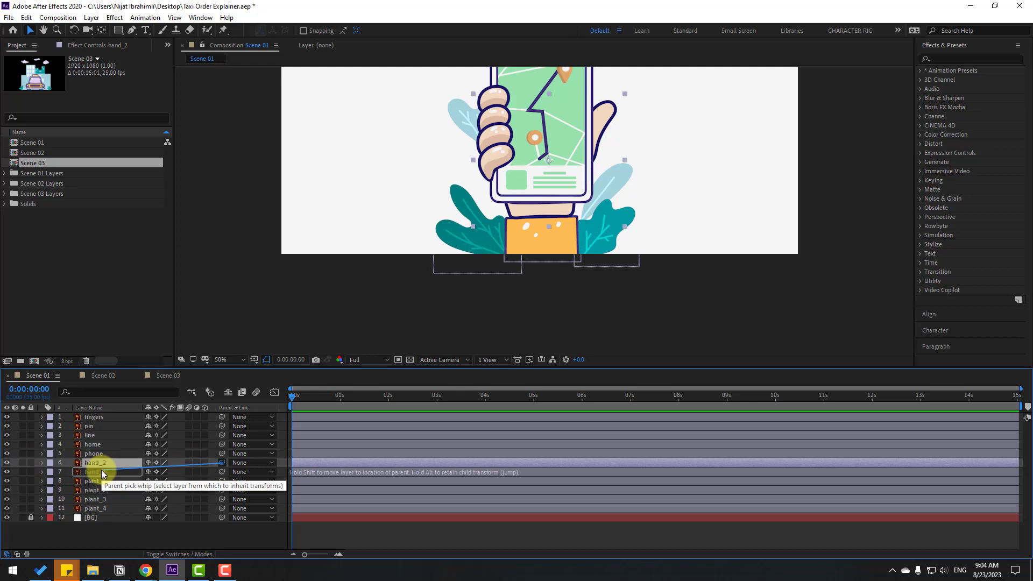
Parent hand_2 to hand_1, and keyframe hand_1's rotation at -102° on frame 0.
click(97, 477)
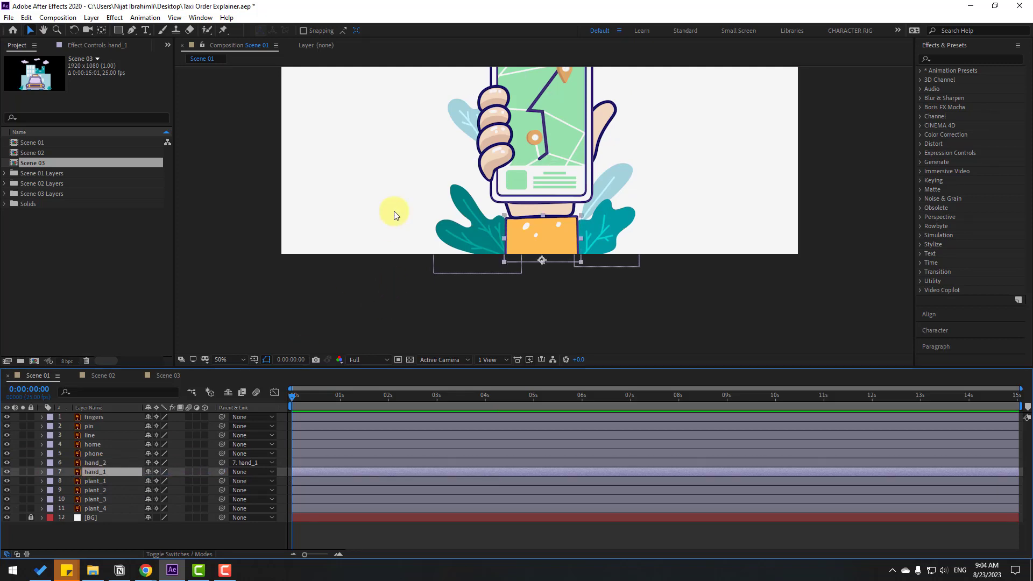
drag(392, 212, 370, 261)
key(r)
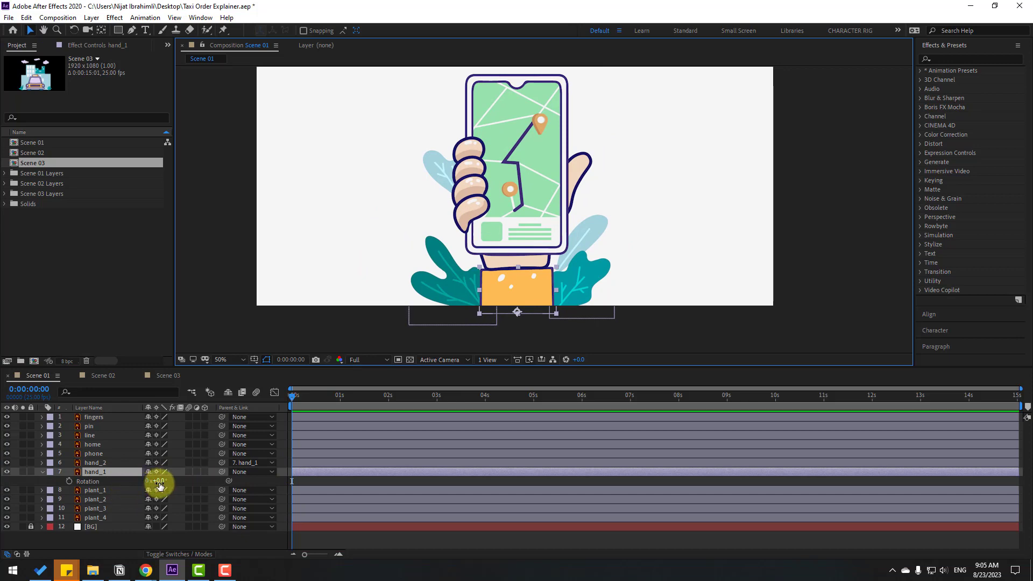
drag(160, 486, 77, 482)
click(128, 537)
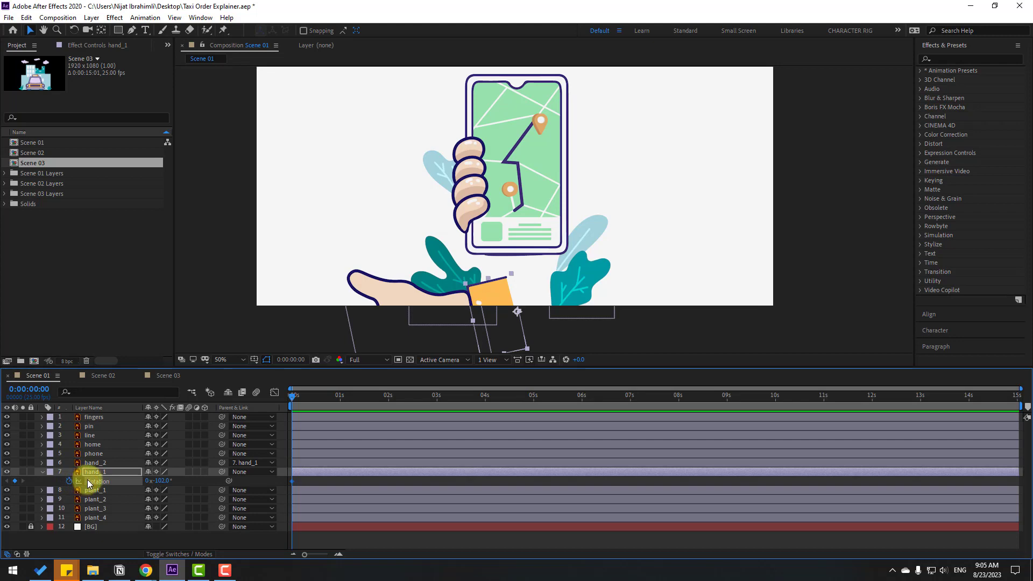
Keyframe hand_1's rotation at 28° on frame 10 and at -10° on frame 20.
key(space)
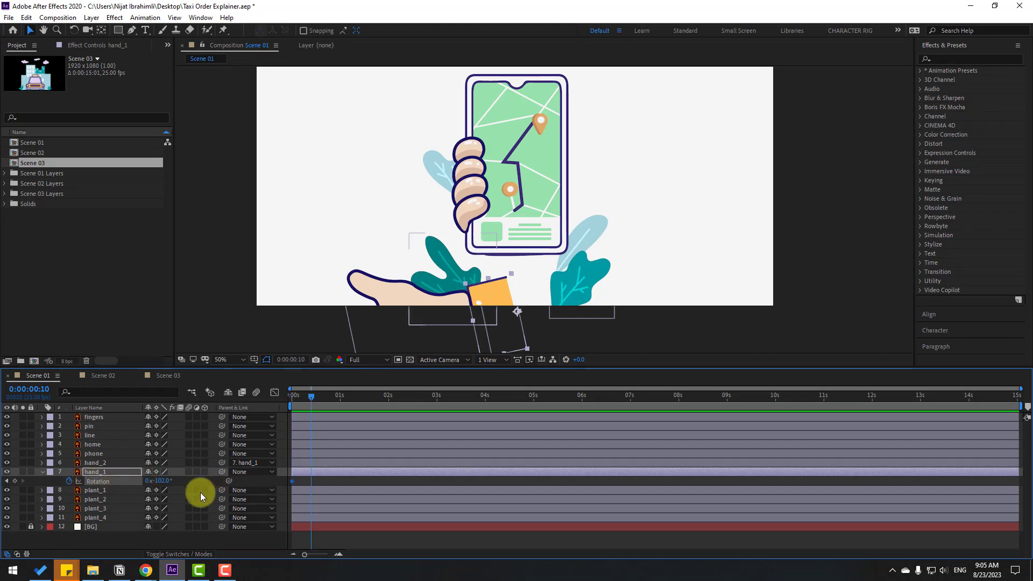
drag(161, 486, 224, 478)
key(space)
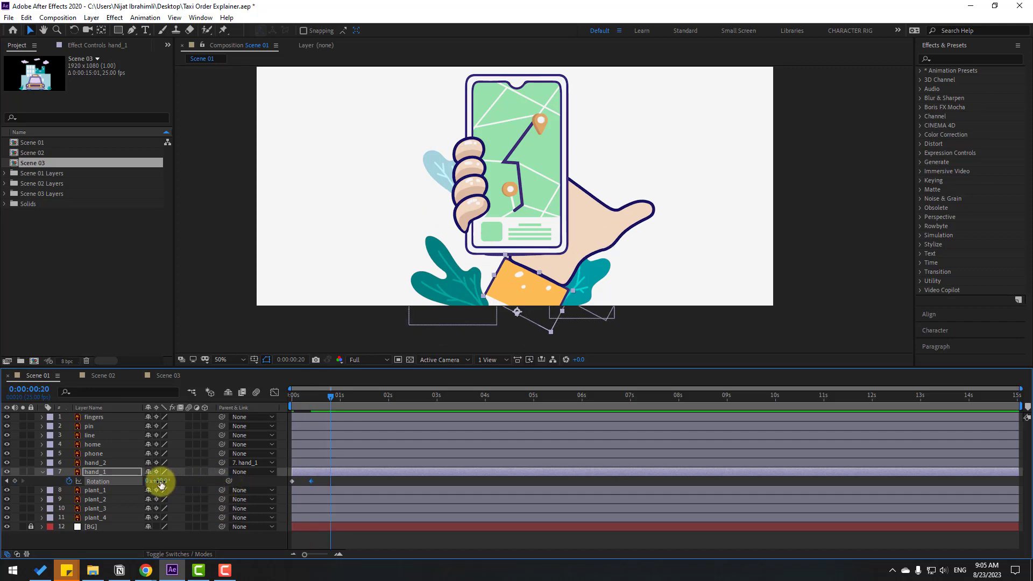
click(163, 480)
key(Return)
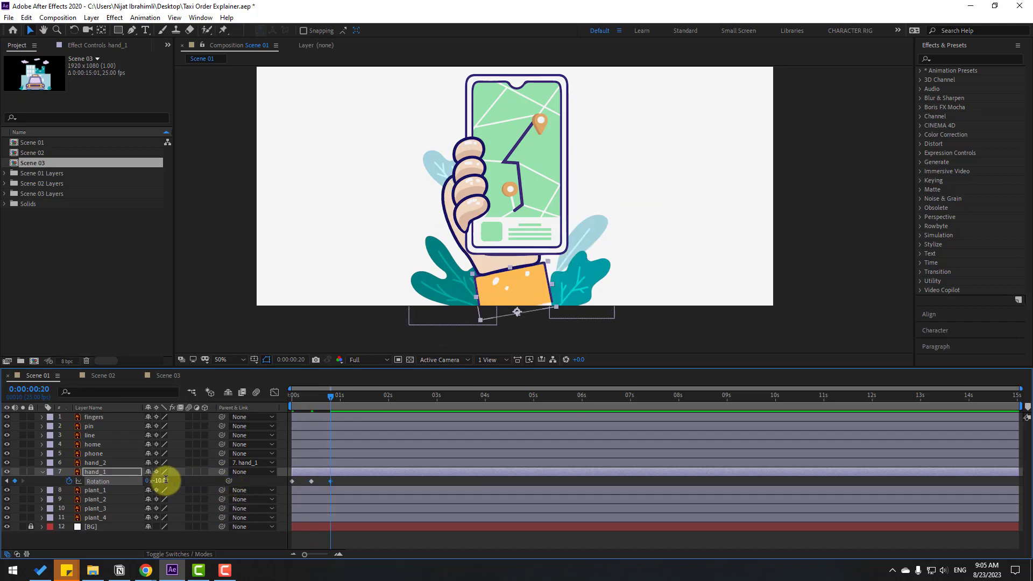
Keyframe hand_1's rotation at 5° at time 1:05.
key(shift+Page_Down)
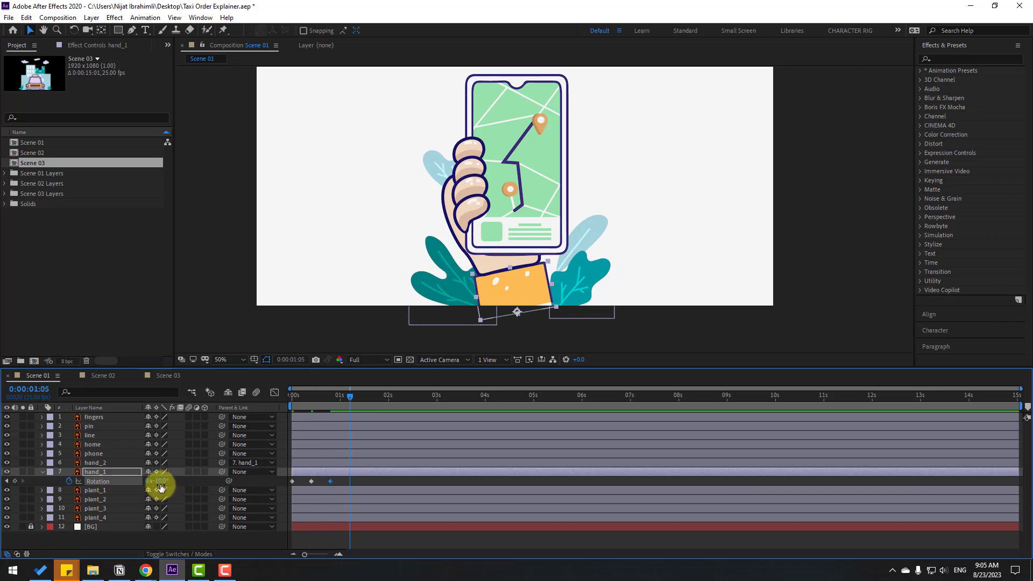
click(160, 481)
text(5)
key(Return)
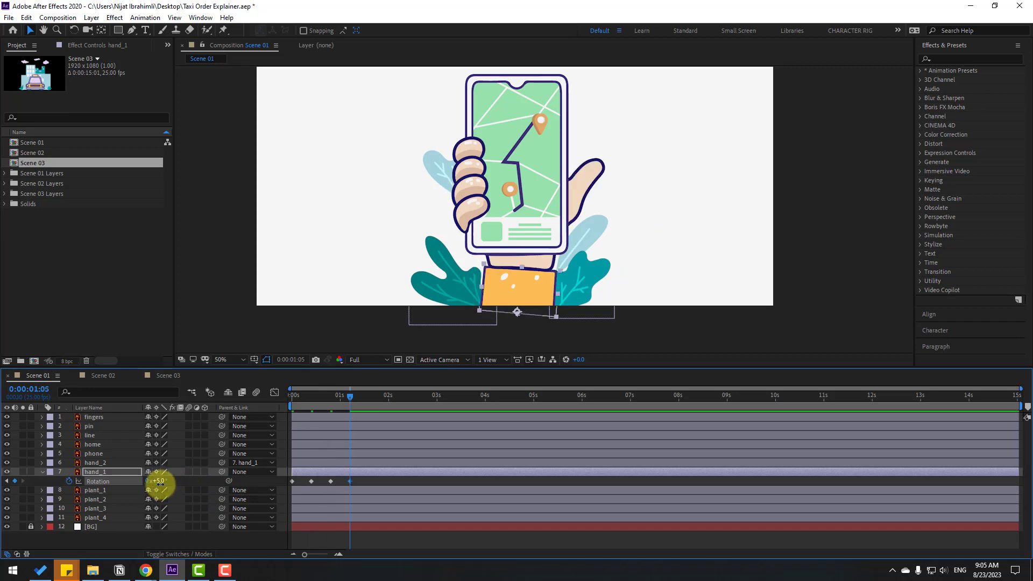
Keyframe hand_1's rotation at -2.5° at time 1:15.
click(159, 481)
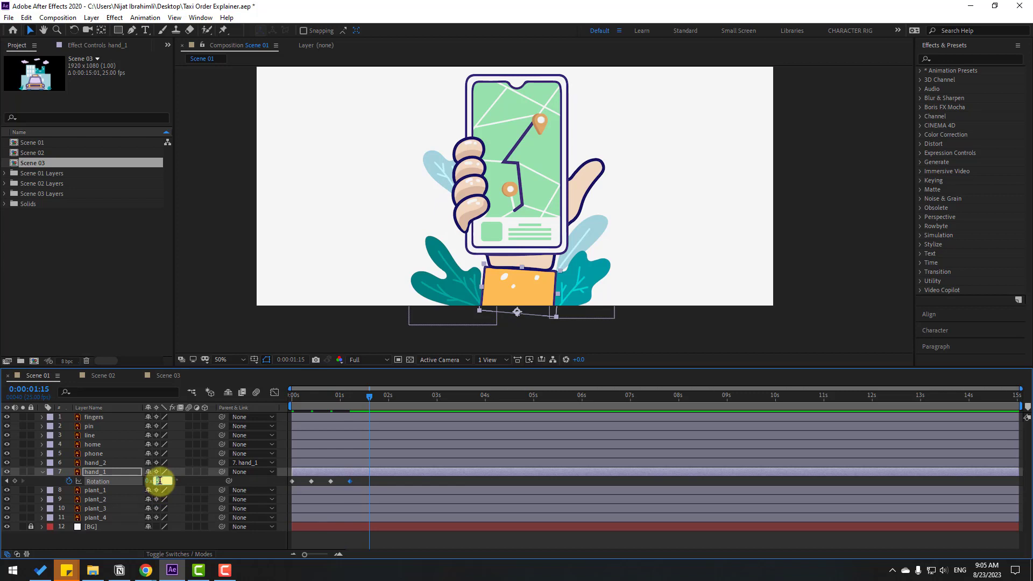
text(0)
key(Return)
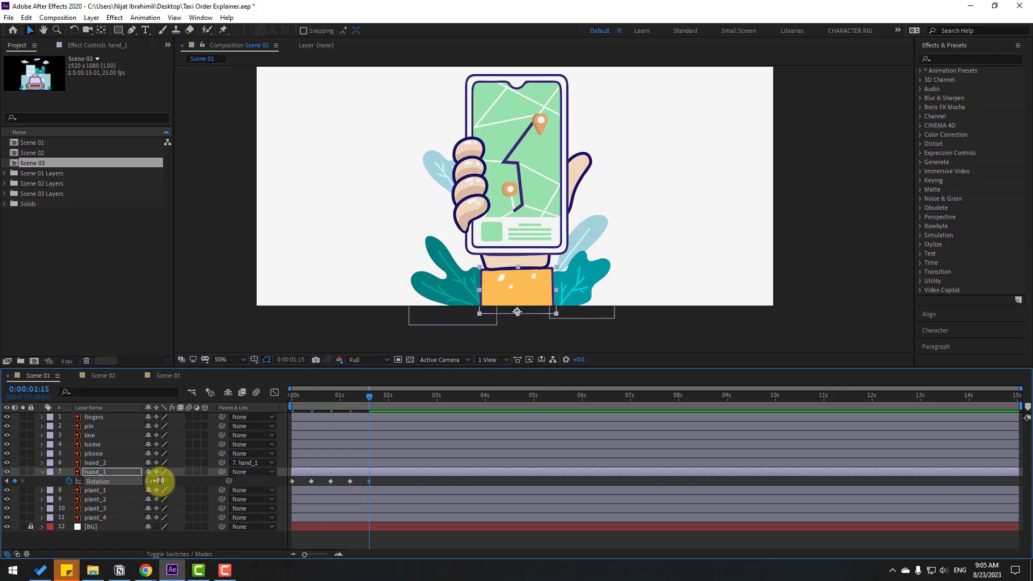
click(160, 481)
text(-)
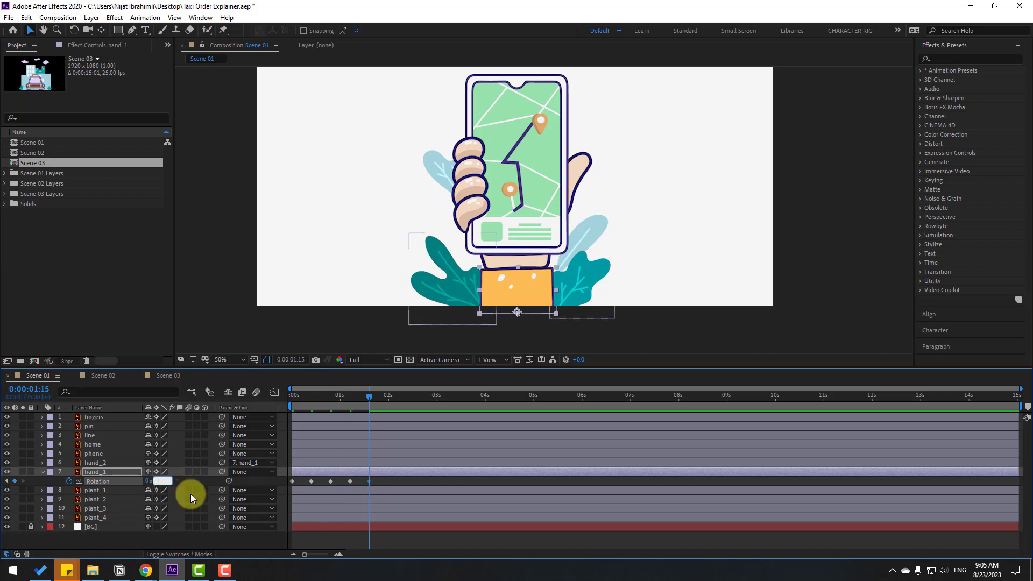
text(2.5)
key(Return)
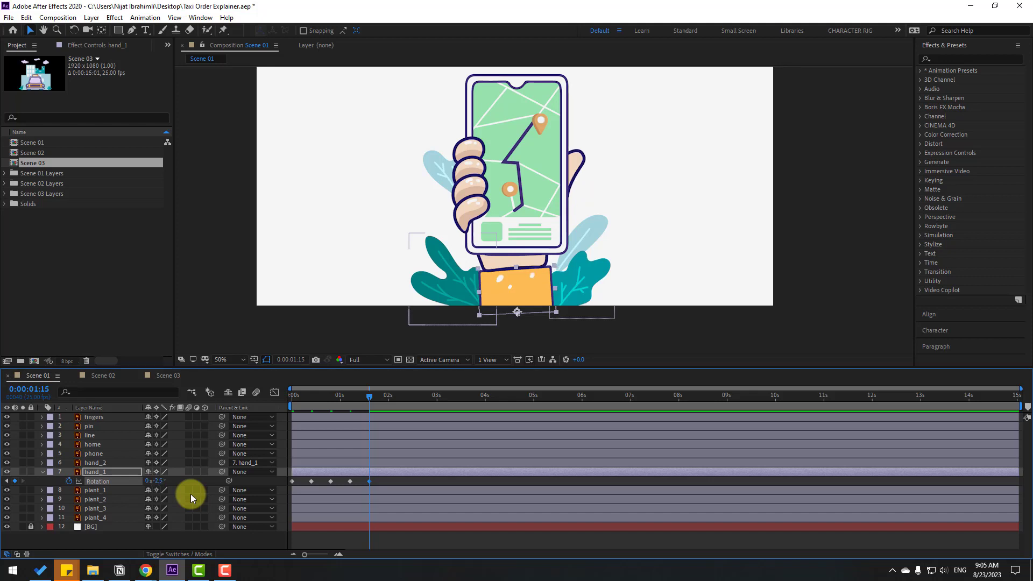
Keyframe hand_1's rotation at 0° at time 2:00.
key(shift+Page_Down)
click(161, 481)
text(0)
key(Return)
Apply Easy Ease to all of hand_1's rotation keyframes and preview the swing.
drag(400, 480, 284, 488)
right_click(290, 480)
mouse_move(307, 472)
click(454, 402)
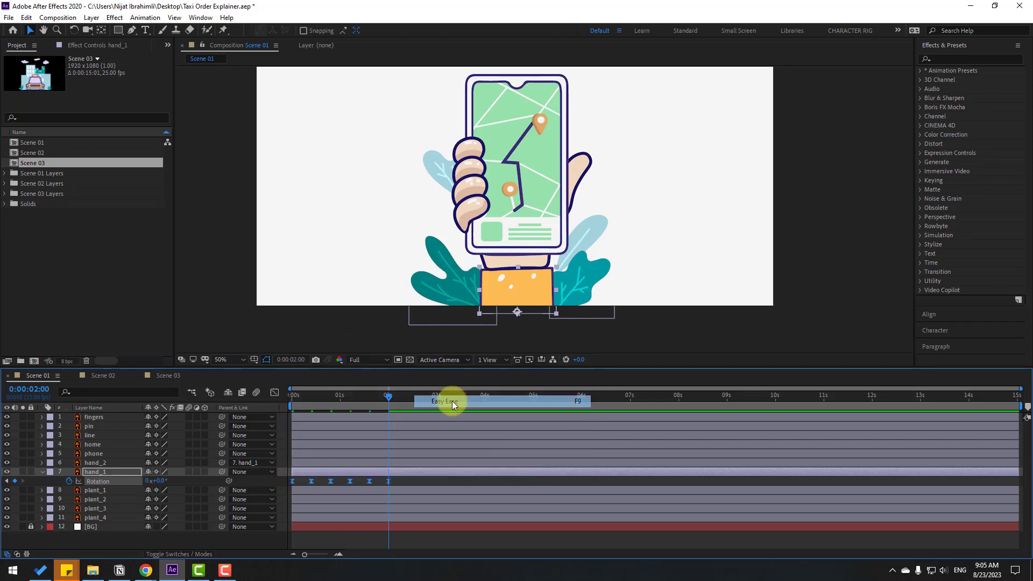
key(space)
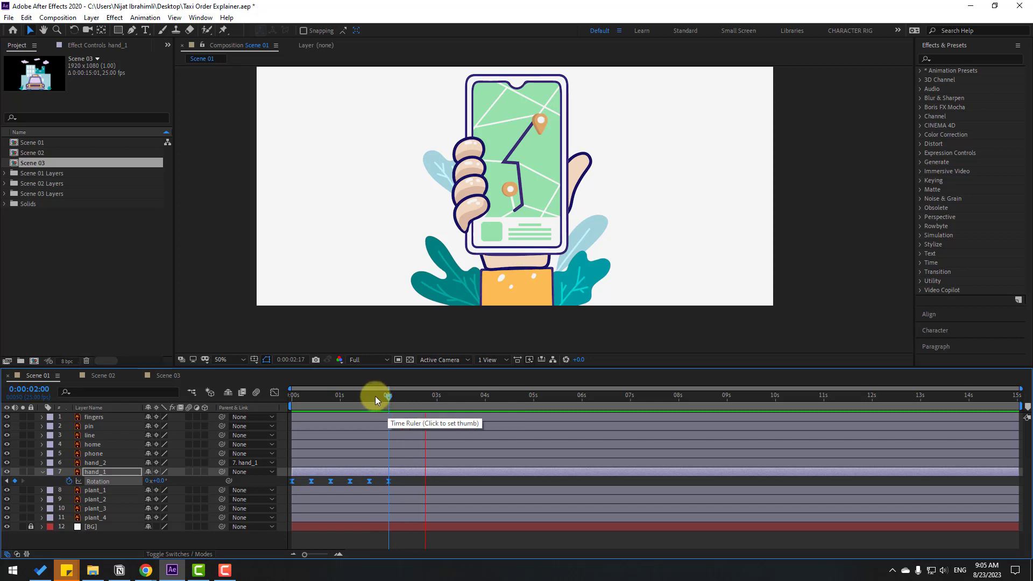
click(376, 396)
click(425, 396)
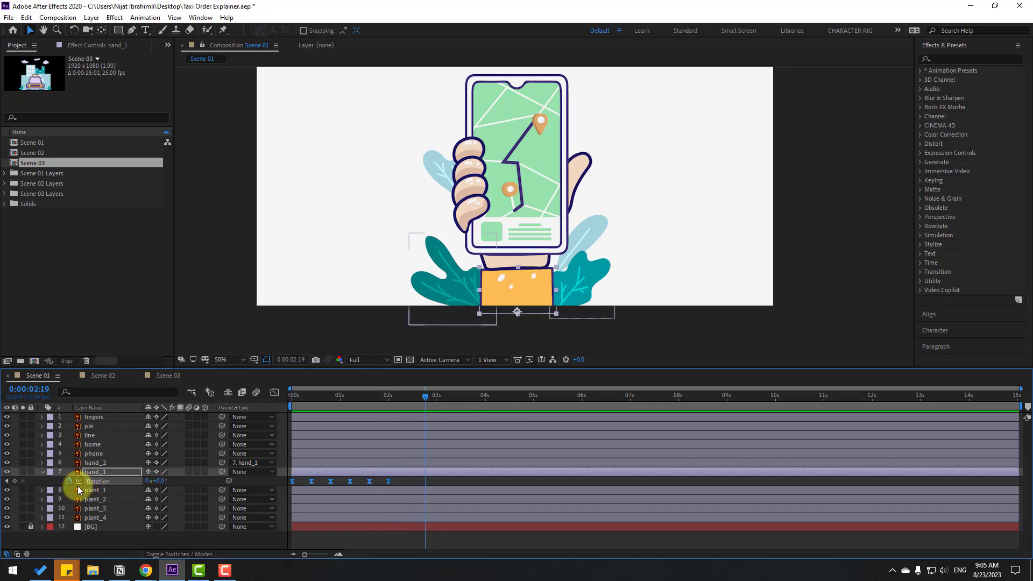
Parent the phone layer to hand_2.
click(96, 454)
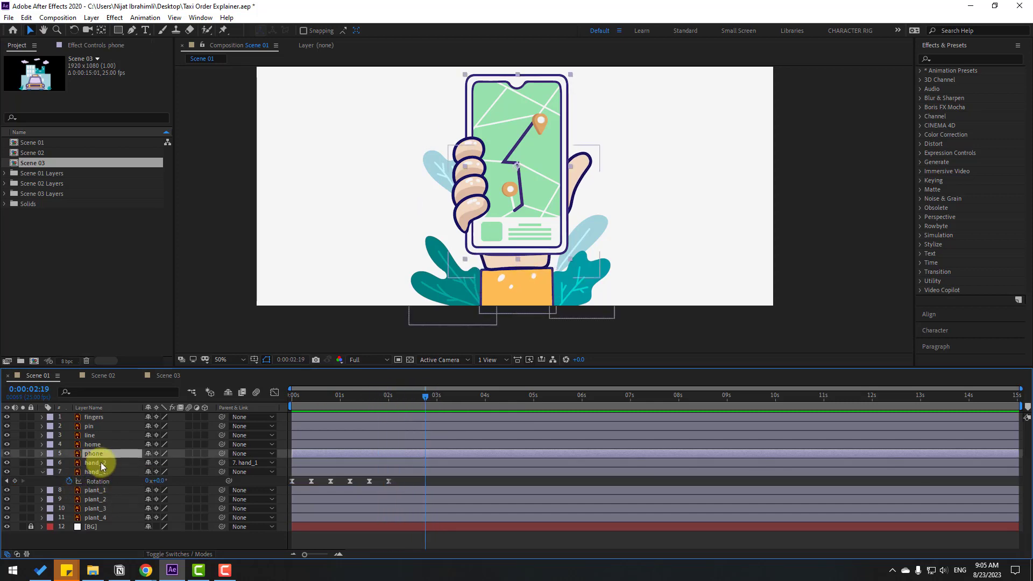
click(22, 454)
click(23, 454)
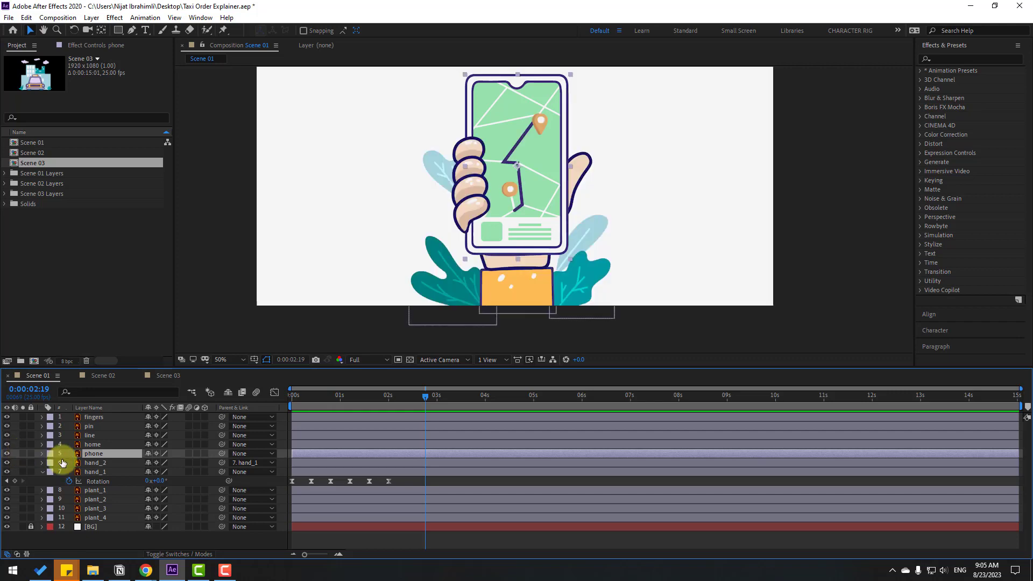
drag(222, 454, 94, 461)
Parent the home, line and pin layers to the phone layer.
click(93, 447)
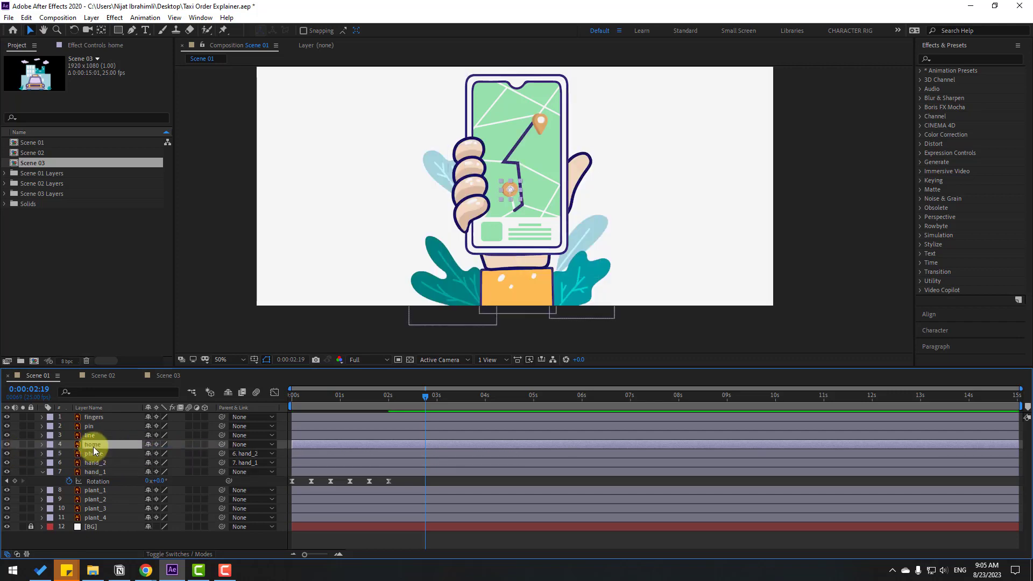
drag(221, 446, 96, 454)
click(94, 437)
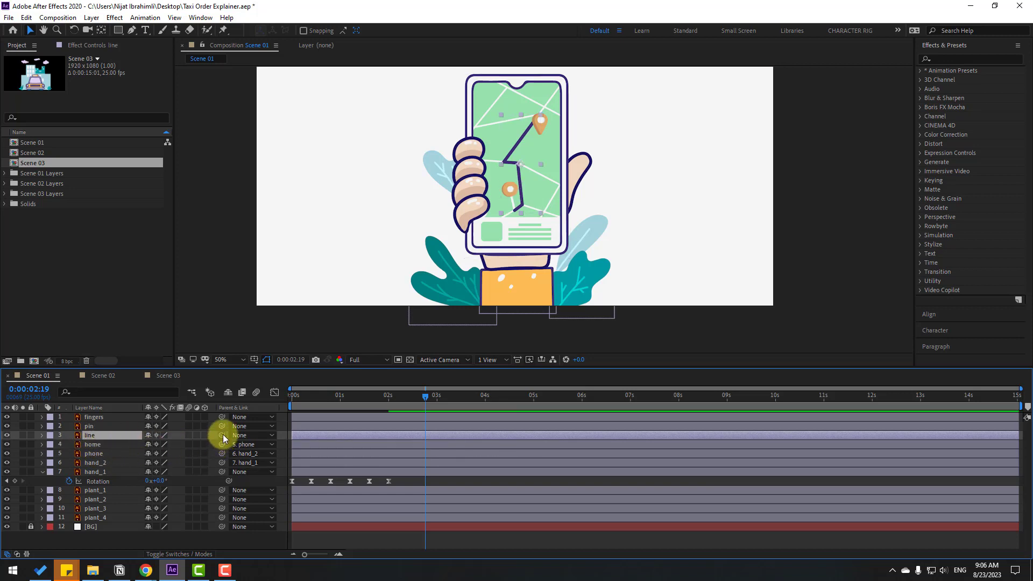
drag(224, 439, 95, 451)
click(93, 426)
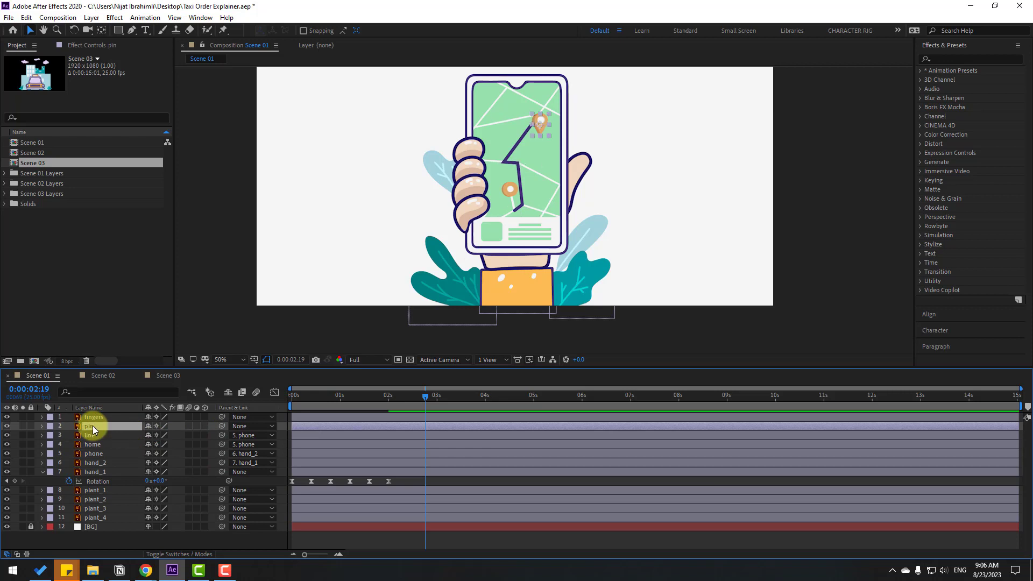
drag(221, 426, 104, 418)
drag(221, 426, 95, 453)
Parent the fingers layer to hand_2 and preview the hand animation from the first frame.
click(96, 417)
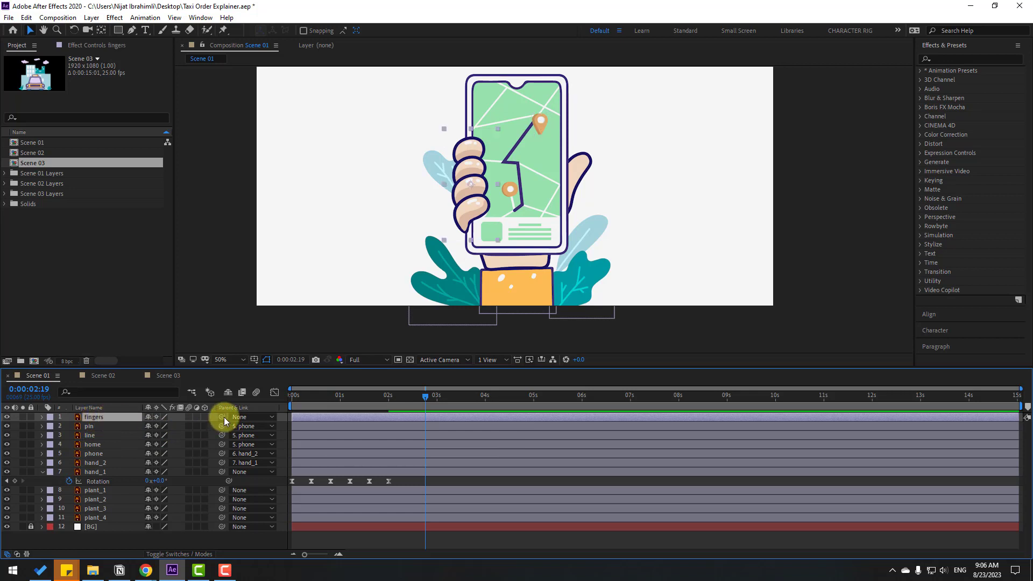
drag(224, 417, 98, 464)
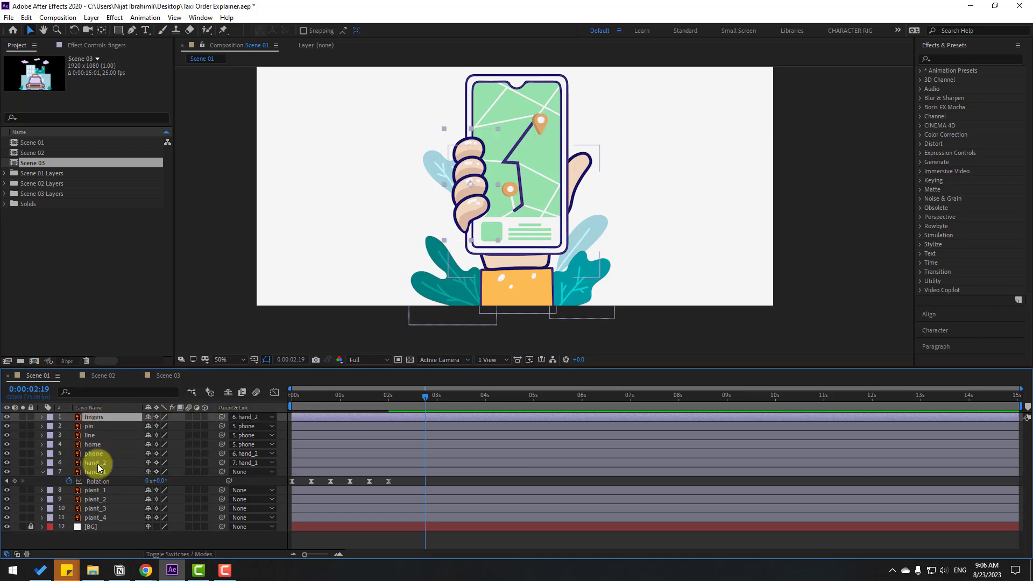
drag(410, 398, 292, 408)
key(space)
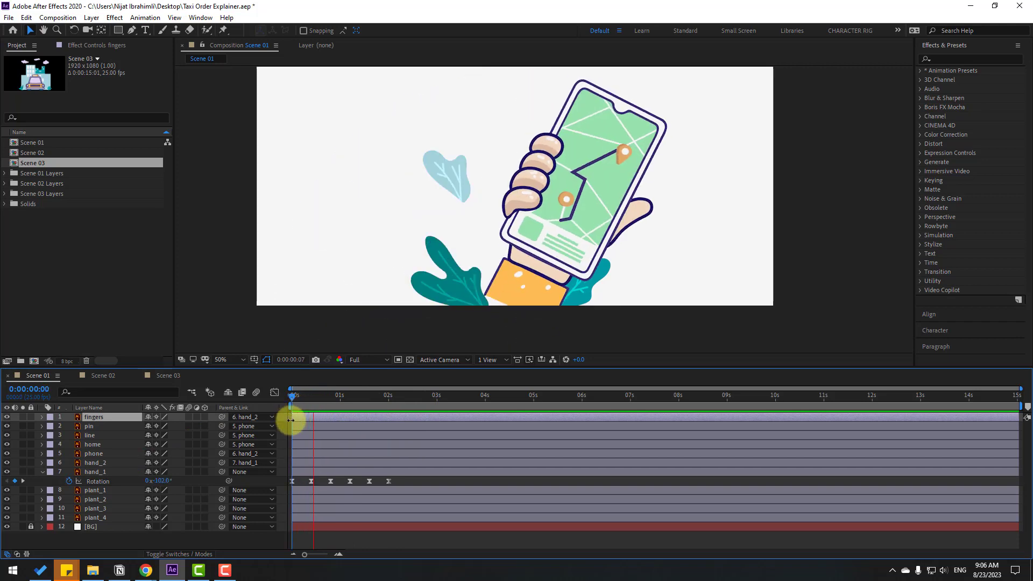
key(space)
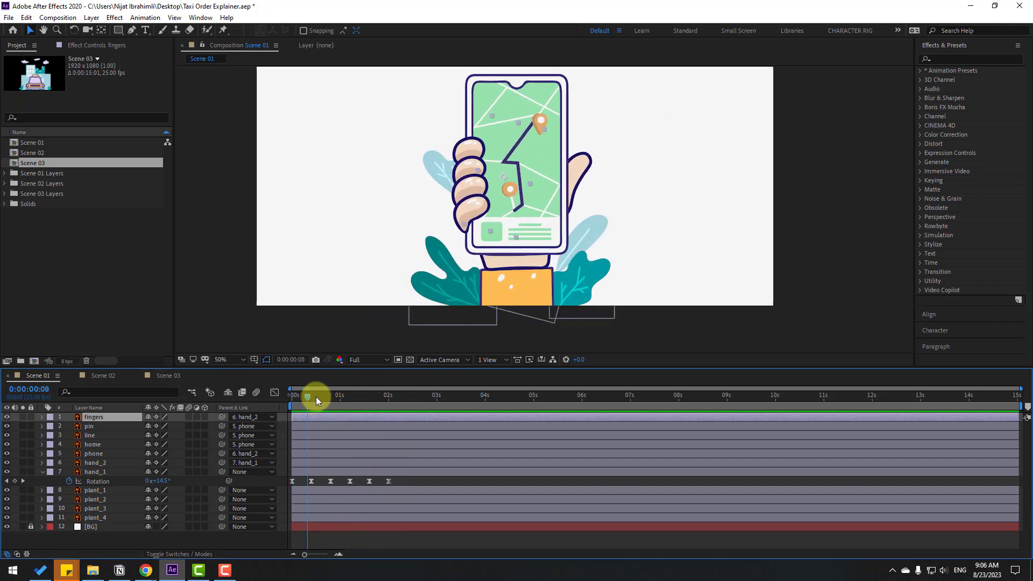
Keyframe hand_1's position with Y at 1245.7 on frame 0 and at 1143.7 on frame 10.
click(102, 471)
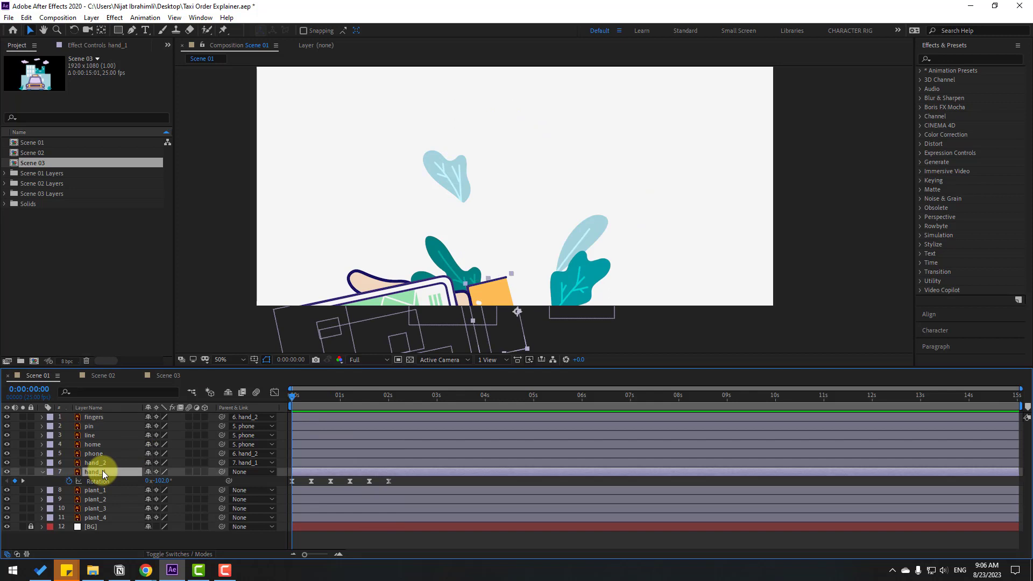
key(shift+p)
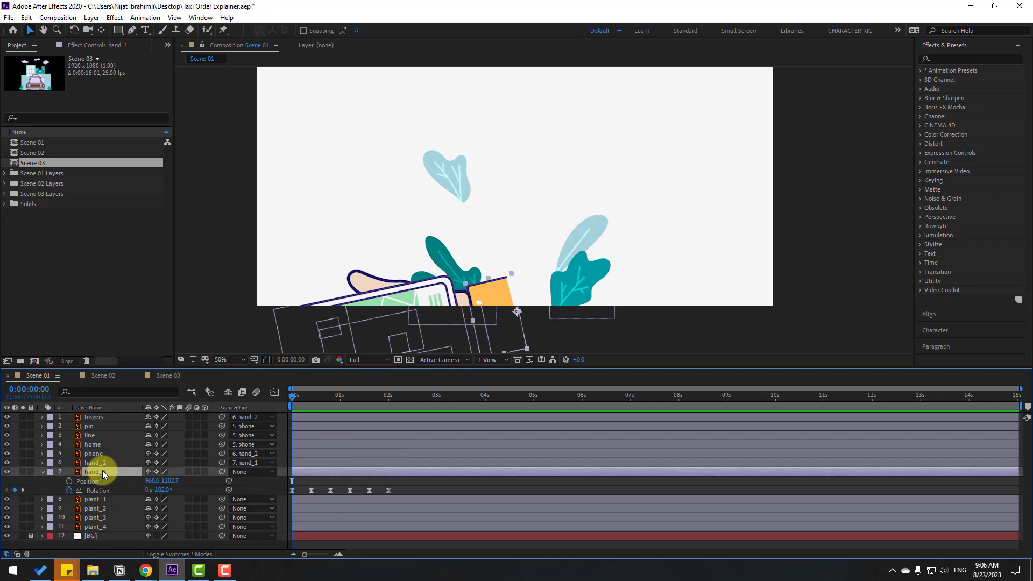
click(68, 481)
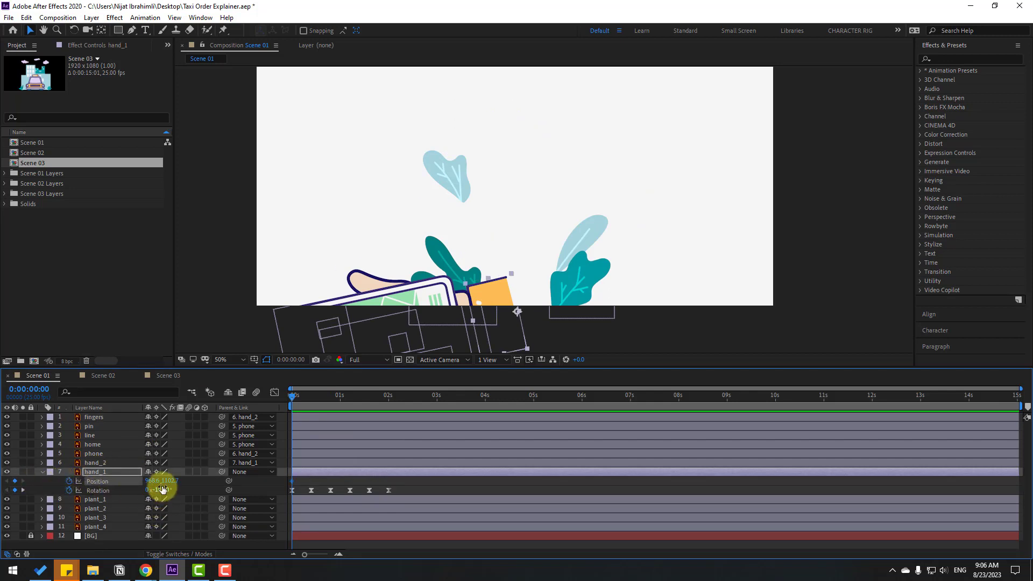
drag(172, 480, 237, 489)
drag(296, 395, 314, 396)
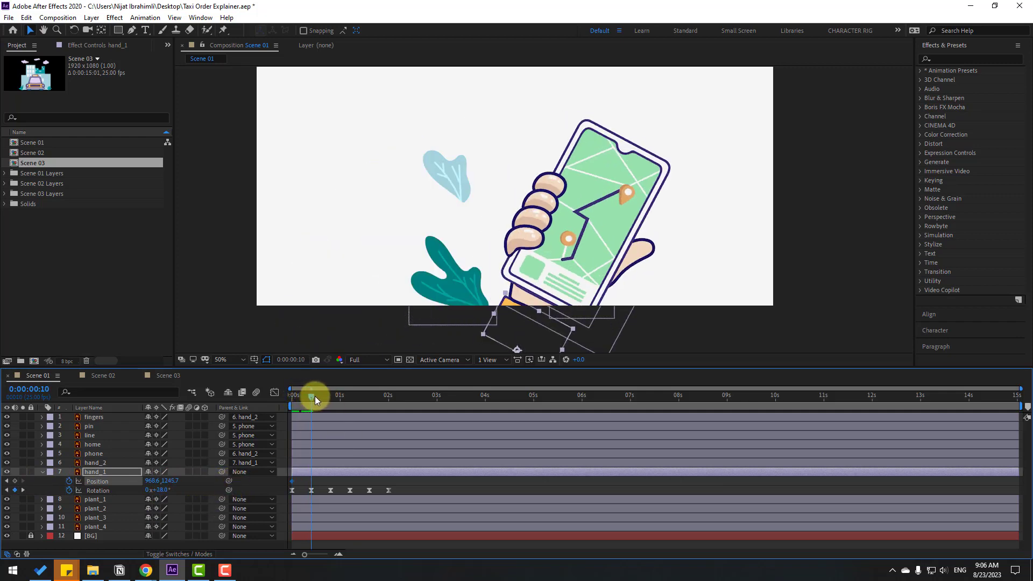
drag(170, 477, 113, 482)
Apply Easy Ease to both position keyframes of hand_1 and preview the motion.
drag(319, 480, 289, 483)
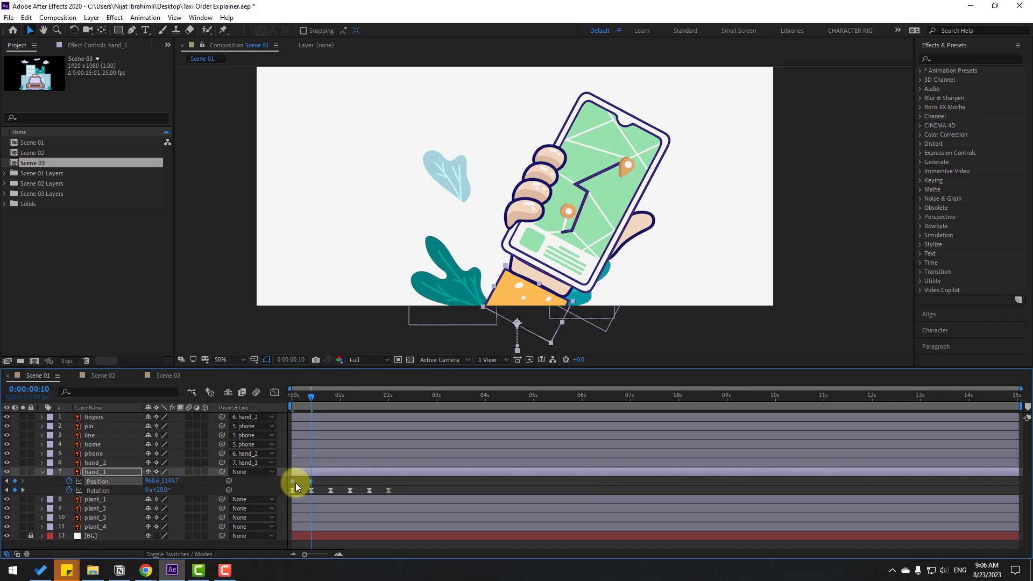
right_click(292, 482)
mouse_move(355, 472)
click(466, 401)
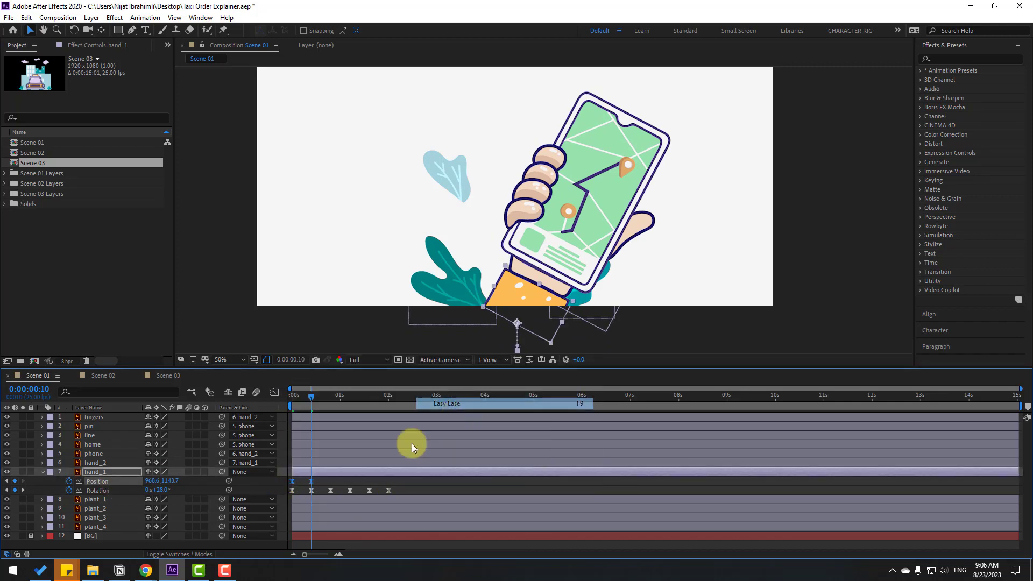
click(424, 486)
key(space)
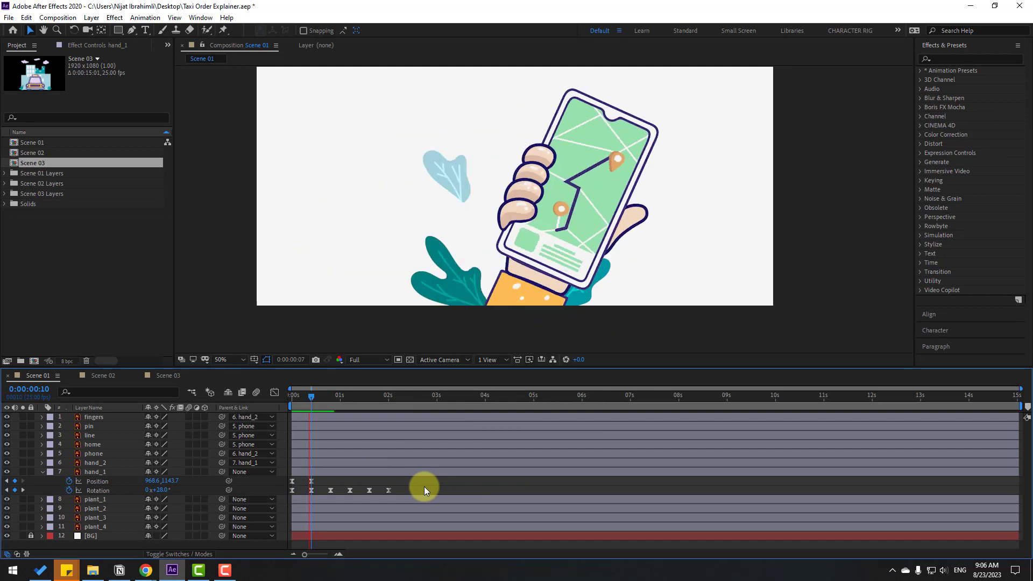
Fit the whole composition in the viewer and scrub back to the first frame.
click(238, 363)
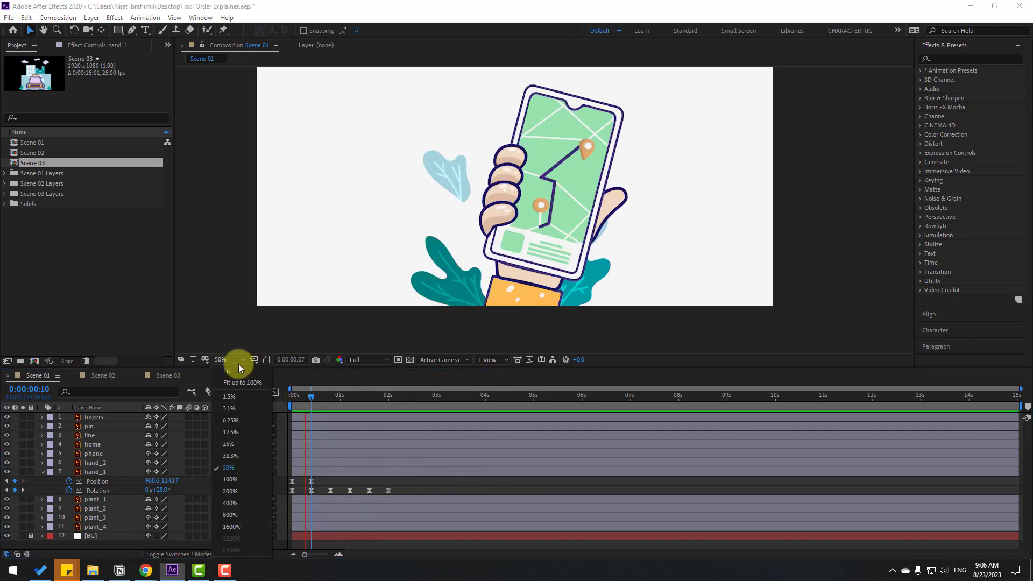
click(238, 379)
click(346, 396)
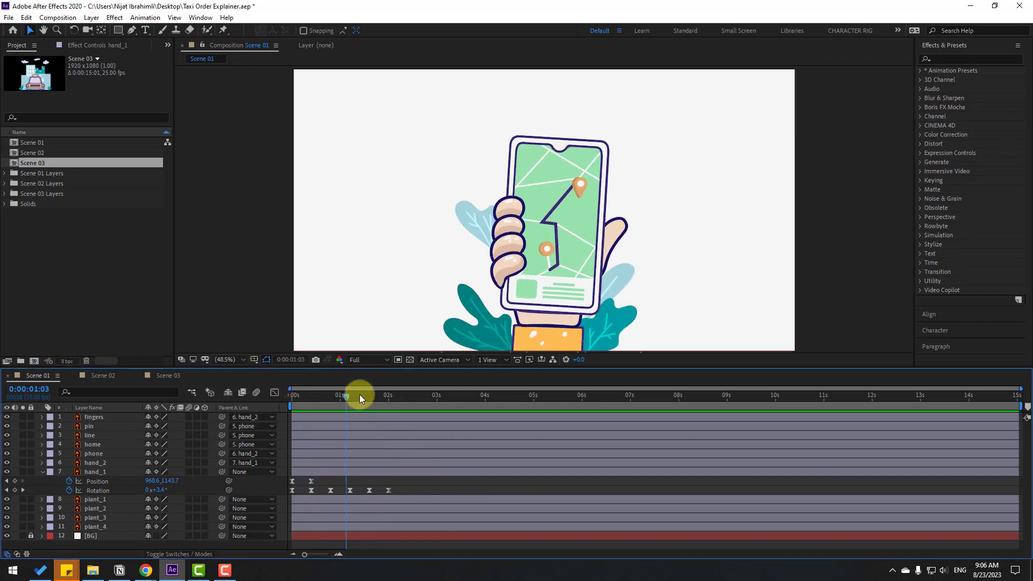
drag(359, 395, 279, 401)
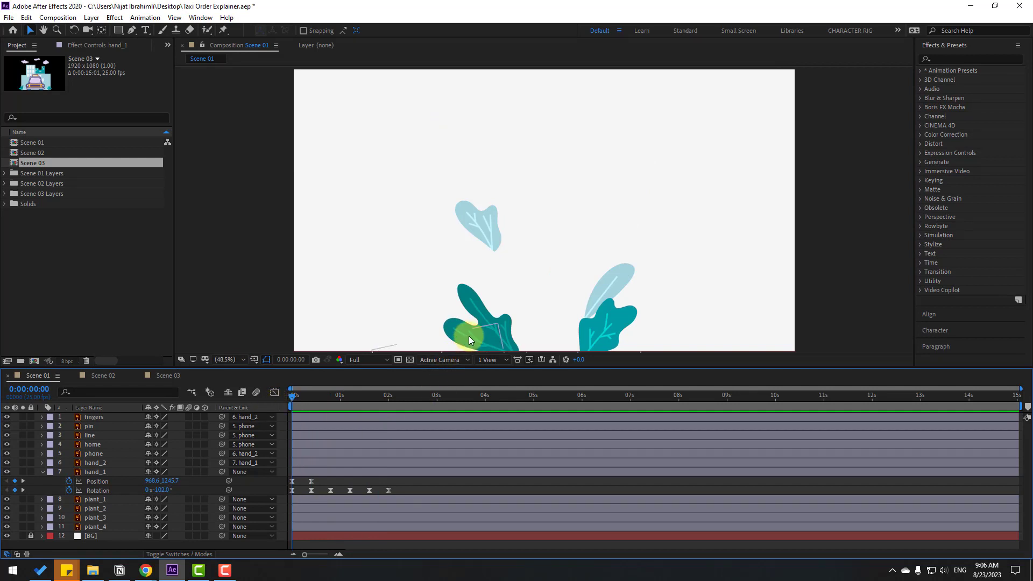
Solo plant_1 and move its anchor point down to the base of its stem.
click(473, 305)
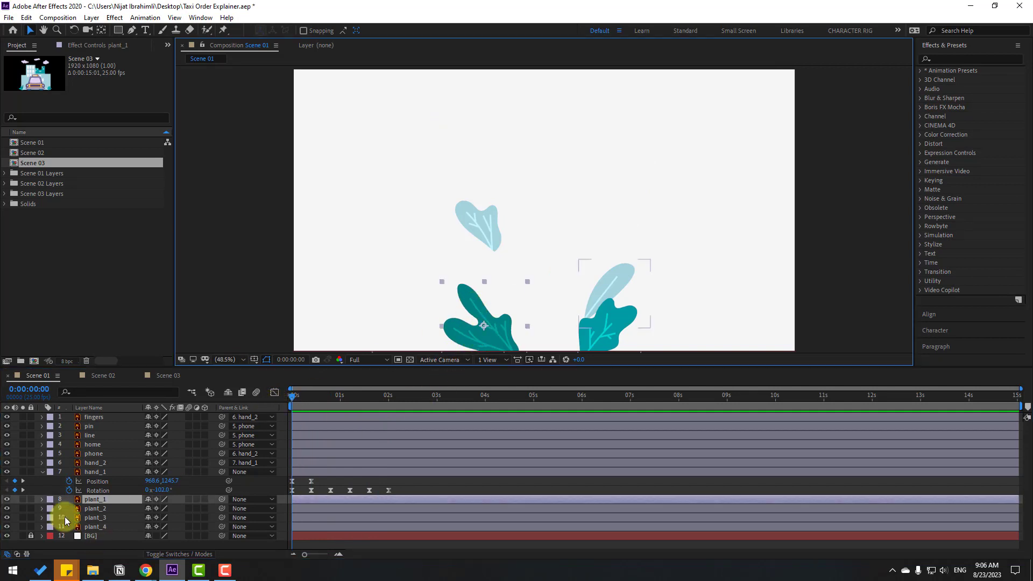
click(22, 499)
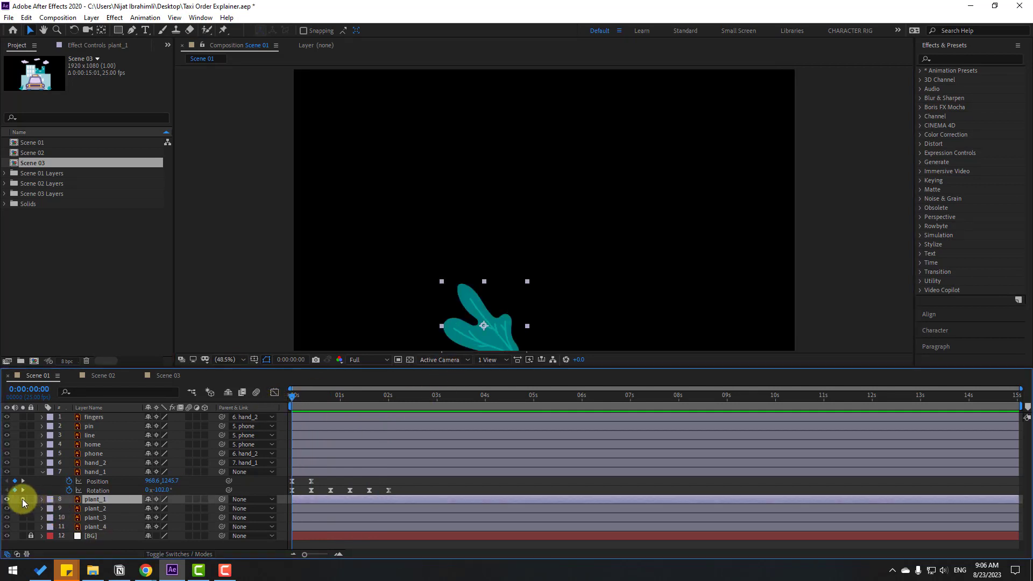
click(101, 30)
drag(537, 261, 487, 175)
drag(434, 240, 469, 280)
click(29, 31)
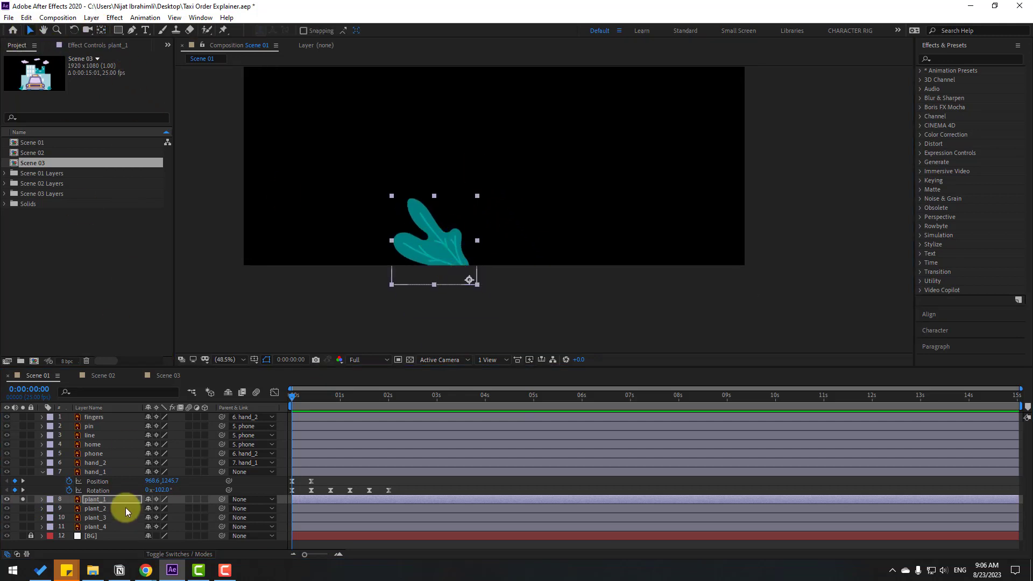
Solo plant_2 as well and move its anchor point to the lower tip of the leaf.
click(97, 511)
click(23, 509)
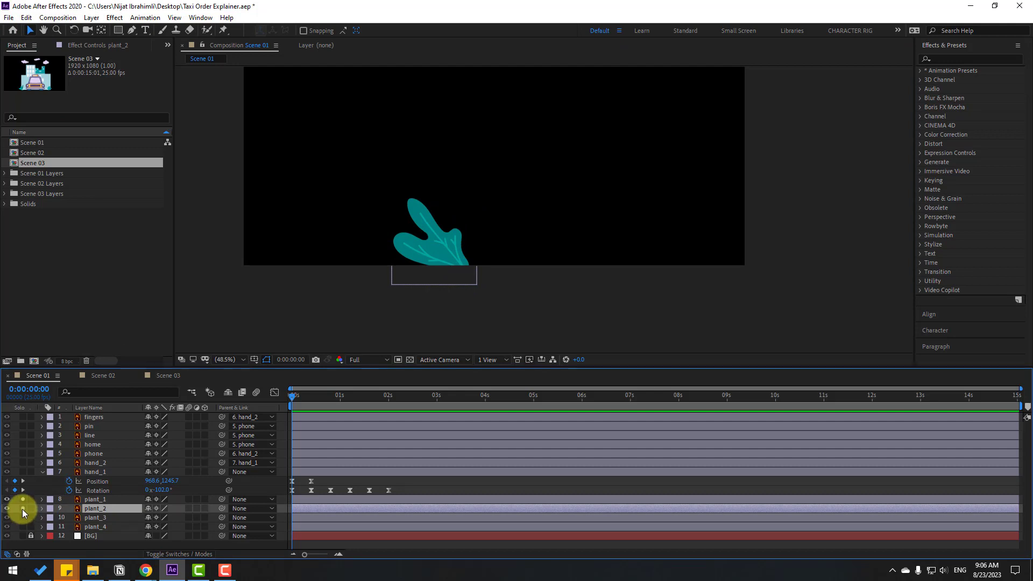
click(100, 30)
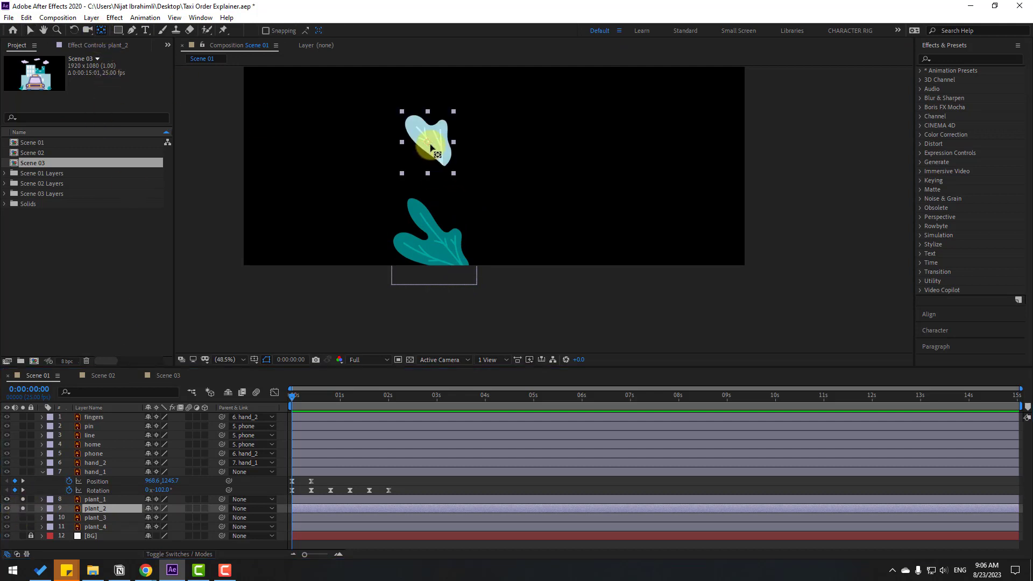
drag(429, 144, 447, 165)
click(29, 31)
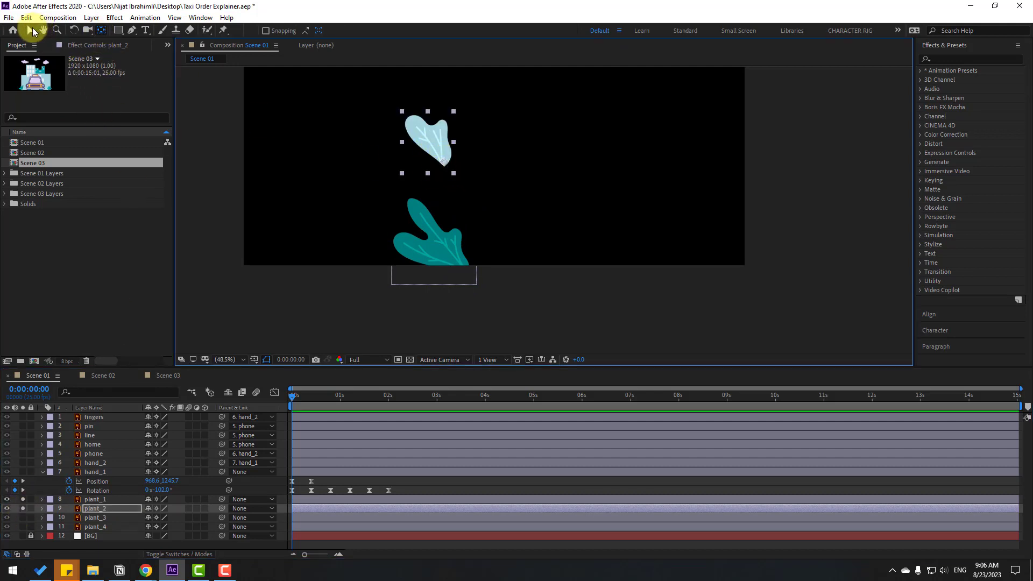
click(130, 479)
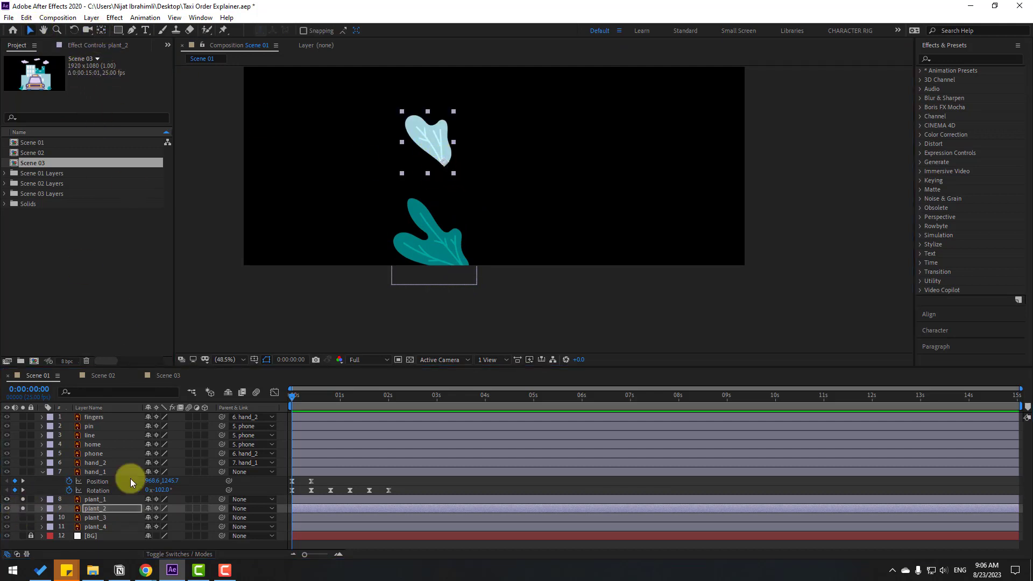
Solo plant_3 and move its anchor point to the base where its leaves meet.
click(95, 518)
click(22, 518)
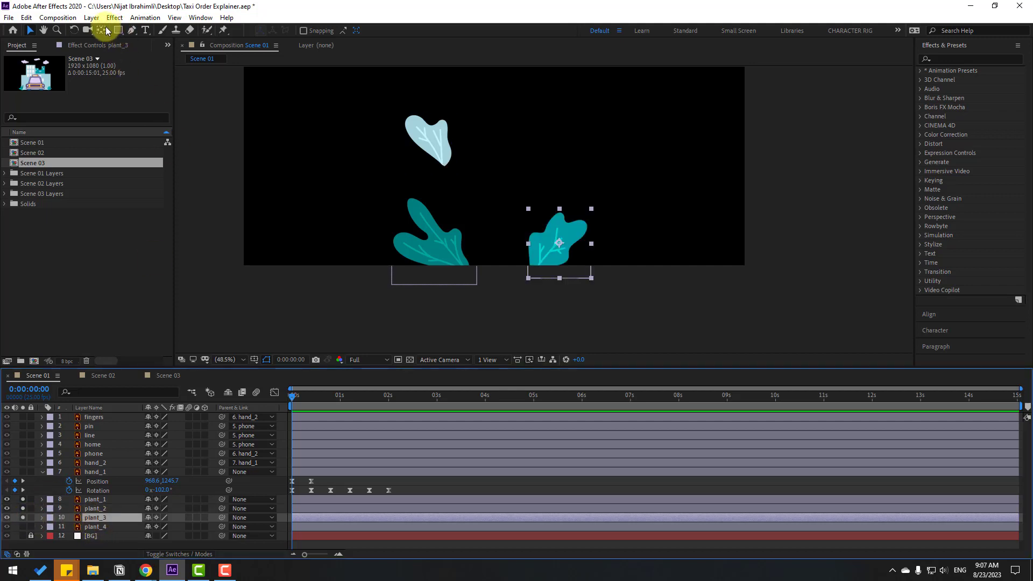
click(101, 31)
drag(561, 249, 536, 274)
click(30, 31)
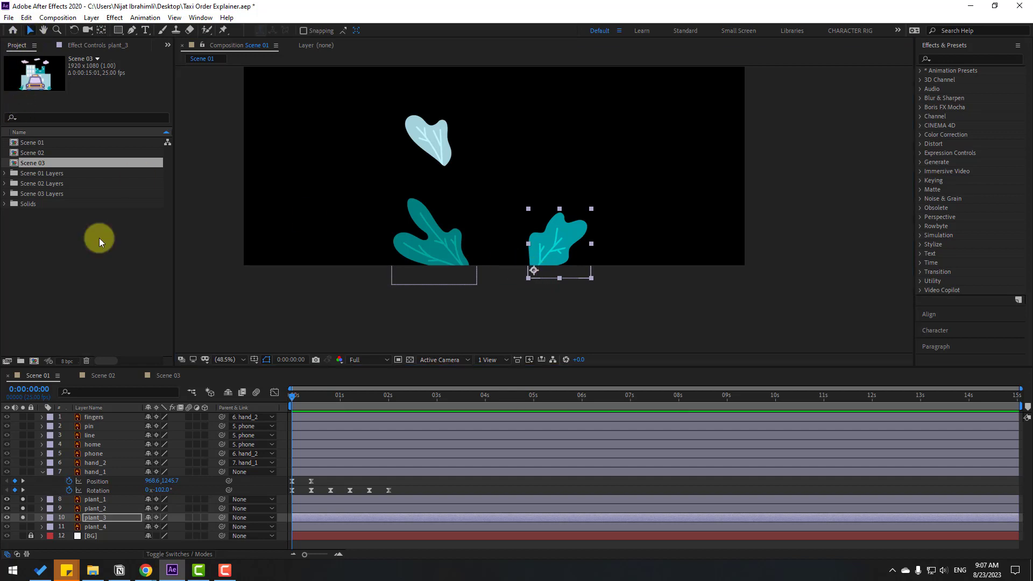
Solo plant_4, move its anchor point to the leaf's lower tip, and turn off solo for all four plants.
click(96, 526)
click(23, 527)
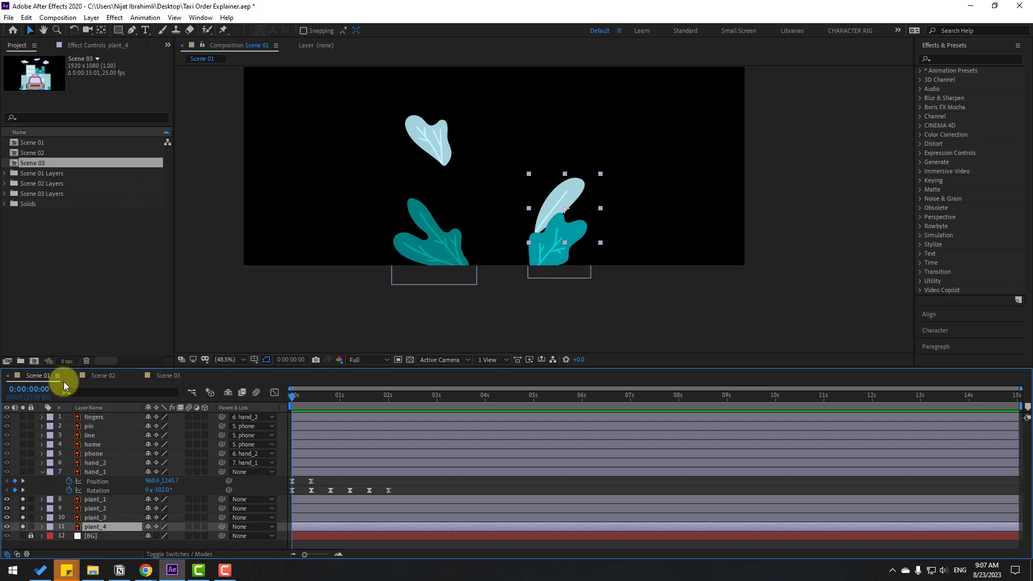
click(101, 30)
drag(545, 195, 537, 233)
click(28, 31)
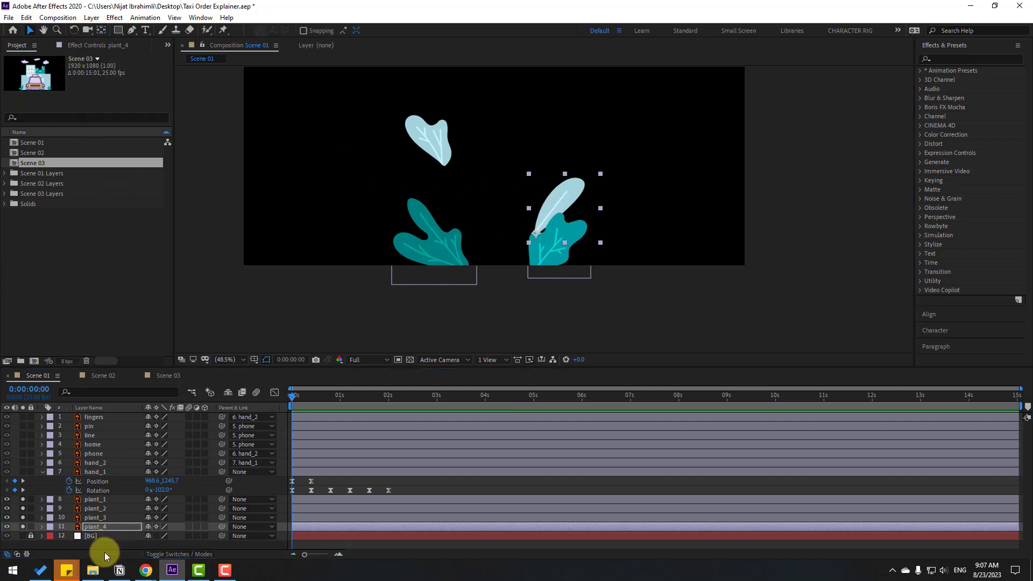
drag(21, 527, 22, 500)
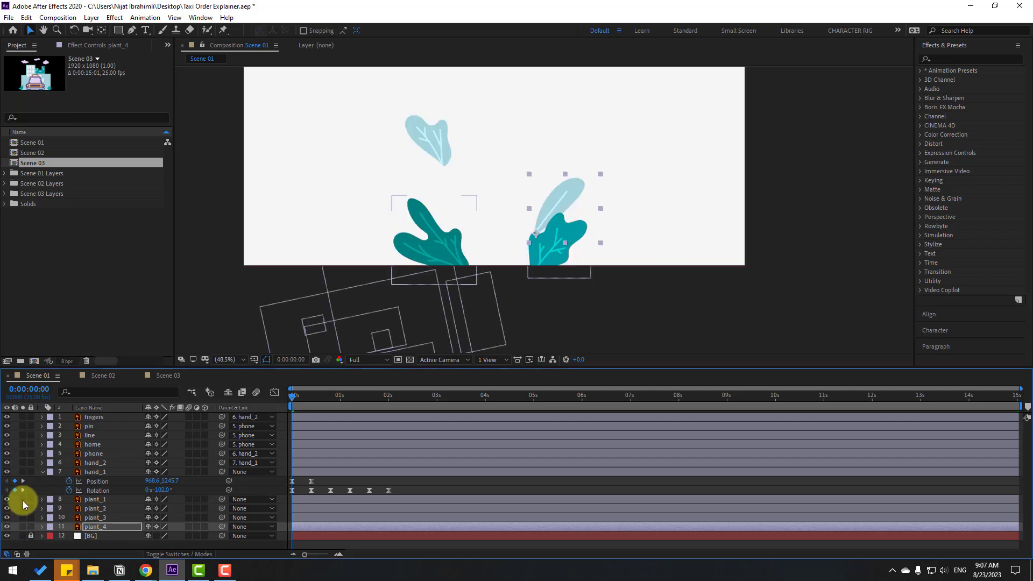
Add a scale keyframe at frame 15 on plant_1 through plant_4, keeping their current size.
click(102, 500)
shift+click(102, 527)
key(s)
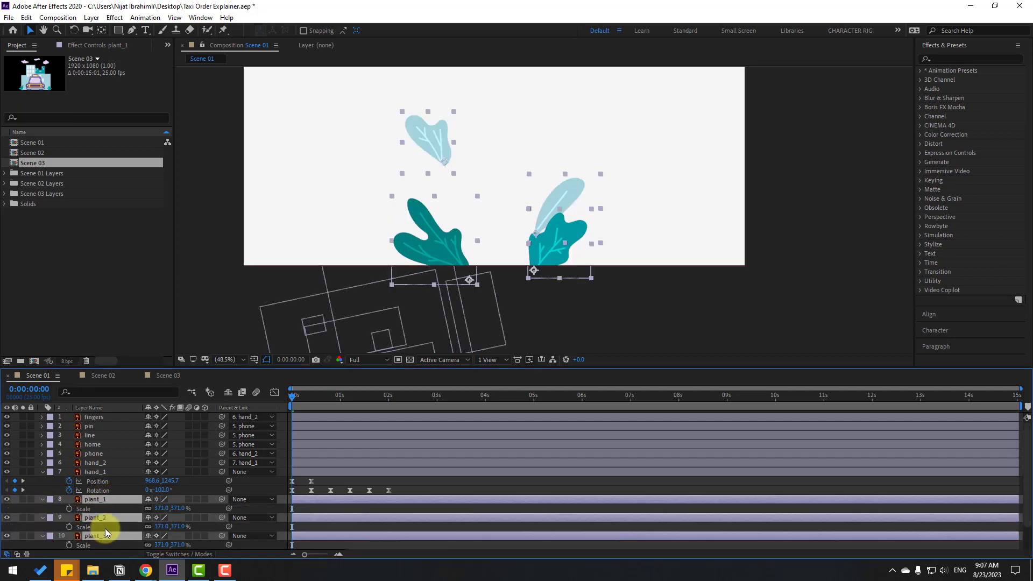
drag(301, 393, 321, 399)
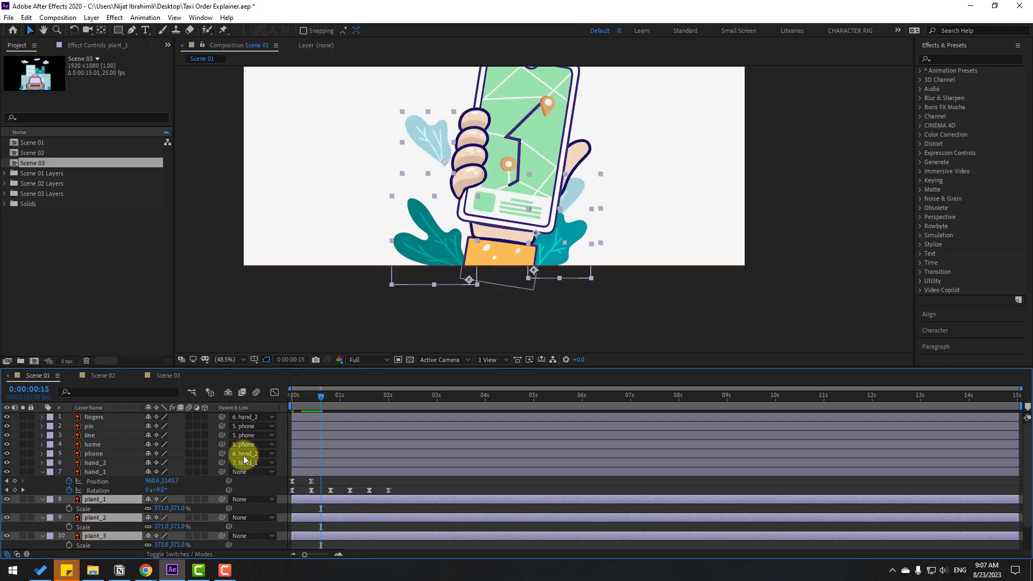
click(69, 508)
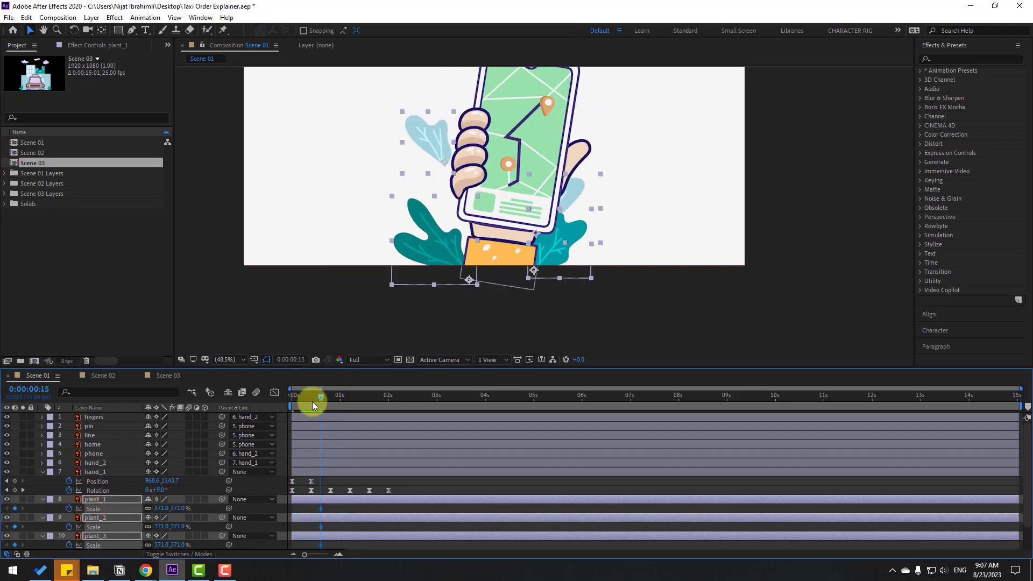
Set the scale of all four plant layers to 0% at frame 0.
drag(312, 402, 218, 460)
click(160, 508)
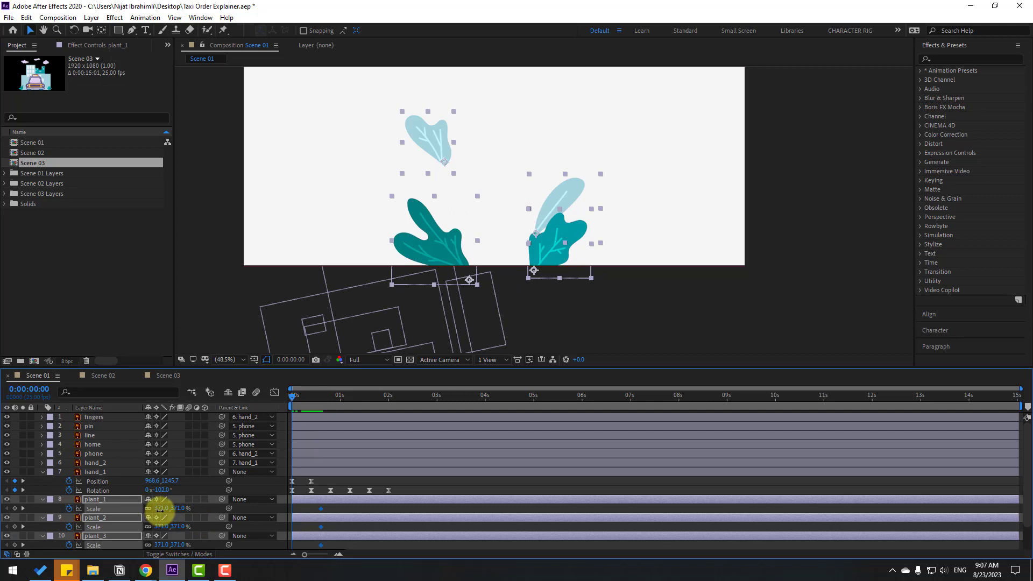
text(0)
key(Return)
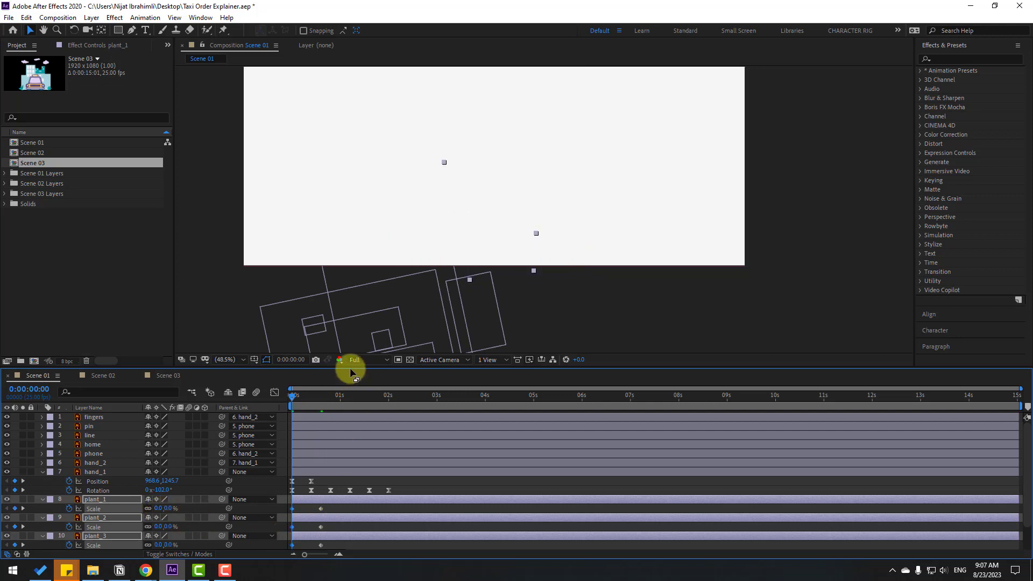
Apply Easy Ease to all scale keyframes of the four plants and preview the growth animation.
drag(350, 368, 354, 310)
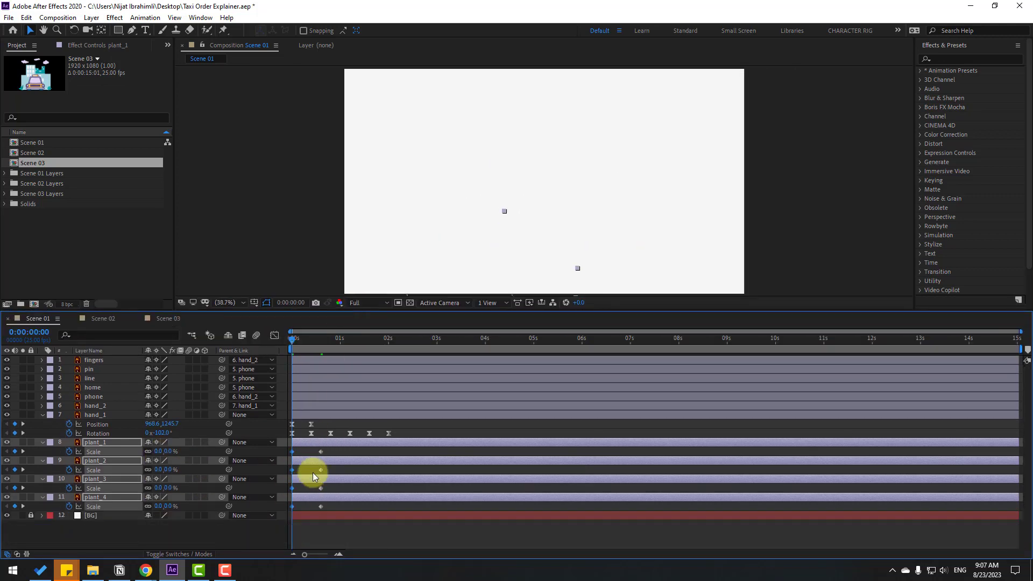
drag(326, 452, 286, 512)
right_click(293, 506)
mouse_move(298, 498)
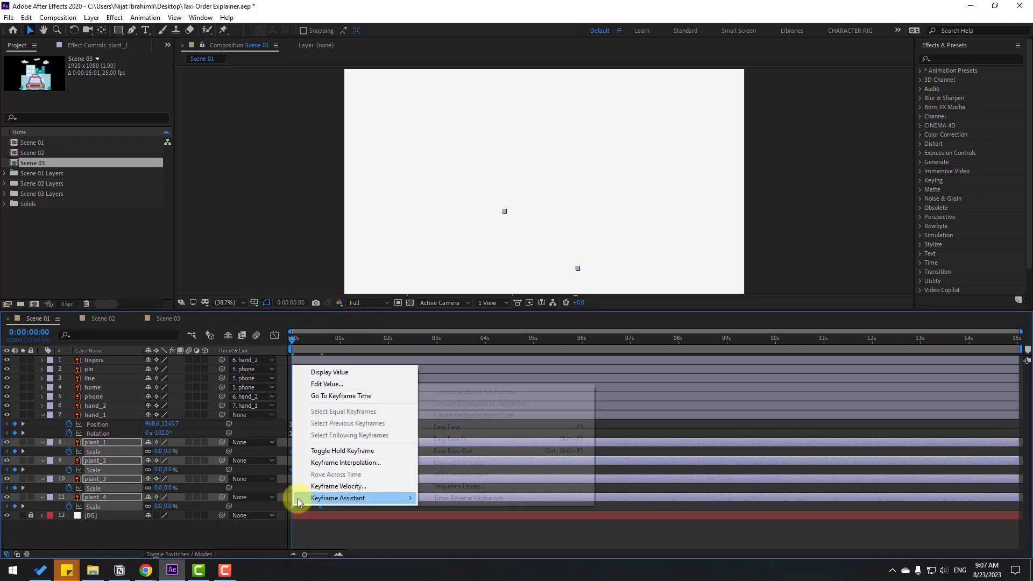
click(564, 427)
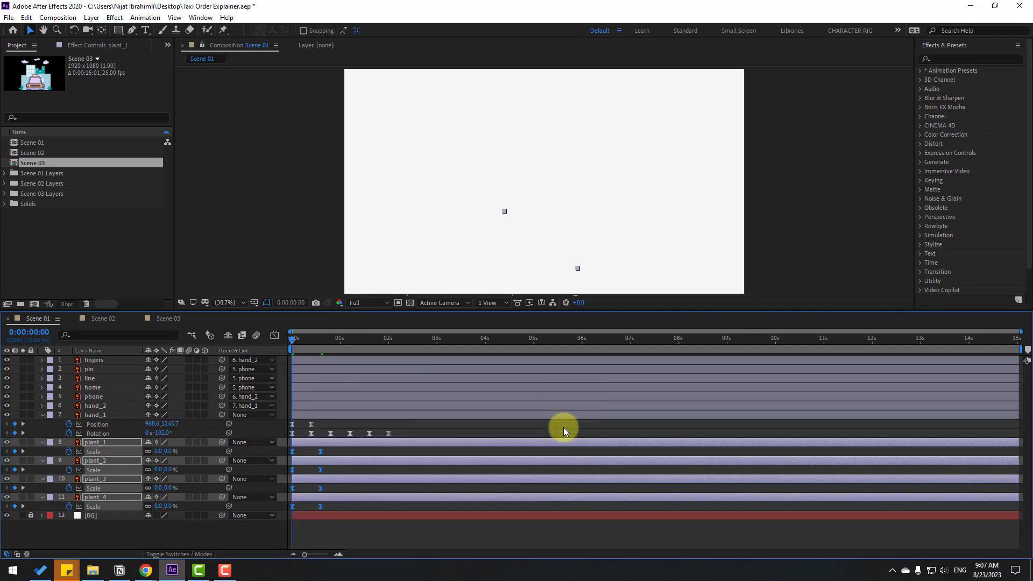
key(space)
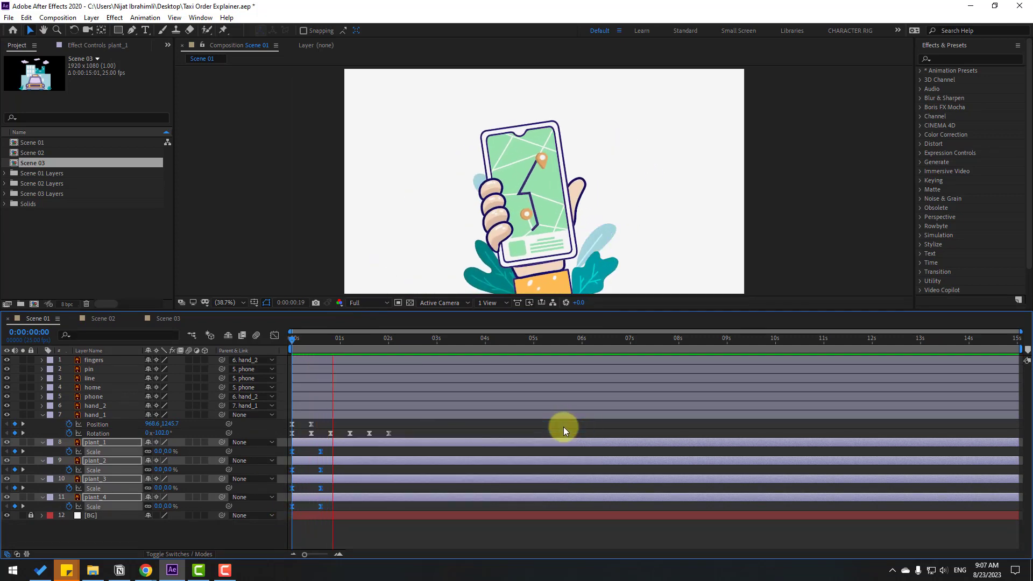
click(350, 471)
Reveal the rotation of the four plant layers and add the expression wiggle(1,6) to plant_1's rotation.
click(92, 443)
shift+click(93, 498)
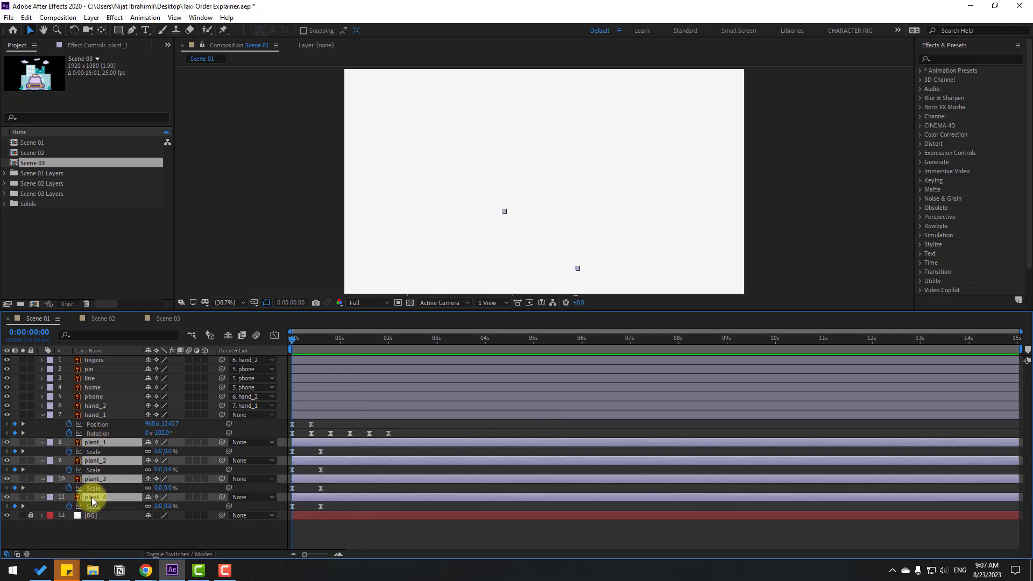
key(r)
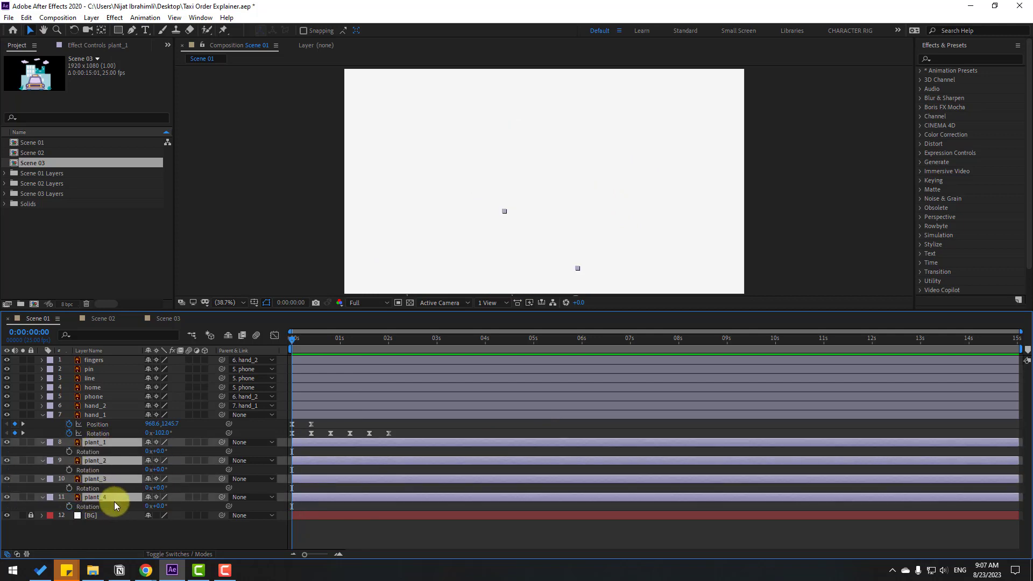
click(121, 531)
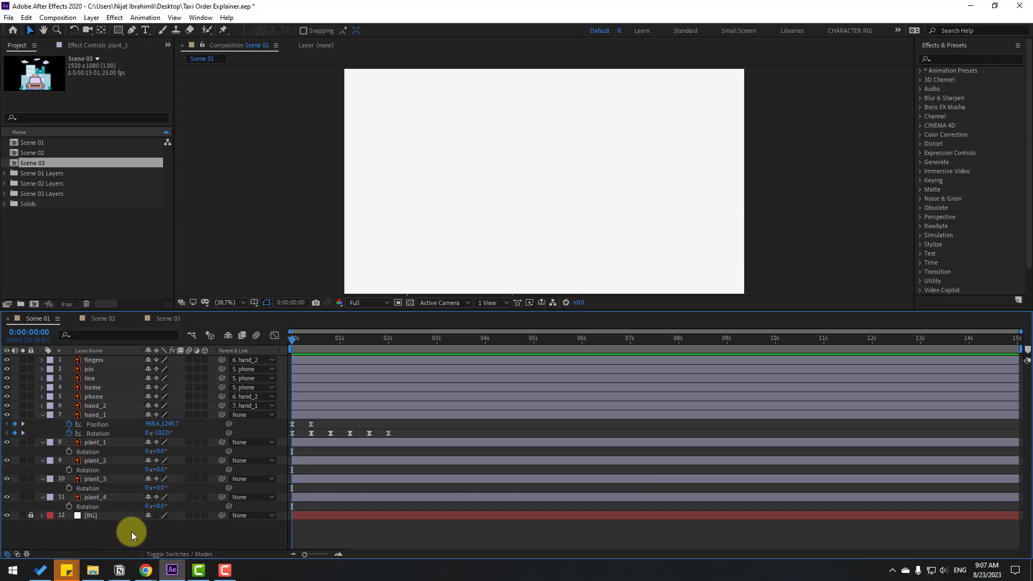
alt+click(69, 453)
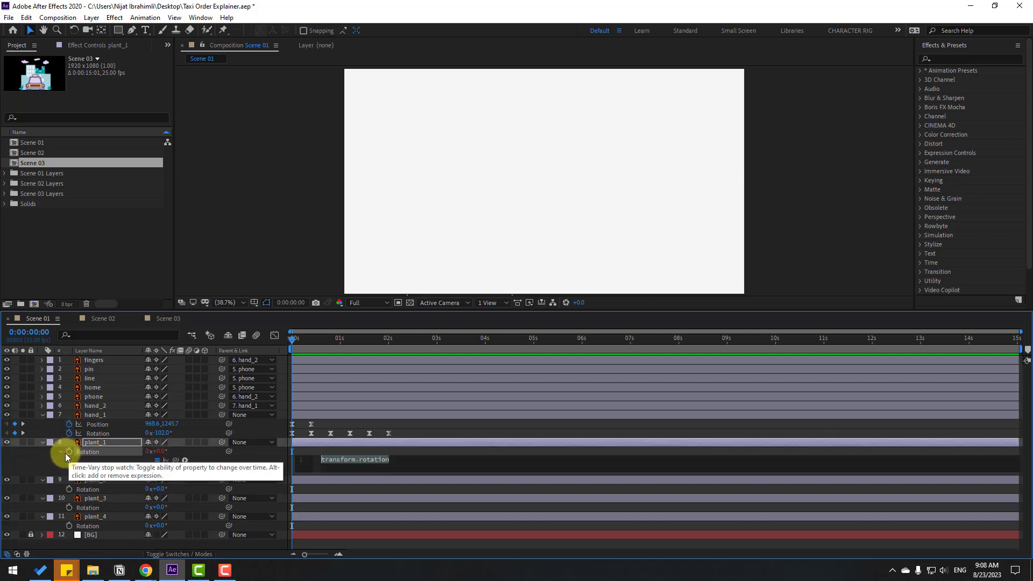
text(wiggle(1,6)
click(341, 450)
Preview plant_1's wiggling rotation in the full scene and with the layer soloed, stopping at 0:00:02:01.
key(space)
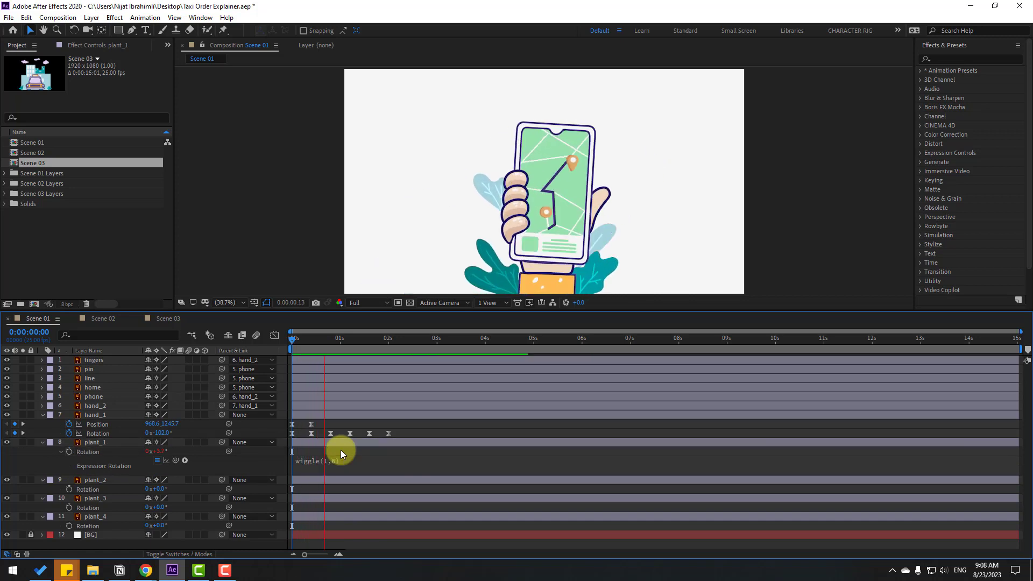
key(space)
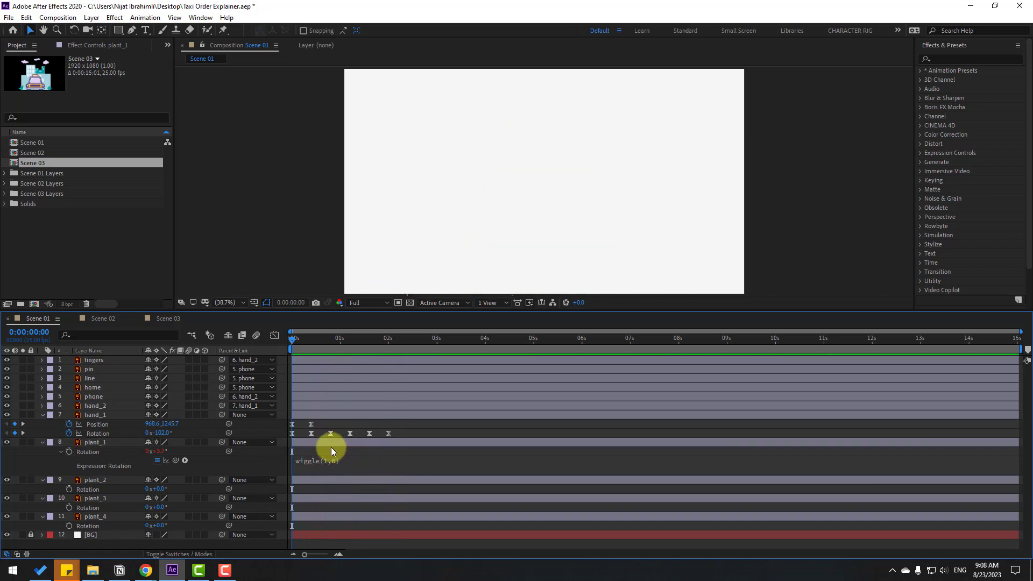
key(space)
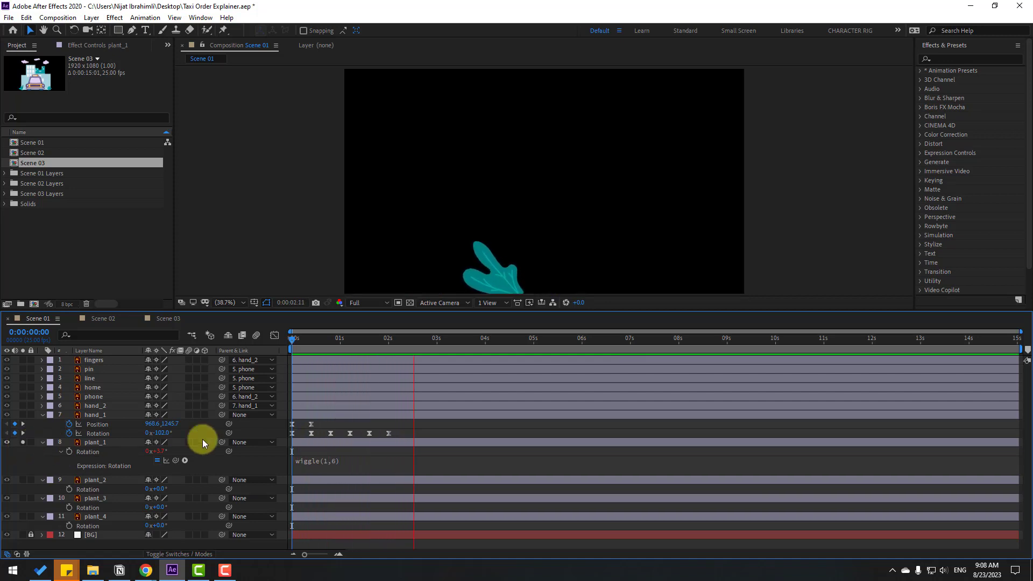
click(388, 350)
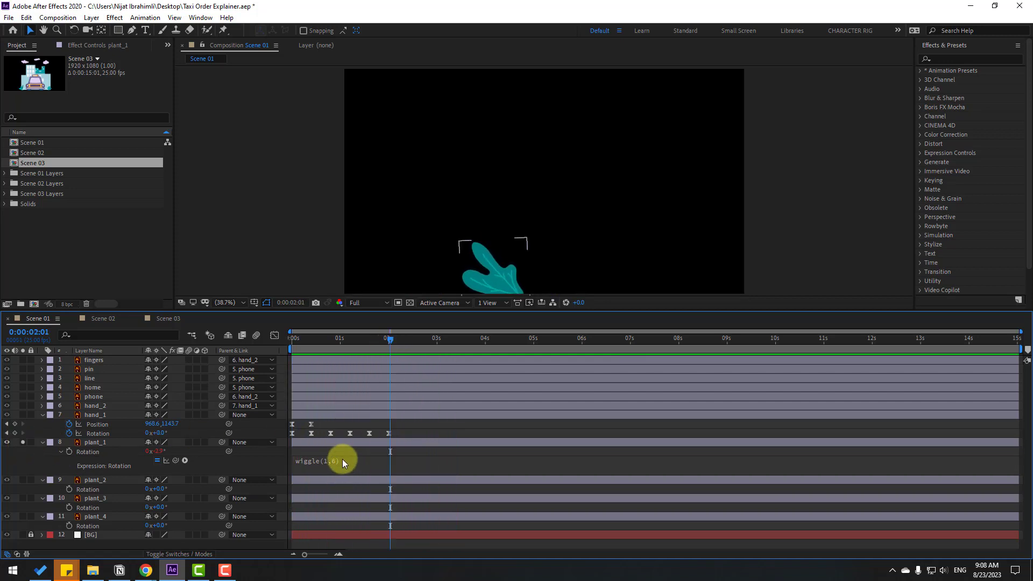
Copy the wiggle expression from plant_1's rotation, then collapse that layer and turn off its solo.
click(342, 460)
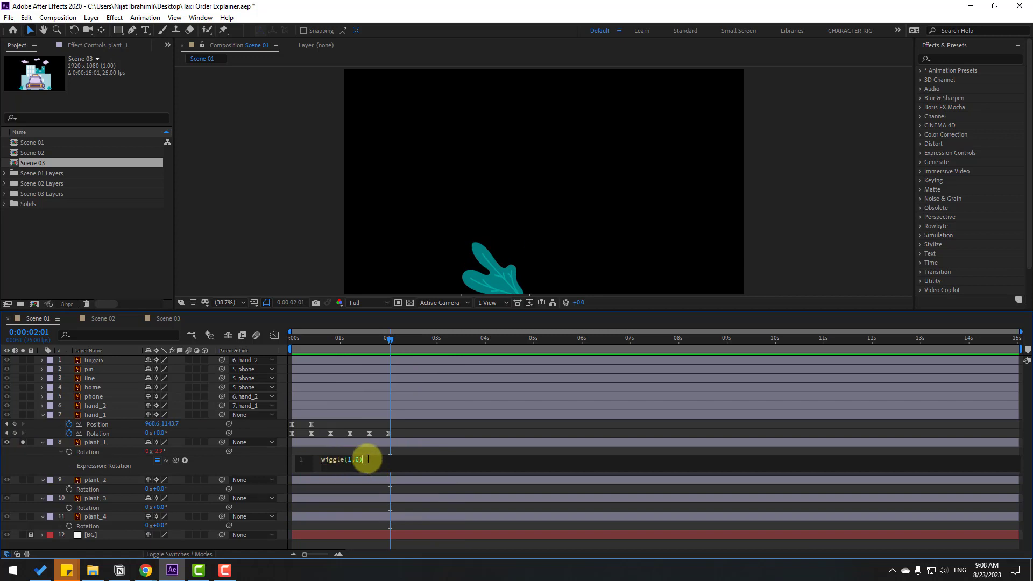
drag(363, 460, 322, 459)
key(ctrl+c)
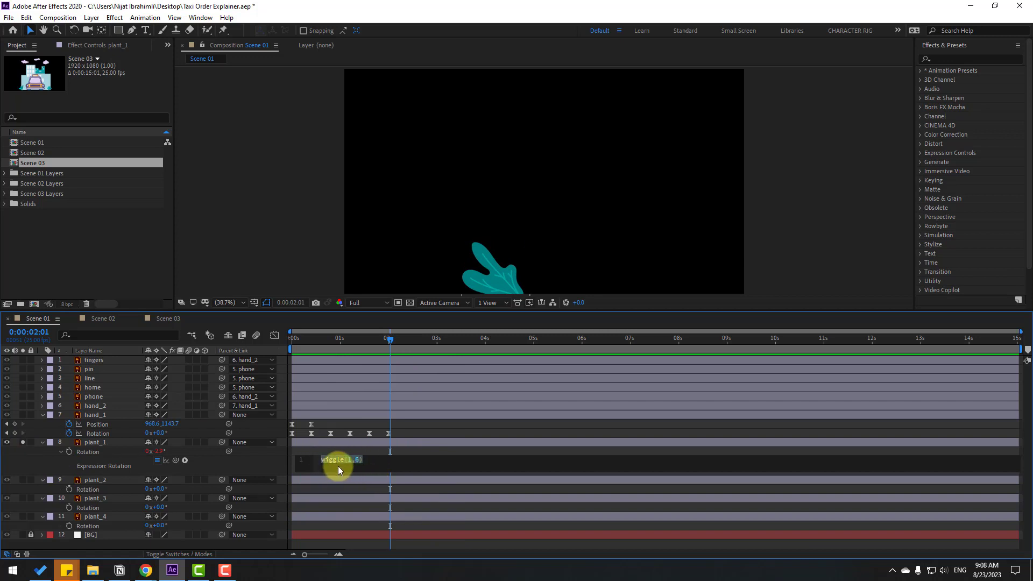
click(312, 447)
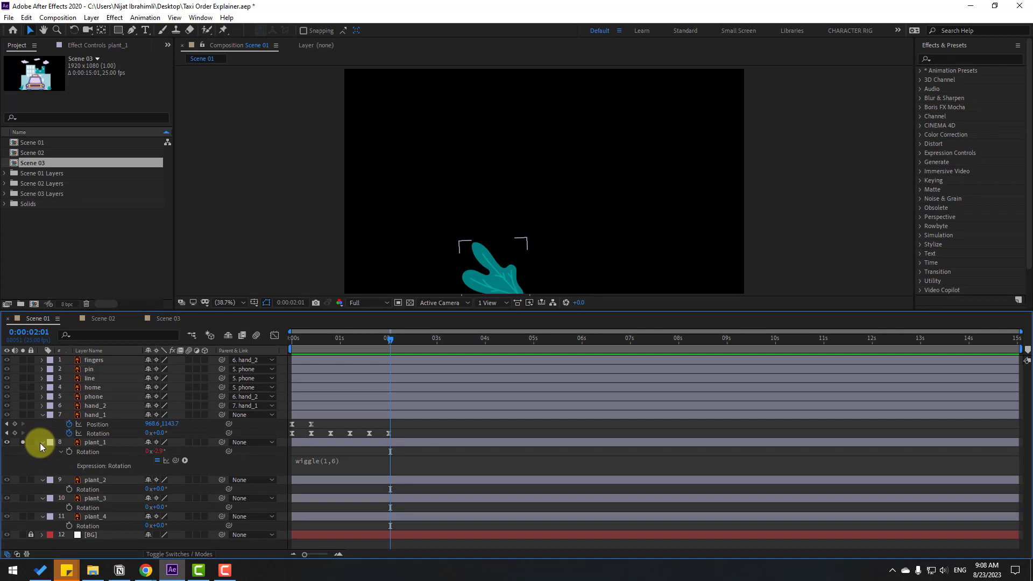
click(41, 442)
click(22, 442)
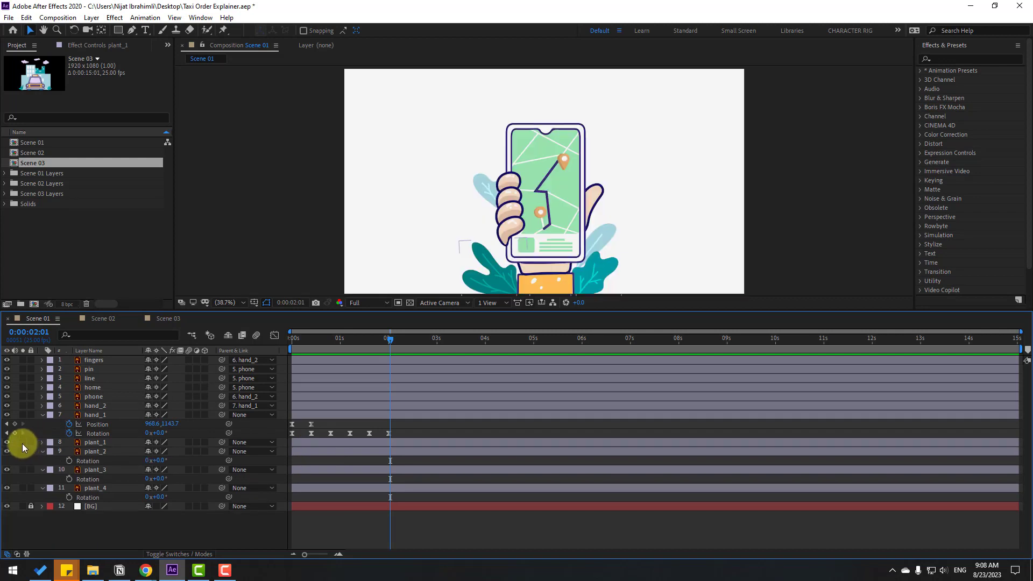
Paste the wiggle(1,6) expression onto plant_2's rotation and collapse that layer.
click(97, 452)
drag(373, 343, 269, 344)
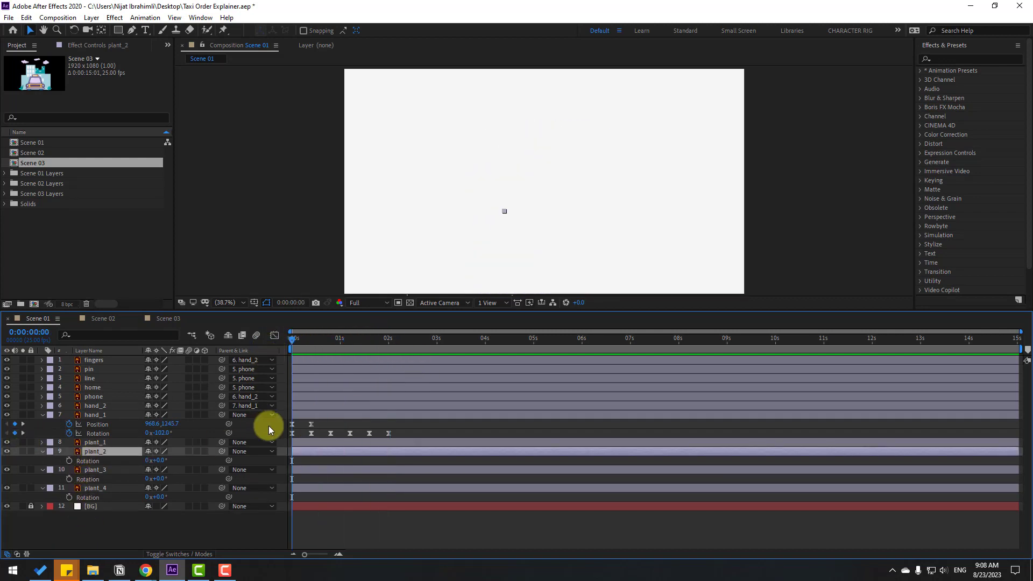
alt+click(69, 461)
key(ctrl+v)
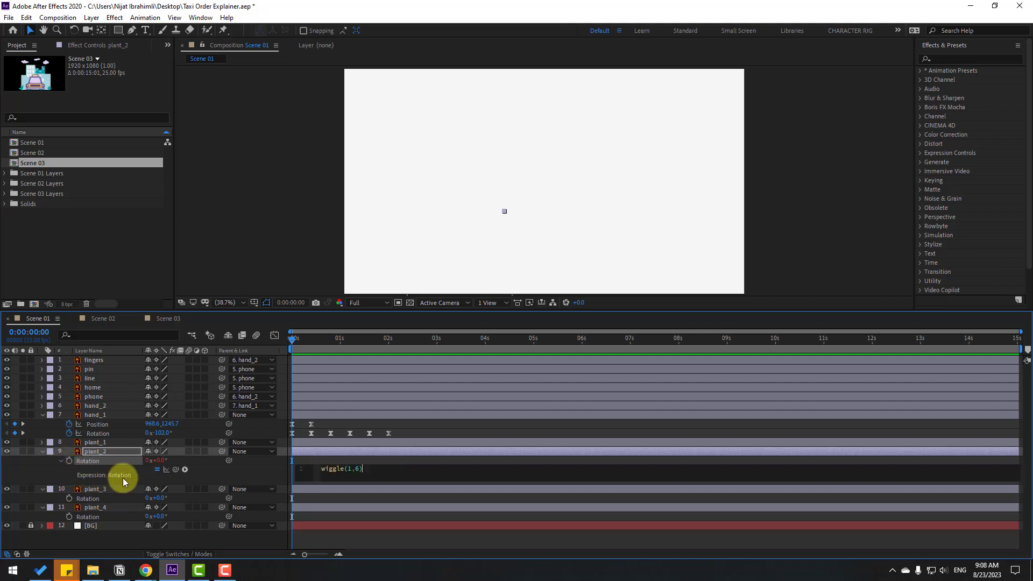
click(38, 469)
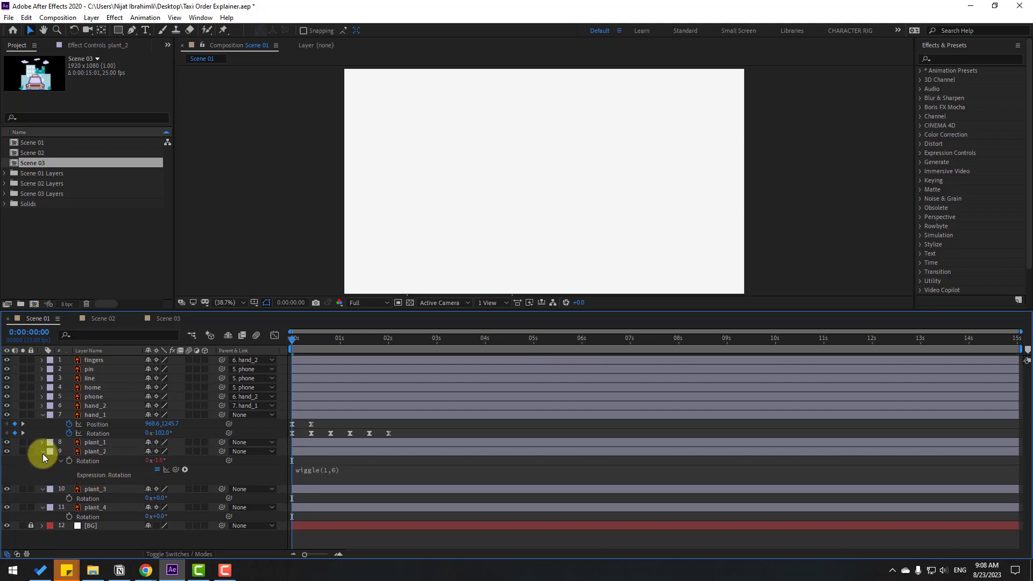
click(44, 453)
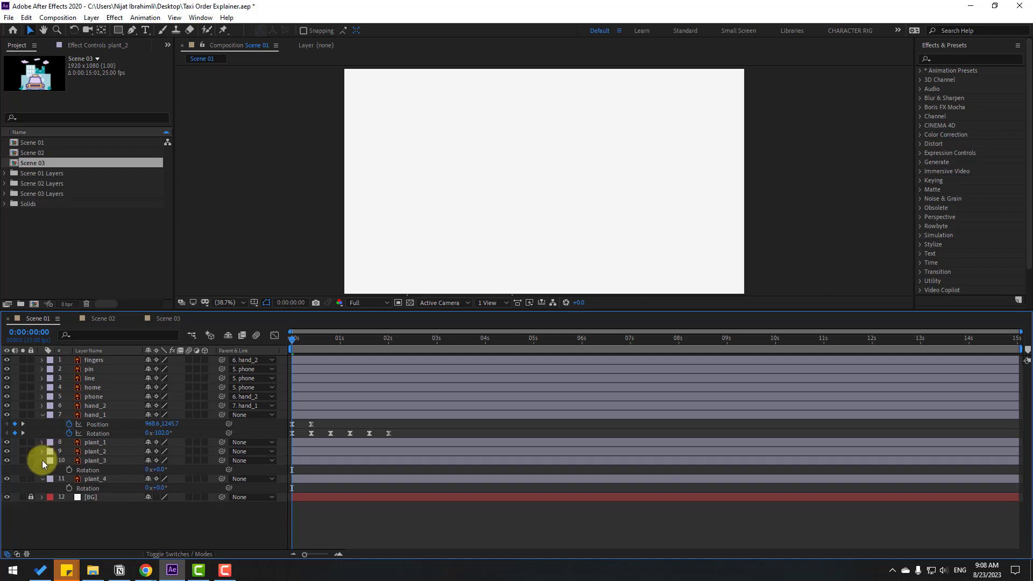
Paste the wiggle(1,6) expression onto the rotation of plant_3 and plant_4, collapse both layers and preview the scene.
alt+click(68, 471)
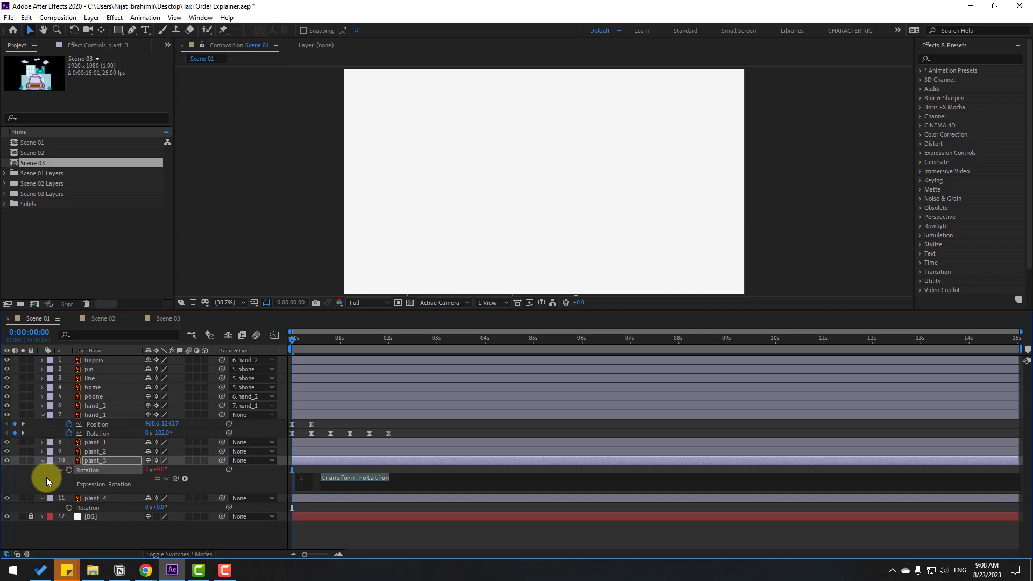
click(34, 476)
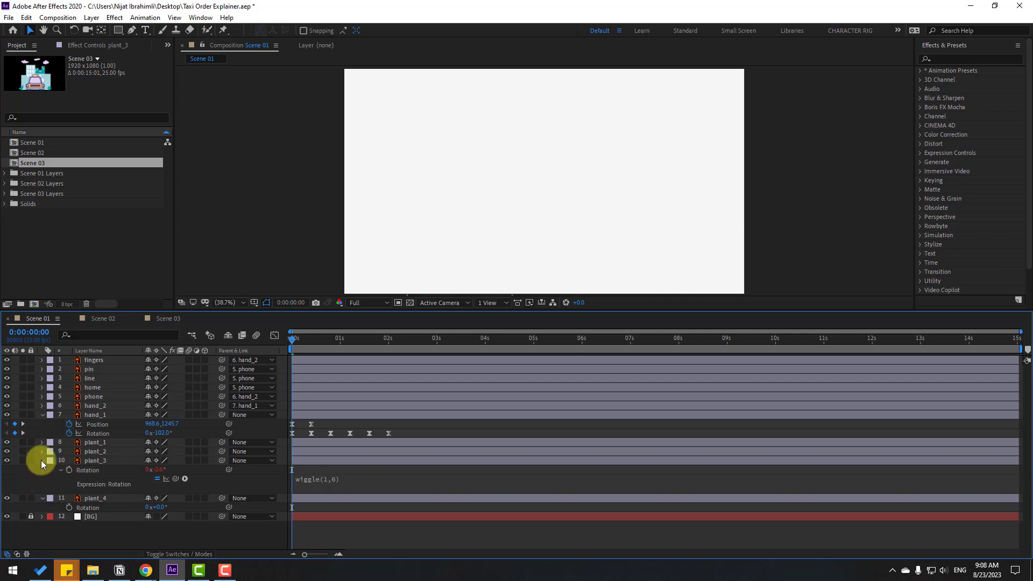
click(42, 461)
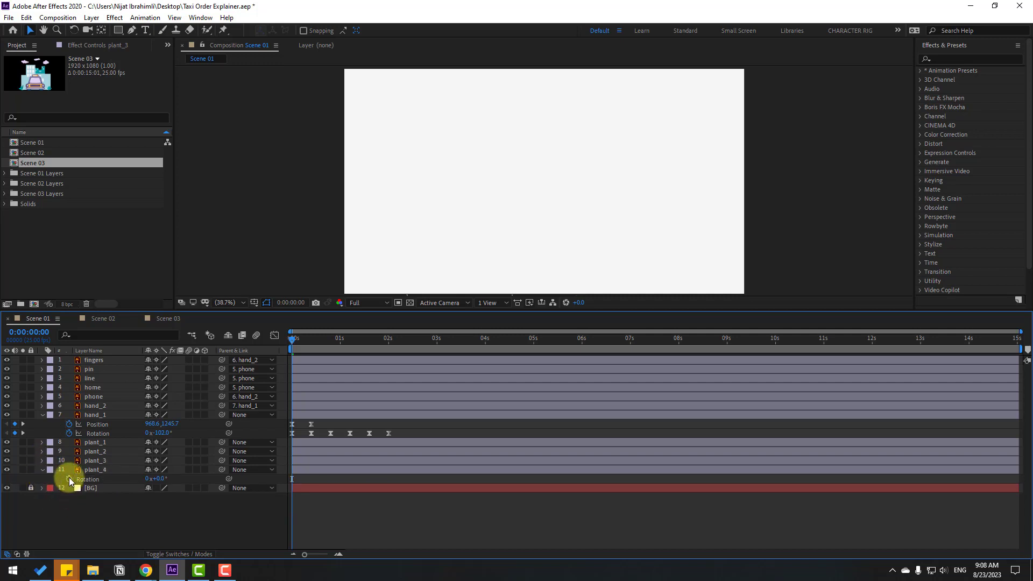
alt+click(69, 477)
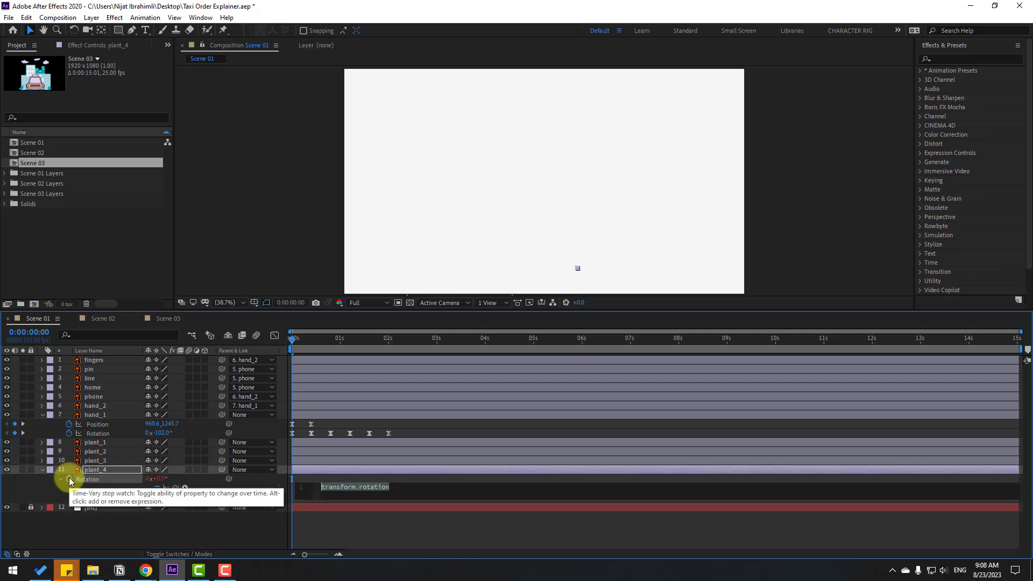
click(43, 487)
click(43, 470)
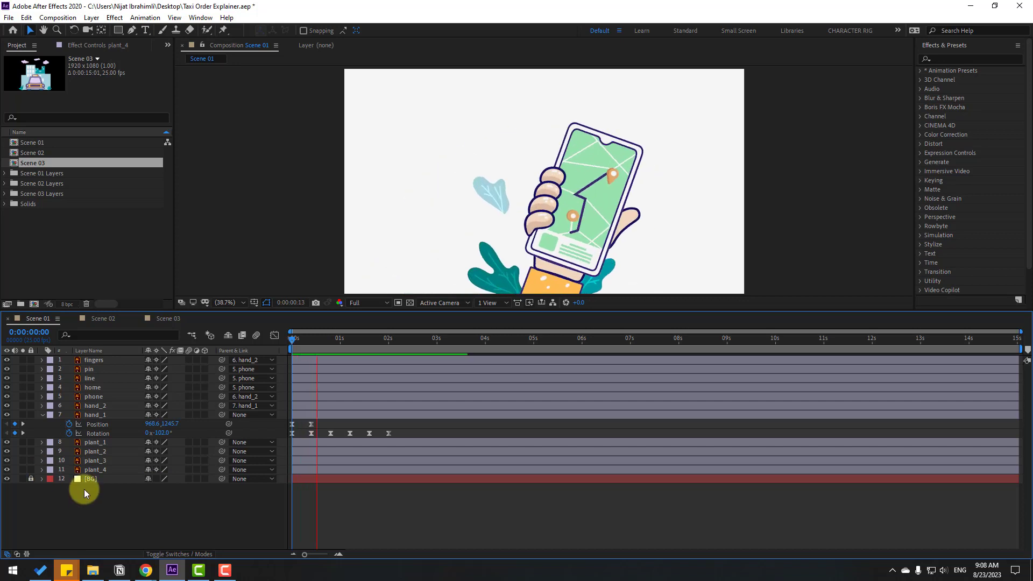
key(space)
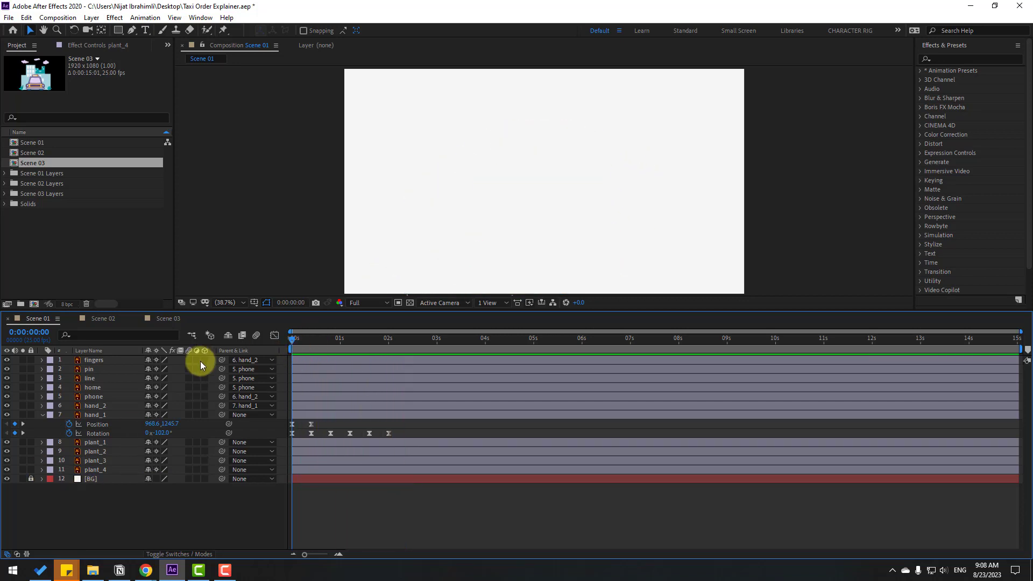
Stagger the plant layers' starts within about the first half second, in the order plant_3, plant_1, plant_4, plant_2, and preview the timing.
click(314, 340)
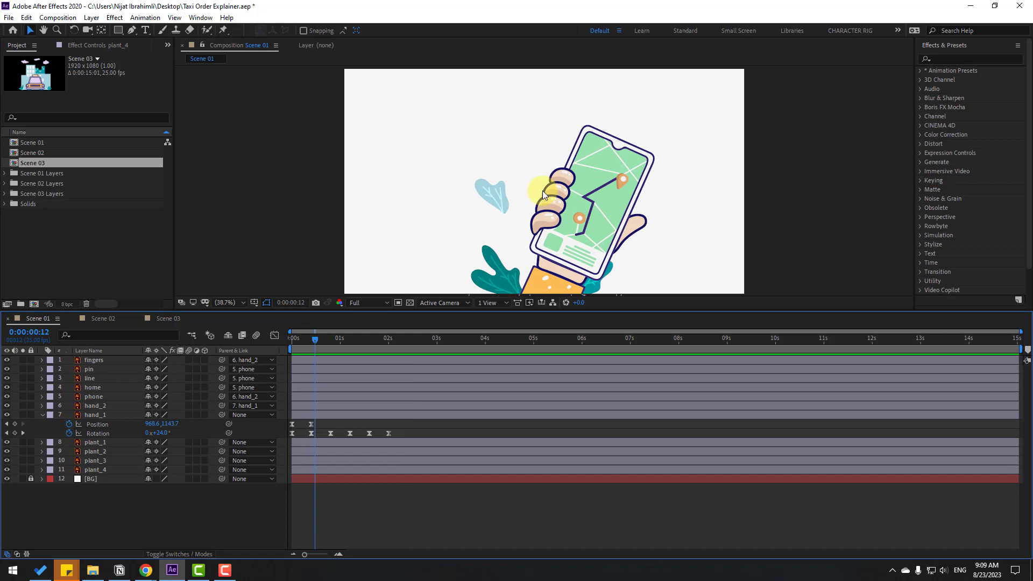
click(495, 189)
drag(310, 453, 327, 468)
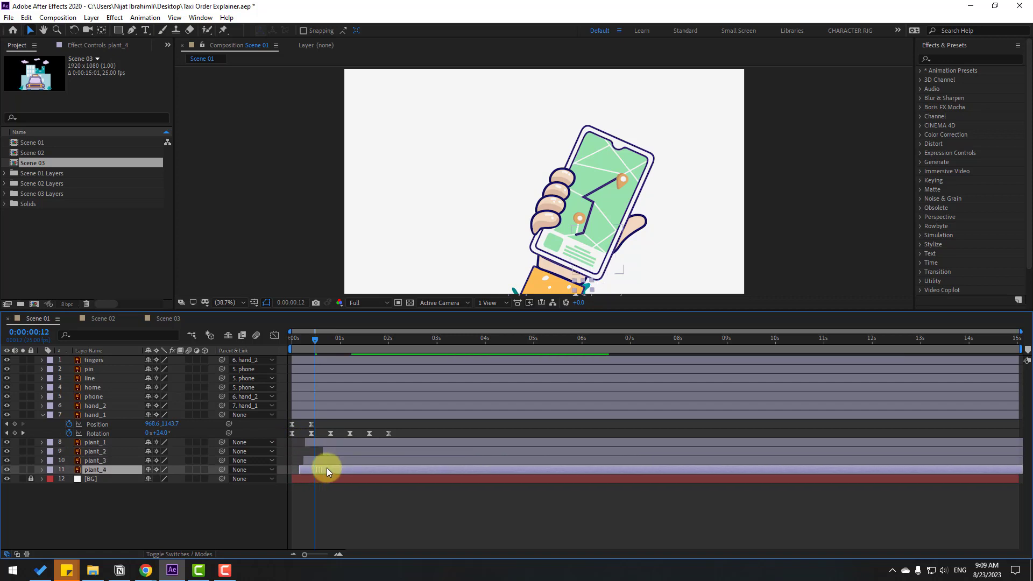
key(space)
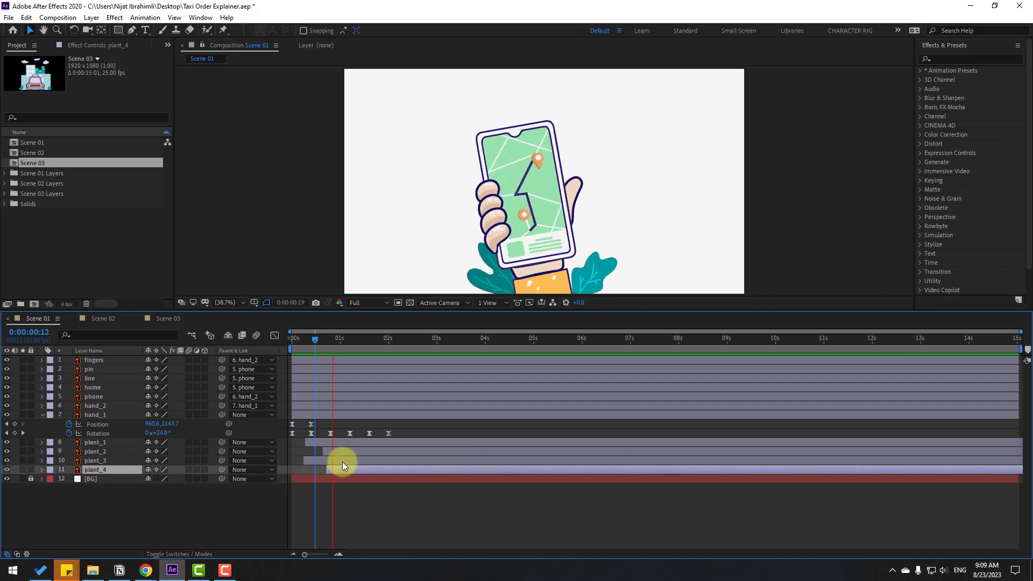
key([)
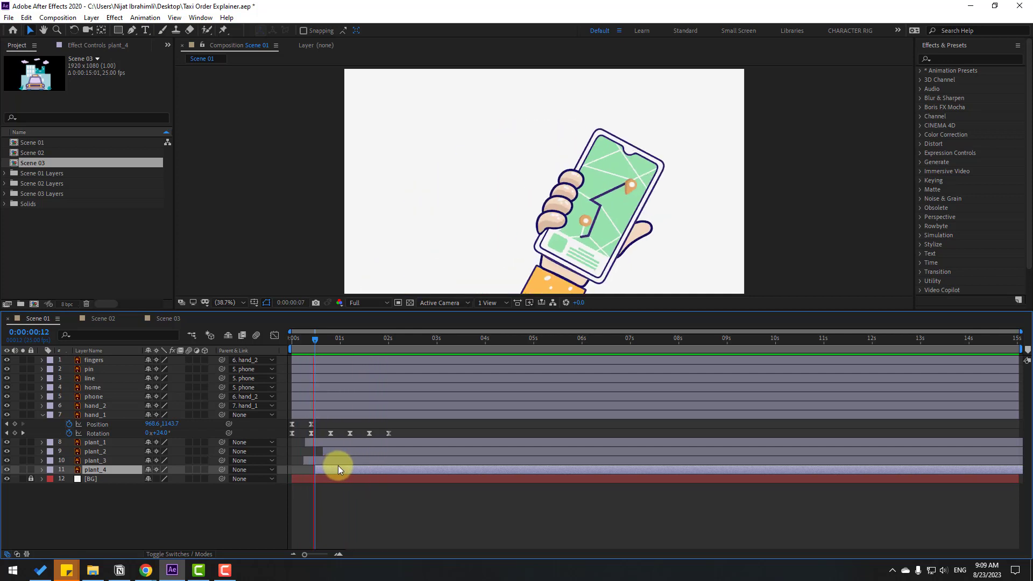
mouse_move(318, 462)
mouse_down()
mouse_move(324, 444)
mouse_move(338, 468)
mouse_up()
click(335, 451)
key([)
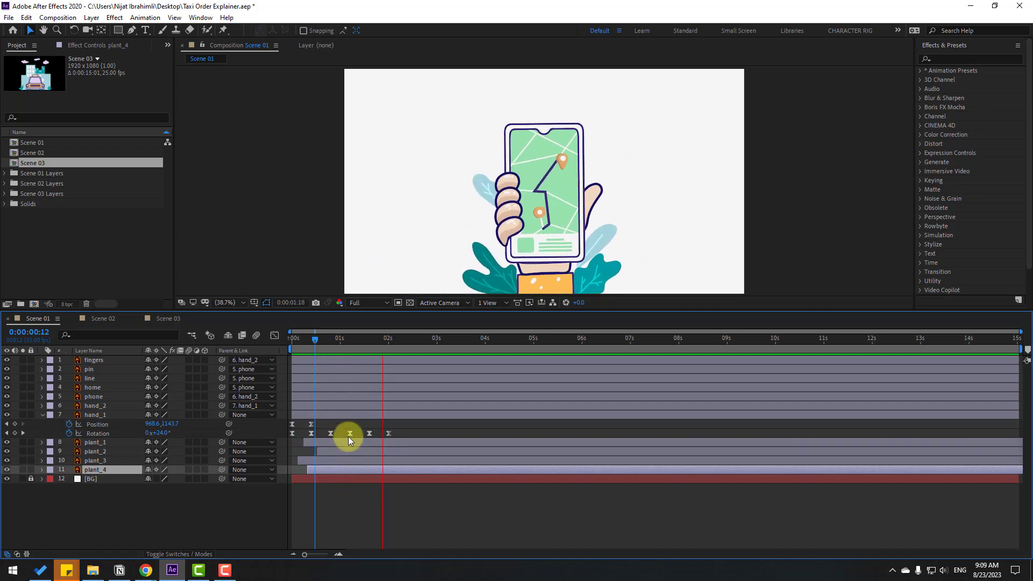
At 0:00:02:20, move the anchor point of the pin layer on the phone map to the pin's lower tip.
drag(323, 340, 367, 341)
click(195, 478)
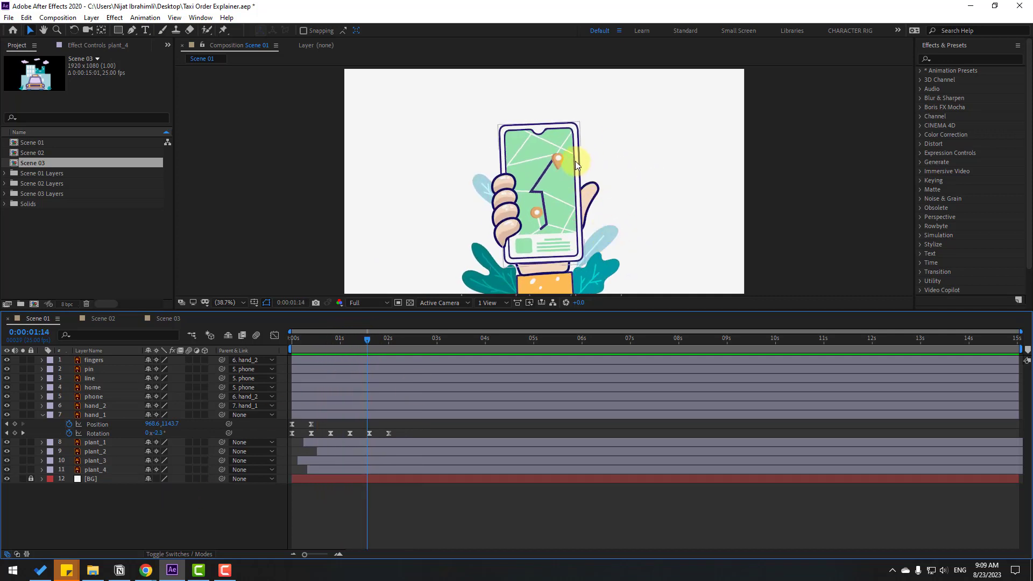
click(560, 161)
scroll(598, 153, up, 2)
drag(632, 146, 613, 200)
scroll(635, 203, up, 1)
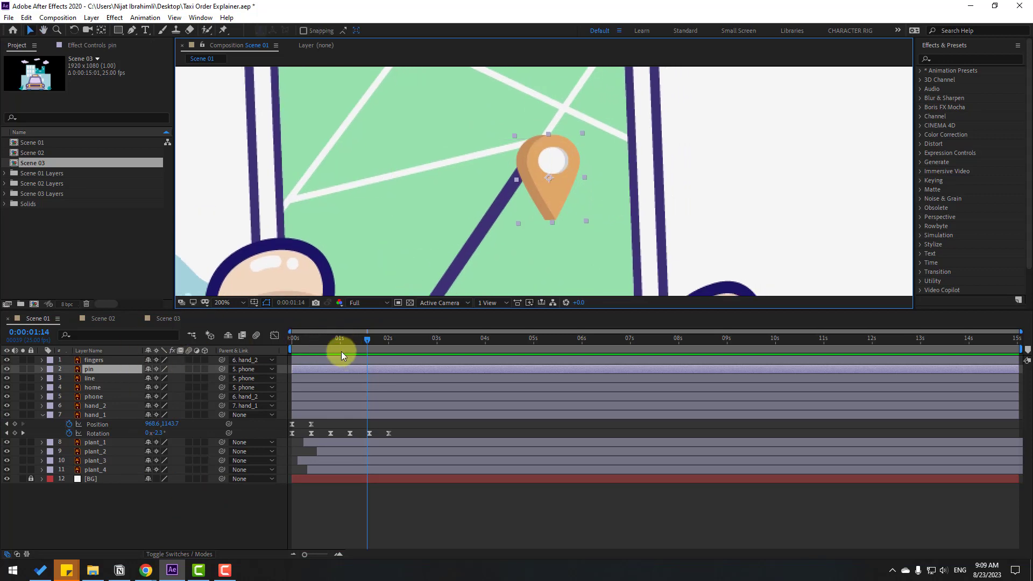
drag(363, 339, 428, 343)
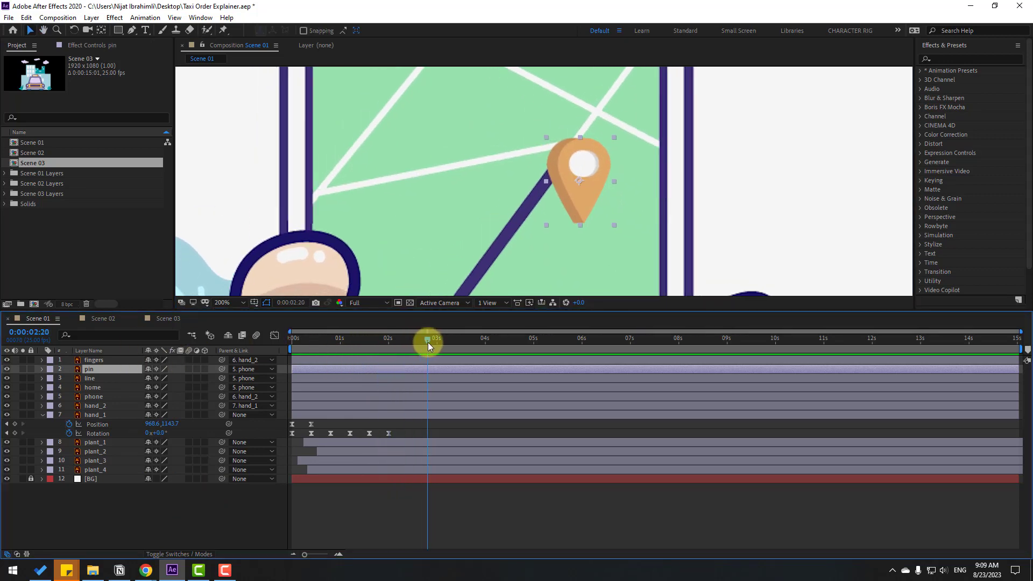
click(103, 30)
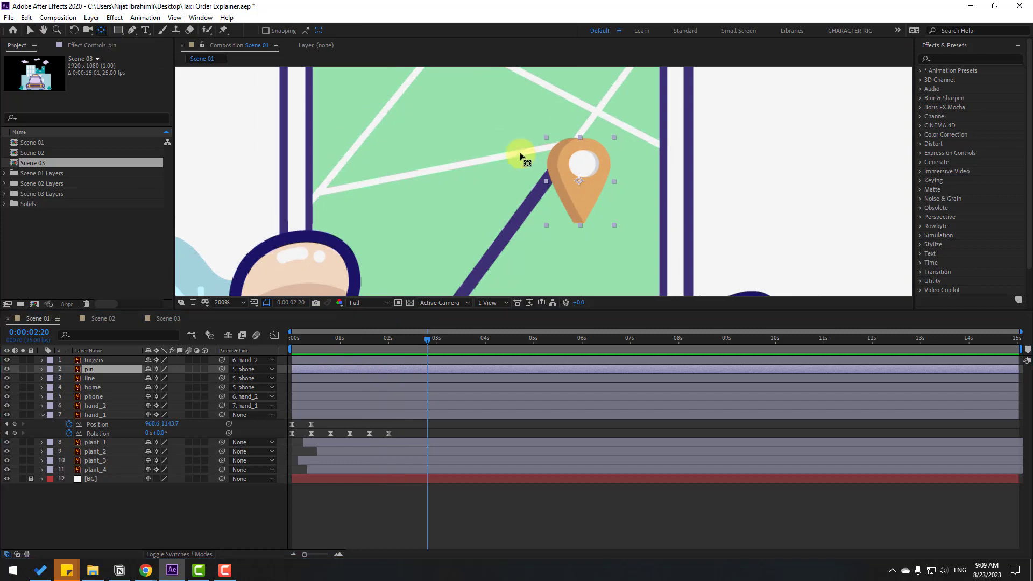
drag(584, 184, 584, 227)
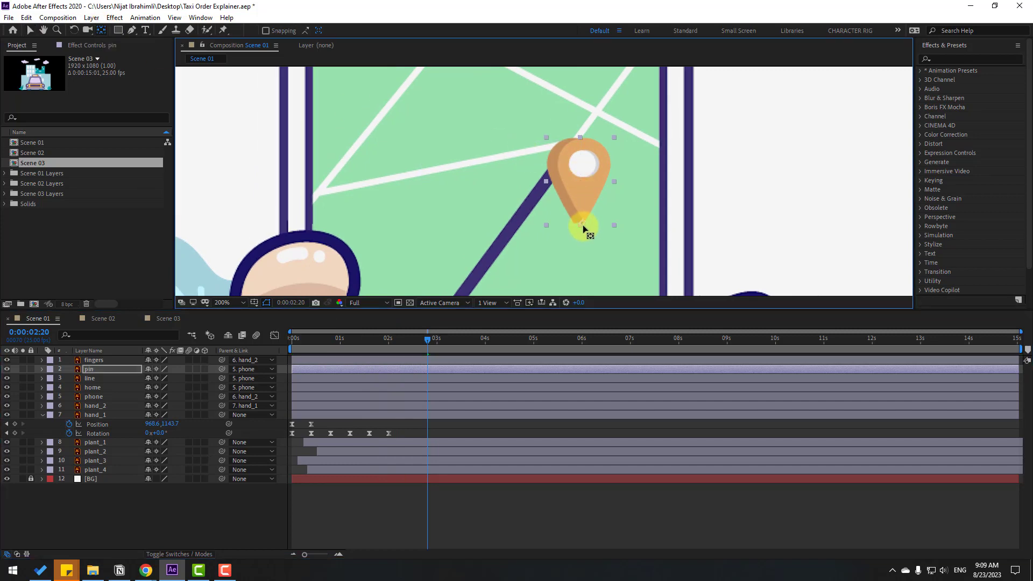
Switch back to the Selection tool and shift the pin layer in time so that it starts at 0:00:02:20.
key(space)
drag(401, 260, 372, 56)
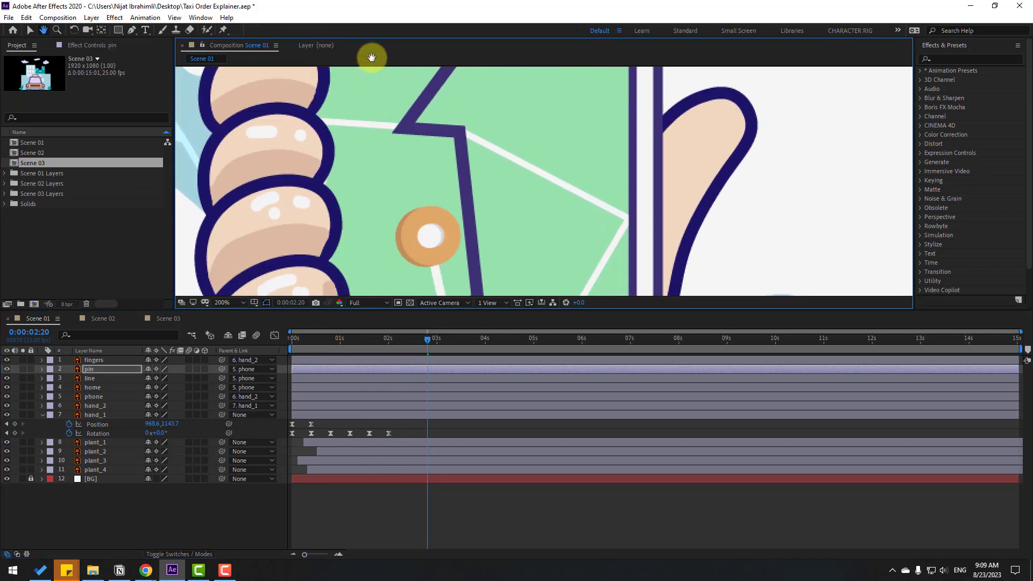
click(34, 31)
key(space)
drag(599, 133, 548, 290)
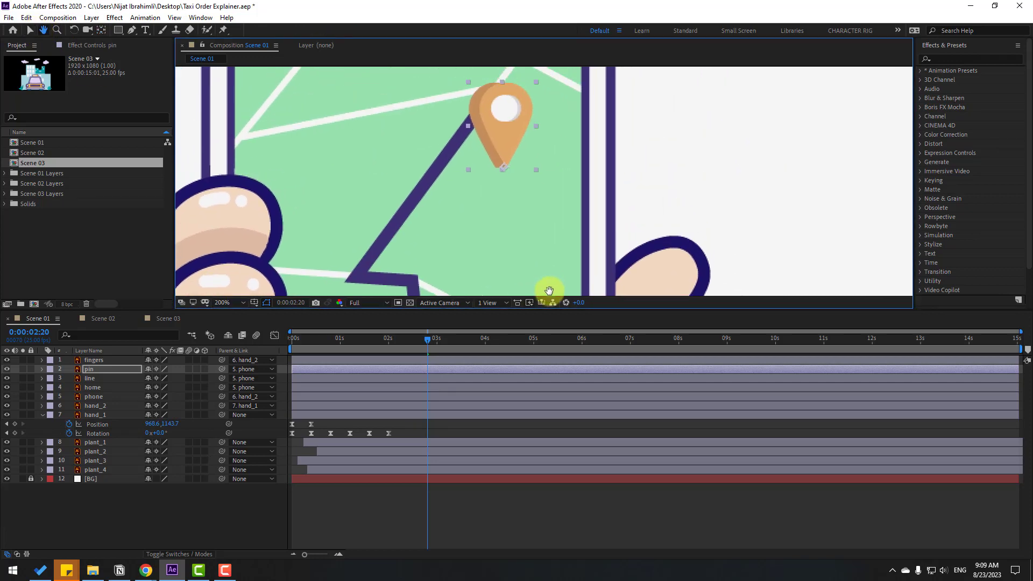
drag(305, 370, 434, 376)
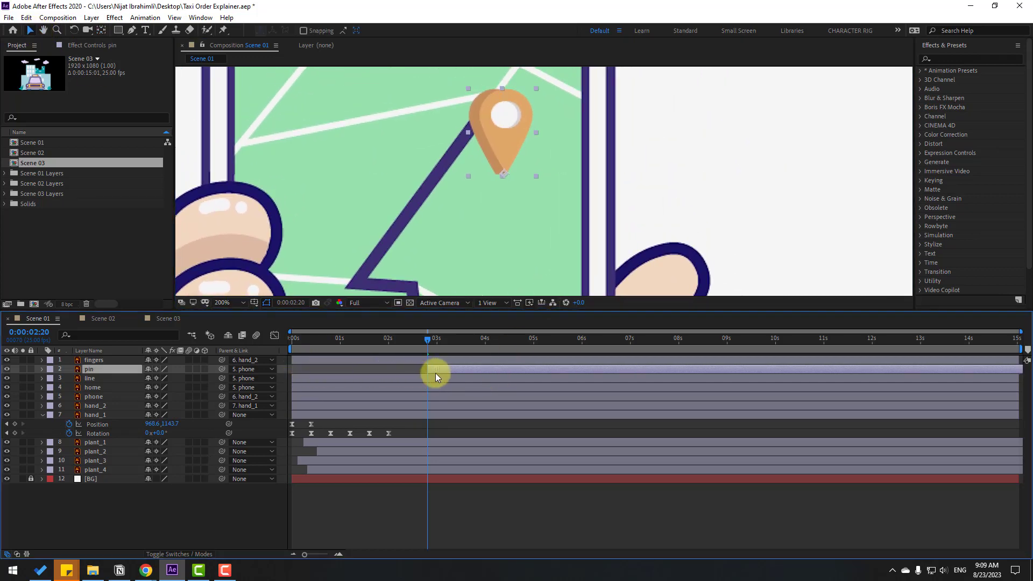
Keyframe the pin's scale at 0% at 0:00:02:20 and 110% at 0:00:03:05.
key(s)
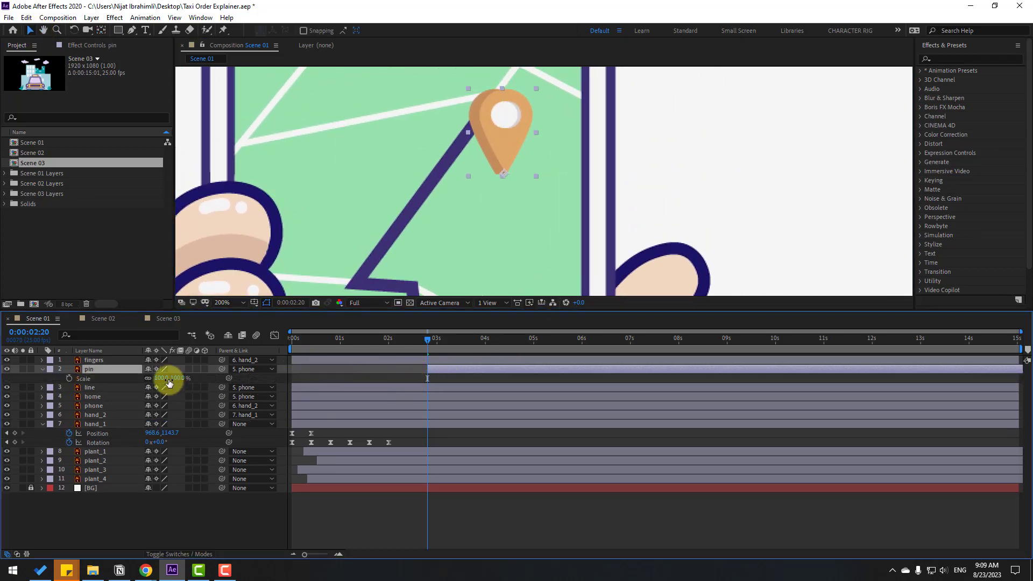
key(Return)
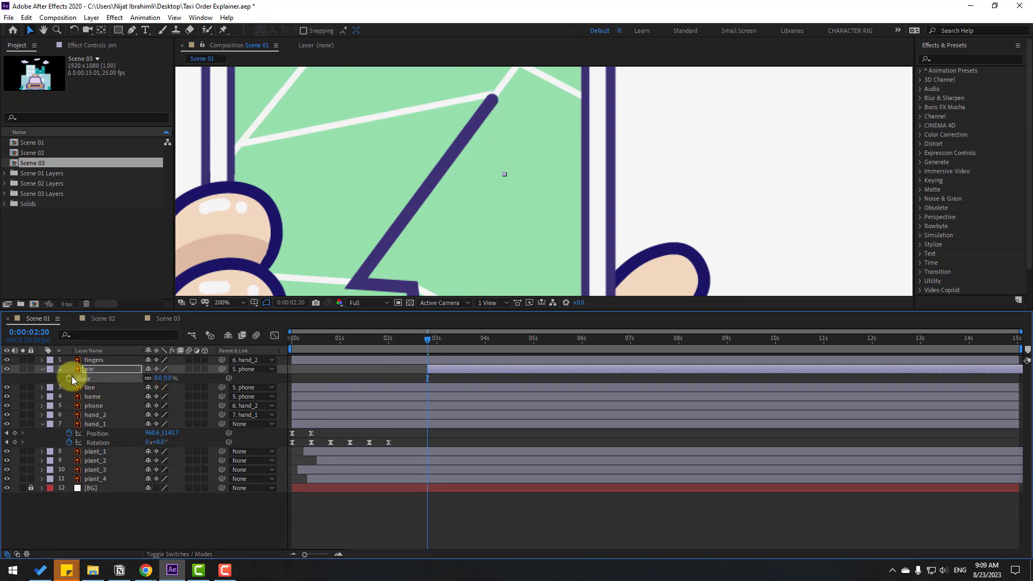
key(shift+Page_Down)
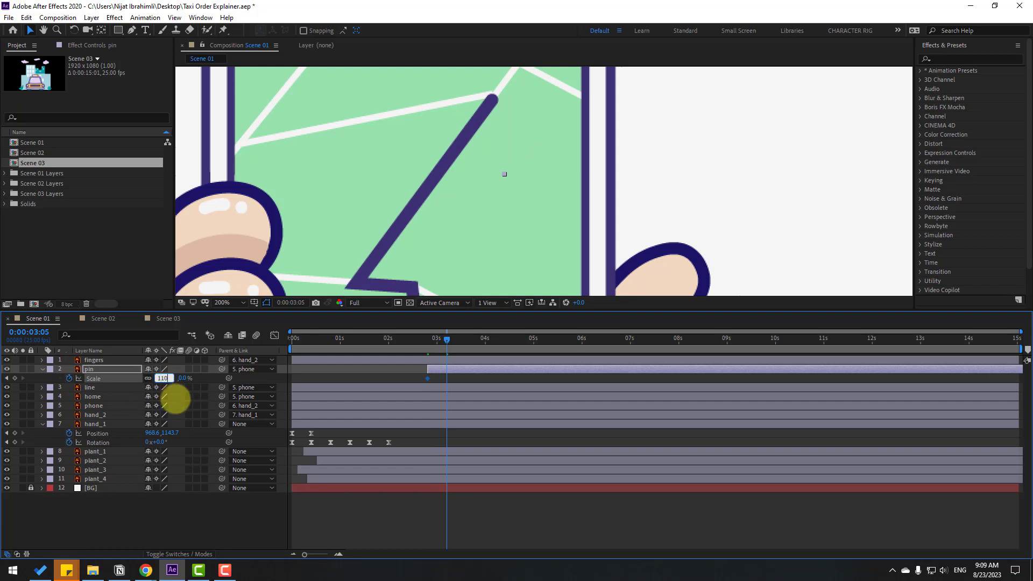
text(110)
key(Return)
Continue the pin's scale bounce with keyframes of 95% at 0:00:03:15, 105% at 0:00:04:00 and 100% at 0:00:04:10.
key(shift+Page_Down)
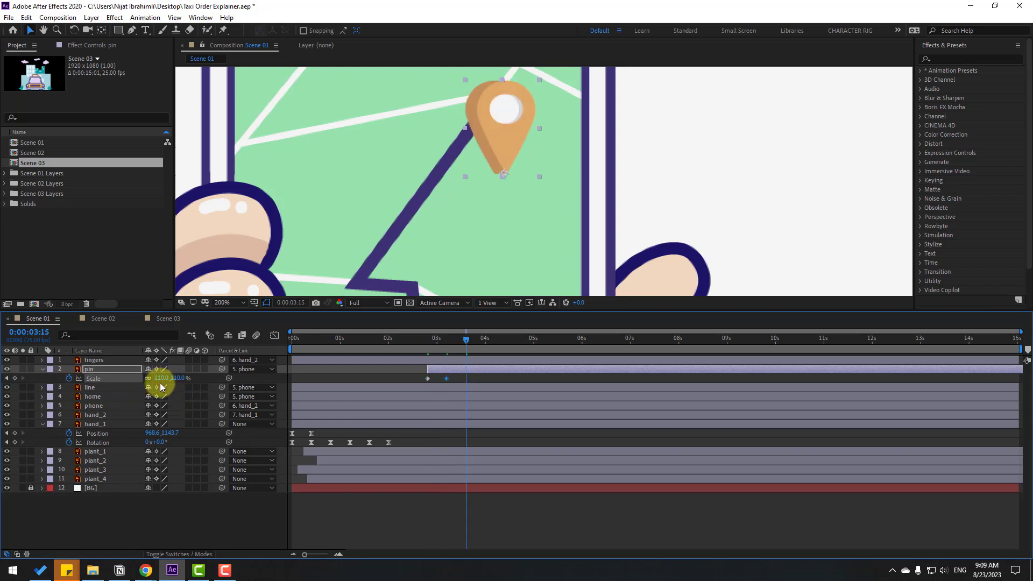
text(95)
key(Return)
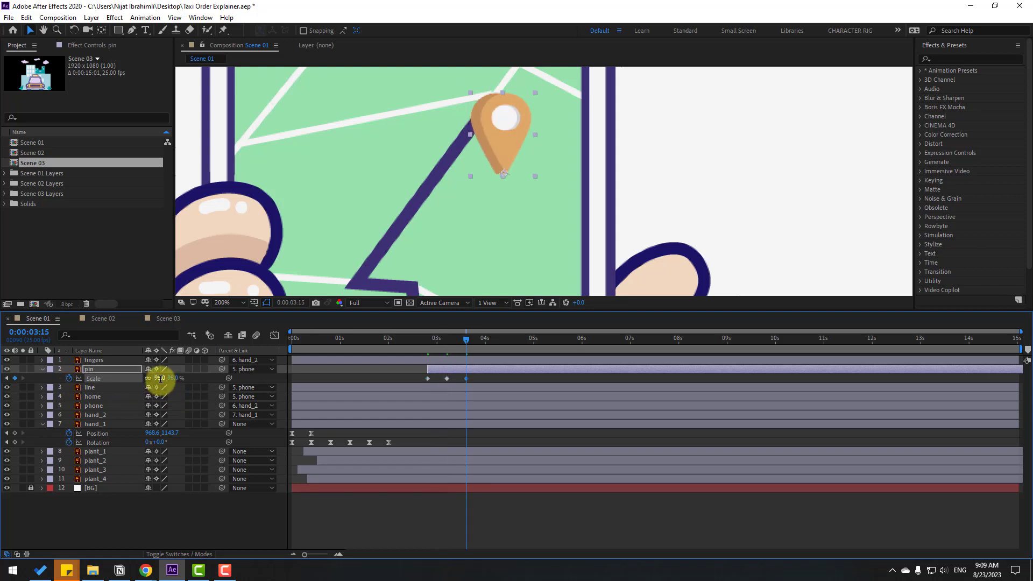
click(160, 379)
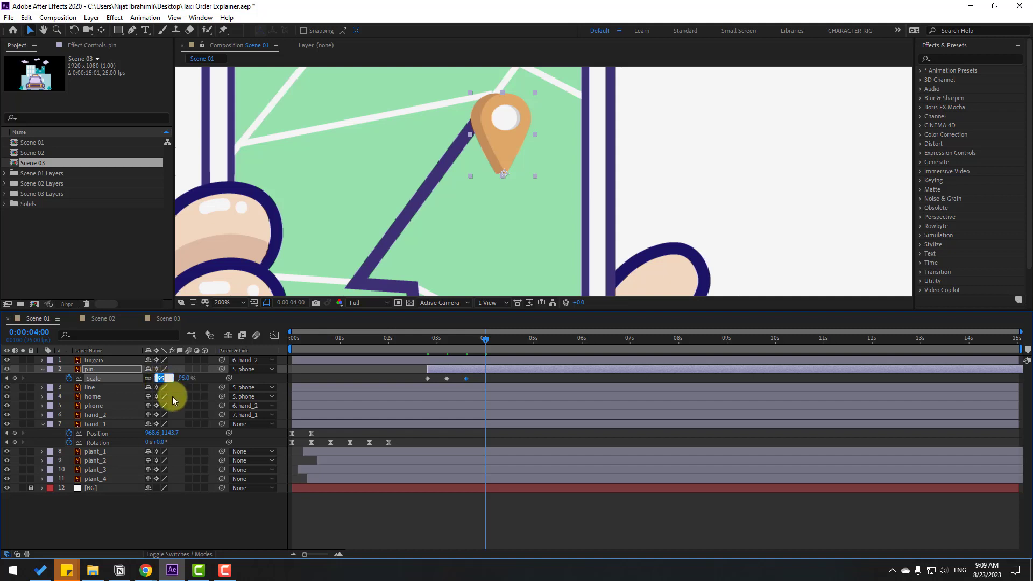
text(105)
key(Return)
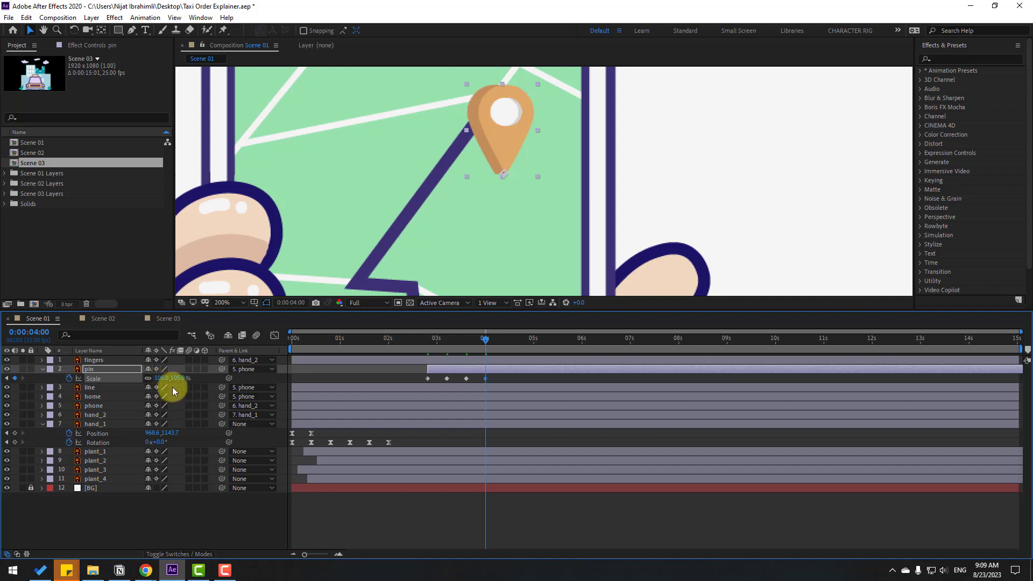
key(shift+Page_Down)
text(100)
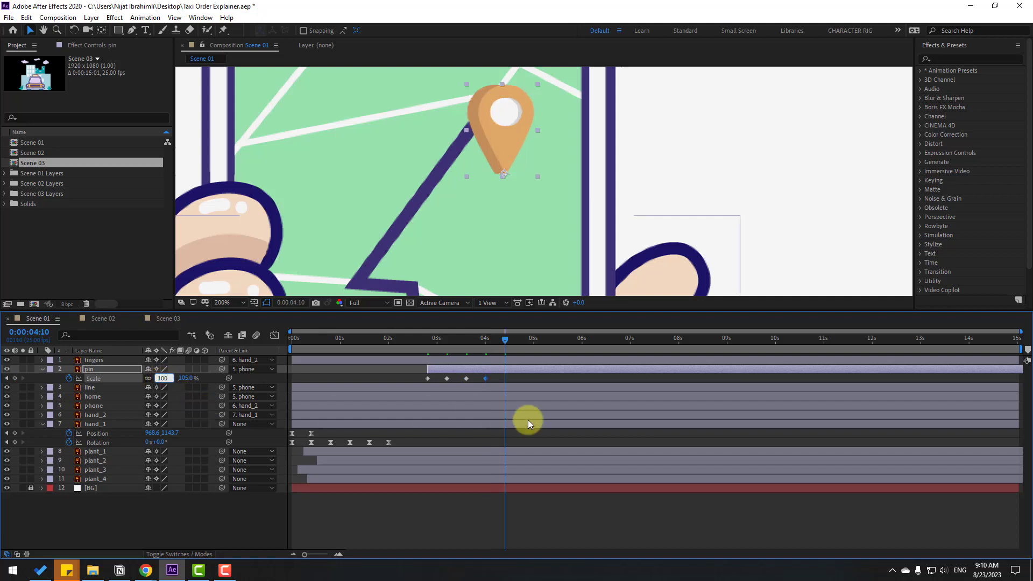
key(Return)
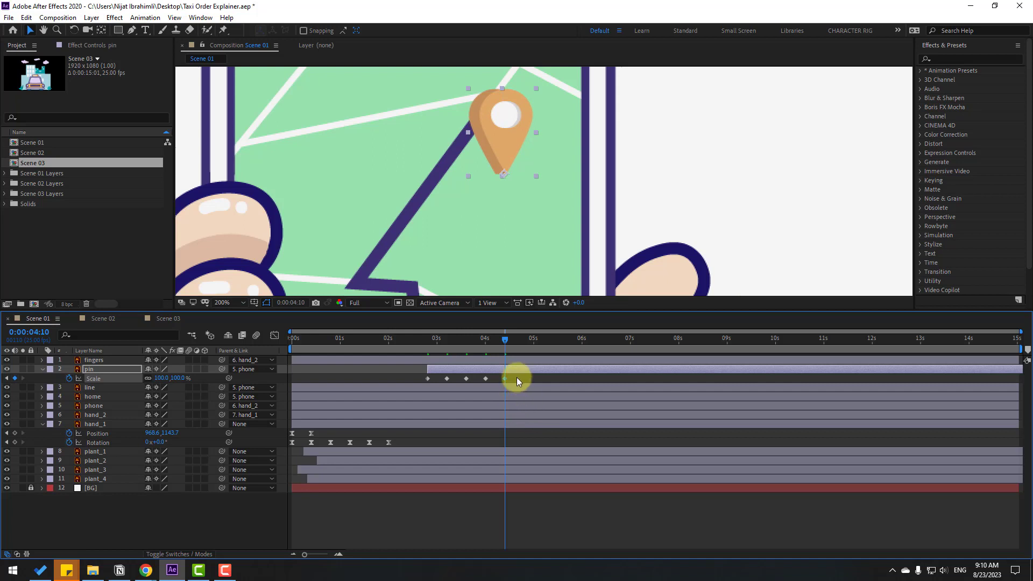
Apply Easy Ease to all of the pin's scale keyframes and preview the bounce with the work area starting just before the pin layer.
drag(518, 377, 425, 381)
right_click(428, 378)
mouse_move(494, 512)
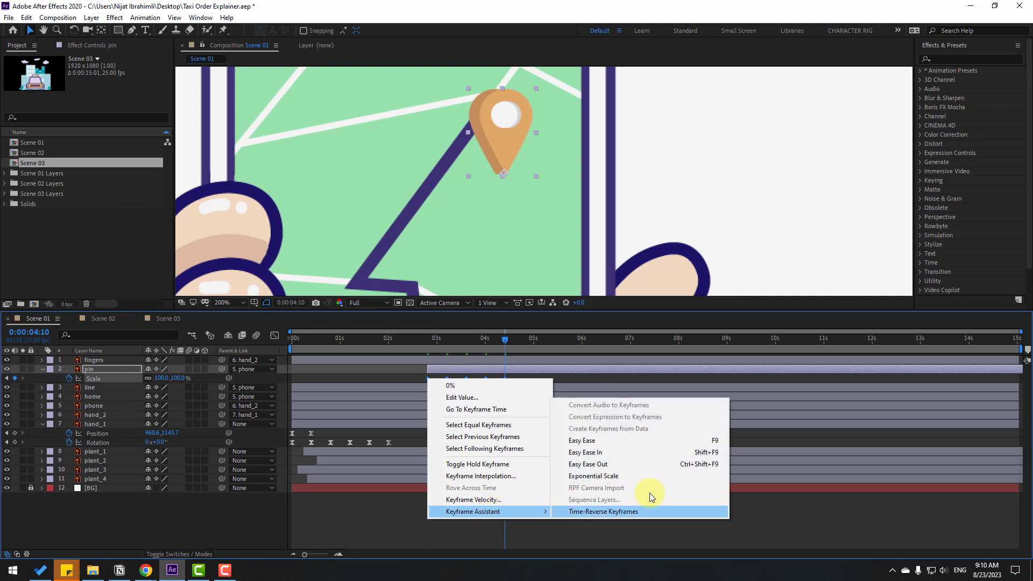
click(586, 441)
drag(292, 351, 410, 350)
key(space)
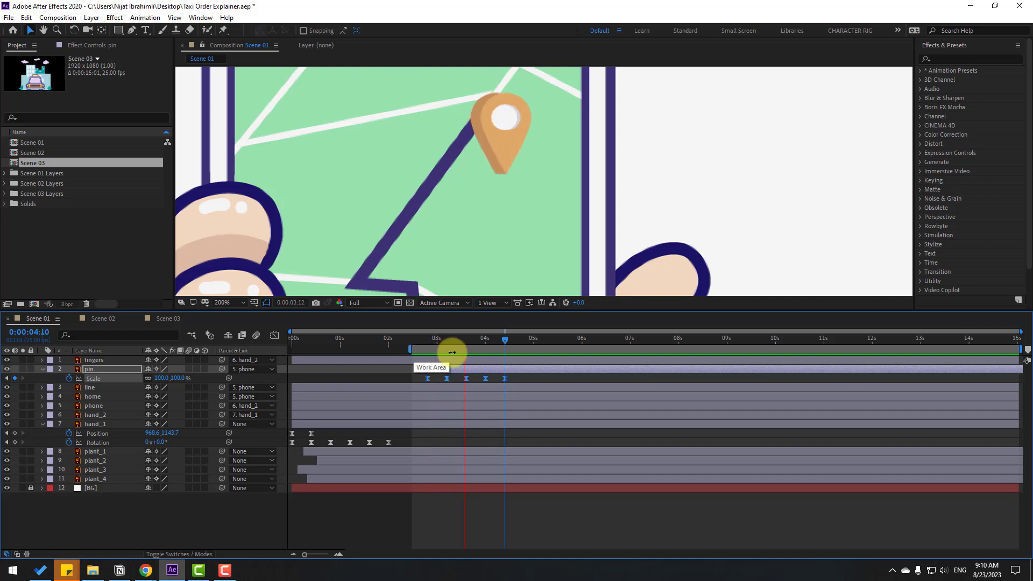
Compress the pin's scale keyframes proportionally so that the last one falls at about 0:00:04:03, and preview the faster bounce.
drag(512, 376, 432, 385)
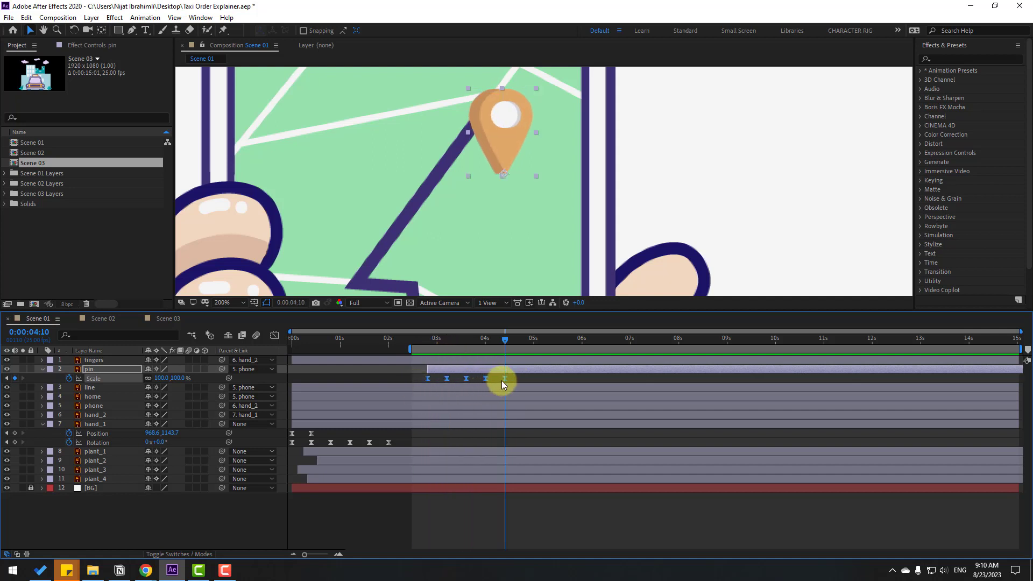
drag(496, 379, 490, 392)
key(space)
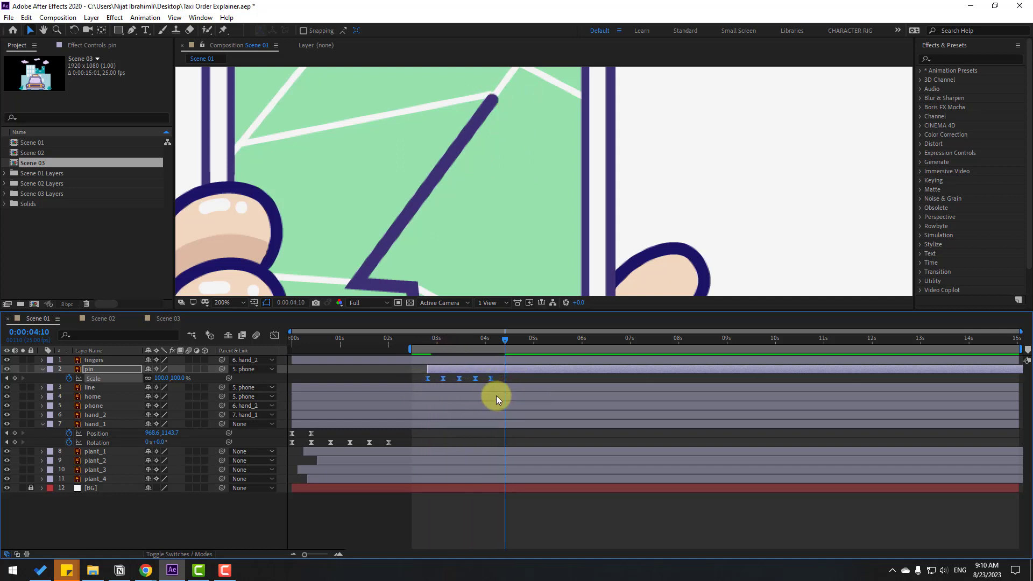
Keyframe the pin's rotation at -50° at 0:00:02:20 and 25° at 0:00:03:03.
click(429, 342)
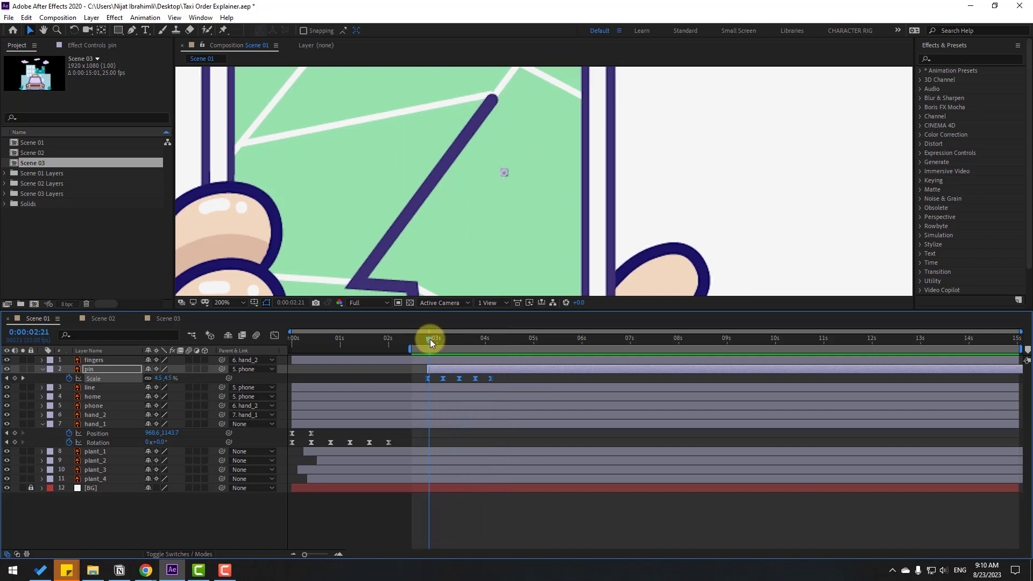
drag(429, 341, 427, 342)
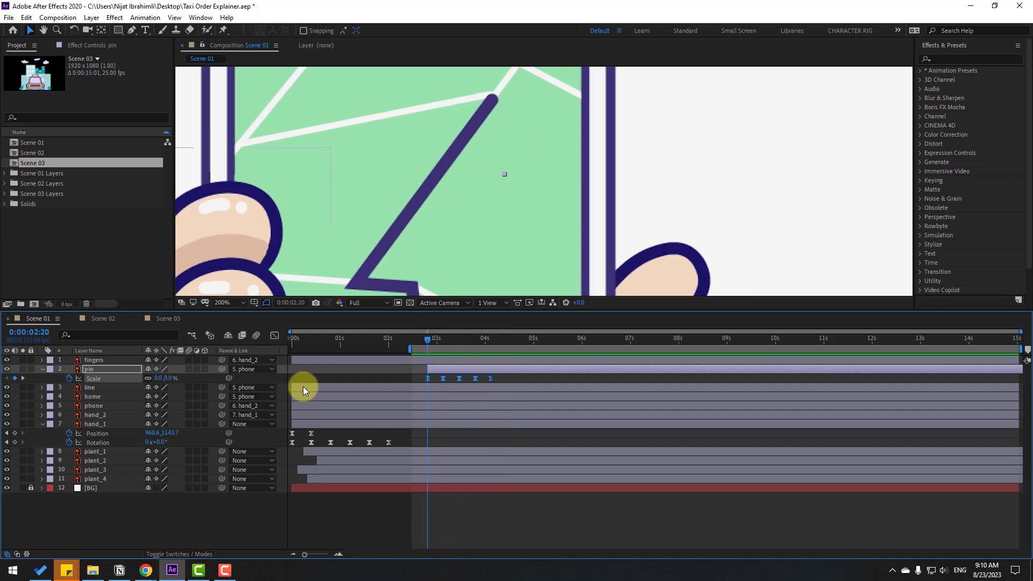
key(shift+r)
click(69, 388)
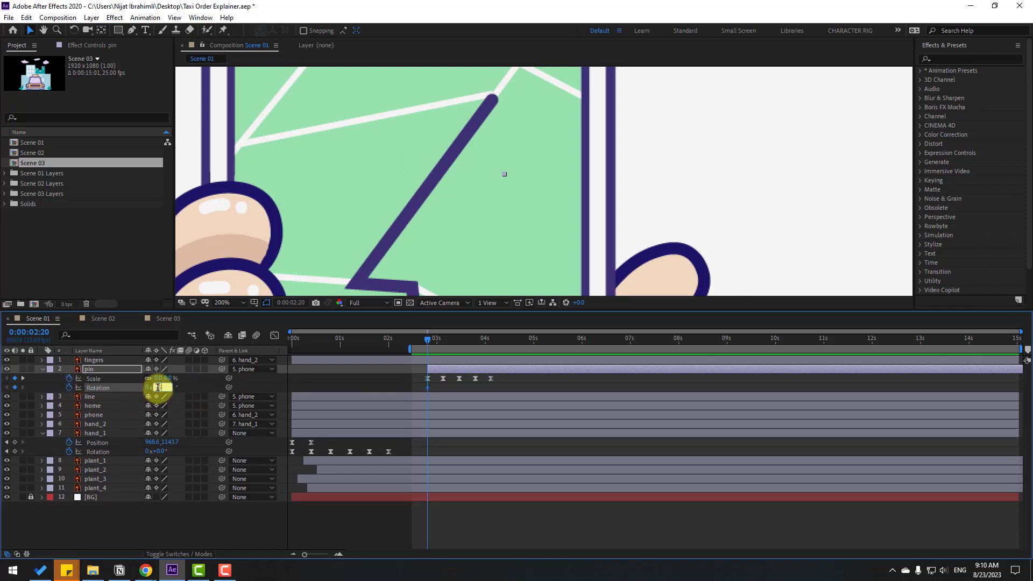
text(-50)
key(Return)
drag(427, 340, 442, 341)
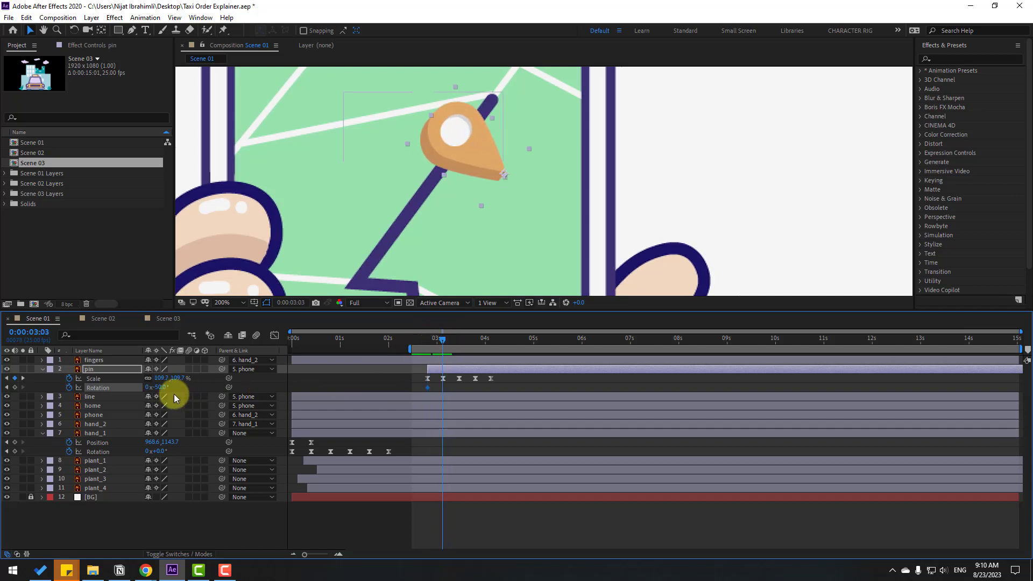
text(25)
key(Return)
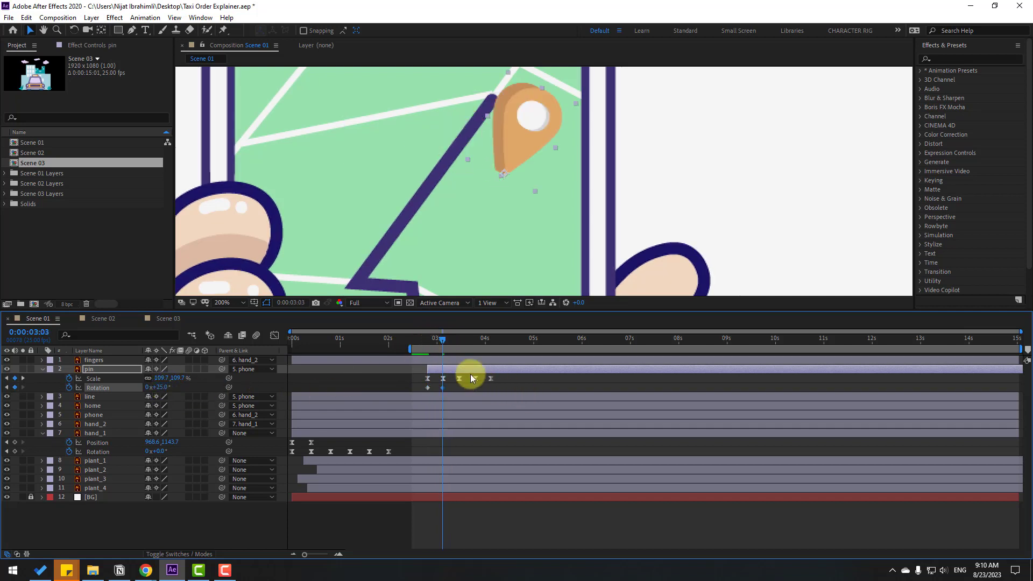
Continue the pin's rotation swing with keyframes of -15° at 0:00:03:11 and 10° in line with the fourth scale keyframe.
drag(444, 341, 459, 345)
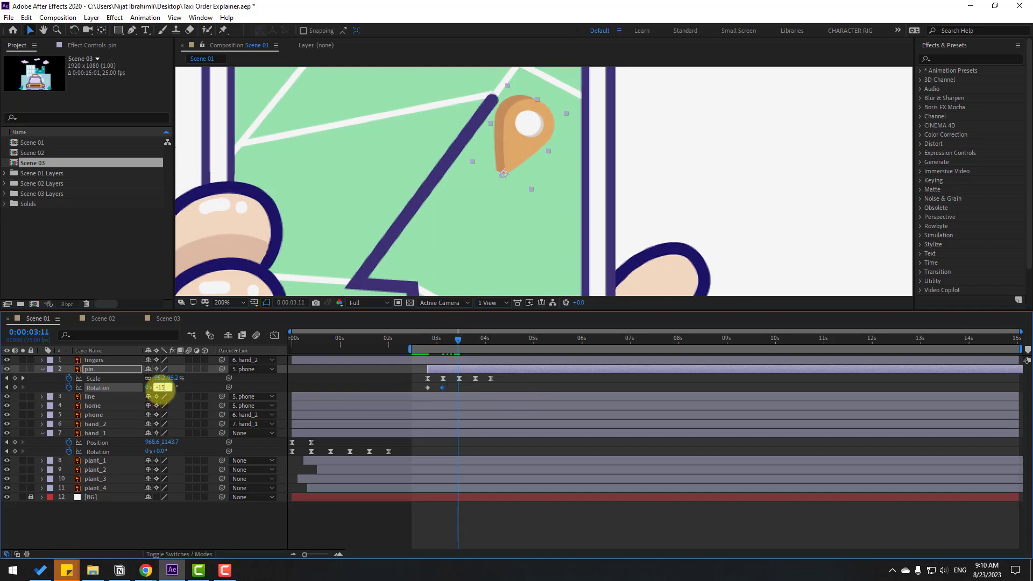
click(161, 387)
text(-15)
key(Return)
drag(458, 339, 492, 340)
click(162, 388)
text(10)
key(Return)
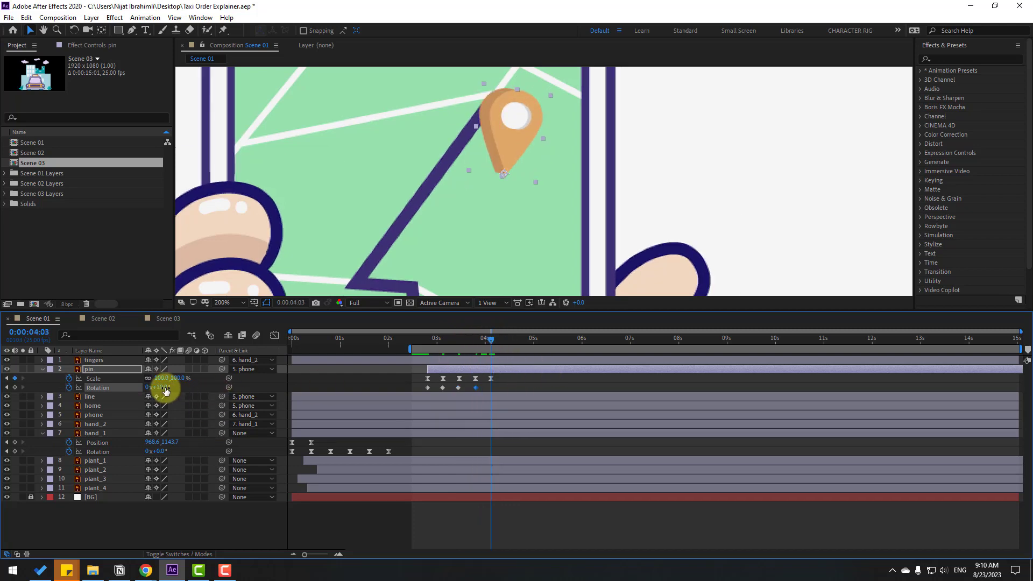
Finish the pin's rotation swing with keyframes of -5° at 0:00:04:03 and 0° at 0:00:04:11.
click(161, 387)
text(-5)
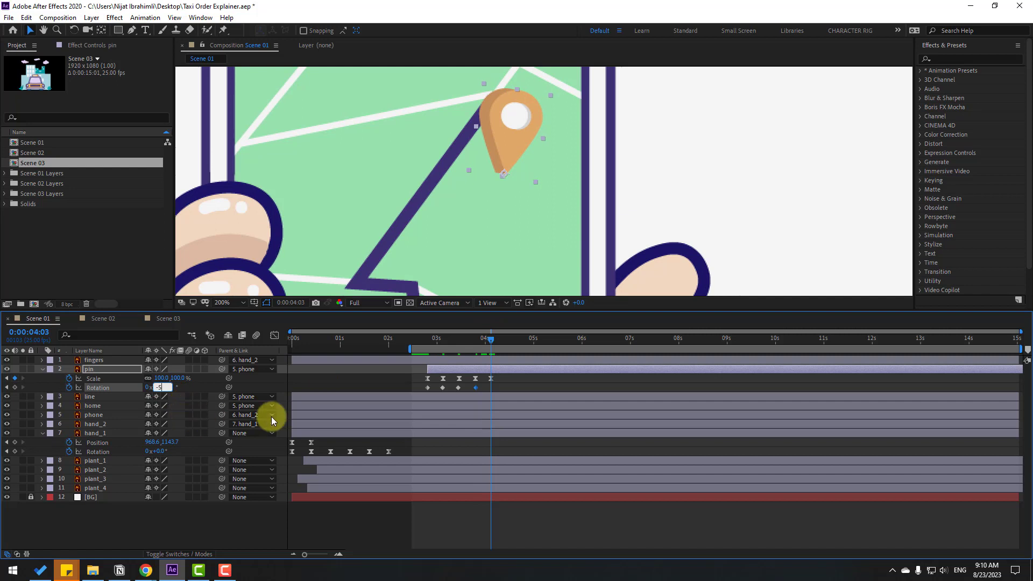
key(Return)
drag(492, 339, 506, 341)
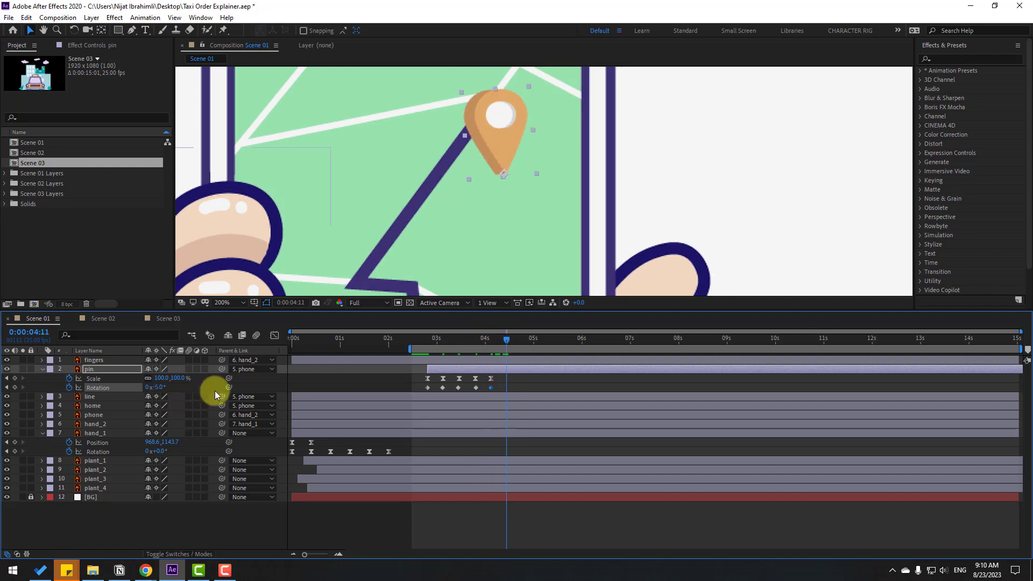
text(0)
key(Return)
Apply Easy Ease to all of the pin's rotation keyframes and preview the swinging pop-in.
drag(519, 388, 428, 390)
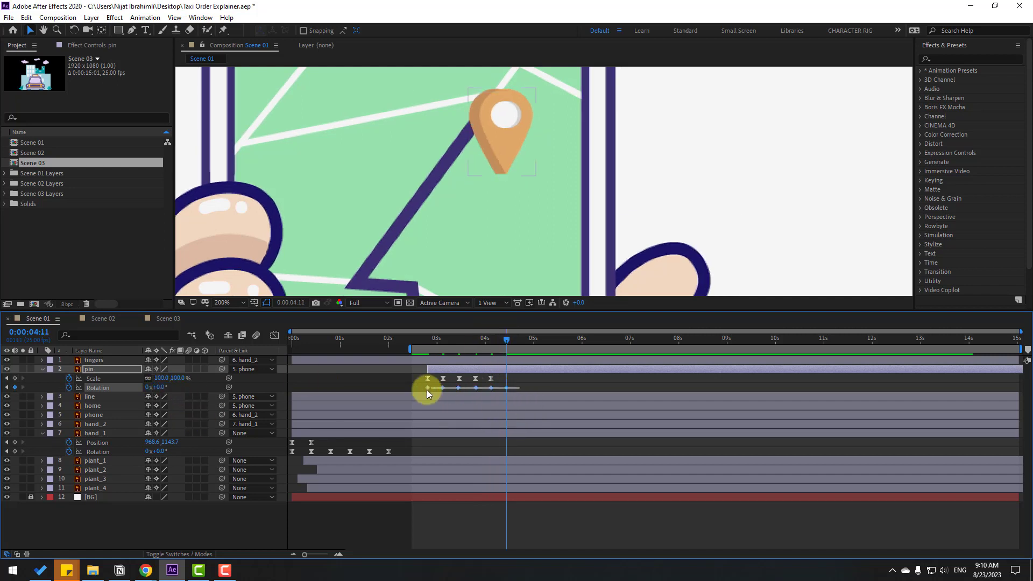
right_click(426, 389)
mouse_move(487, 522)
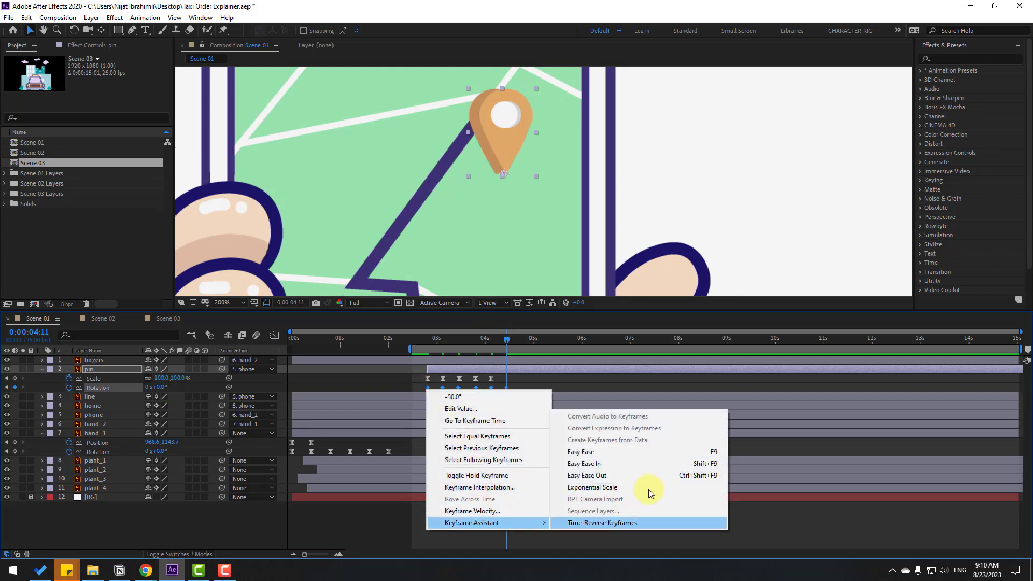
click(581, 452)
click(560, 515)
key(space)
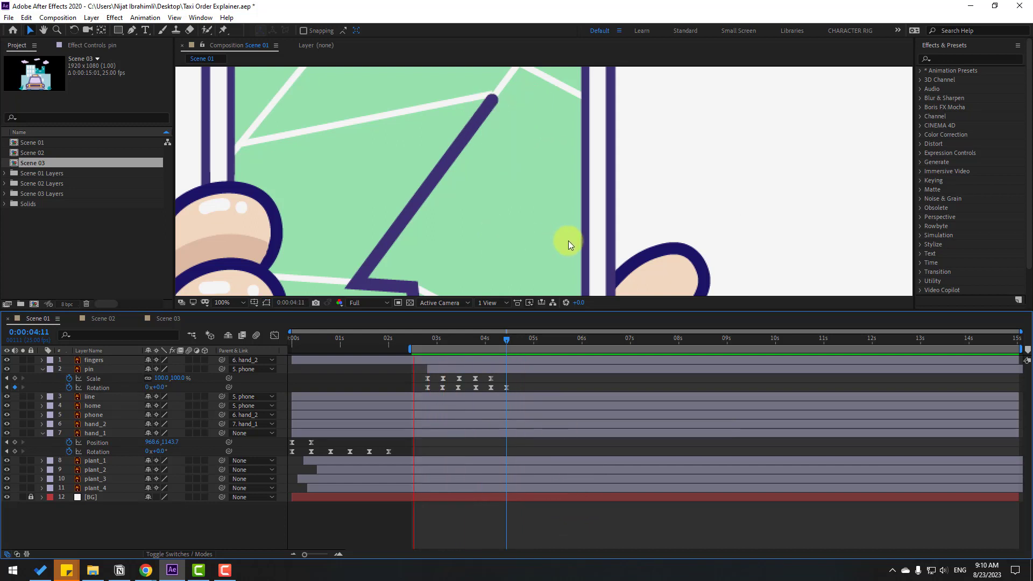
key(comma)
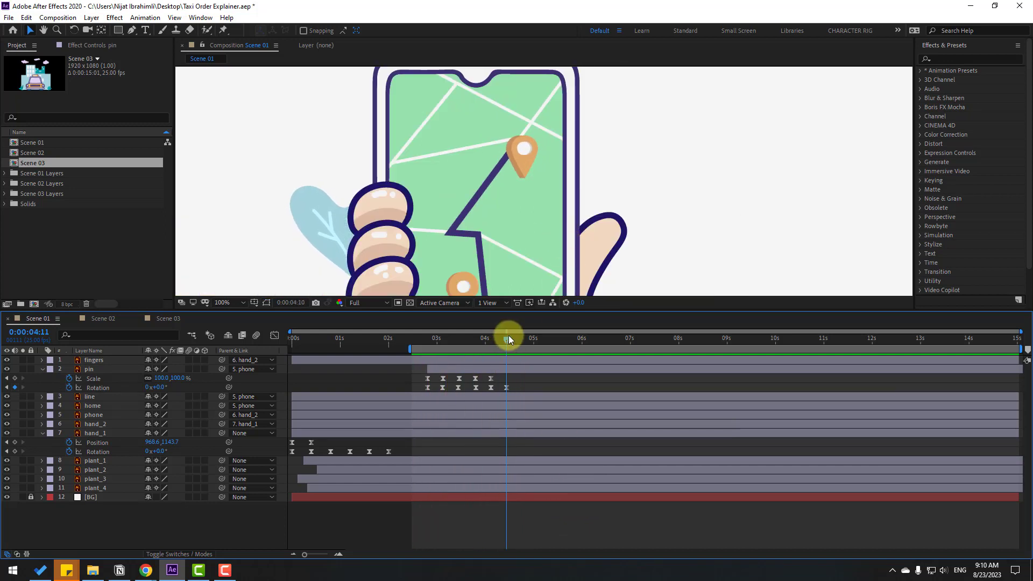
key(space)
Shift the pin layer earlier in time so that it starts at about 0:00:01:09, and select its scale keyframes.
drag(306, 340, 363, 339)
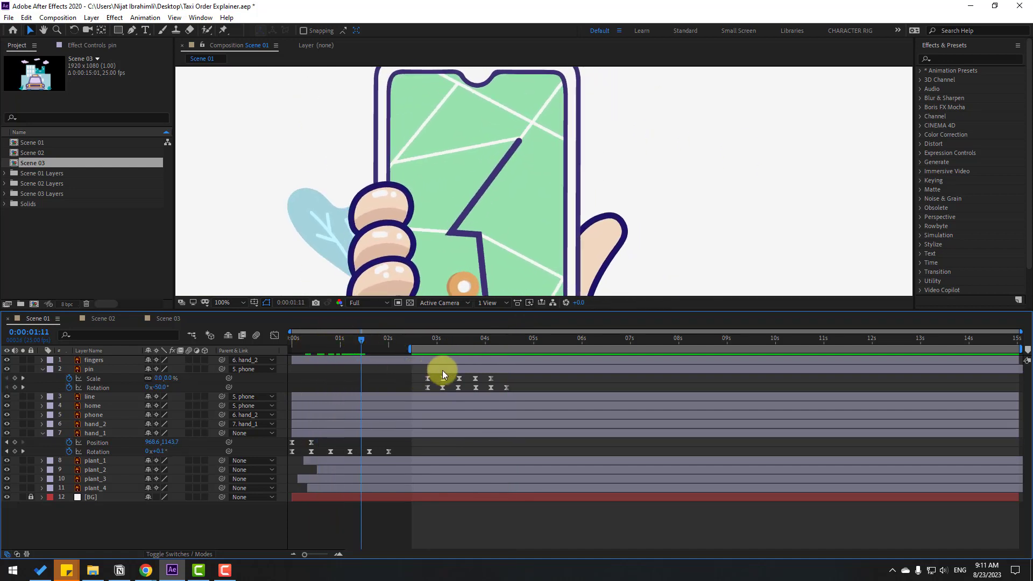
drag(443, 370, 453, 341)
drag(433, 383, 345, 373)
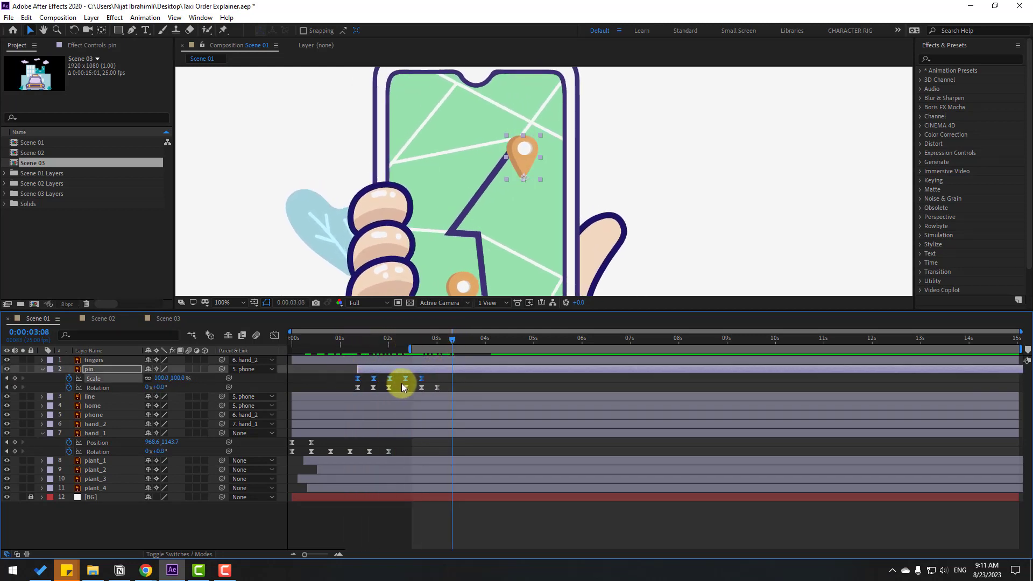
Give the home layer a copy of the pin's scale bounce and shift the layer to start at about 0:00:02:07.
click(454, 229)
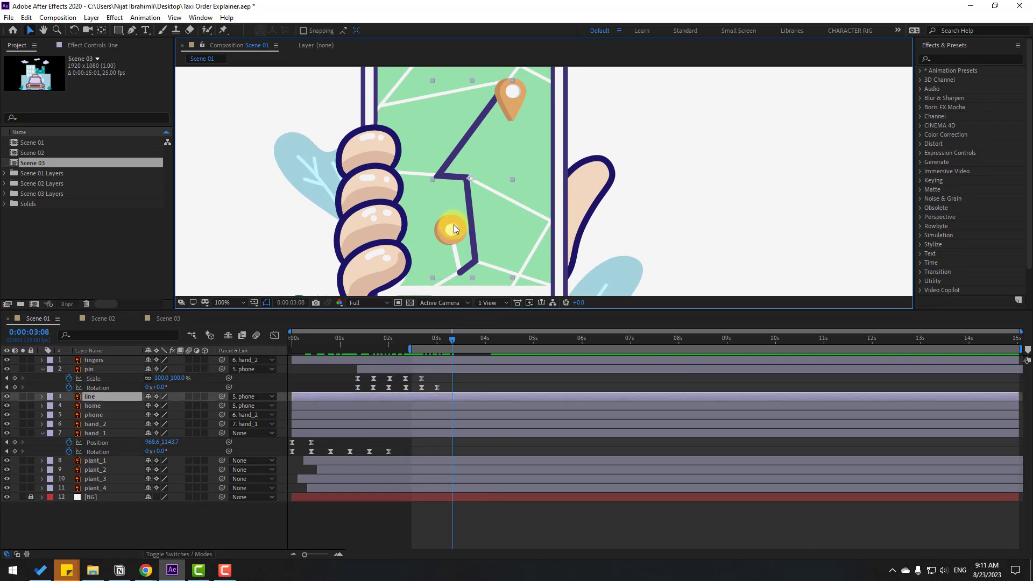
click(100, 408)
drag(294, 407, 461, 404)
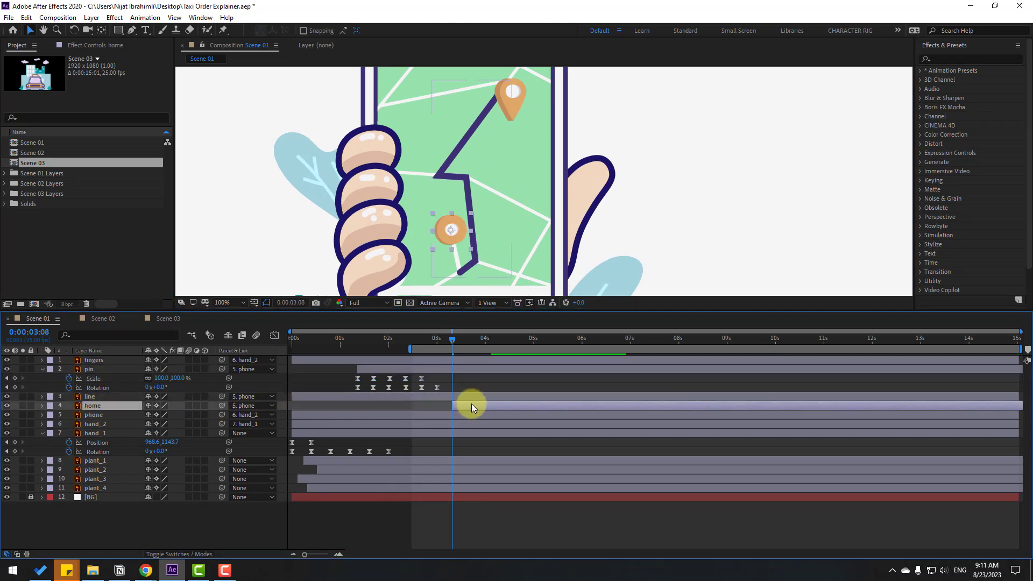
drag(454, 340, 424, 342)
drag(468, 407, 418, 406)
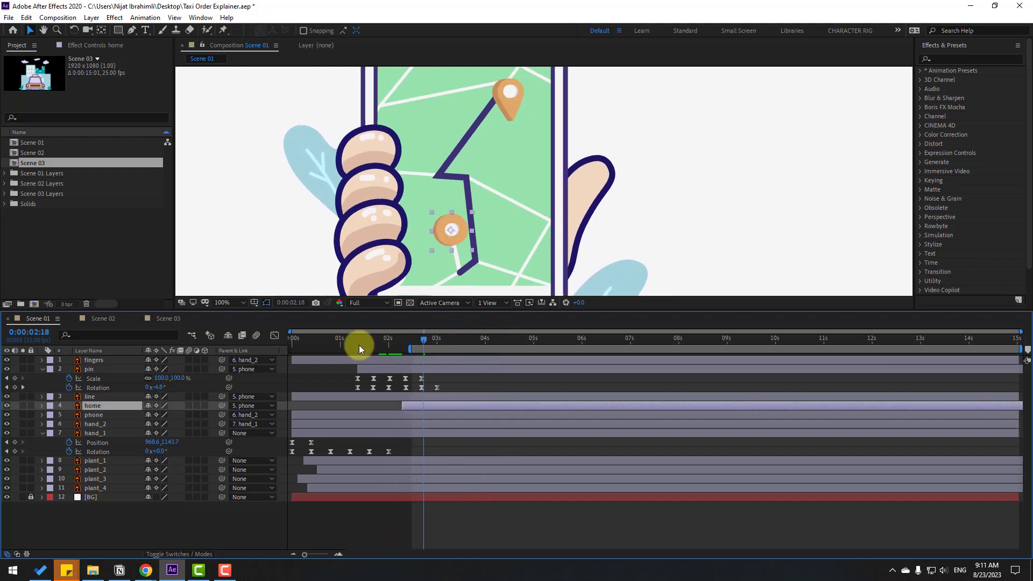
drag(360, 341, 409, 344)
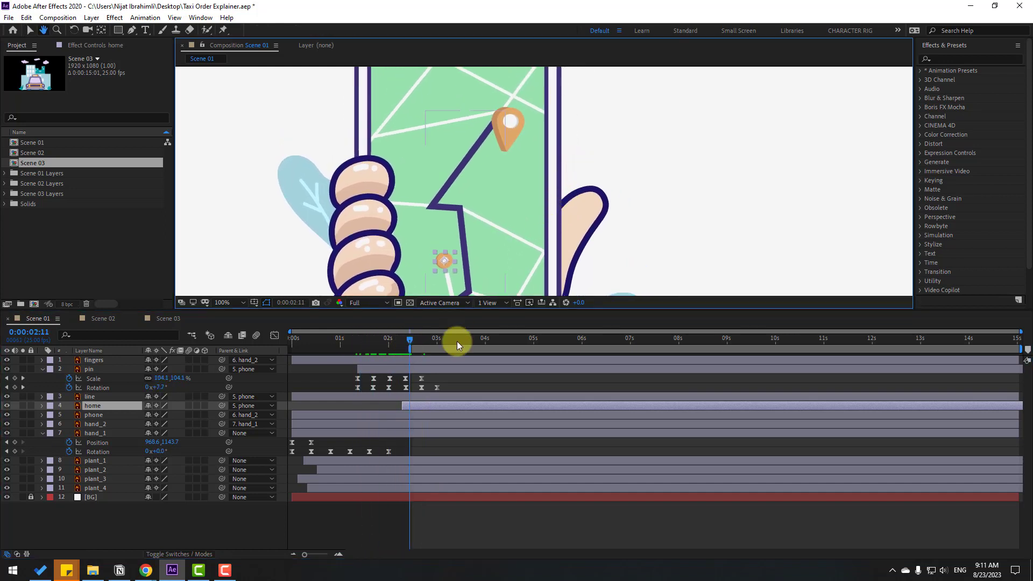
Move the pin up so that its tip sits on the upper end of the route line, and save the project.
click(89, 369)
drag(504, 128, 504, 102)
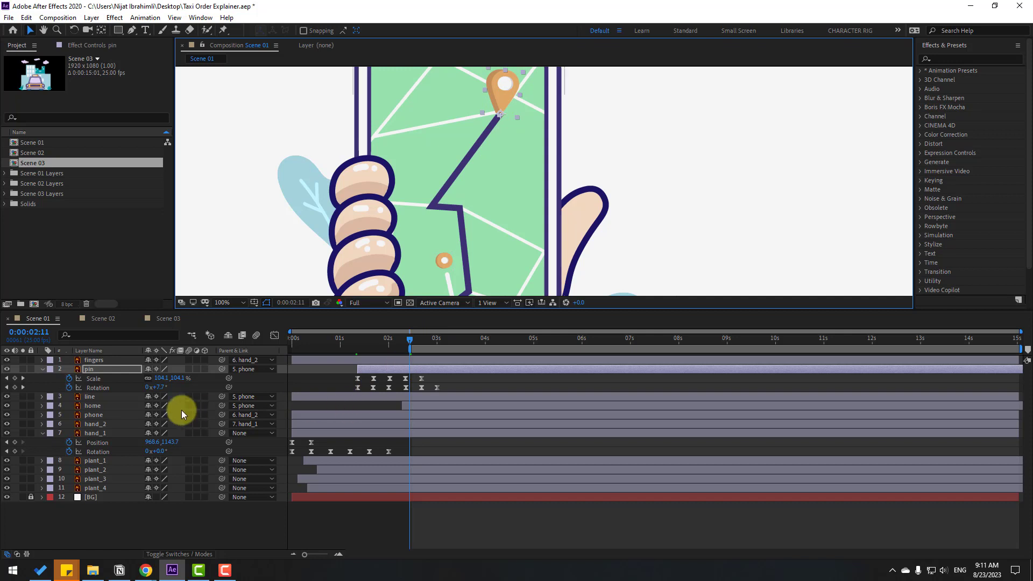
key(ctrl+s)
Solo the line layer so that only the route line is displayed.
click(89, 396)
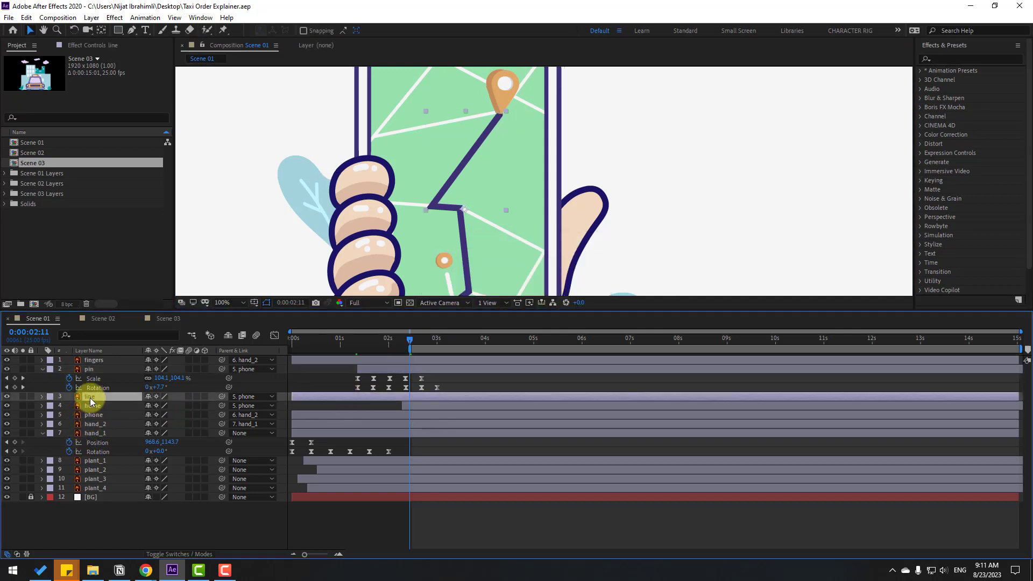
click(23, 396)
drag(605, 206, 609, 177)
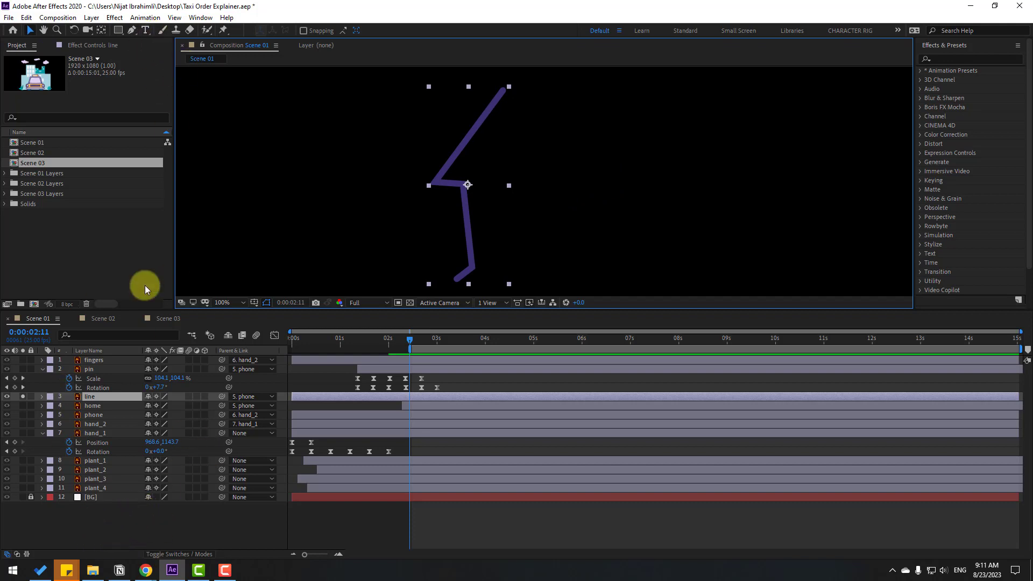
Trace the route line with the Pen tool as an open five-point path on a new shape layer, from its upper to its lower end.
click(112, 536)
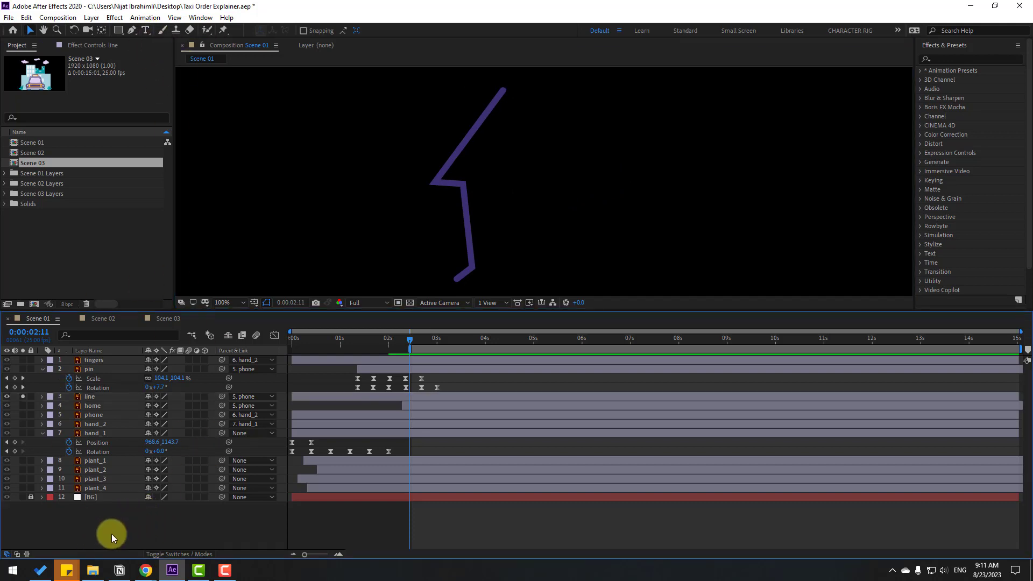
click(131, 30)
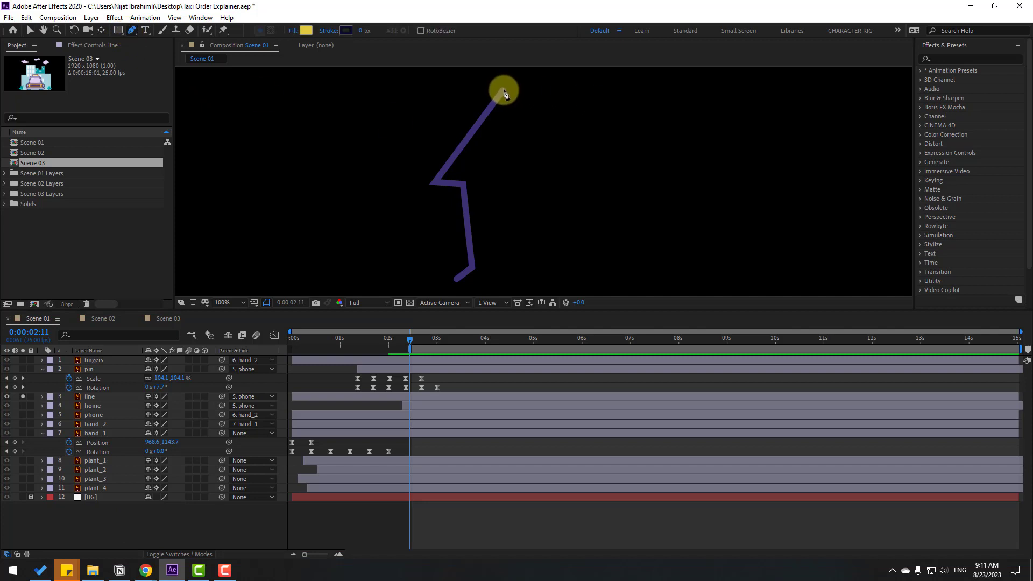
click(503, 90)
click(432, 182)
click(462, 189)
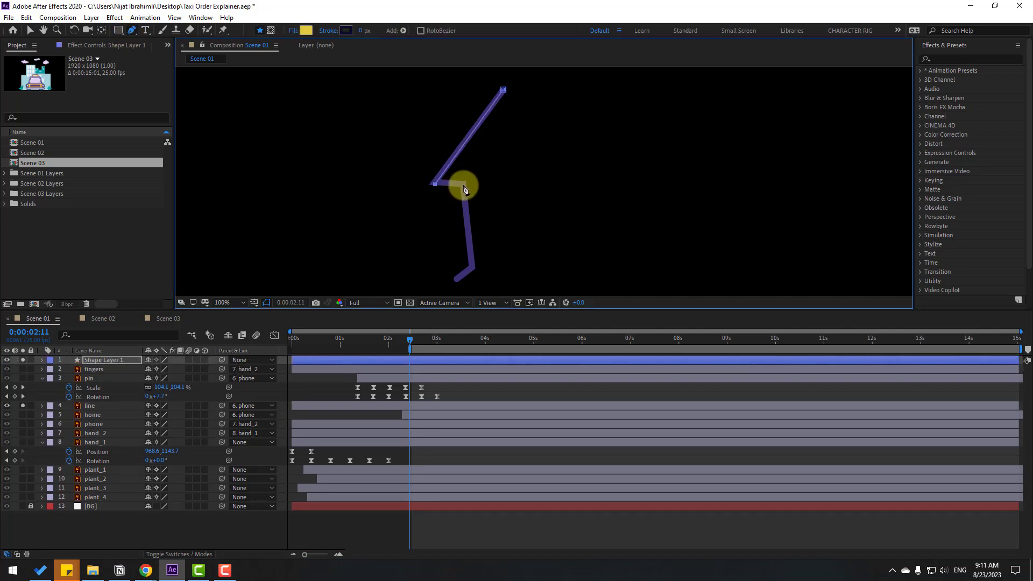
click(476, 280)
click(456, 280)
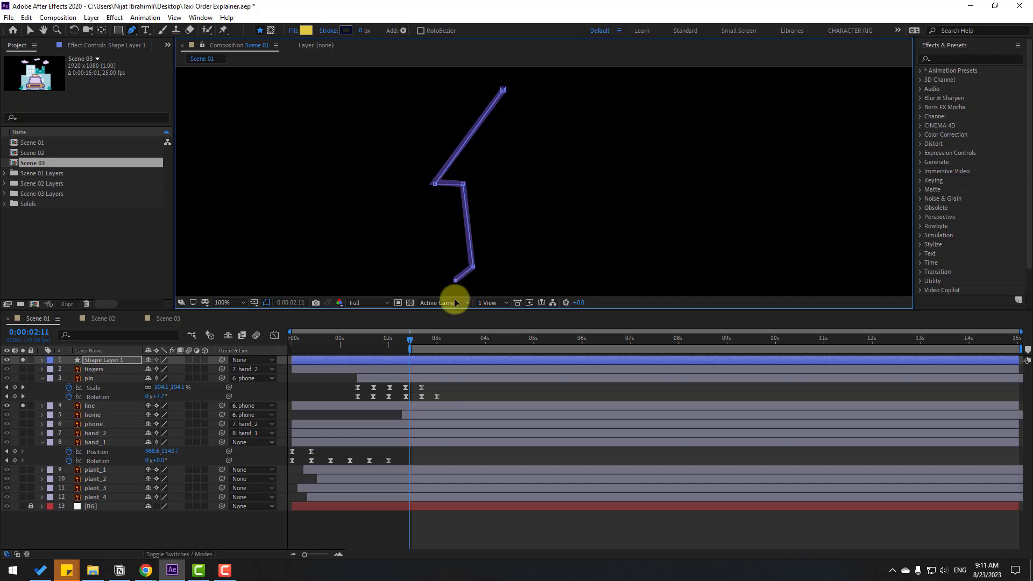
Set the traced shape's fill to None and give it a white (FFFFFF) stroke 20 px wide.
click(30, 30)
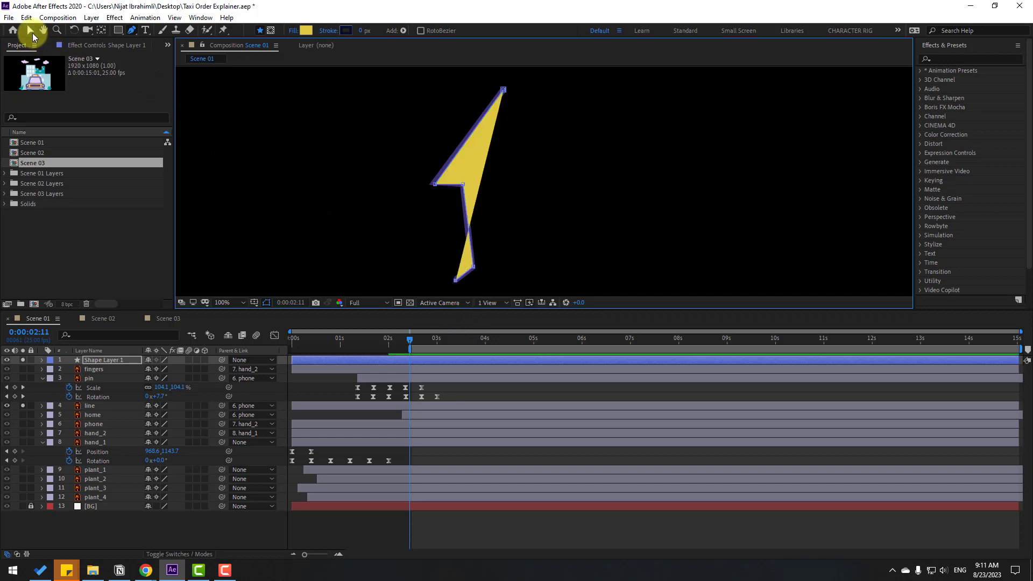
click(381, 31)
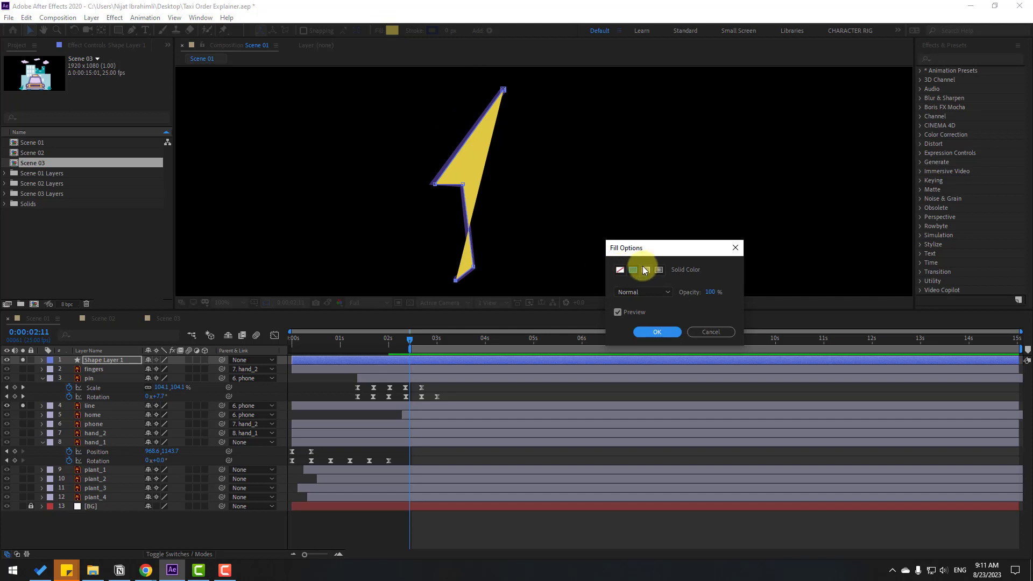
click(620, 269)
click(652, 332)
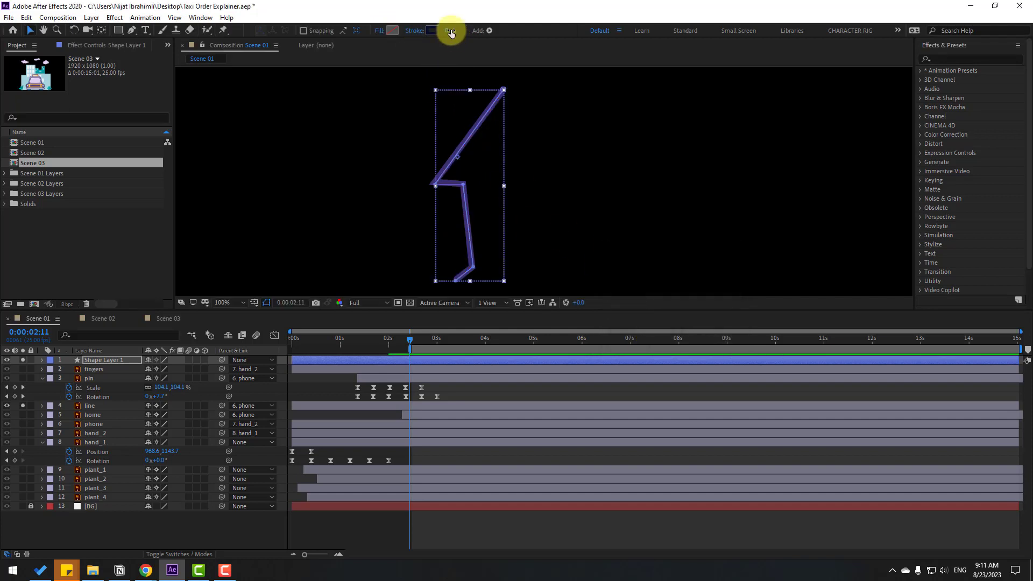
drag(448, 33, 460, 32)
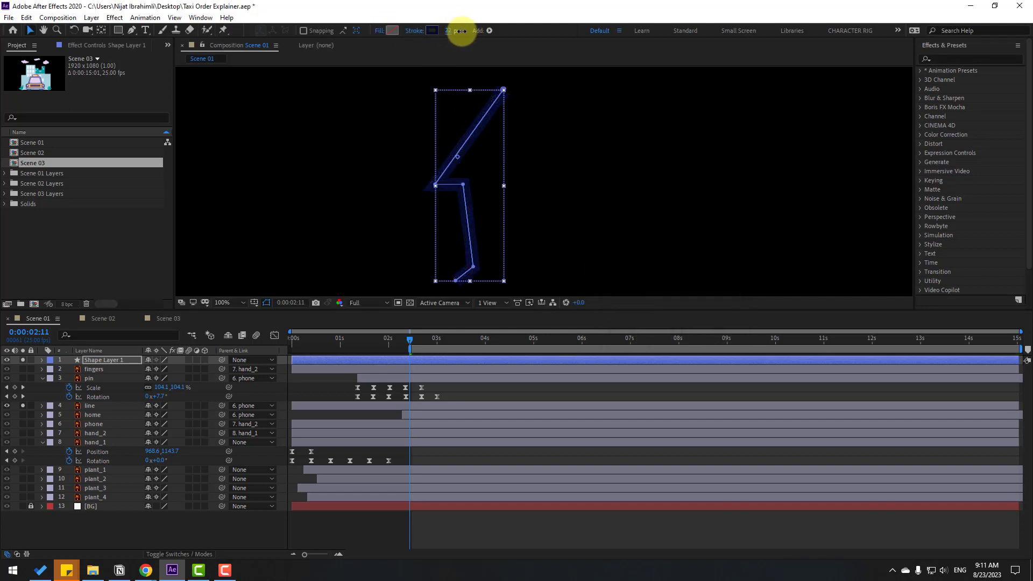
click(432, 30)
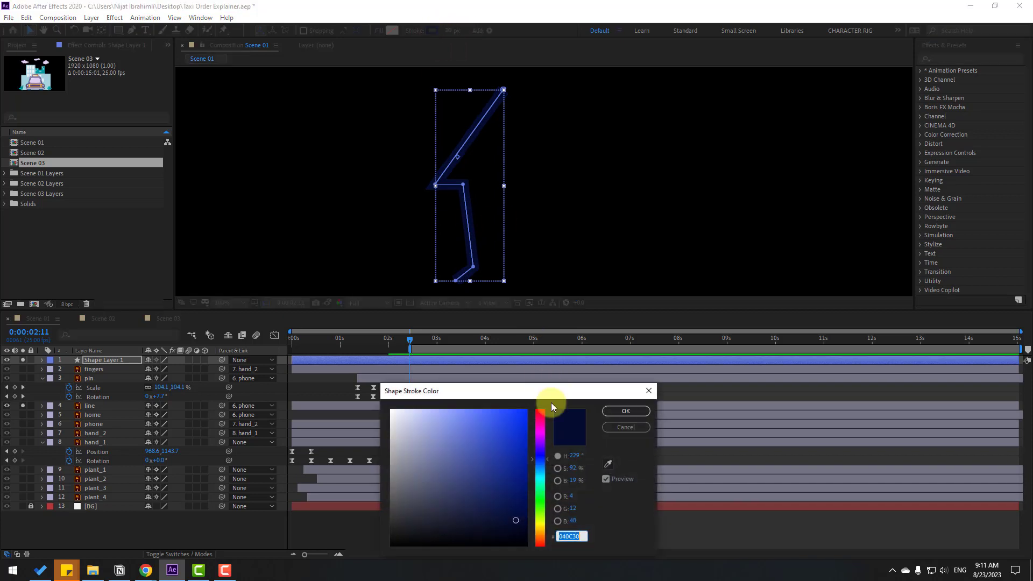
drag(425, 425, 356, 398)
click(626, 410)
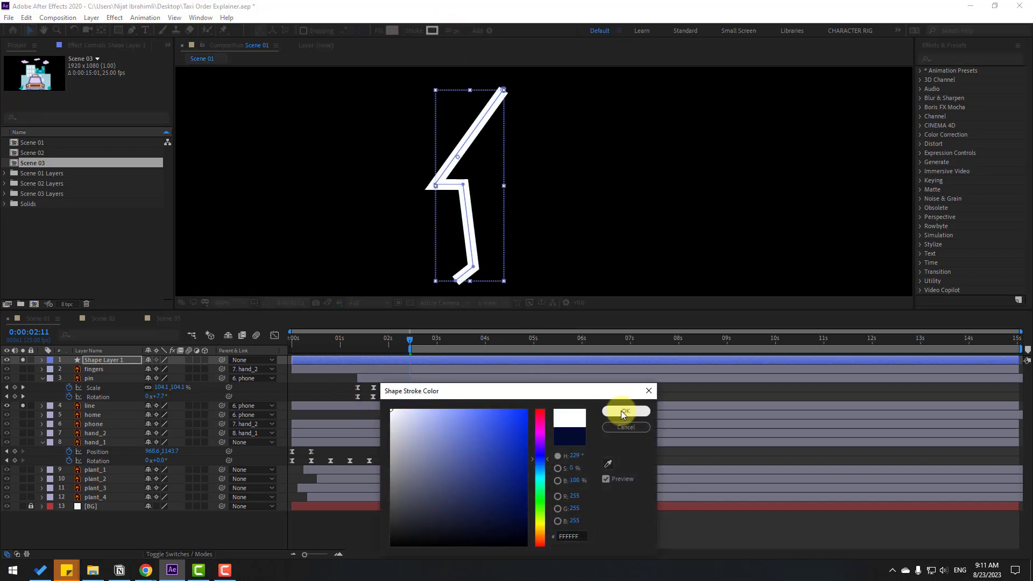
Trim the start of the traced shape layer to 0:00:02:11.
click(330, 366)
key(alt+bracketleft)
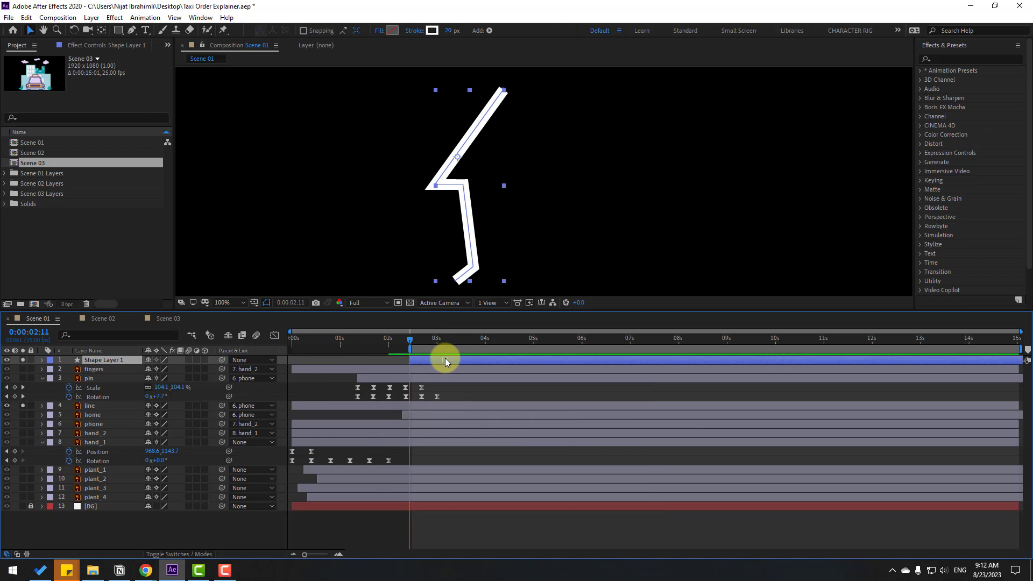
Add Trim Paths to the traced shape layer and keyframe its End at 0% at 0:00:02:11.
click(489, 31)
click(530, 211)
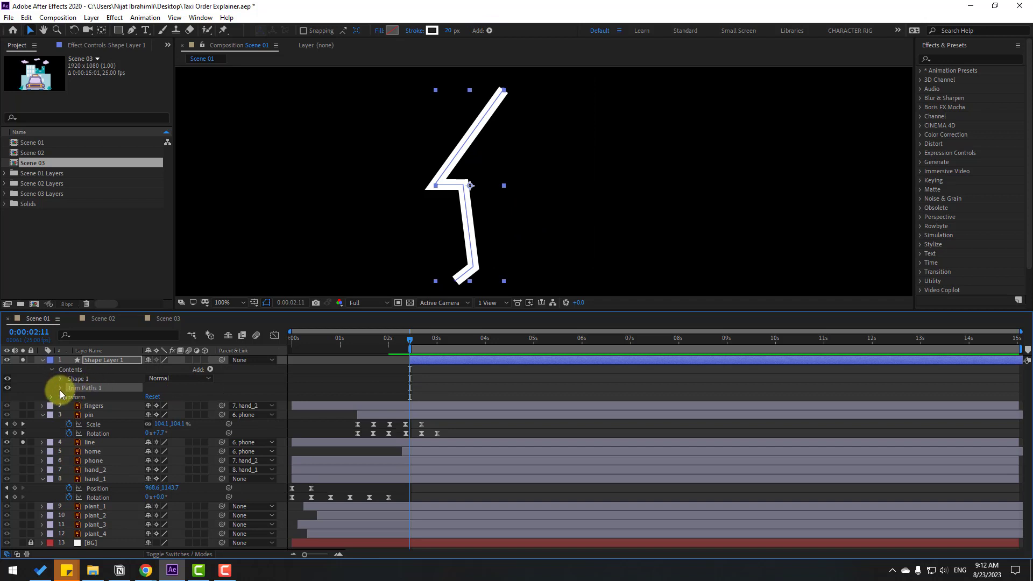
click(60, 388)
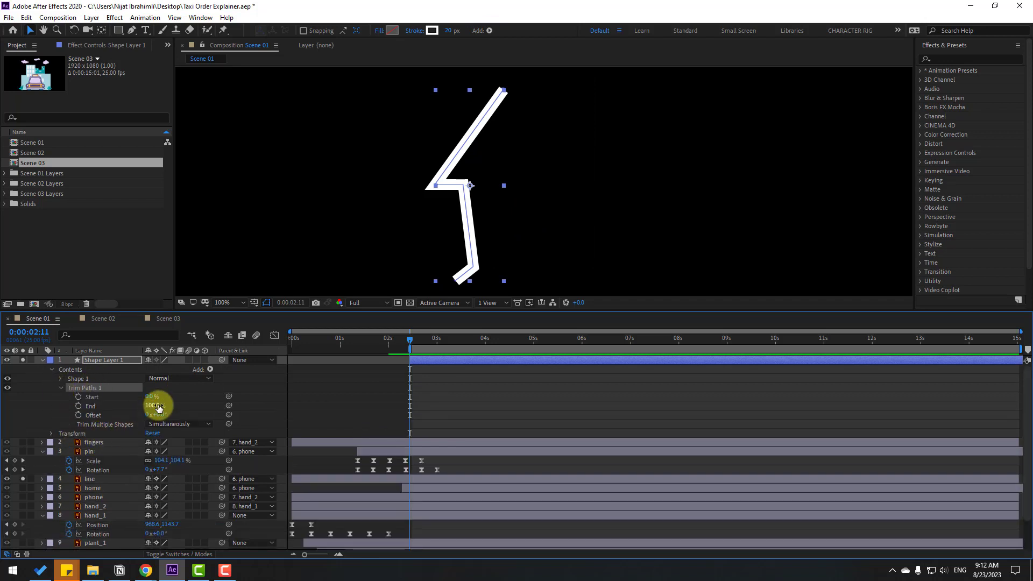
mouse_move(156, 407)
mouse_down()
mouse_move(76, 399)
mouse_move(106, 442)
mouse_up()
click(78, 405)
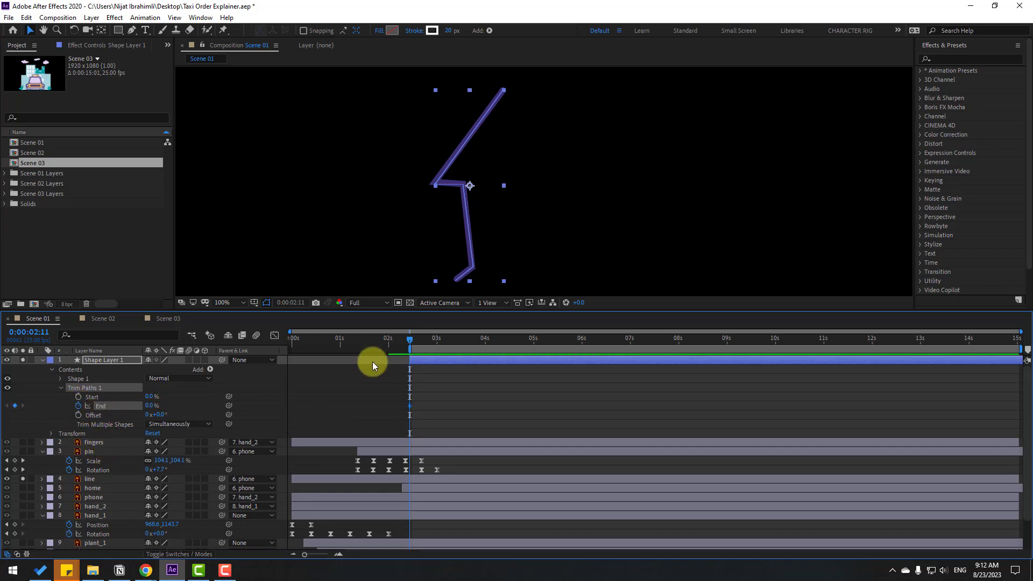
Set the Trim Paths End to 100% at 0:00:03:16 to complete the line's drawing animation.
drag(439, 341, 468, 343)
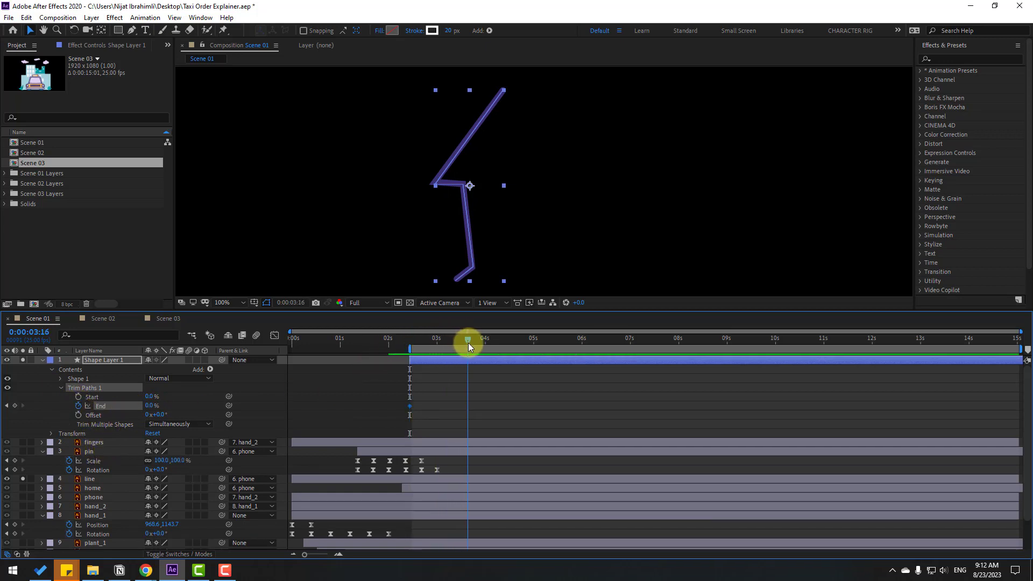
click(152, 407)
text(100)
key(Return)
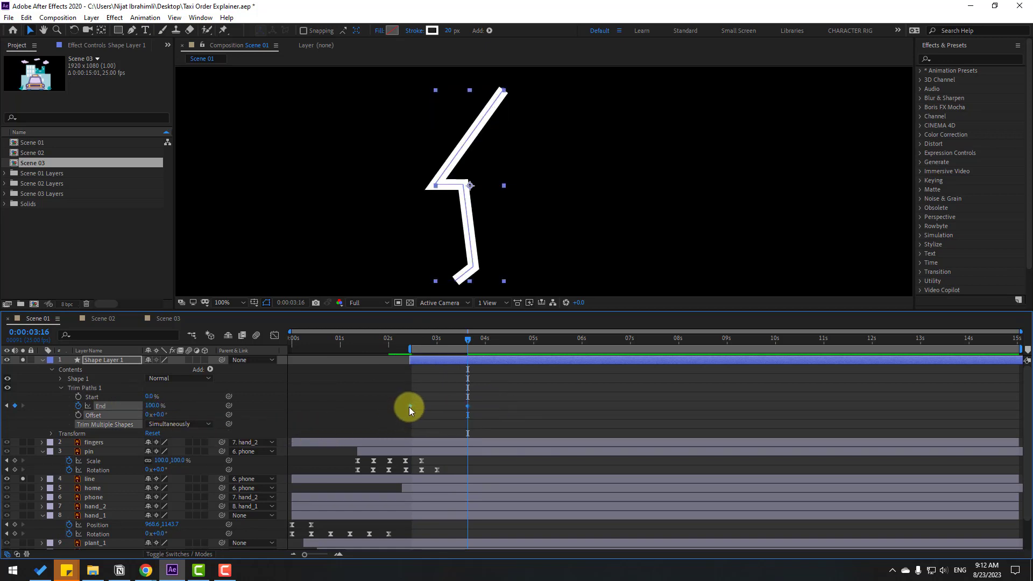
Apply Easy Ease to both Trim Paths End keyframes of the traced shape.
right_click(409, 407)
mouse_move(452, 539)
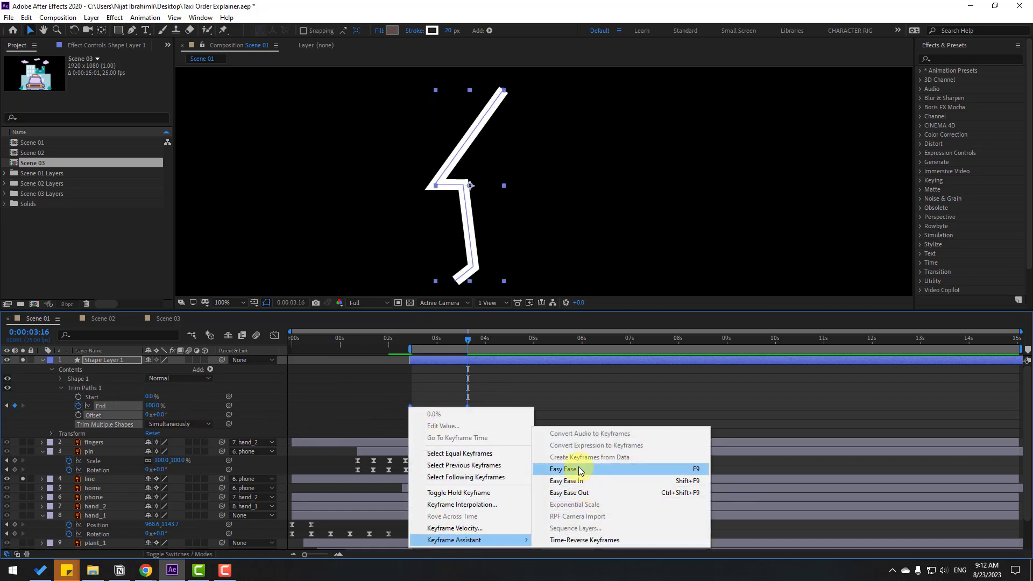
click(591, 467)
click(519, 360)
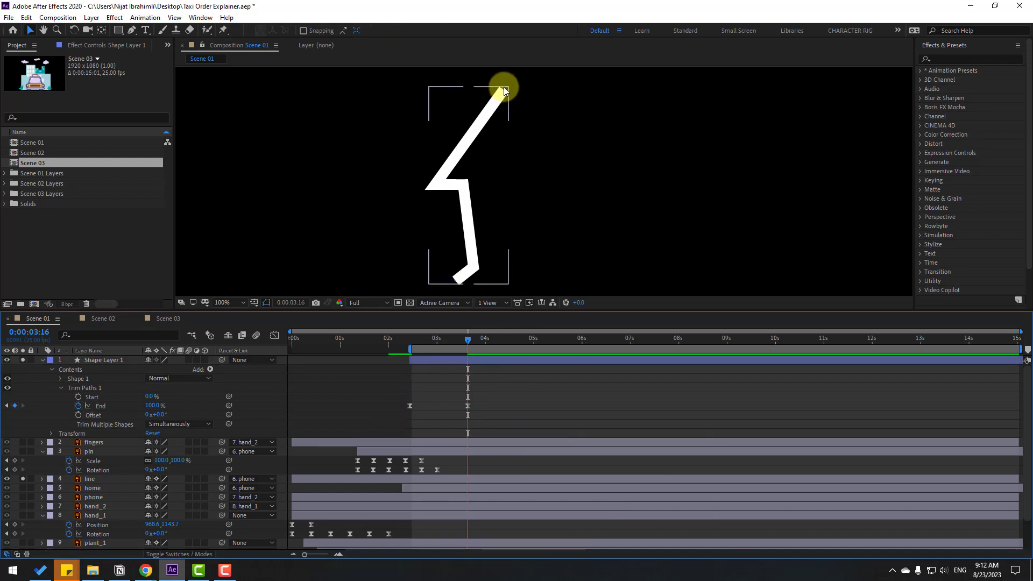
Find the traced shape's stroke properties with a "stroke" search and set its Line Cap to Round Cap.
click(99, 361)
click(92, 334)
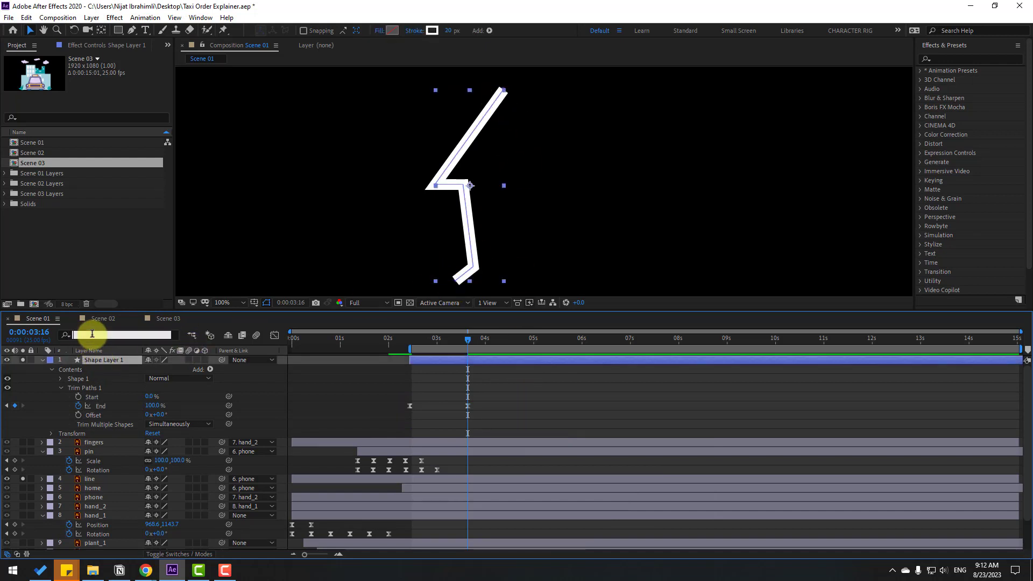
text(stroke)
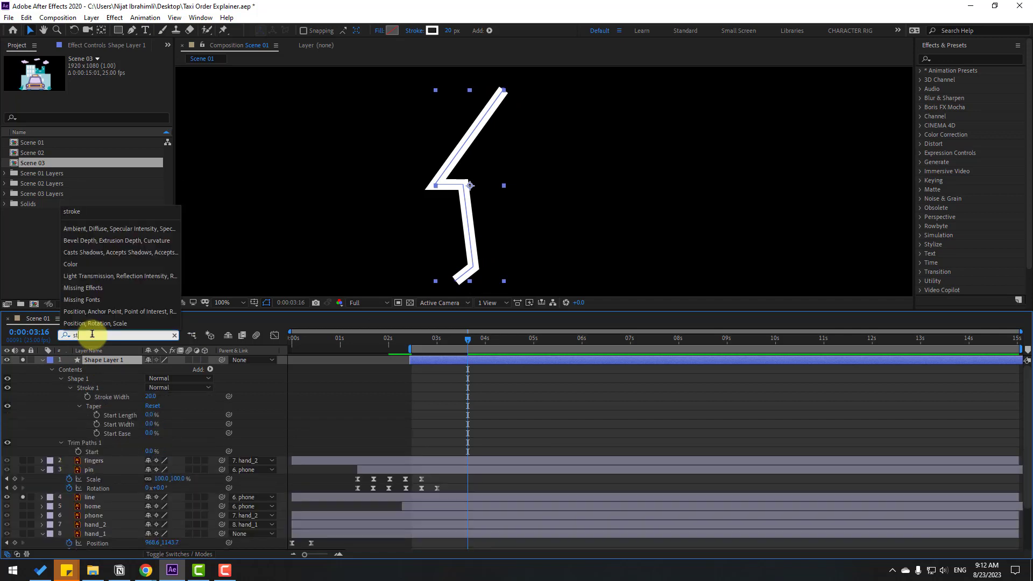
click(69, 390)
click(68, 388)
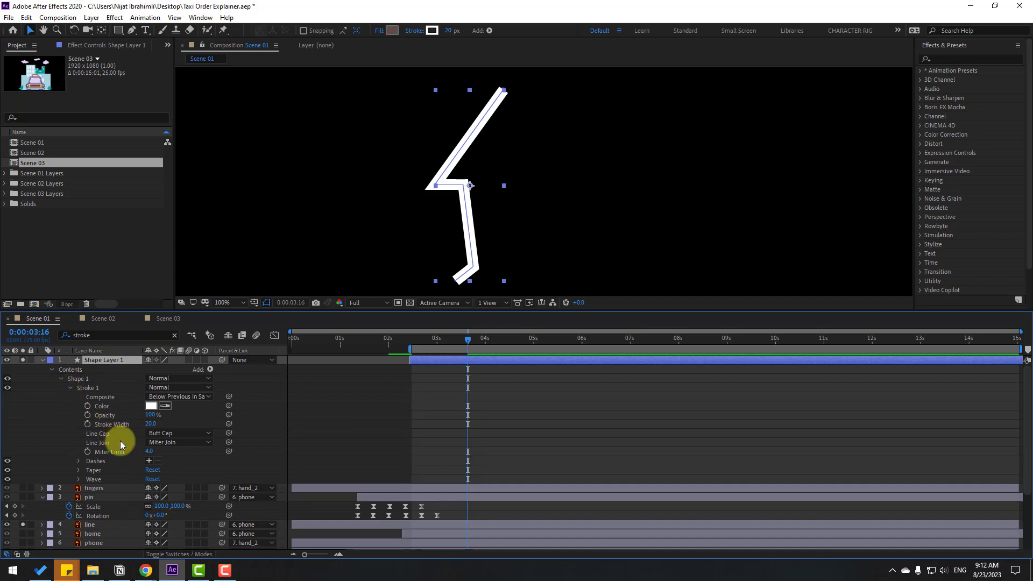
click(173, 433)
click(180, 457)
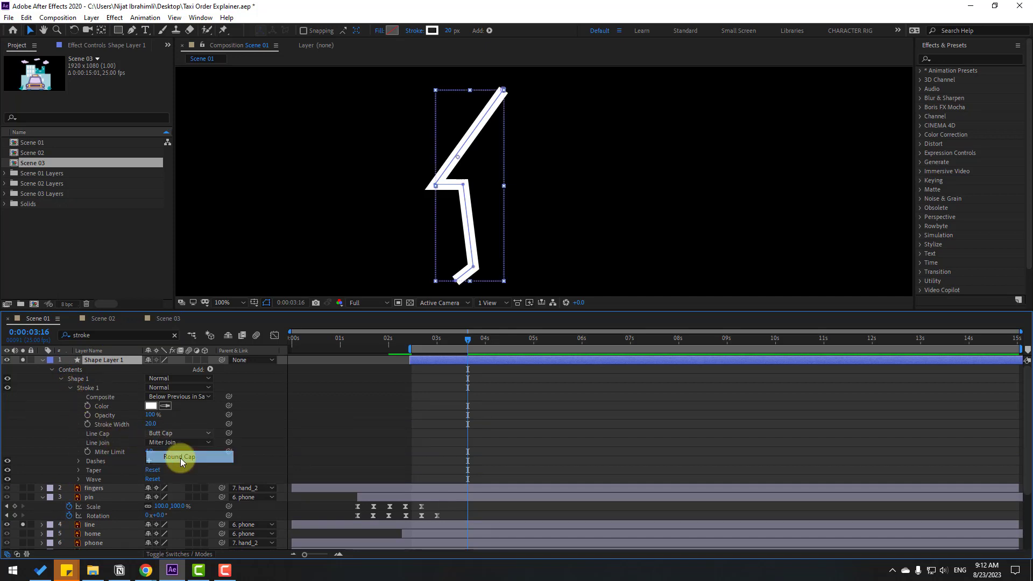
Move the traced shape aside, sample the original line's purple as its stroke colour, and place it back over the line.
click(103, 361)
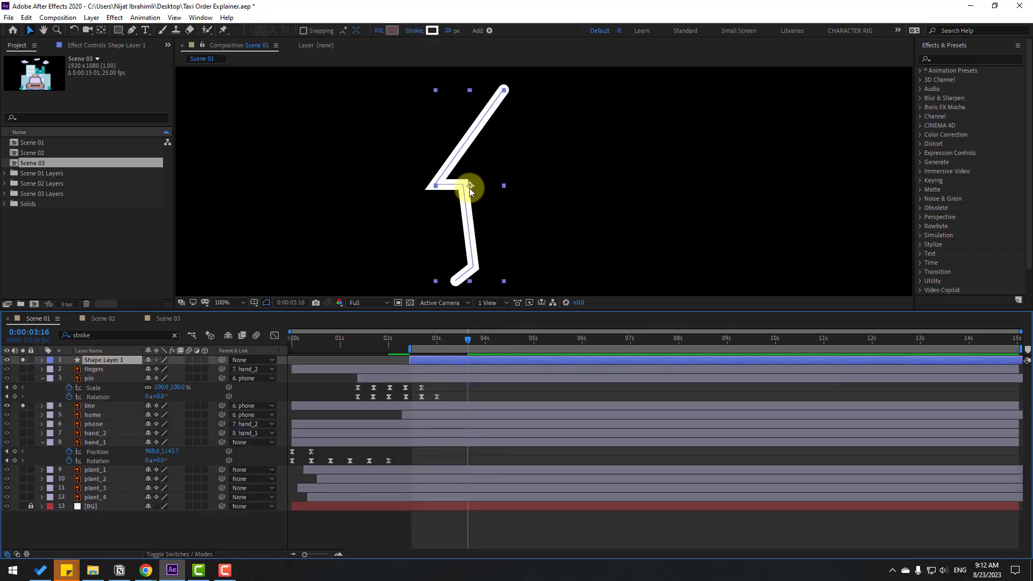
drag(469, 188, 550, 185)
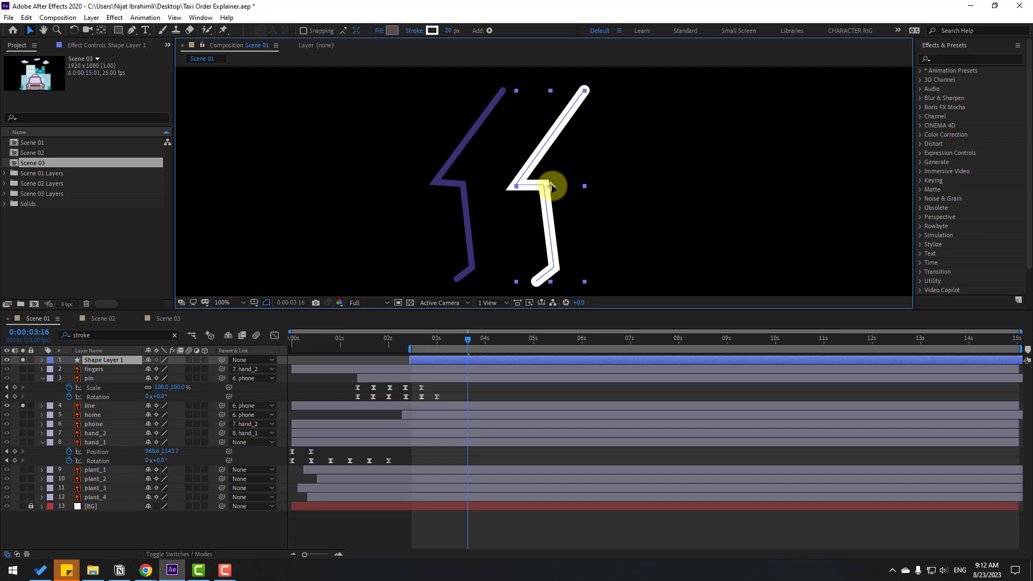
click(432, 30)
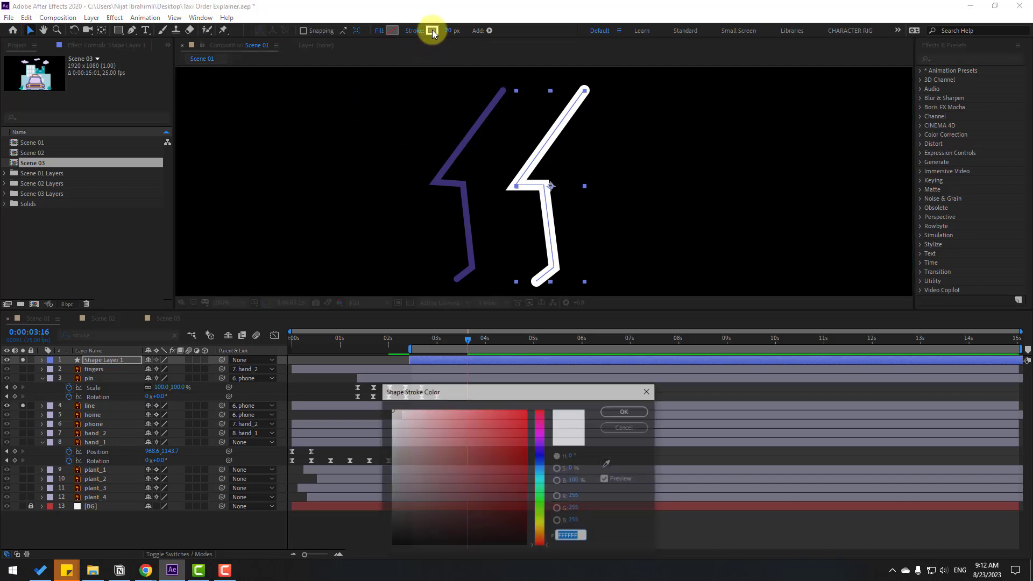
click(608, 463)
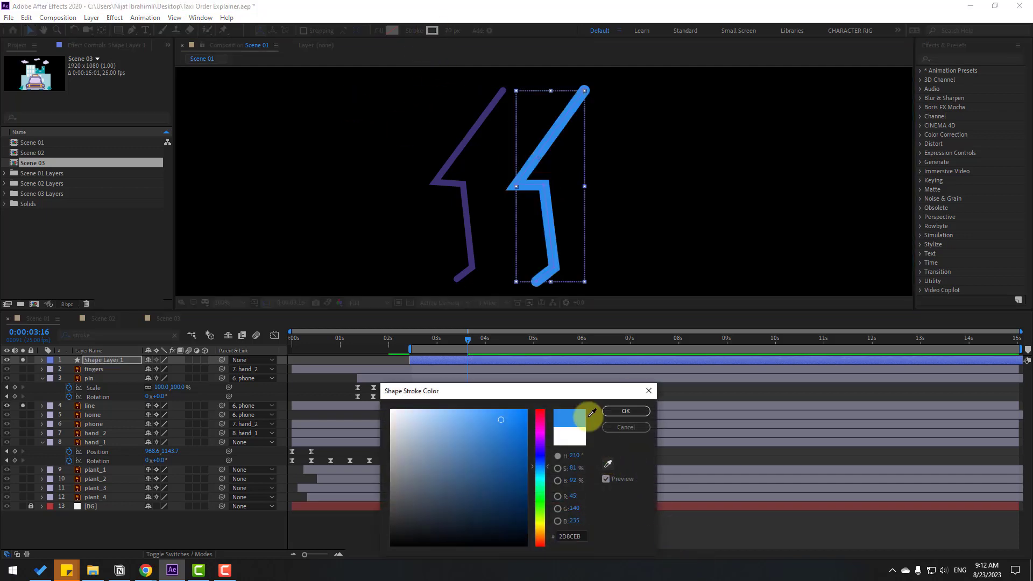
click(467, 205)
click(606, 411)
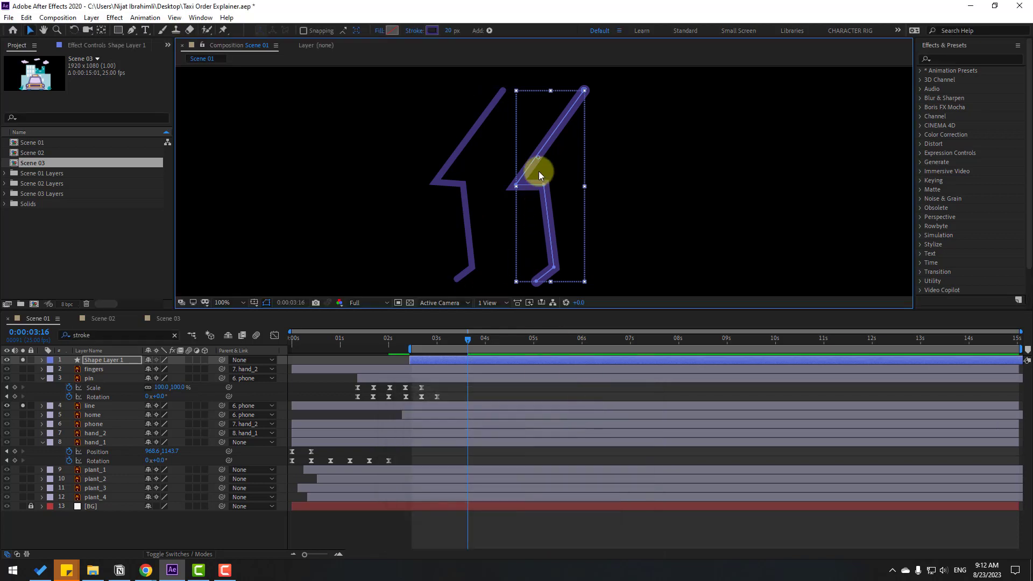
drag(540, 157, 457, 156)
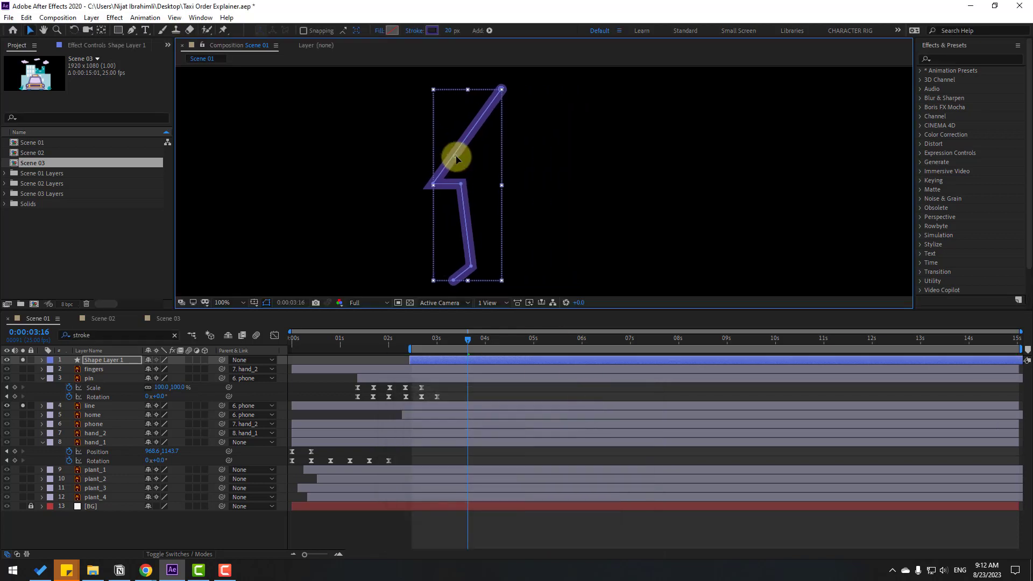
Delete the original line layer.
click(88, 408)
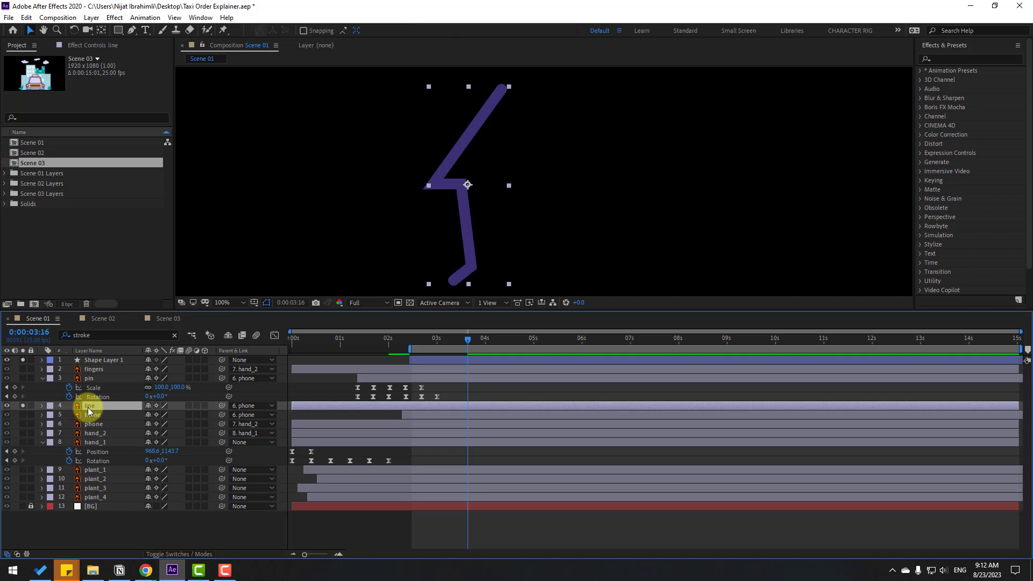
key(Delete)
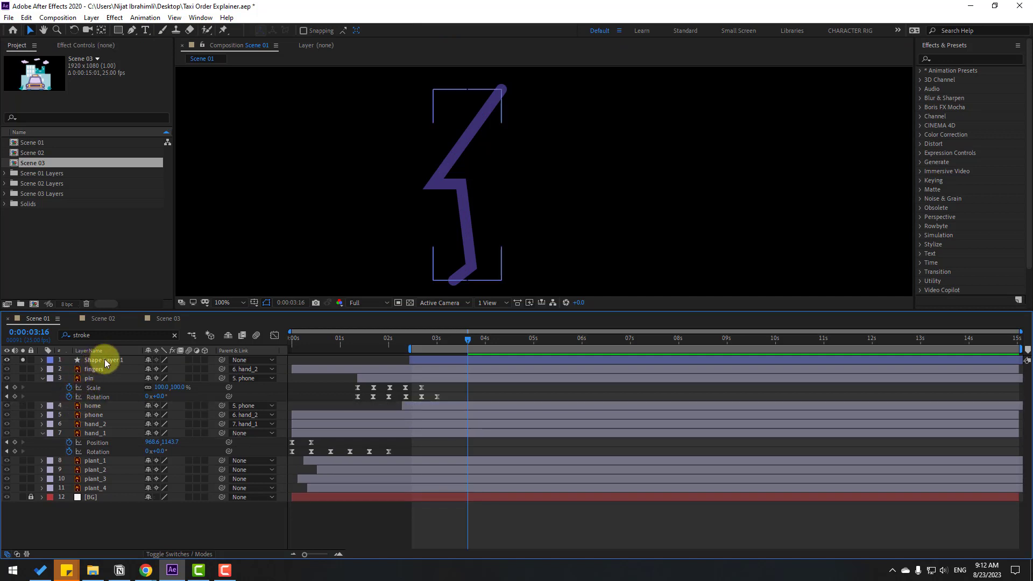
Rename the traced shape layer as road_line and turn off its solo so the whole scene is displayed.
click(111, 359)
key(Return)
text(r)
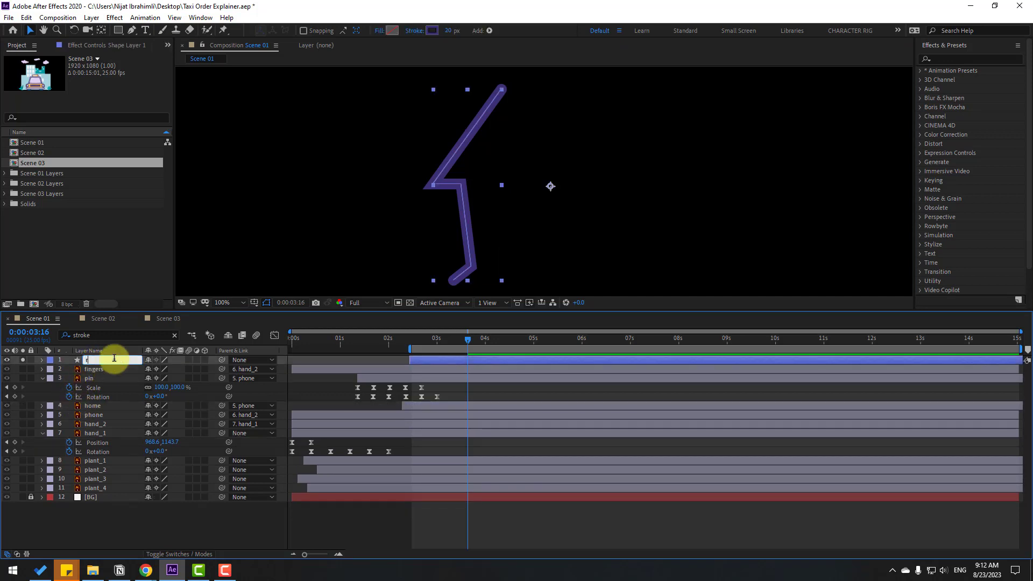
text(oad_line)
key(Return)
click(23, 360)
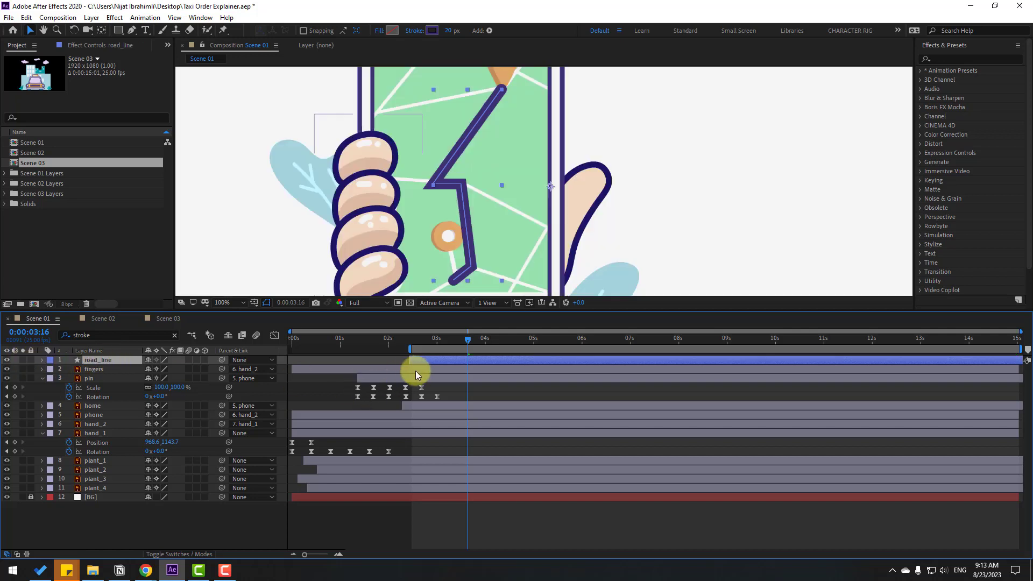
Parent the road_line layer to phone and place it directly below the home layer in the stack.
drag(442, 360, 667, 345)
drag(222, 360, 94, 415)
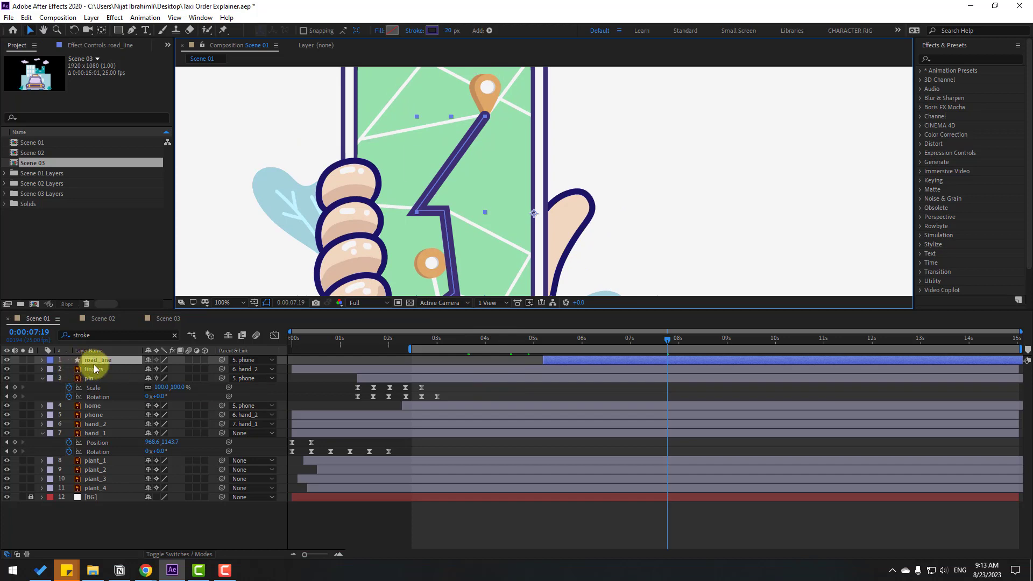
drag(89, 360, 100, 409)
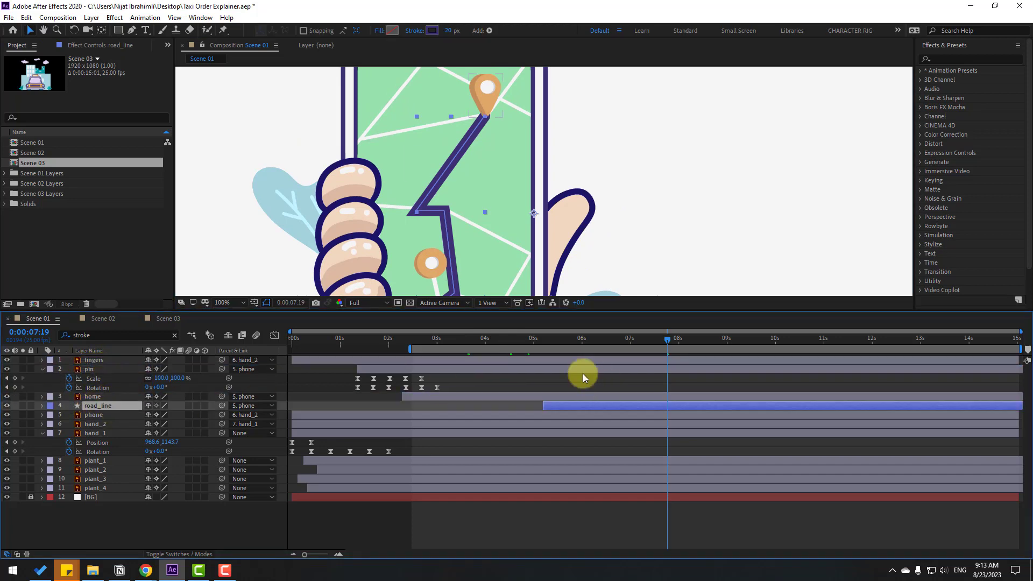
Move the home marker down onto the lower end of the route line.
drag(523, 220, 529, 171)
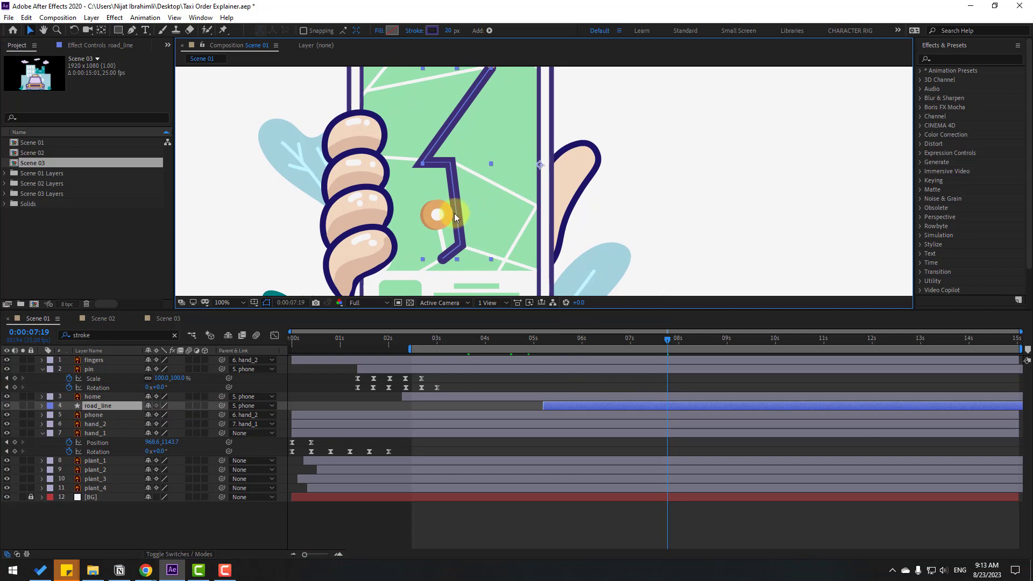
click(93, 397)
drag(432, 224, 431, 267)
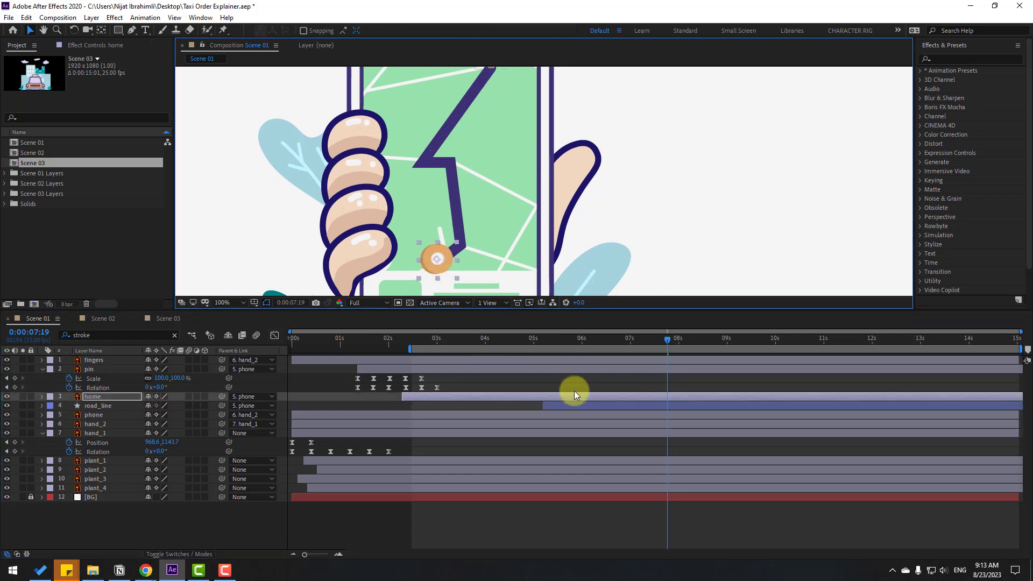
Fit the composition in the viewer and slide the pin layer slightly earlier, starting shortly after the one-second mark.
drag(377, 345, 411, 340)
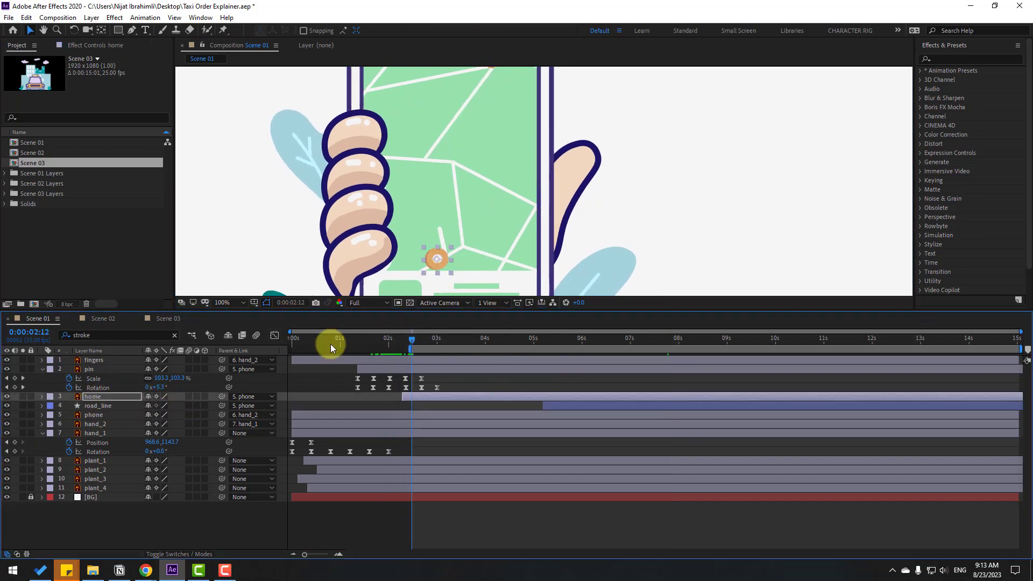
click(221, 302)
click(231, 328)
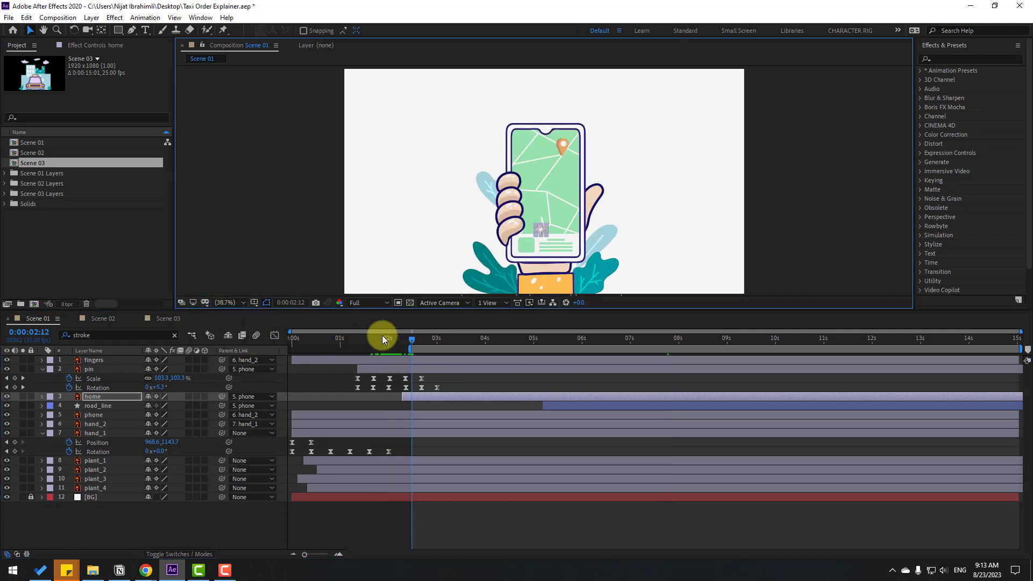
click(403, 340)
drag(406, 340, 388, 369)
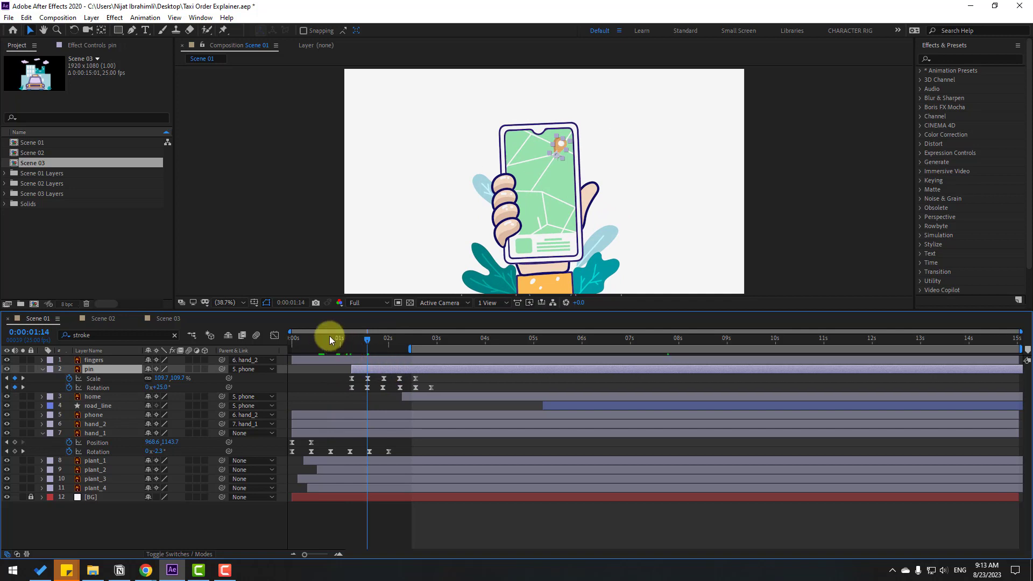
Slide the road_line layer earlier to start at about 1.6 seconds, scrubbing to check its timing against the markers.
drag(329, 339, 394, 350)
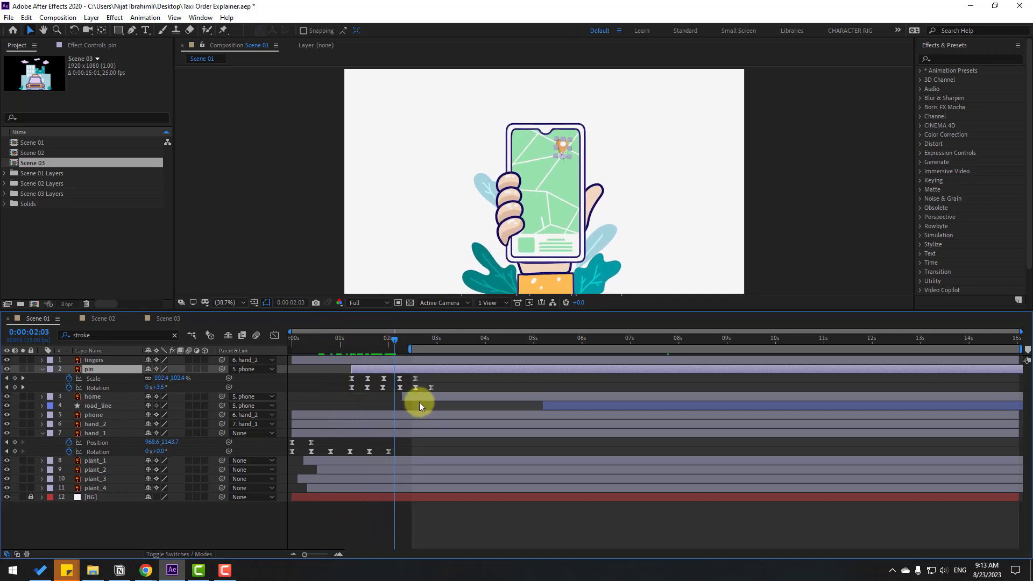
drag(580, 409, 408, 409)
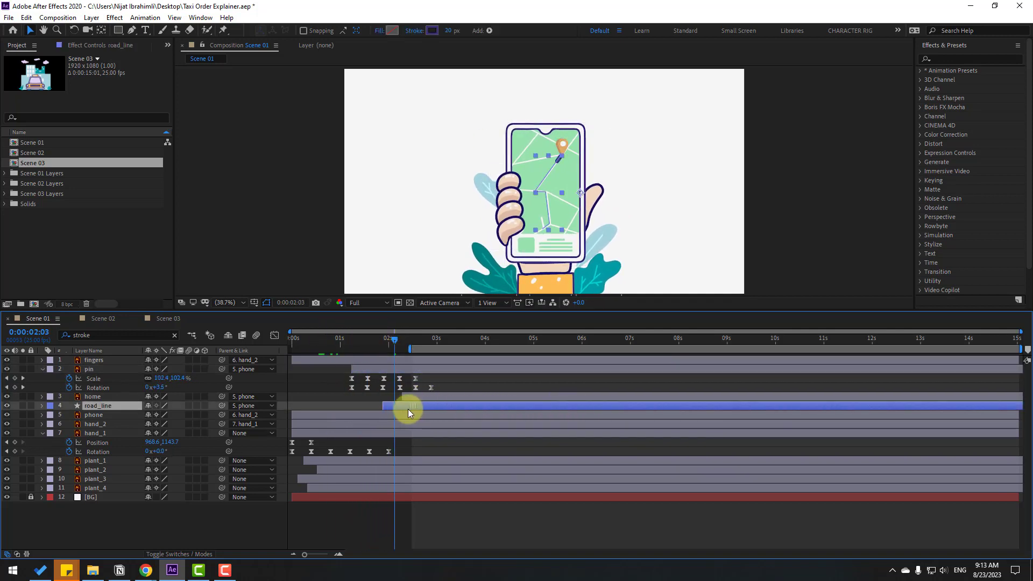
drag(323, 339, 387, 339)
drag(376, 398, 379, 402)
drag(362, 343, 423, 341)
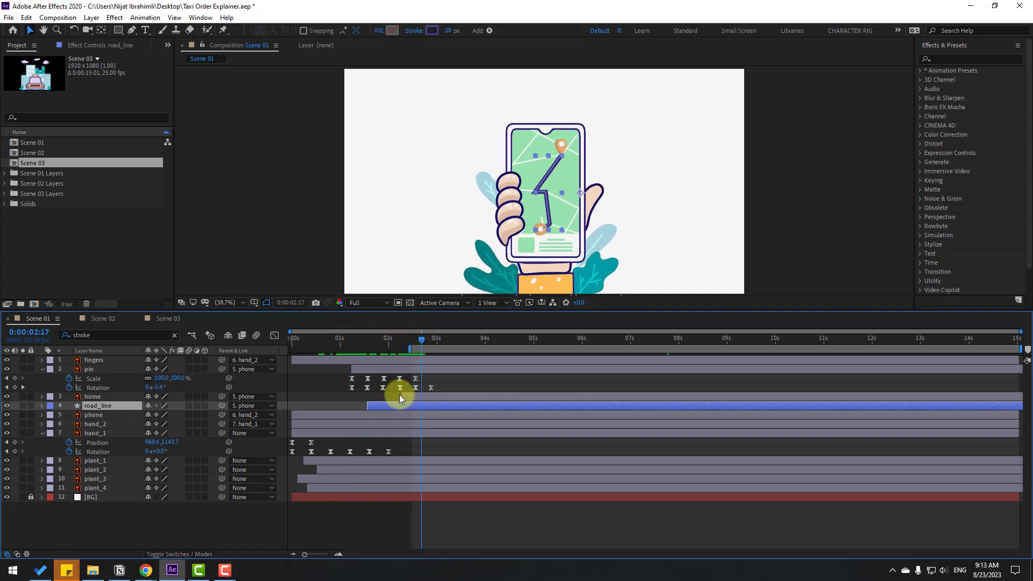
Slide the home layer slightly later to start at about 2.5 seconds, and preview with the work area beginning near one second.
click(99, 397)
drag(421, 398, 430, 398)
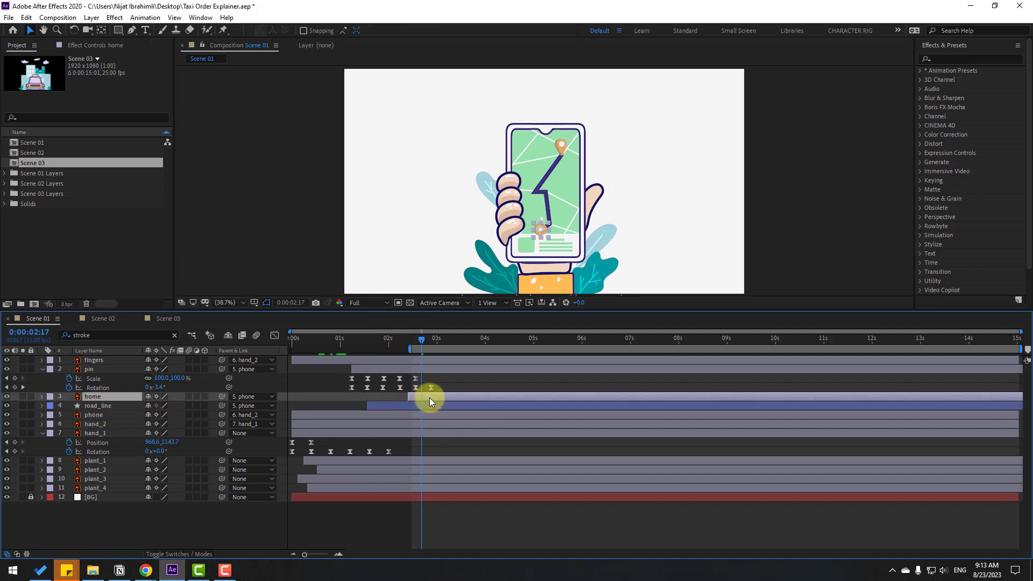
drag(407, 345, 344, 347)
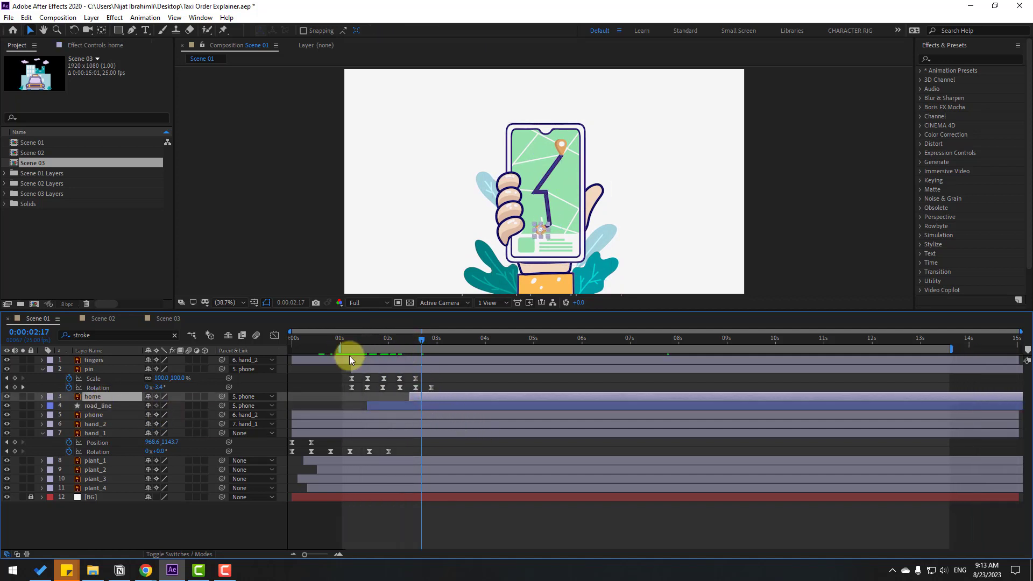
key(space)
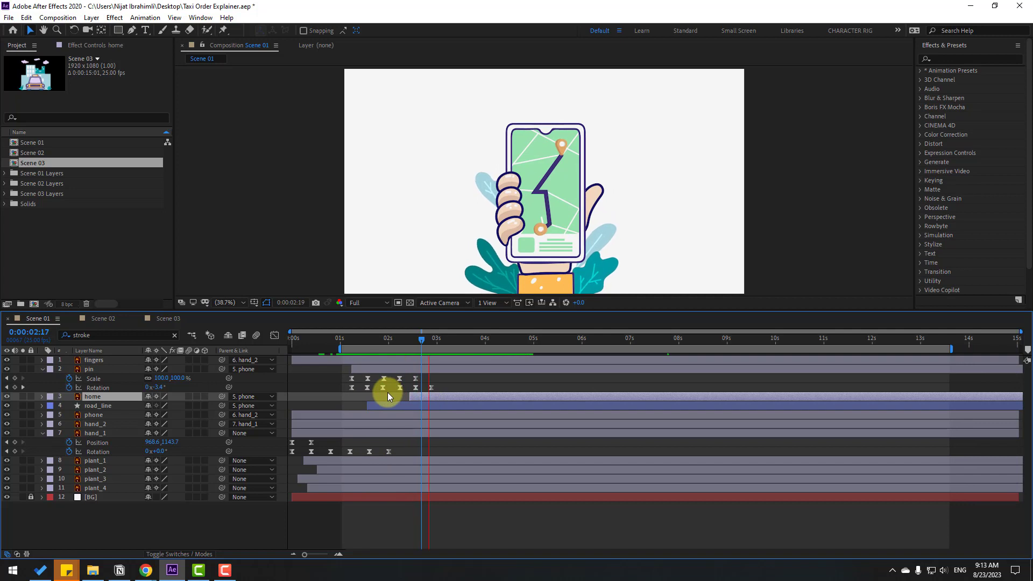
key(space)
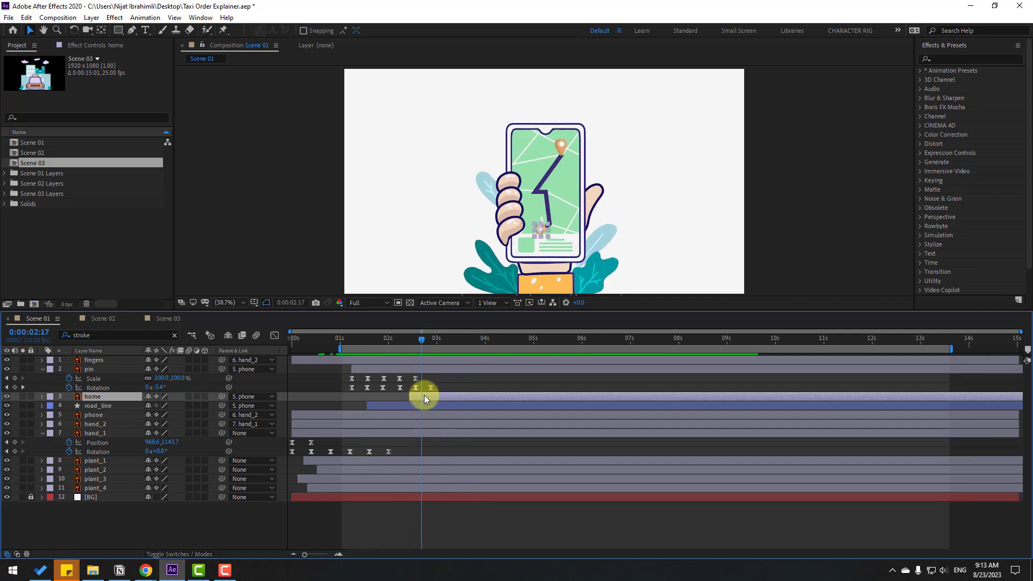
Shift the home layer's start to about 2.6 seconds, preview its timing against the route line, and save the project.
drag(430, 395, 435, 395)
key(space)
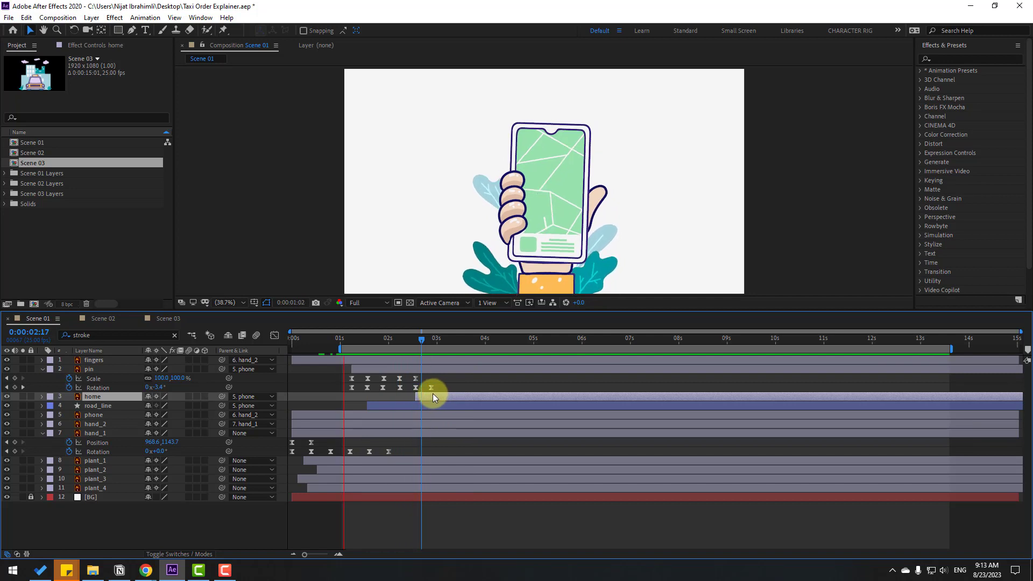
click(419, 339)
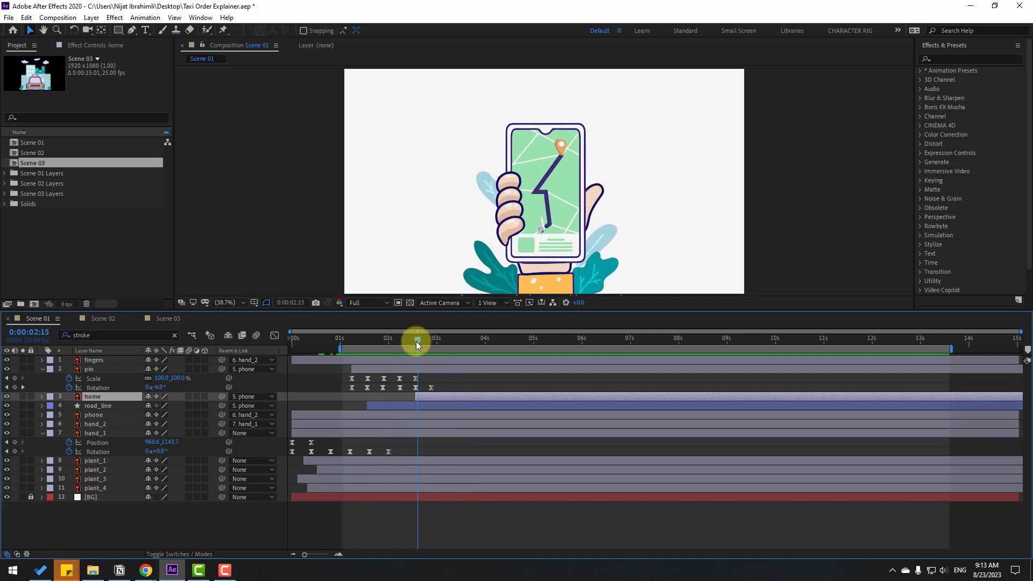
key(Page_Up)
key(Page_Up)
click(101, 517)
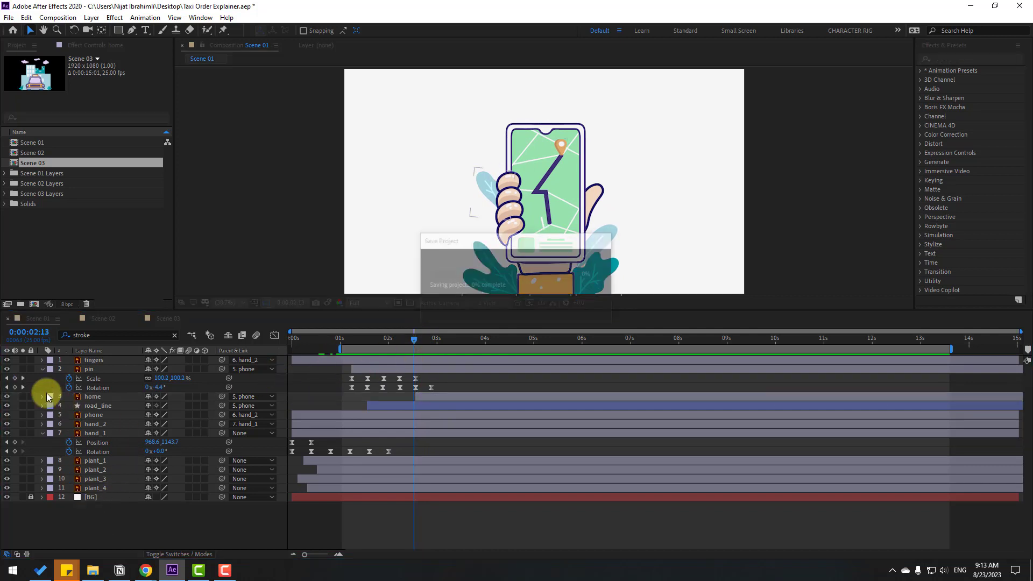
Collapse the expanded pin and hand_1 properties and turn every layer except the locked BG into a 3D layer.
click(42, 369)
click(41, 417)
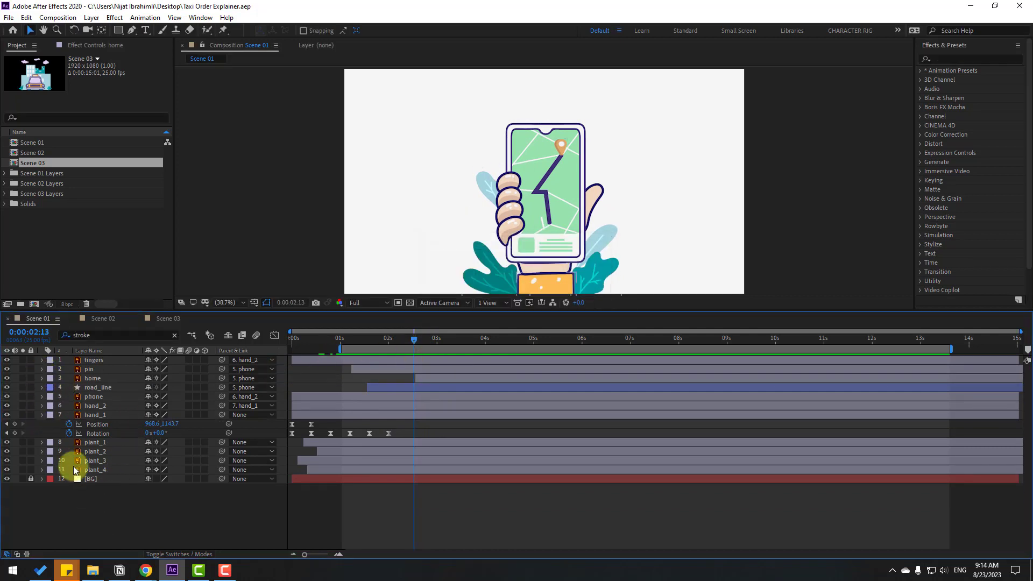
click(80, 452)
key(ctrl+a)
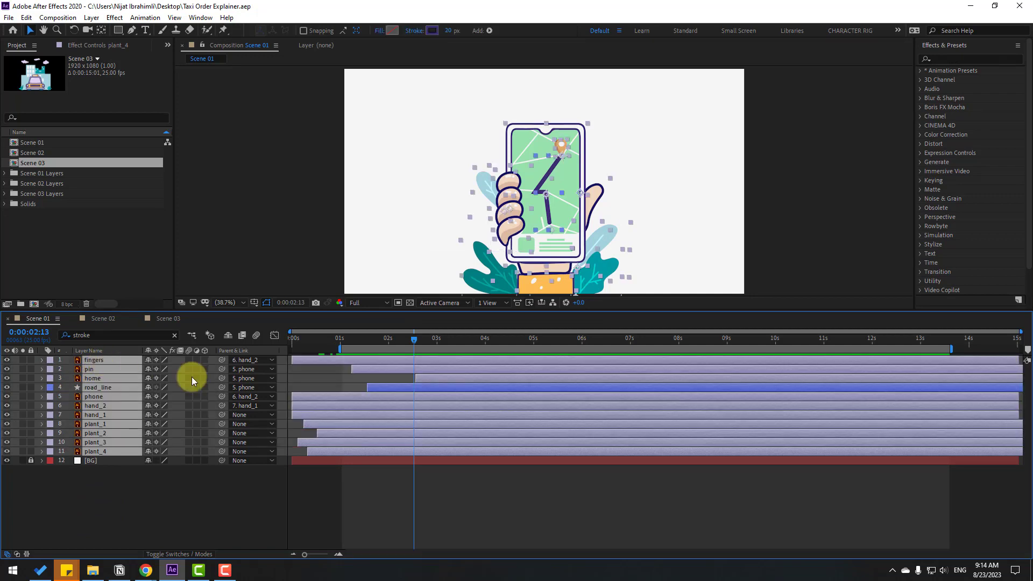
click(205, 359)
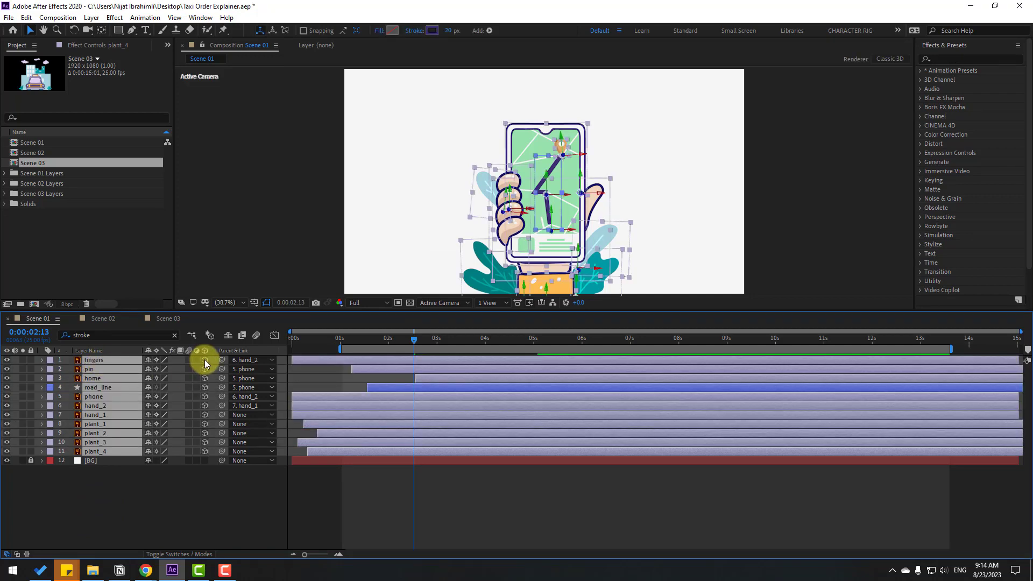
key(ctrl+shift+a)
Split the phone layer at 0:00:02:20, check the cut, and save the project.
drag(315, 340, 427, 338)
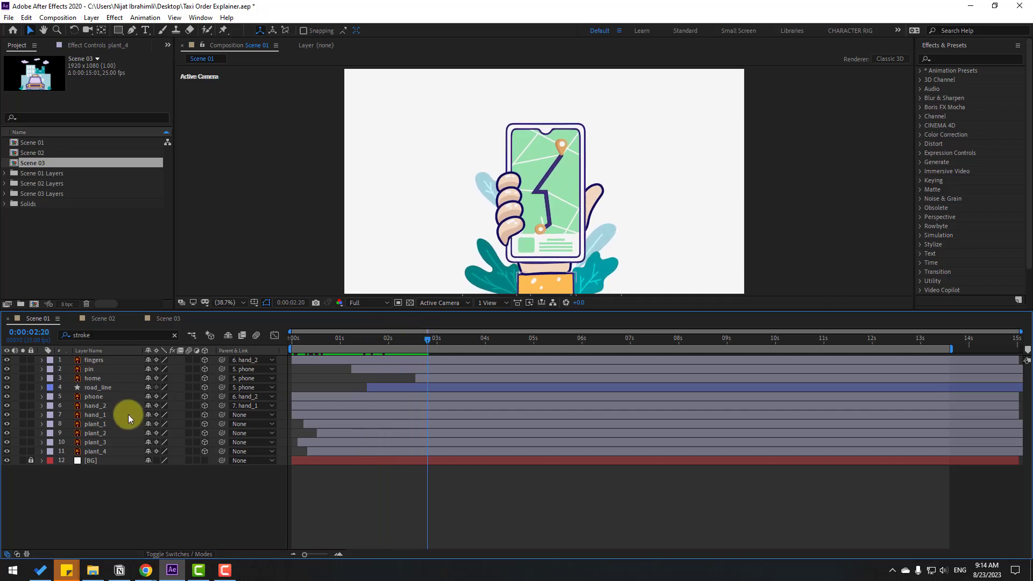
click(96, 397)
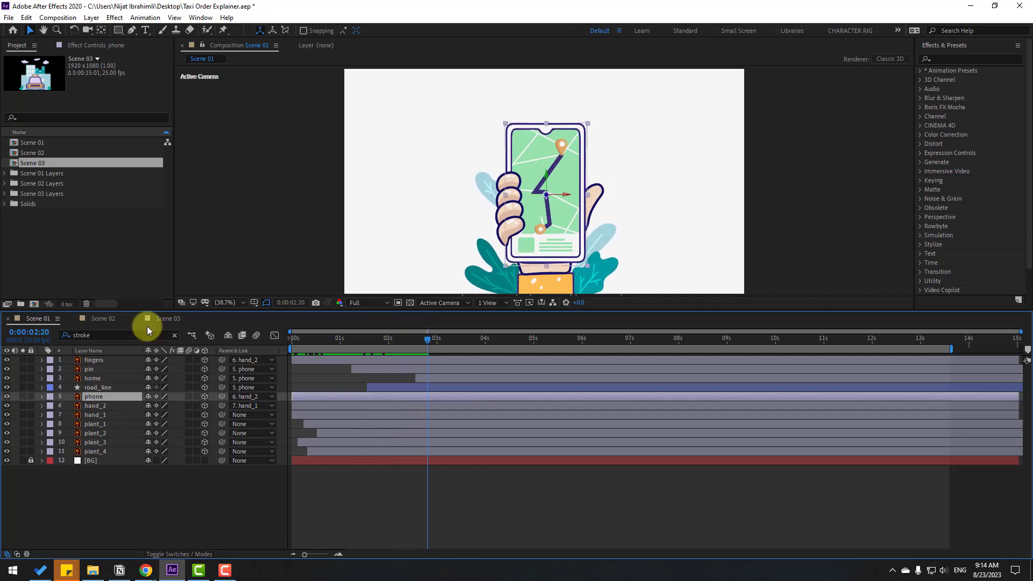
click(26, 17)
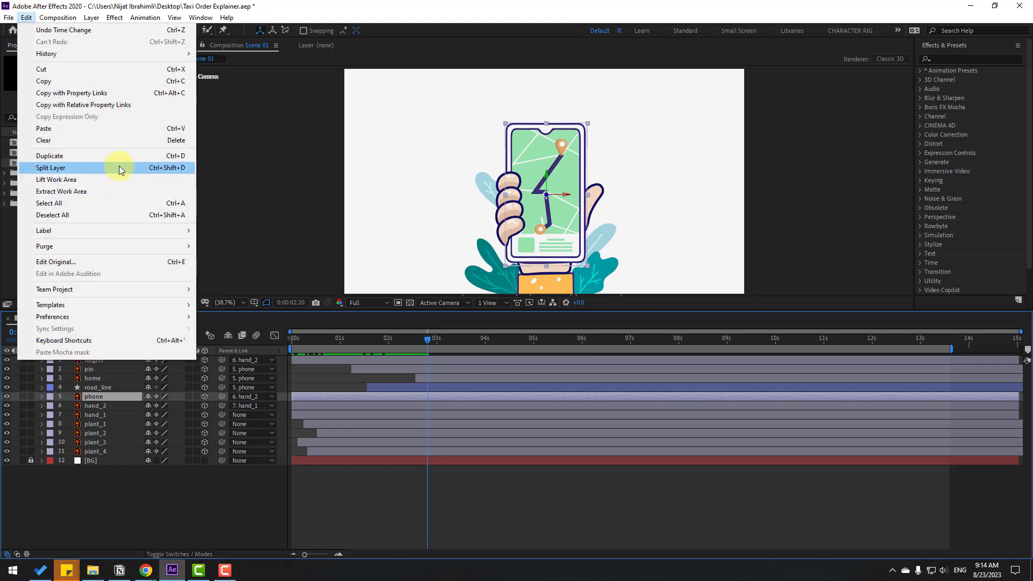
click(181, 169)
drag(397, 341, 427, 343)
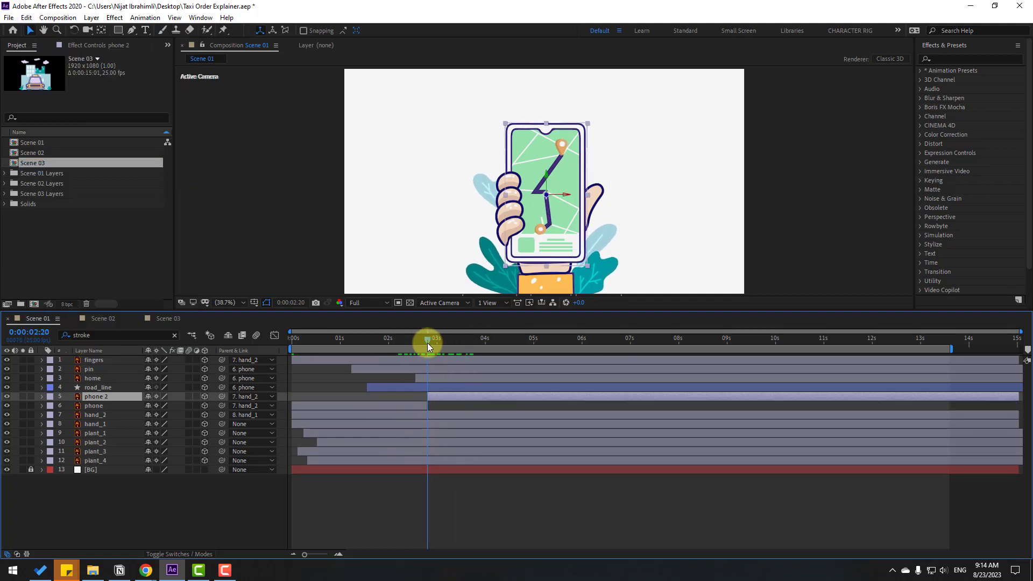
key(ctrl+s)
Add a two-node camera with the 50mm preset to the Scene 01 composition.
click(92, 500)
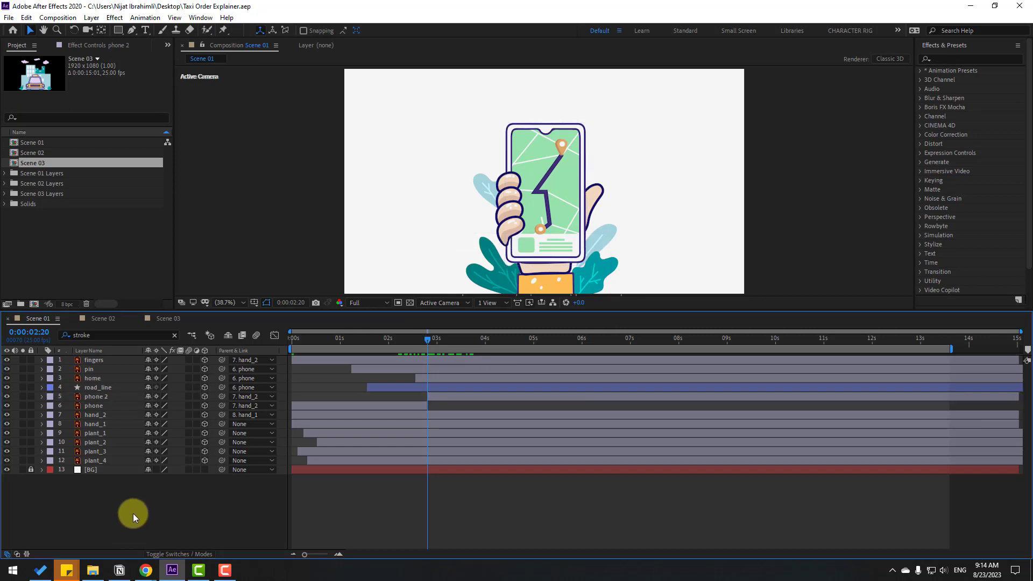
right_click(107, 507)
mouse_move(222, 388)
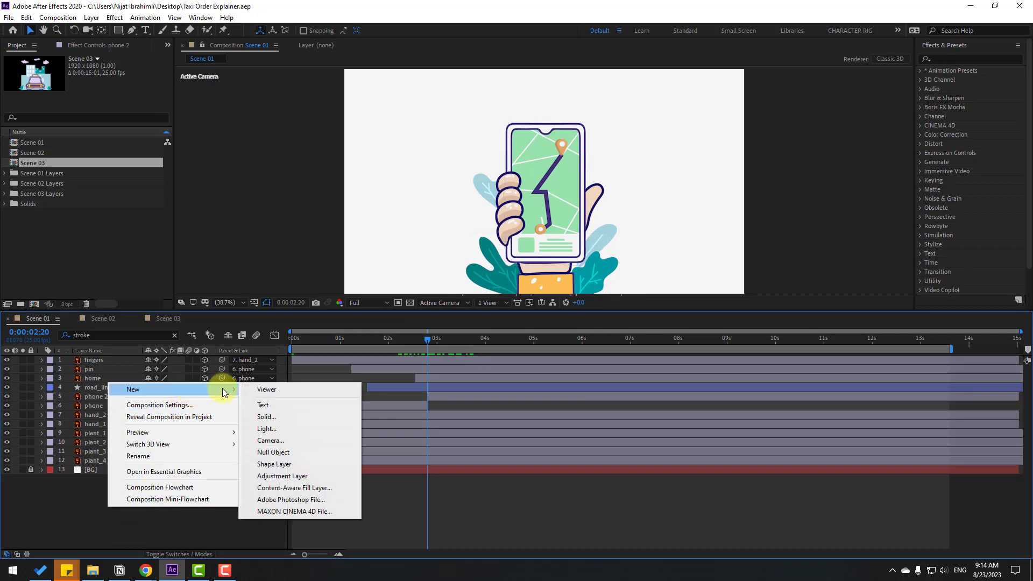
click(272, 440)
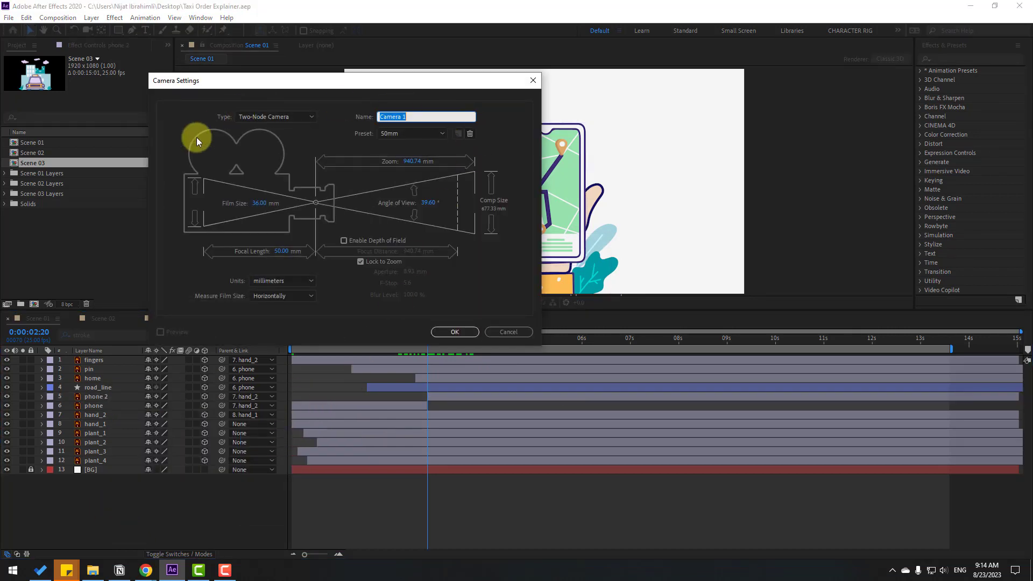
click(440, 332)
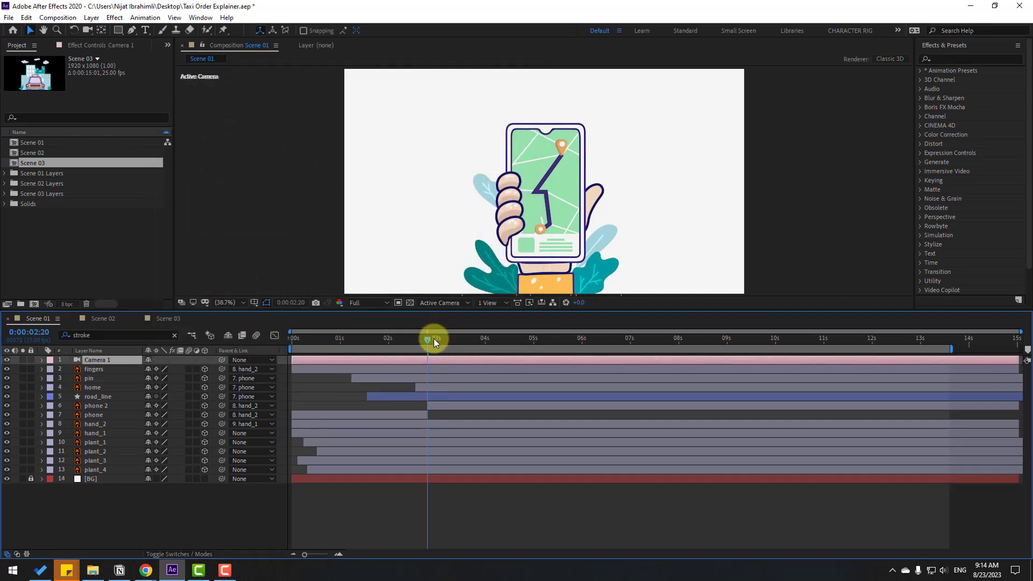
Create an orbit null for the camera and centre the null's anchor point.
right_click(96, 360)
mouse_move(155, 289)
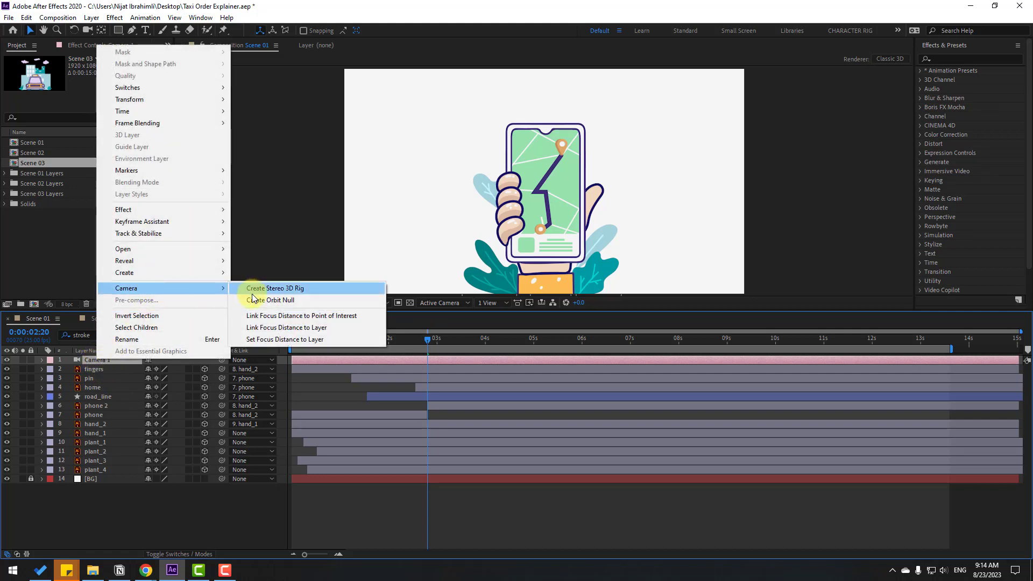
click(293, 300)
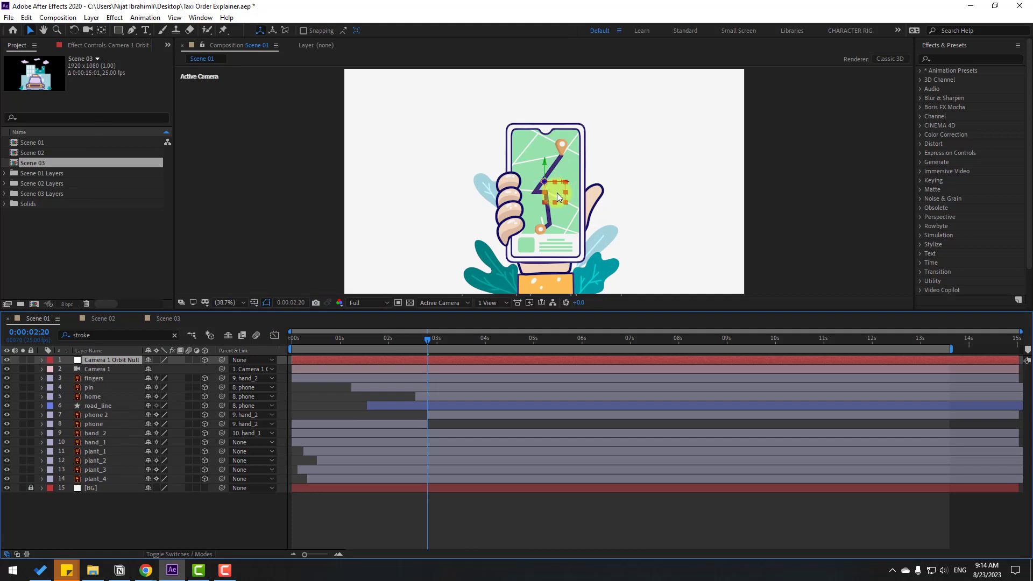
click(102, 31)
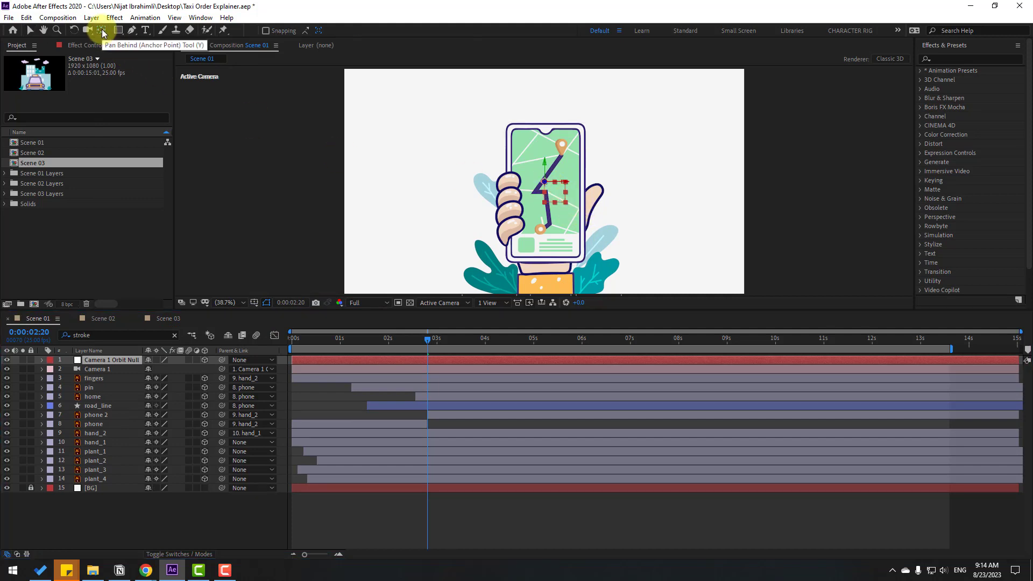
click(30, 33)
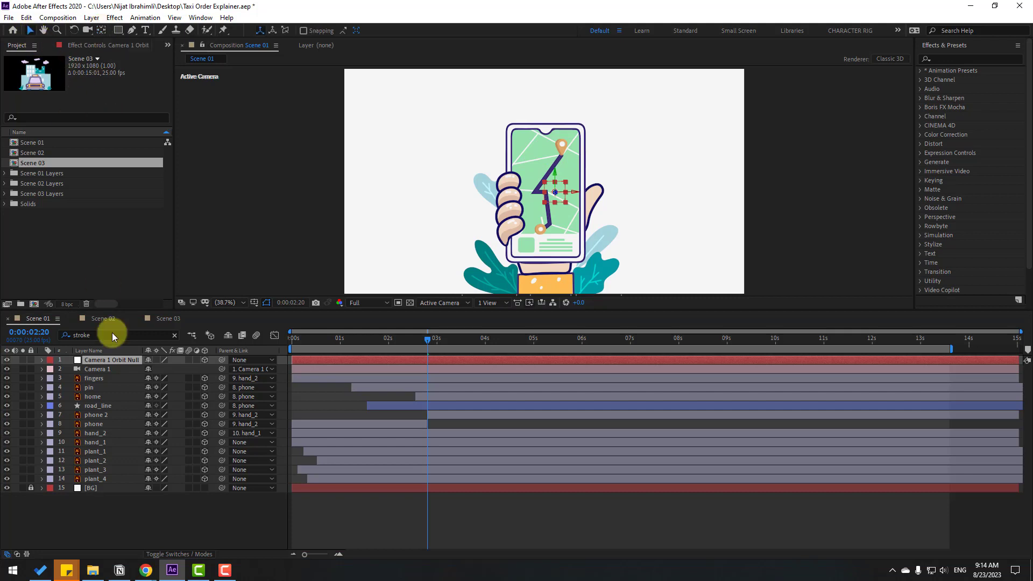
Keyframe the camera orbit null's Position at 0:00:02:20 and raise it to a Y value of -602 at 0:00:04:10.
click(102, 360)
drag(365, 342, 426, 341)
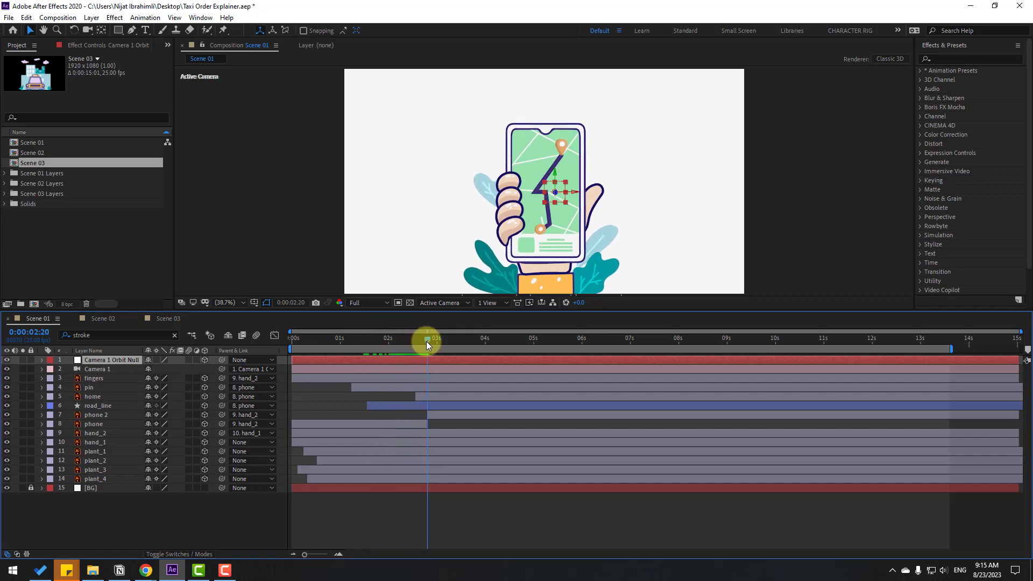
key(p)
click(69, 369)
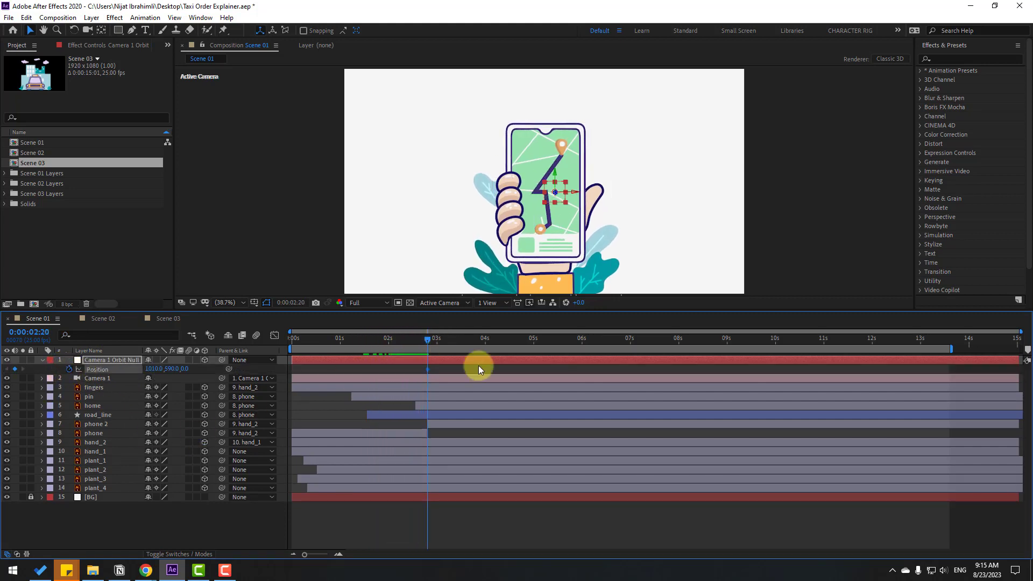
drag(441, 343, 509, 342)
drag(168, 369, 23, 381)
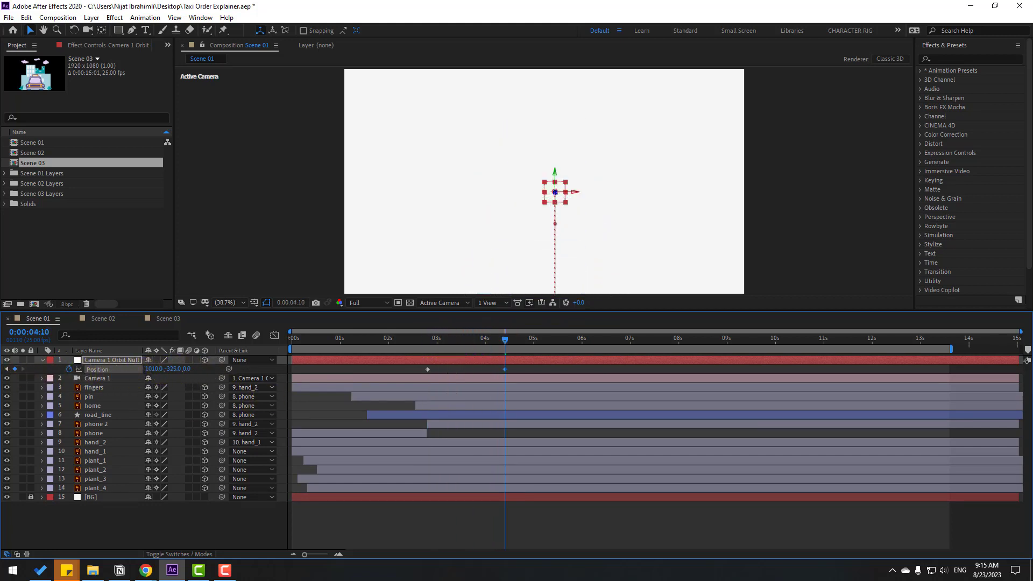
Apply Easy Ease to both Position keyframes of the camera orbit null.
drag(527, 381, 419, 370)
right_click(427, 369)
mouse_move(502, 502)
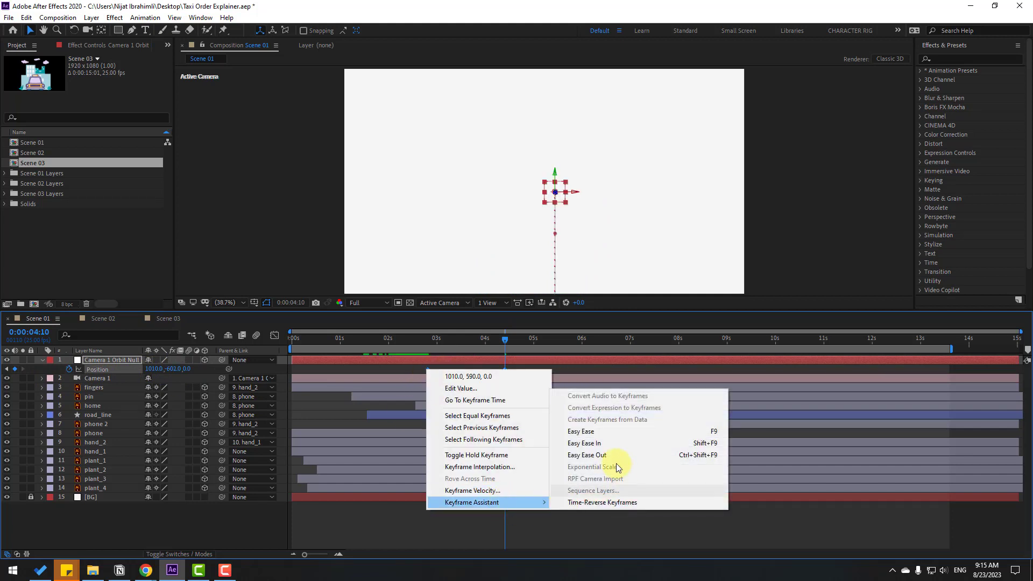
click(715, 431)
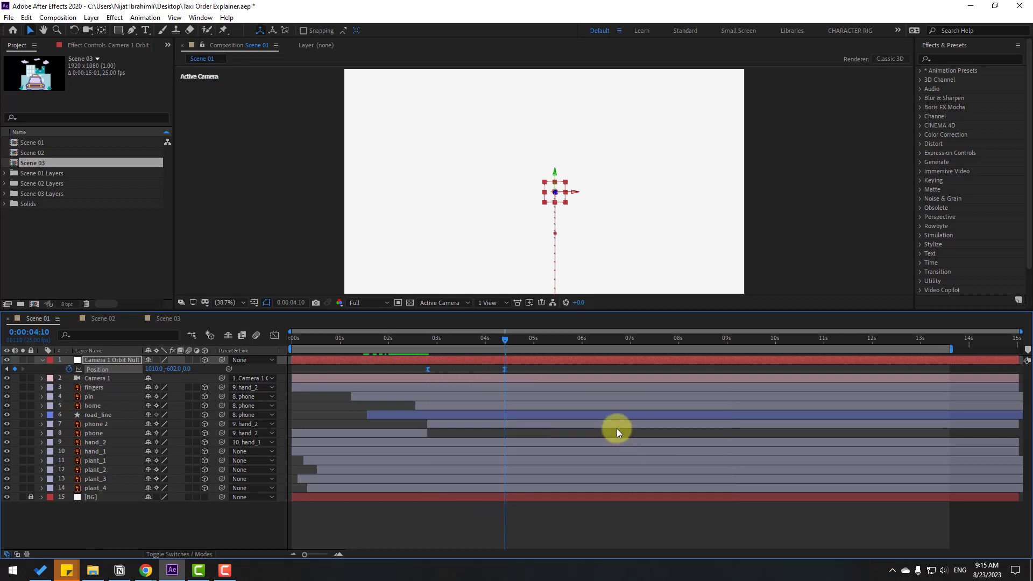
Lengthen the outgoing ease of the orbit null's first Position keyframe in the speed graph and preview the camera move.
click(272, 333)
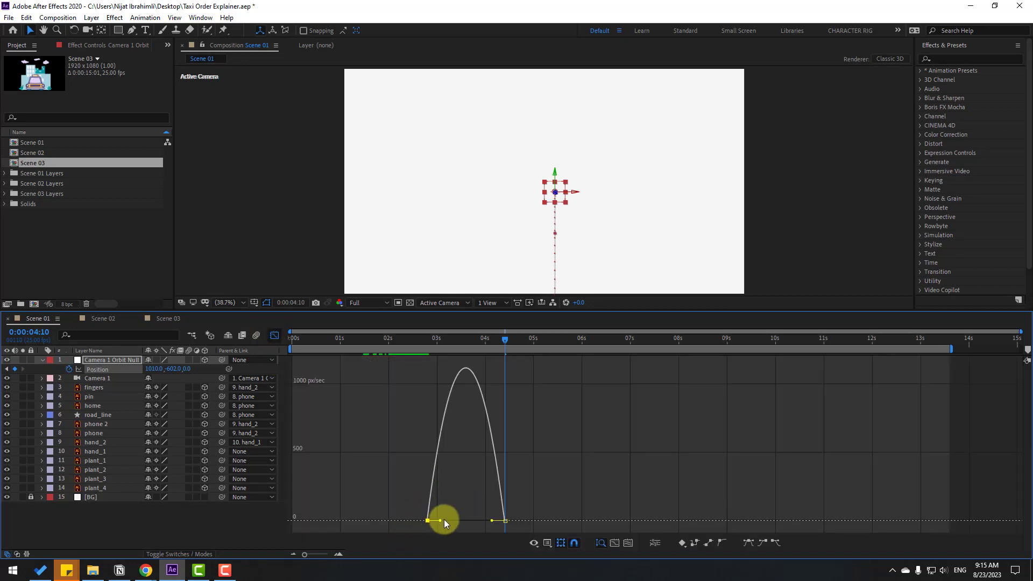
drag(440, 521, 456, 521)
key(space)
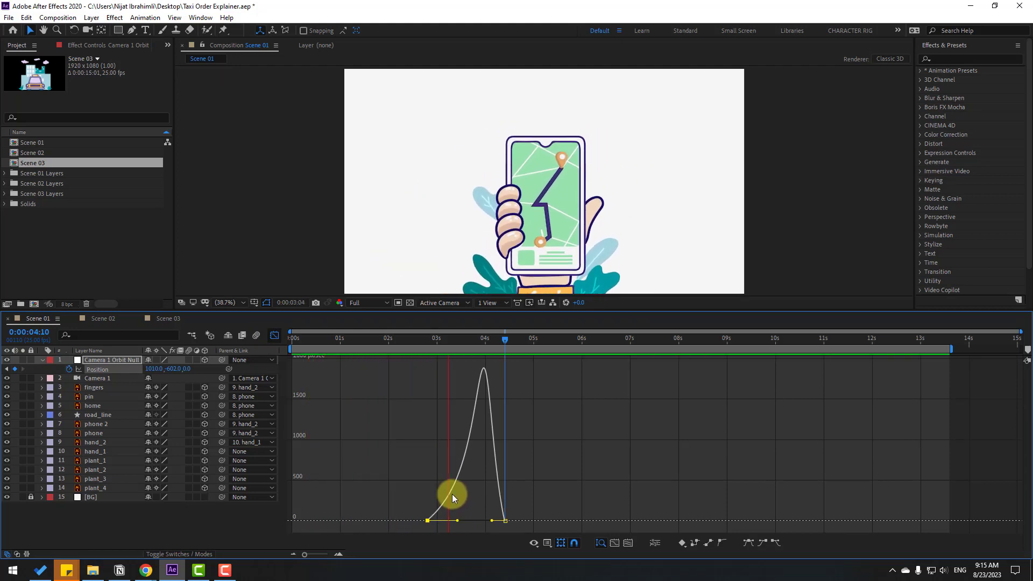
click(423, 339)
drag(423, 338, 434, 338)
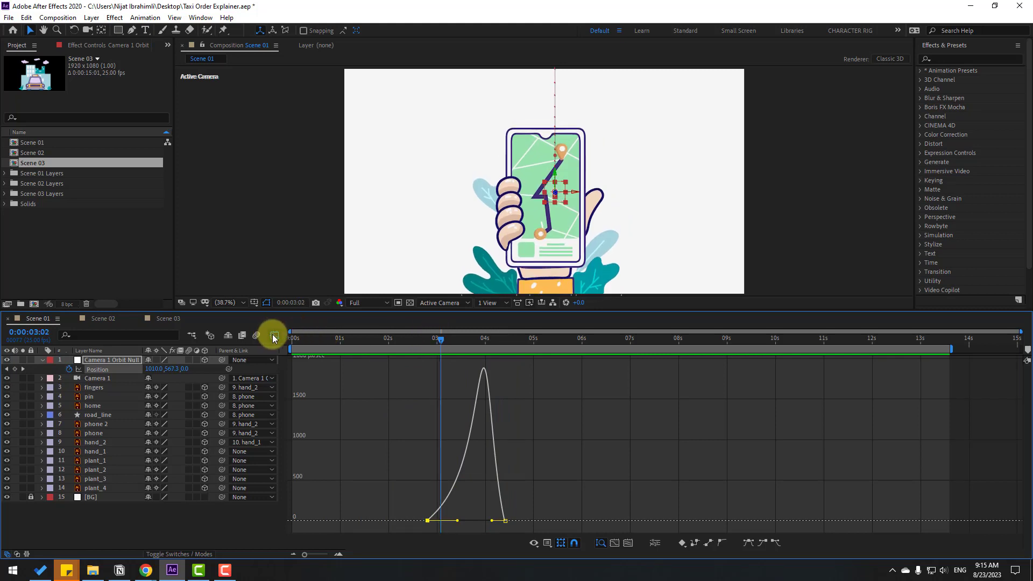
click(274, 334)
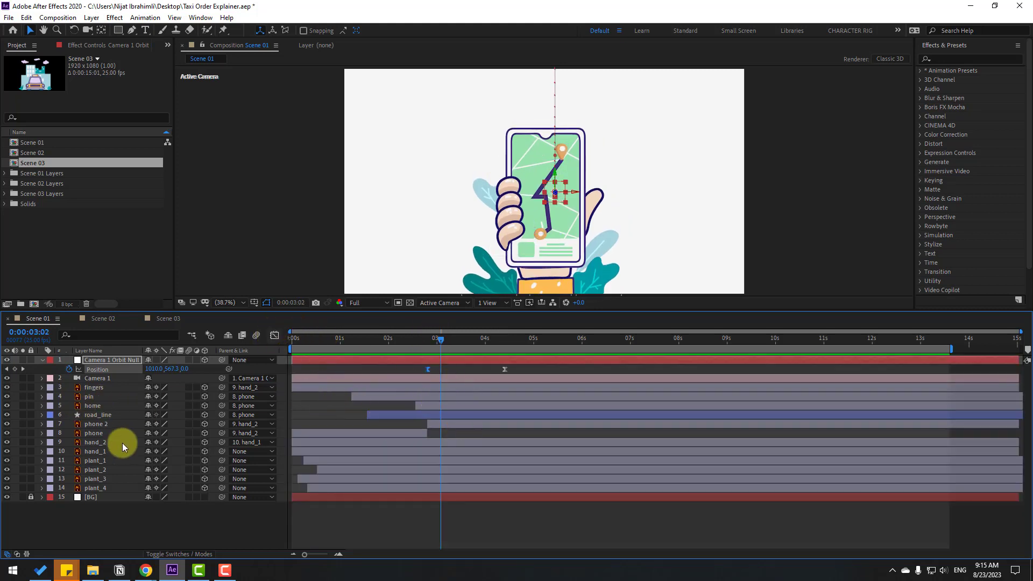
Keyframe the phone 2 layer's Position at 0:00:02:20 and raise it back into the camera frame at 0:00:04:10.
click(439, 426)
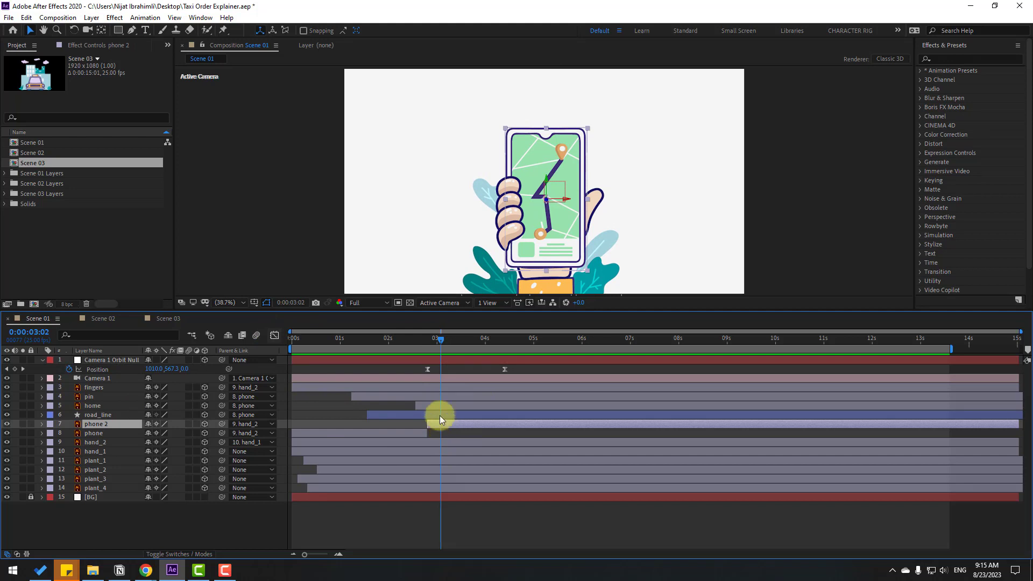
drag(420, 340, 428, 340)
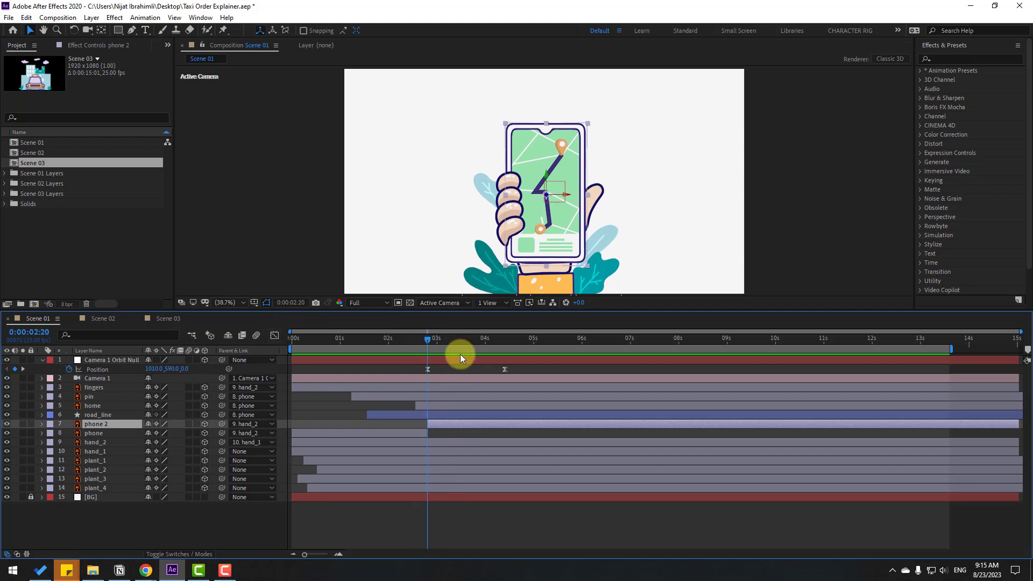
key(p)
click(69, 432)
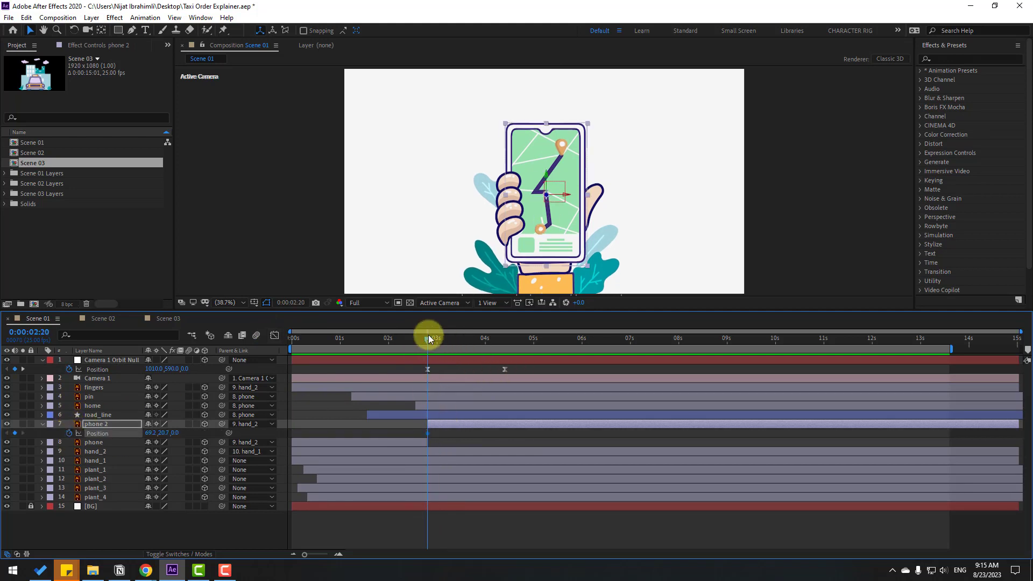
drag(429, 338, 508, 343)
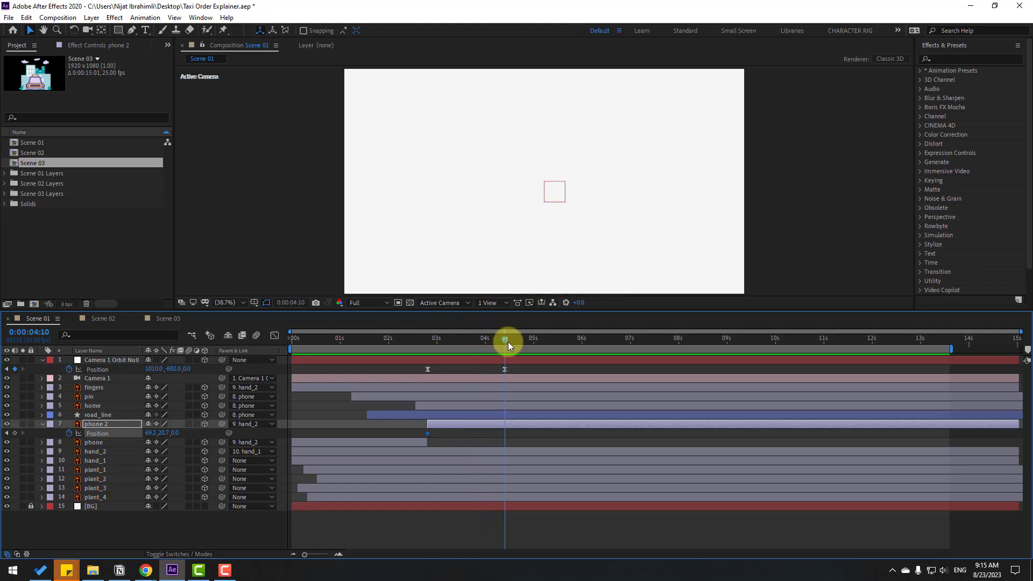
drag(136, 433, 94, 430)
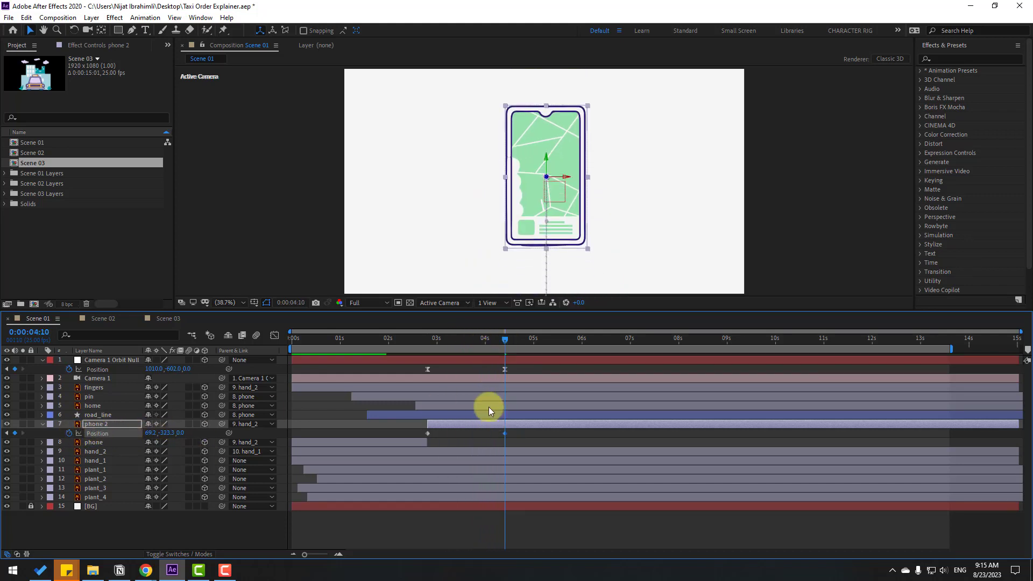
Apply Easy Ease to both phone 2 Position keyframes and preview with the work area starting at about 0:00:02:15.
mouse_move(407, 338)
mouse_down()
mouse_move(447, 341)
mouse_move(425, 344)
mouse_up()
drag(523, 438, 424, 432)
right_click(428, 434)
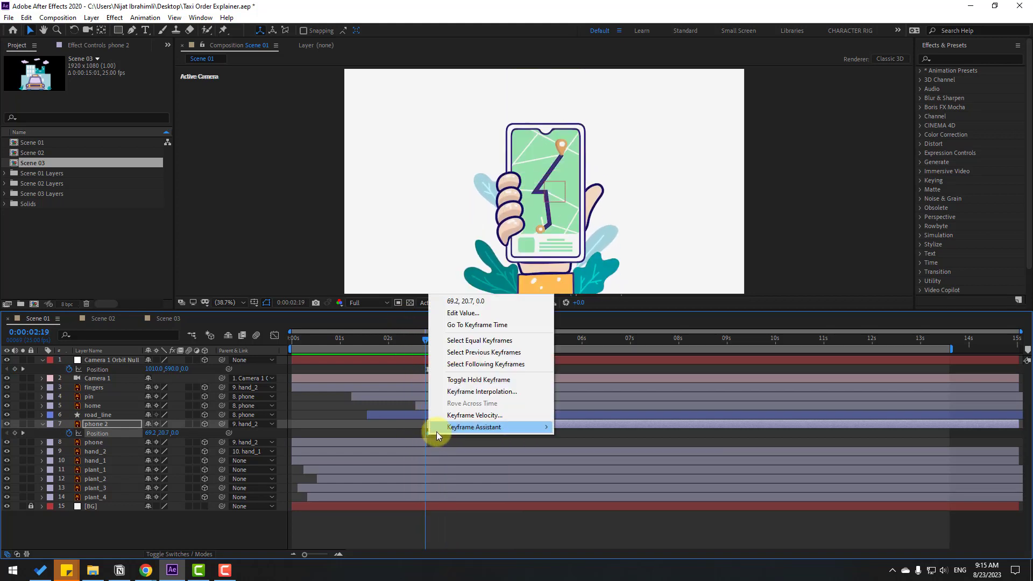
mouse_move(484, 427)
click(619, 468)
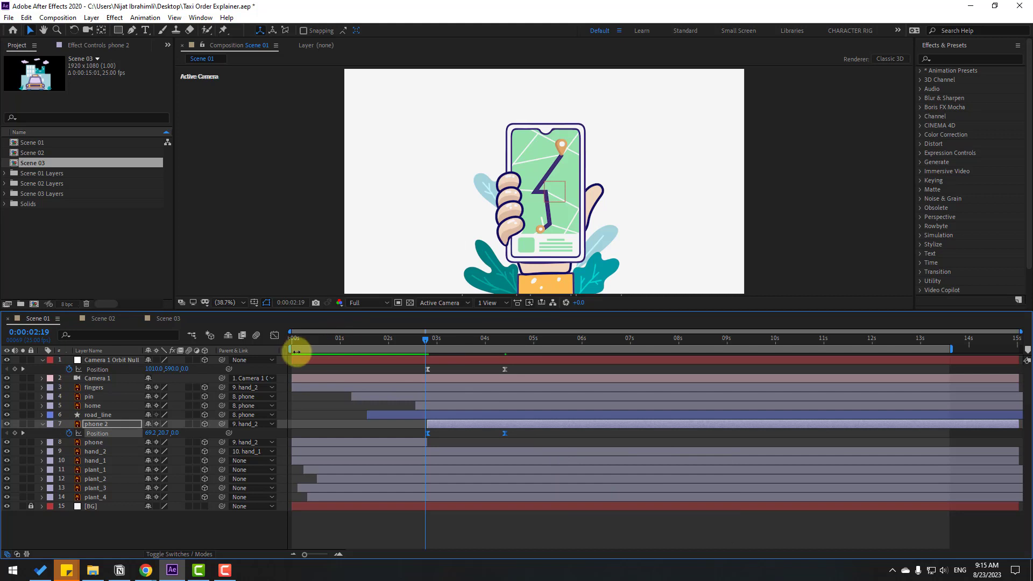
mouse_move(294, 350)
mouse_down()
mouse_move(399, 350)
mouse_move(422, 367)
mouse_up()
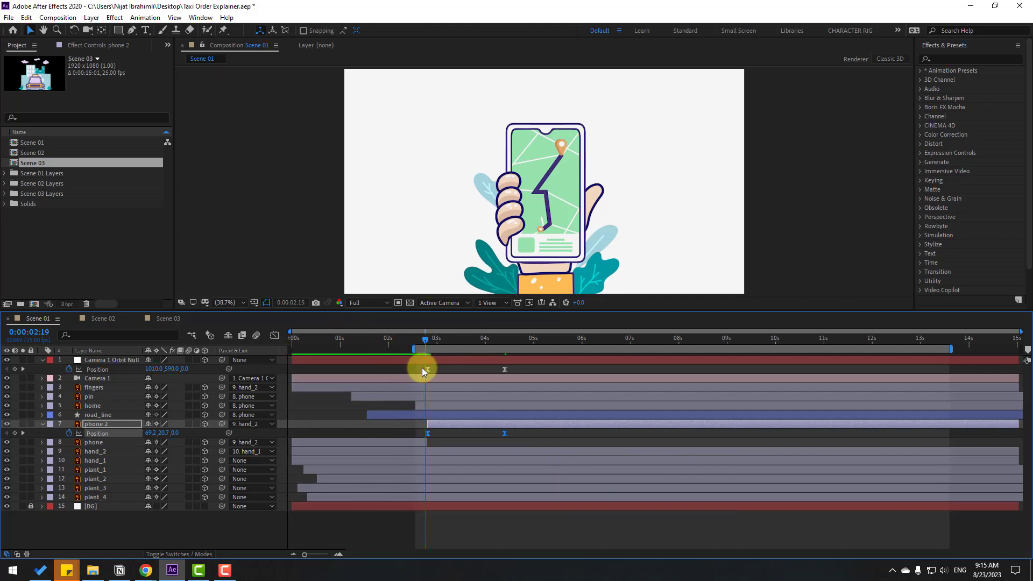
Lengthen the incoming ease of the orbit null's second Position keyframe in the speed graph so the speed peaks early, and preview it.
key(space)
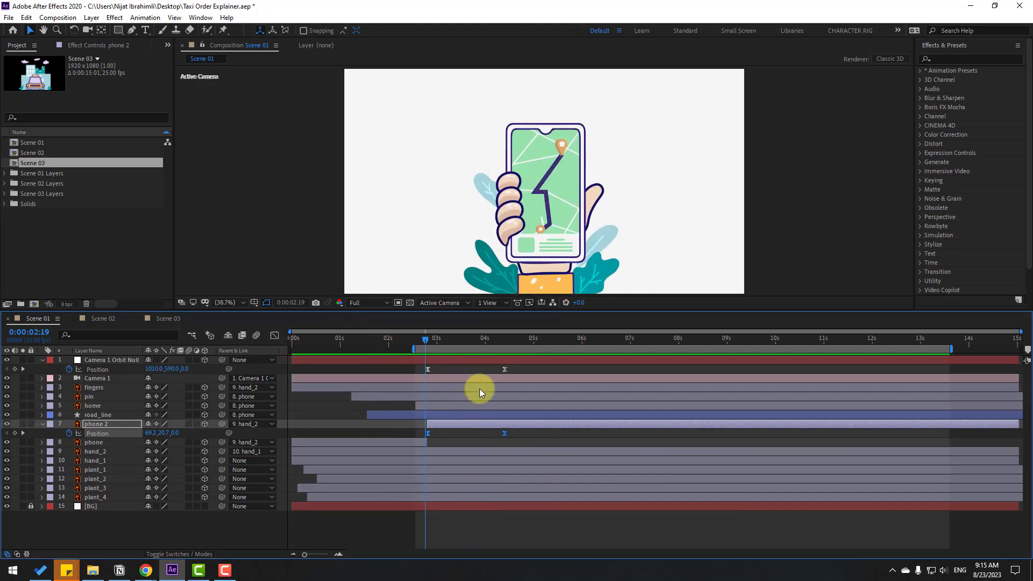
key(space)
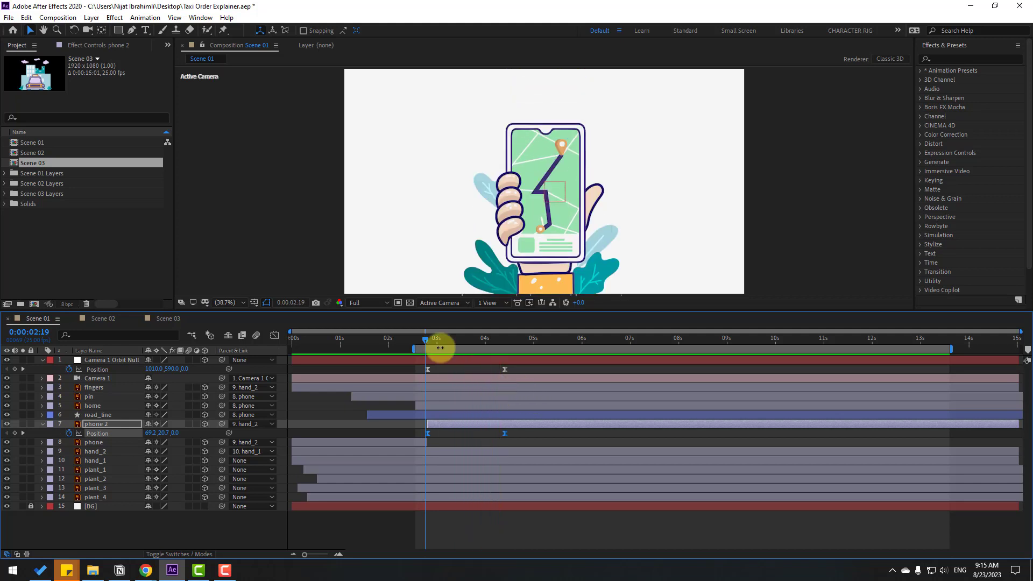
drag(435, 339, 452, 339)
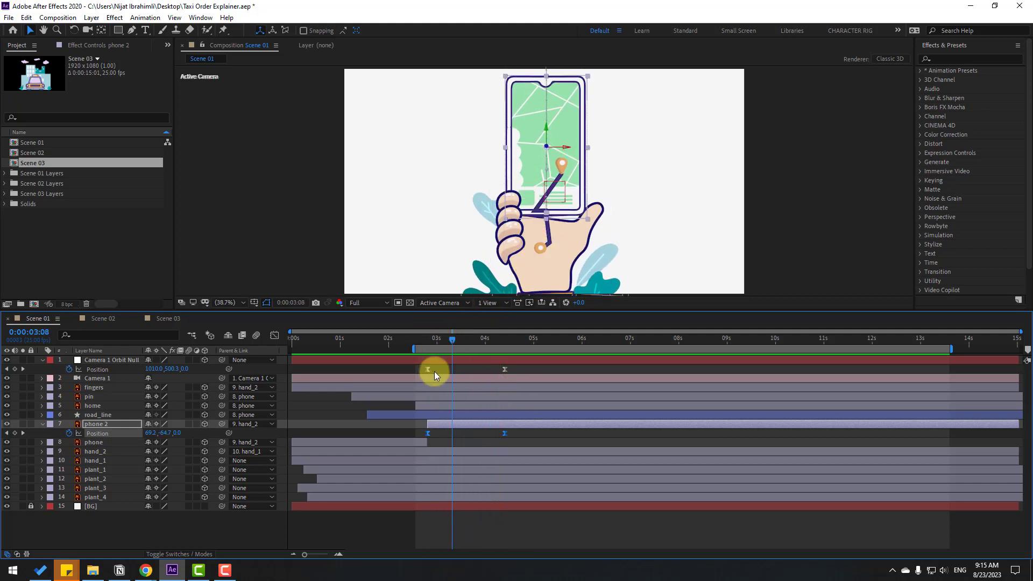
drag(511, 392, 424, 370)
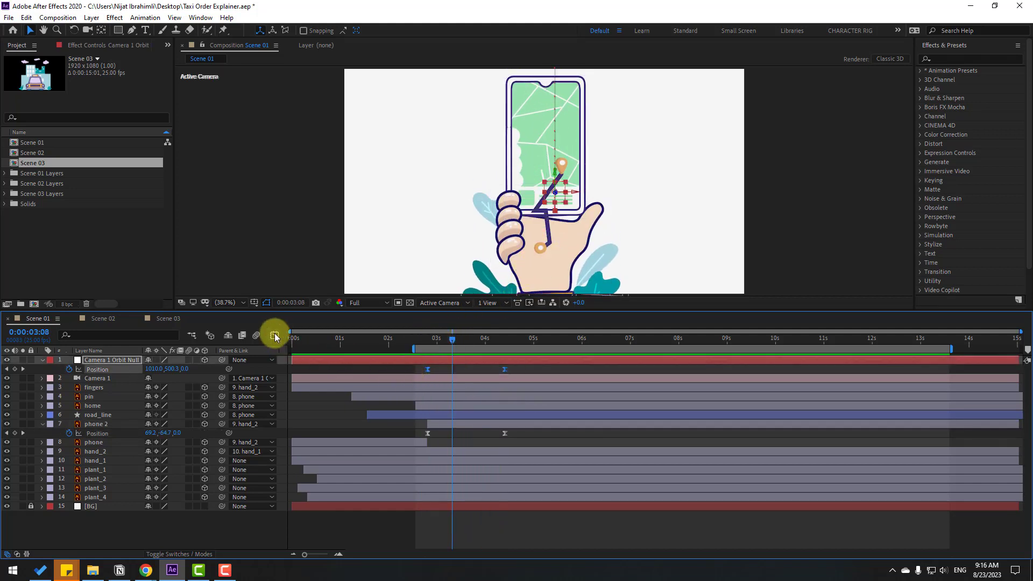
click(274, 334)
drag(408, 534, 470, 520)
key(space)
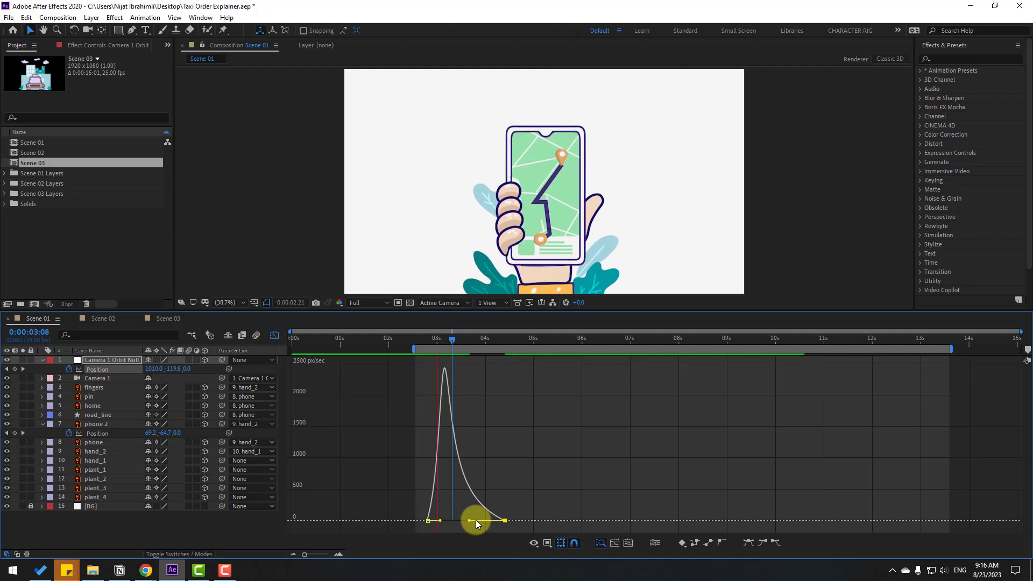
click(276, 334)
click(275, 335)
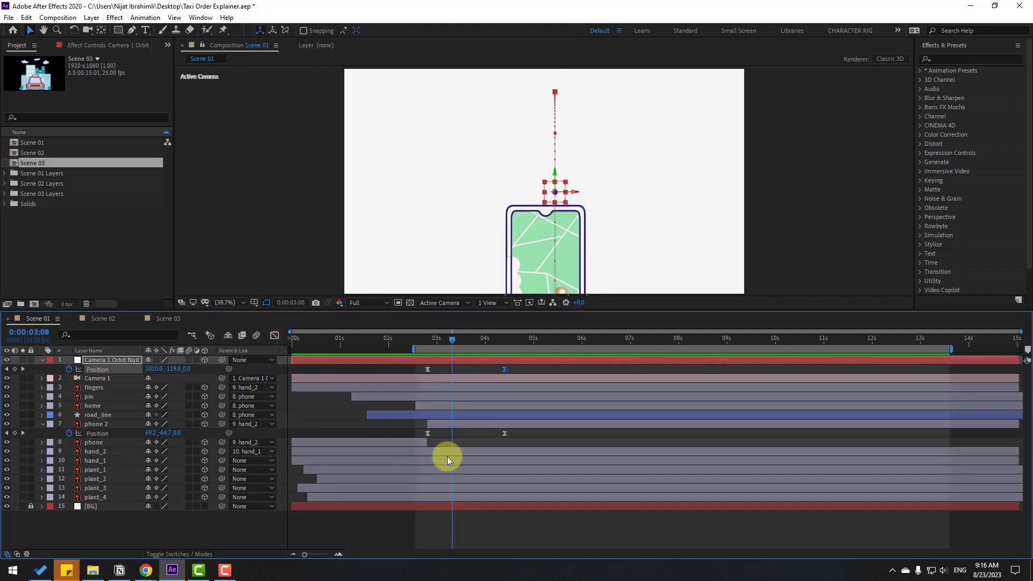
Lengthen the incoming ease of phone 2's last Position keyframe in the speed graph, shifting the peak to about 0:00:03:04, and preview it.
drag(518, 432, 420, 460)
click(275, 335)
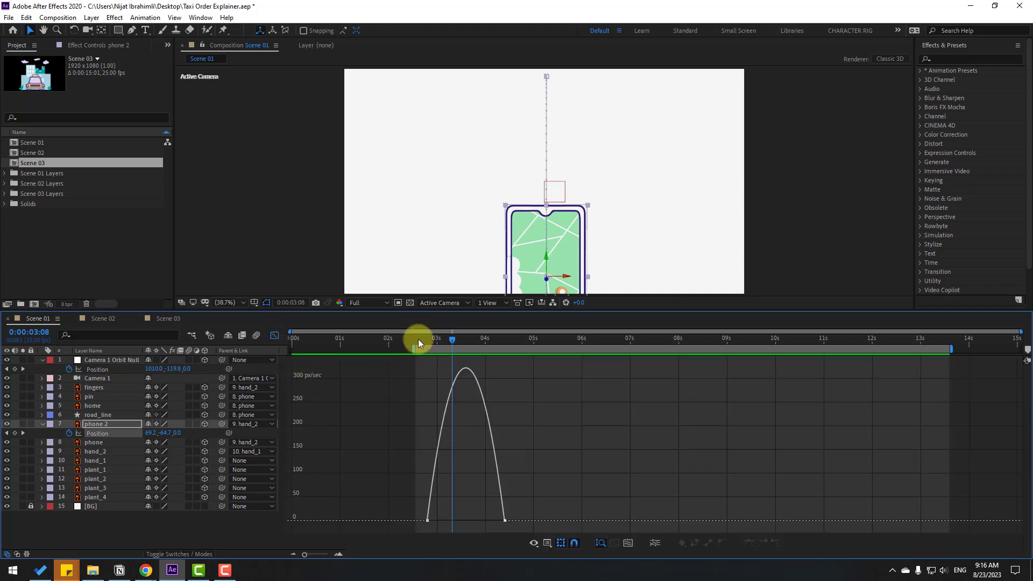
drag(418, 339, 444, 338)
drag(528, 508, 445, 518)
key(space)
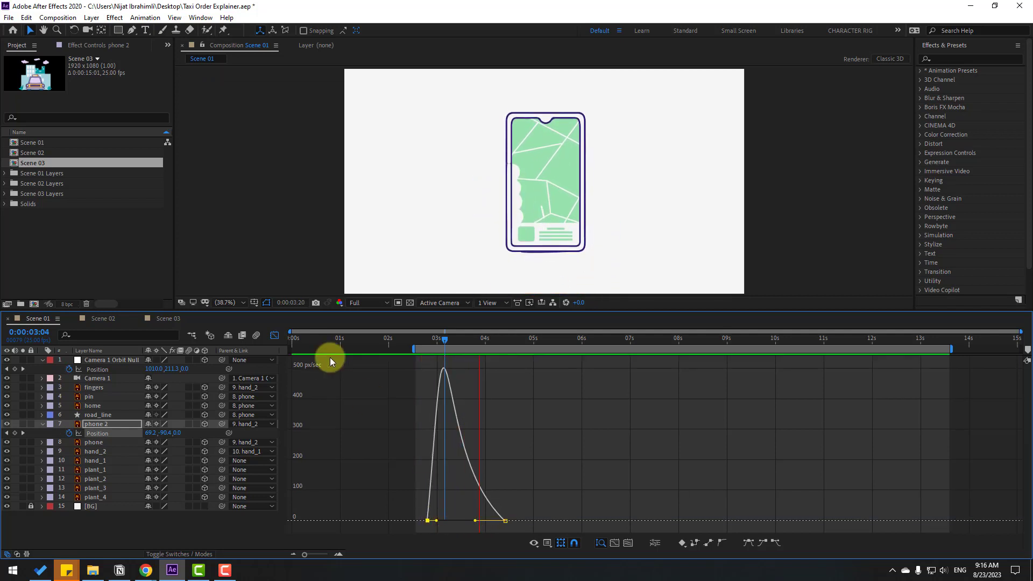
key(space)
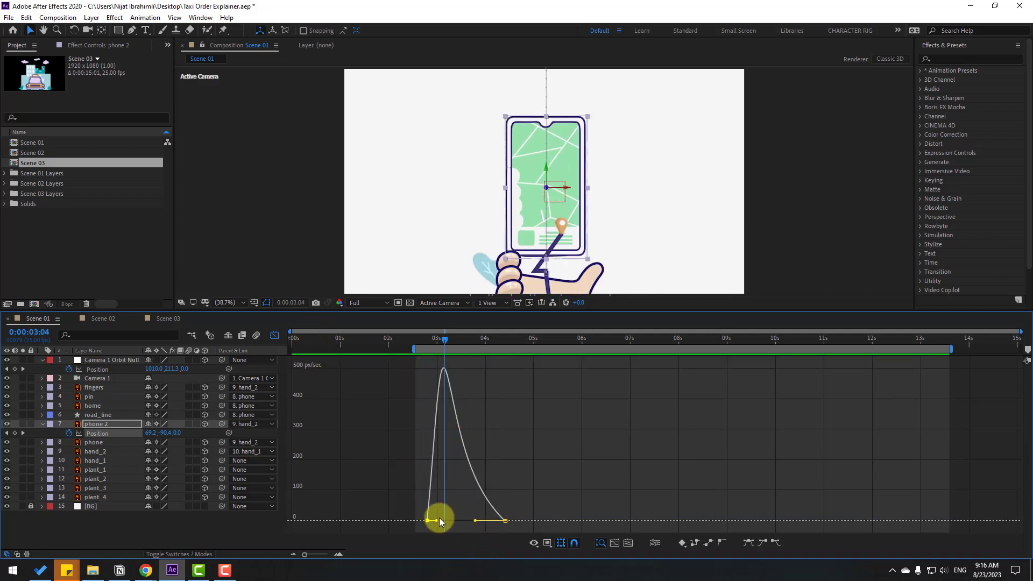
Lengthen the outgoing ease of phone 2's first Position keyframe, sharpen the early speed peak further, and preview the move.
click(439, 518)
click(427, 520)
drag(437, 520, 447, 520)
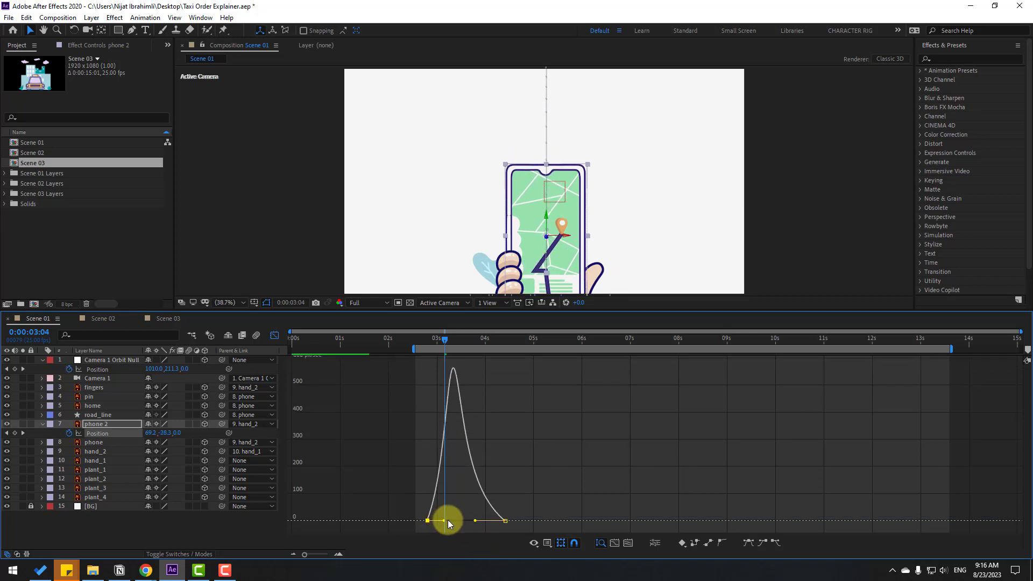
key(space)
key(space)
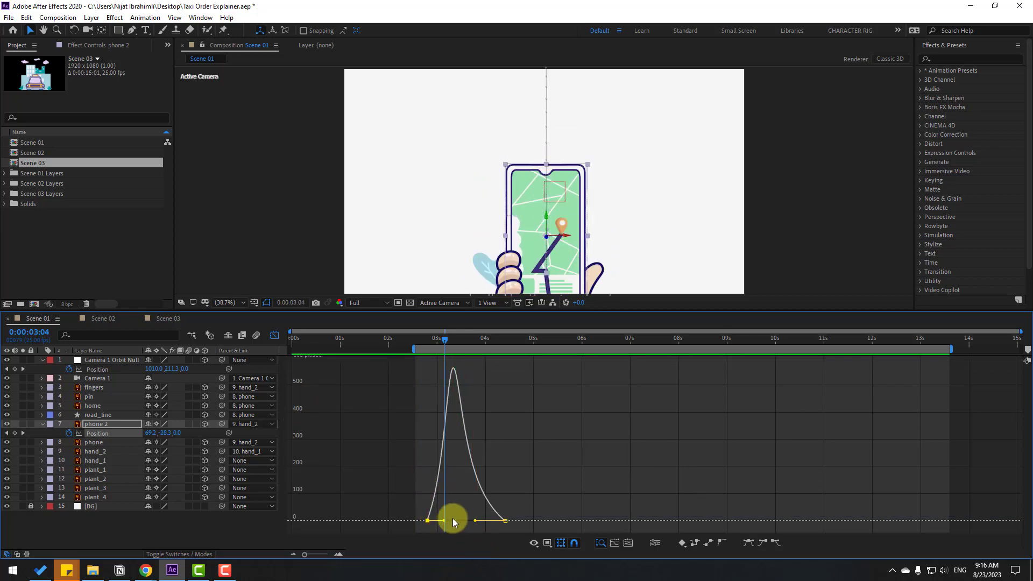
drag(445, 520, 466, 521)
key(space)
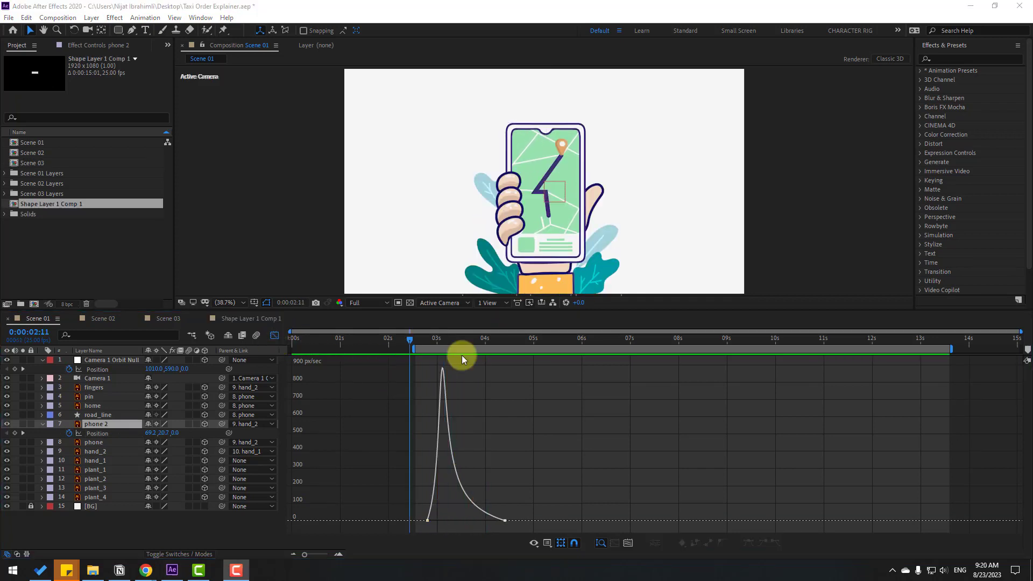
Copy all 13 layers of Scene 02 and paste them above the Camera 1 Orbit Null in Scene 01.
click(273, 335)
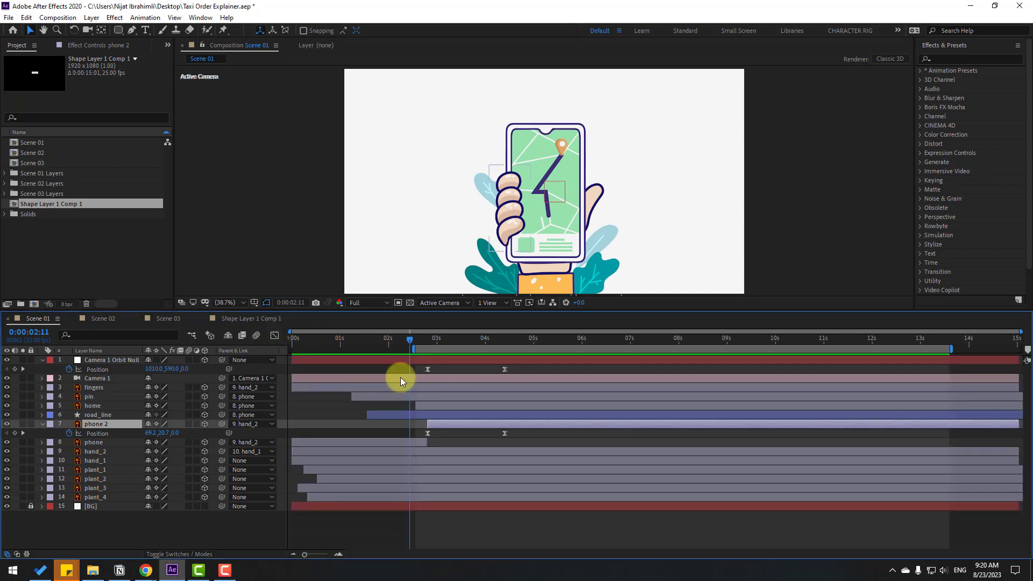
click(104, 319)
drag(83, 511, 123, 354)
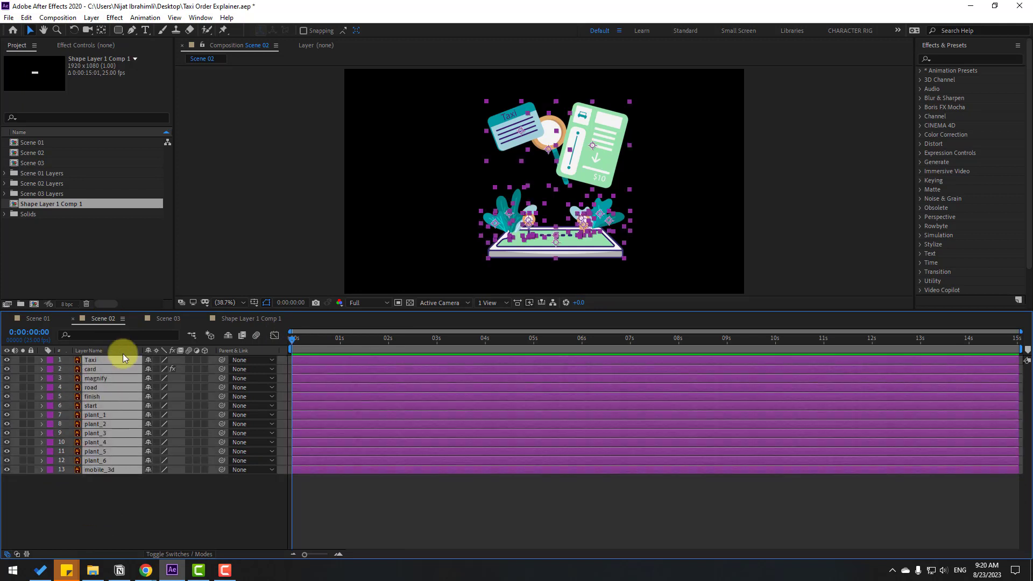
click(36, 317)
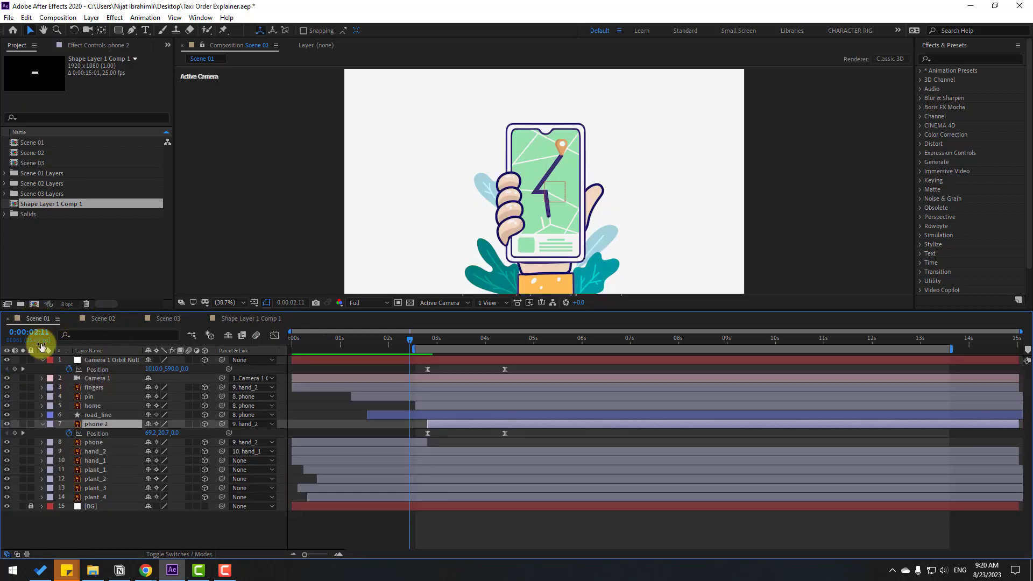
click(95, 360)
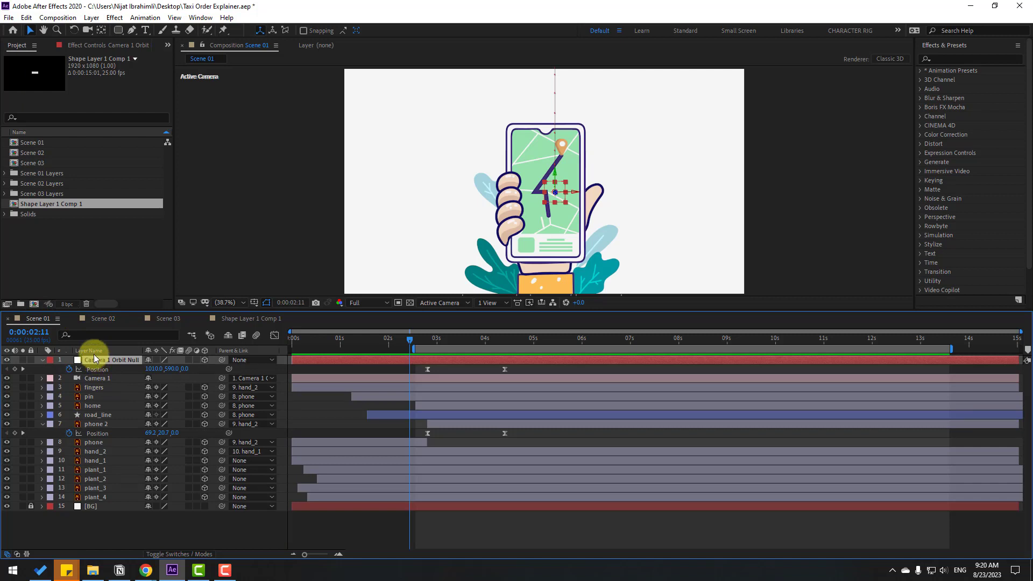
key(ctrl+v)
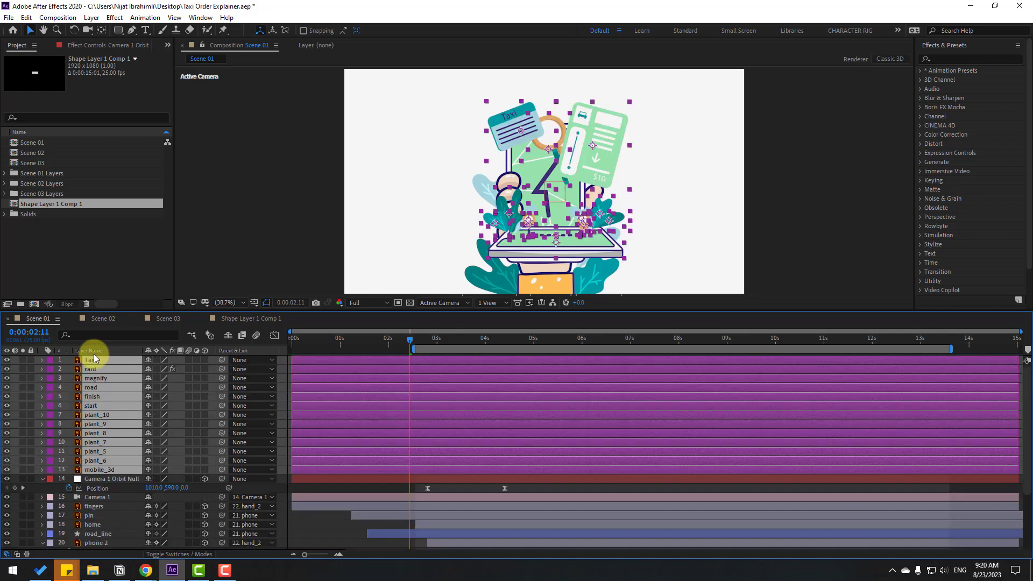
Make the pasted Scene 02 layers 3D and raise them together into the camera frame at 0:00:04:11.
click(204, 360)
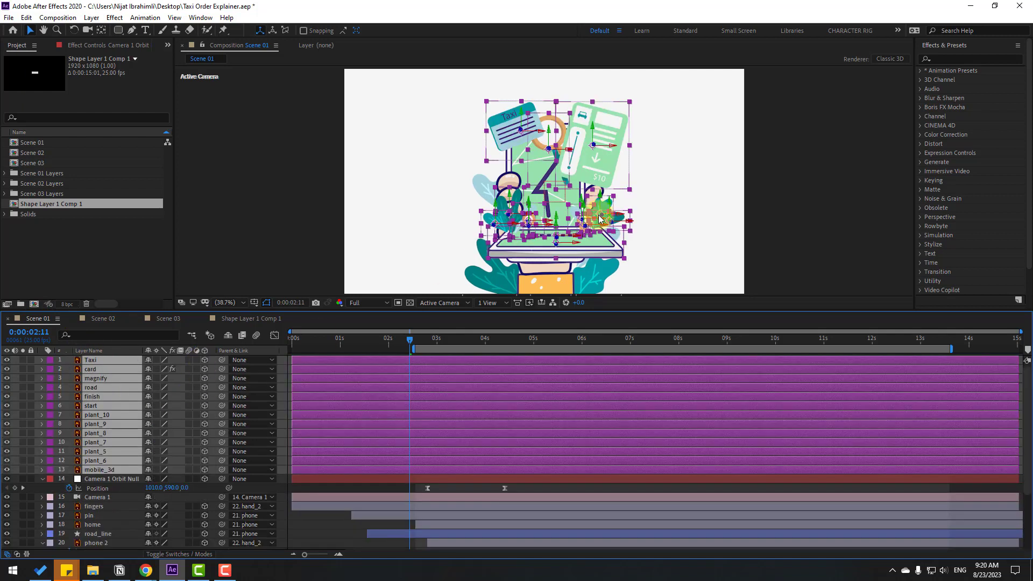
drag(419, 338, 507, 344)
scroll(486, 237, down, 5)
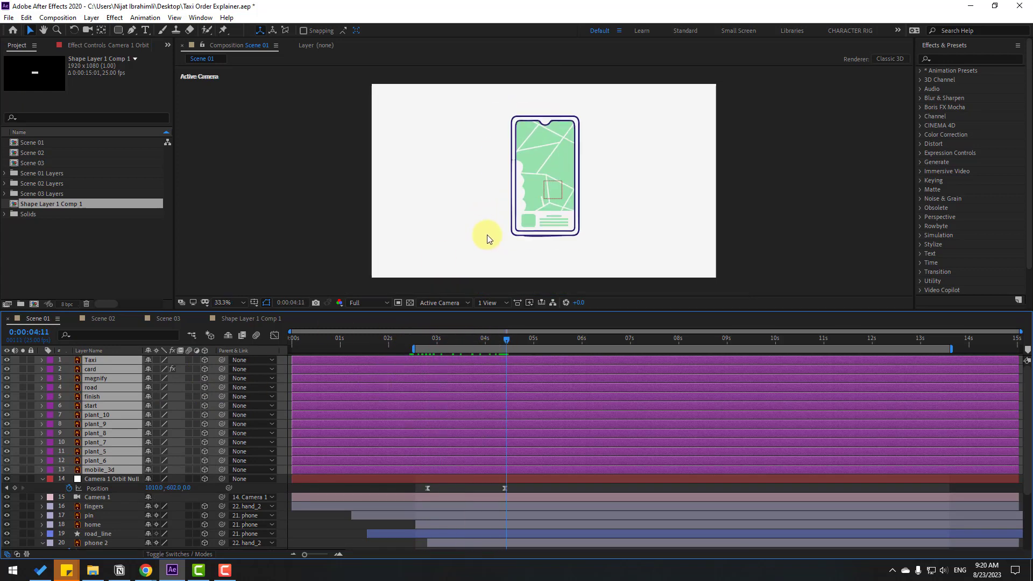
scroll(591, 247, up, 2)
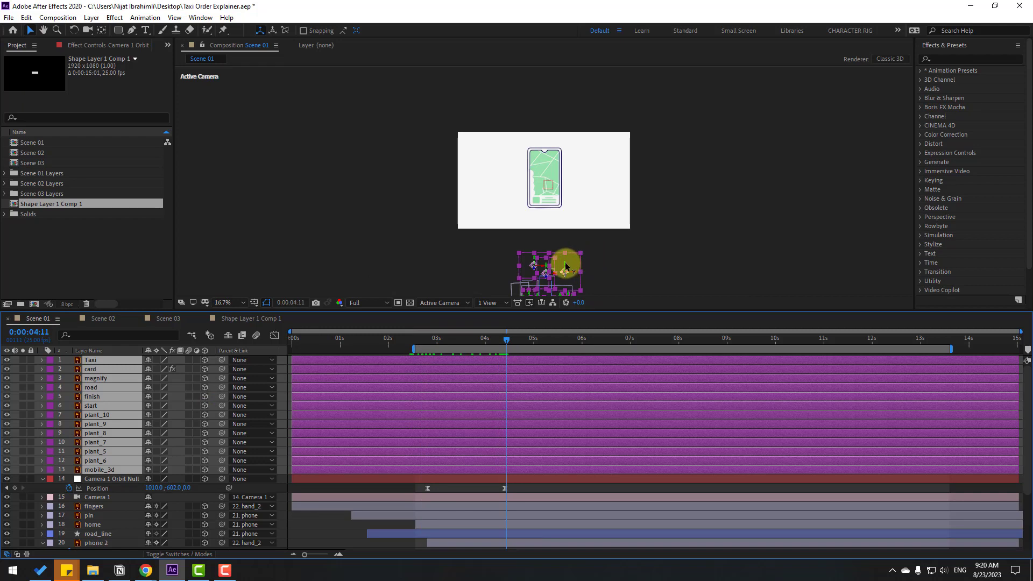
drag(565, 265, 564, 163)
scroll(549, 180, up, 2)
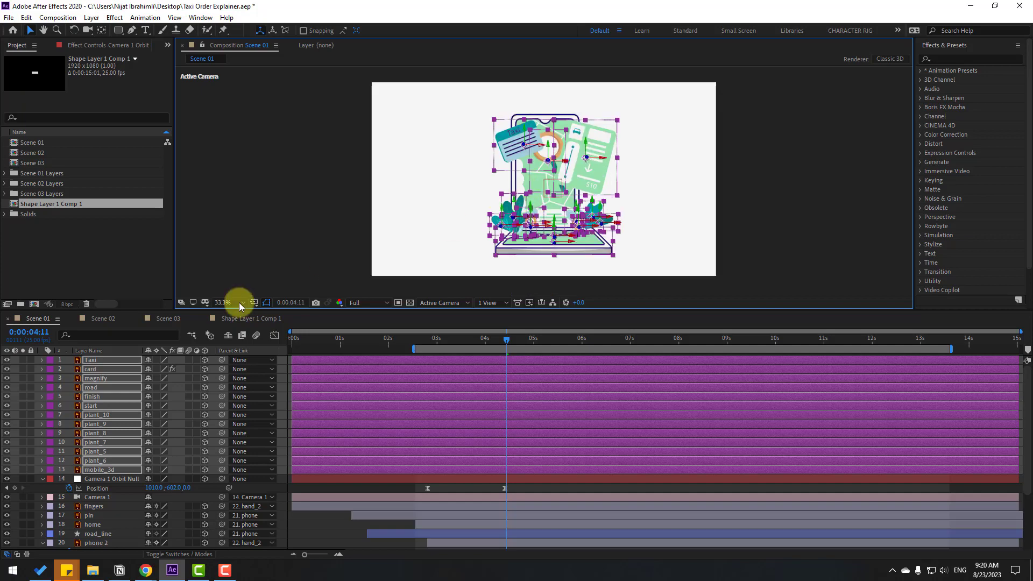
click(239, 302)
click(237, 325)
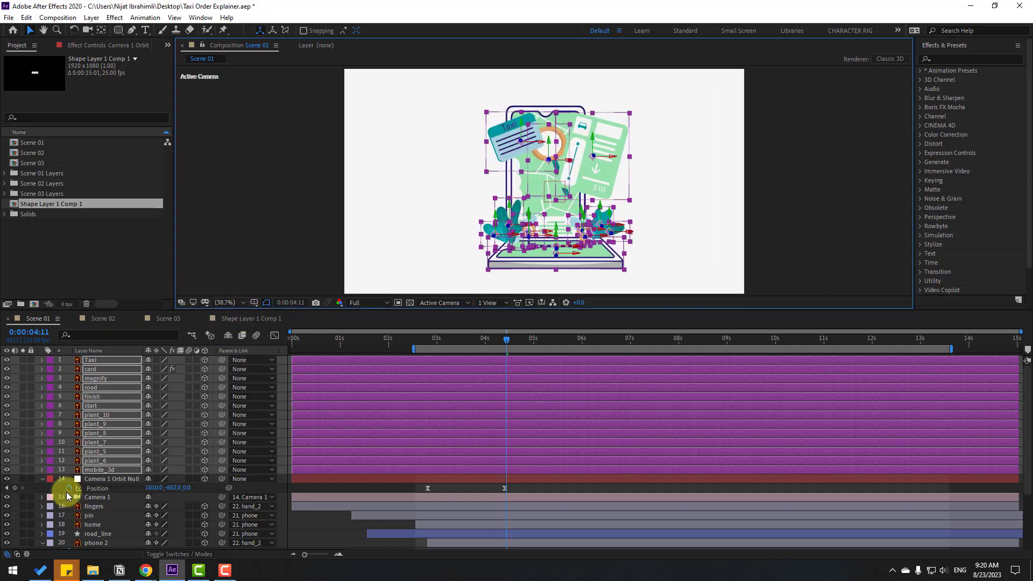
Parent the pasted layers from Taxi through plant_6 to the mobile_3d layer.
click(96, 479)
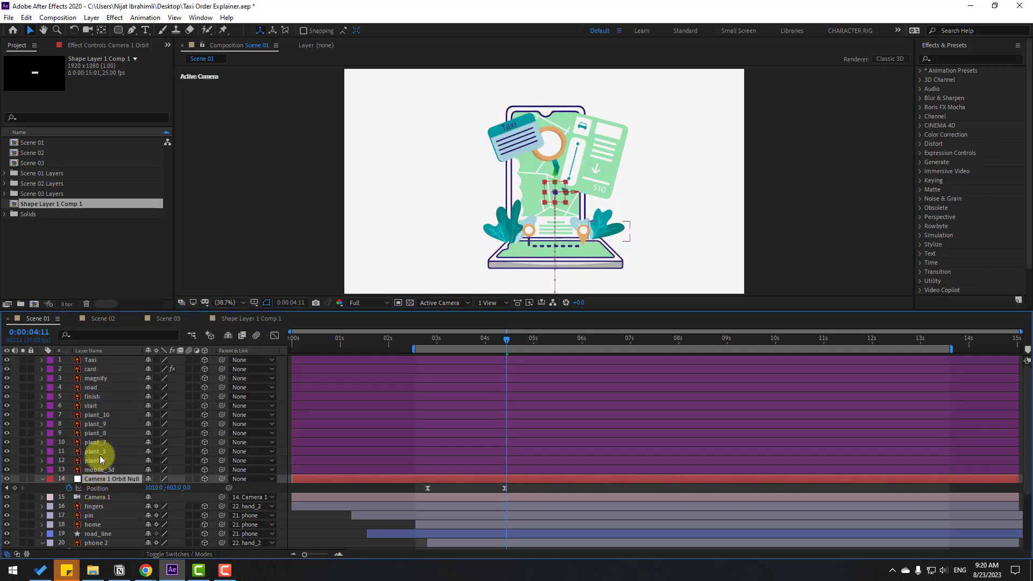
click(100, 459)
shift+click(95, 361)
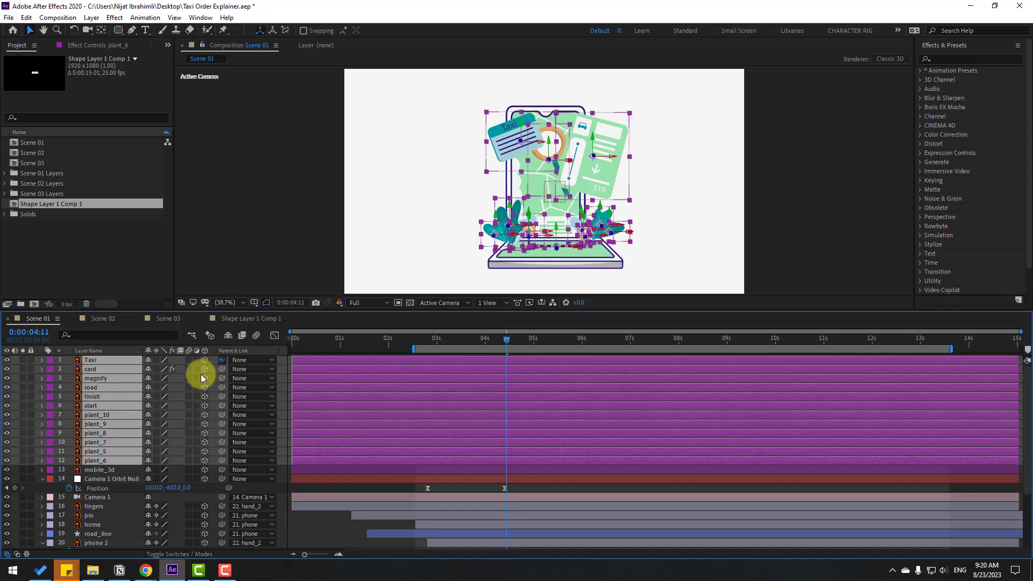
drag(201, 373, 114, 470)
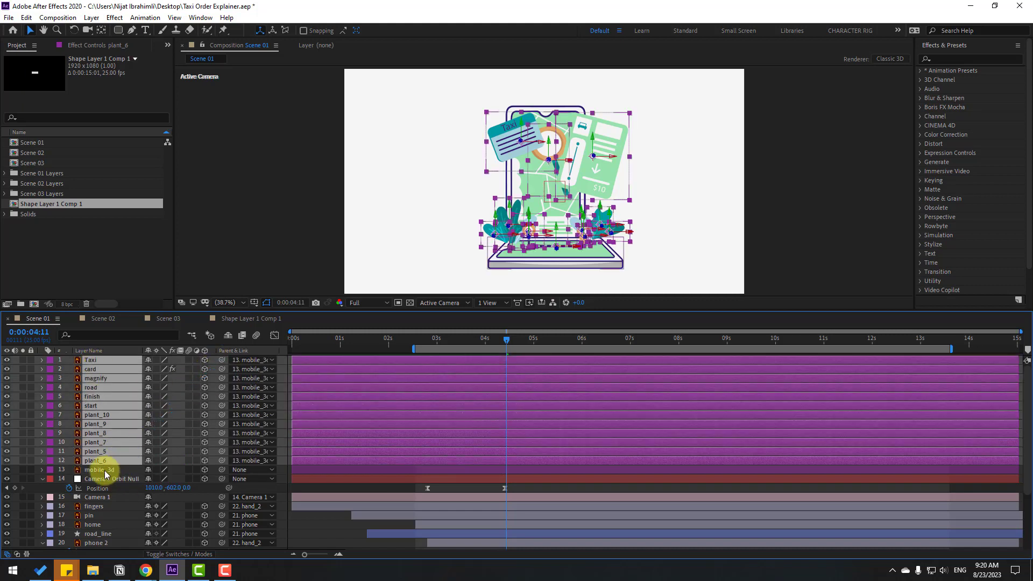
Scale up the mobile_3d layer with its attached artwork and reposition it over the upright phone in the frame.
click(105, 470)
key(s)
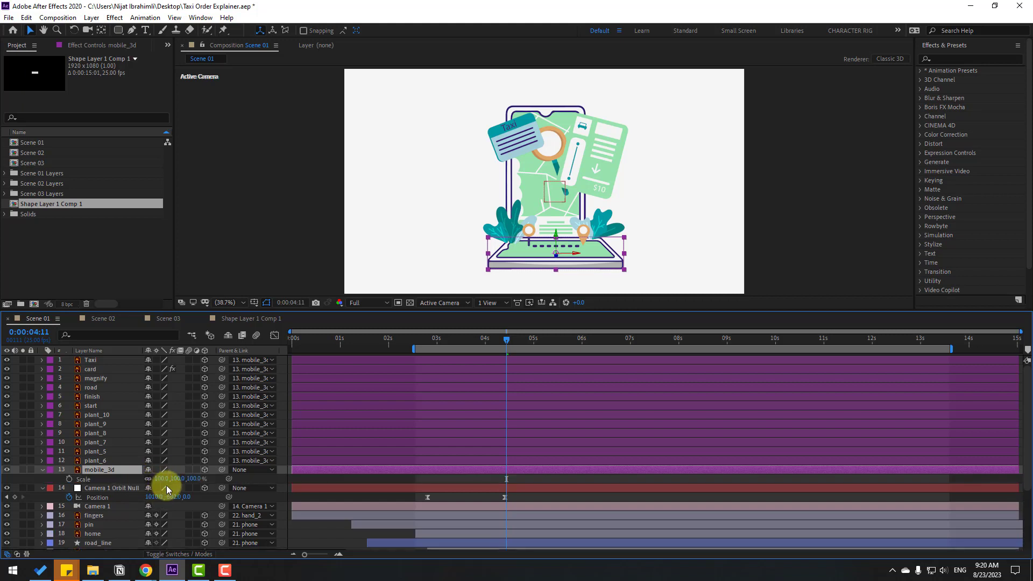
drag(161, 482, 540, 241)
click(41, 470)
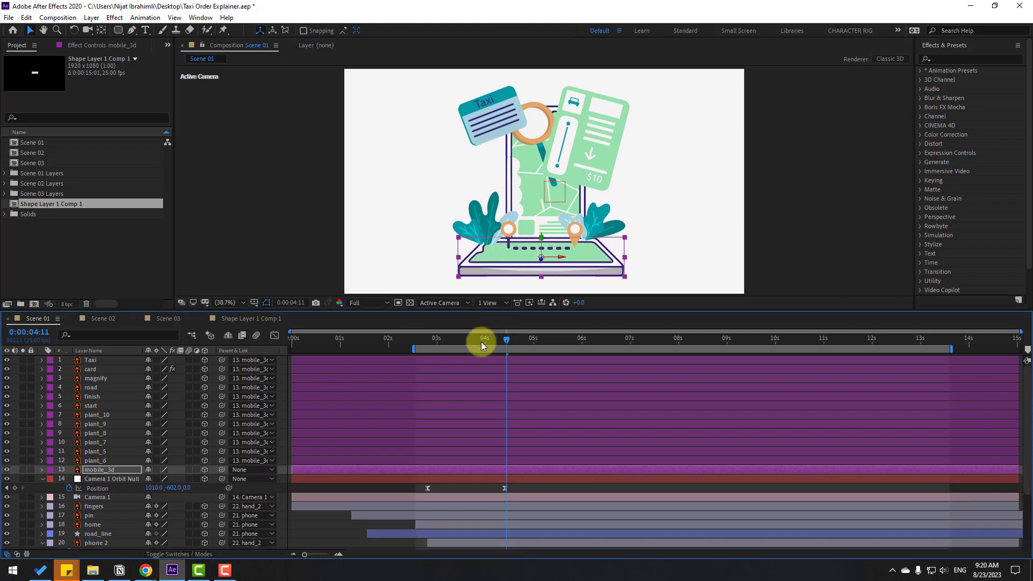
Reveal phone 2's Position and Rotation properties and set an X Rotation keyframe of 0° at 0:00:02:23.
drag(481, 341, 452, 337)
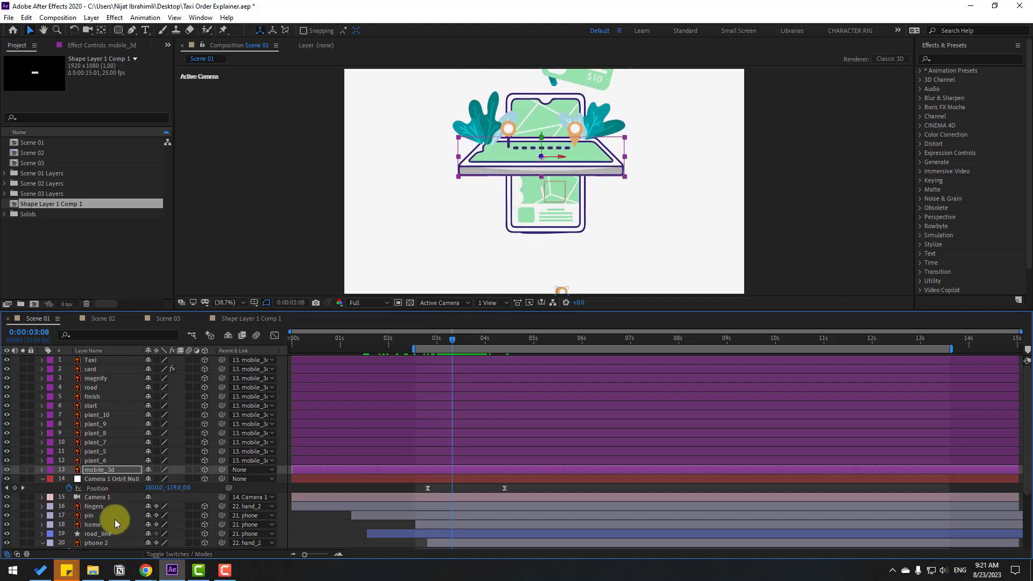
click(102, 543)
key(p)
scroll(450, 418, down, 1)
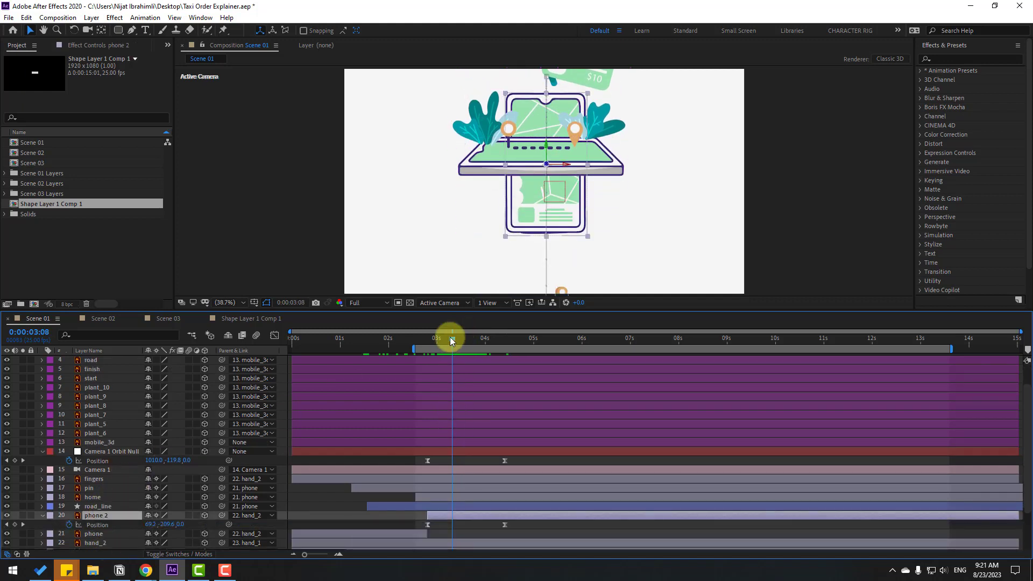
drag(450, 337, 429, 355)
key(shift+r)
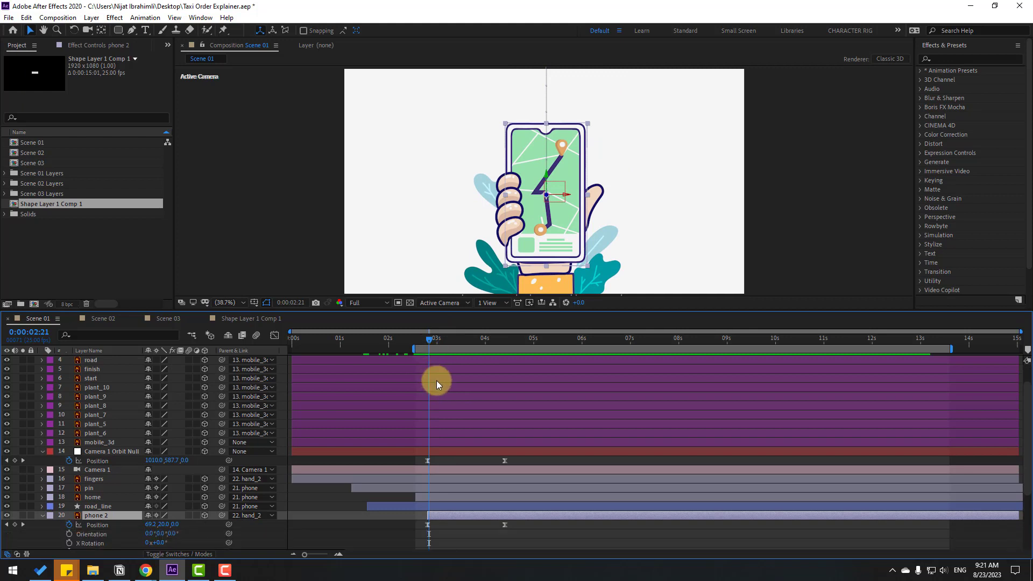
scroll(490, 431, down, 1)
scroll(490, 431, down, 1)
click(433, 339)
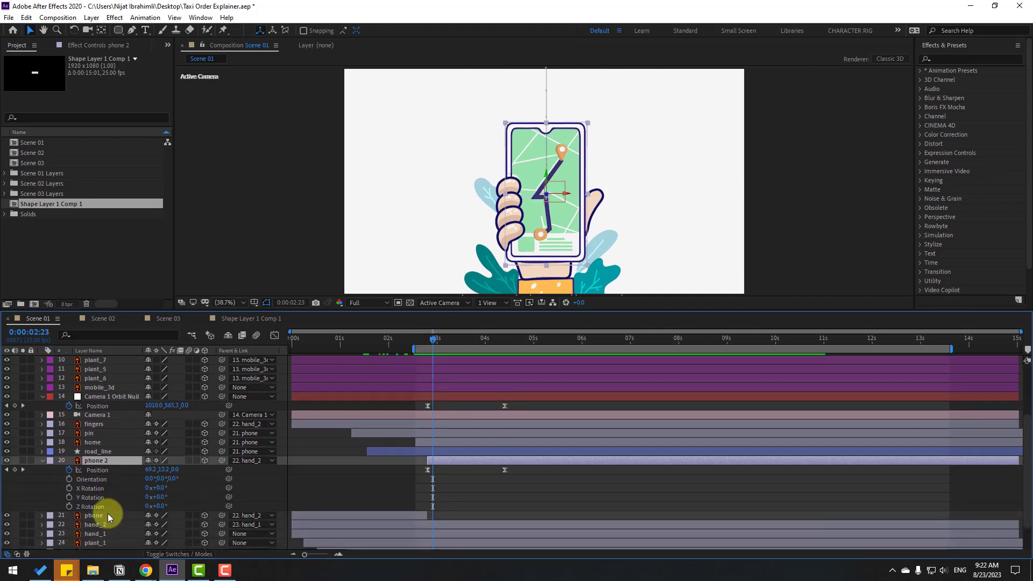
click(69, 488)
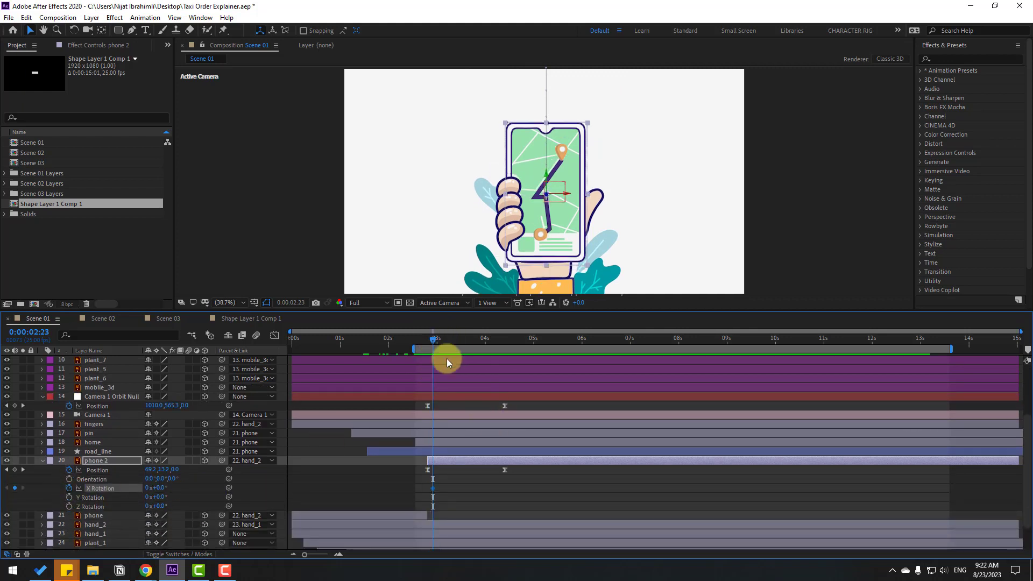
Keyframe phone 2's X Rotation tilted back nearly flat at 0:00:04:00, and shift that keyframe earlier to about 0:00:03:10.
drag(437, 343, 485, 339)
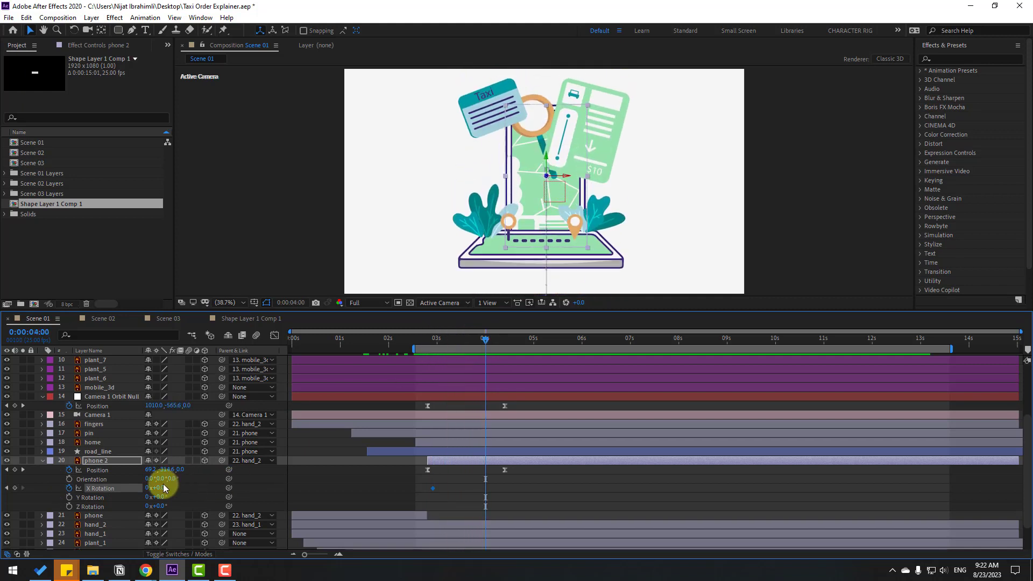
drag(159, 488, 125, 492)
drag(415, 343, 454, 344)
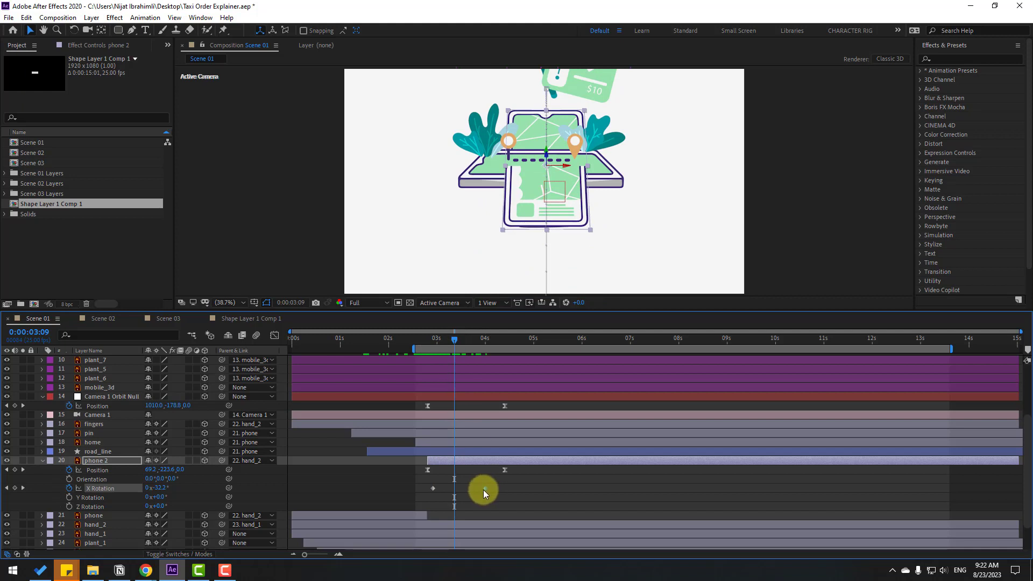
drag(483, 490, 458, 489)
drag(428, 342, 456, 339)
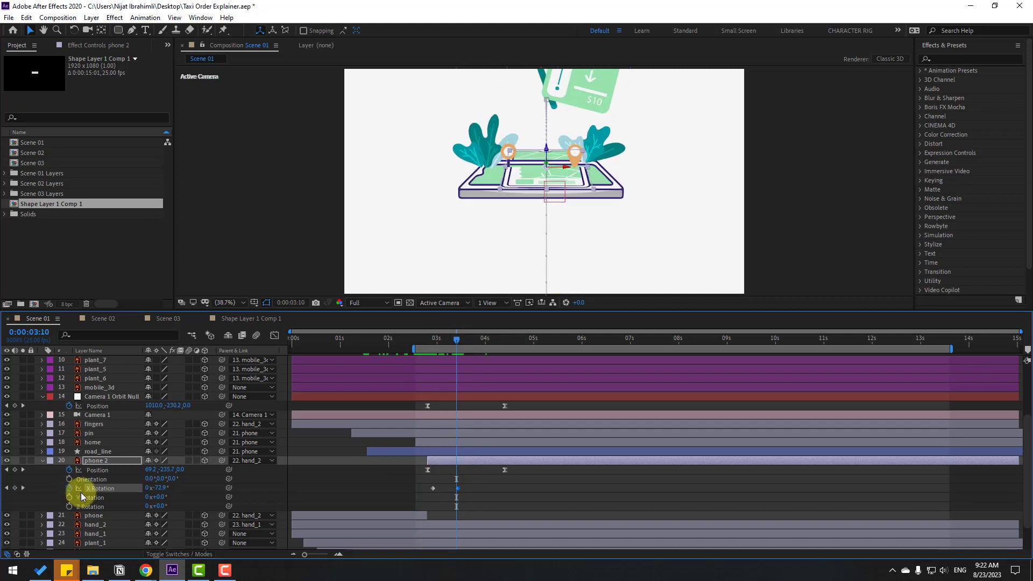
End the phone 2 layer at 0:00:03:10, removing the part after that time, and check the cut.
click(100, 460)
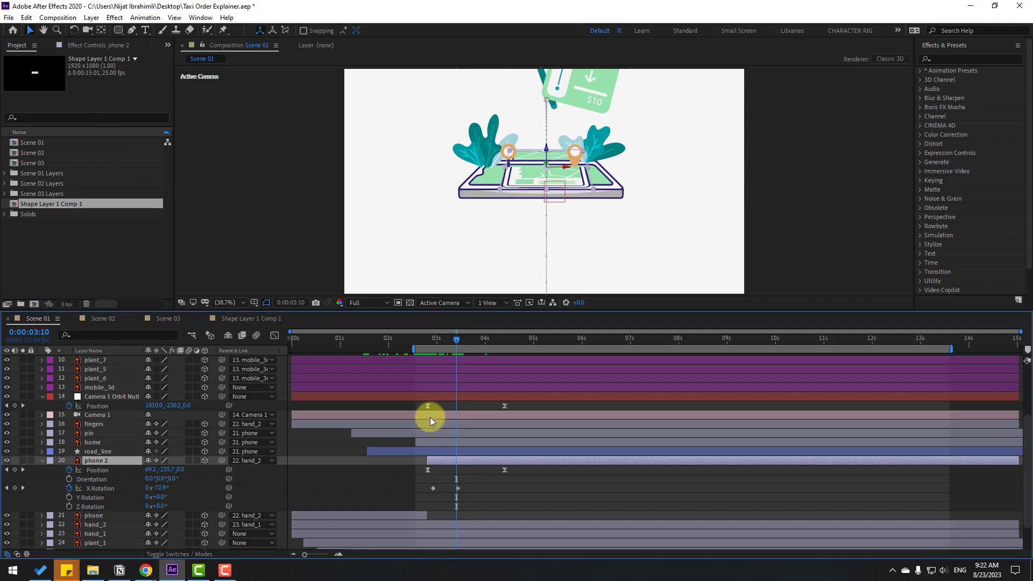
click(26, 17)
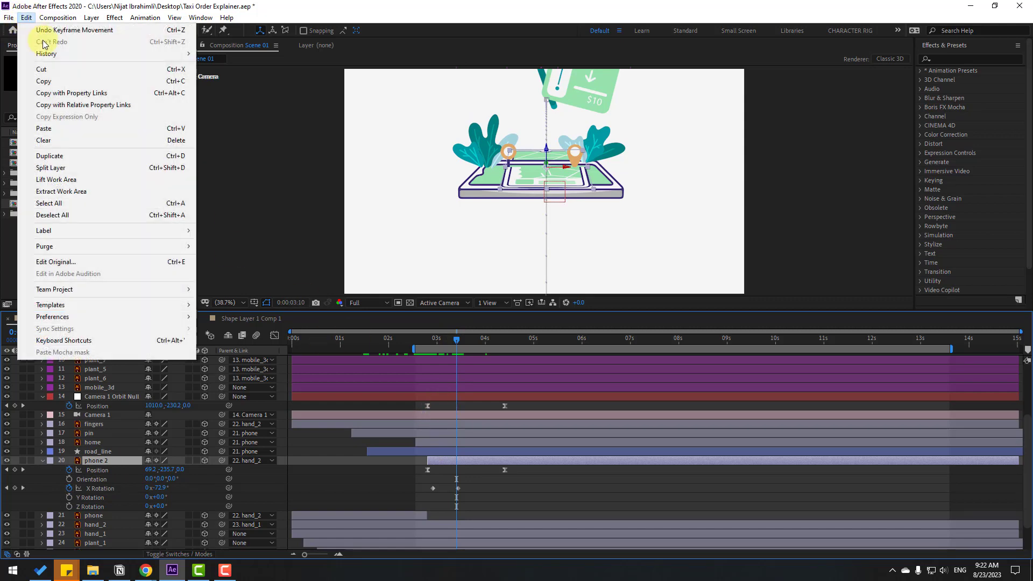
click(90, 179)
click(420, 338)
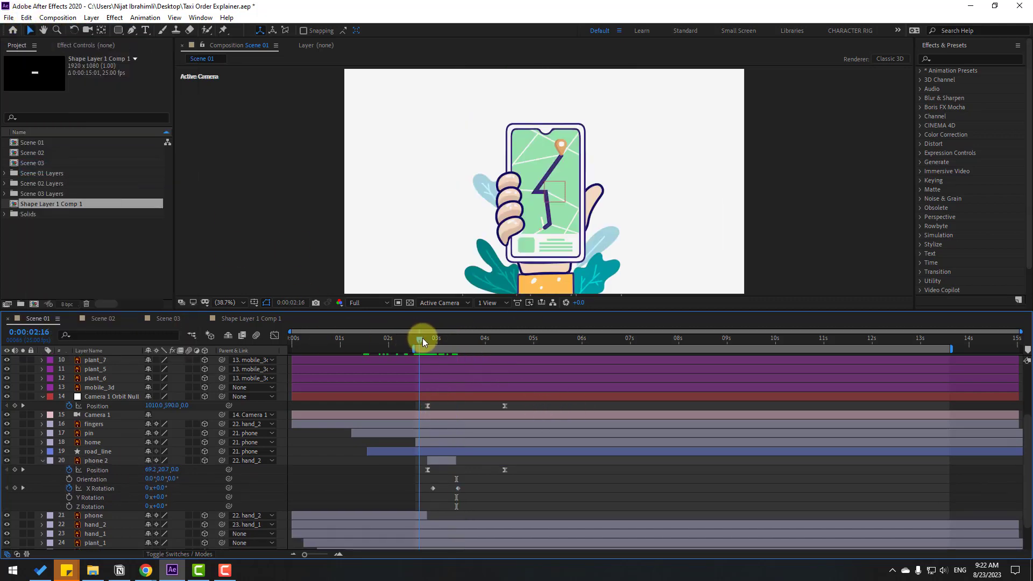
drag(422, 338, 457, 338)
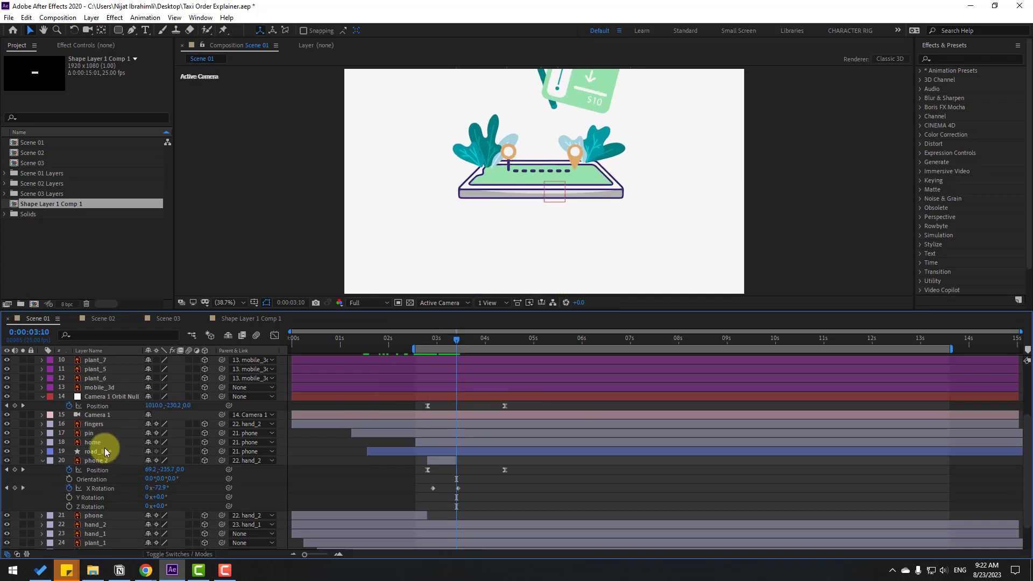
Shift the mobile_3d layer to start at 0:00:03:10, preview the phone transition, and save the project.
click(98, 387)
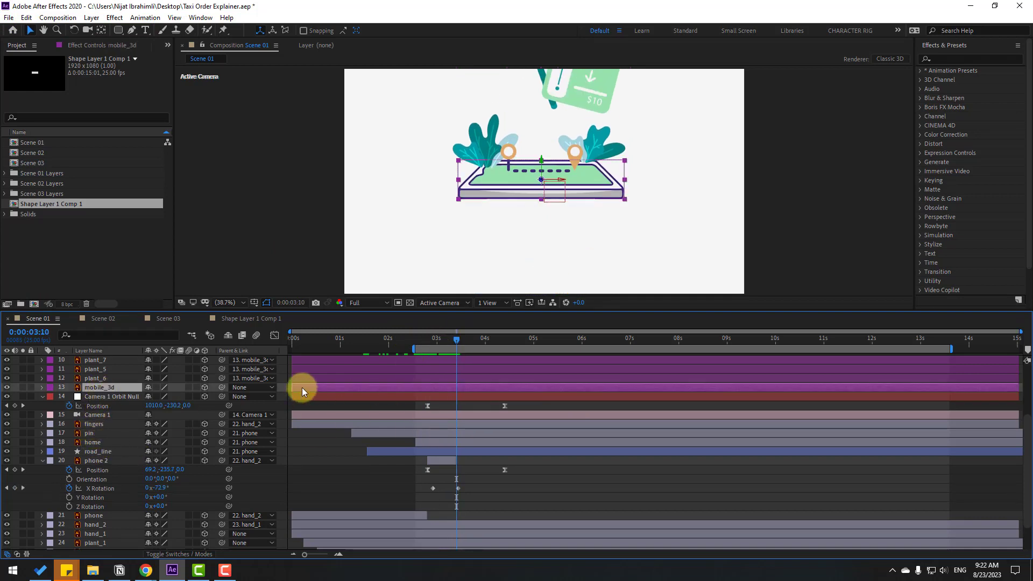
drag(302, 387, 466, 387)
mouse_move(445, 338)
mouse_down()
mouse_move(463, 340)
mouse_move(453, 341)
mouse_up()
key(space)
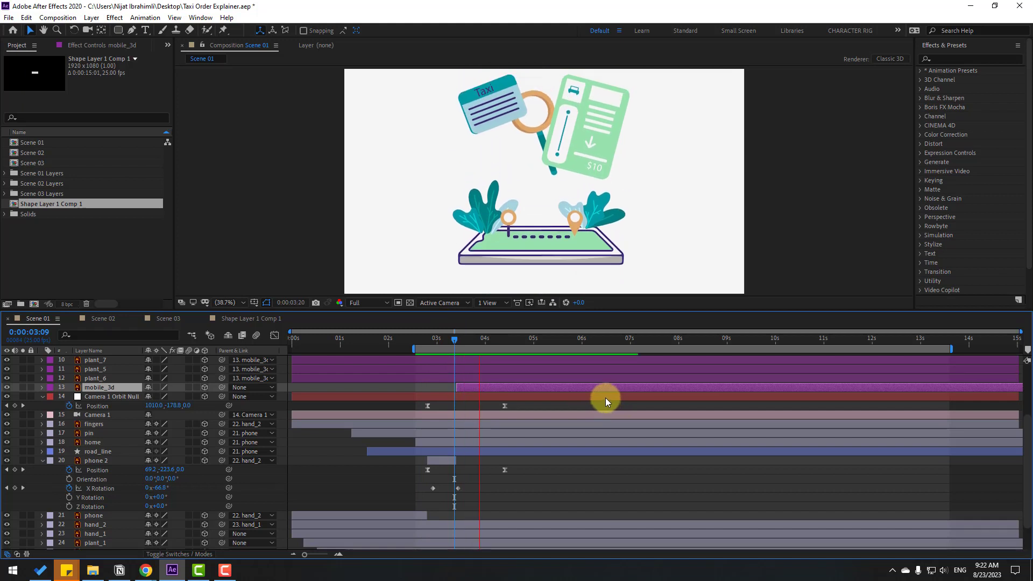
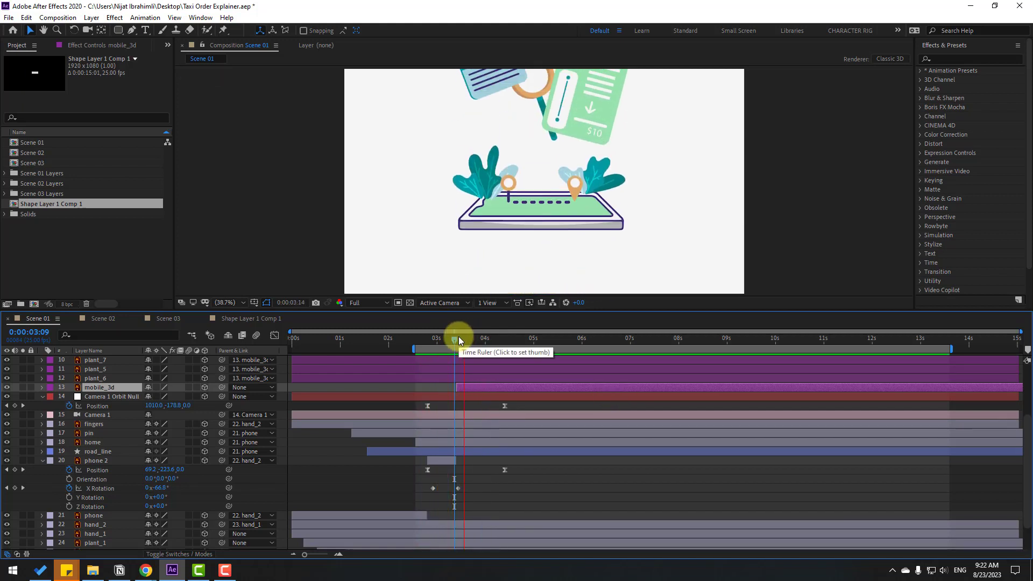
drag(452, 340, 509, 340)
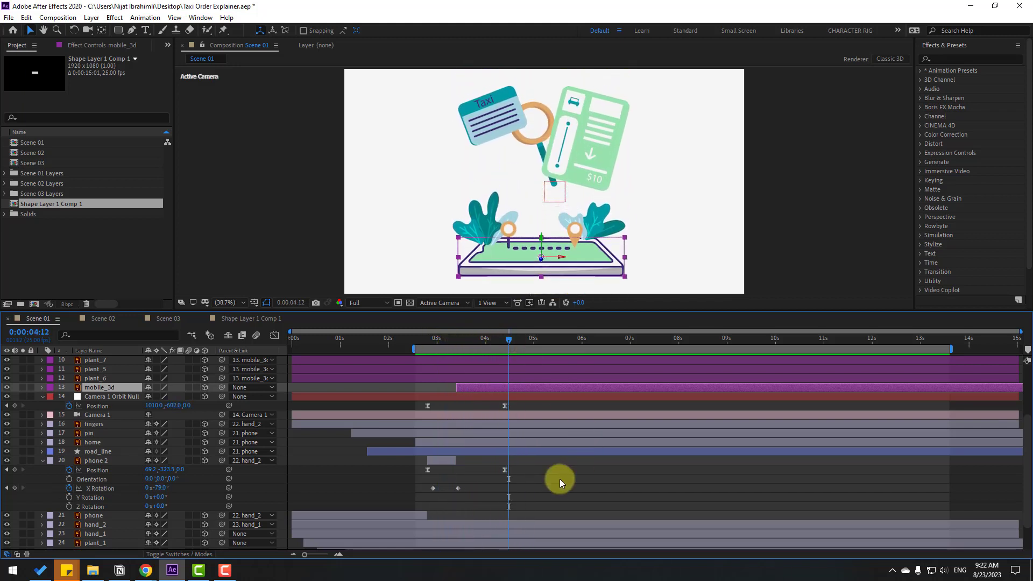
click(560, 479)
key(ctrl+s)
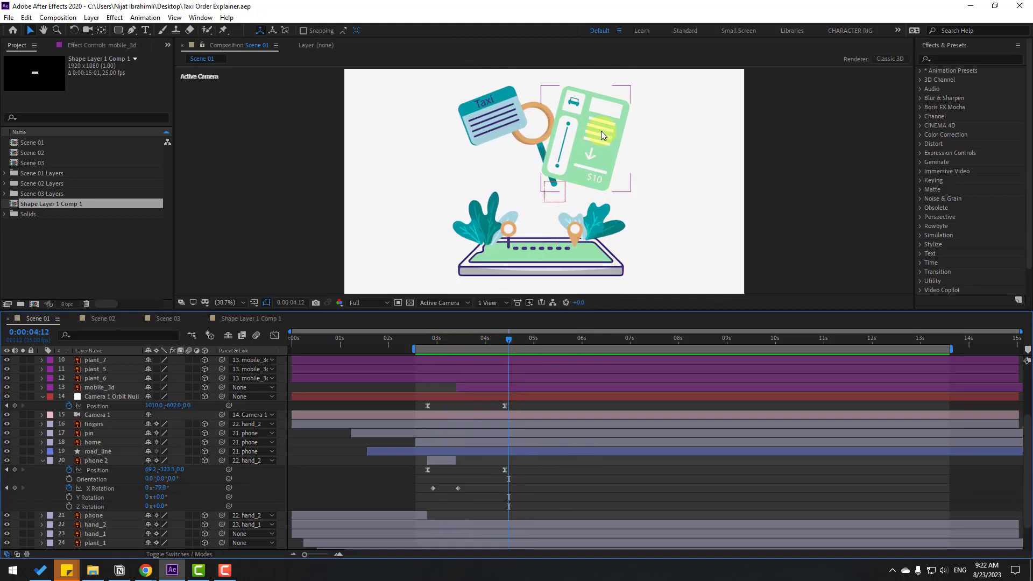
Reveal the card layer's Position and keyframe it at 0:00:03:13, lowered over the flat phone at 502.5, 57.2, 0.0.
click(601, 135)
scroll(151, 413, up, 3)
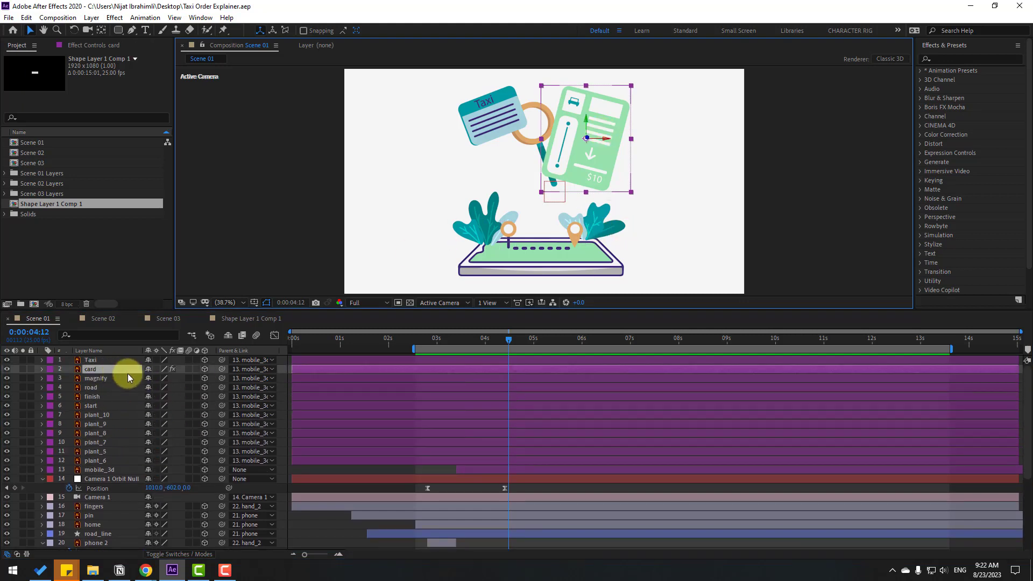
key(p)
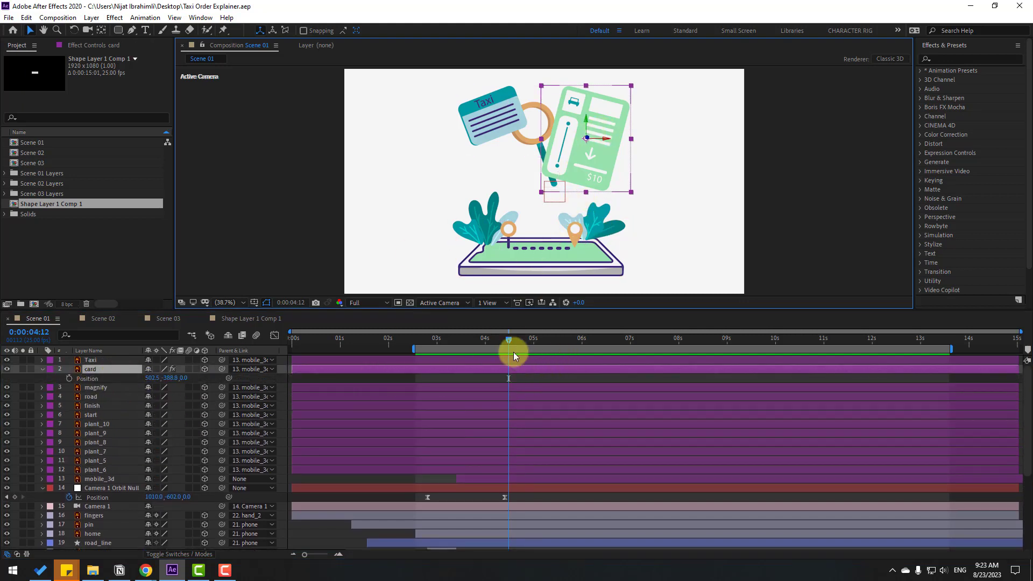
drag(508, 340, 462, 344)
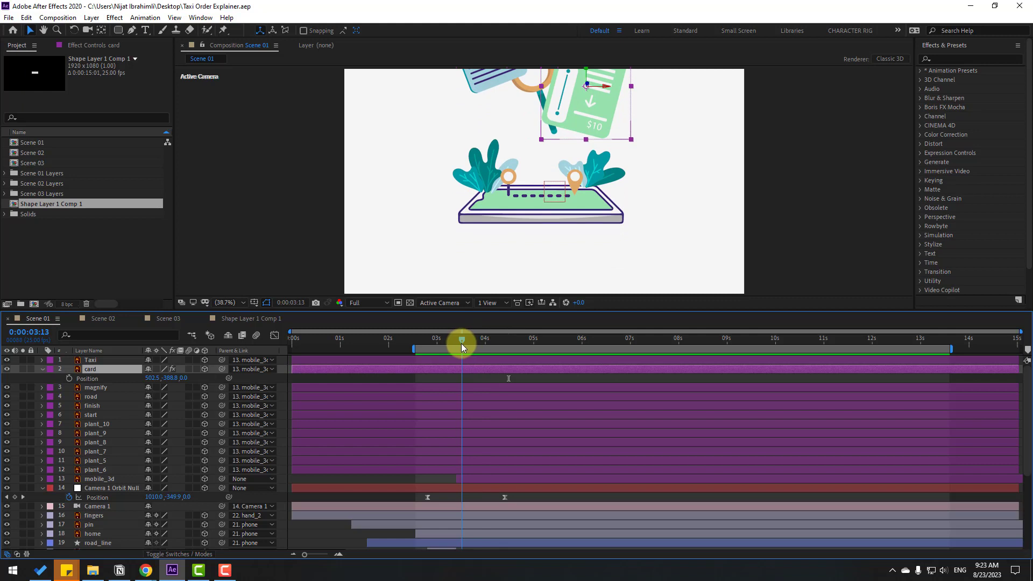
drag(171, 378, 460, 343)
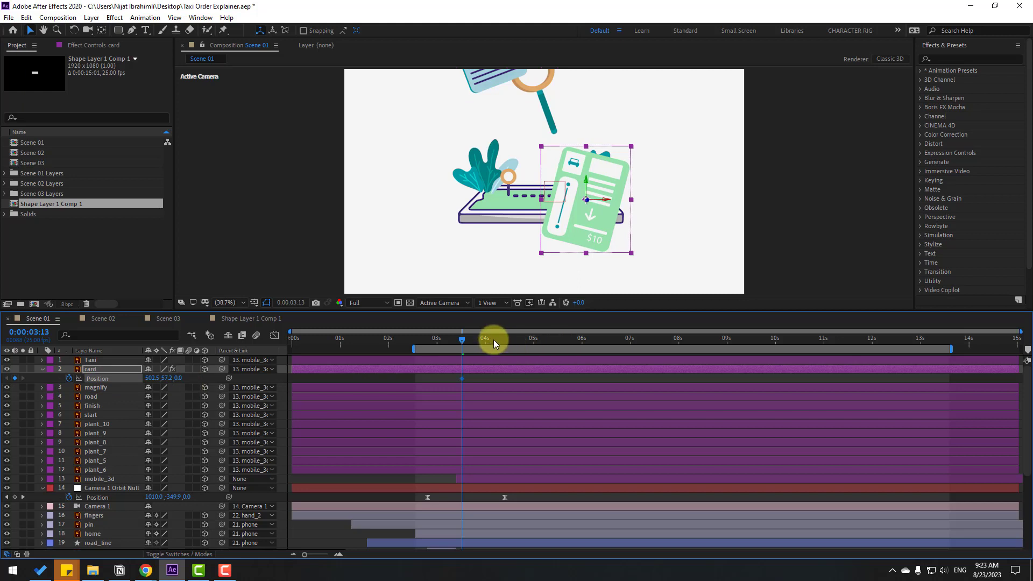
Keyframe the card's Position at 0:00:03:23, raised above the phone to 502.5, -345.8, 0.0, and preview the rise.
key(shift+Page_Down)
drag(167, 377, 11, 377)
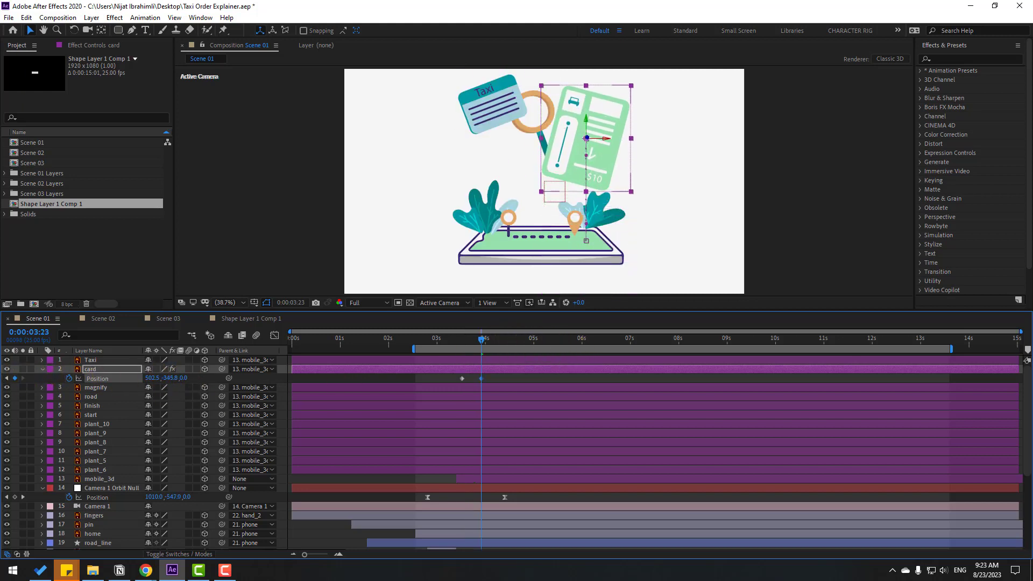
click(508, 376)
key(space)
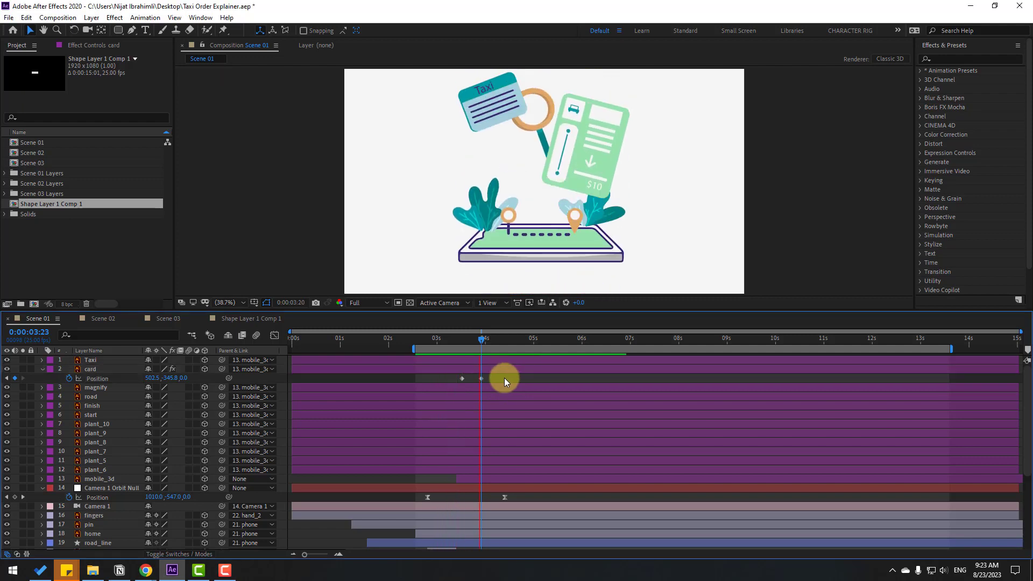
key(space)
key(space)
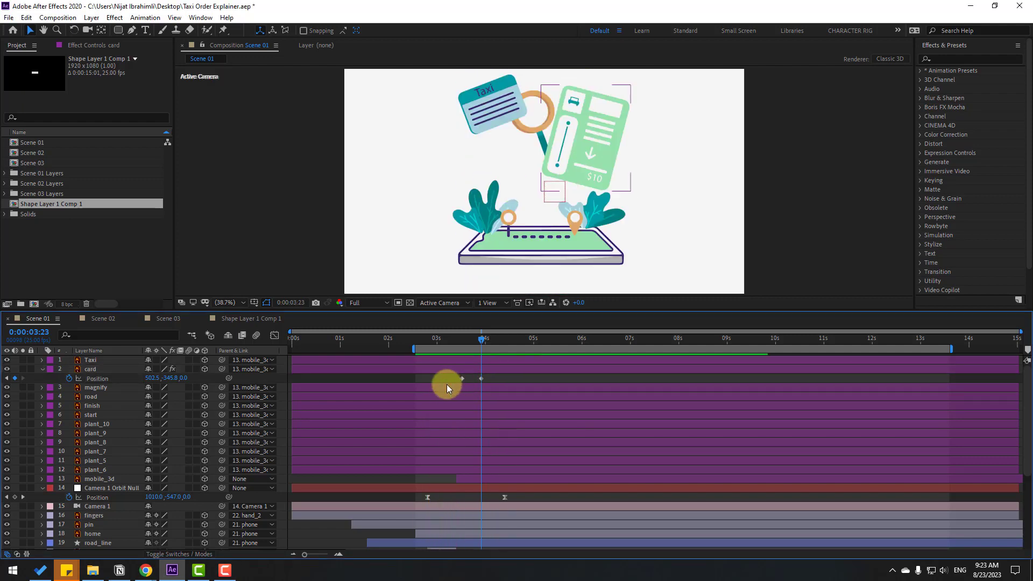
Apply Easy Ease to the card's Position keyframes and make the card layer start at 0:00:03:13.
click(462, 379)
right_click(462, 379)
mouse_move(549, 515)
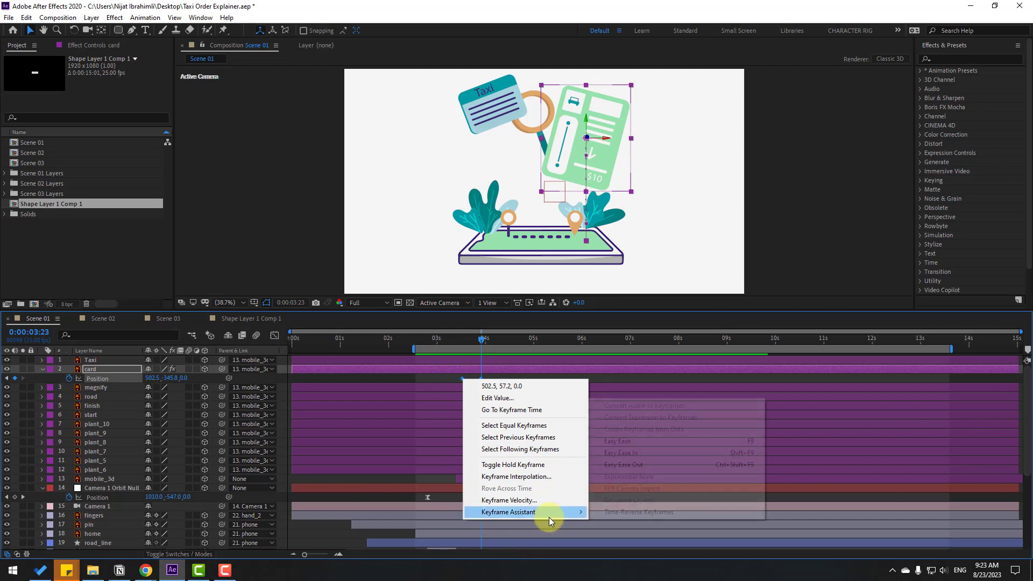
click(618, 441)
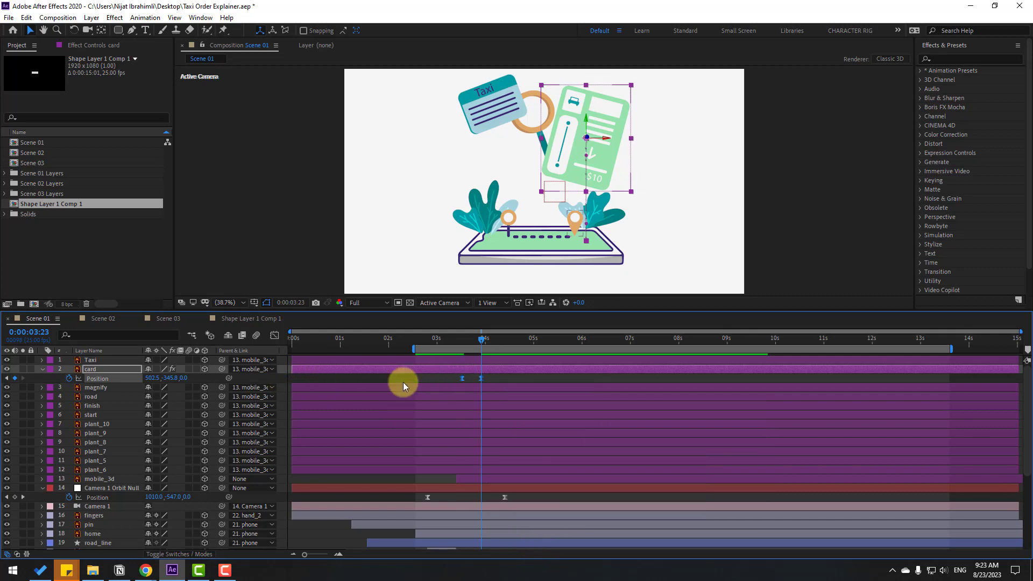
drag(459, 379, 505, 370)
drag(451, 340, 475, 368)
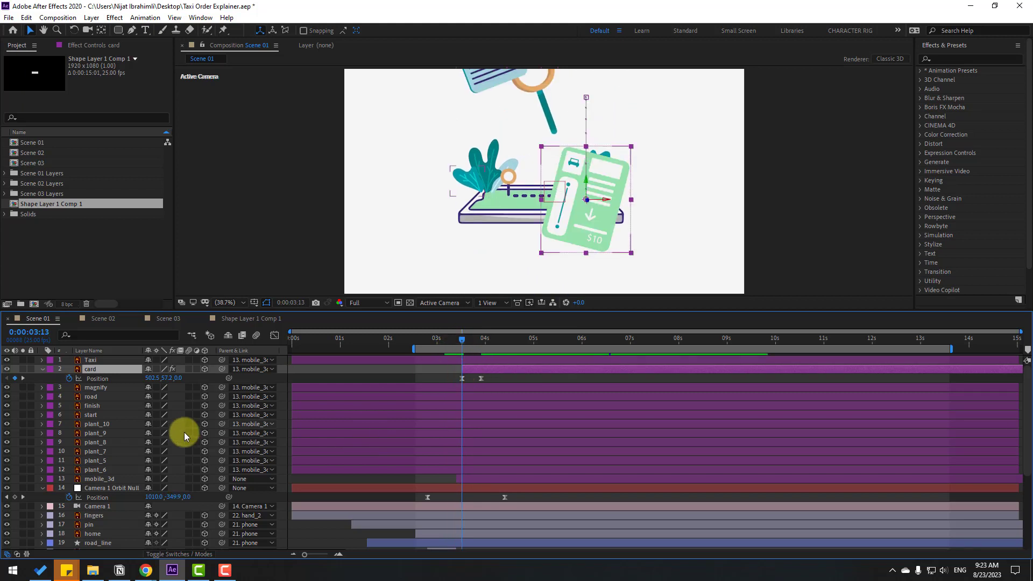
Reveal the card's Scale and keyframe it at 0% at 0:00:03:13 and 100% at 0:00:03:19.
key(shift+s)
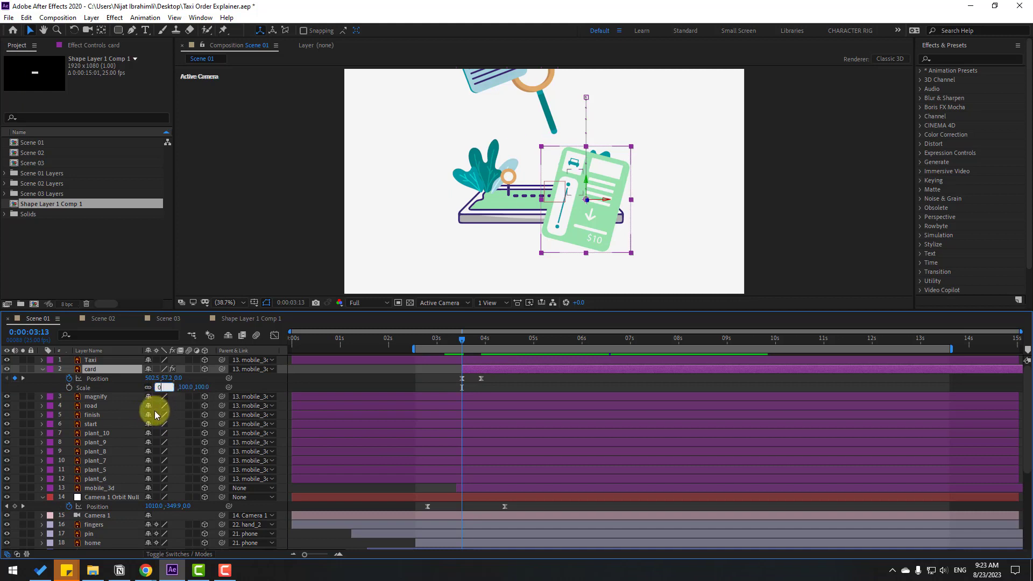
key(Return)
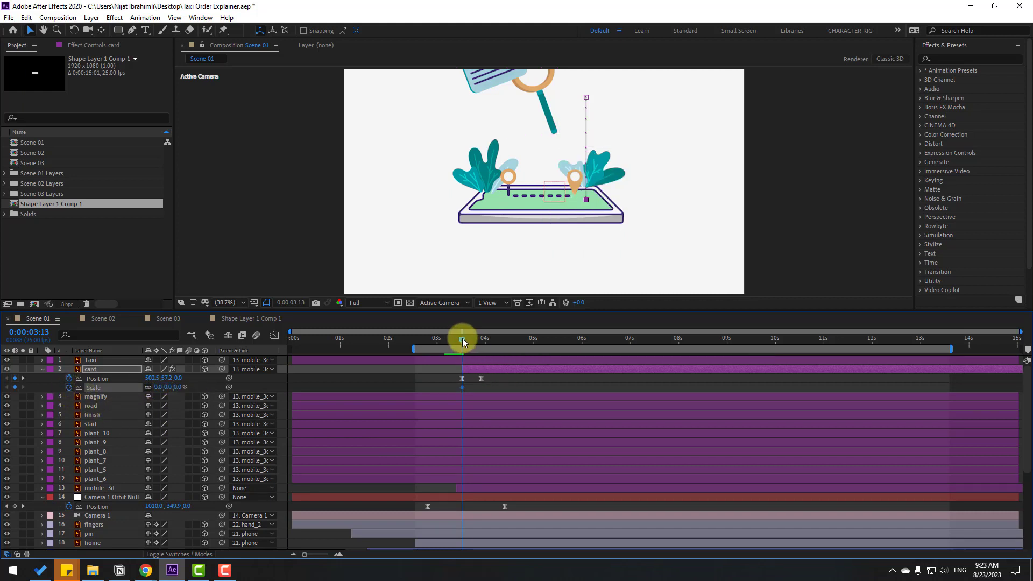
drag(462, 338, 473, 337)
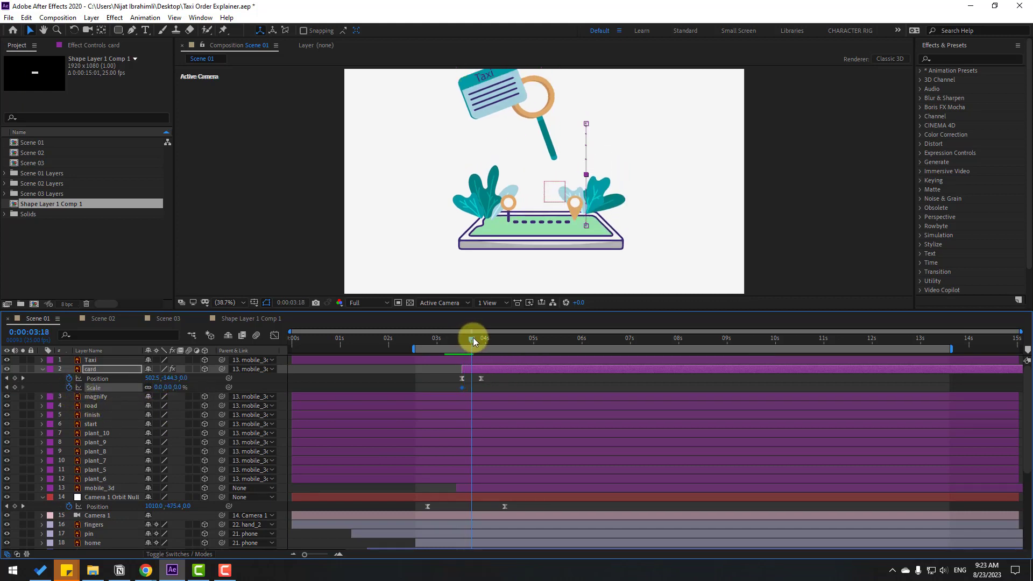
click(160, 387)
text(100)
key(Return)
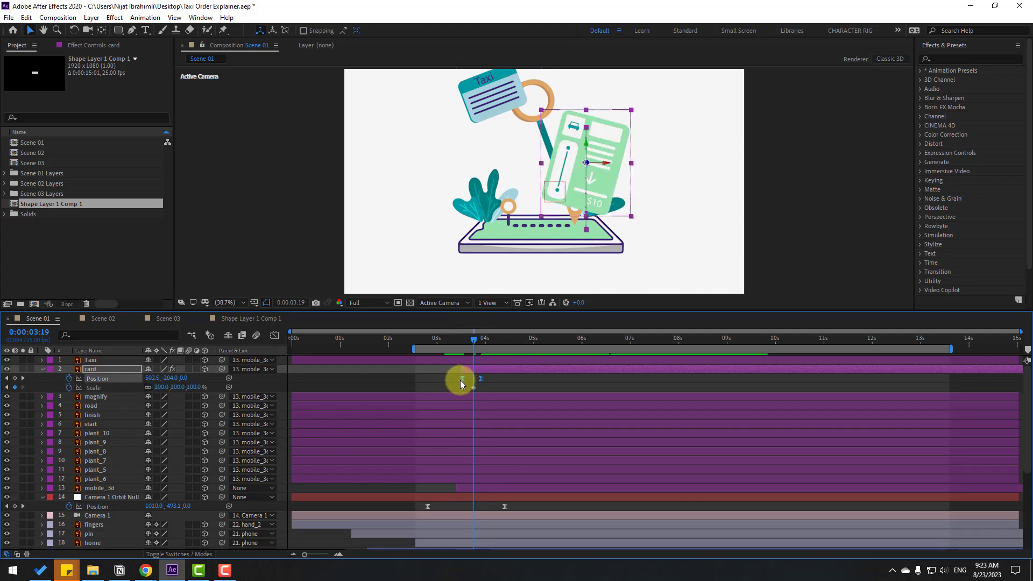
Shift the card's Position keyframes to 0:00:03:15 and about 0:00:04:09, and apply Easy Ease to its Scale keyframes.
drag(462, 379, 502, 380)
key(space)
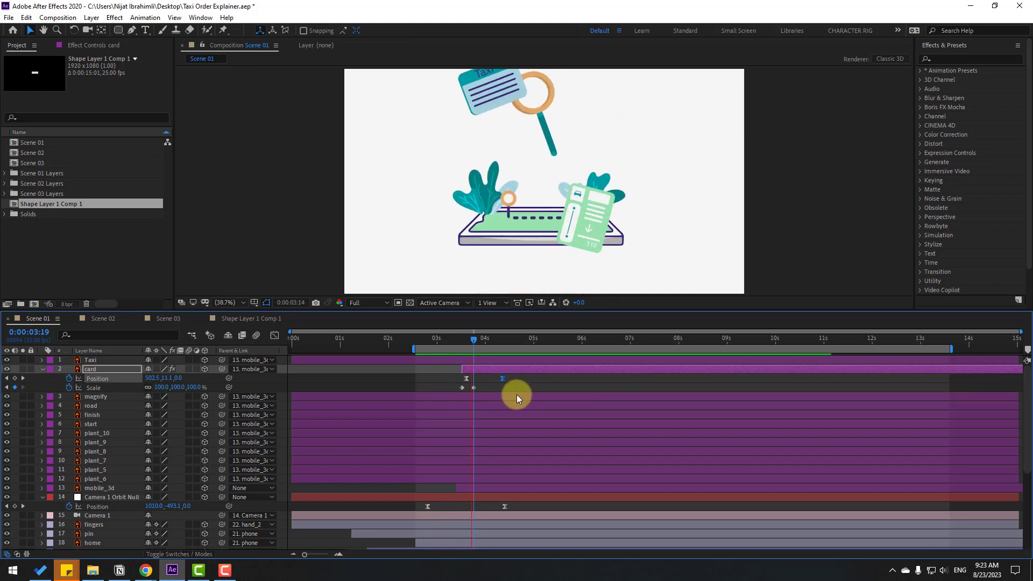
mouse_move(457, 340)
mouse_down()
mouse_move(483, 341)
mouse_move(461, 341)
mouse_up()
click(462, 388)
right_click(463, 389)
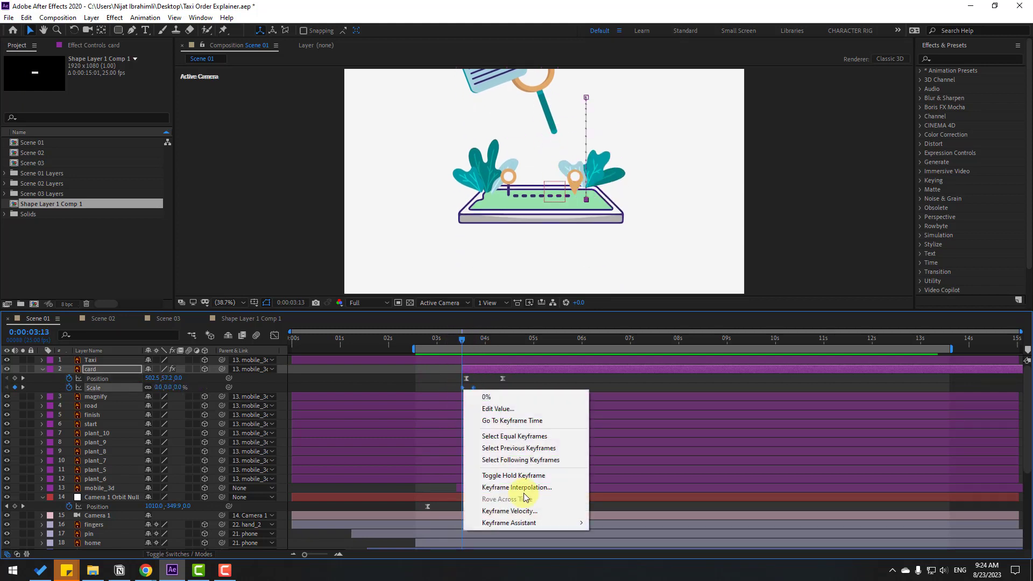
click(619, 452)
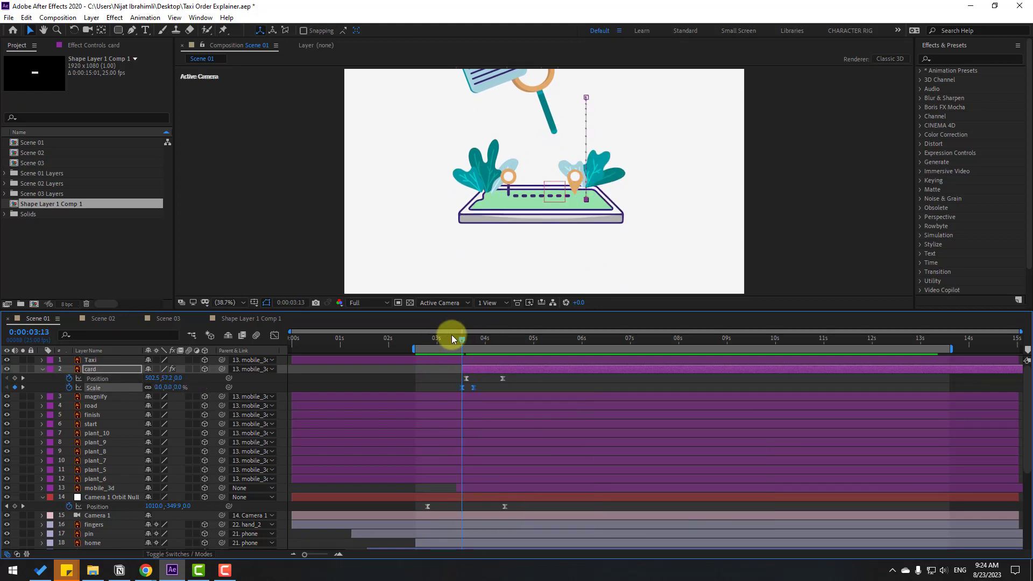
Reshape the card's Position speed curve in the Graph Editor to peak early and ease out slowly, and preview the motion.
drag(466, 337, 494, 387)
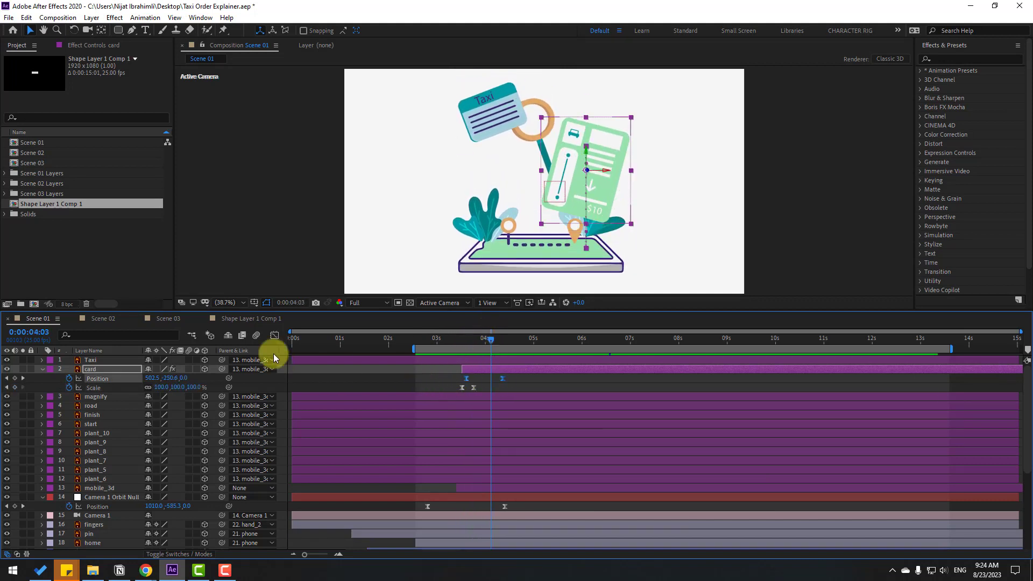
click(274, 336)
key(equal)
key(equal)
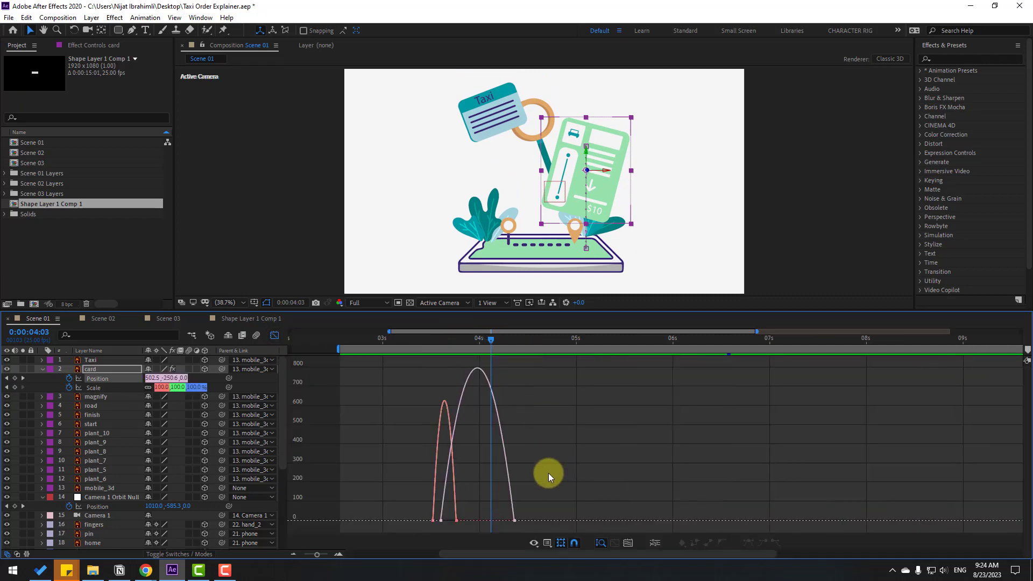
click(390, 521)
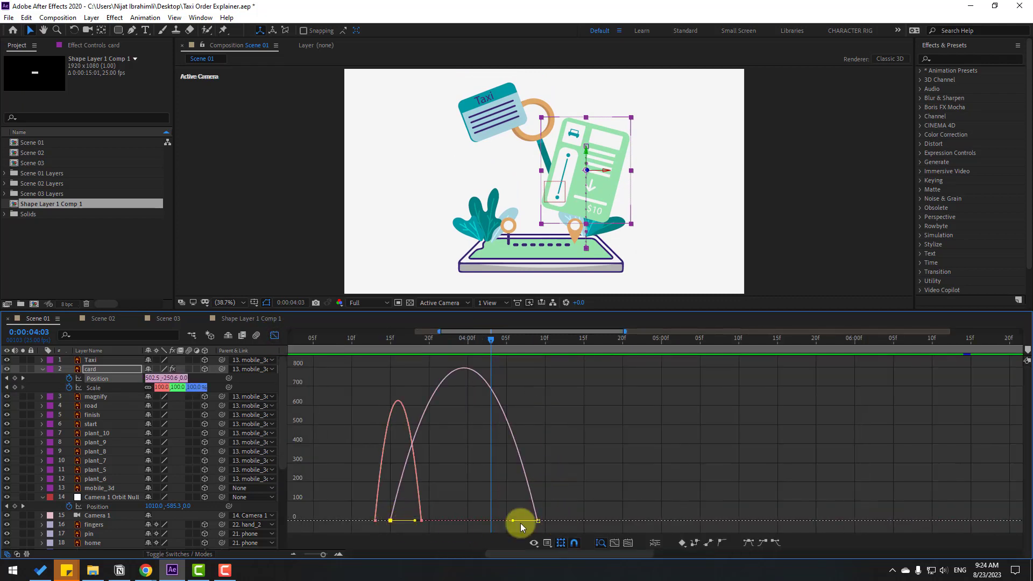
drag(513, 521, 476, 521)
key(minus)
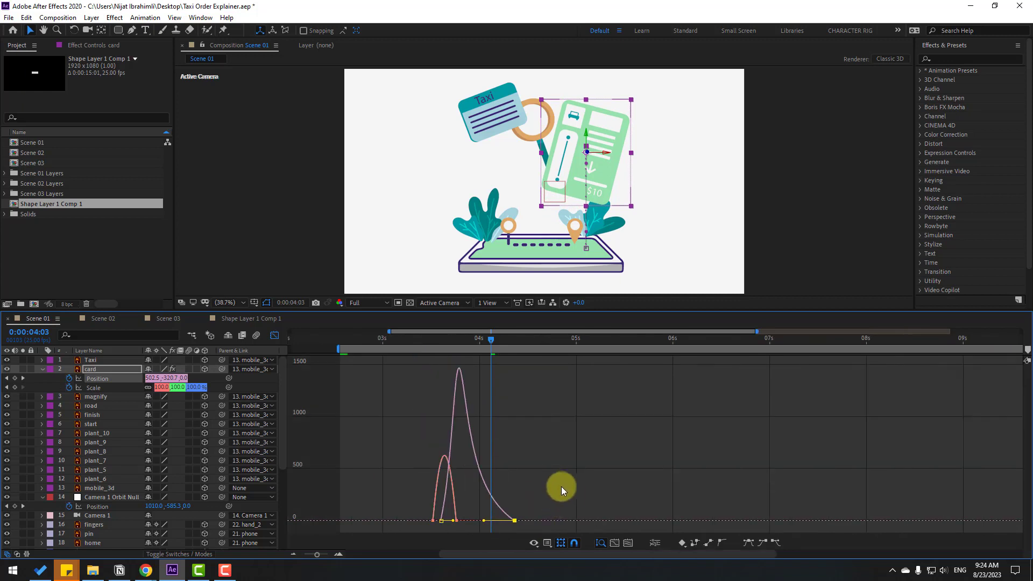
key(space)
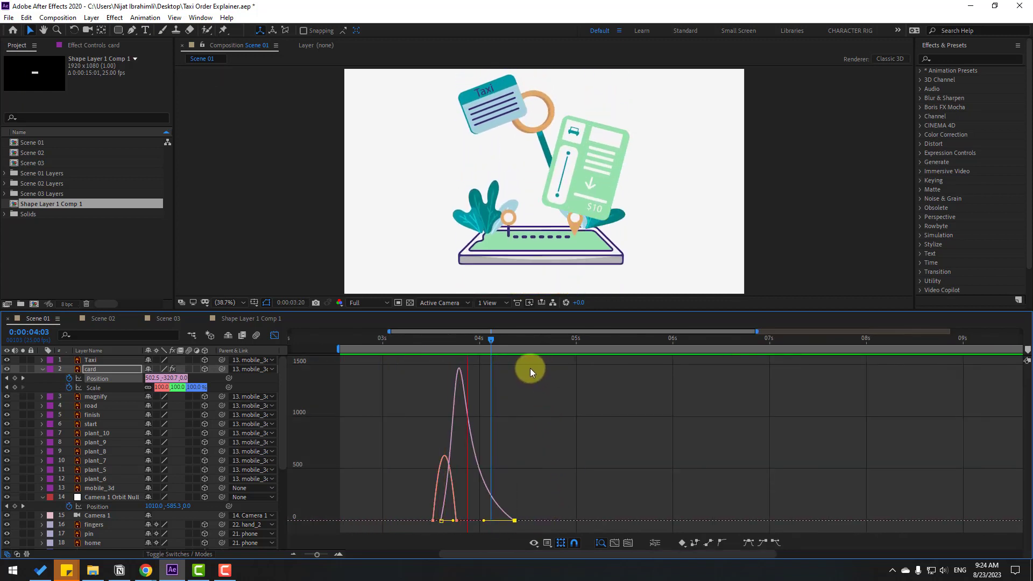
key(space)
drag(408, 338, 441, 338)
click(275, 336)
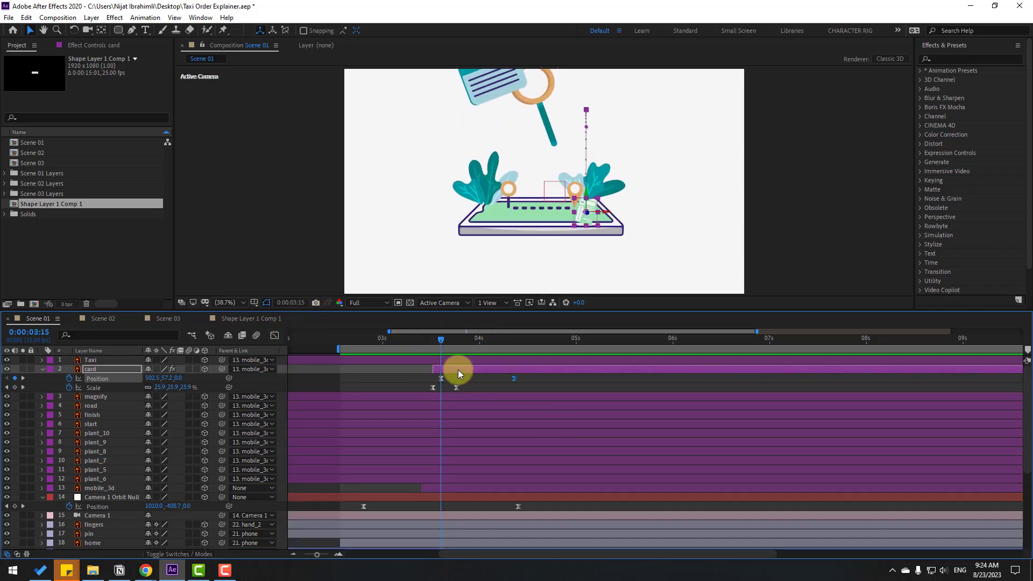
Shift the card layer with its keyframes earlier to start at 0:00:03:09 and preview its entrance.
drag(463, 370, 449, 369)
drag(402, 344, 445, 345)
key(space)
Reveal the card's rotation properties and set a Z Rotation keyframe of 0° at 0:00:03:09.
key(shift+r)
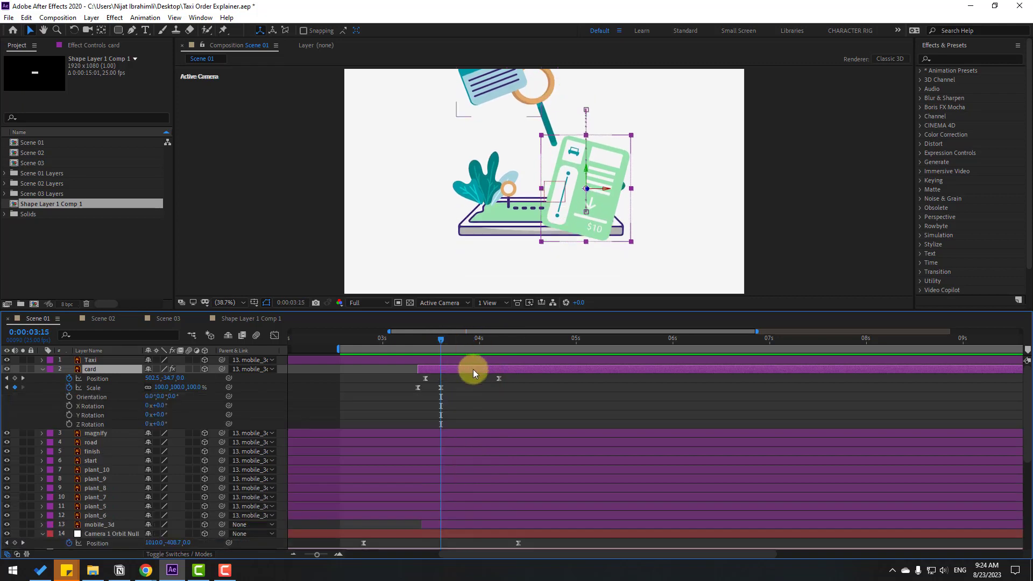
drag(433, 338, 417, 338)
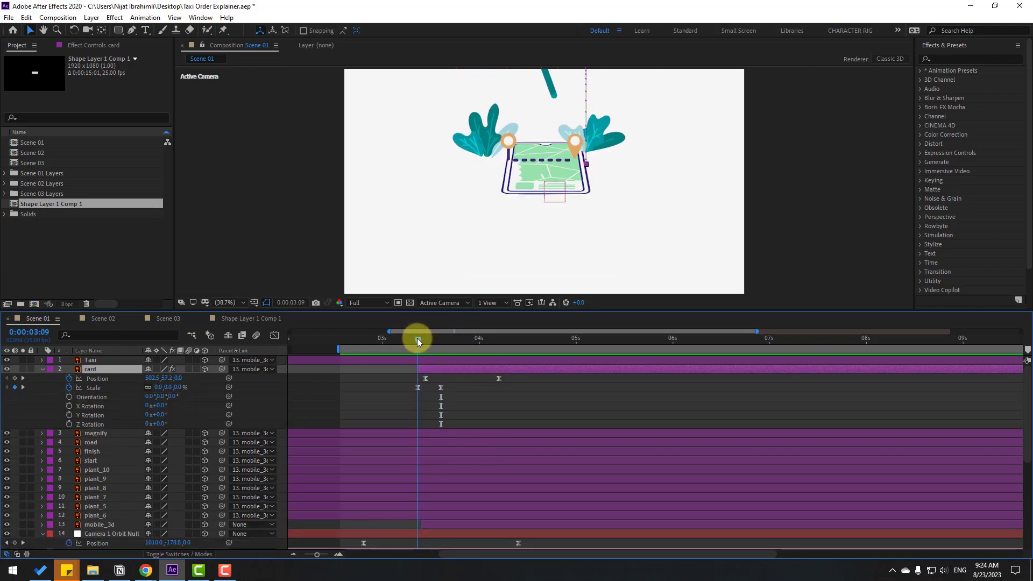
click(68, 425)
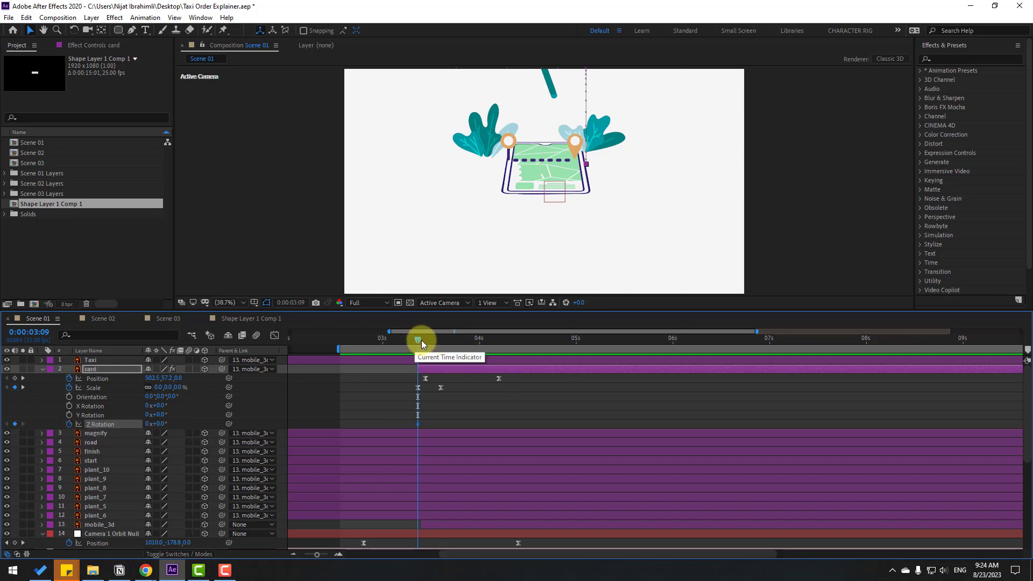
Add alternating -18° and 0° Z Rotation keyframes to the card every 10 frames from 0:00:03:19 to 0:00:05:09.
key(shift+Page_Down)
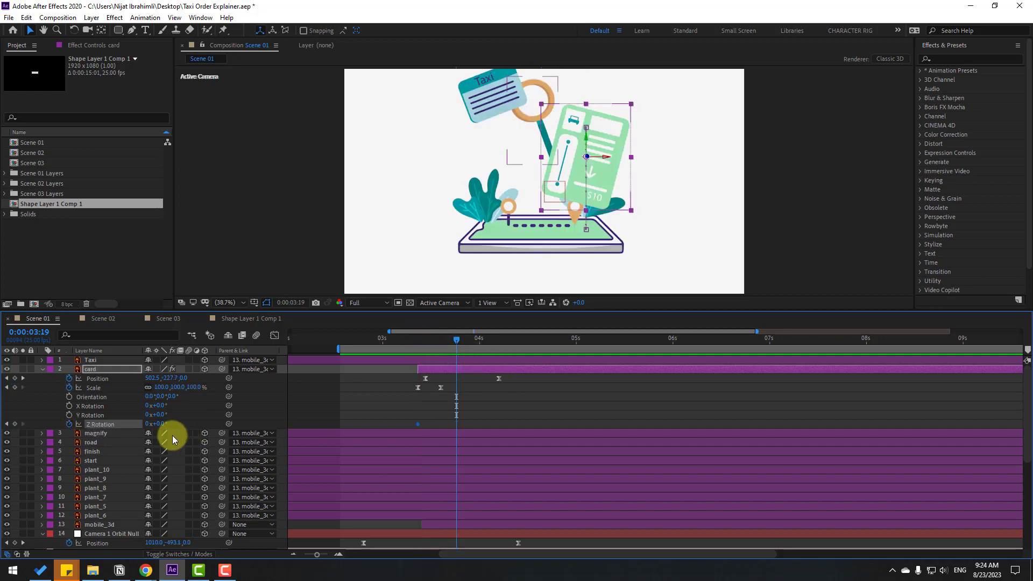
mouse_move(162, 426)
mouse_down()
mouse_move(157, 420)
mouse_move(159, 431)
mouse_move(170, 427)
mouse_move(154, 426)
mouse_up()
key(shift+Page_Down)
key(shift+Page_Down)
key(shift+Page_Down)
key(shift+Page_Down)
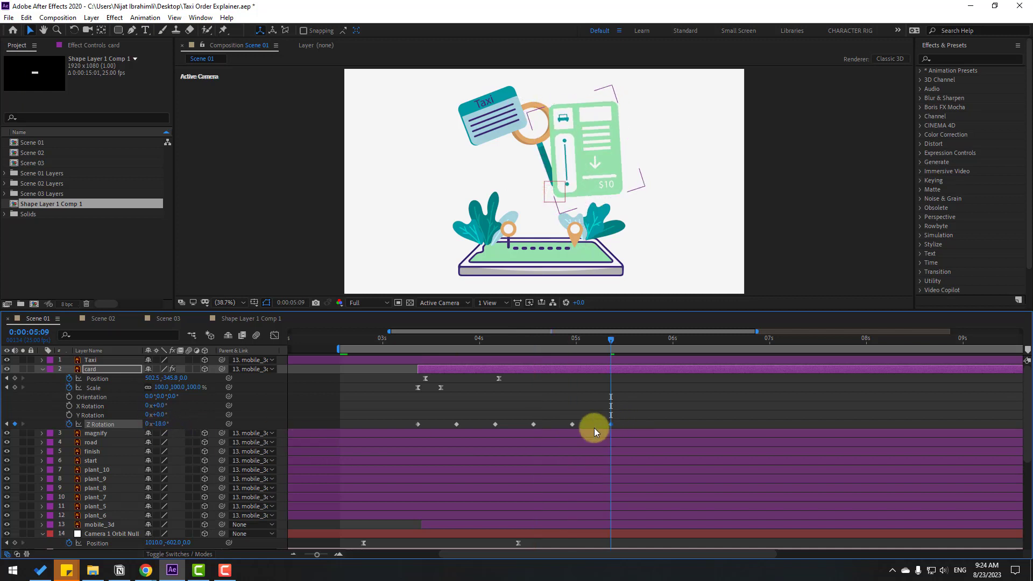
Apply Easy Ease to all of the card's Z Rotation keyframes and preview the swing.
drag(594, 428, 418, 426)
right_click(418, 425)
mouse_move(508, 418)
click(563, 452)
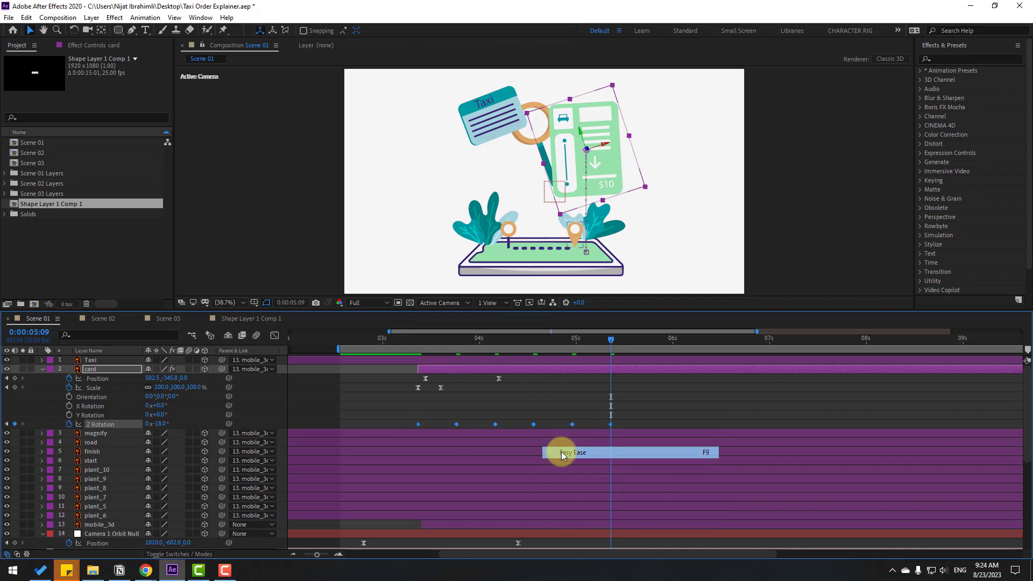
key(space)
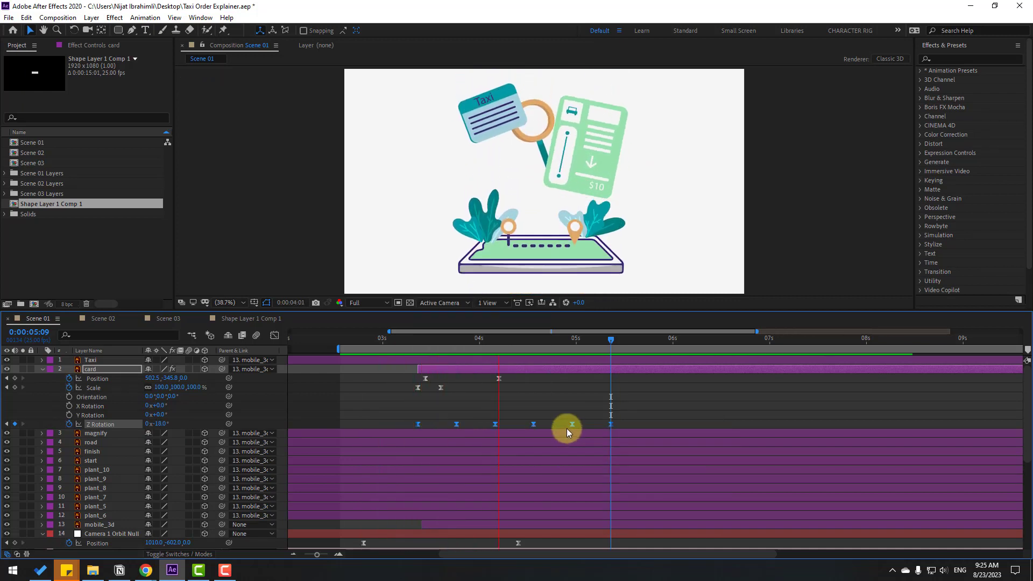
Stretch the card's Z Rotation keyframes proportionally so the last one lands at about 0:00:06:10, and preview the slower swing.
click(621, 422)
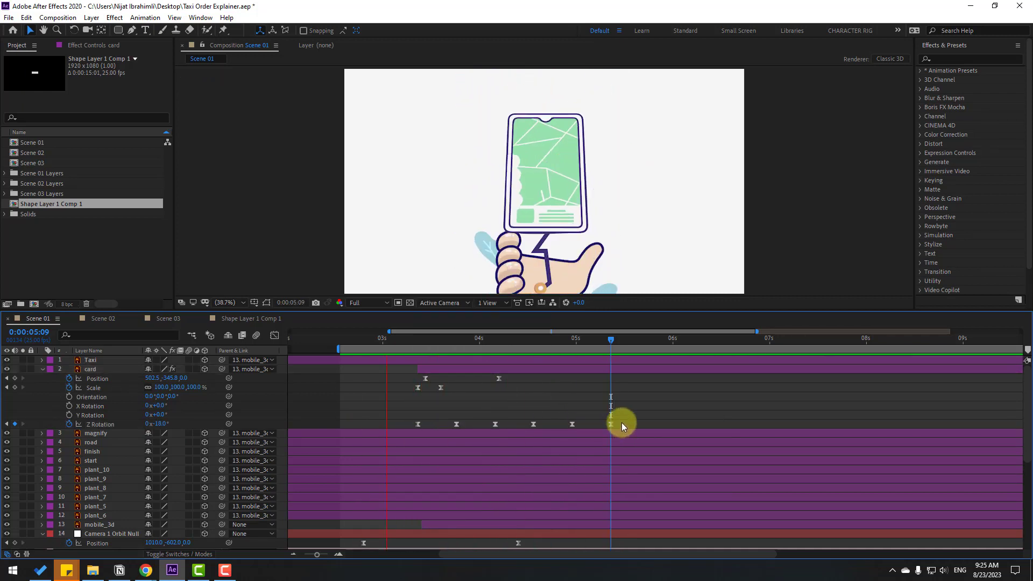
drag(626, 418, 396, 428)
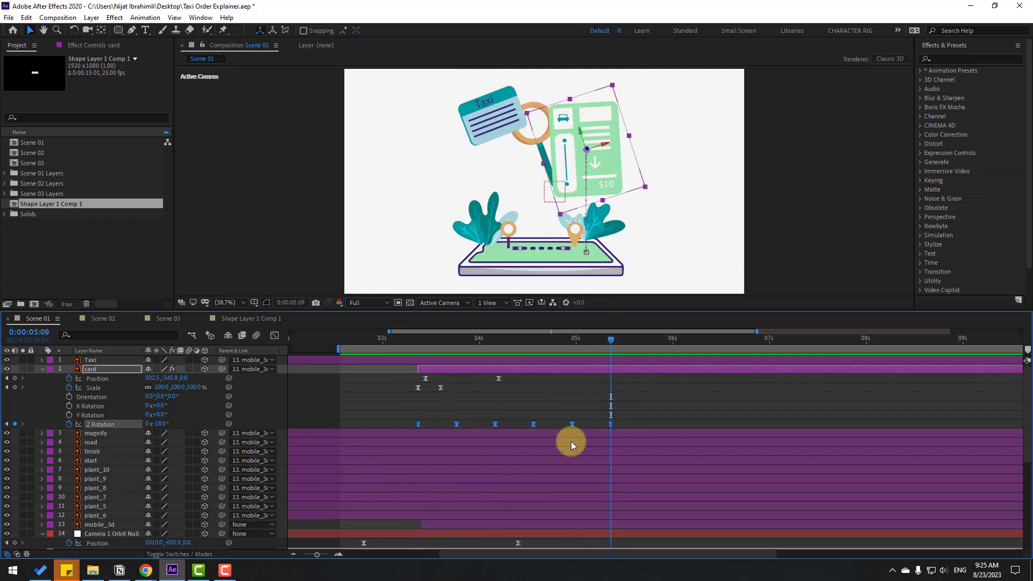
drag(610, 424, 711, 424)
key(space)
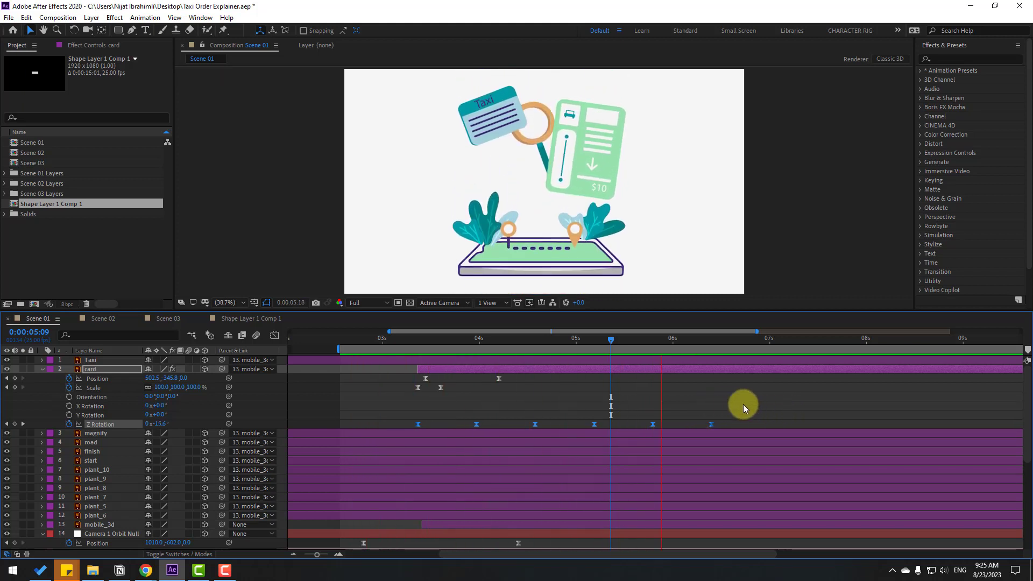
Shift the magnify layer to start at 0:00:03:08 and copy all of the card's keyframes onto it there.
click(420, 340)
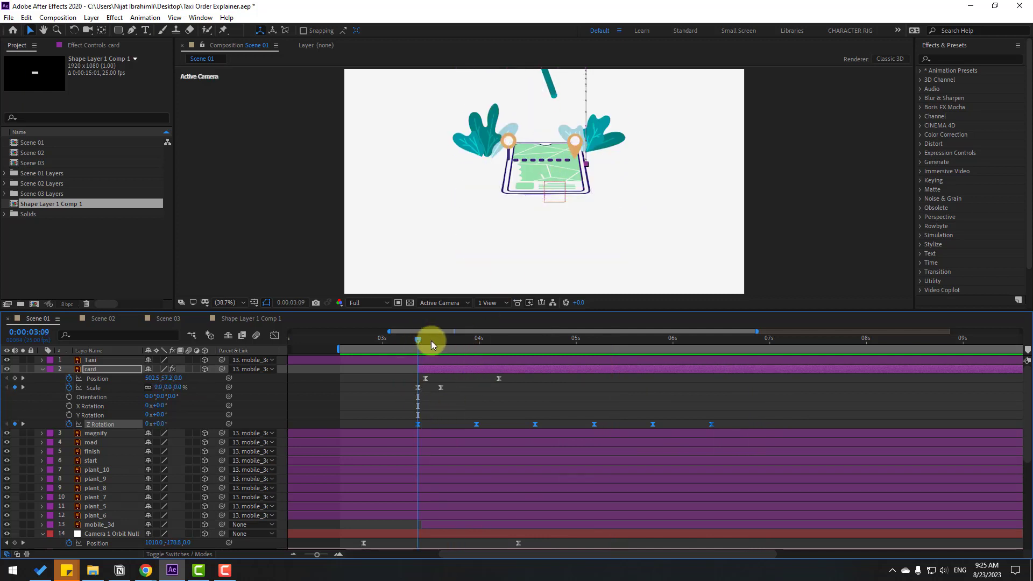
drag(431, 340, 545, 340)
drag(738, 421, 352, 373)
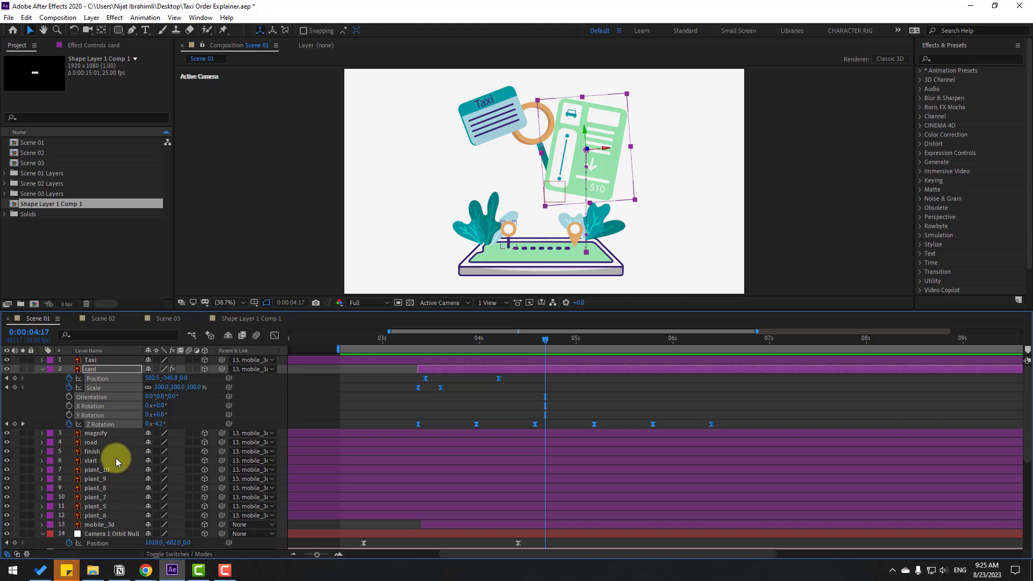
click(91, 433)
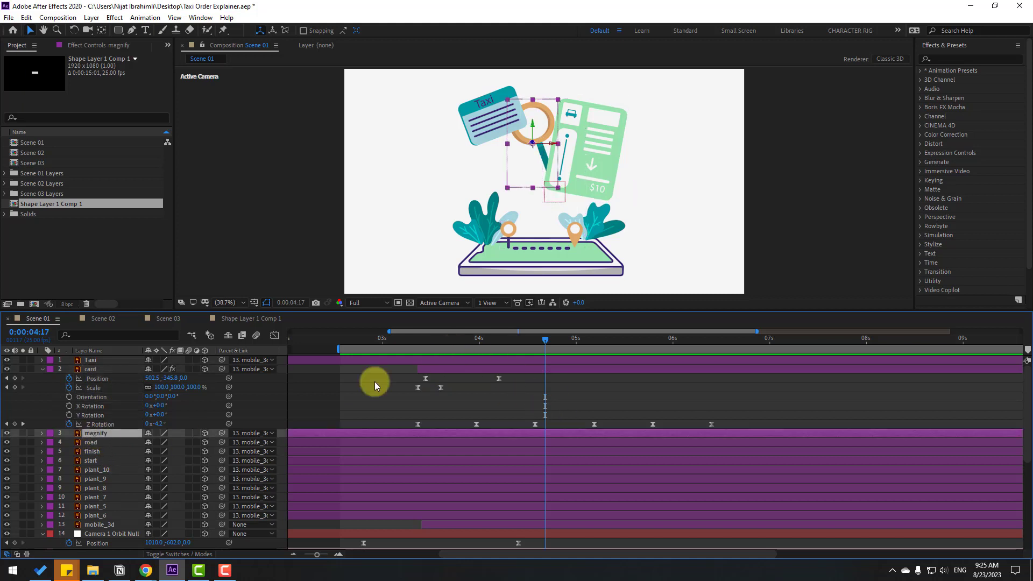
drag(619, 435, 621, 435)
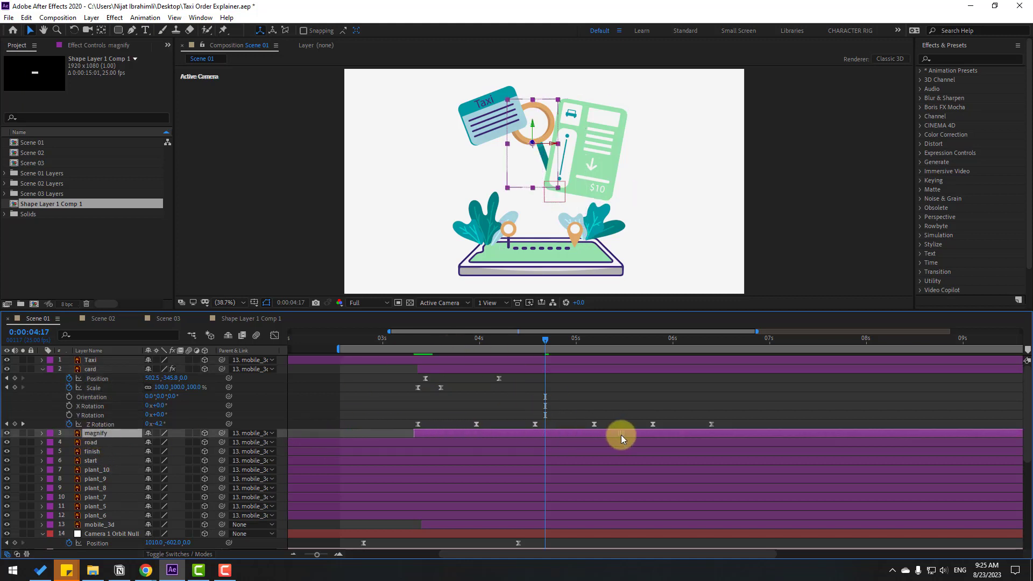
drag(436, 341, 413, 340)
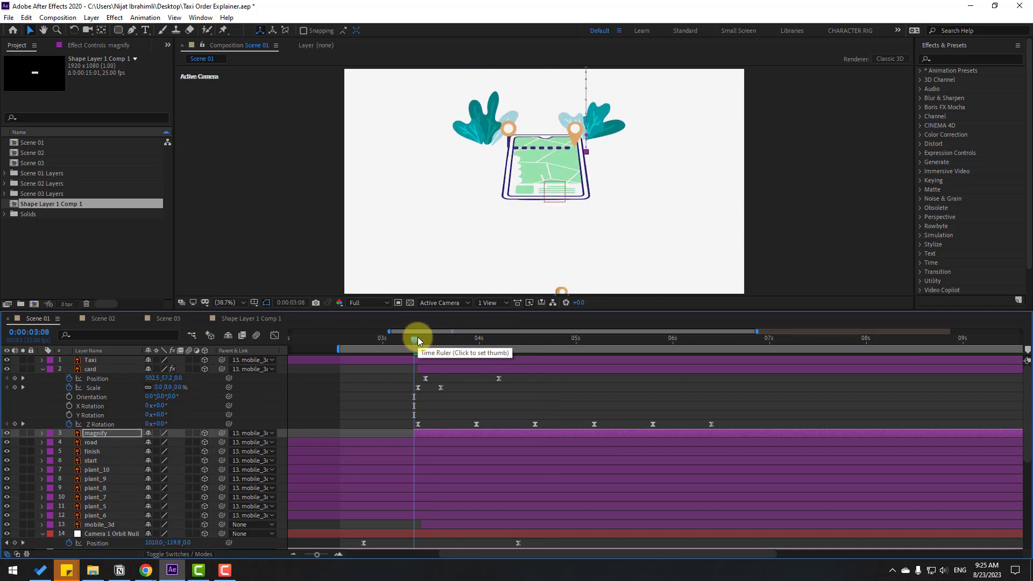
key(alt+shift+p)
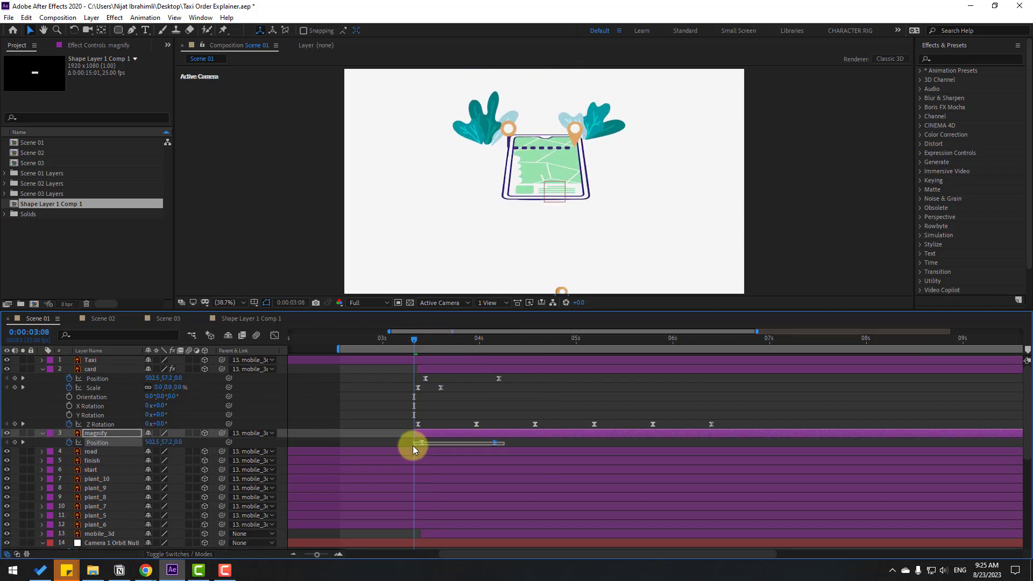
Set magnify's Position X to 252.5 on both keyframes, and move the 0:00:04:04 keyframe to about Y -423 and Z -29.
drag(421, 344, 495, 346)
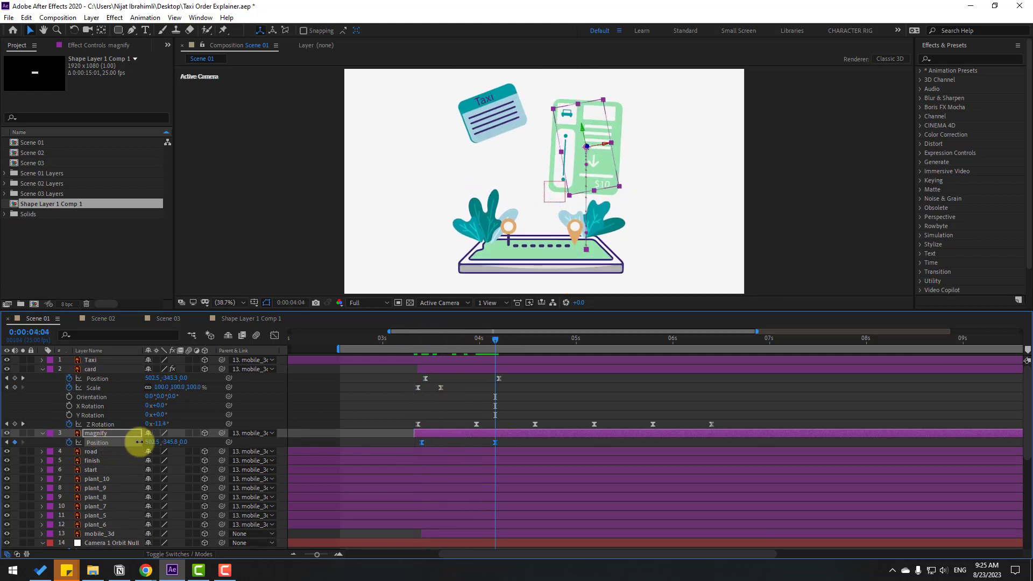
drag(139, 442, 169, 445)
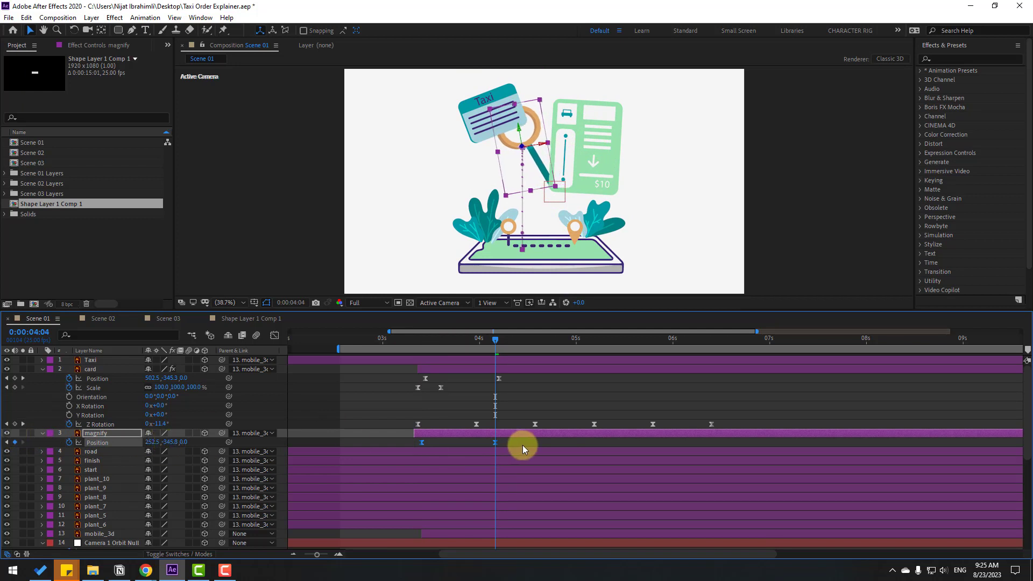
click(522, 445)
click(495, 443)
drag(168, 446, 127, 444)
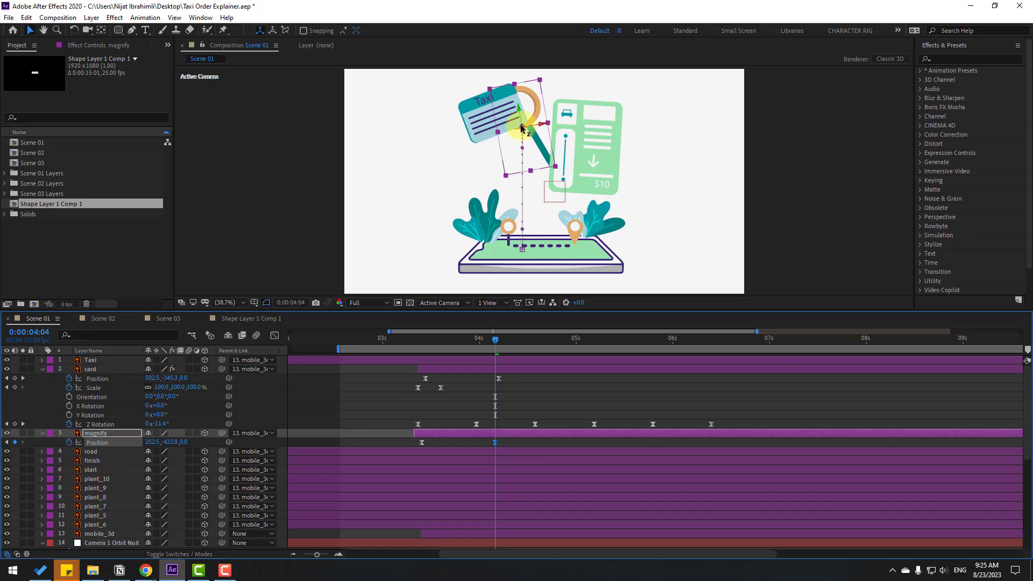
drag(521, 127, 460, 139)
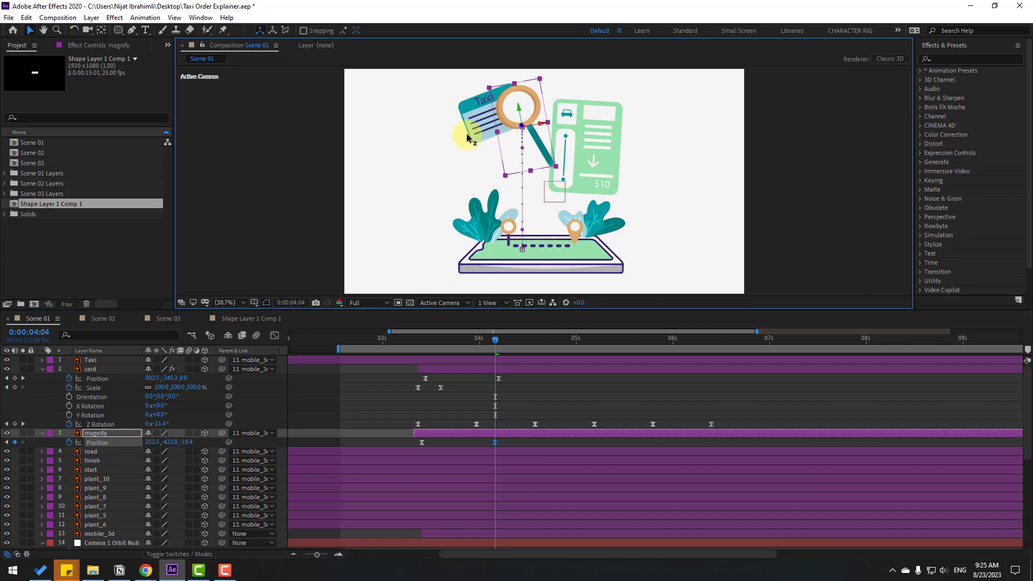
Reveal magnify's rotation properties, time-reverse its Z Rotation keyframes, and preview the opposing swing.
click(490, 340)
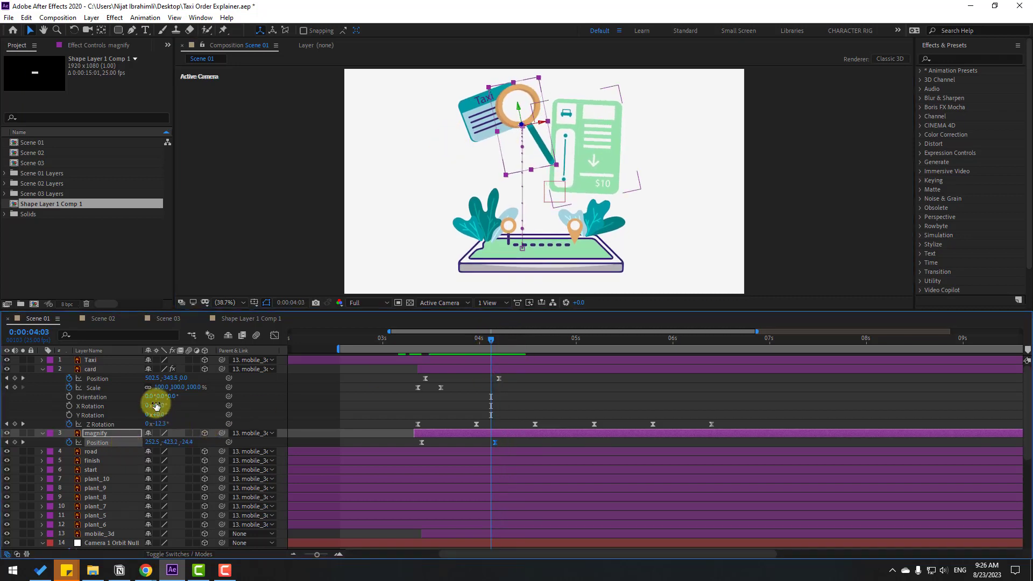
key(r)
drag(728, 469, 413, 475)
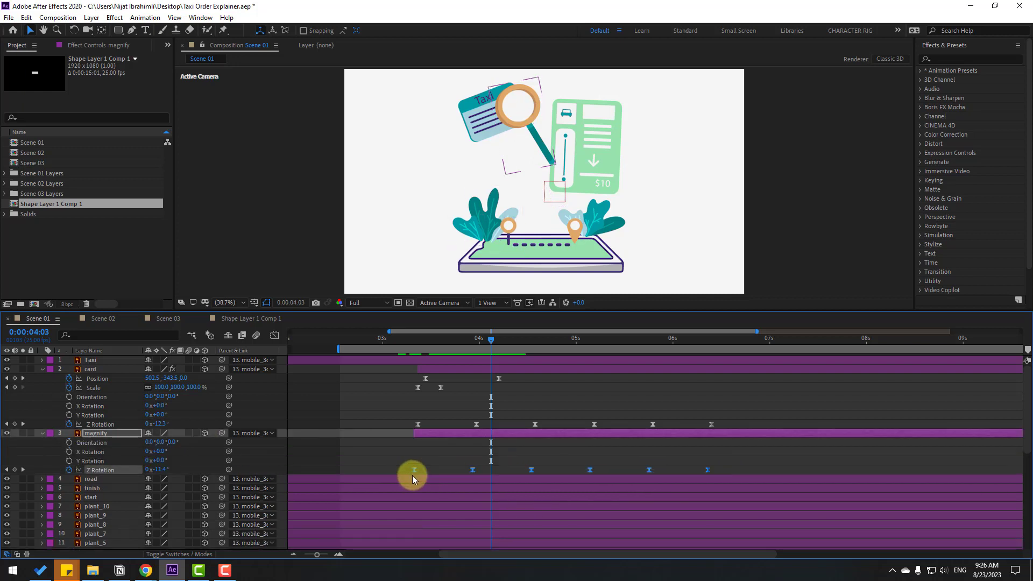
right_click(413, 471)
mouse_move(440, 463)
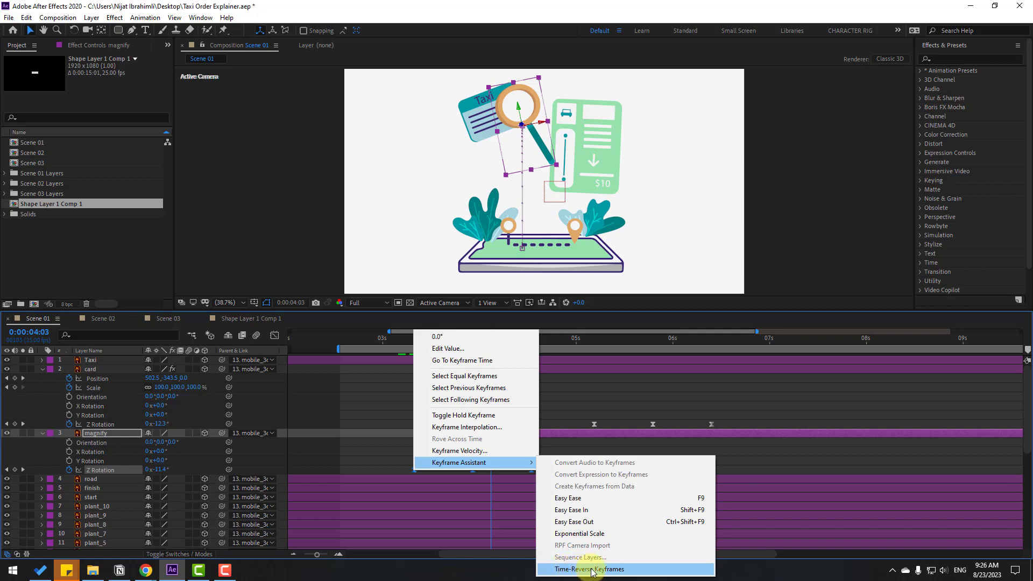
click(631, 572)
click(540, 396)
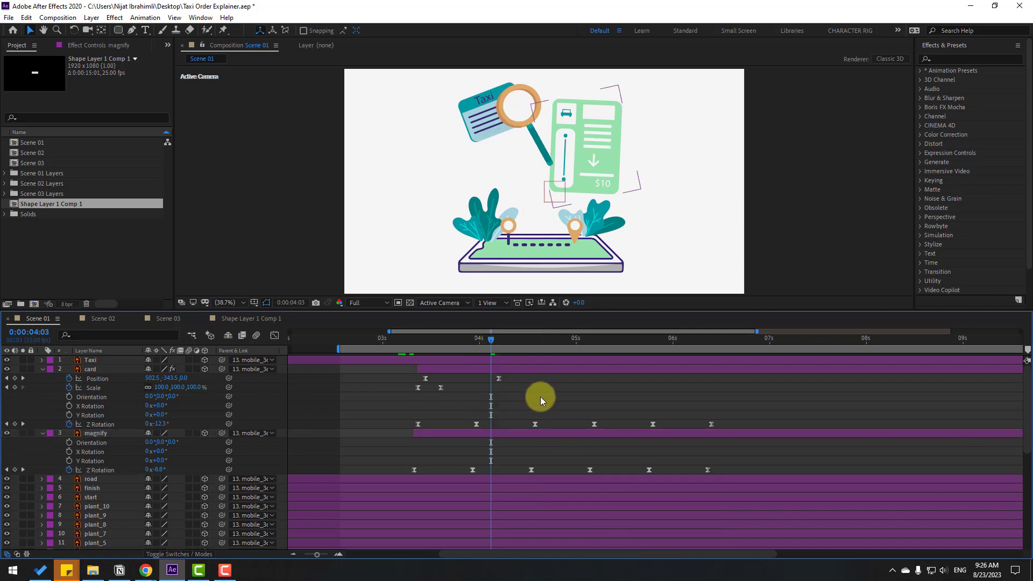
key(space)
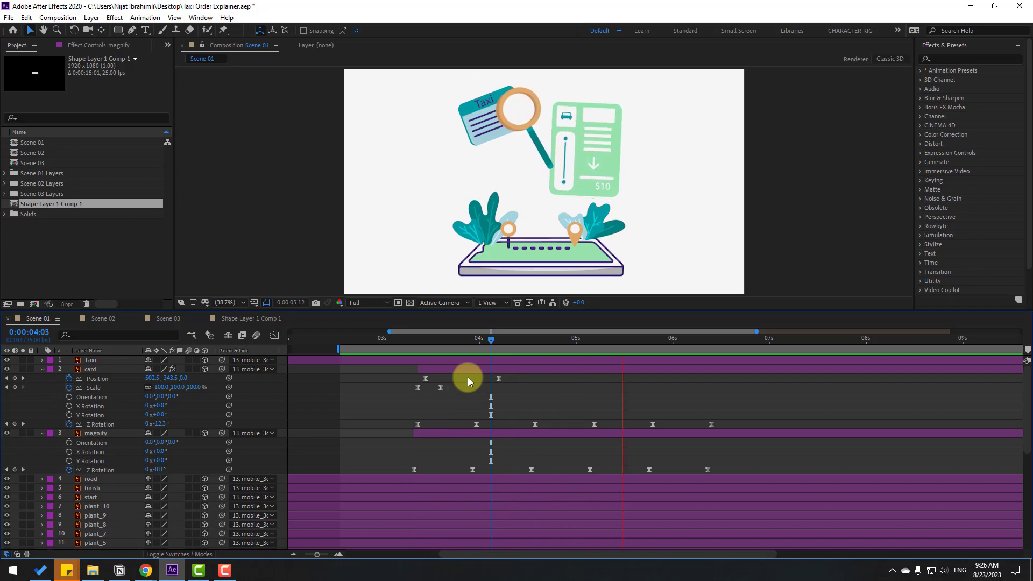
Shift magnify's Z Rotation keyframes later to start at about 0:00:03:15 and preview the motion.
click(421, 340)
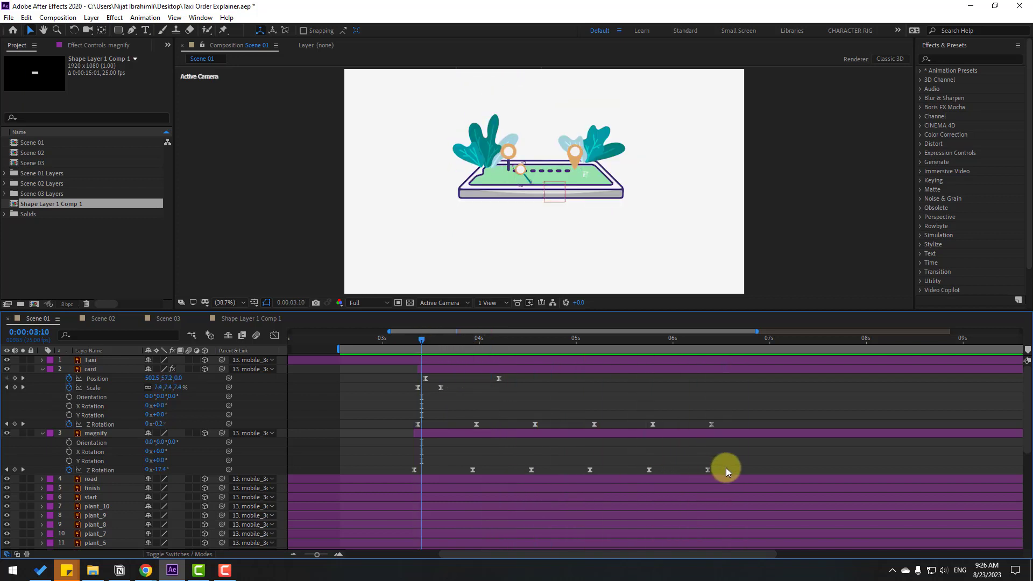
drag(731, 468, 438, 472)
key(space)
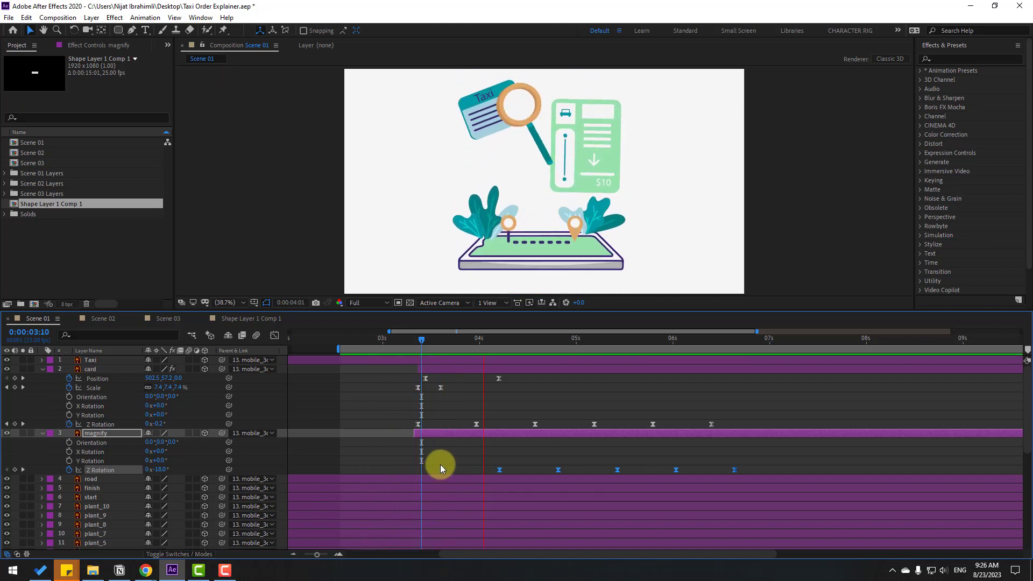
Shift the magnify layer with its keyframes later to start at about 0:00:03:11 and preview its entrance.
click(426, 341)
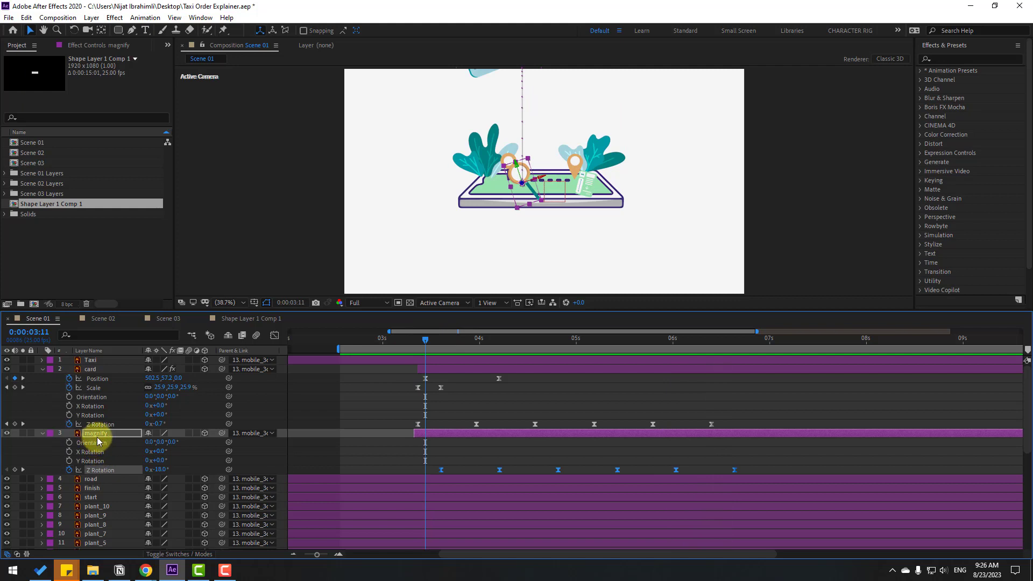
click(428, 436)
drag(408, 342, 433, 341)
drag(422, 435, 433, 434)
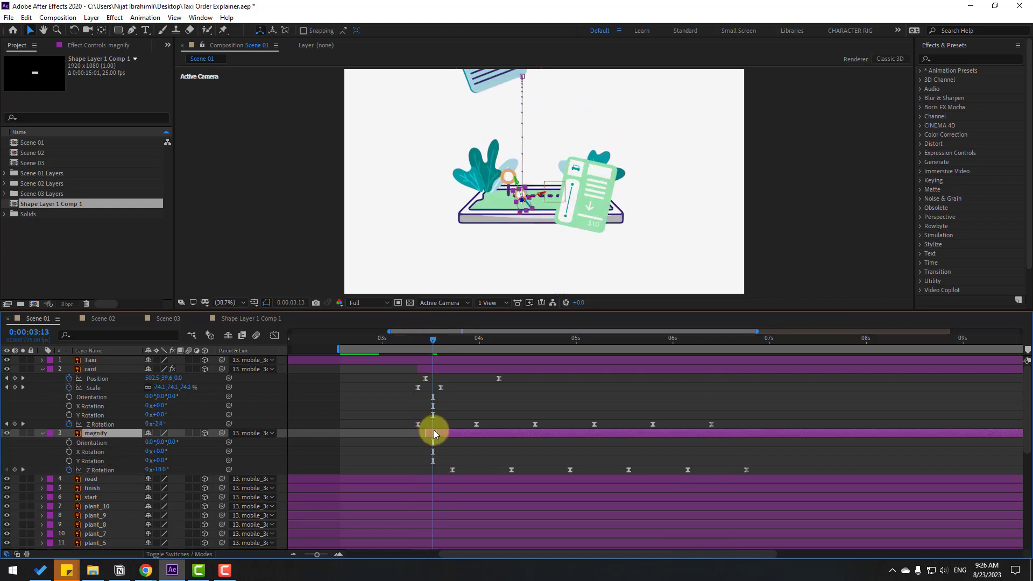
drag(402, 338, 453, 341)
key(space)
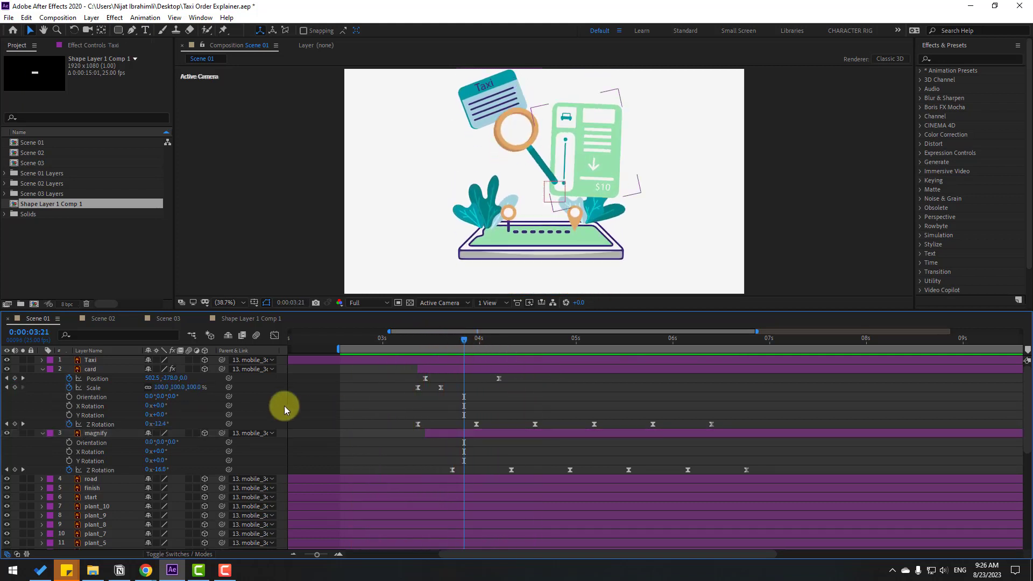
Shift the Taxi layer to start at 0:00:03:11 and paste the card's copied keyframes onto it there.
click(100, 364)
click(96, 362)
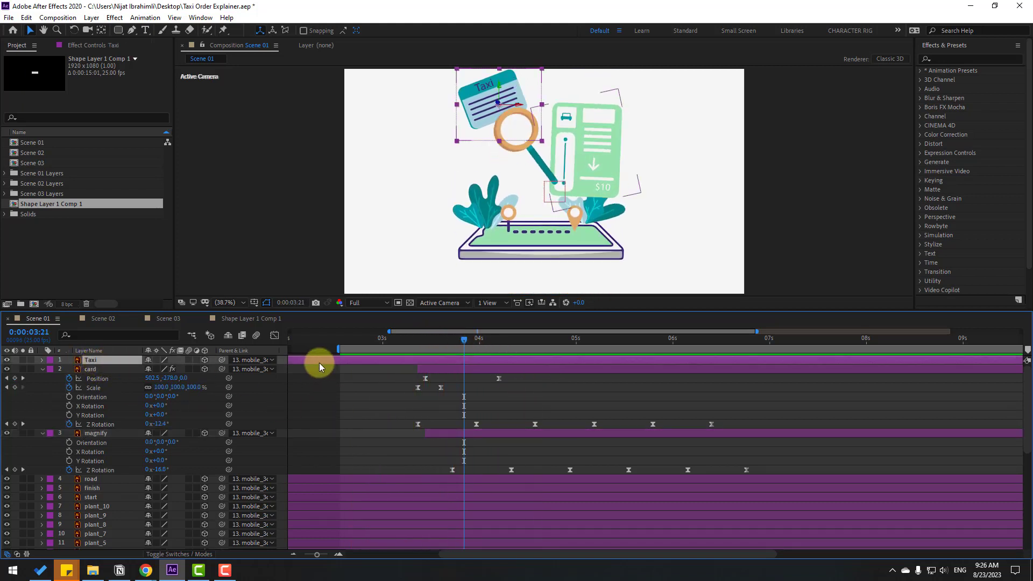
drag(625, 360, 640, 362)
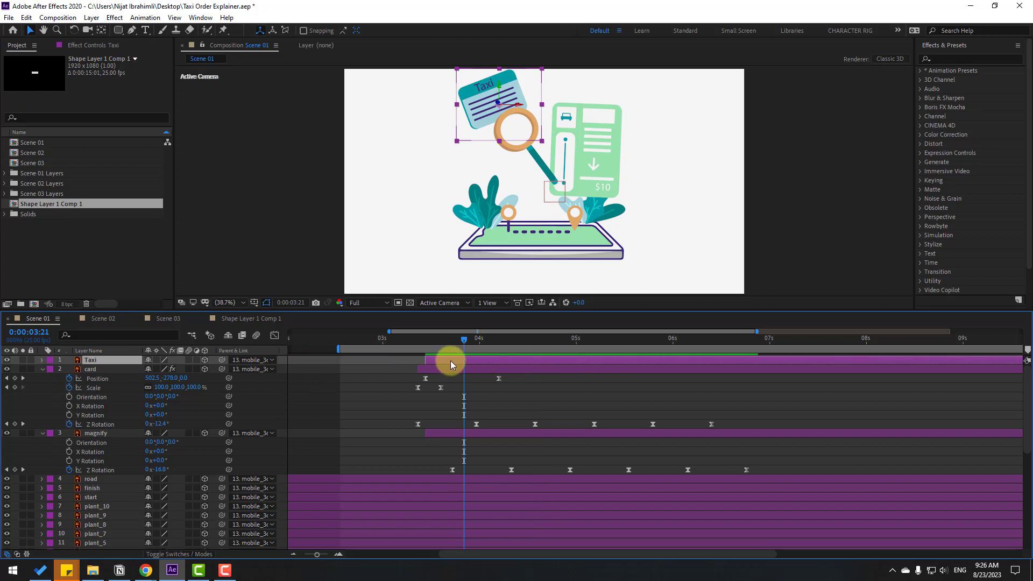
drag(445, 339, 425, 340)
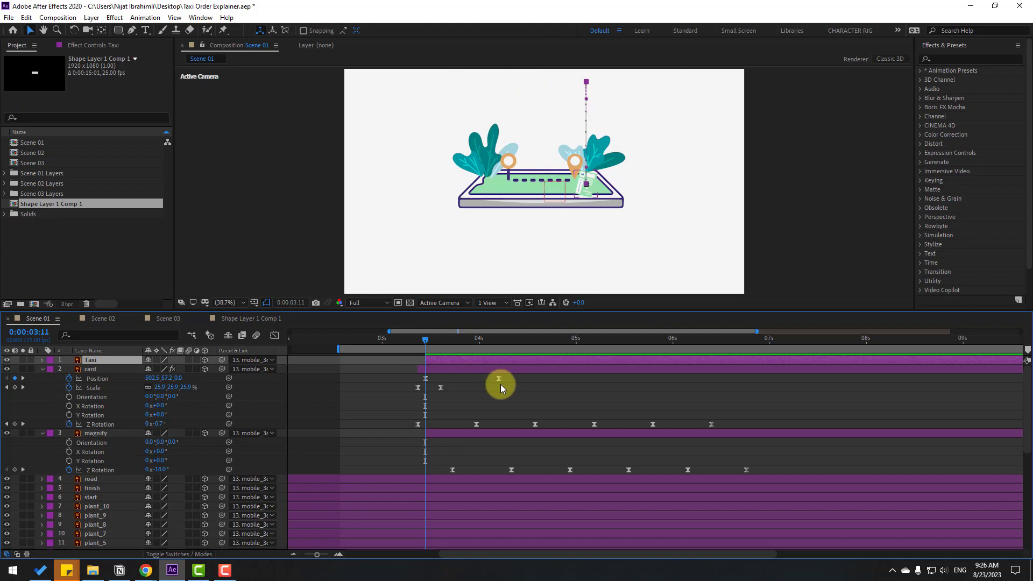
key(ctrl+v)
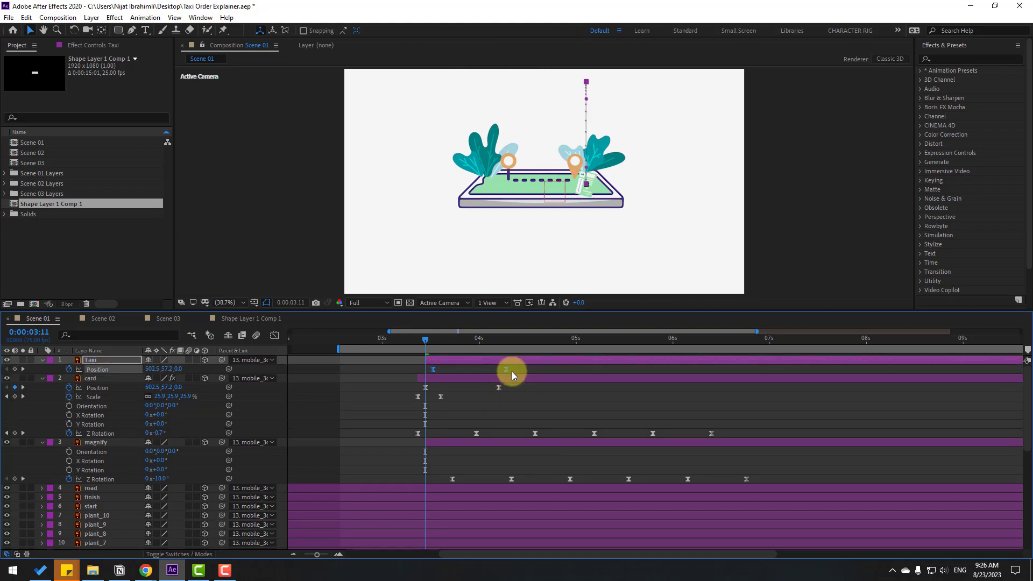
Set Taxi's Position X to 107.5 on both keyframes, and move the 0:00:04:07 keyframe up and outward to about -119, -464.
drag(432, 341, 506, 334)
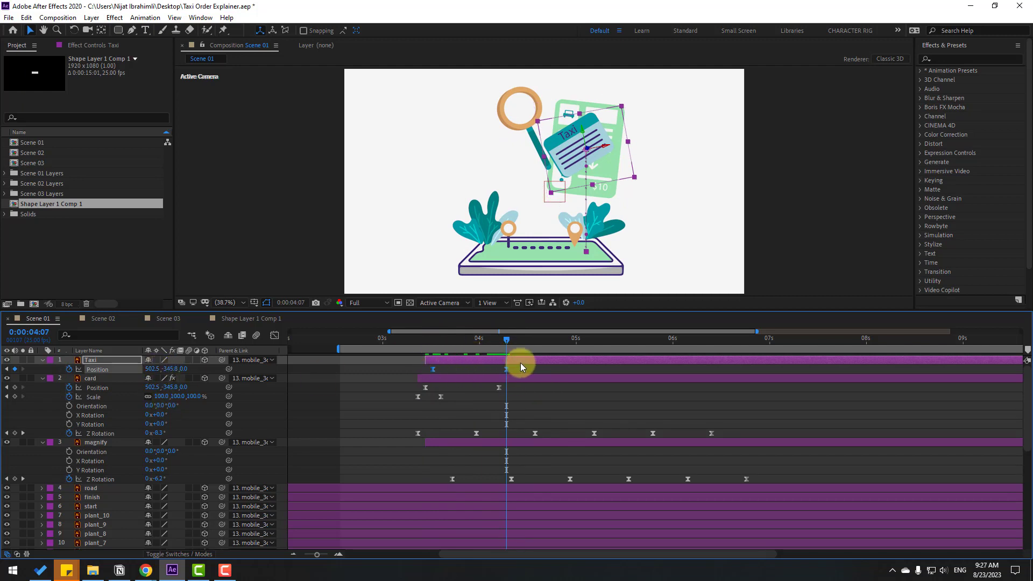
drag(152, 369, 0, 364)
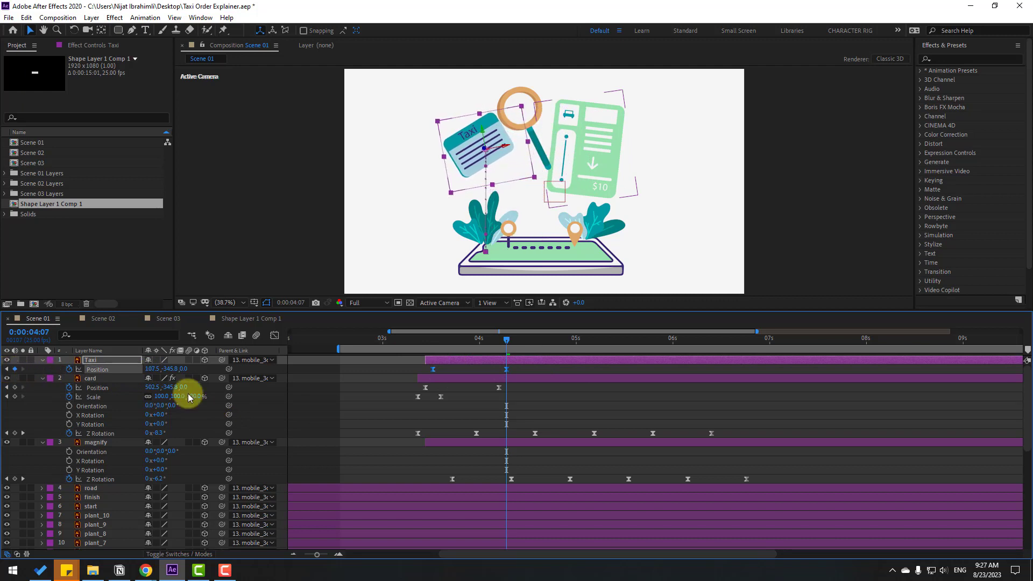
click(522, 370)
click(507, 370)
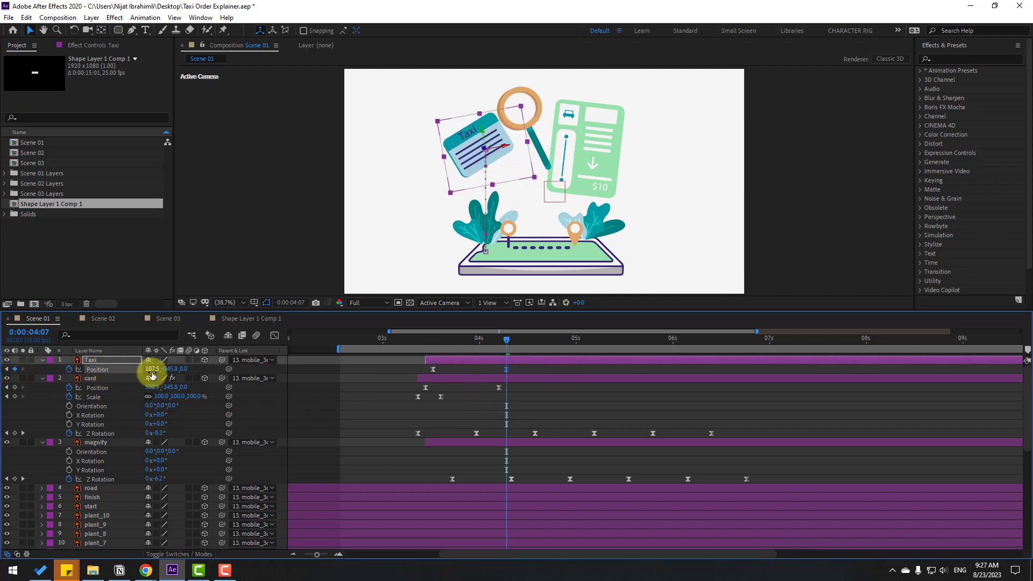
drag(150, 369, 51, 363)
drag(430, 171, 414, 132)
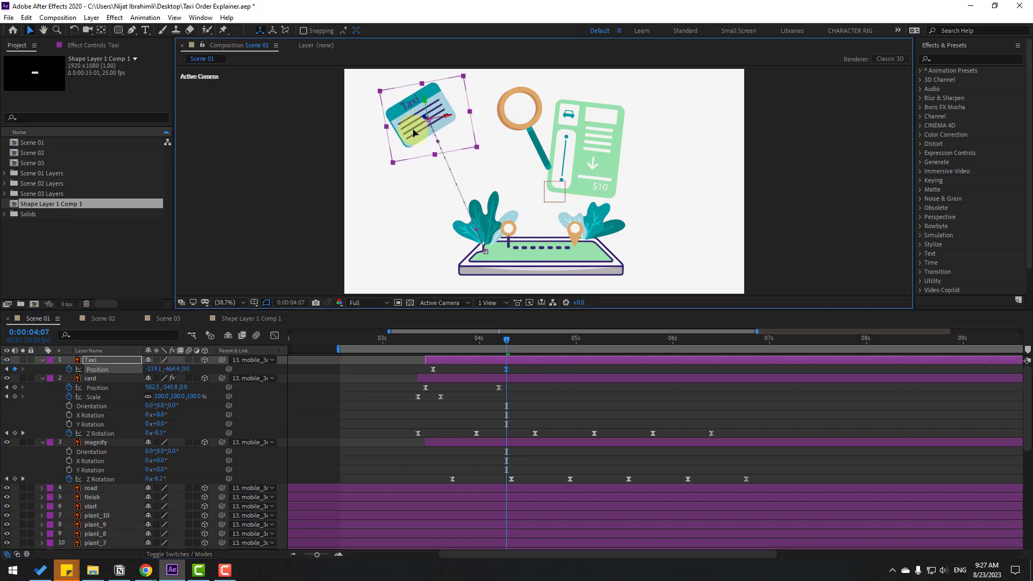
Shift the Taxi layer with its keyframes one frame later and scrub through its entrance to check the timing.
click(441, 359)
key(alt+Page_Down)
drag(415, 338, 541, 326)
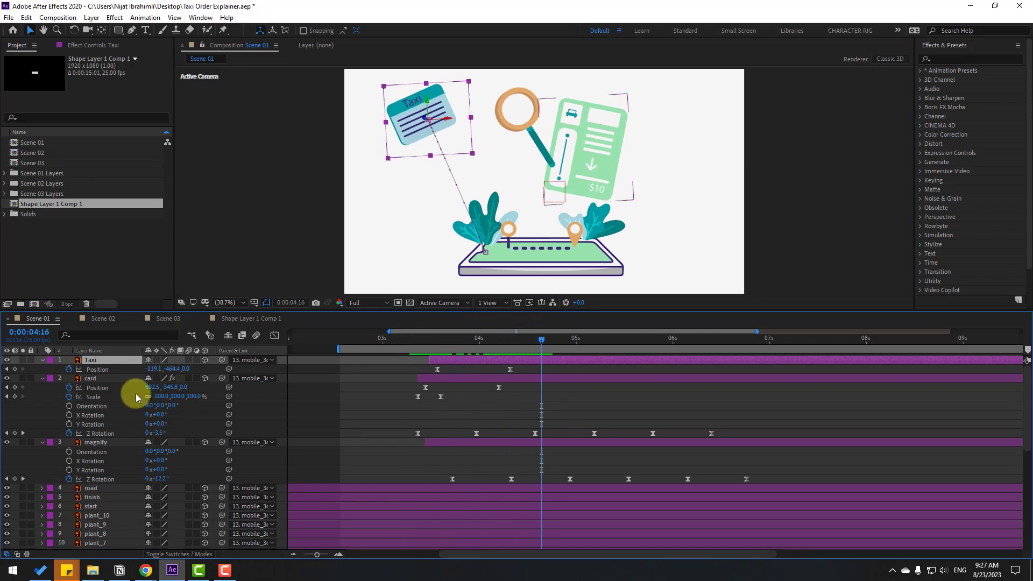
Shift Taxi's Z Rotation keyframes later to start at about 0:00:03:17 and preview the motion.
key(r)
drag(744, 396, 448, 396)
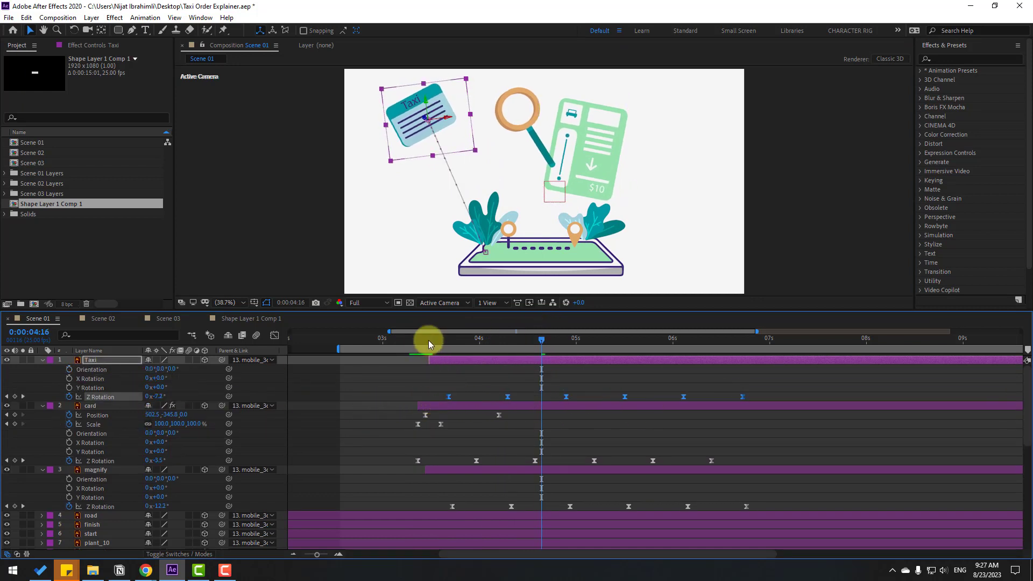
drag(431, 340, 483, 339)
click(517, 383)
key(space)
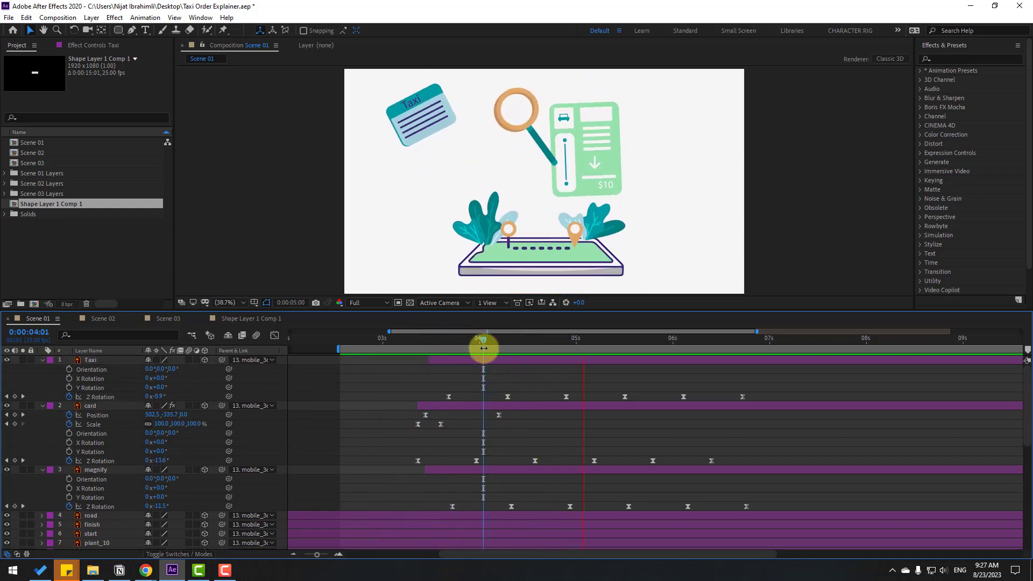
key(space)
Move the card's Position keyframe at 0:00:04:05 sideways, clear of the magnifier, and preview the motion.
click(589, 125)
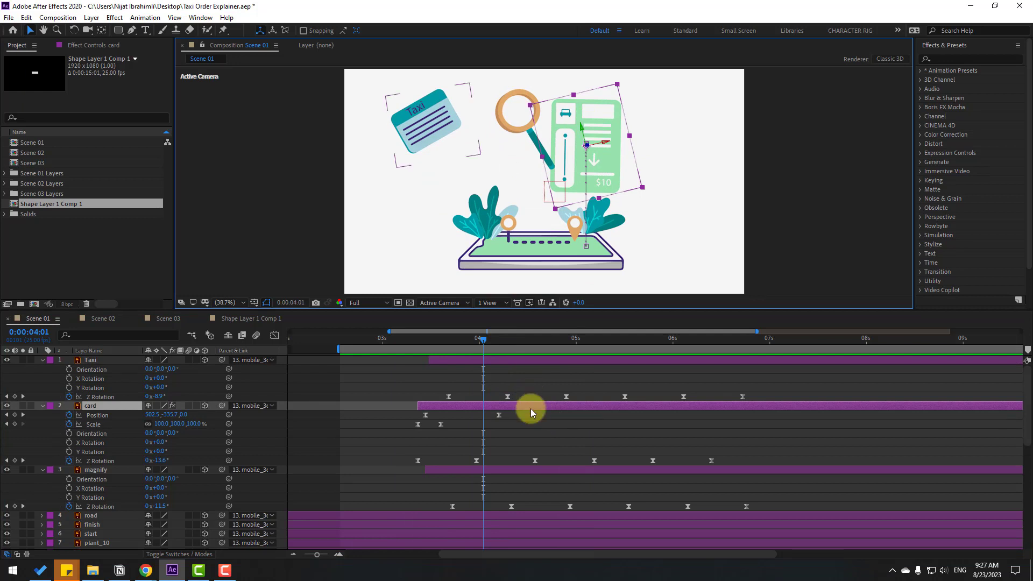
drag(489, 338, 498, 338)
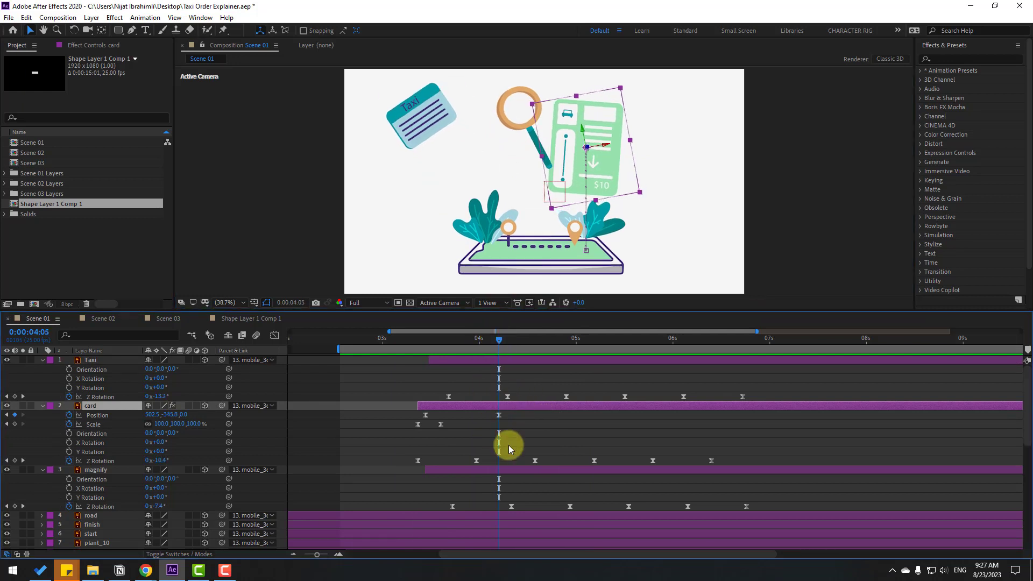
click(500, 415)
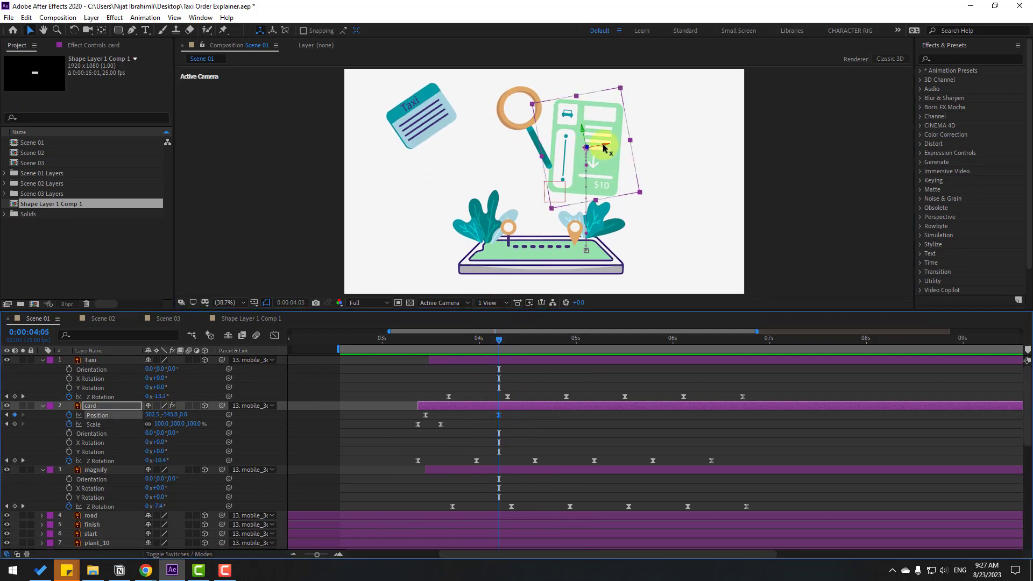
drag(604, 145, 657, 141)
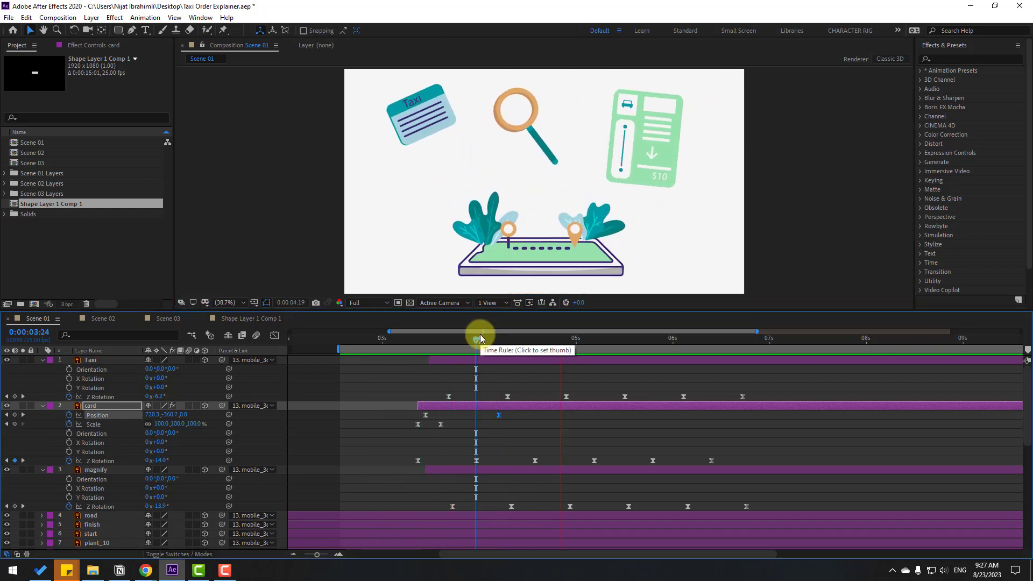
key(space)
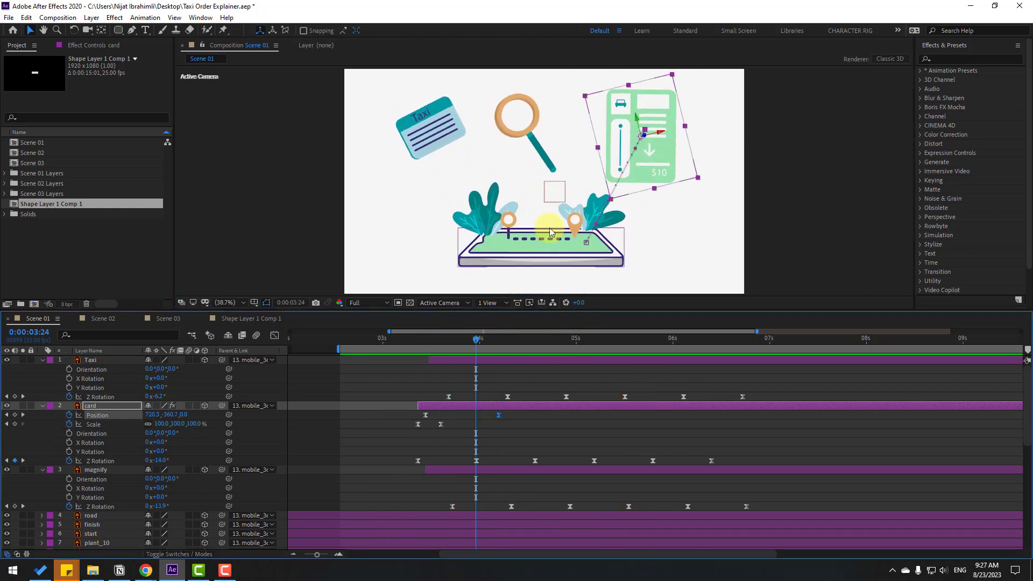
Select the start location pin on the phone's map.
click(508, 240)
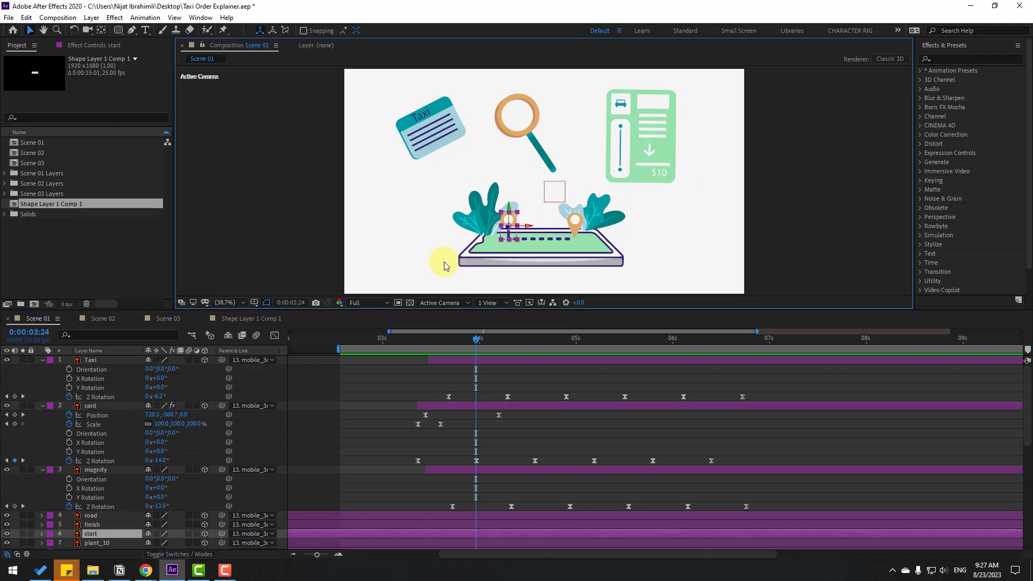
Collapse the Taxi, card and magnify layers and solo the start layer.
scroll(445, 266, up, 4)
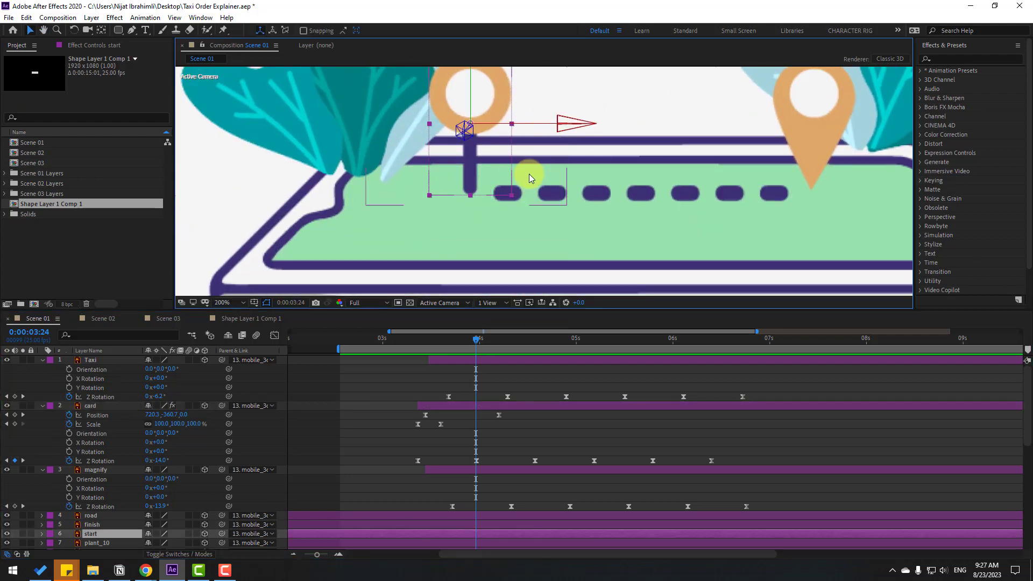
drag(530, 177, 528, 240)
click(42, 360)
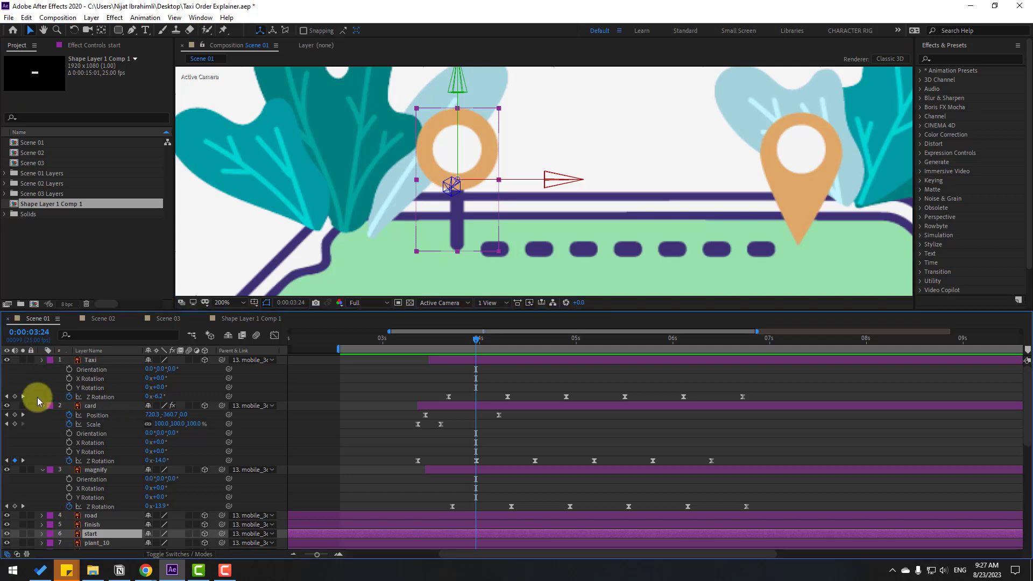
click(42, 369)
click(42, 378)
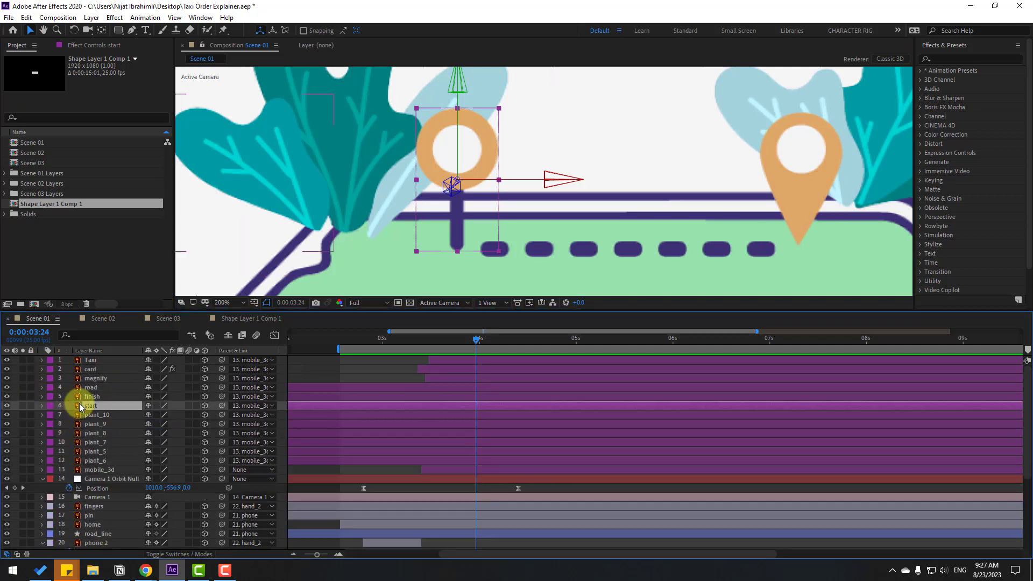
click(22, 406)
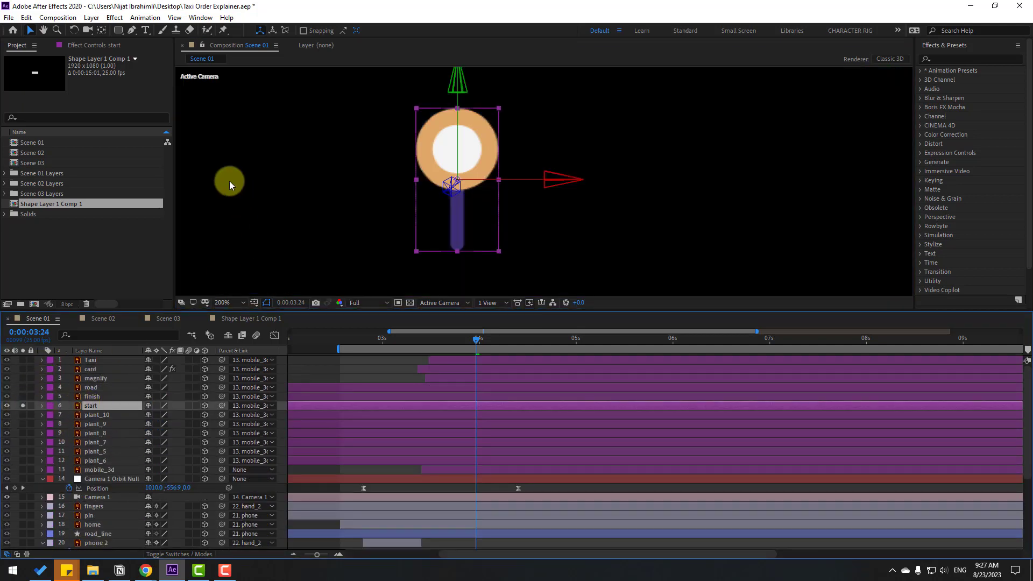
Move the start layer's anchor point down to the base of its pole and save the project.
click(101, 32)
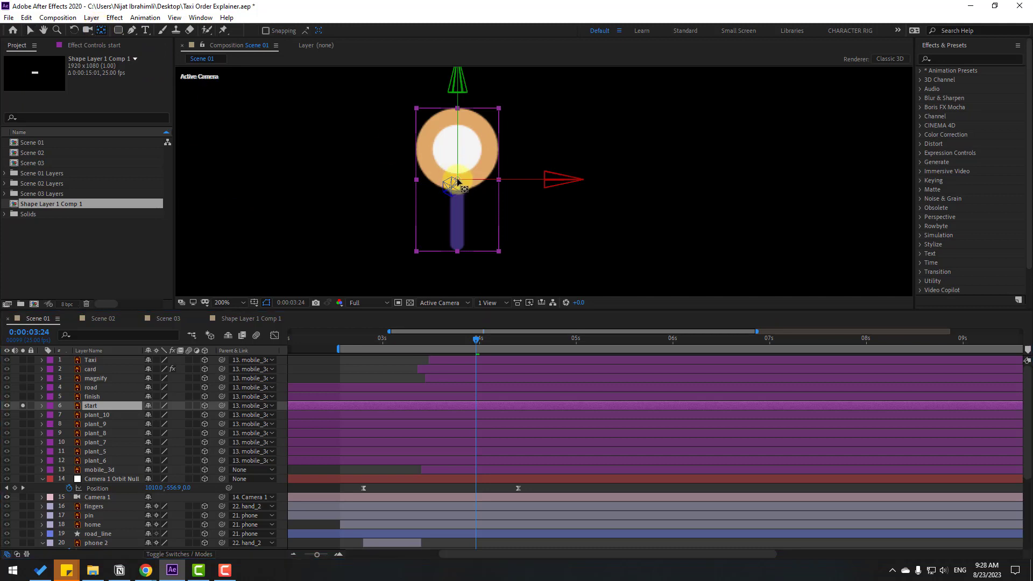
drag(457, 181, 479, 258)
click(25, 31)
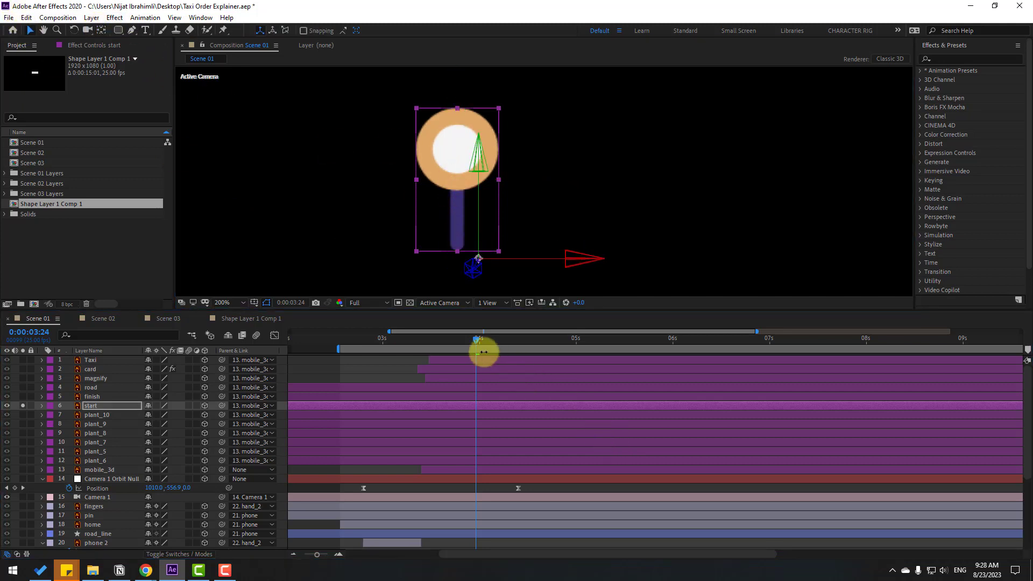
key(ctrl+s)
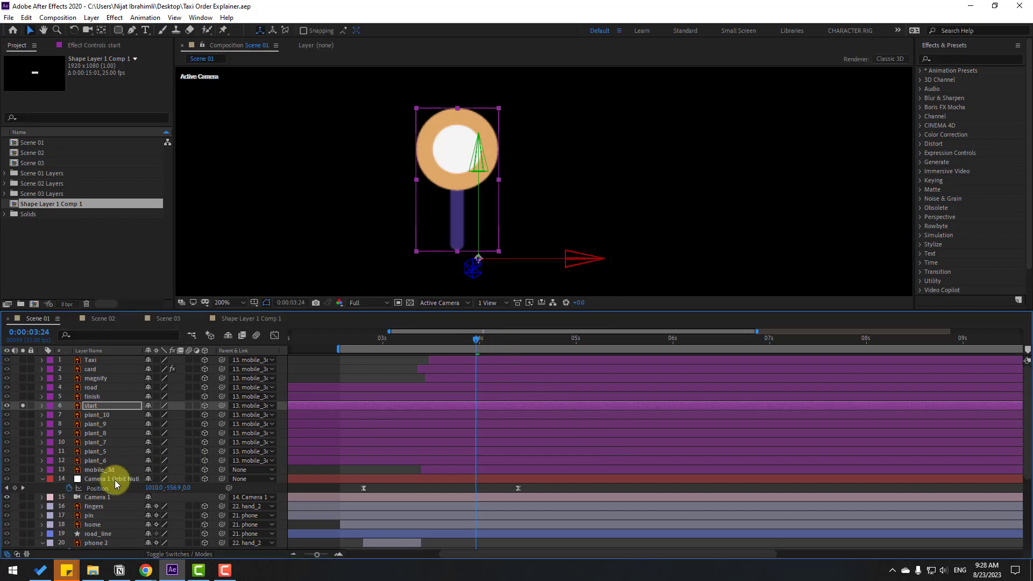
Reveal the Scale property of the pin layer, copy all its Scale keyframes and collapse the layer.
scroll(122, 501, down, 1)
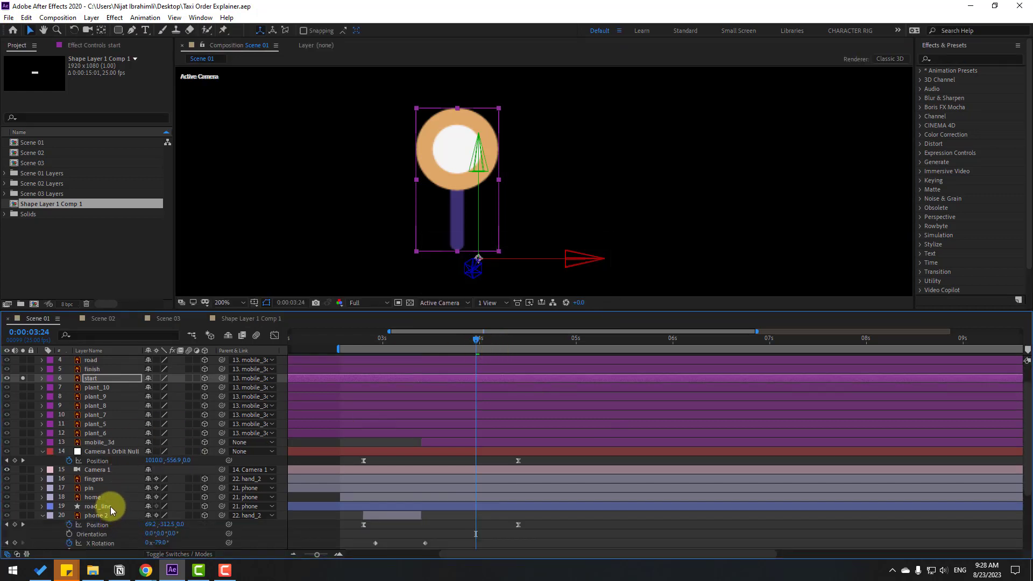
click(89, 488)
key(s)
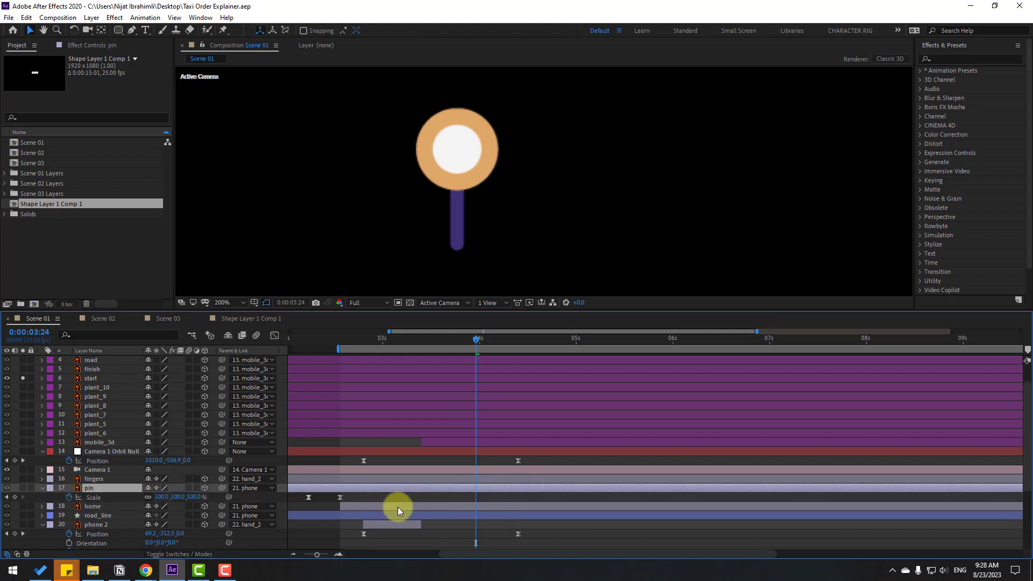
scroll(410, 496, left, 5)
click(456, 503)
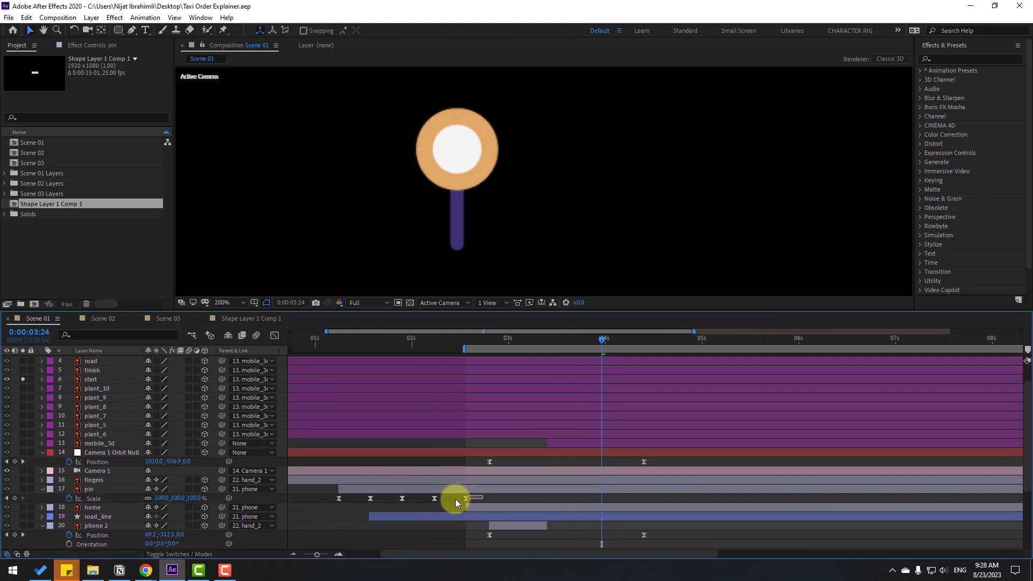
drag(456, 503, 339, 503)
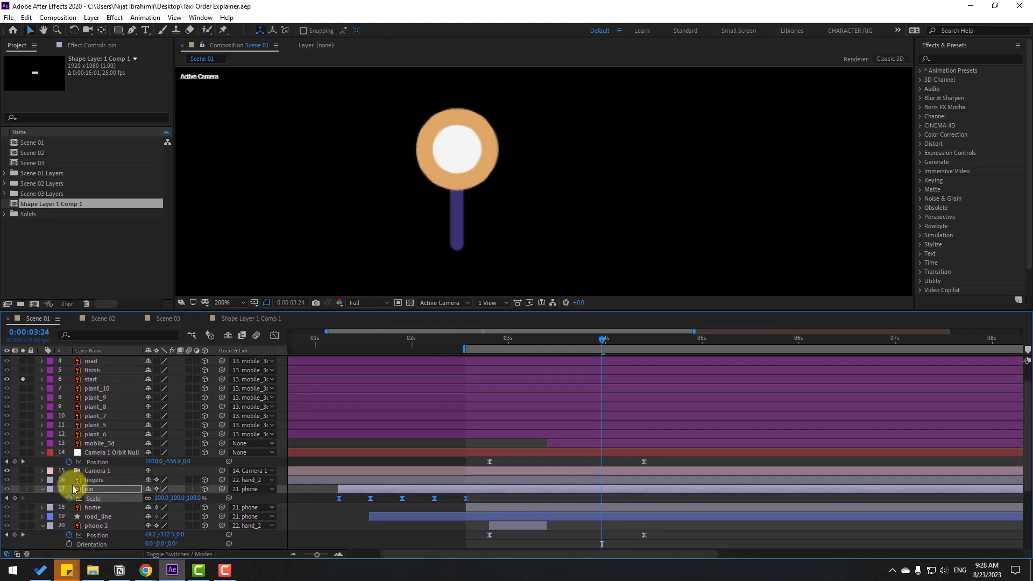
click(43, 488)
Make the start layer begin at the current time, 0:00:03:24.
scroll(111, 472, up, 2)
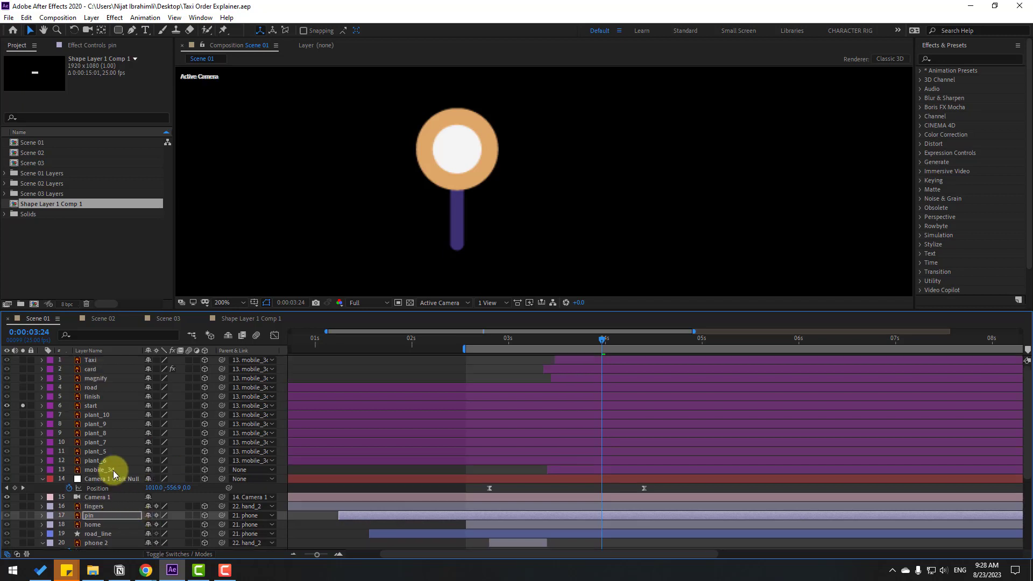
click(93, 406)
scroll(503, 390, left, 3)
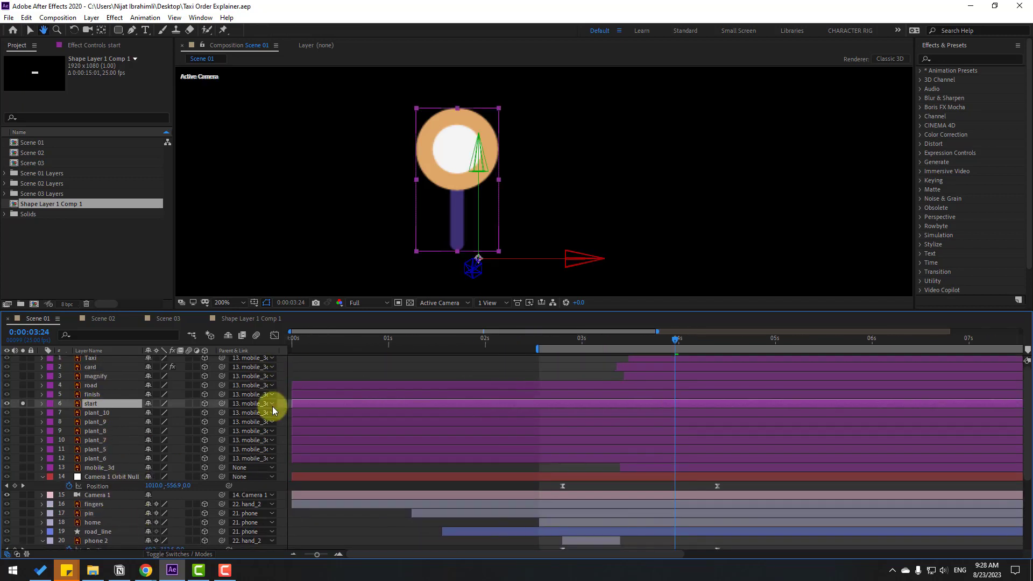
drag(296, 404, 671, 405)
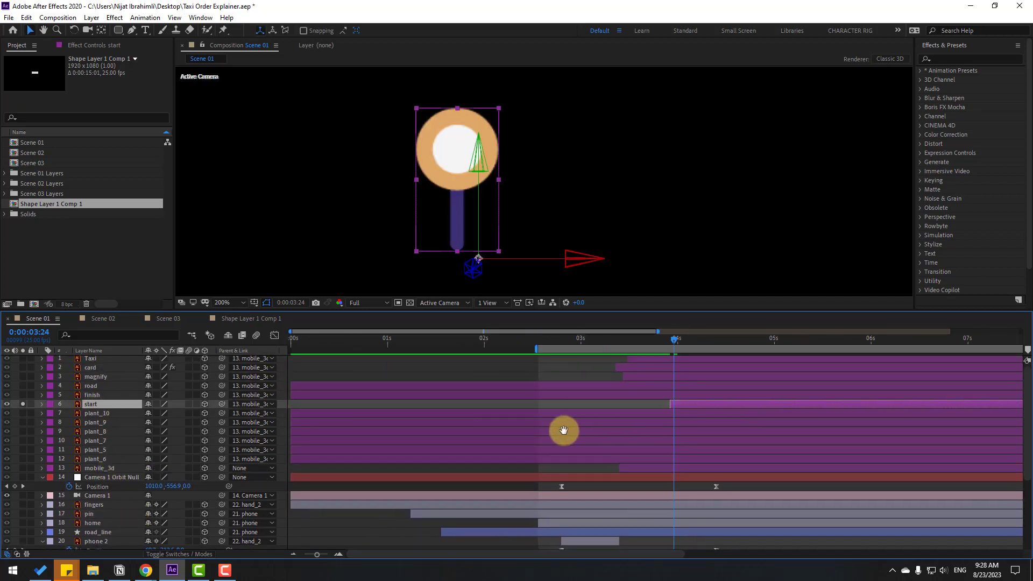
drag(564, 430, 469, 433)
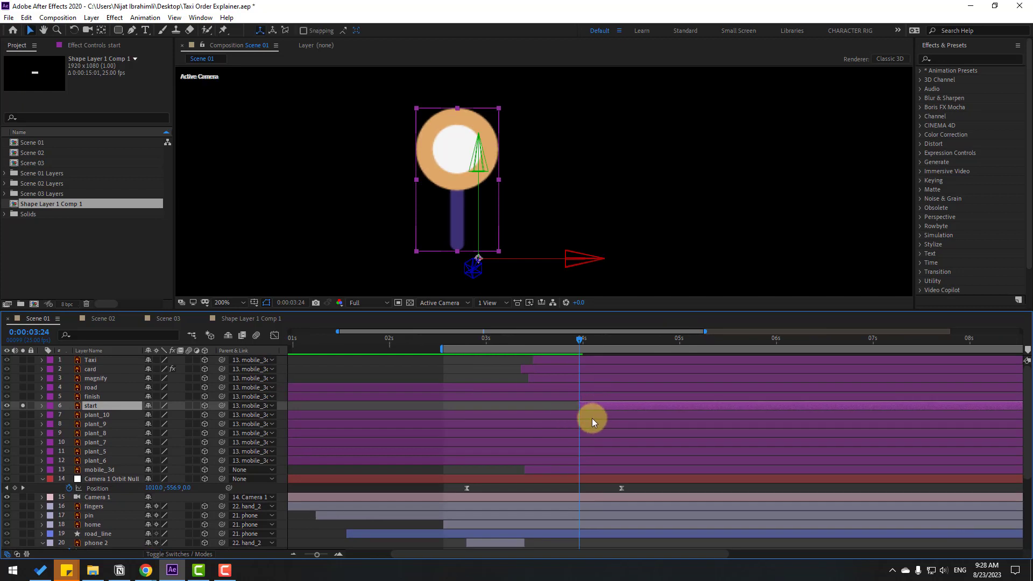
Turn off solo for the start layer and make the finish layer begin at 0:00:05:01.
drag(580, 340, 683, 347)
click(23, 407)
scroll(558, 258, down, 1)
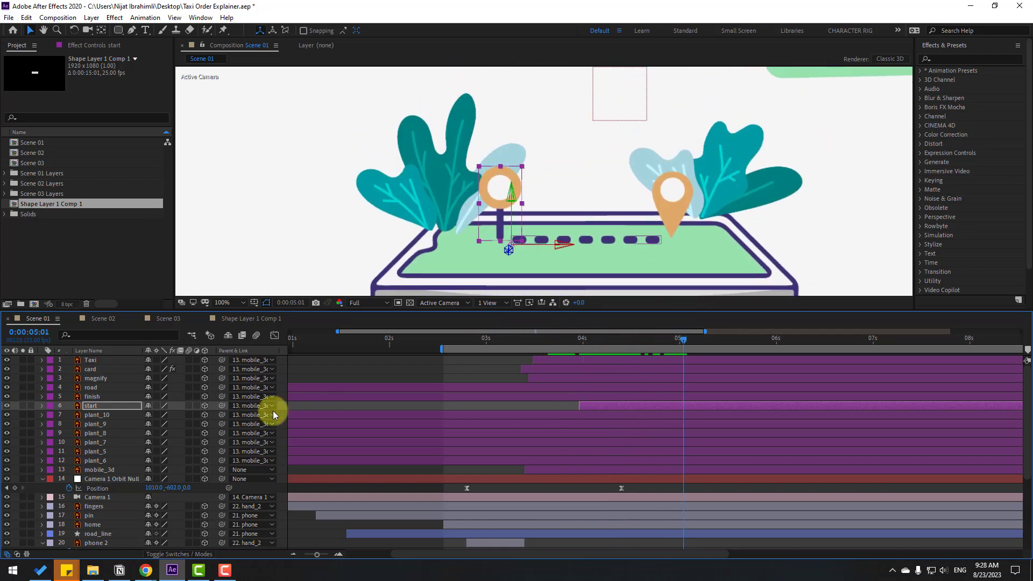
click(396, 400)
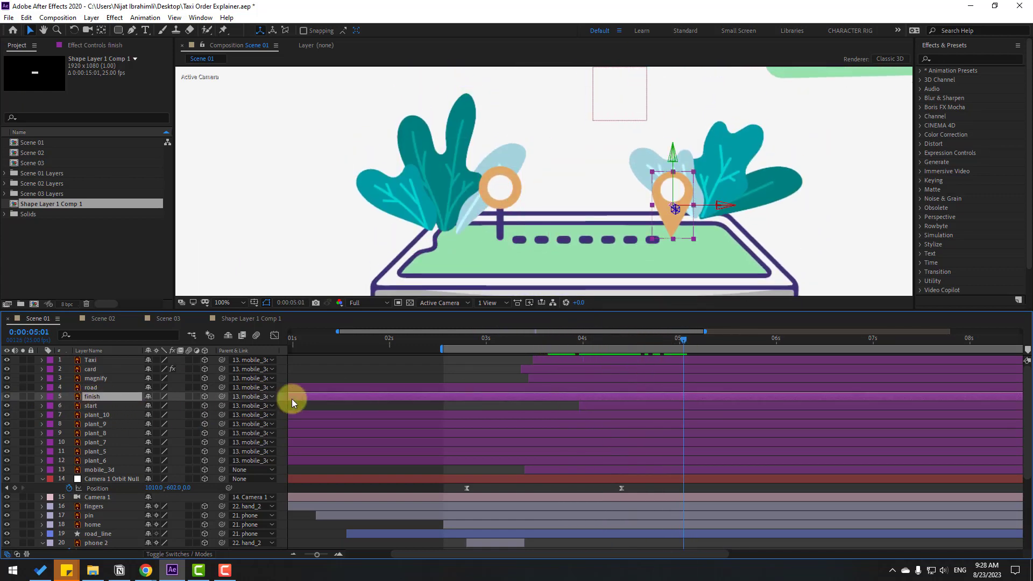
drag(292, 398, 776, 396)
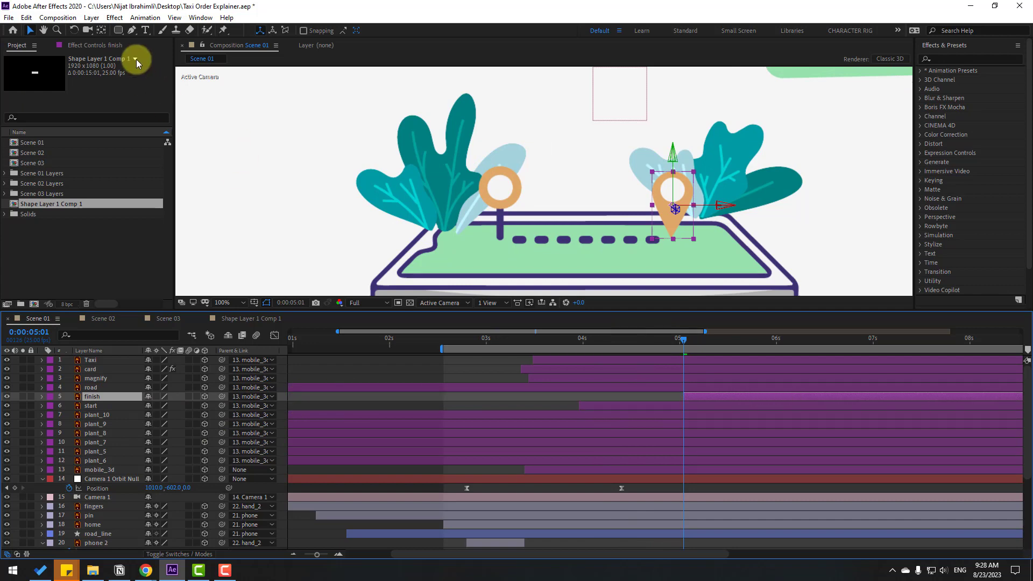
Move the finish layer's anchor point to the bottom tip of the pin and go to 0:00:05:17.
click(101, 30)
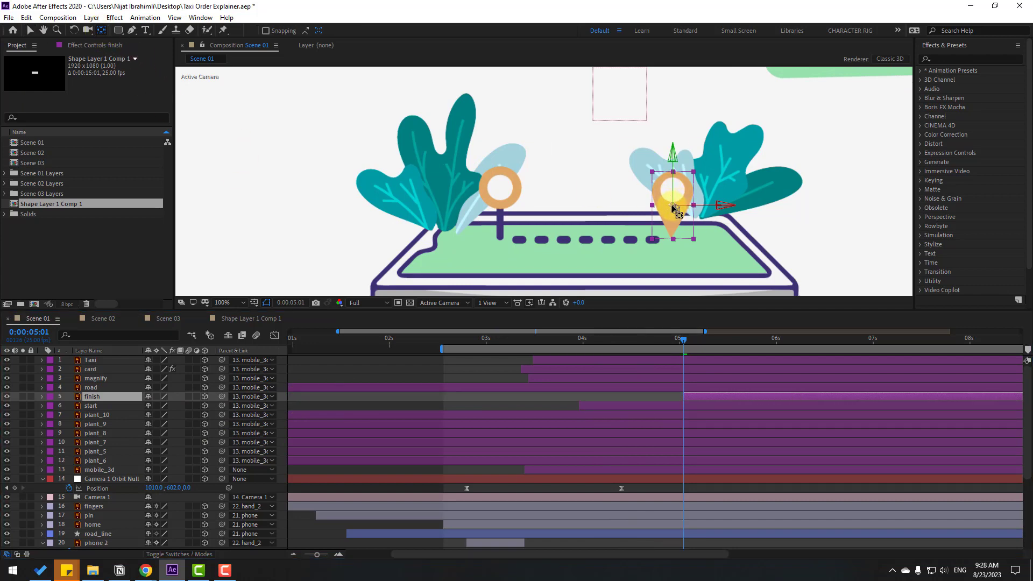
drag(673, 207, 672, 240)
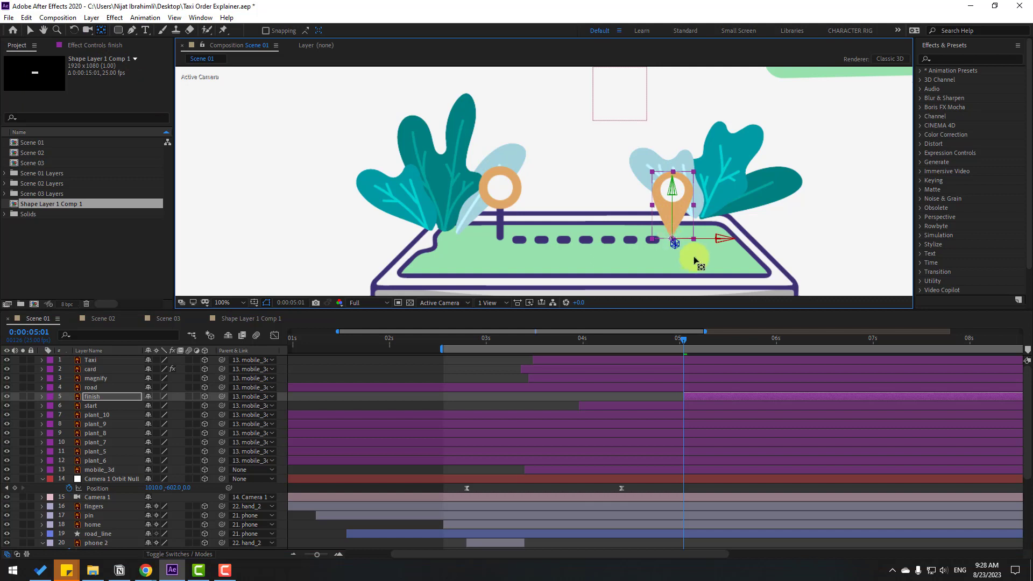
click(30, 31)
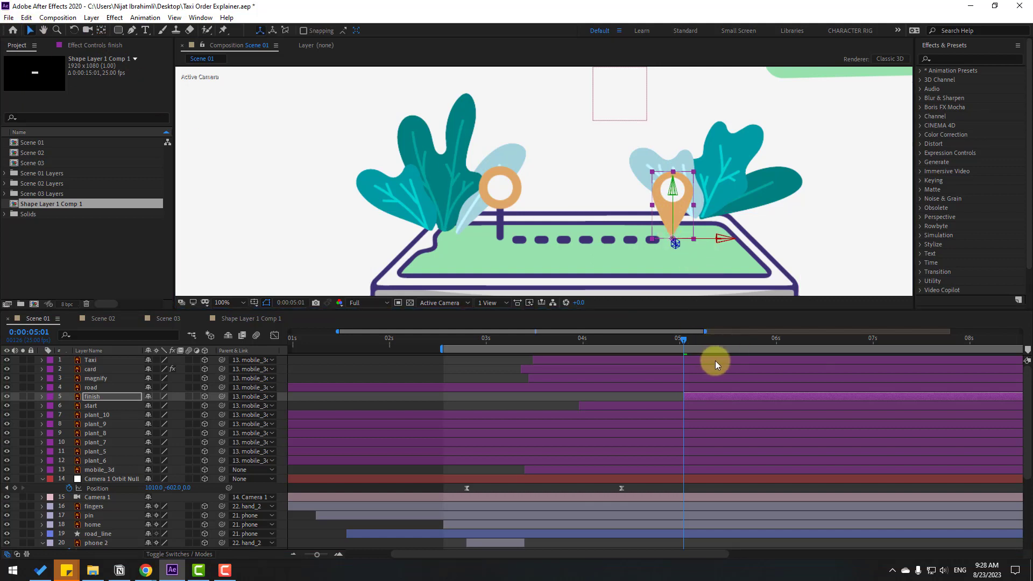
drag(684, 341, 745, 364)
Delete the dashed road layer between the start and finish pins.
click(457, 393)
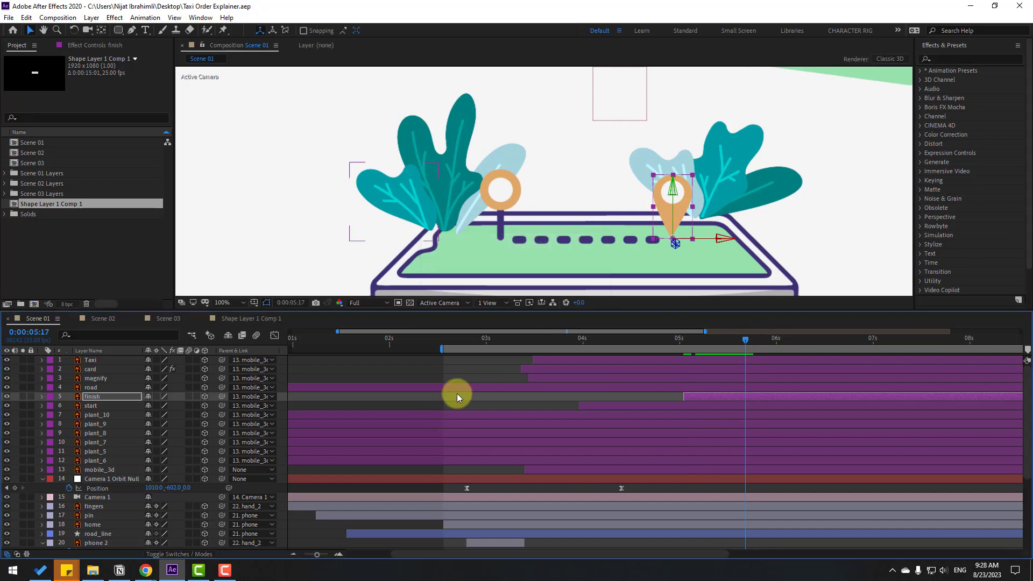
click(519, 239)
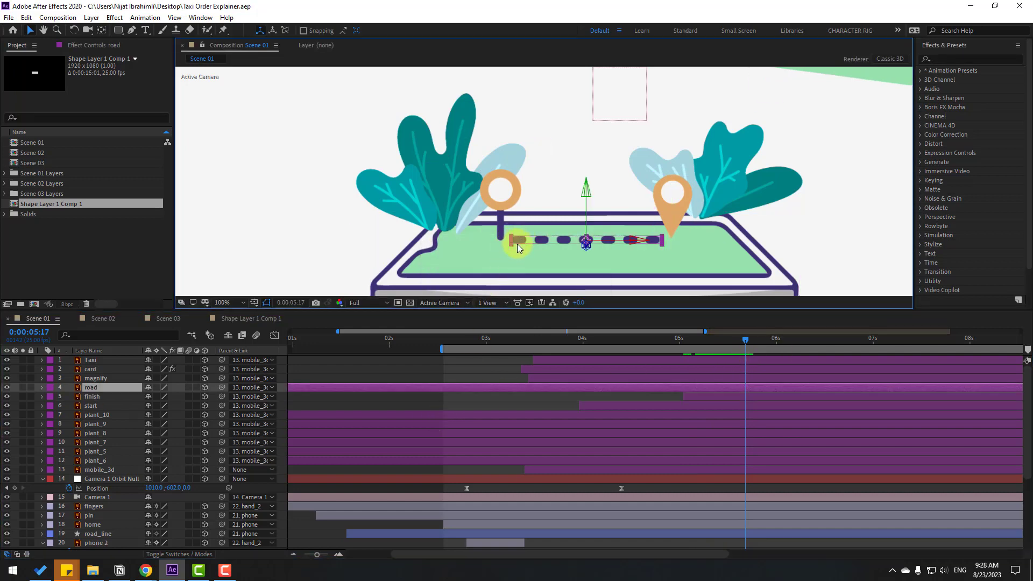
key(Delete)
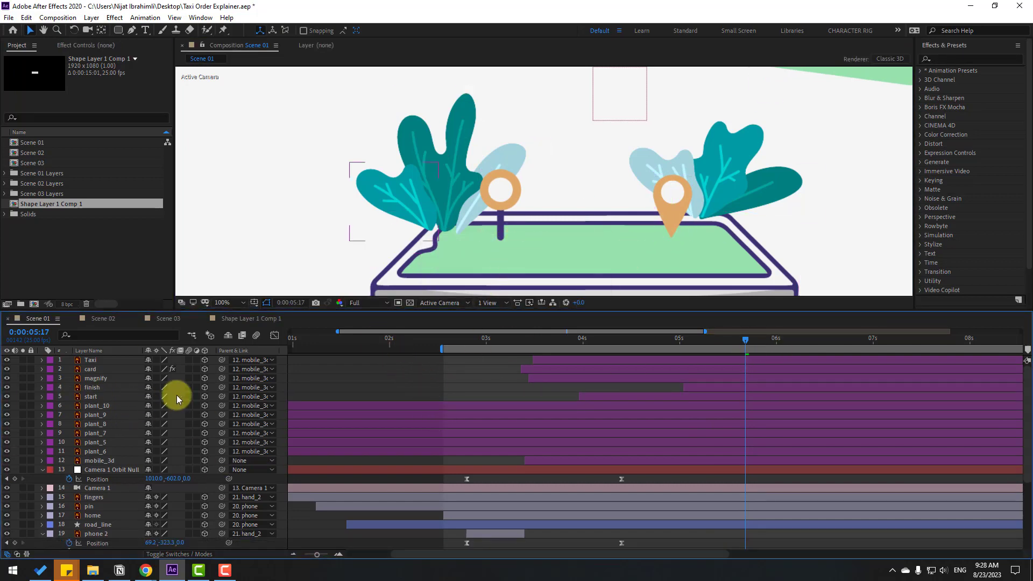
Draw a straight horizontal Pen path from the base of the start pin to the tip of the finish pin.
click(131, 30)
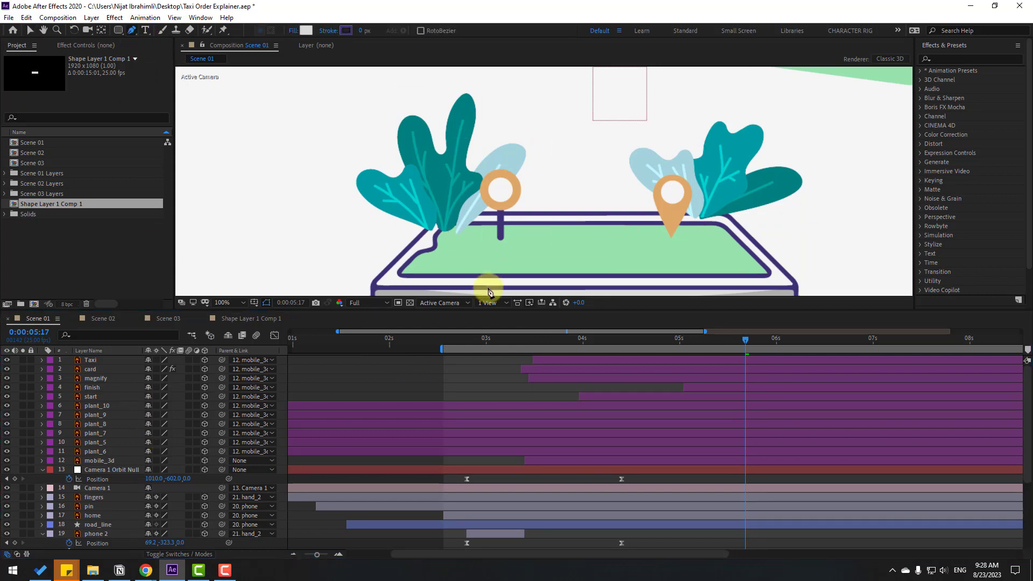
click(508, 237)
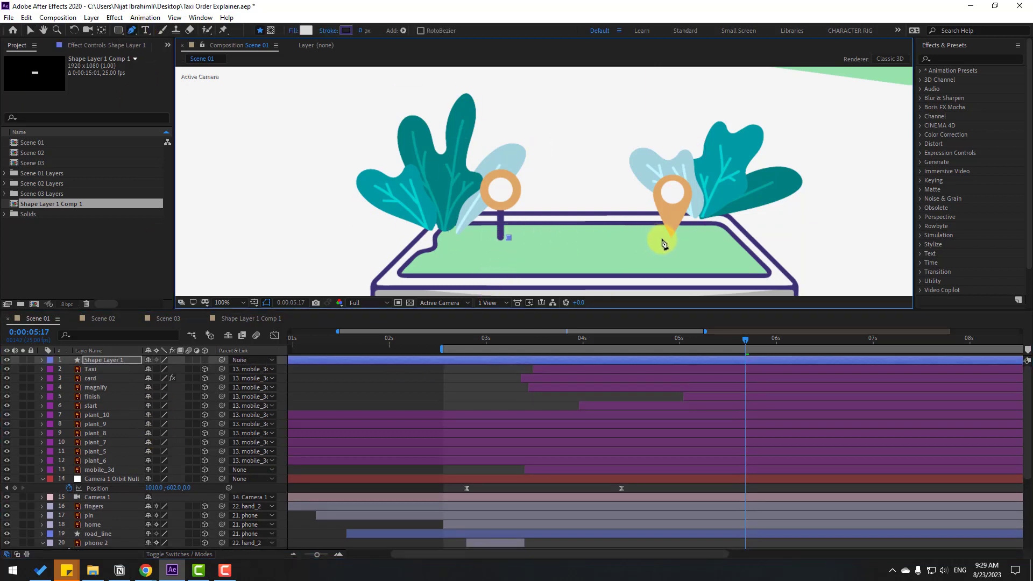
click(30, 29)
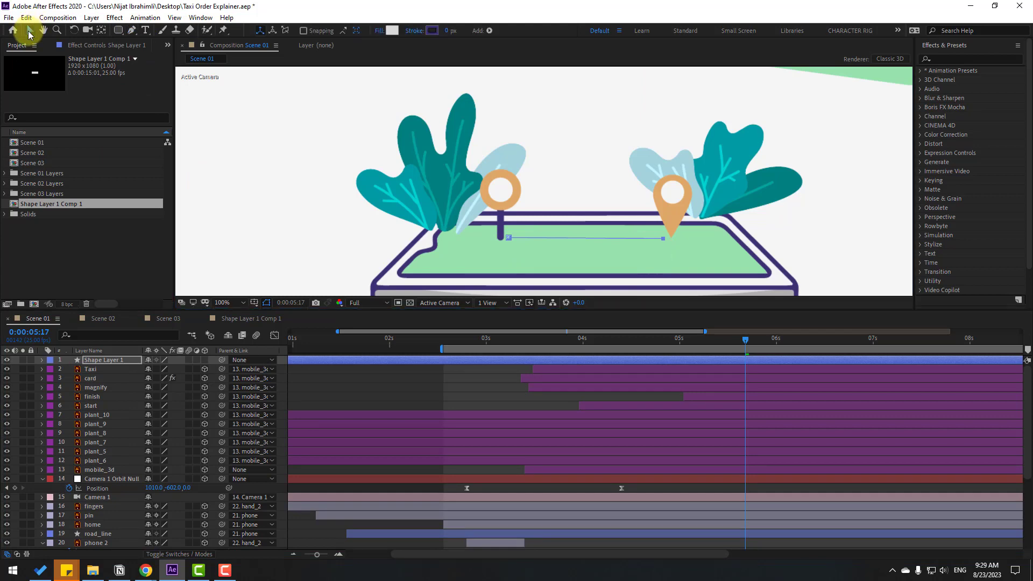
Set the new line's fill to None and its stroke width to 18 px.
click(380, 32)
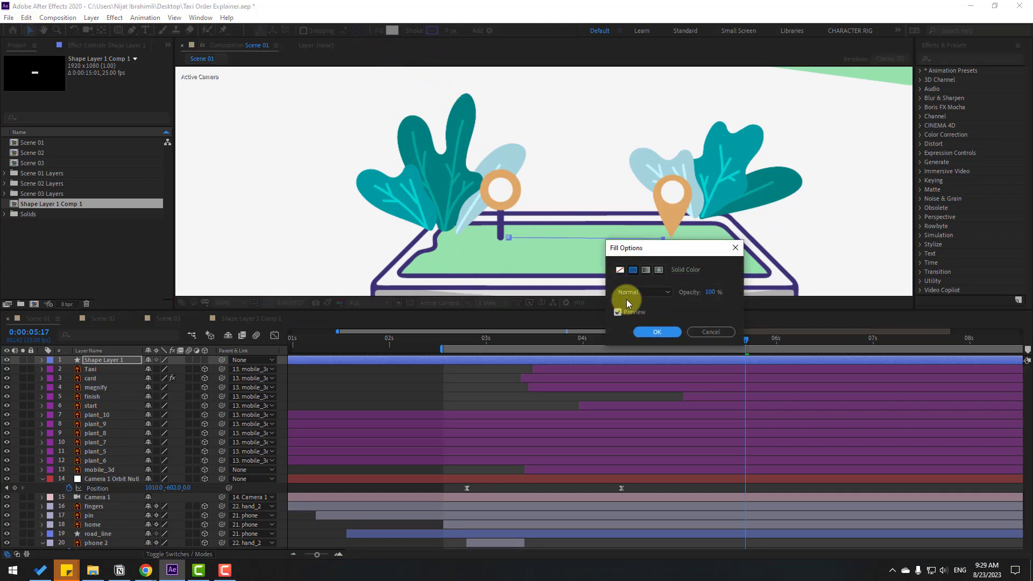
click(620, 269)
click(657, 332)
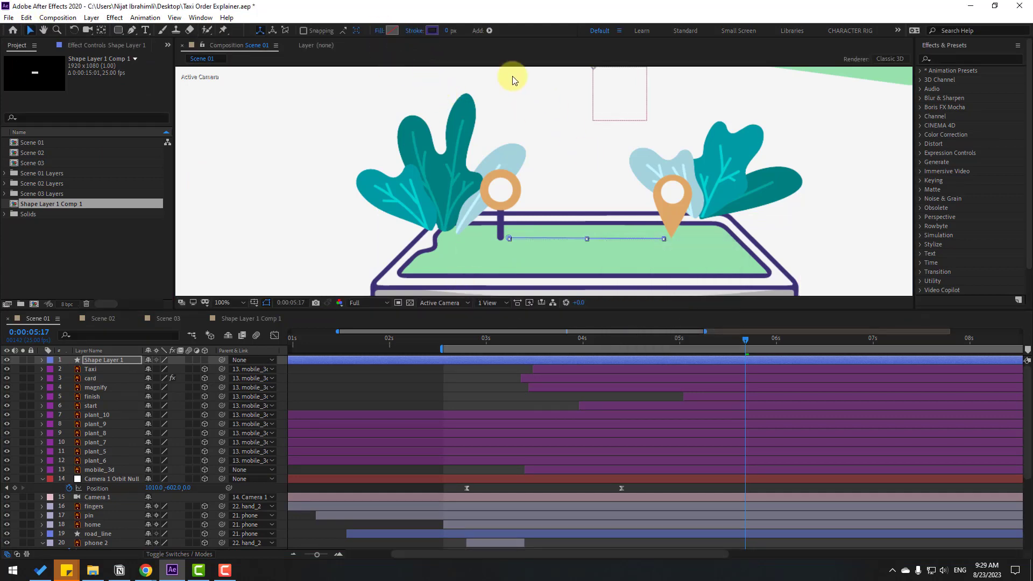
drag(455, 31, 458, 31)
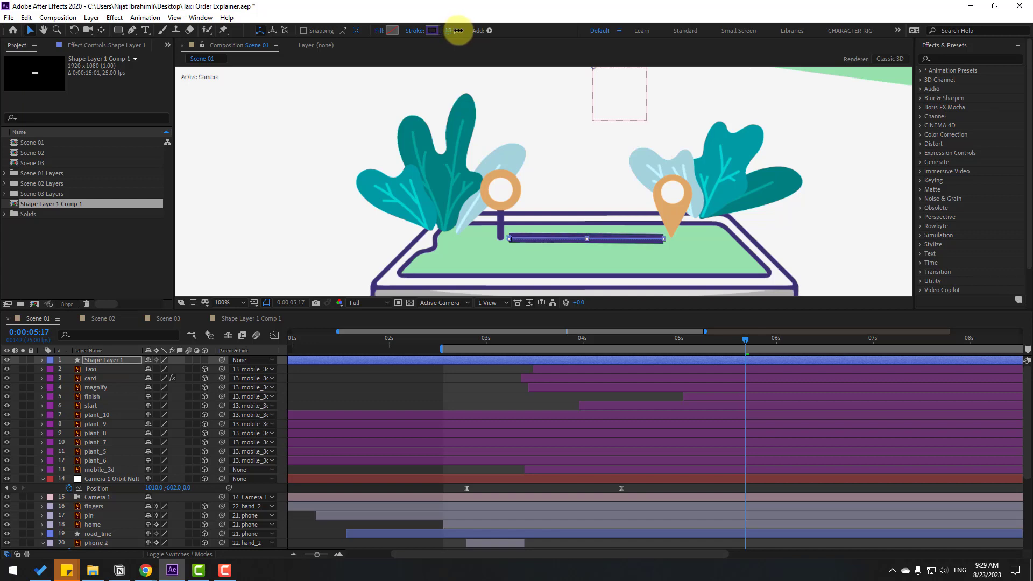
Set Stroke 1 of the new shape layer to Round Cap and add a dash to it.
click(42, 360)
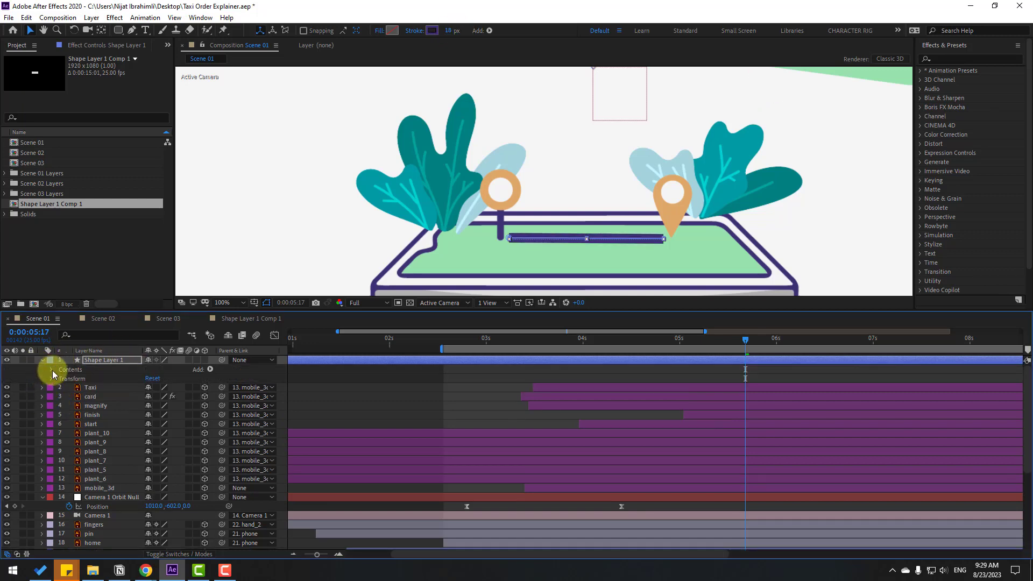
click(52, 369)
click(60, 379)
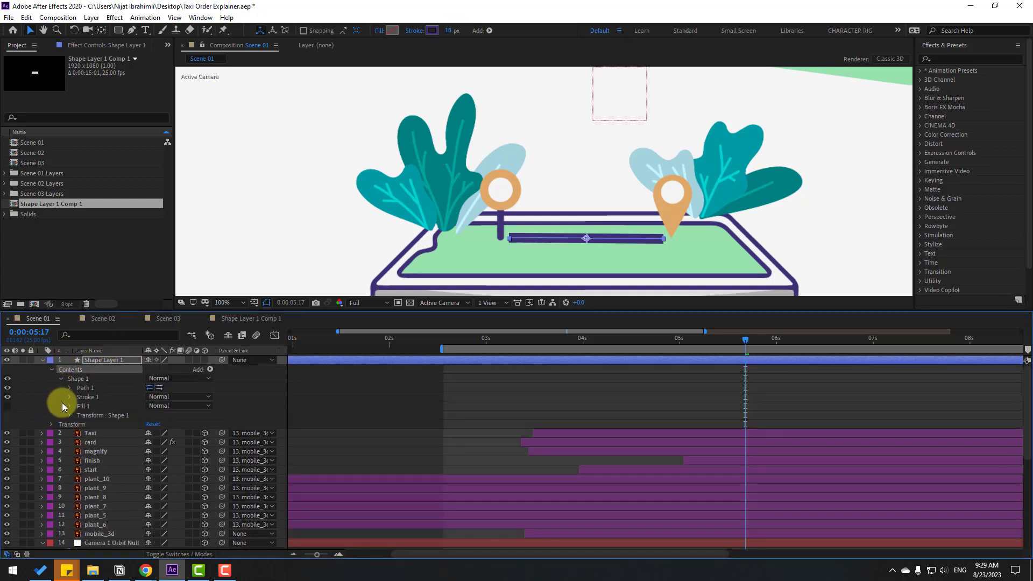
click(69, 398)
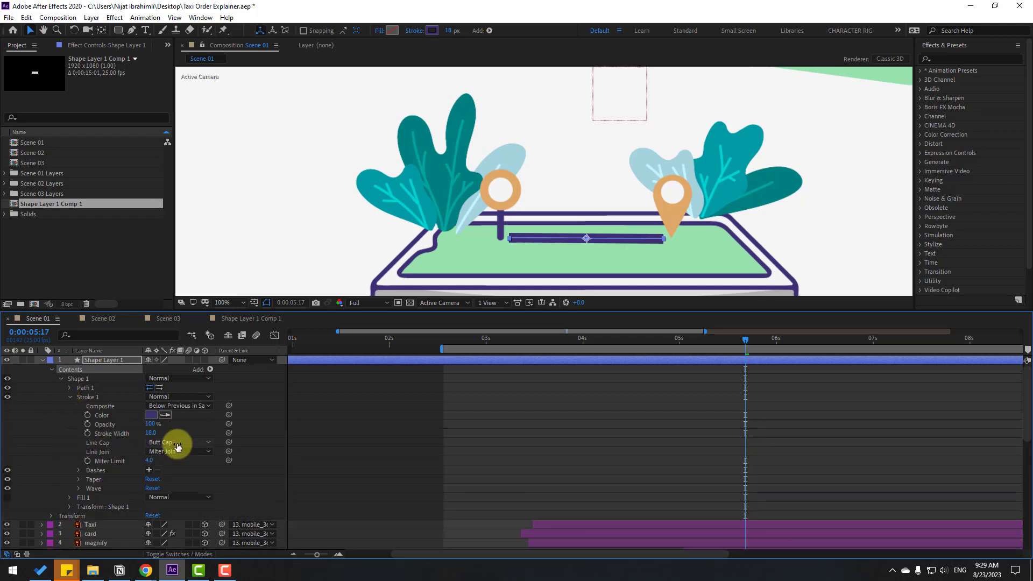
click(178, 446)
click(180, 464)
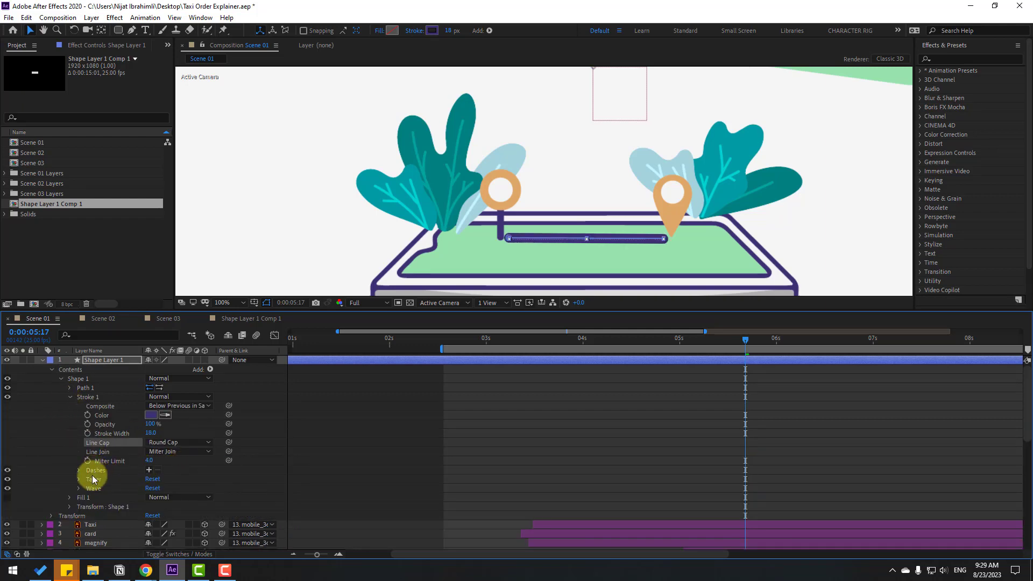
click(149, 470)
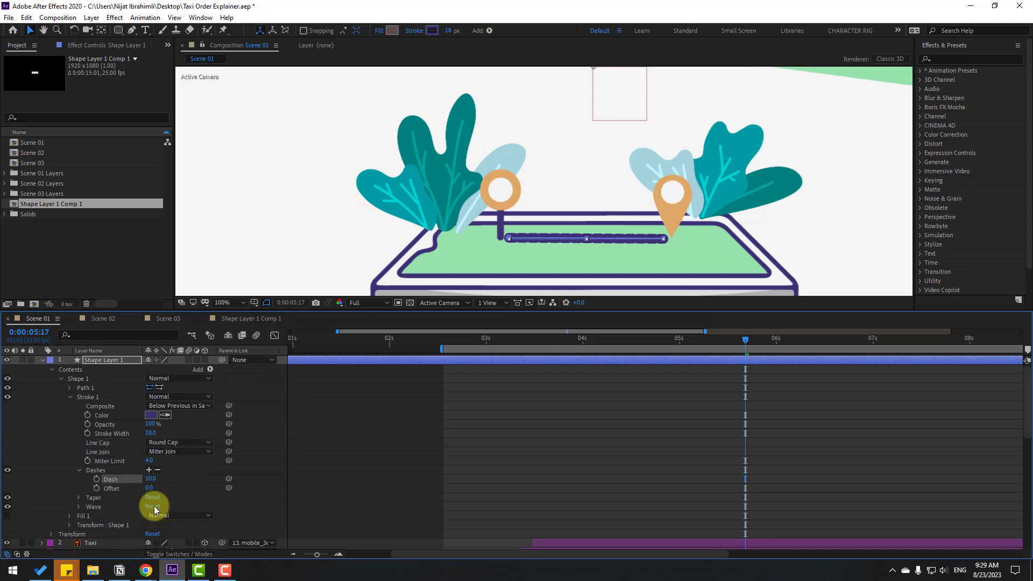
Set the new line's dash length to 25 and trim the shape layer's in point to 0:00:05:18.
drag(156, 480, 172, 478)
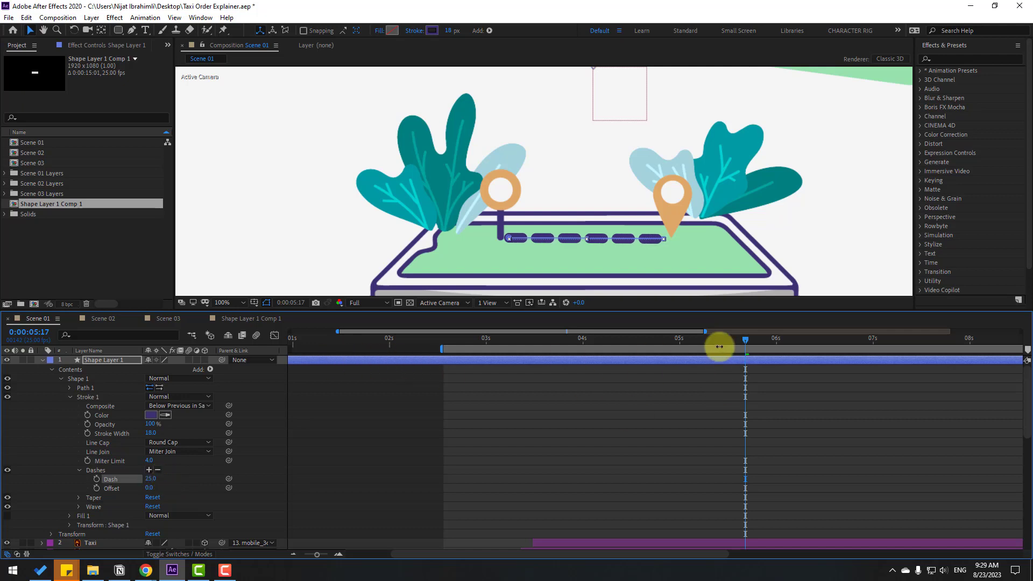
mouse_move(733, 345)
mouse_down()
mouse_move(566, 347)
mouse_move(733, 346)
mouse_up()
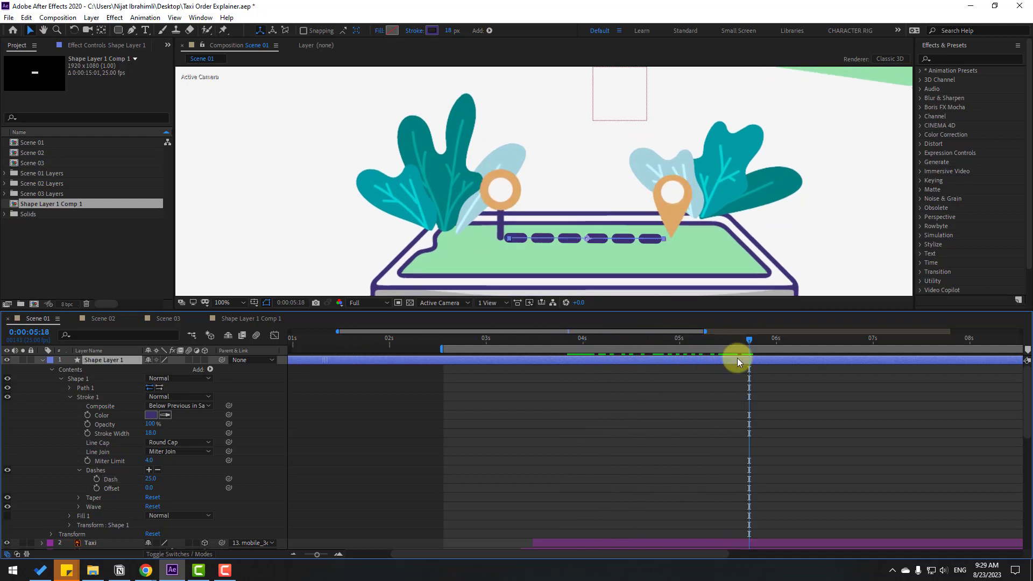
key(alt+bracketleft)
drag(875, 361, 867, 359)
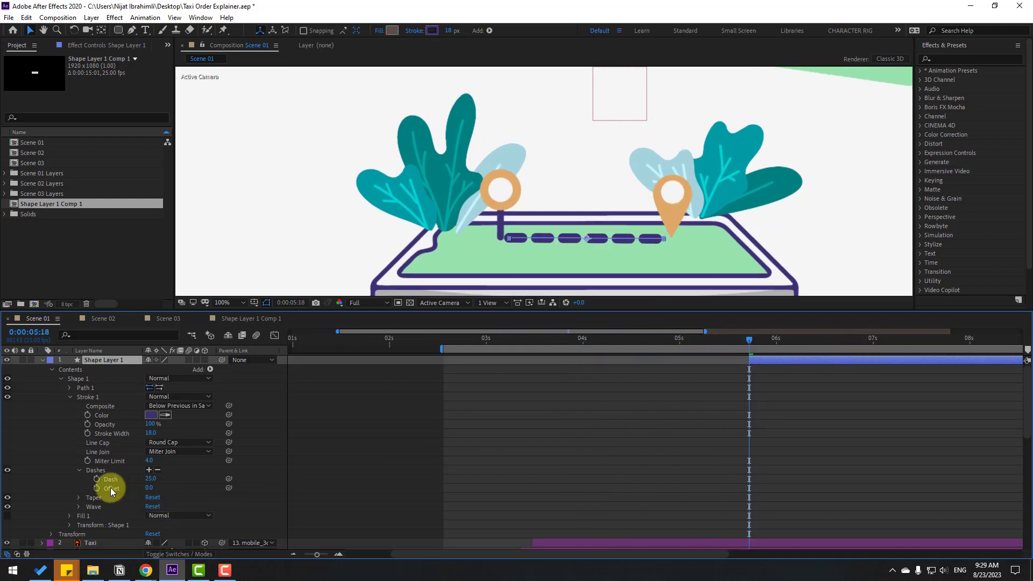
Keyframe the dash Offset at 0 at 0:00:05:18 and at 1000 at 0:00:10:24.
click(97, 489)
key(minus)
key(minus)
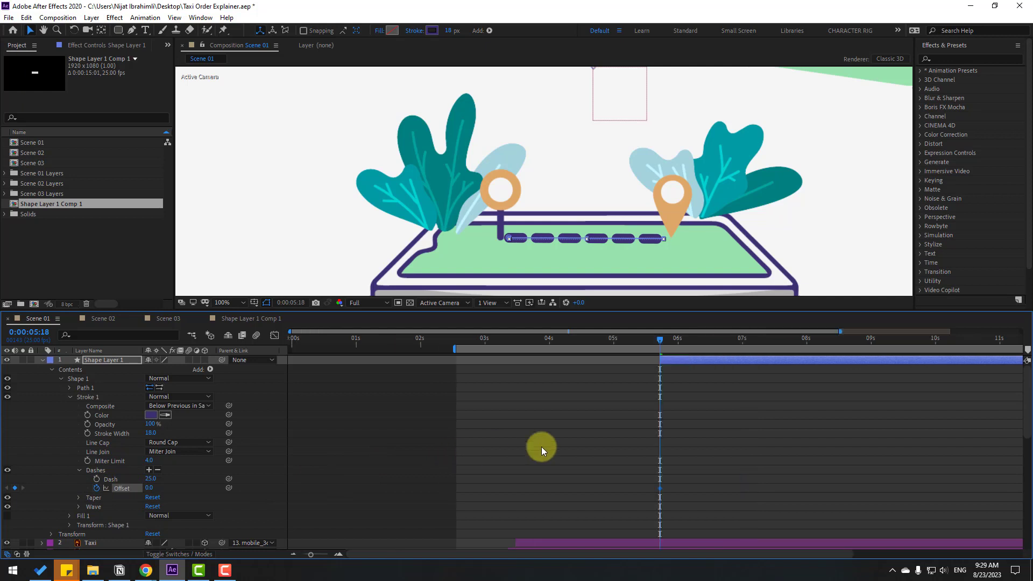
drag(585, 344, 690, 347)
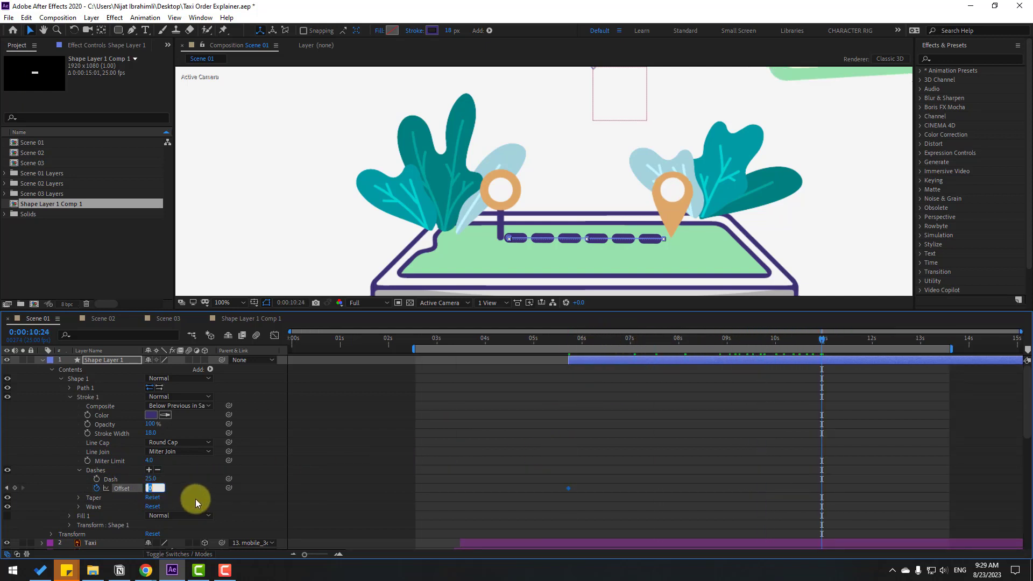
text(1000.0)
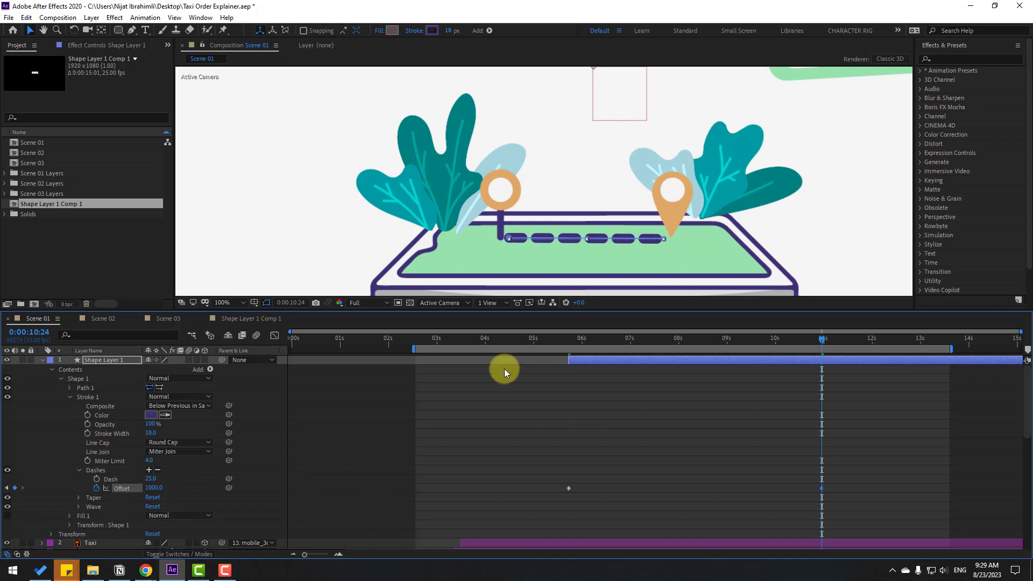
Start the work area at the shape layer's in point, preview the dashes, and change the last Offset keyframe to -1000.
drag(414, 349, 566, 348)
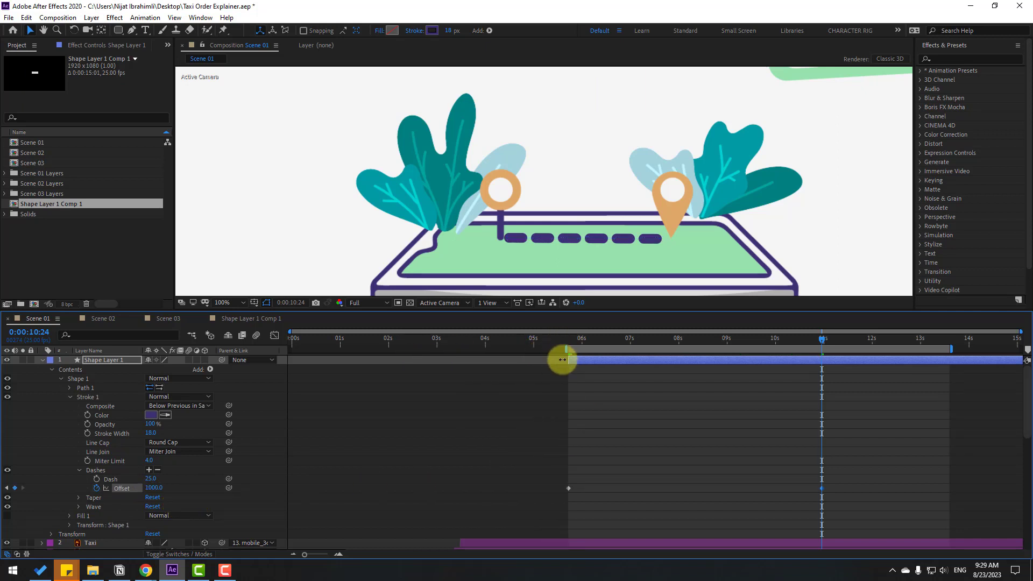
key(space)
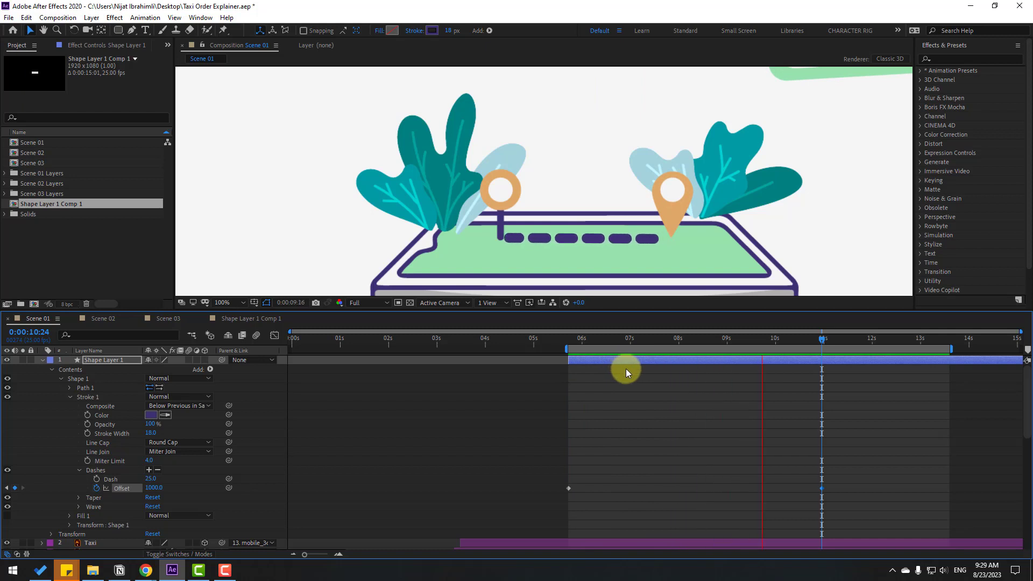
key(space)
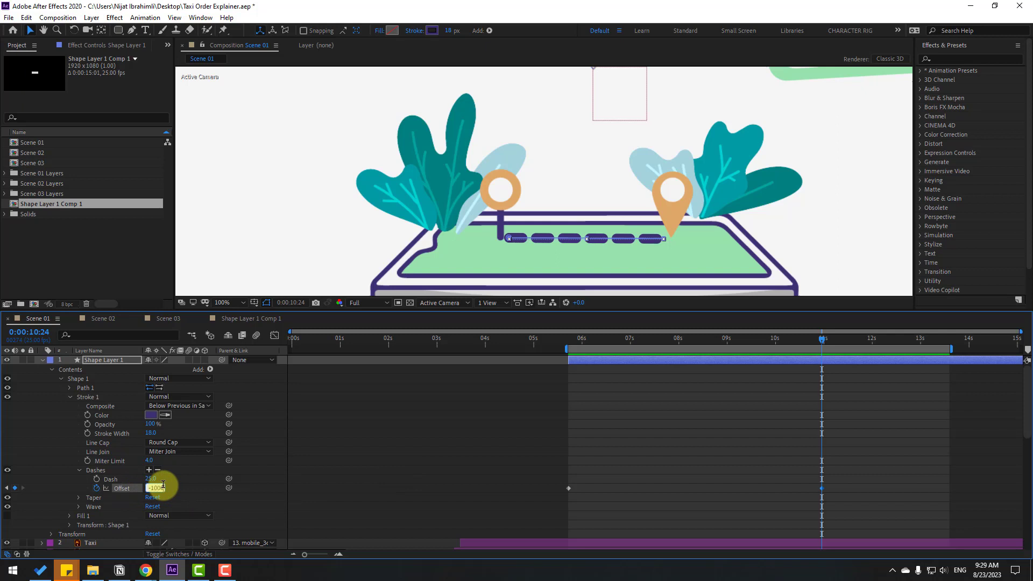
key(space)
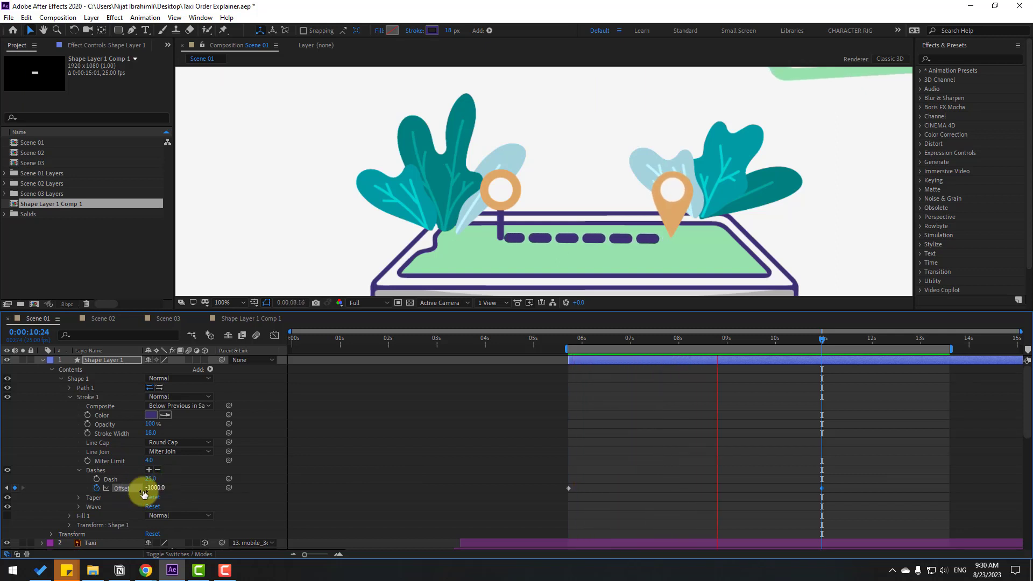
key(space)
Make the dashed line layer 3D and move it straight up until it sits between the two pins on the phone.
click(42, 360)
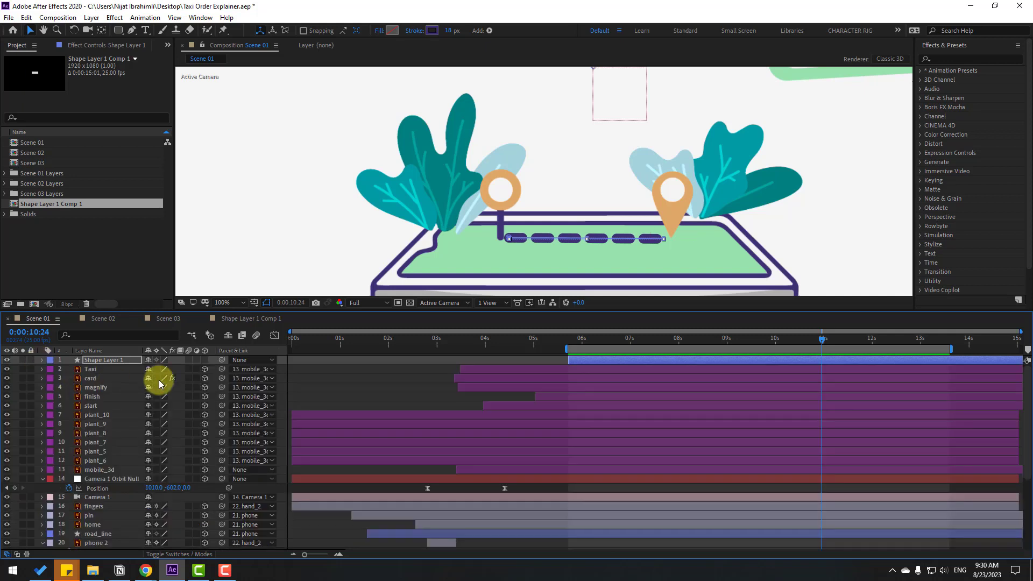
click(205, 360)
scroll(555, 256, down, 6)
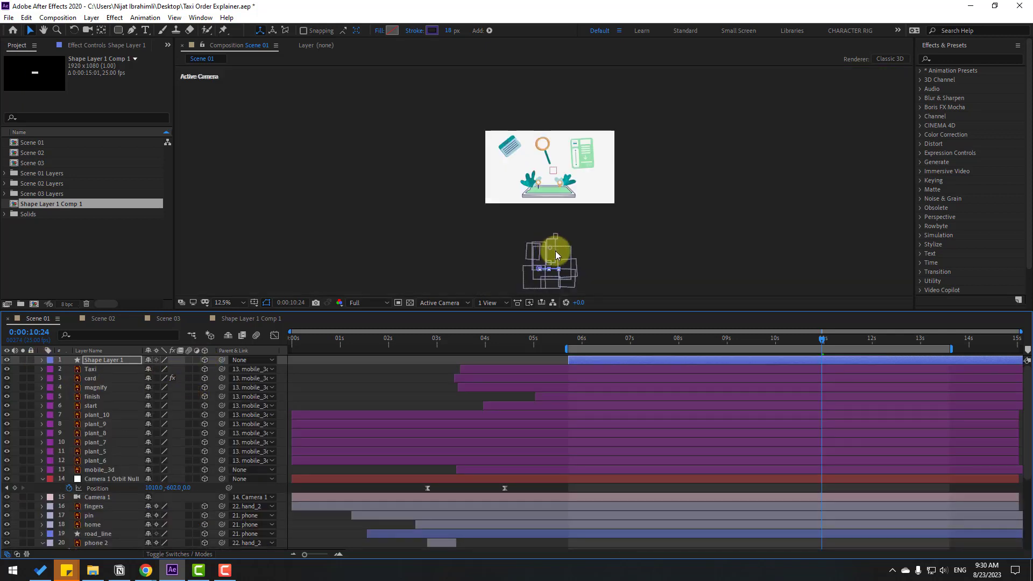
key(shift+Up)
key(shift+Up)
key(shift+Up)
key(shift+Up)
key(shift+Up)
key(shift+Up)
key(shift+Up)
key(shift+Up)
key(shift+Up)
key(shift+Up)
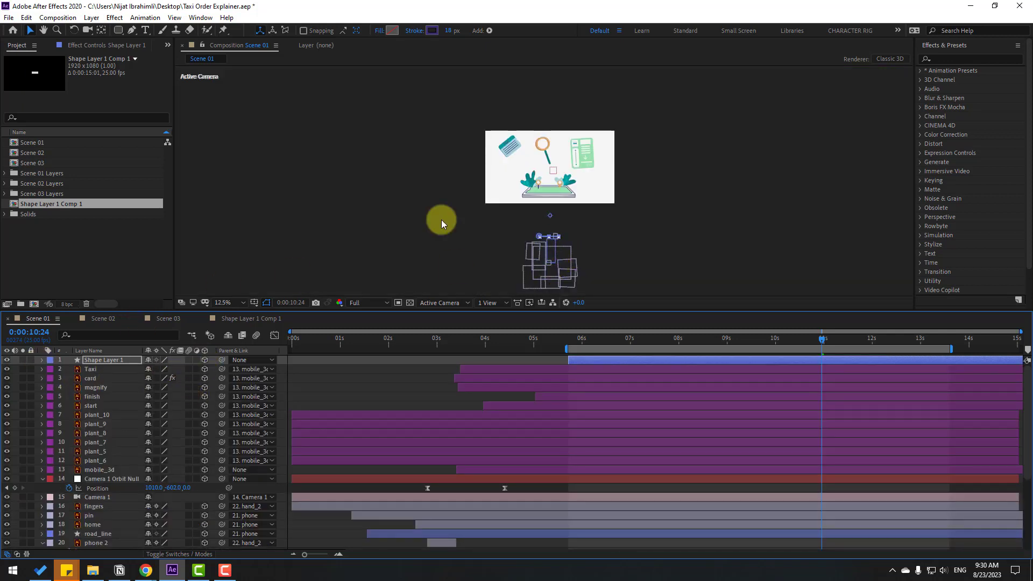
key(shift+Up)
key(shift+Up)
key(shift+Up)
scroll(561, 215, up, 3)
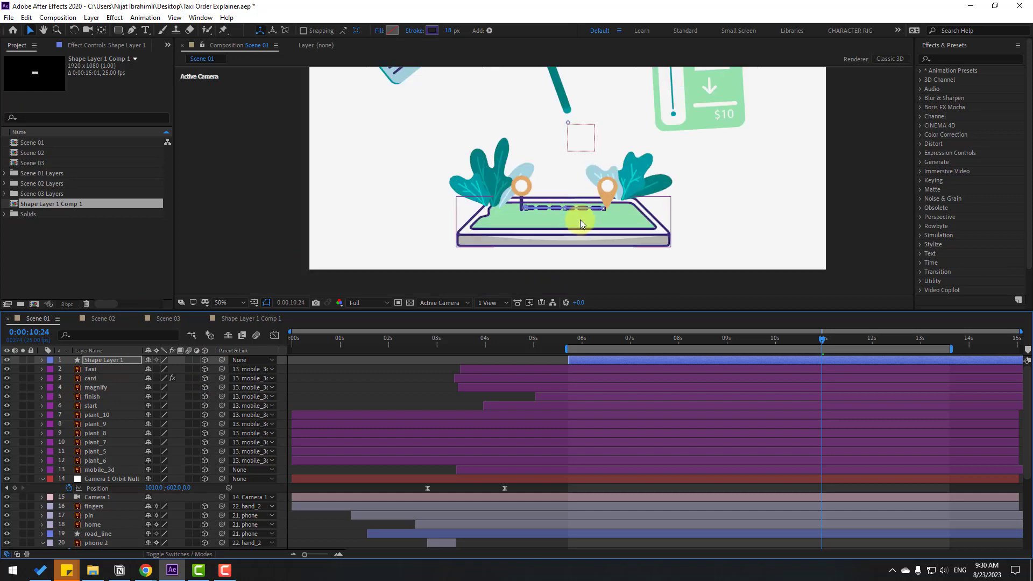
Add Trim Paths to the dashed line's shape layer.
drag(507, 340, 655, 341)
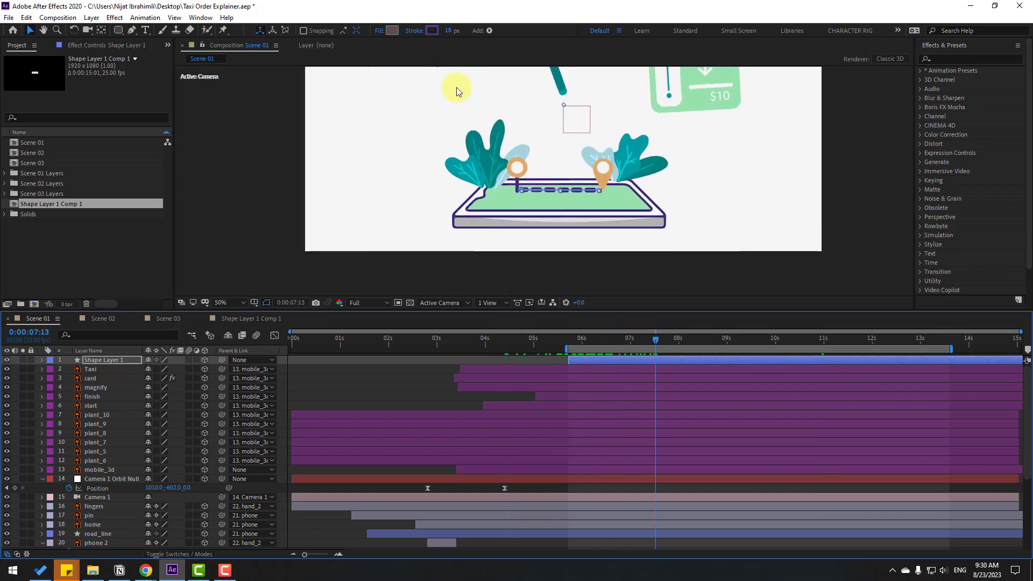
click(488, 31)
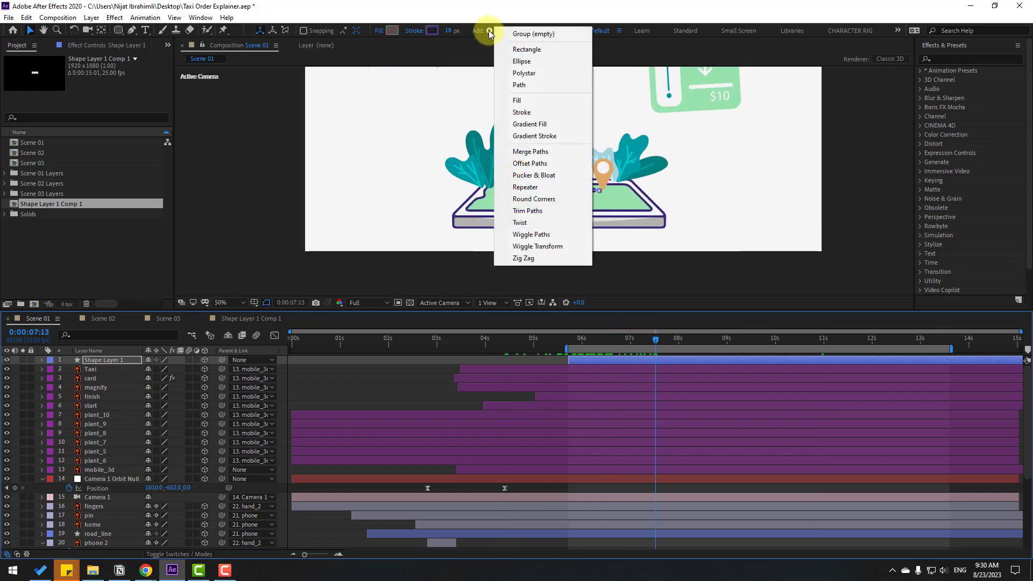
click(549, 211)
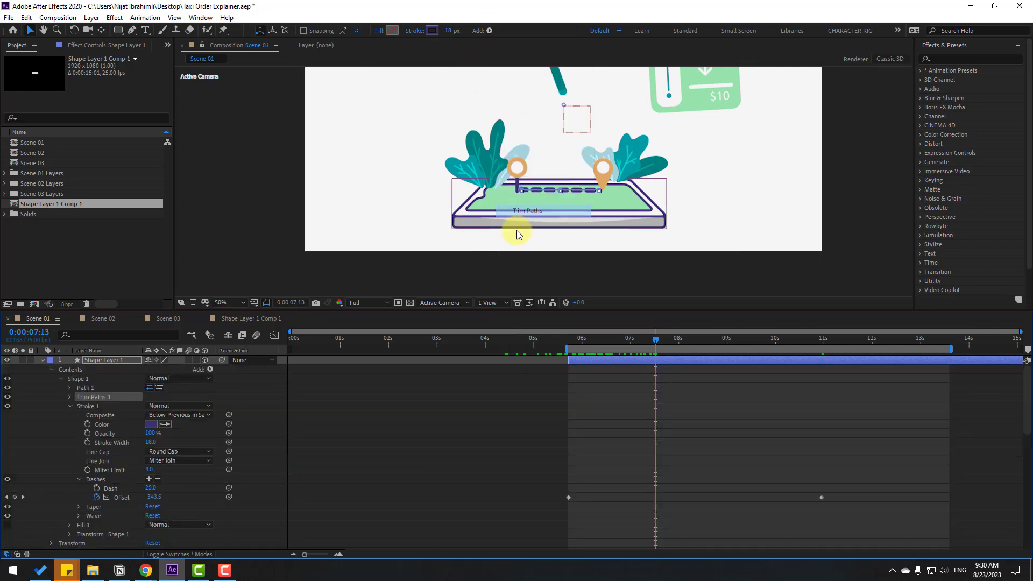
click(71, 407)
Animate the Trim Paths End from 0% at 0:00:05:18 to 100% at 0:00:07:11, and preview the line growing.
click(565, 342)
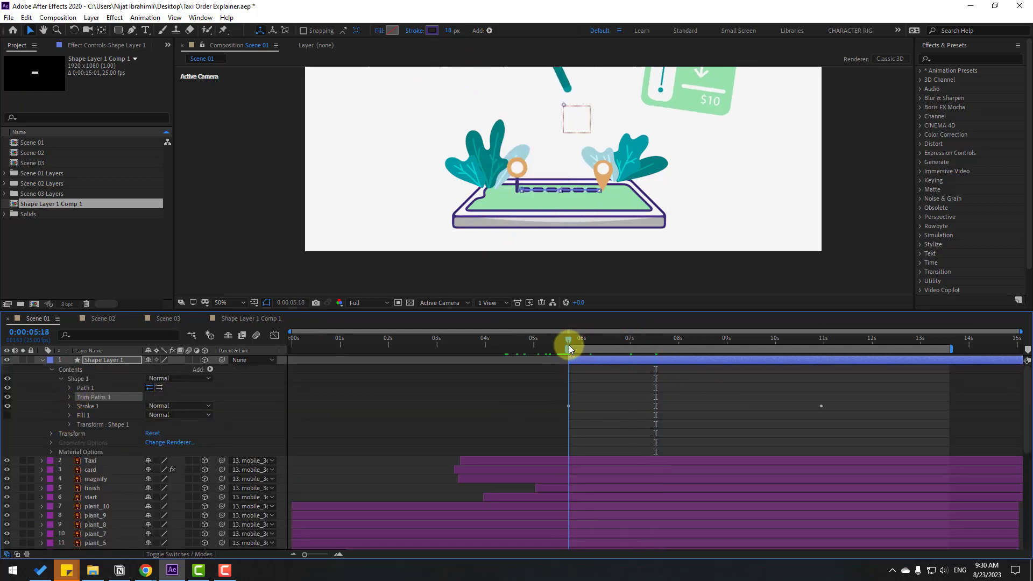
drag(568, 346, 567, 346)
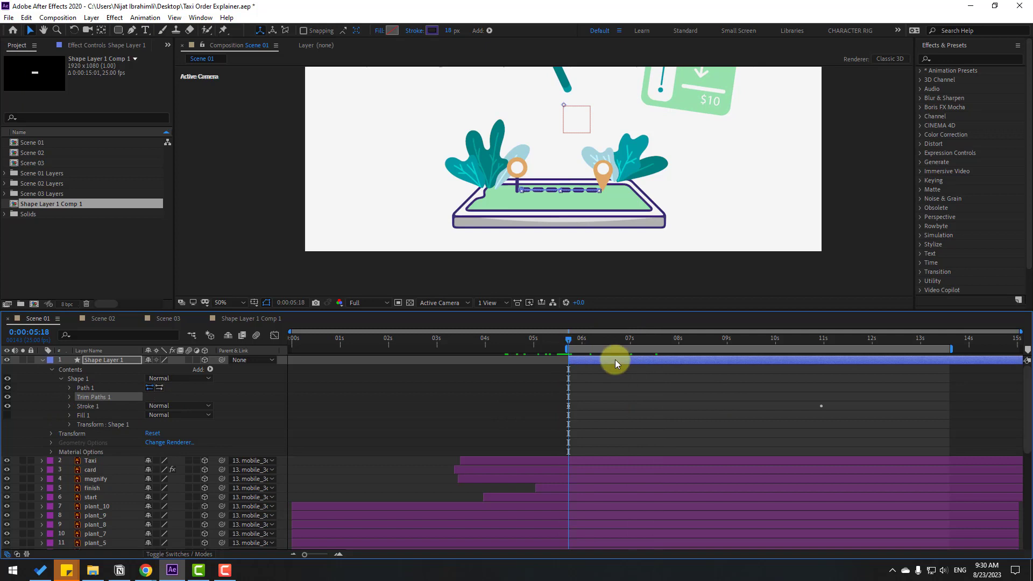
click(68, 397)
click(148, 414)
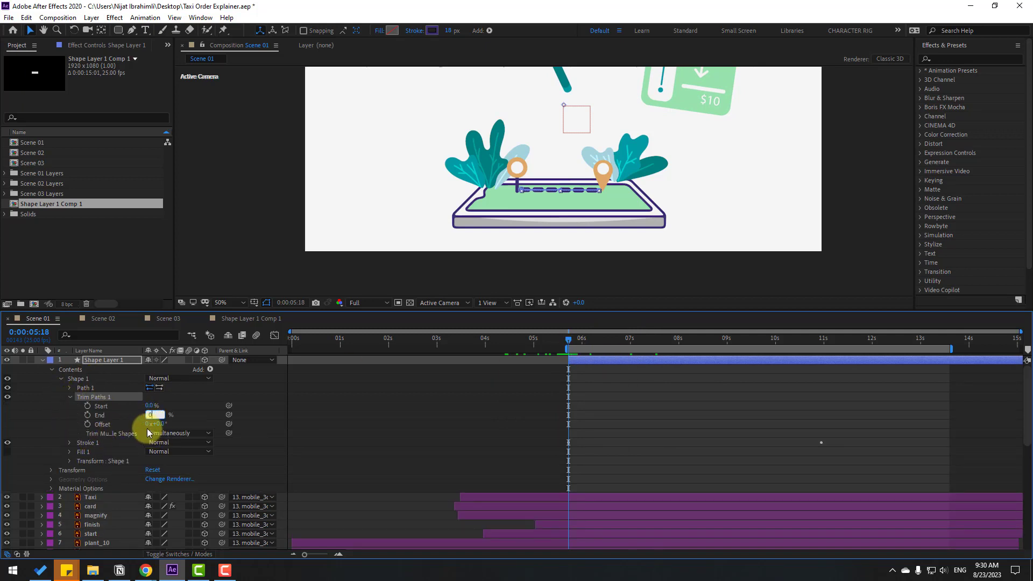
text(0)
key(Return)
click(88, 415)
drag(601, 343, 651, 342)
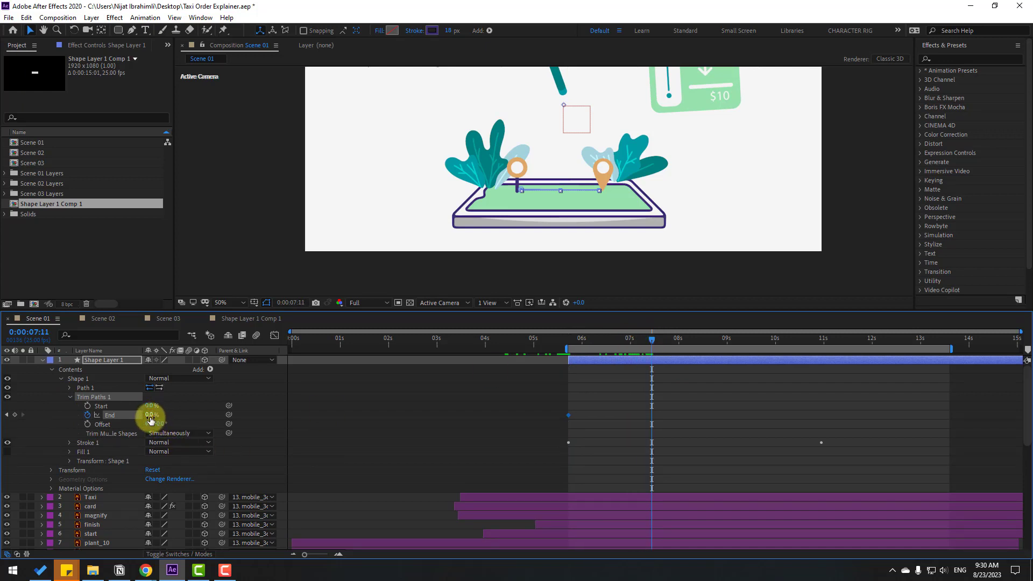
text(100)
key(Return)
key(space)
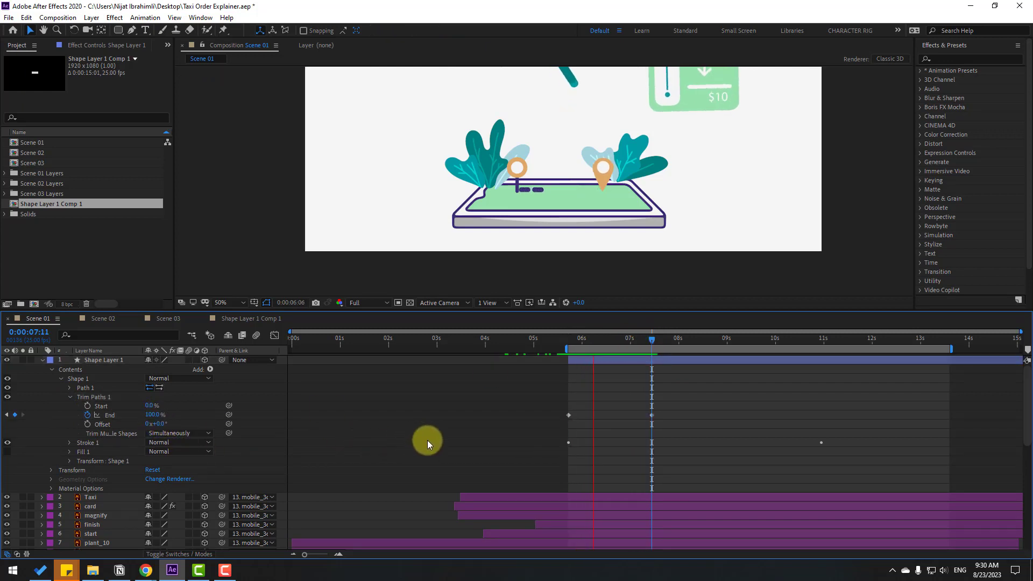
Apply Easy Ease to both Trim Paths End keyframes.
drag(560, 405, 659, 421)
right_click(573, 416)
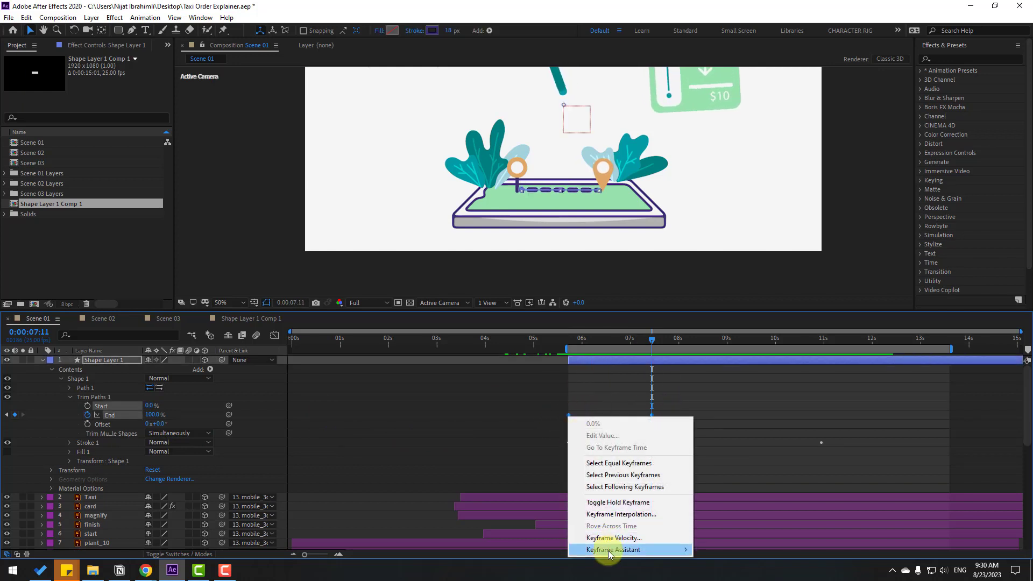
mouse_move(598, 549)
click(764, 479)
click(678, 402)
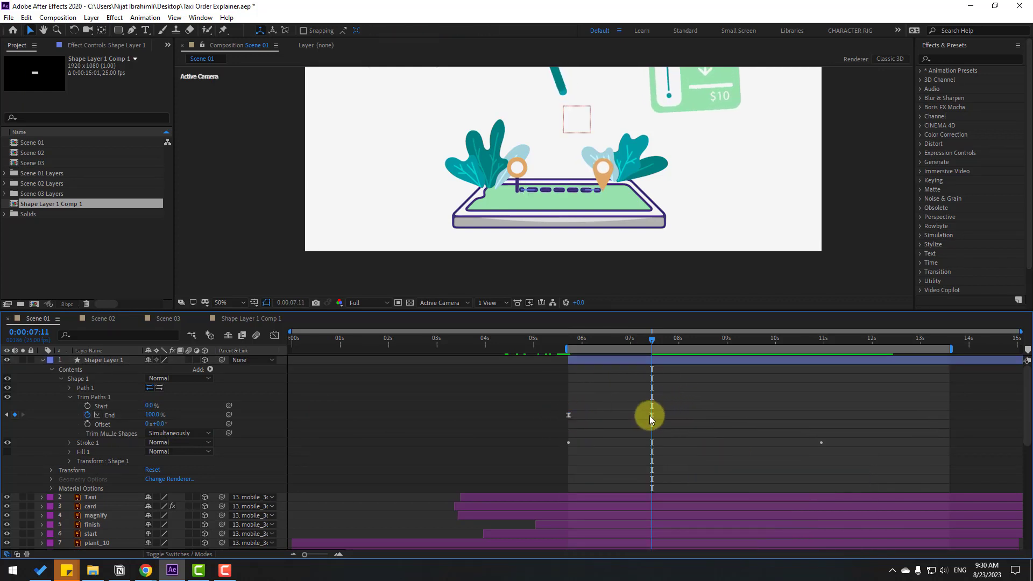
Move the second Trim Paths End keyframe earlier to about 0:00:07:00 and check the faster line growth.
drag(651, 416, 630, 415)
click(715, 428)
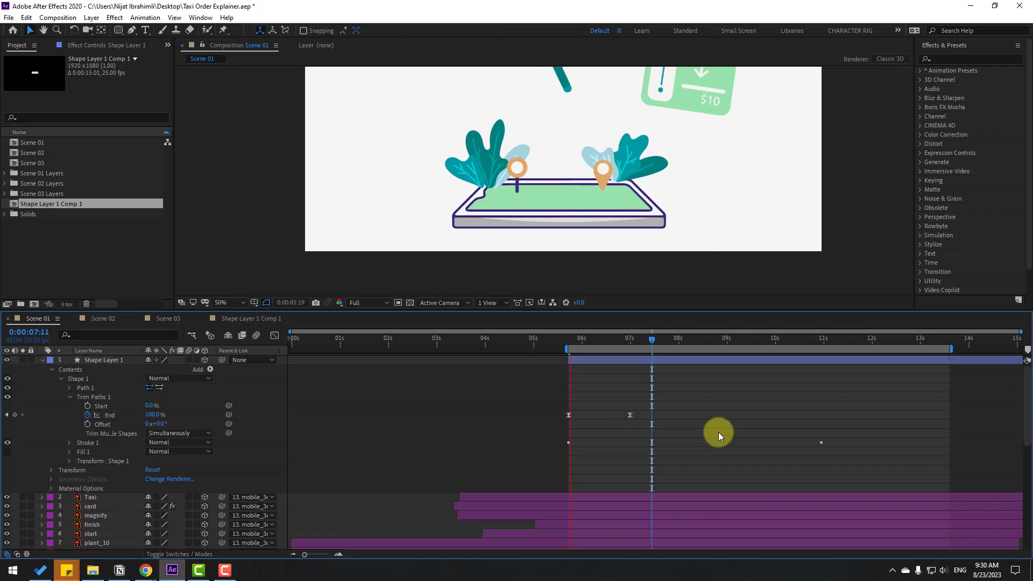
click(620, 336)
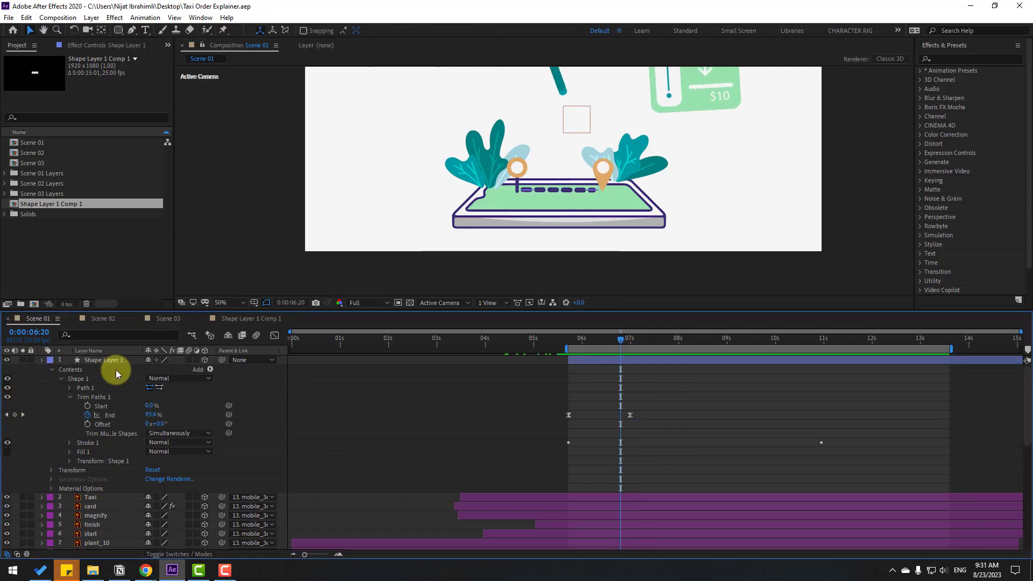
Rename the dashed line layer to map_road and parent it to the mobile_3d layer.
click(111, 364)
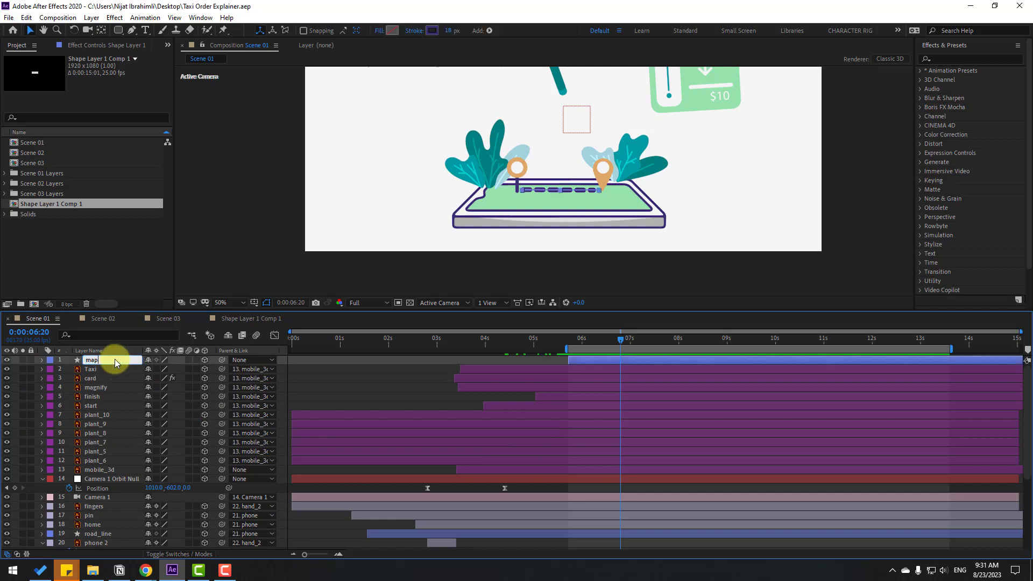
key(Return)
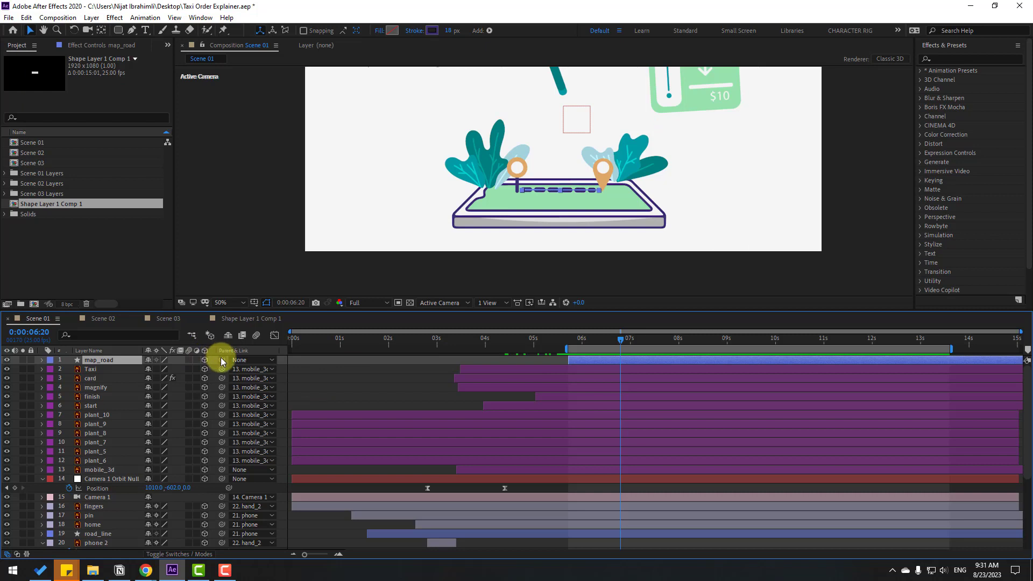
drag(222, 360, 115, 470)
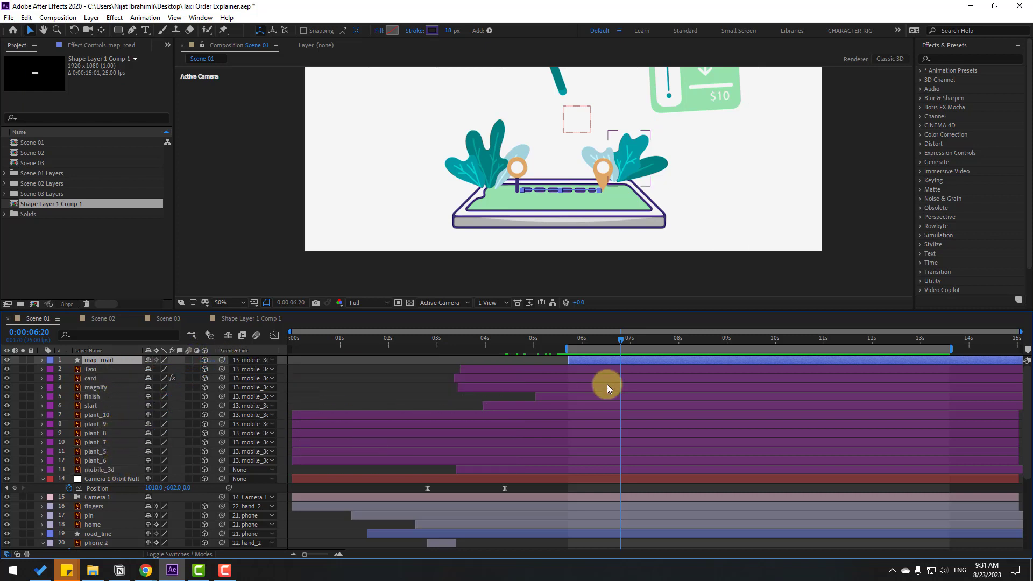
Shift the start pin layer earlier so that it begins at 0:00:03:13.
drag(427, 339, 463, 341)
click(228, 303)
click(228, 326)
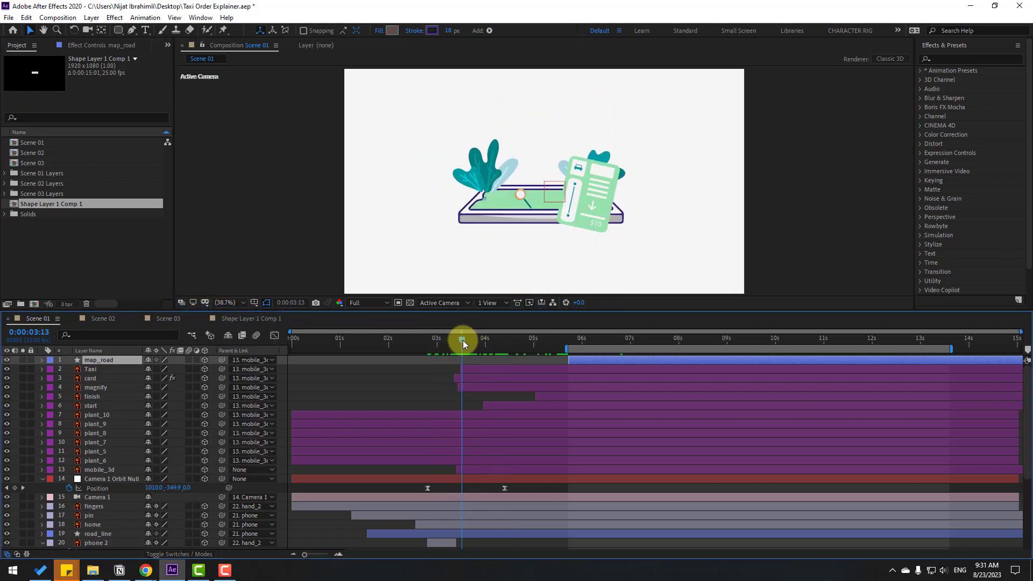
click(101, 408)
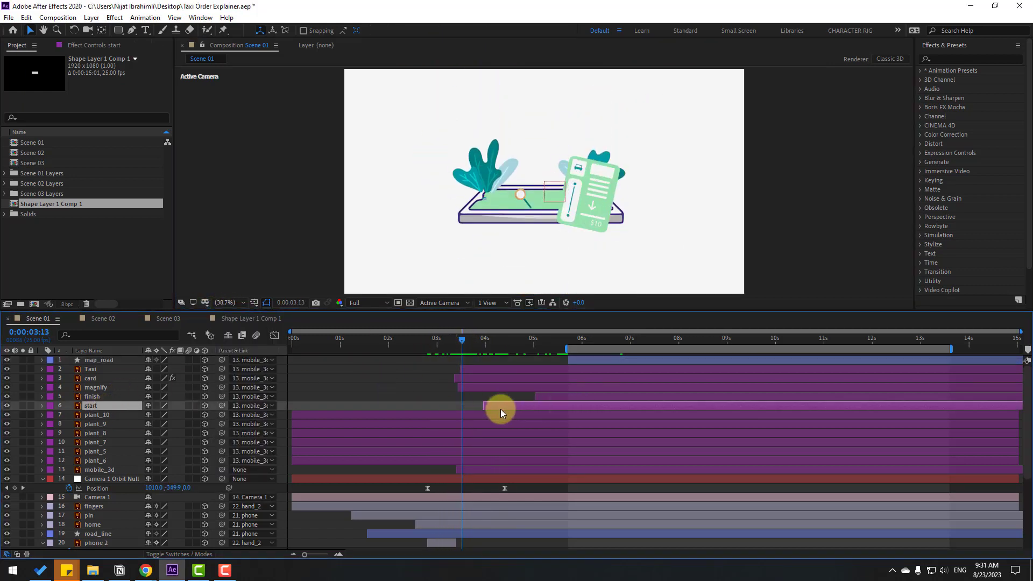
Place the map_road layer between the finish and start layers and shift it to begin at about 0:00:03:15.
click(592, 360)
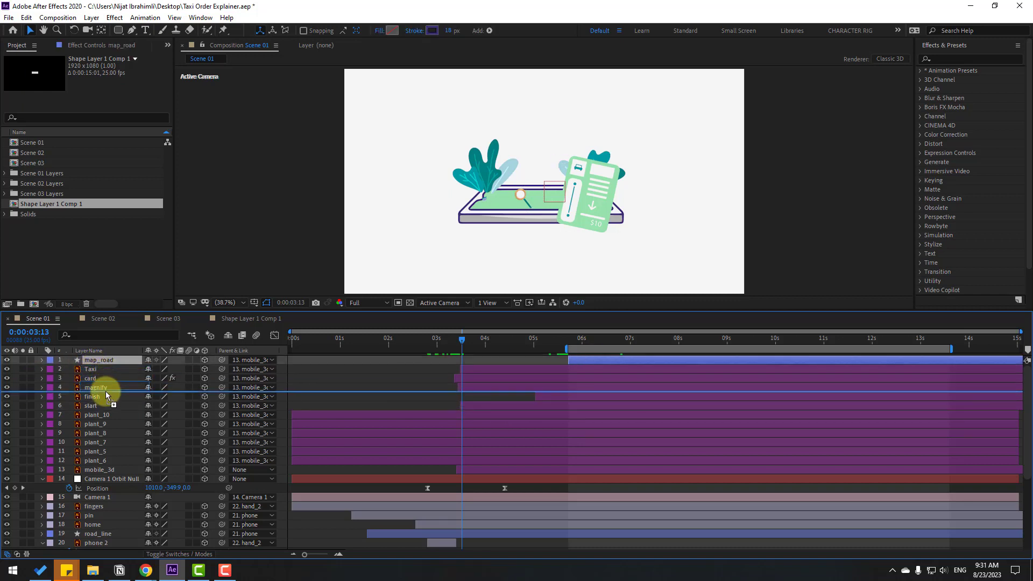
drag(683, 402, 563, 396)
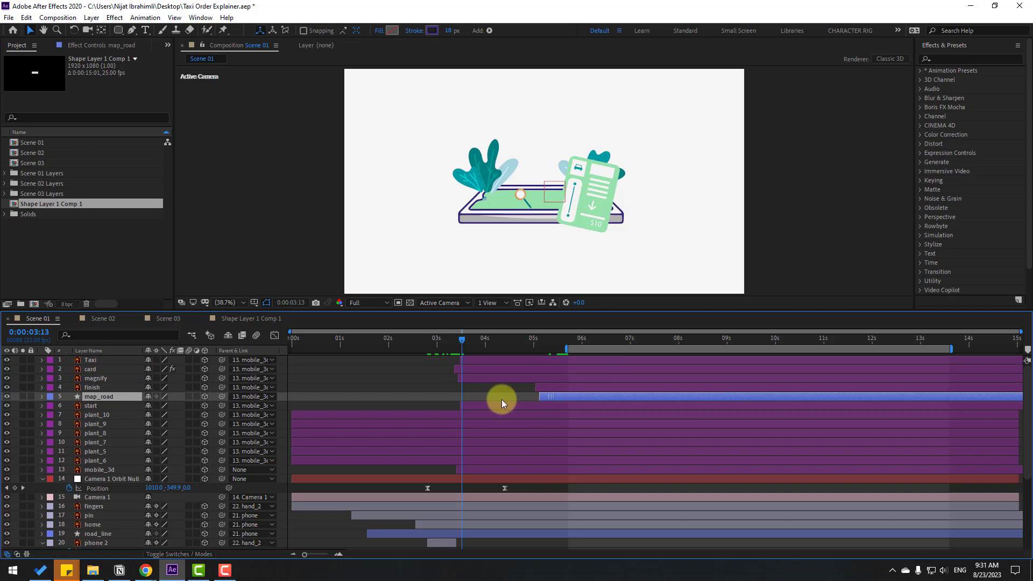
drag(448, 334, 488, 342)
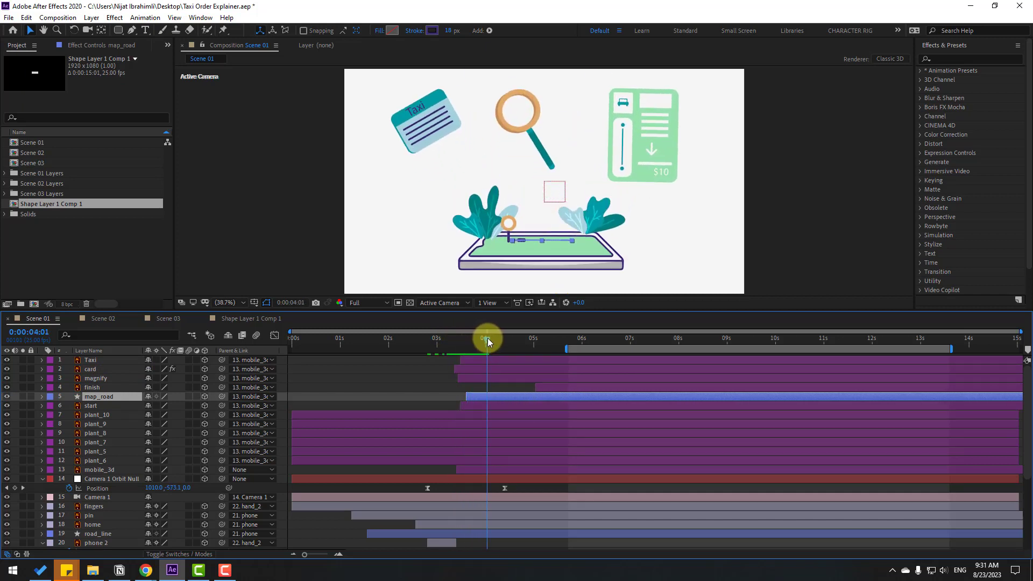
Shift the finish pin layer earlier to begin at about 0:00:04:20, as the dashed road reaches it.
click(97, 388)
drag(550, 387, 538, 386)
drag(489, 338, 522, 341)
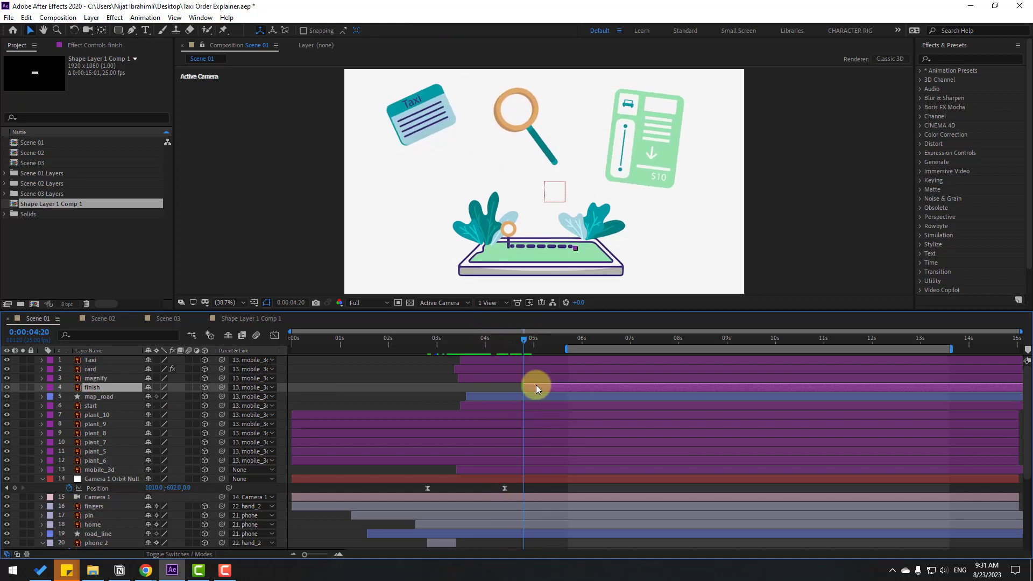
Extend the work area to start at about 0:00:03:05, preview it, and shift the finish layer to begin at about 0:00:04:10.
drag(563, 350, 446, 349)
key(space)
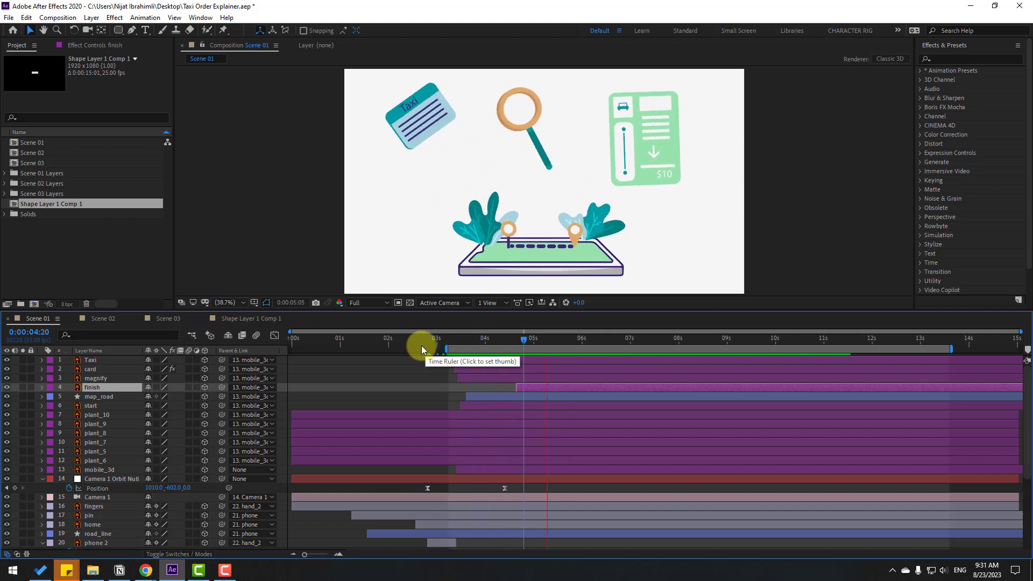
key(space)
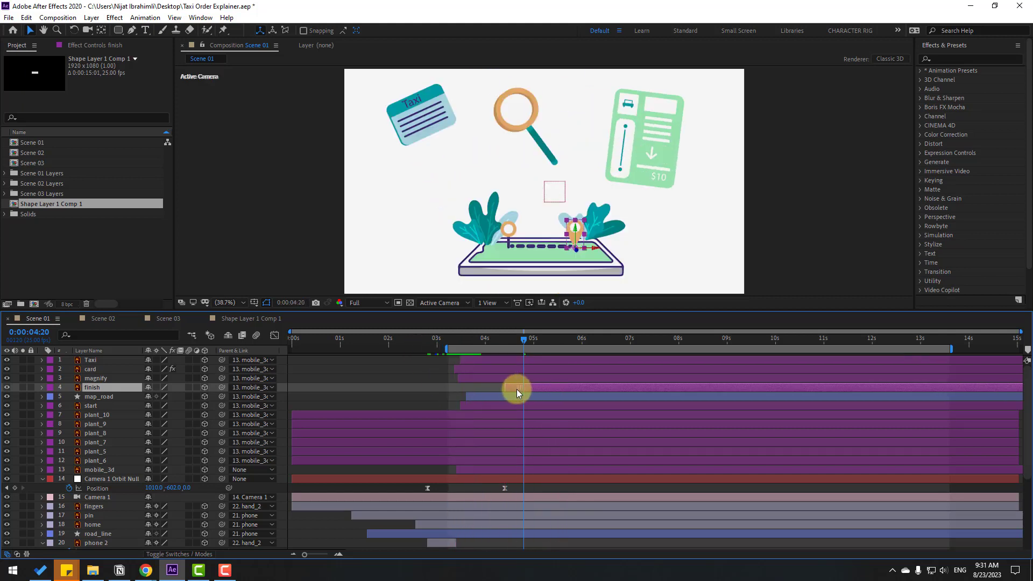
Move map_road's second End keyframe to 0:00:04:10 and its last Offset keyframe to about 0:00:08:15, and preview the road.
click(500, 397)
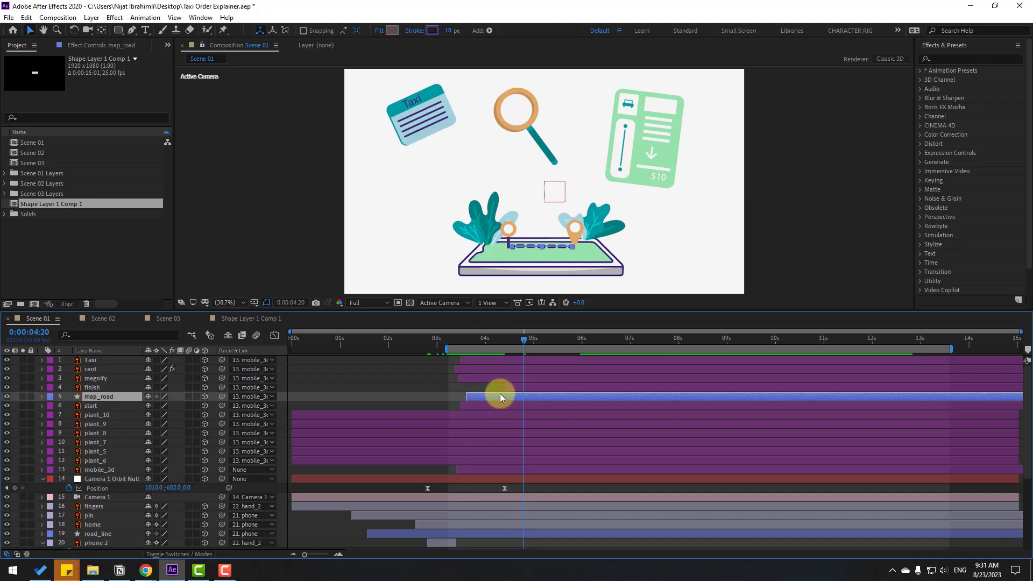
key(u)
drag(721, 418, 708, 416)
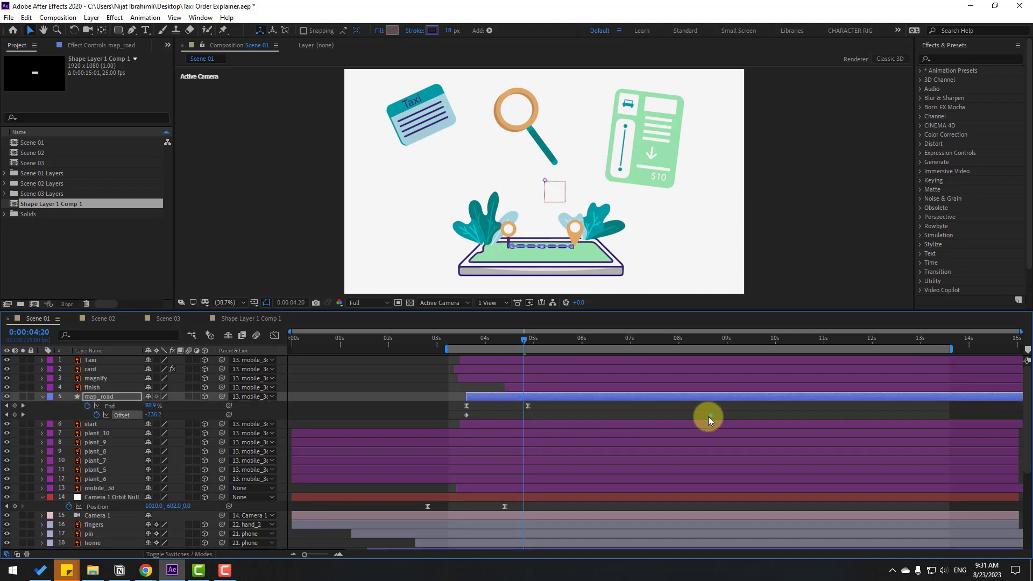
drag(509, 408, 505, 408)
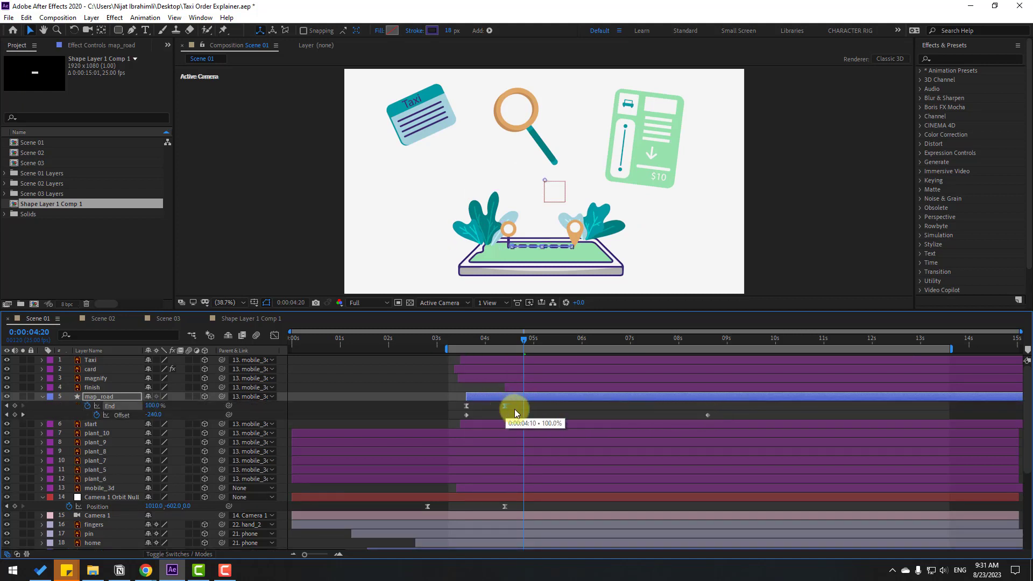
key(space)
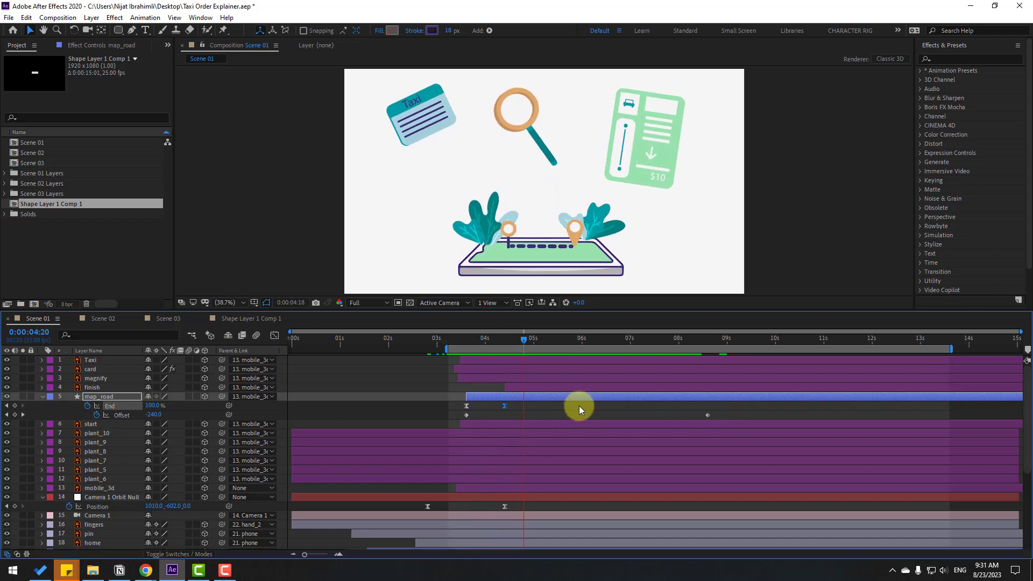
Shift the finish layer earlier to begin at about 0:00:04:02, save the project, and collapse the map_road properties.
click(460, 387)
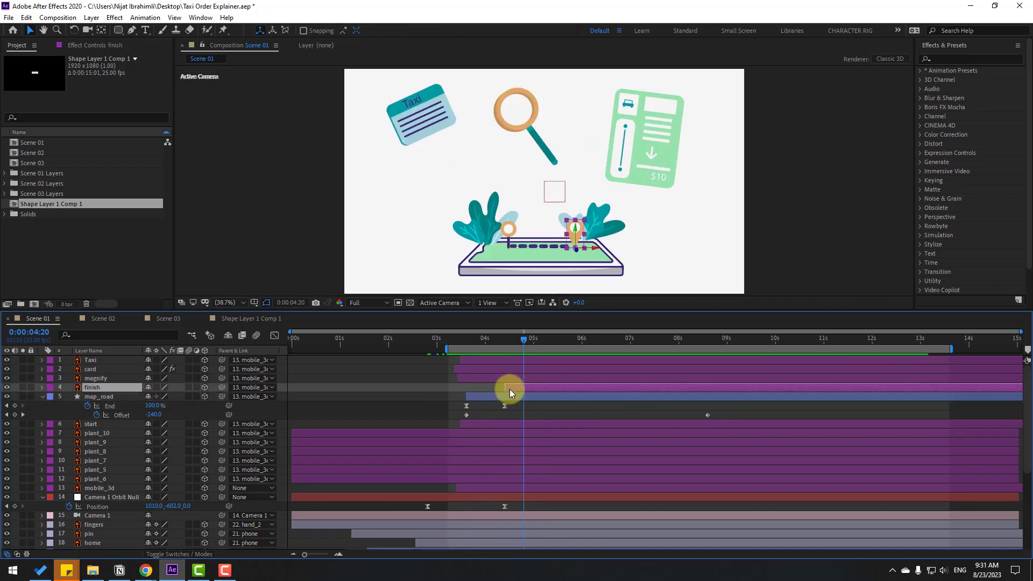
drag(461, 341, 503, 340)
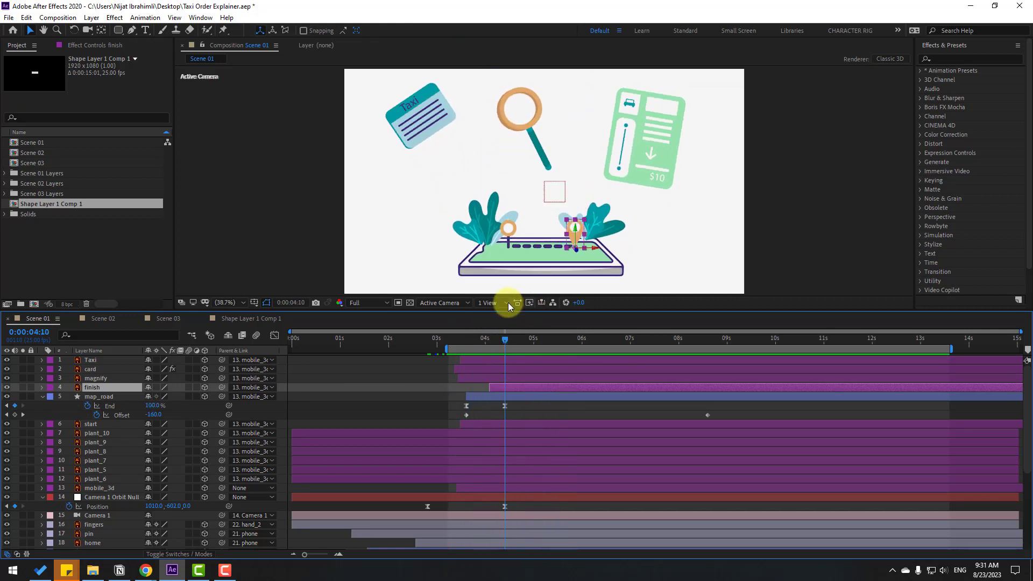
key(ctrl+s)
click(42, 396)
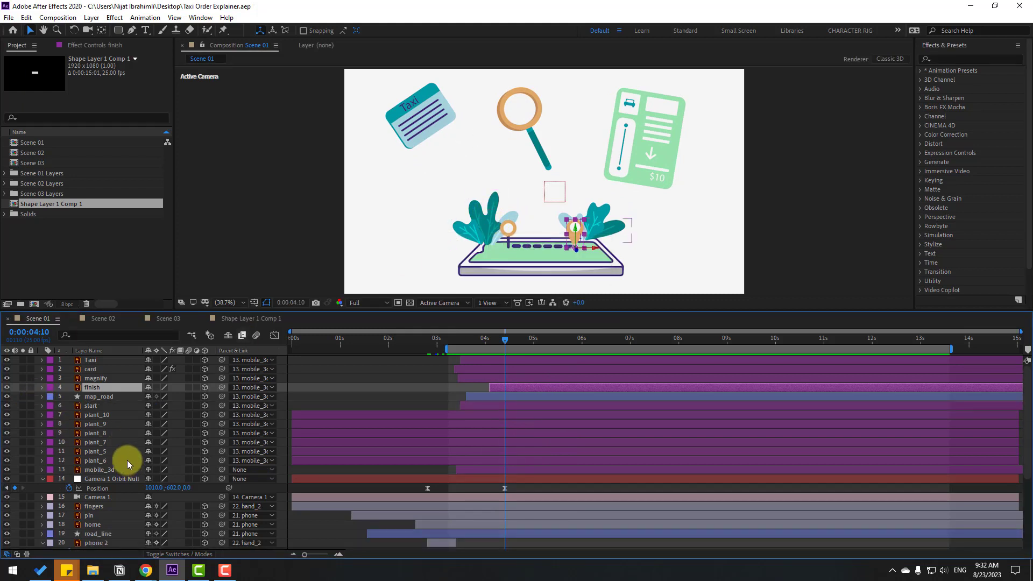
Reveal the Scale property of plant_1 and copy its two Scale keyframes.
scroll(138, 487, down, 5)
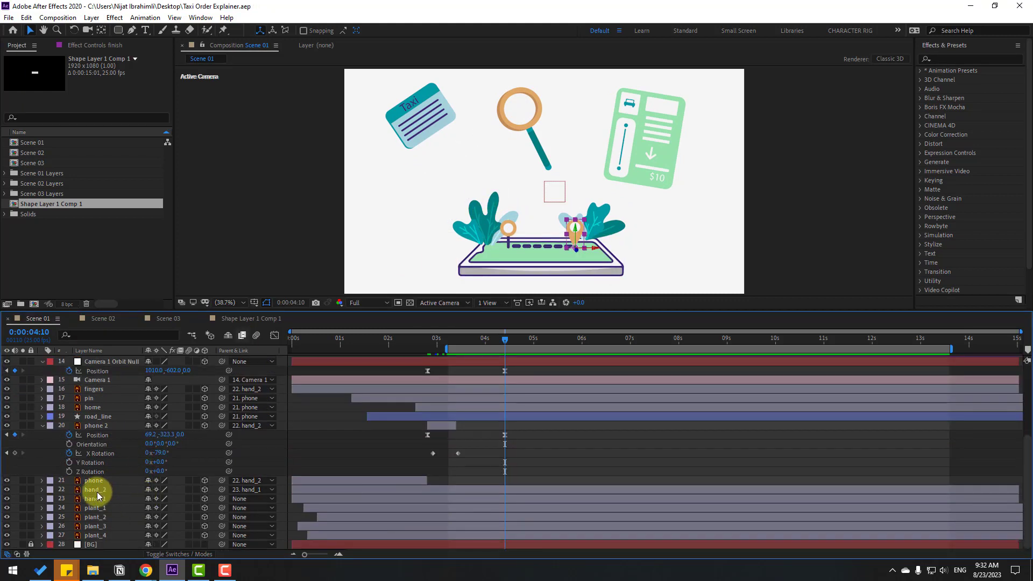
click(100, 509)
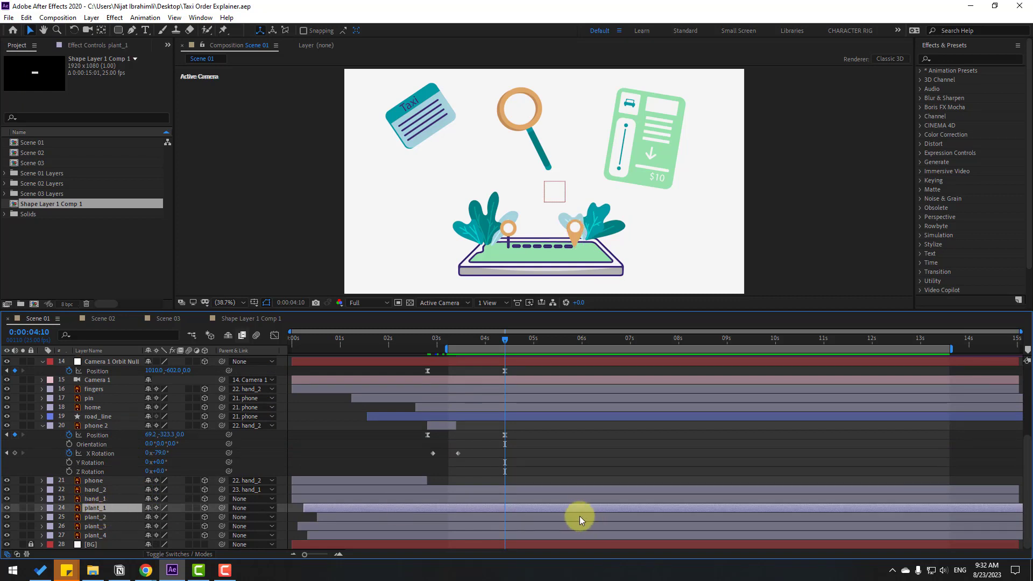
key(s)
drag(349, 516, 298, 522)
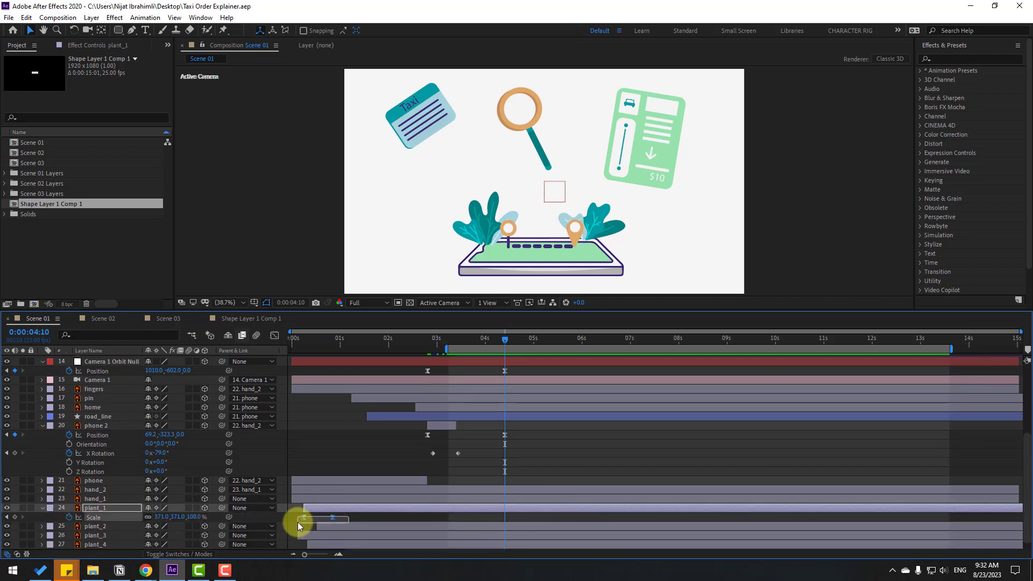
Shift the six layers plant_5 through plant_10 together so that they begin at 0:00:05:16.
scroll(44, 507, up, 5)
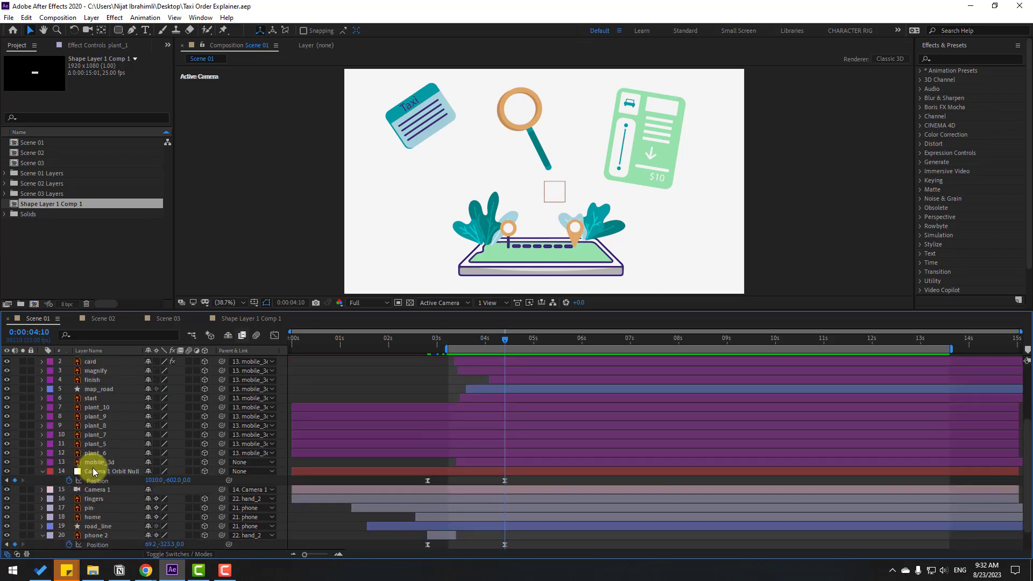
click(101, 415)
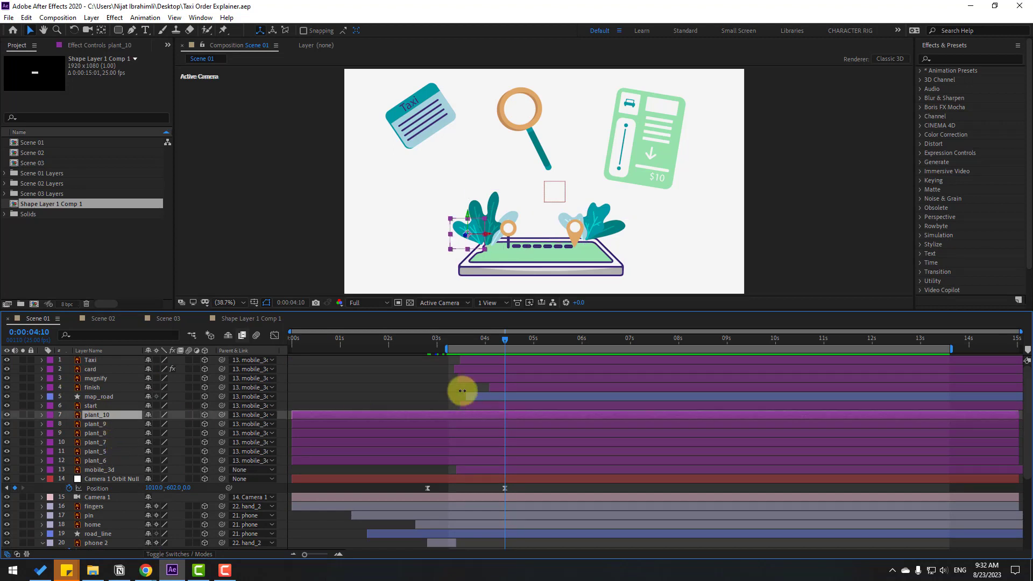
drag(367, 340, 276, 339)
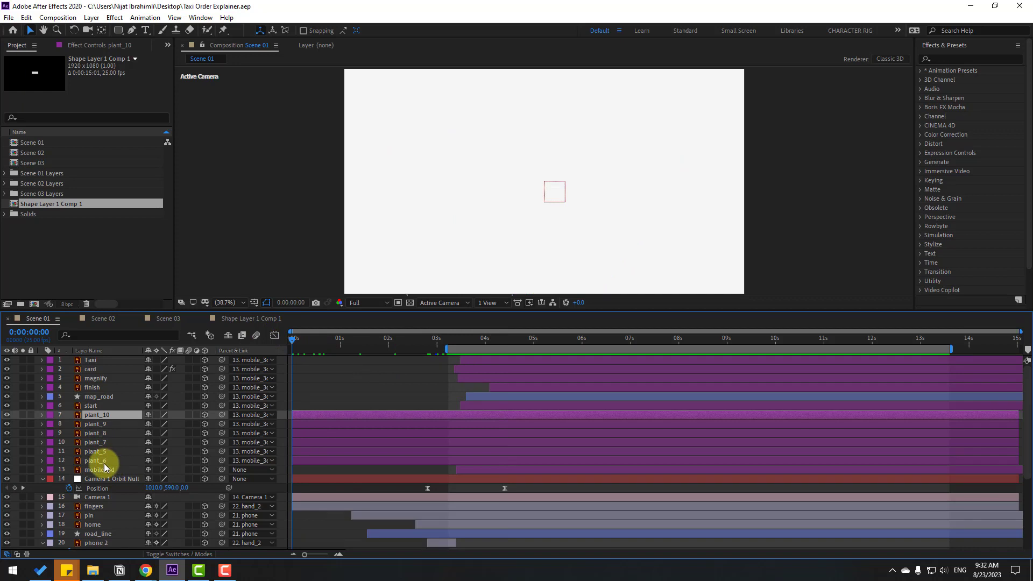
shift+click(104, 462)
drag(306, 416, 495, 415)
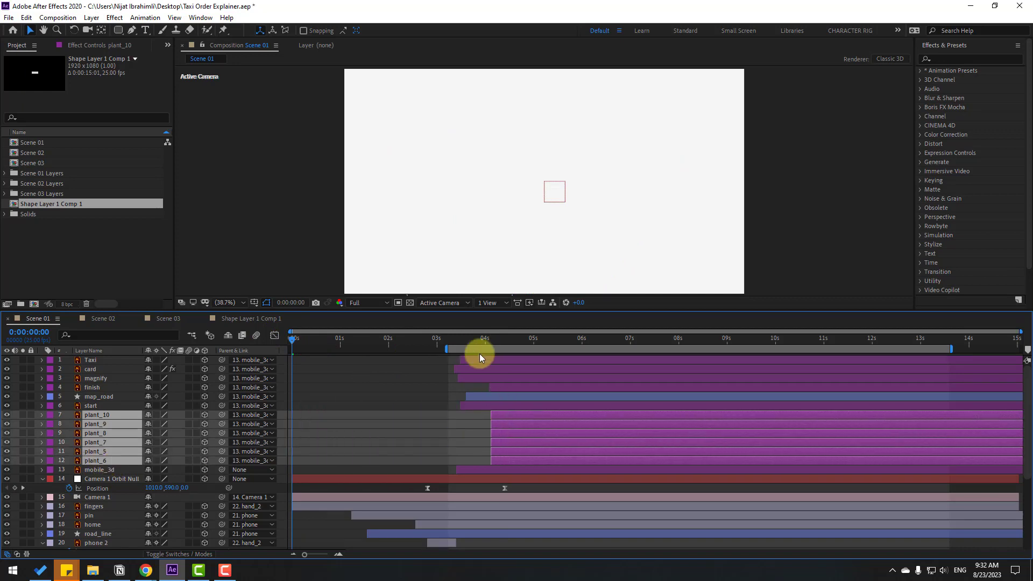
drag(487, 339, 556, 342)
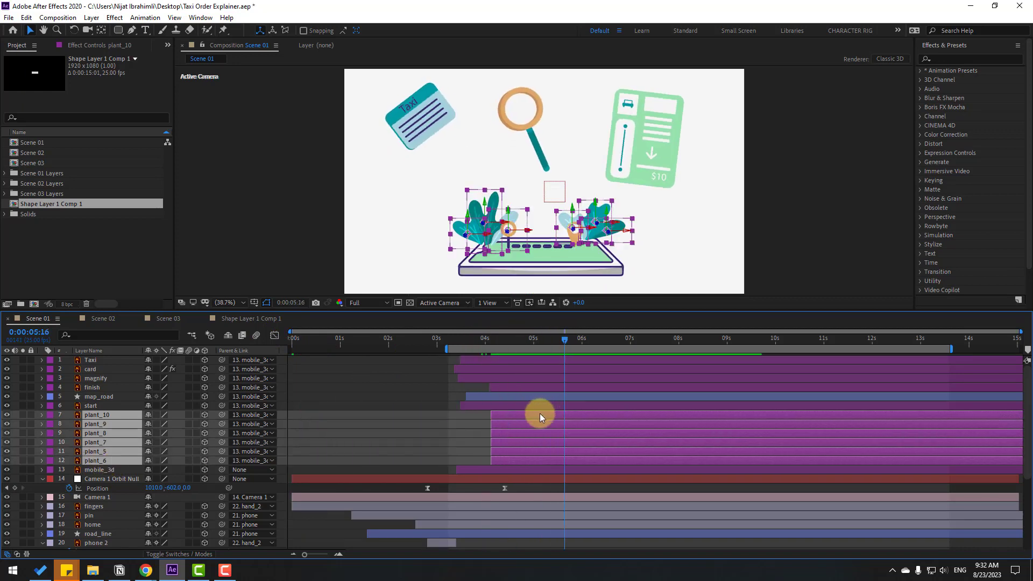
drag(541, 414, 614, 412)
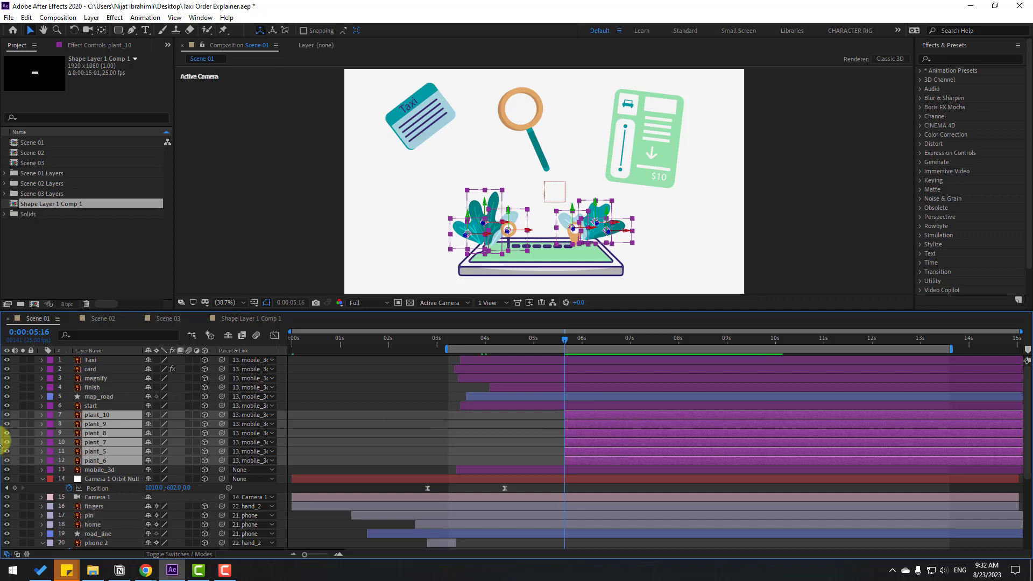
Solo the plant_5 through plant_10 layers to isolate the leaves.
click(23, 414)
click(595, 254)
scroll(595, 254, up, 5)
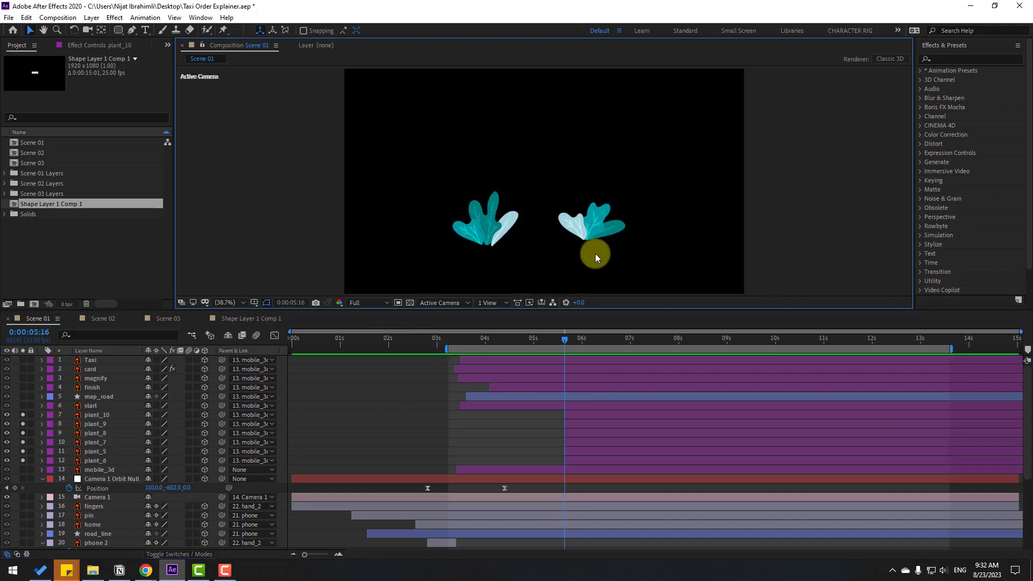
drag(556, 132, 540, 108)
Move the anchor points of plant_7, plant_5 and plant_6 to the base of their leaves with the Pan Behind tool.
click(562, 167)
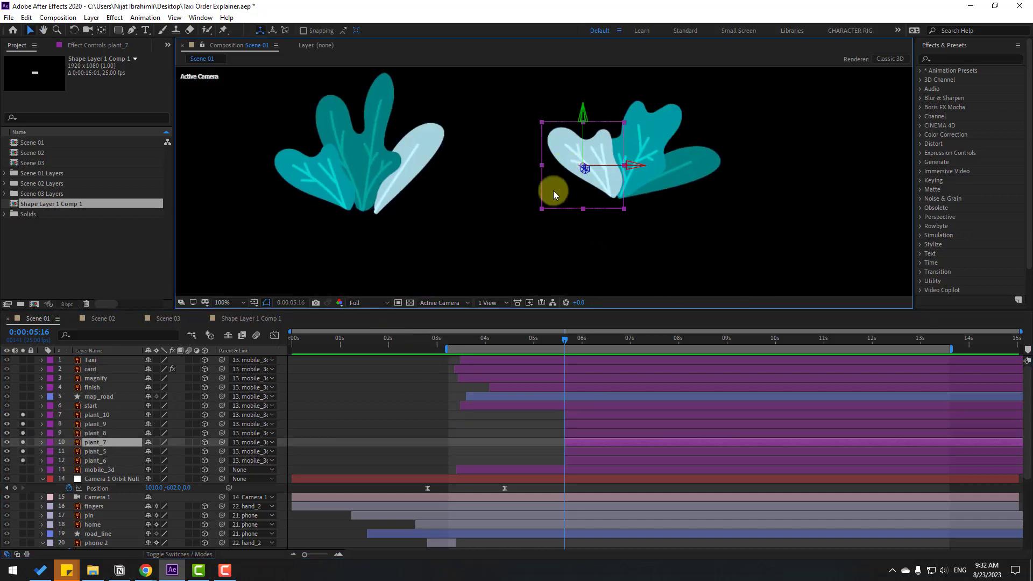
click(101, 31)
drag(584, 167, 617, 200)
click(33, 31)
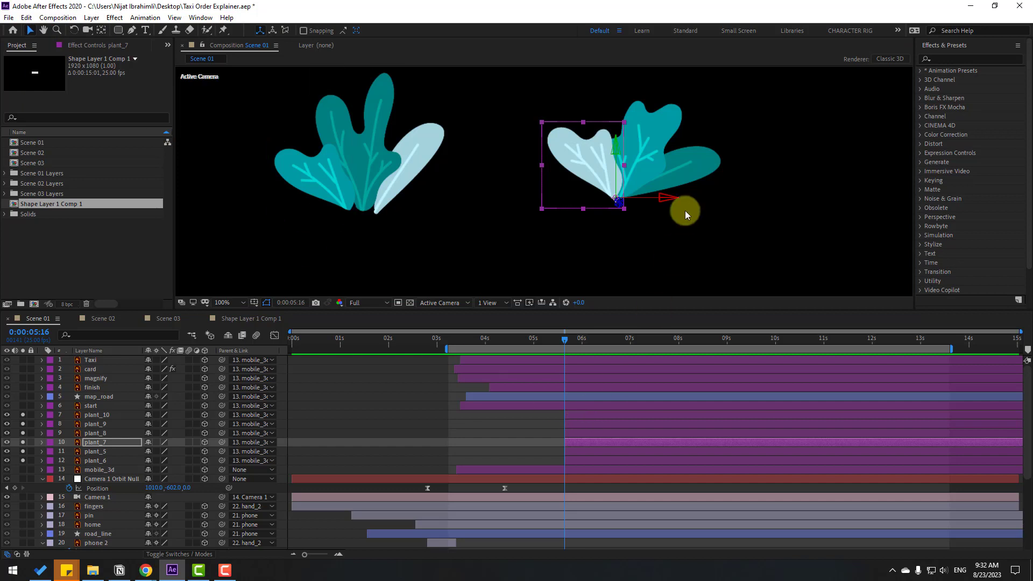
click(659, 122)
click(100, 31)
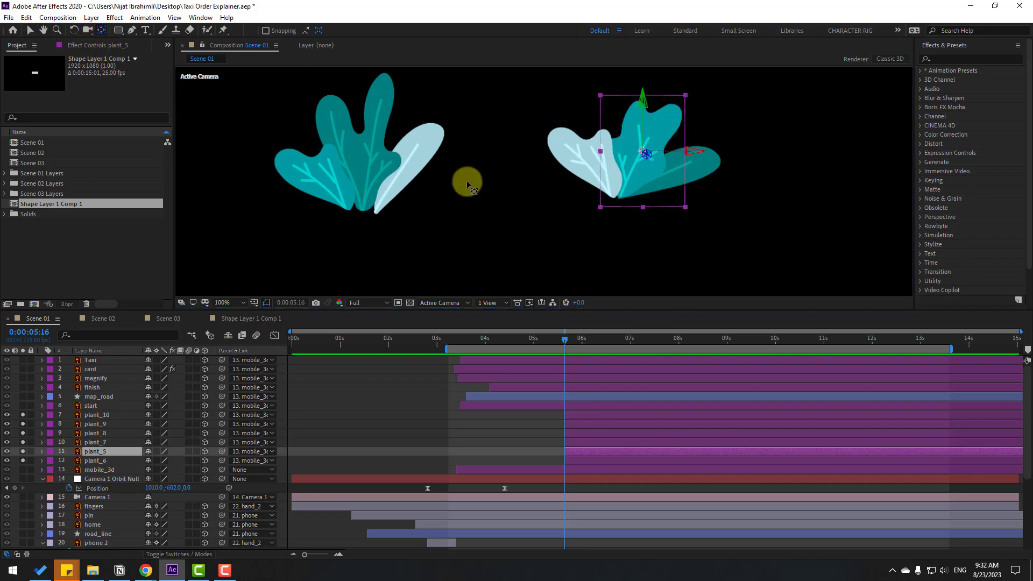
drag(644, 153, 624, 196)
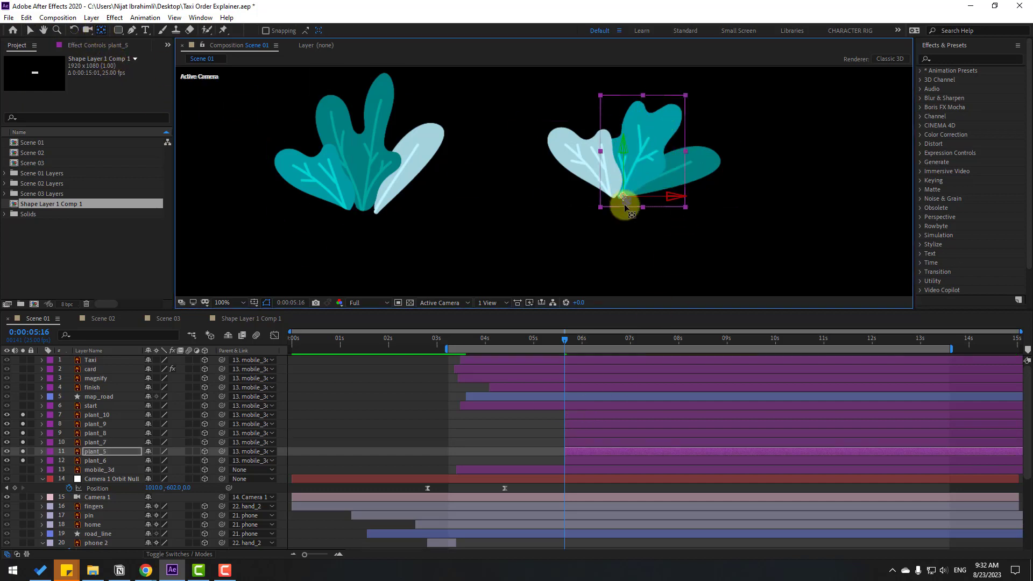
click(30, 31)
click(715, 165)
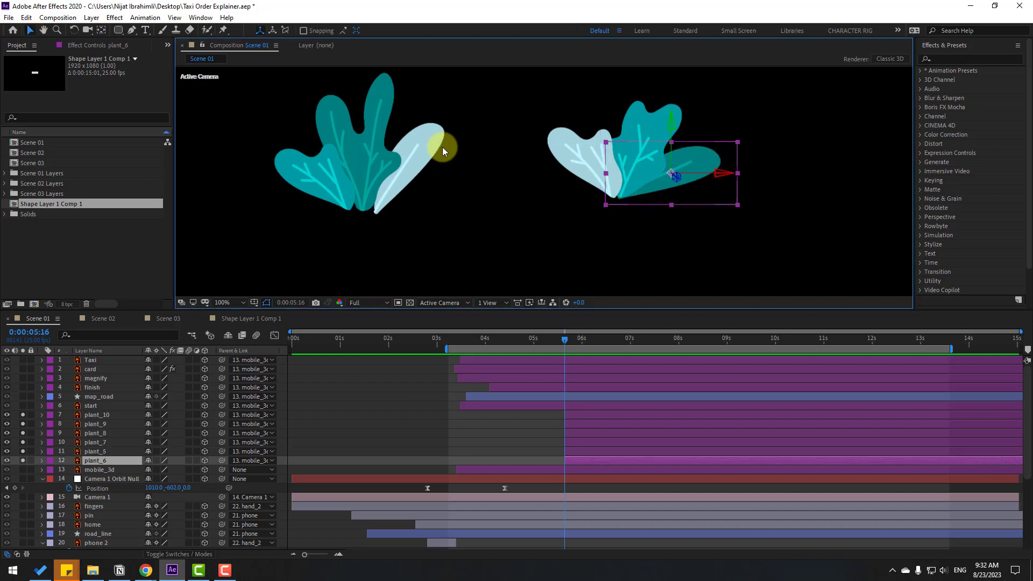
click(101, 30)
drag(670, 175, 624, 197)
click(29, 35)
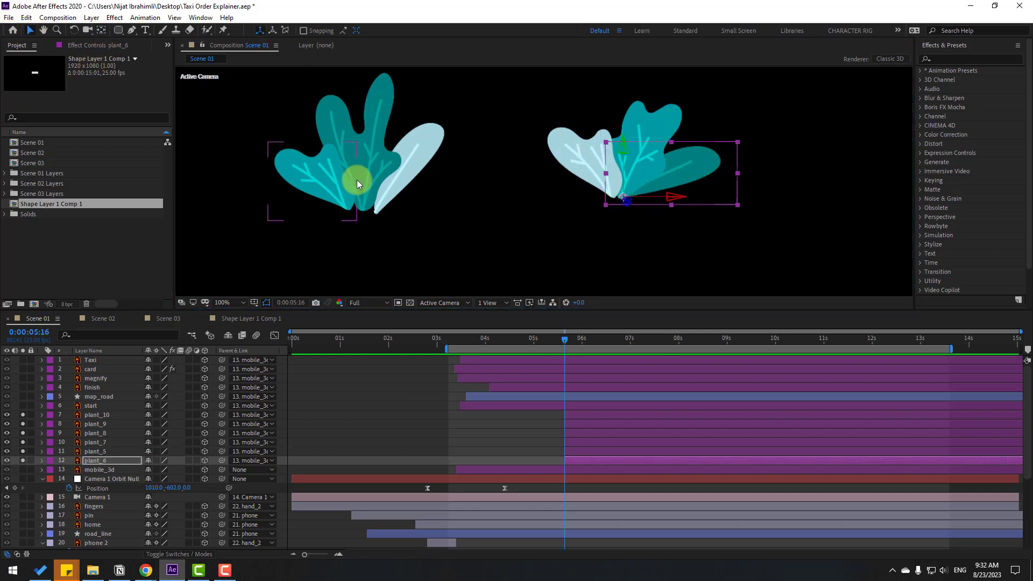
Move the anchor points of plant_10, plant_9 and plant_8 to the base of their leaves with the Pan Behind tool.
click(356, 179)
click(101, 30)
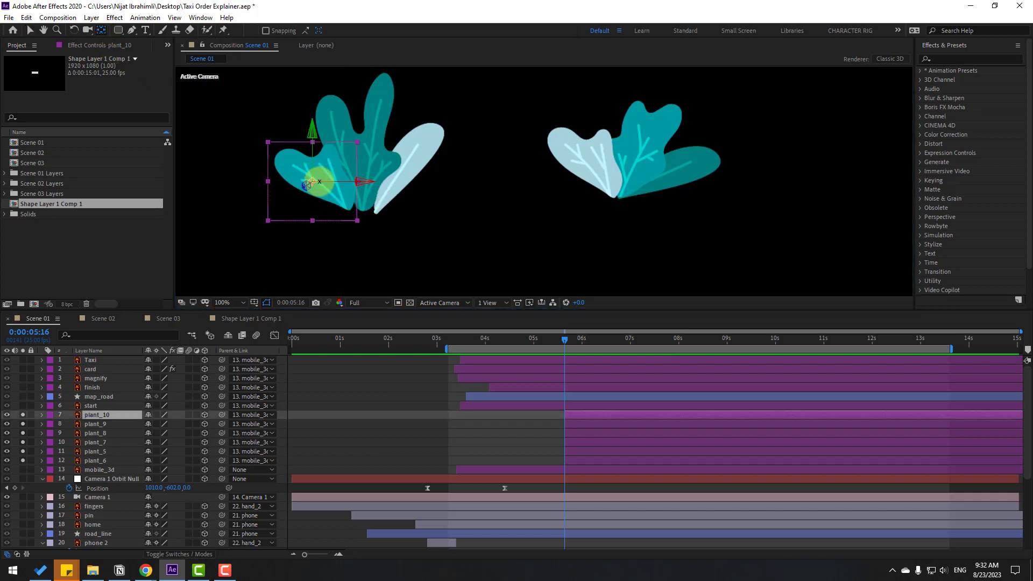
drag(312, 181, 349, 211)
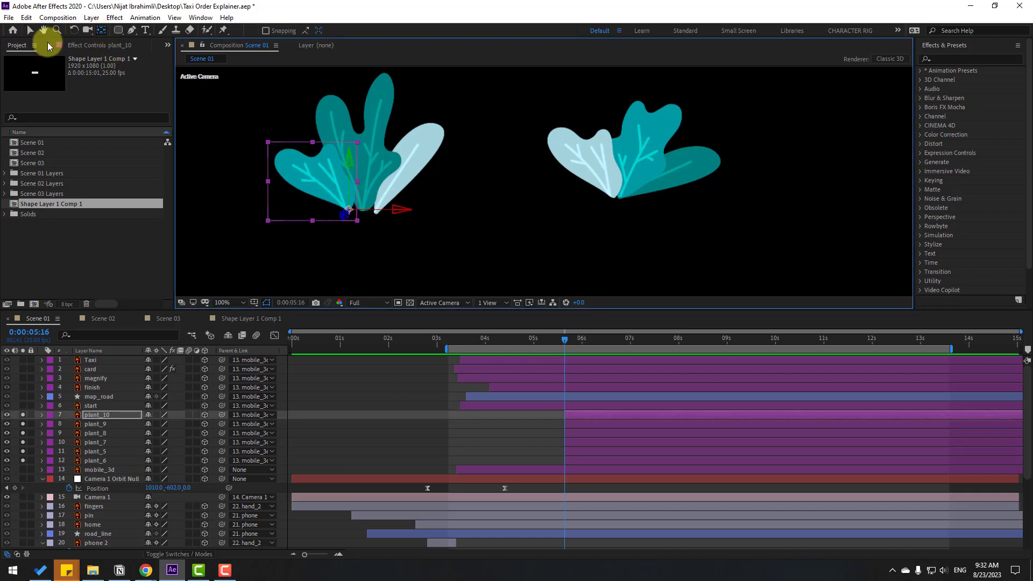
click(30, 30)
click(380, 97)
click(101, 31)
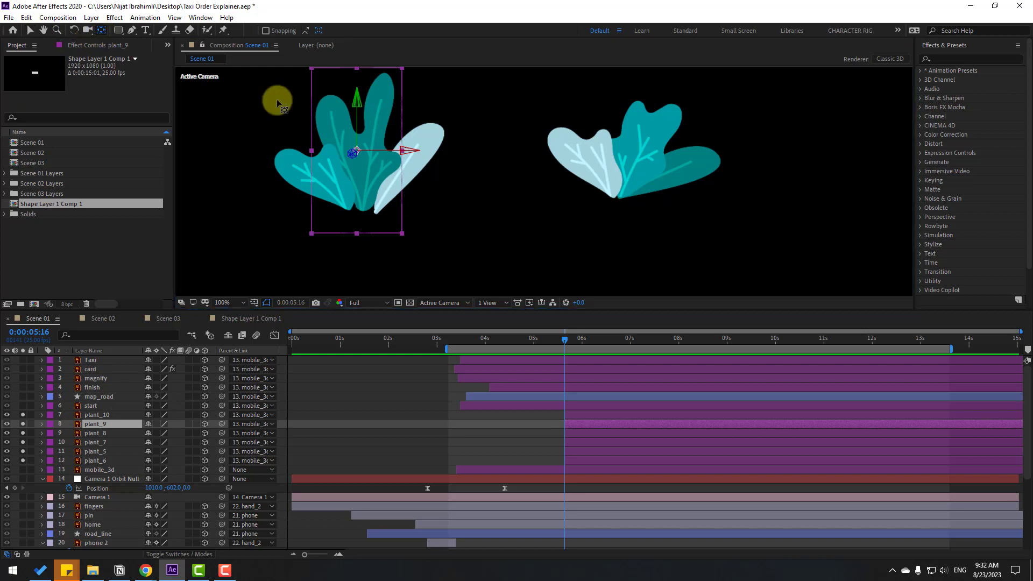
drag(353, 153, 365, 210)
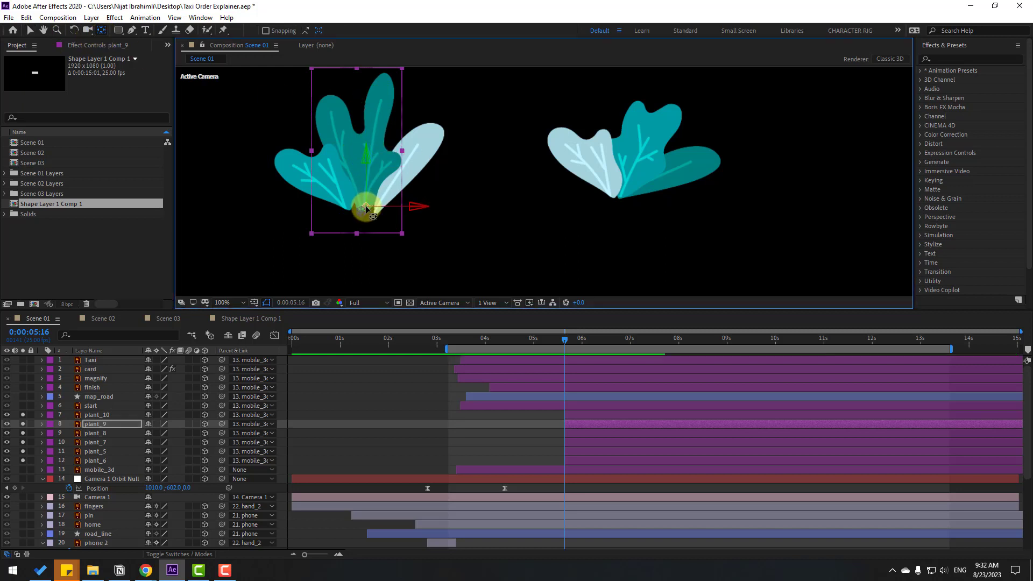
key(v)
click(433, 140)
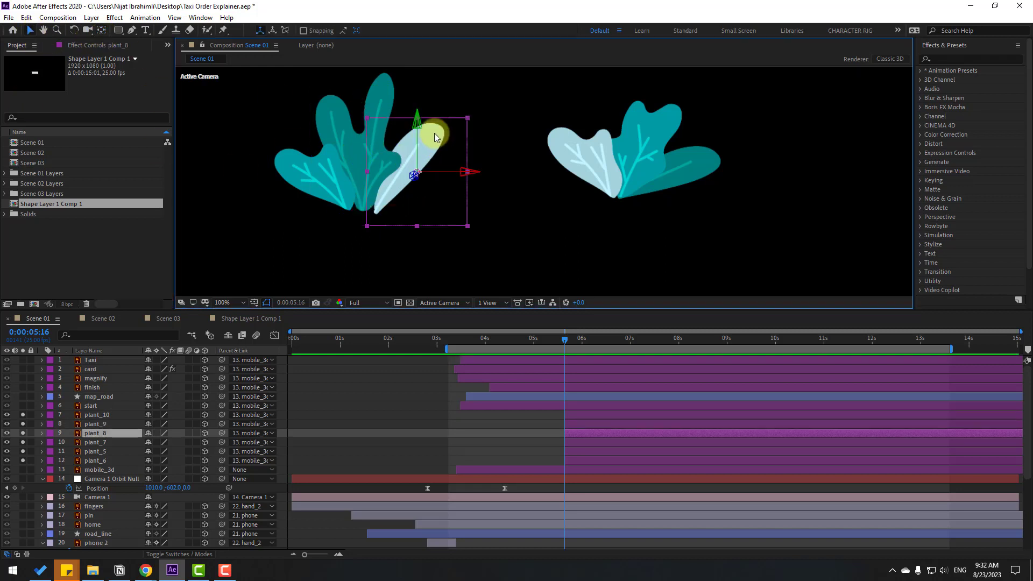
click(101, 31)
drag(402, 156, 374, 211)
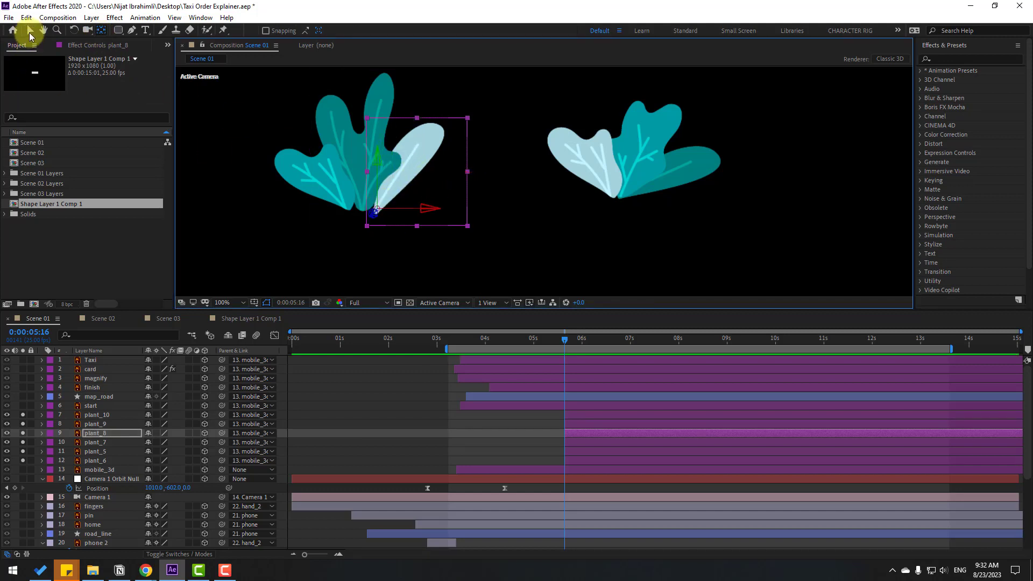
key(v)
Paste the copied Scale keyframes onto plant_5 through plant_10 at 0:00:05:16.
click(95, 415)
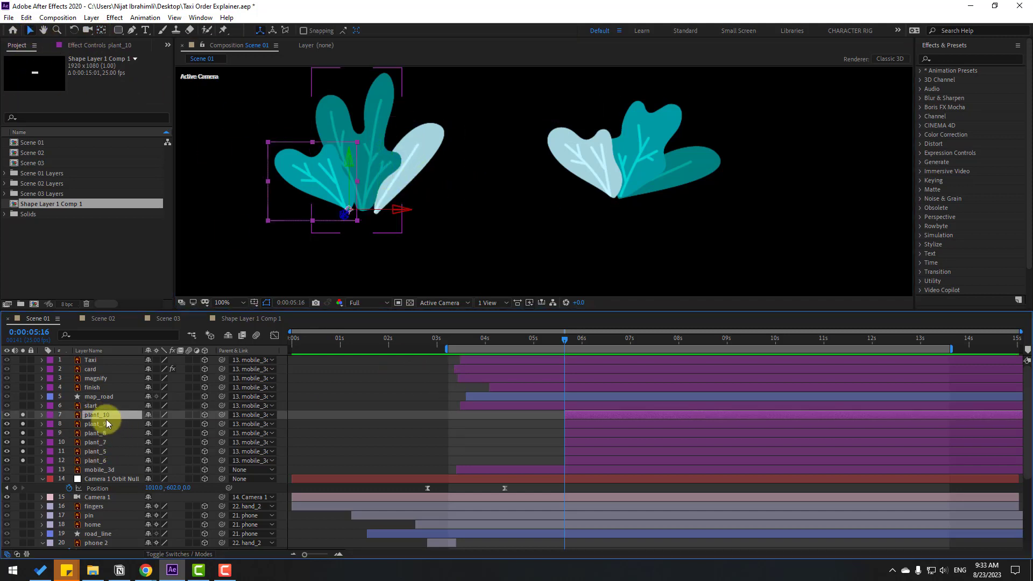
shift+click(94, 460)
key(s)
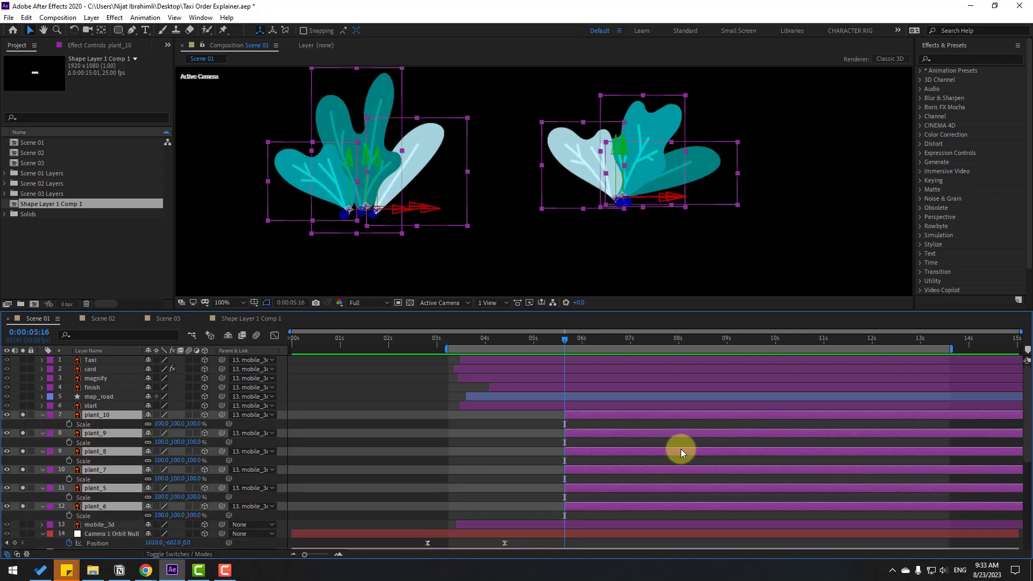
key(ctrl+v)
Set the Scale of plant_5 through plant_10 to 100% at their second keyframes, at 0:00:06:06.
drag(565, 340, 592, 340)
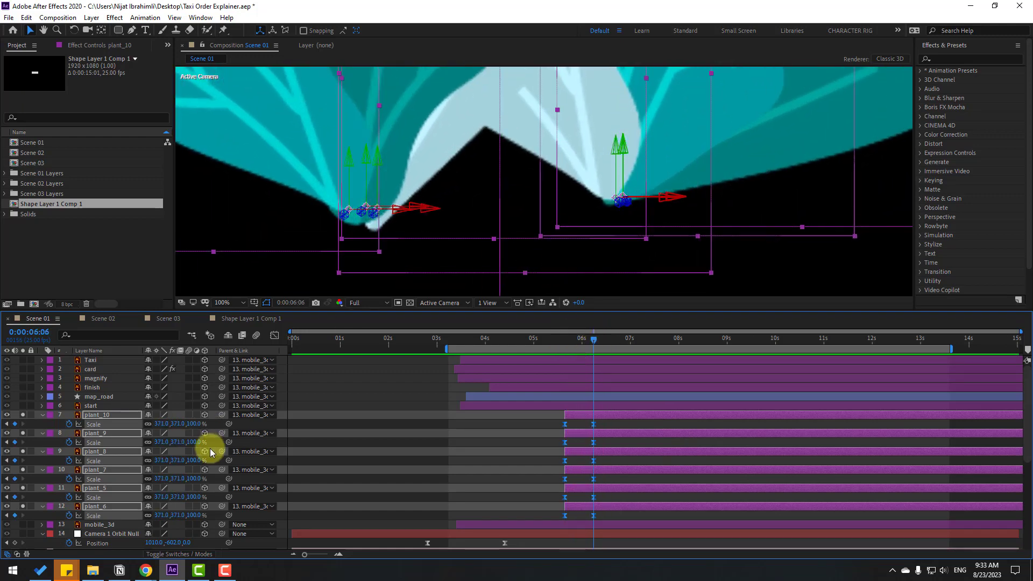
drag(606, 424, 592, 519)
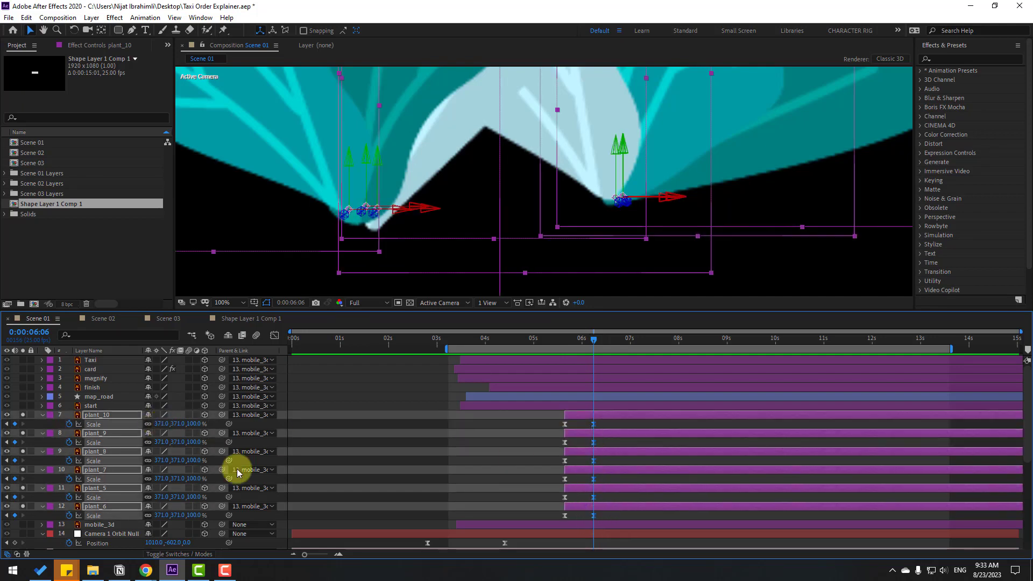
click(161, 424)
text(100)
key(Return)
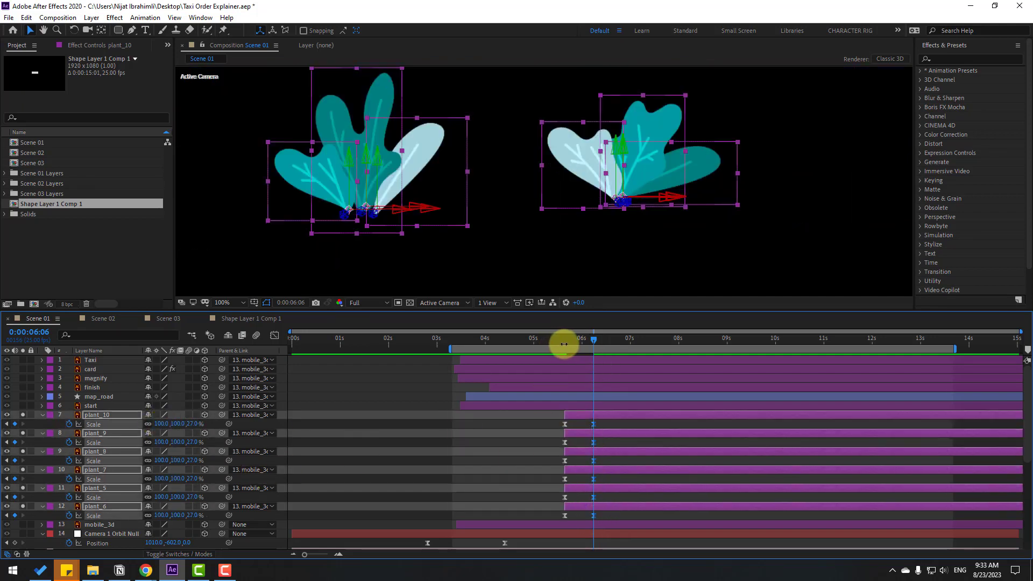
drag(561, 339, 592, 340)
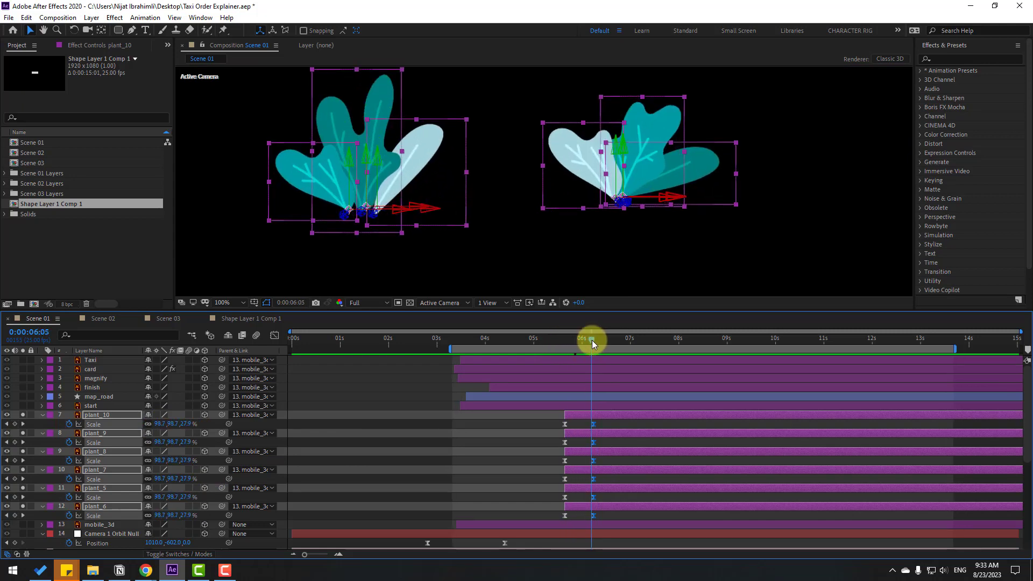
click(603, 425)
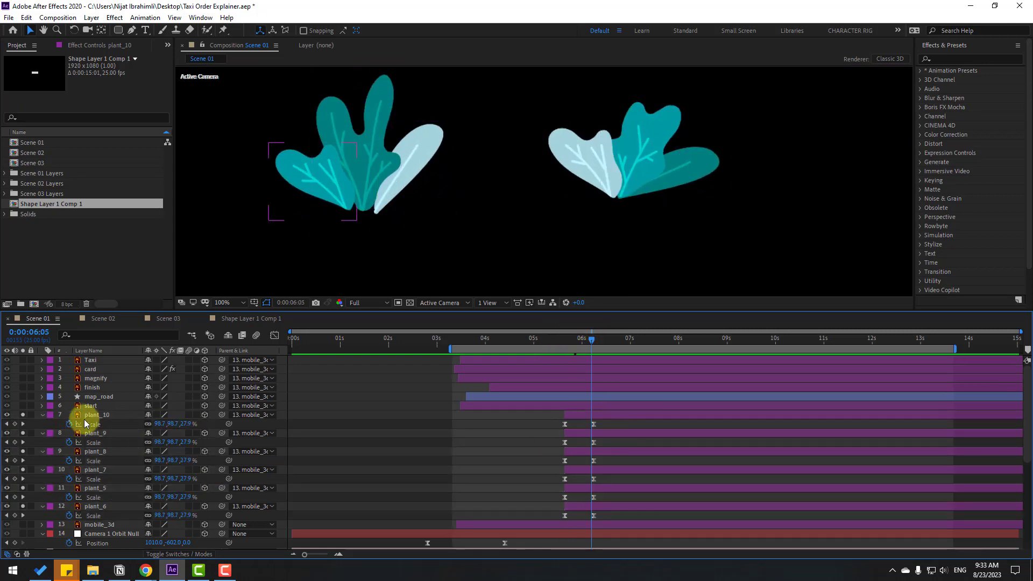
Collapse the properties of plant_5 through plant_10, turn off their solo, and save the project.
click(92, 415)
shift+click(91, 505)
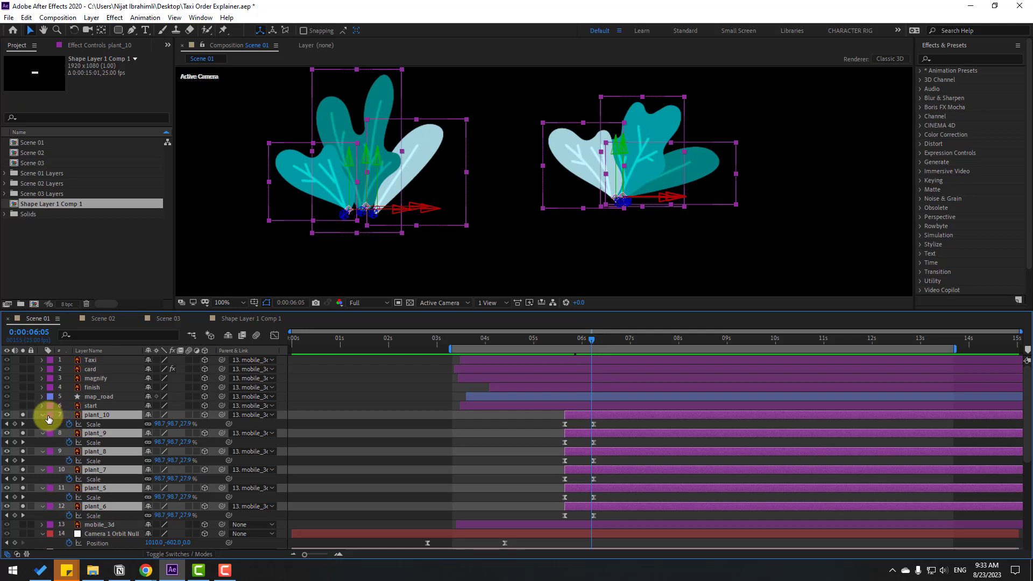
click(42, 415)
click(23, 414)
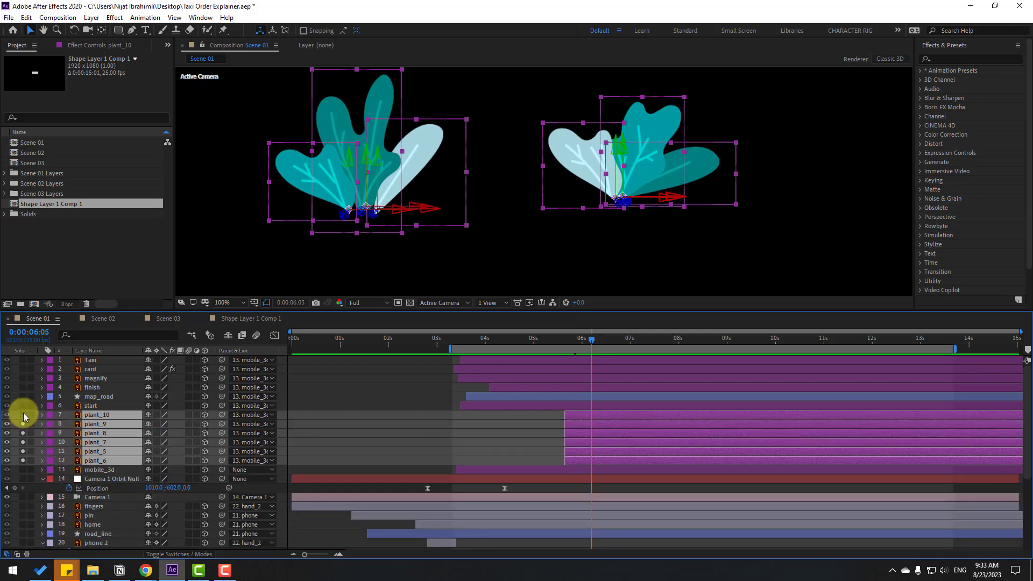
drag(567, 341, 628, 339)
click(405, 412)
key(ctrl+s)
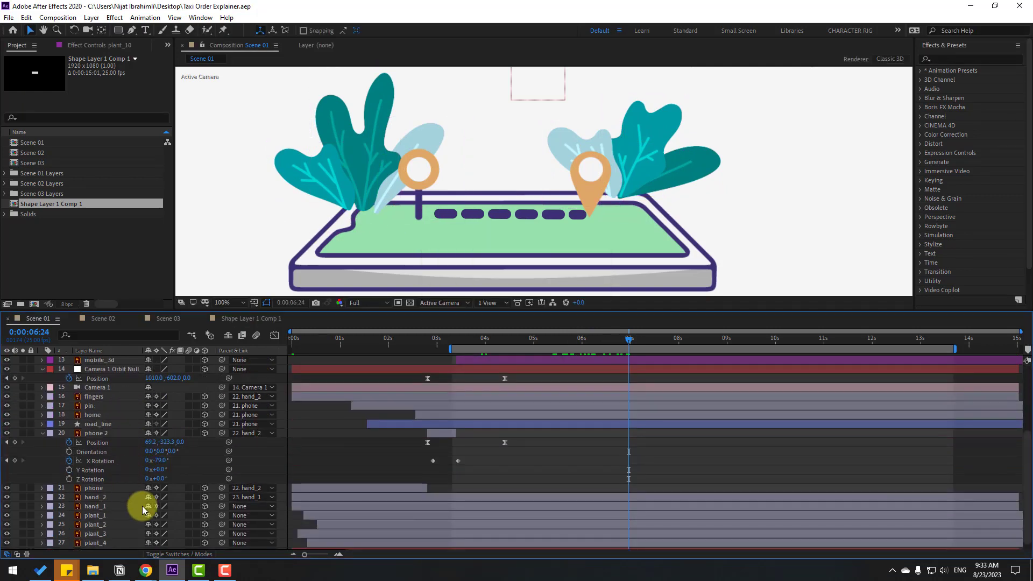
Copy the wiggle(1,6) expression from the Z Rotation of plant_3.
scroll(142, 506, down, 4)
click(105, 527)
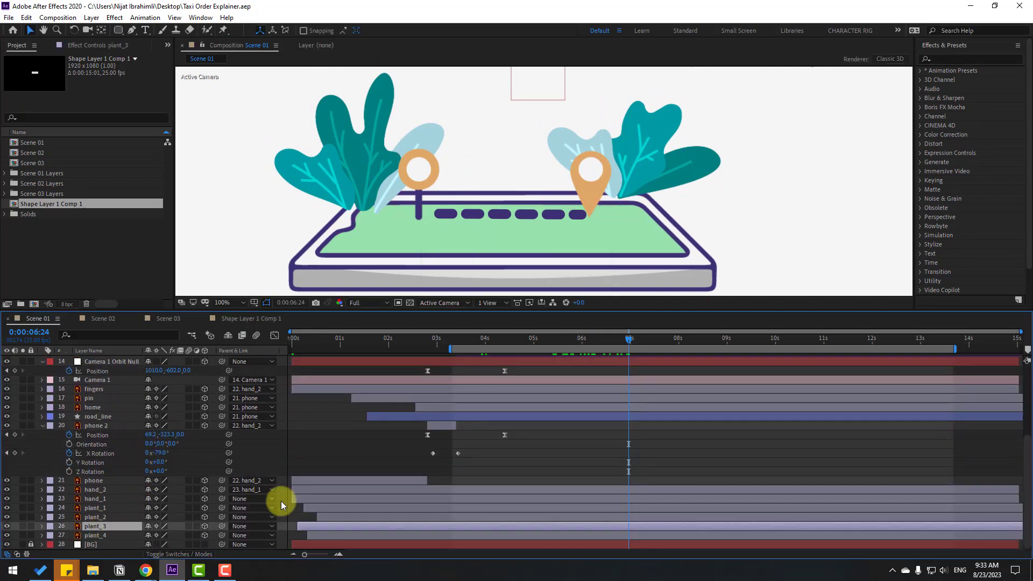
key(r)
scroll(339, 503, down, 2)
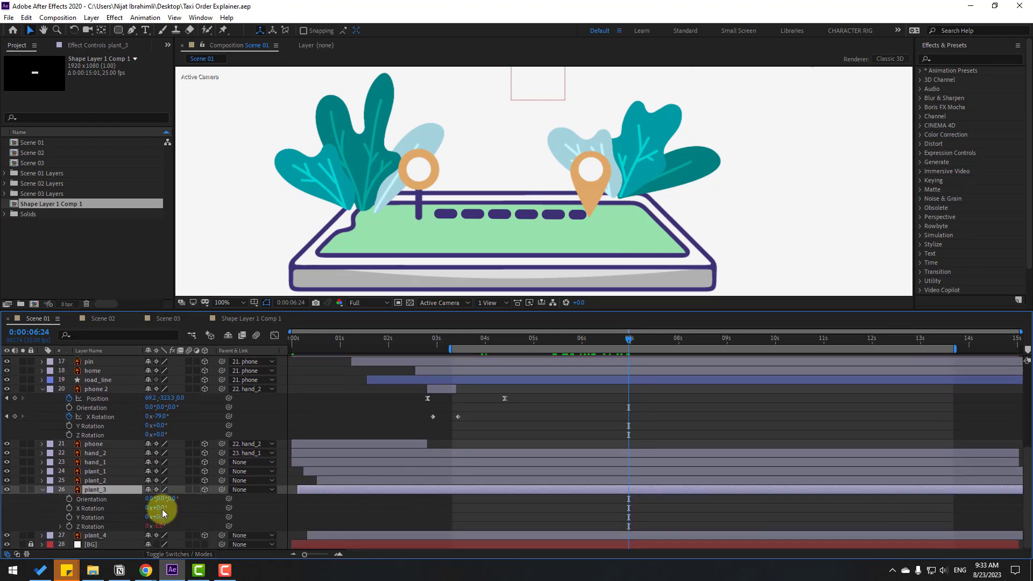
alt+click(69, 526)
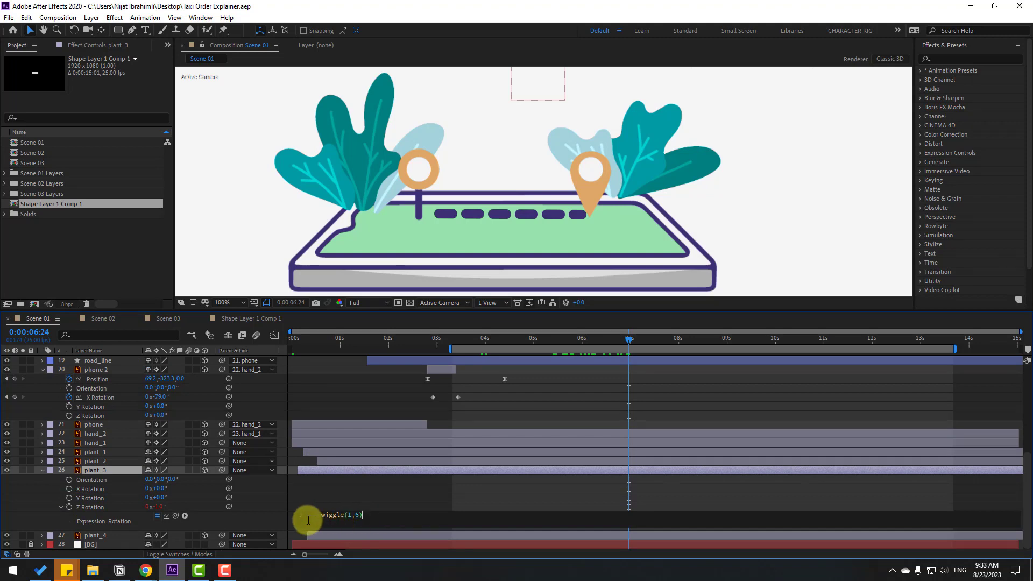
drag(361, 515, 312, 516)
key(ctrl+c)
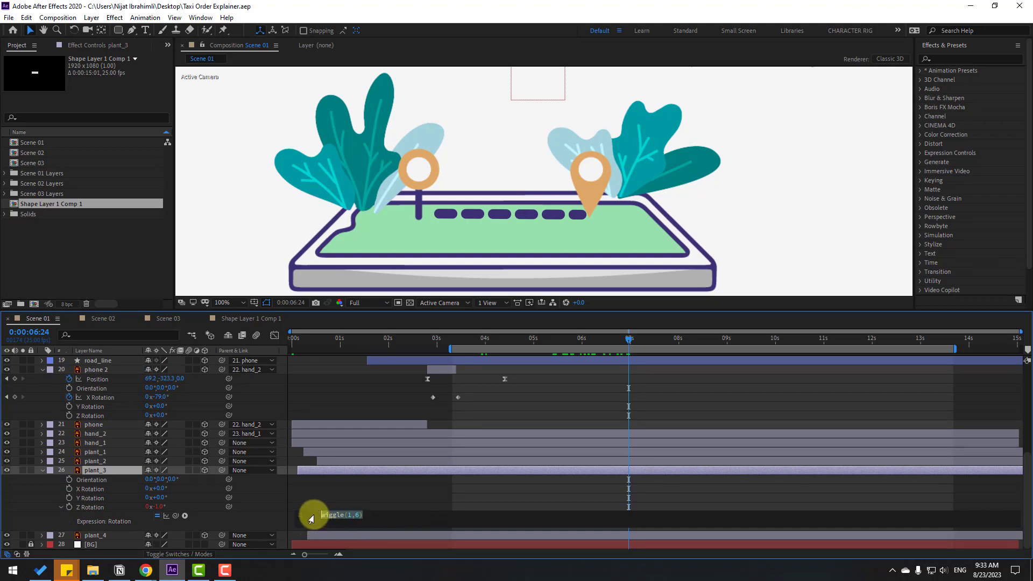
click(43, 470)
scroll(140, 486, up, 6)
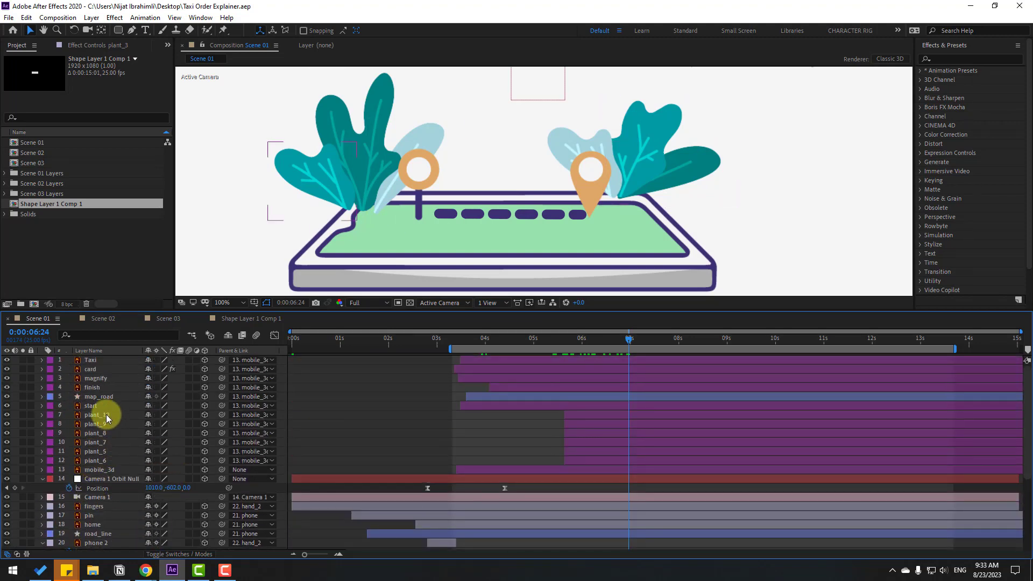
Reveal the rotation properties of plant_5 through plant_10 and apply wiggle(1,6) to the Z Rotation of plant_10.
click(105, 414)
drag(567, 337, 565, 337)
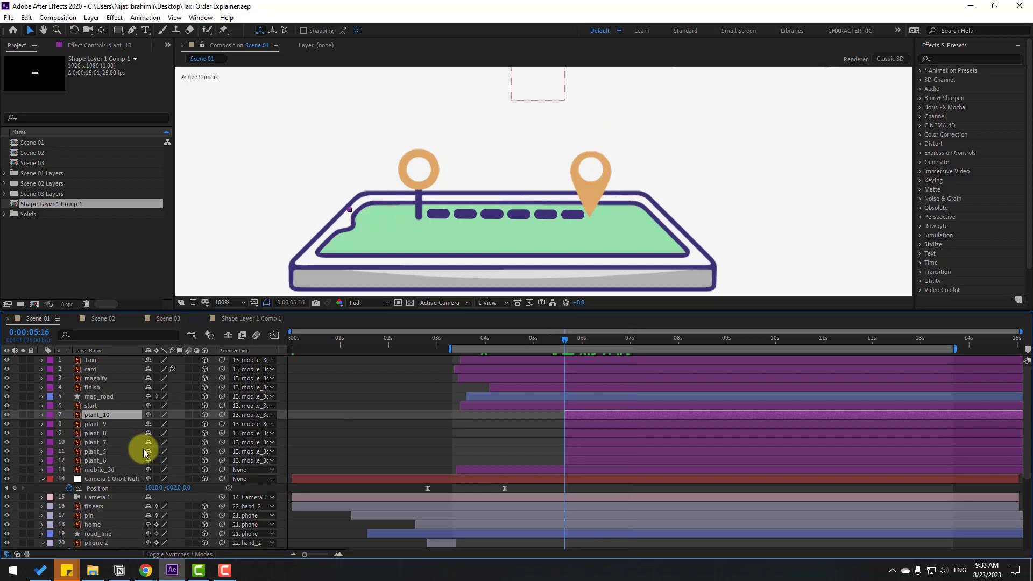
shift+click(110, 461)
key(r)
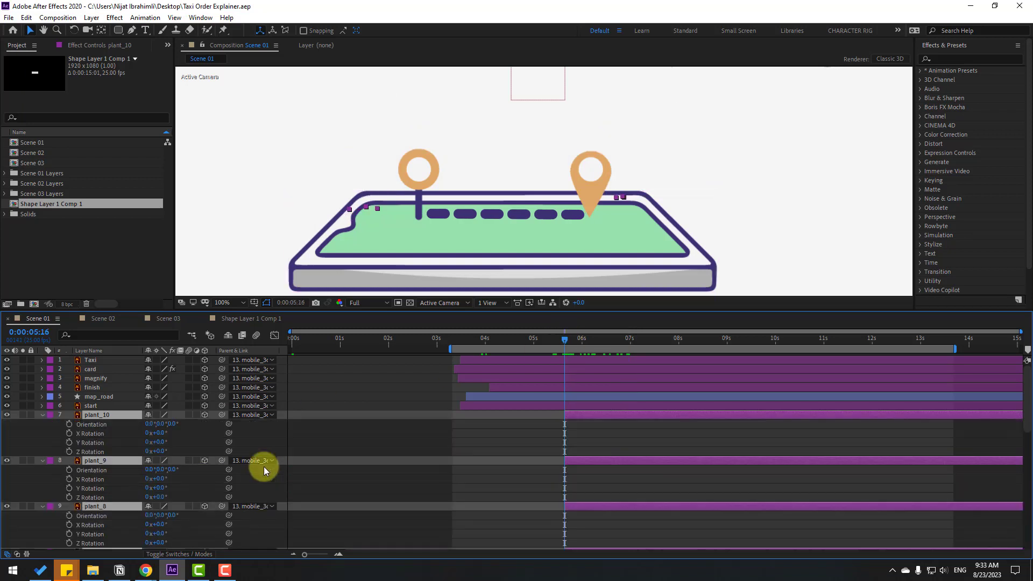
click(313, 434)
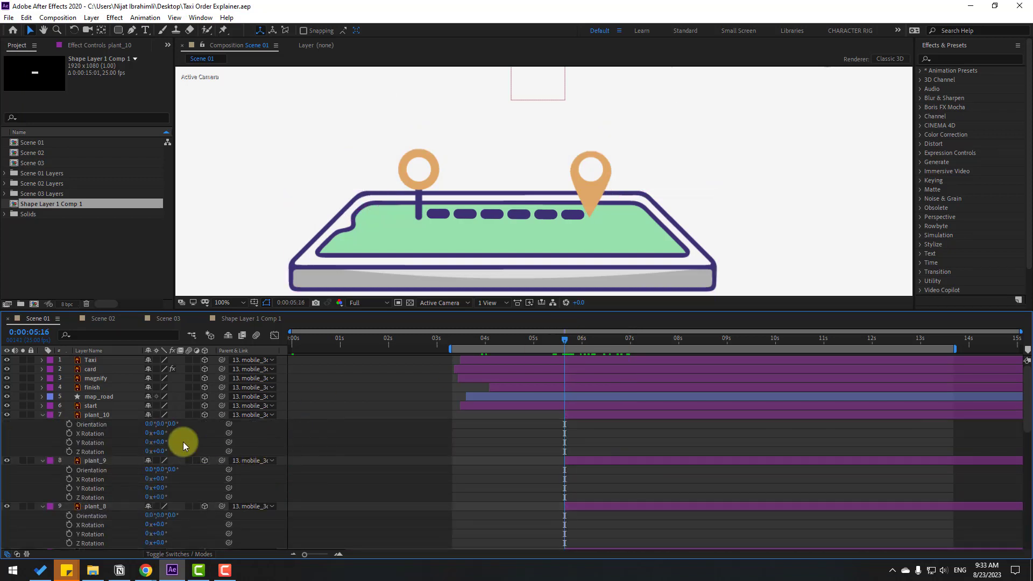
alt+click(69, 452)
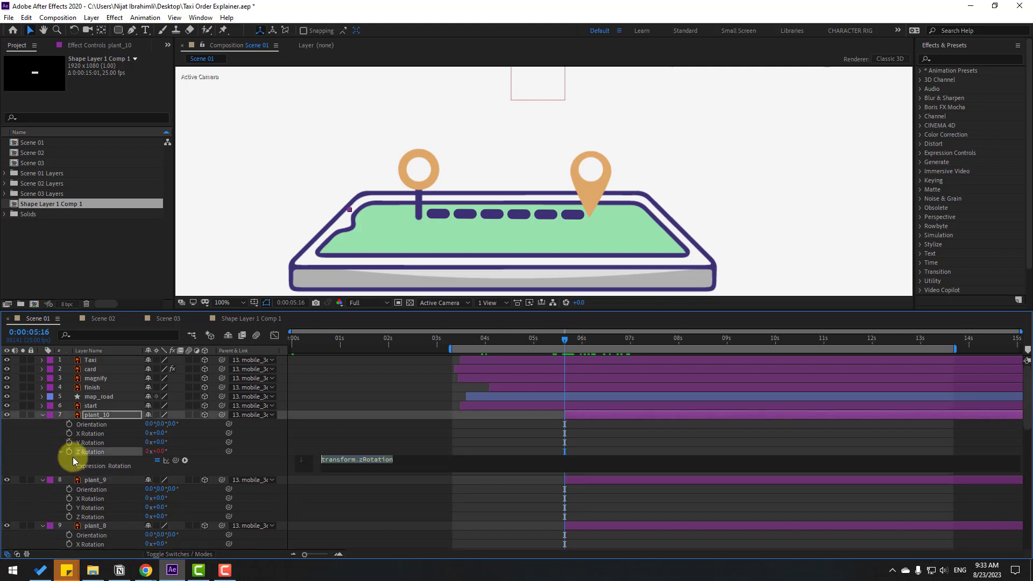
click(376, 450)
mouse_move(570, 341)
mouse_down()
mouse_move(653, 339)
mouse_move(572, 339)
mouse_up()
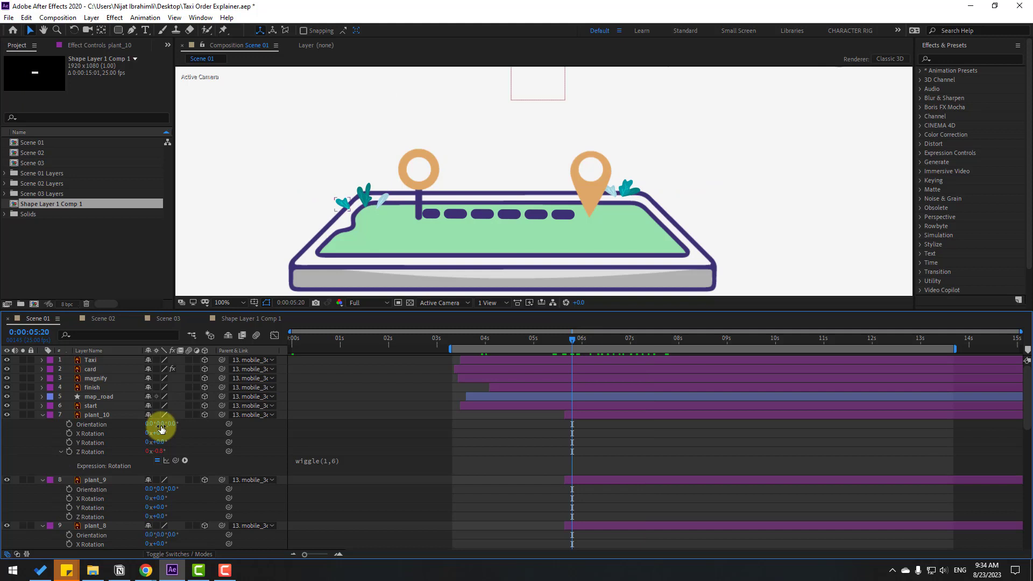
click(41, 415)
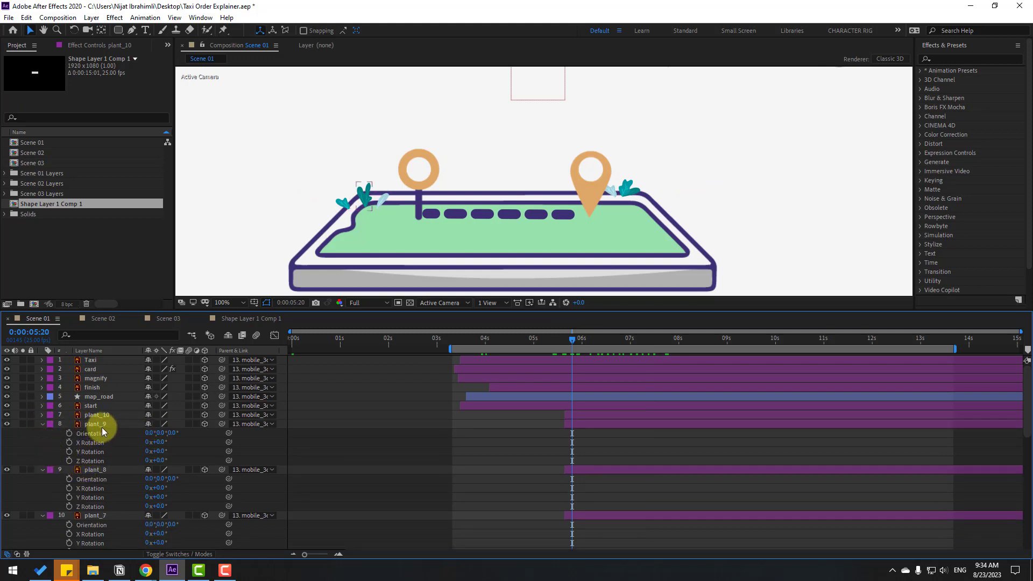
Apply the wiggle(1,6) expression to the Z Rotation of plant_9 and plant_8.
click(69, 462)
key(ctrl+v)
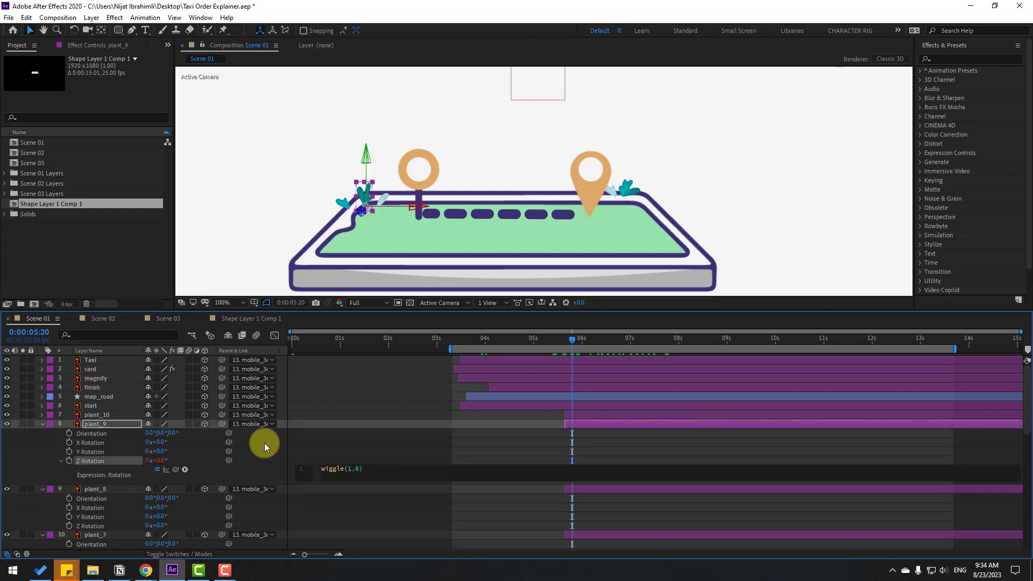
click(6, 456)
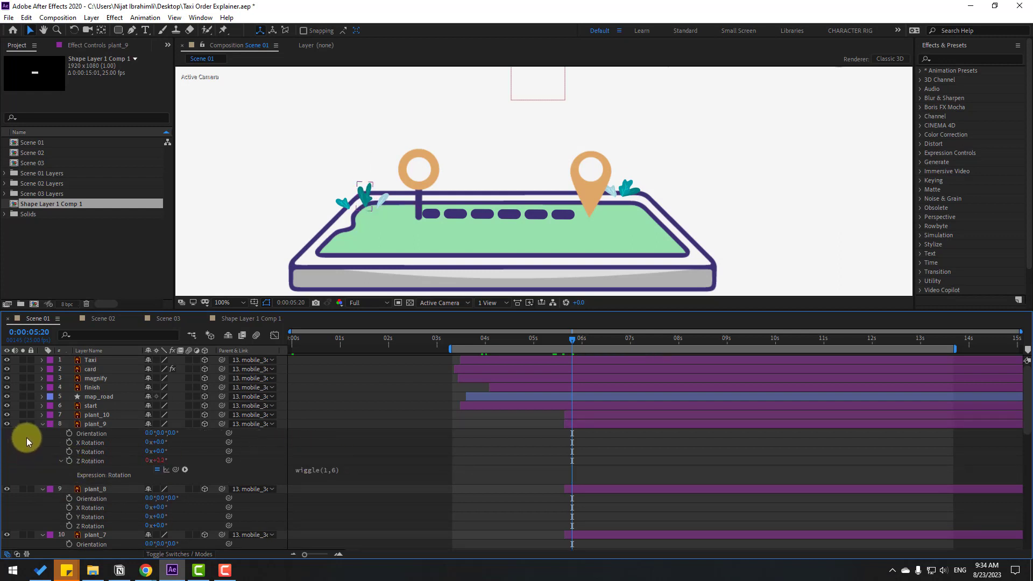
click(42, 424)
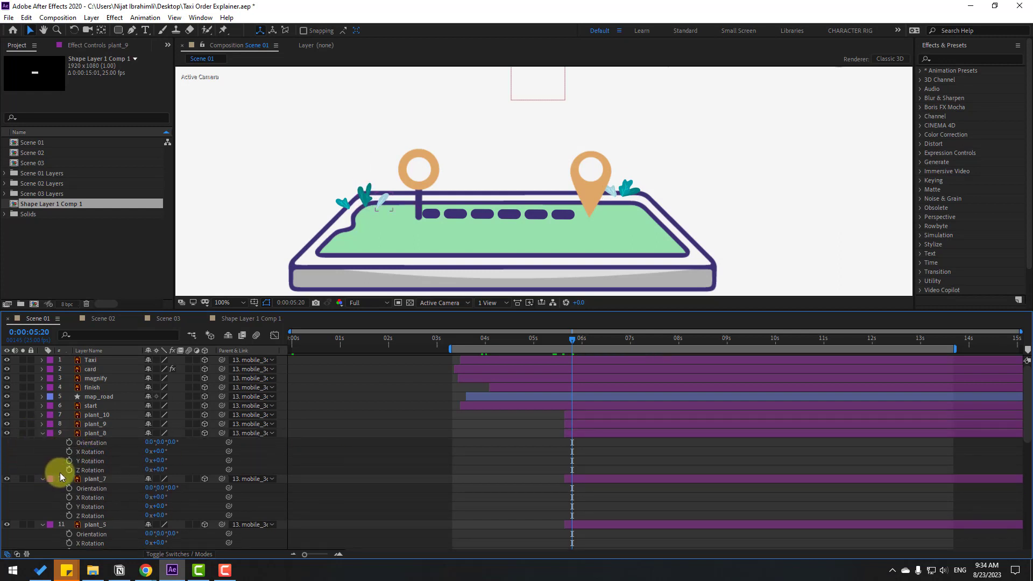
alt+click(68, 470)
click(43, 434)
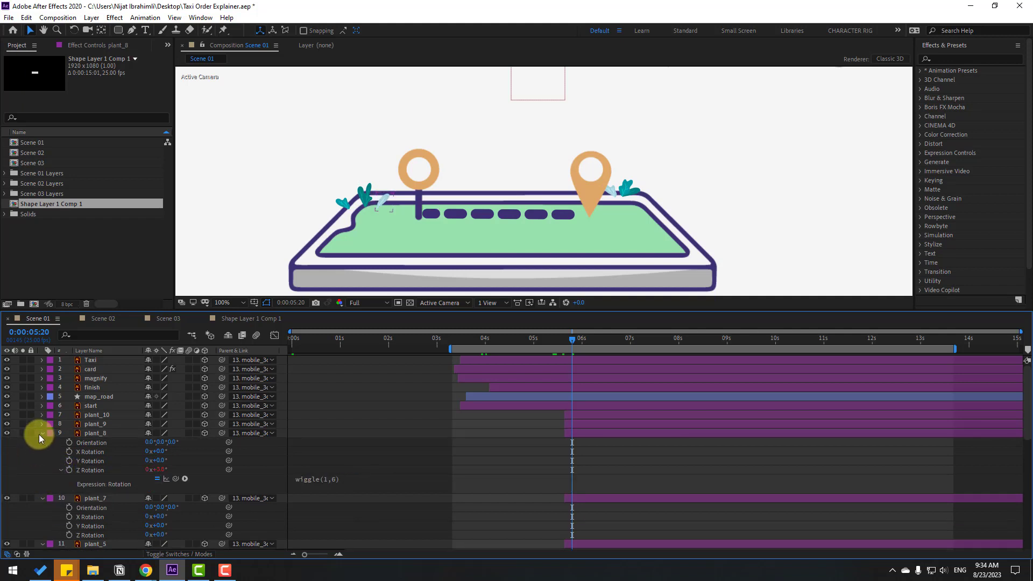
Paste the copied wiggle expression into the Z Rotation of plant_7 and plant_5.
alt+click(69, 478)
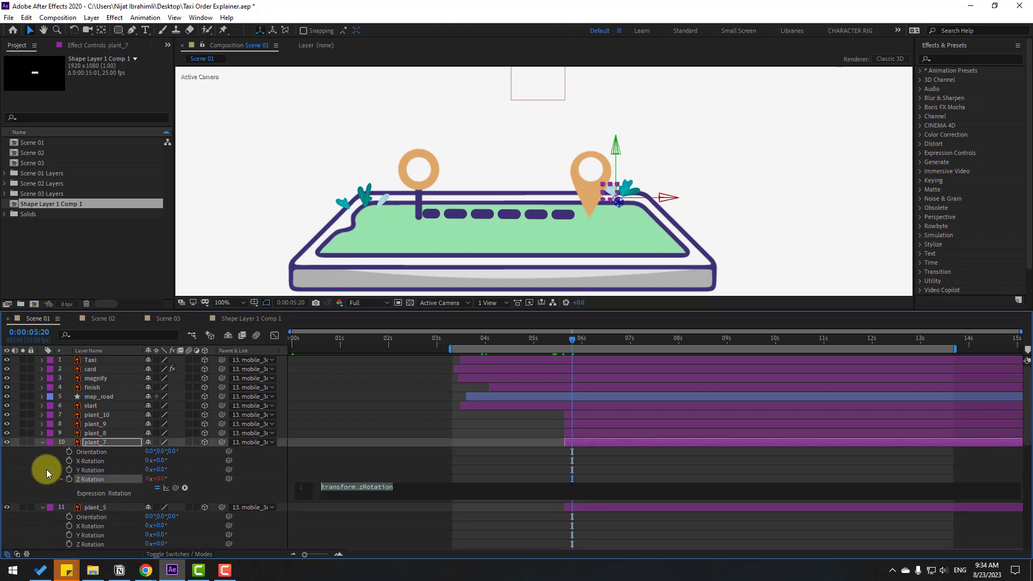
click(43, 442)
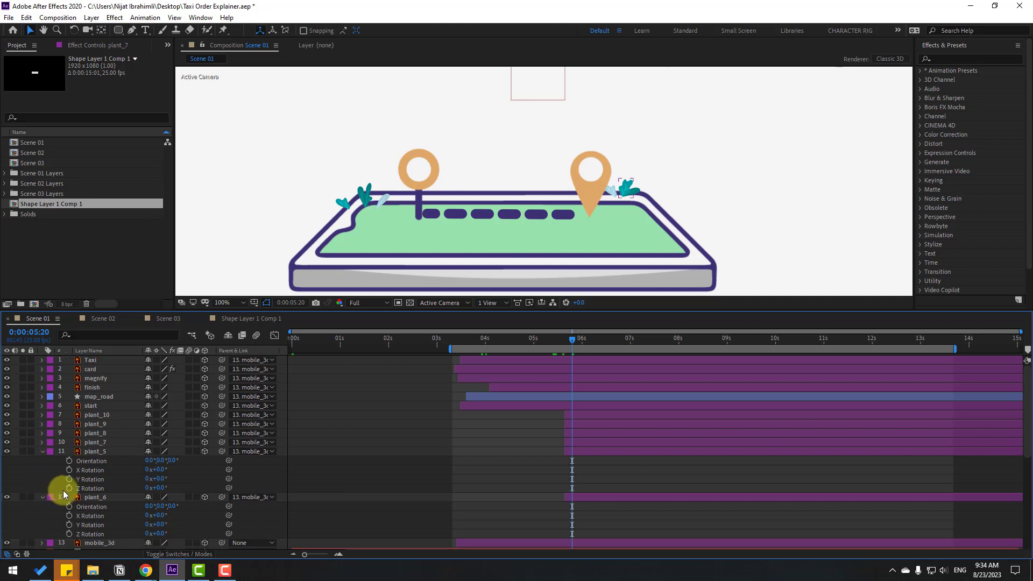
alt+click(69, 488)
text(wiggle(1,3))
click(56, 489)
click(42, 451)
scroll(56, 488, down, 1)
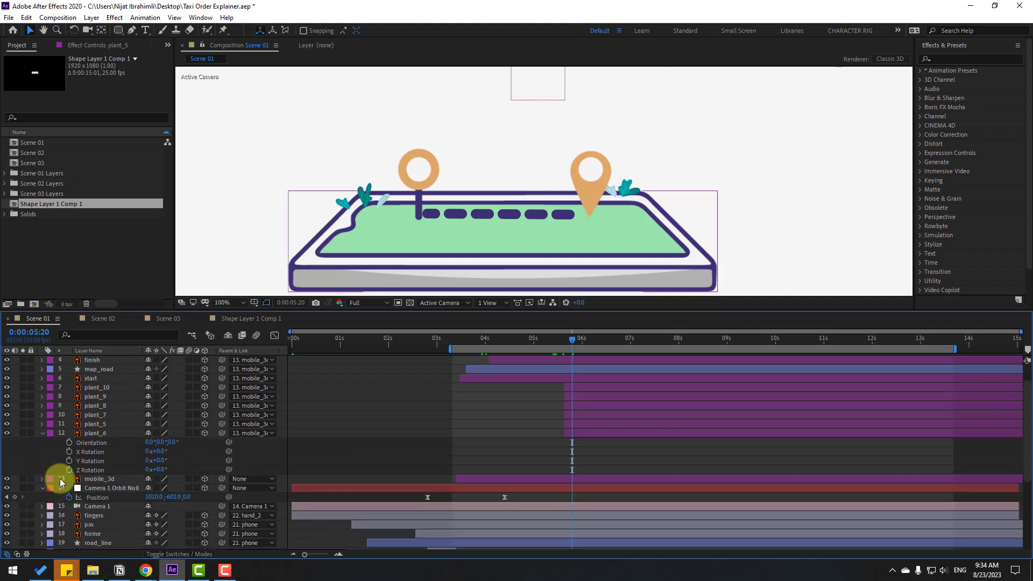
Apply the wiggle(1,6) expression to the Z Rotation of plant_6 and collapse its properties.
click(52, 436)
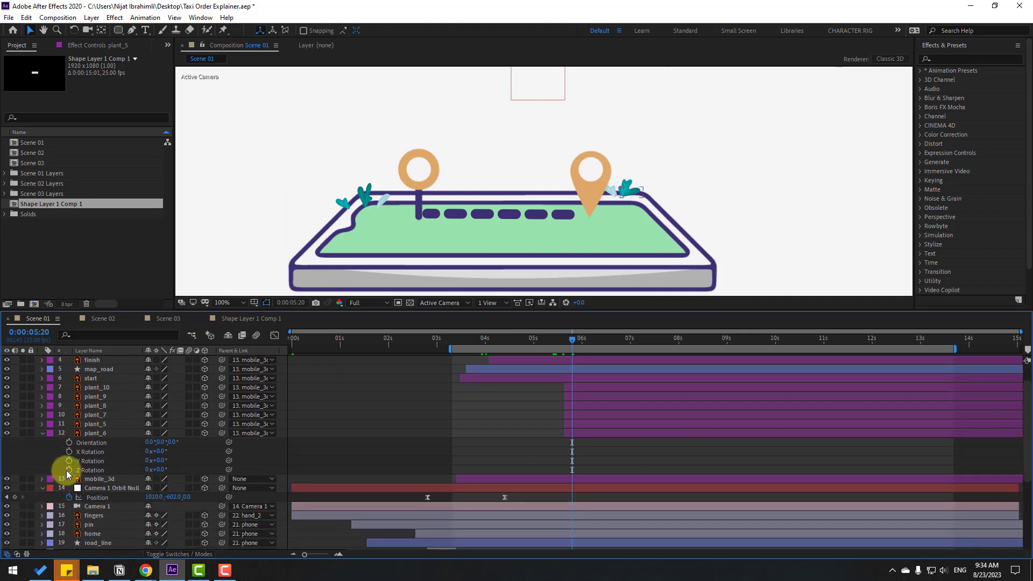
alt+click(68, 471)
text(wiggle(1,6))
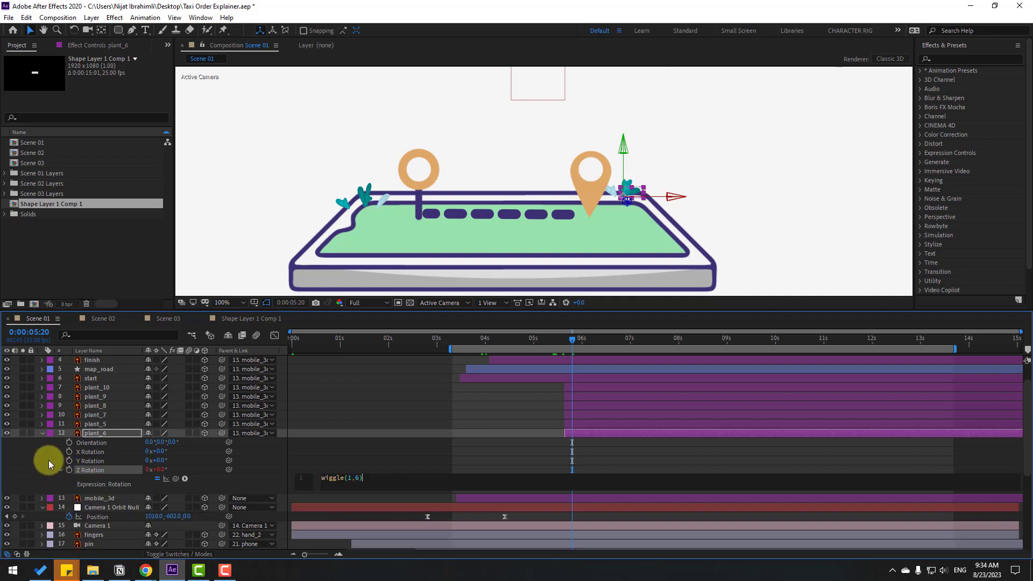
click(31, 456)
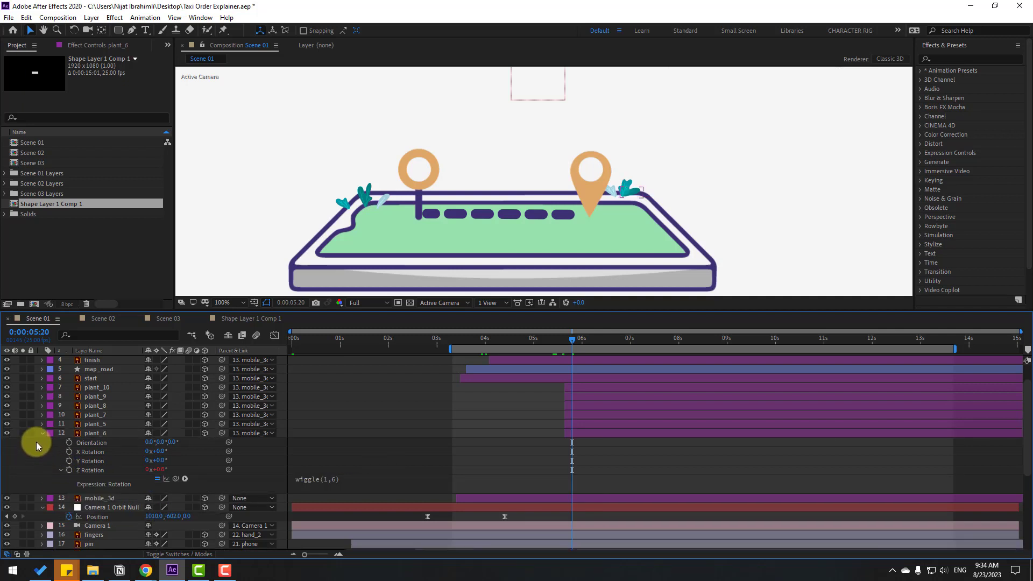
click(41, 434)
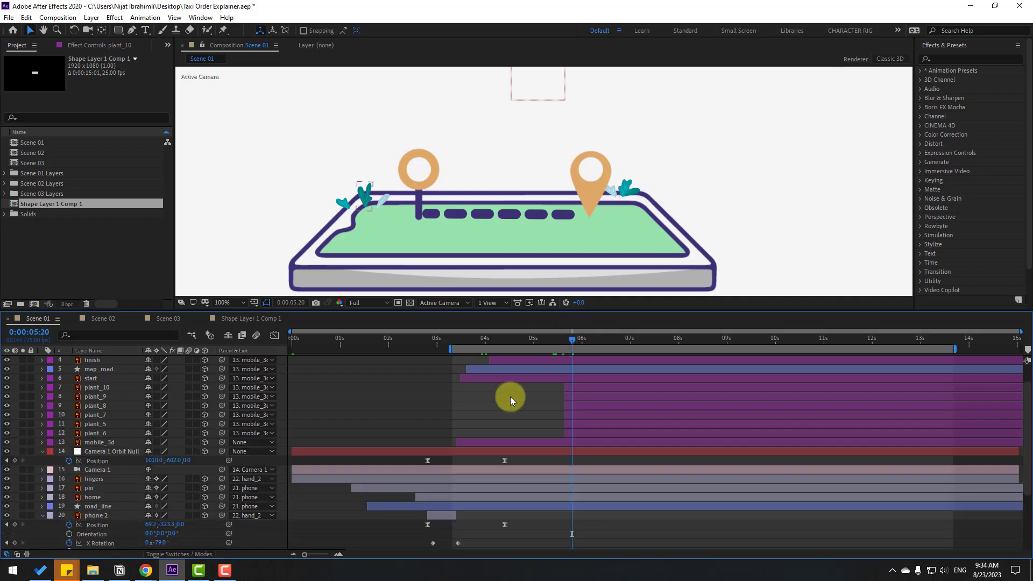
Stagger the plant_5 through plant_9 layers so they start a few frames after plant_10, from 0:00:05:20 onward.
click(579, 388)
click(580, 399)
key([)
click(582, 407)
key([)
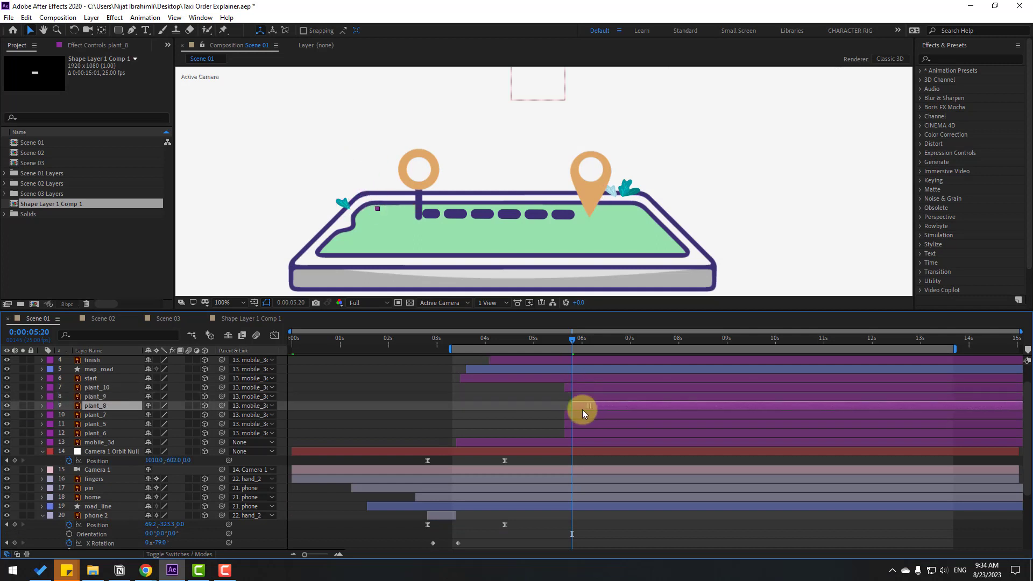
click(583, 415)
key([)
click(583, 424)
key([)
click(595, 431)
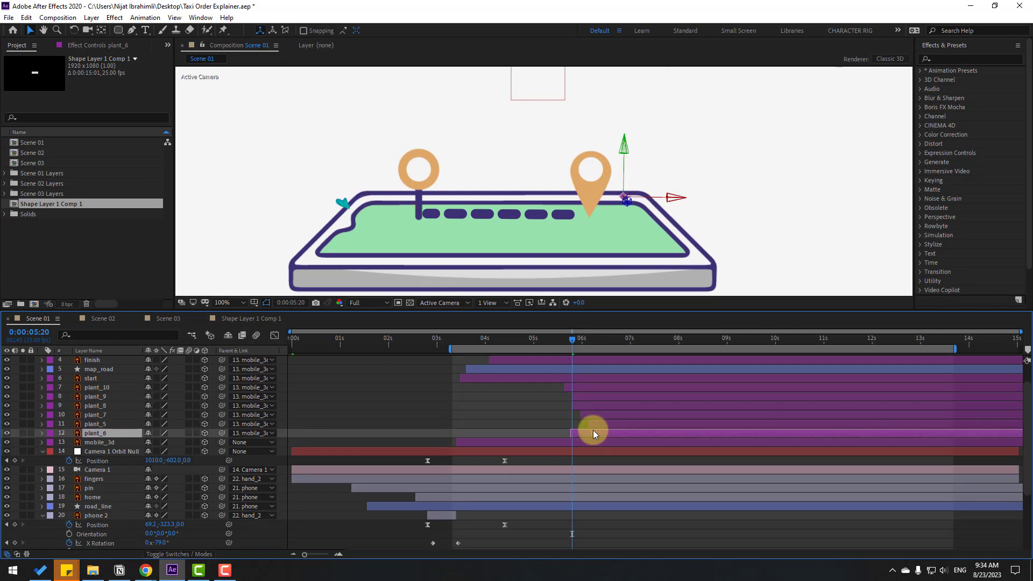
key([)
Set the work area start to about 0:00:05:12 and preview the staggered plant animation.
click(449, 349)
drag(451, 353, 565, 344)
key(space)
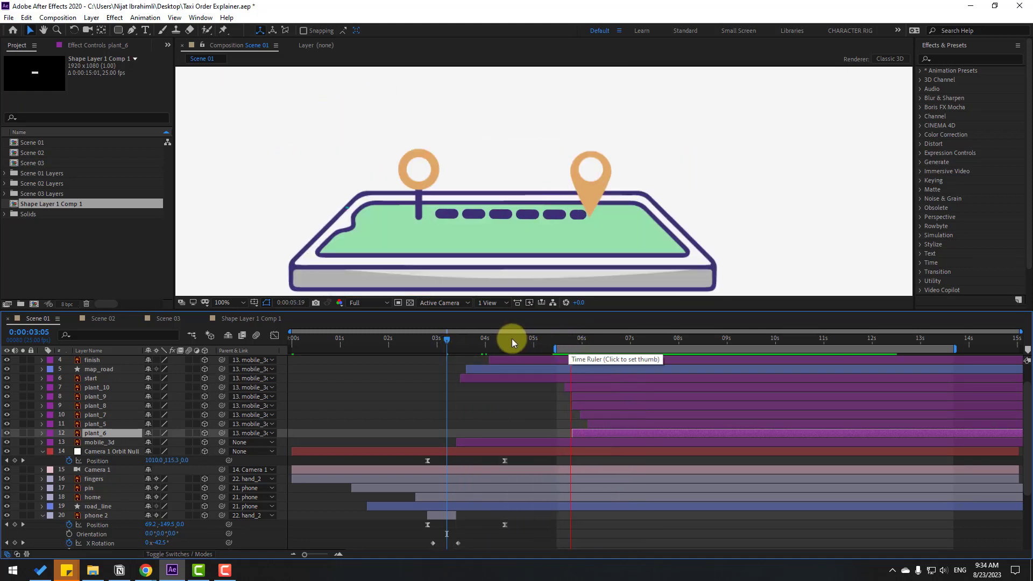
Shift the plant_5 through plant_10 layers earlier together so plant_10 starts with mobile_3d, and fit the whole composition in view.
click(503, 340)
click(576, 380)
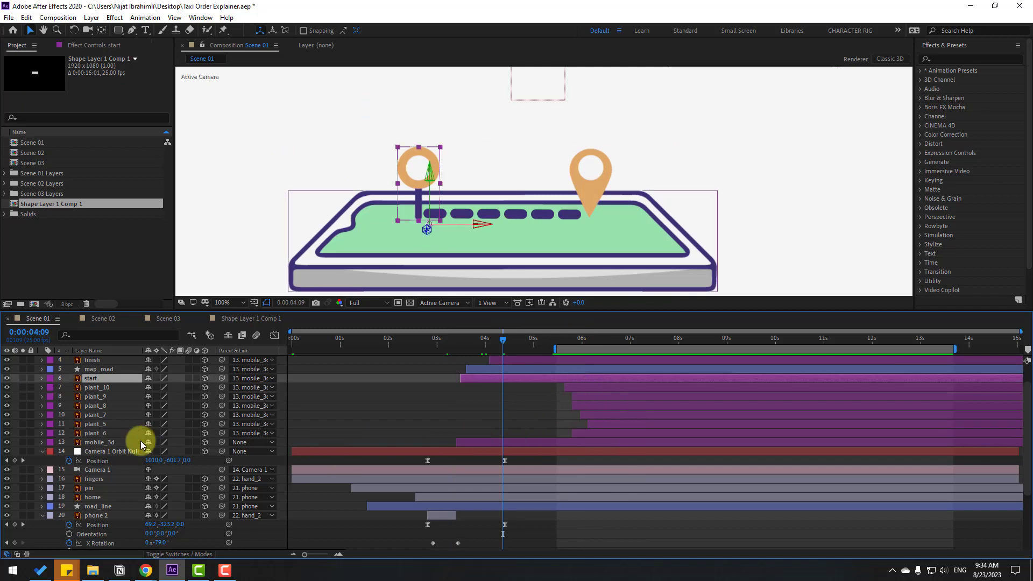
click(103, 434)
shift+click(98, 387)
drag(443, 339, 470, 340)
click(228, 303)
click(229, 316)
drag(507, 391, 470, 385)
Set the work area from the composition start to about 0:00:08:06 and preview the scene.
click(460, 340)
drag(470, 341, 278, 346)
key(space)
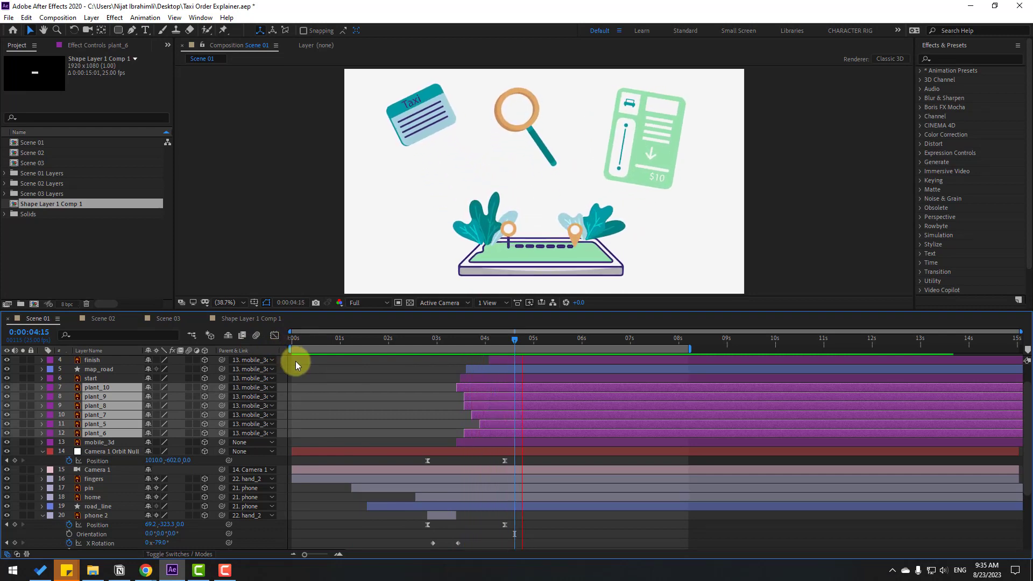
Stop the preview at 0:00:05:04, deselect the plant layers, save the project and collapse the phone 2 layer's properties.
click(532, 338)
drag(537, 338, 542, 337)
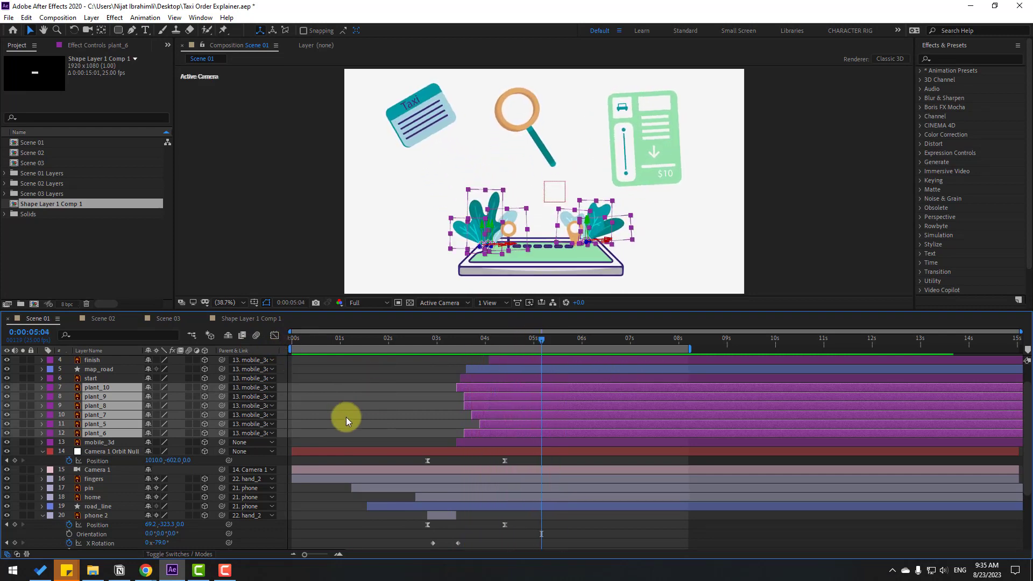
click(354, 390)
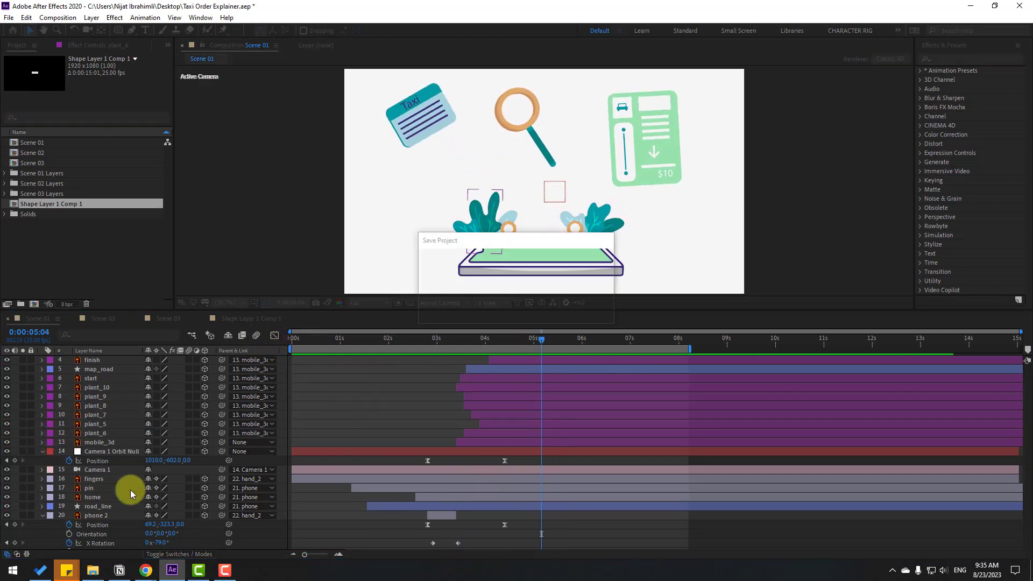
click(42, 517)
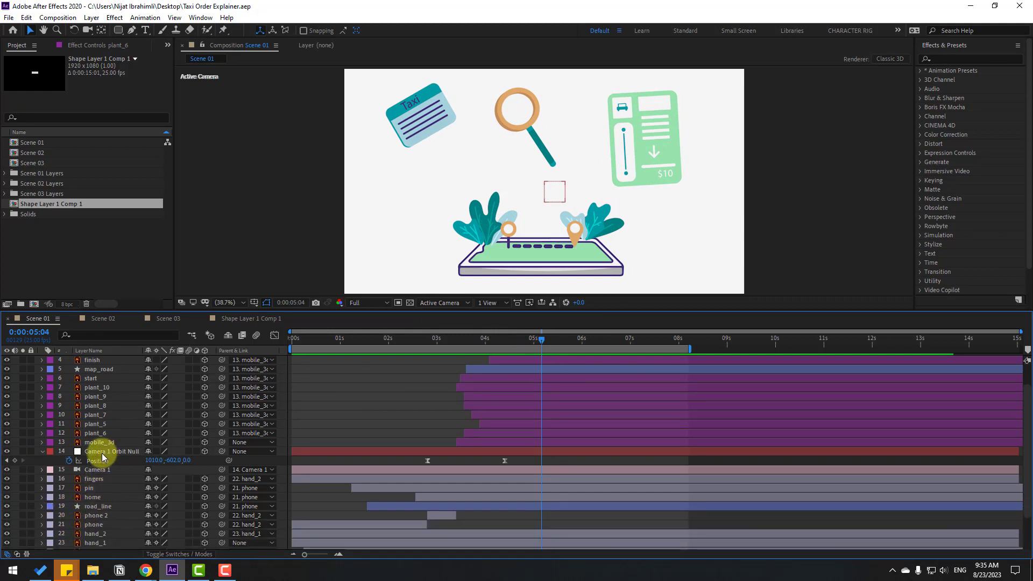
Keyframe the Camera 1 Orbit Null's Position to hold until about 0:00:05:04 and reach X 3026 at 0:00:06:12.
click(102, 455)
mouse_move(511, 338)
mouse_down()
mouse_move(524, 336)
mouse_move(478, 342)
mouse_move(528, 338)
mouse_up()
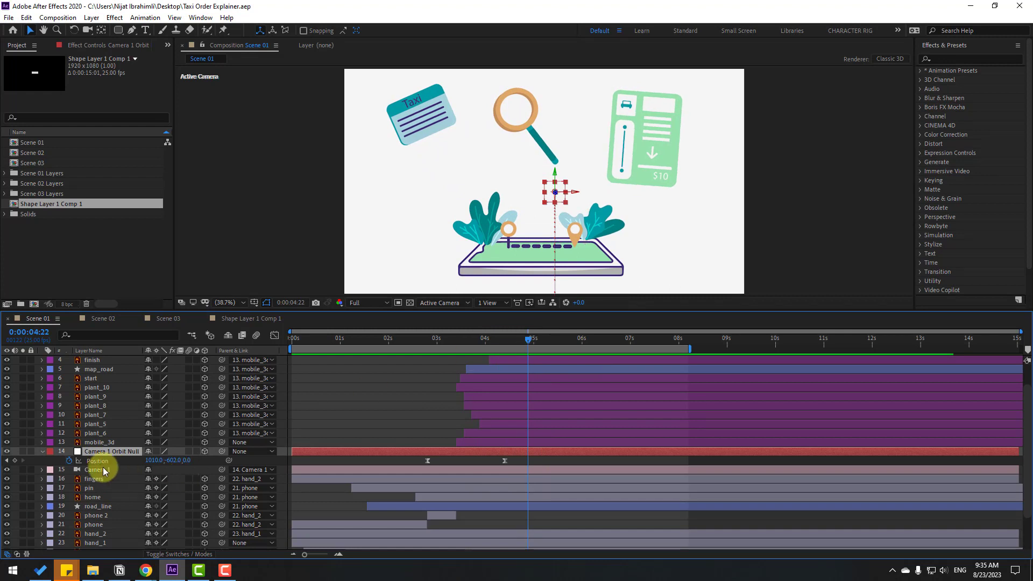
click(15, 460)
click(534, 461)
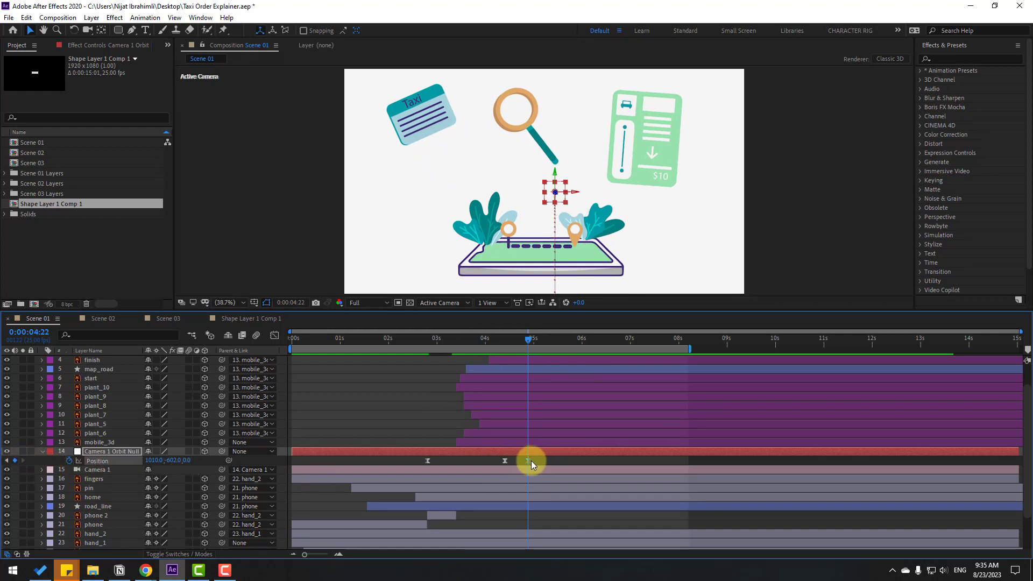
drag(531, 460, 605, 344)
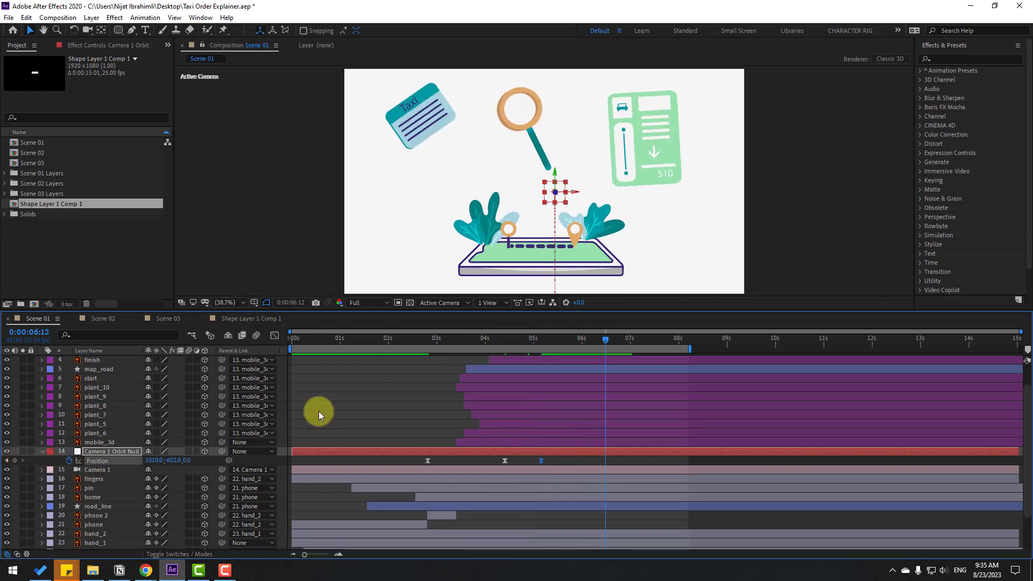
drag(159, 461, 267, 463)
drag(282, 461, 283, 461)
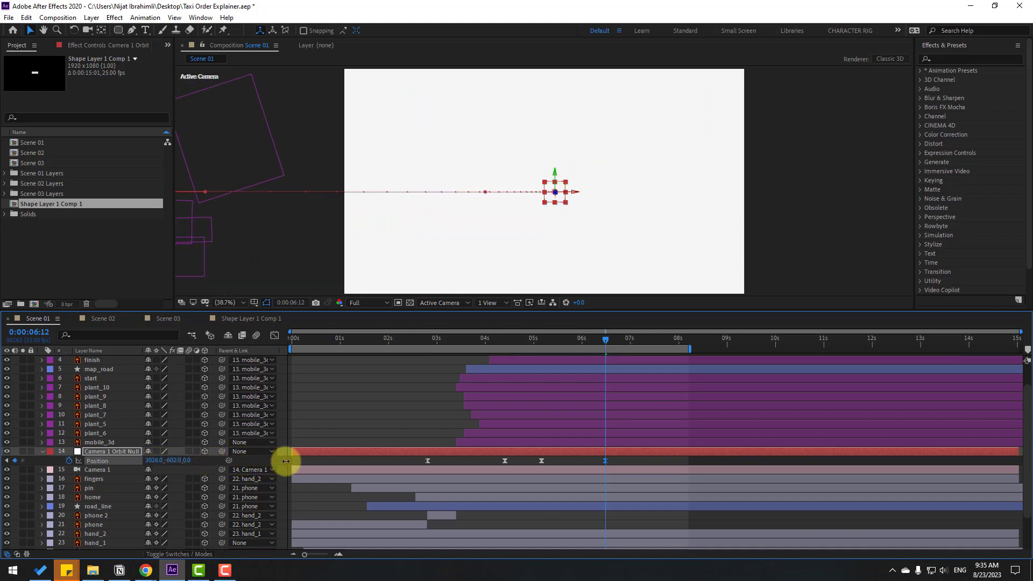
Reshape the speed curve between the null's last two Position keyframes so the sideways camera move starts more gradually.
drag(637, 462, 537, 471)
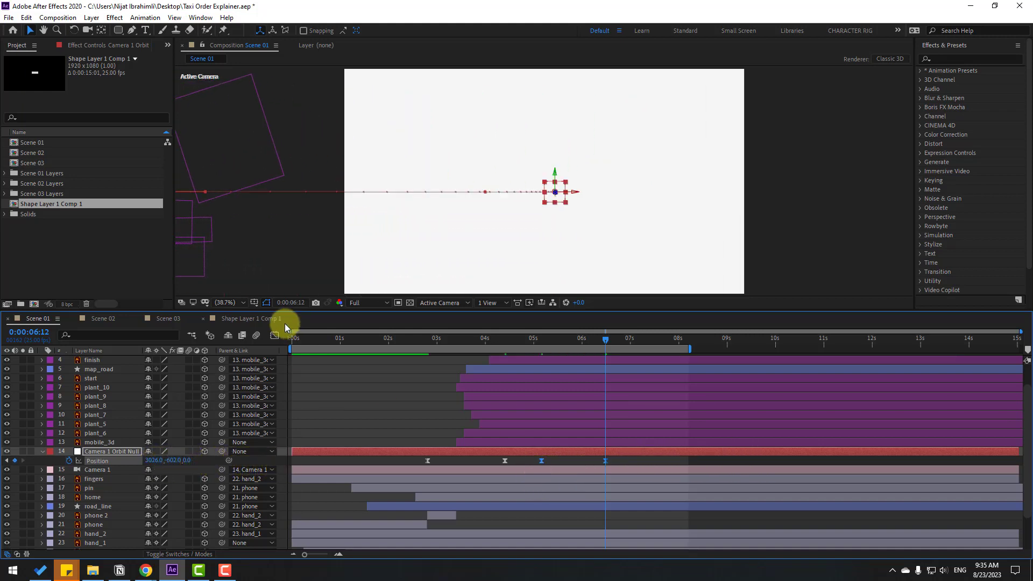
click(274, 335)
click(542, 520)
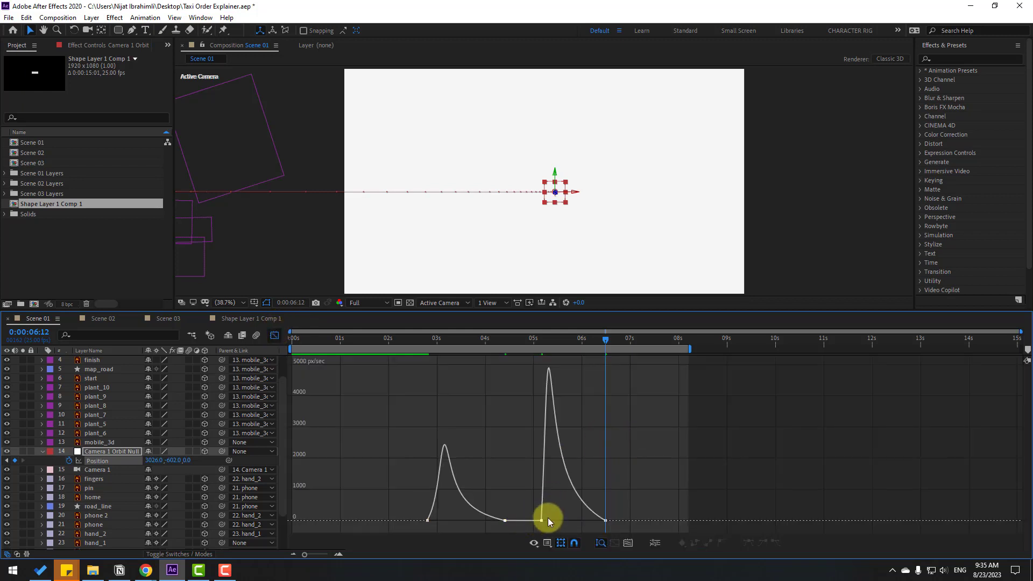
drag(548, 521, 557, 520)
Set the work area start to about 0:00:03:00 and preview the camera move in the layer timeline.
drag(291, 348, 488, 348)
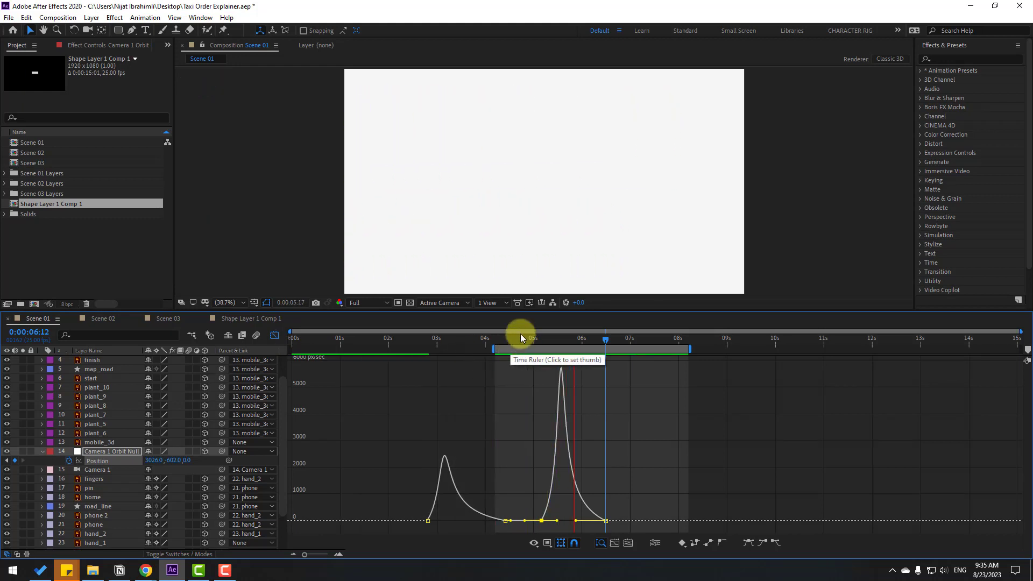
click(274, 335)
click(482, 337)
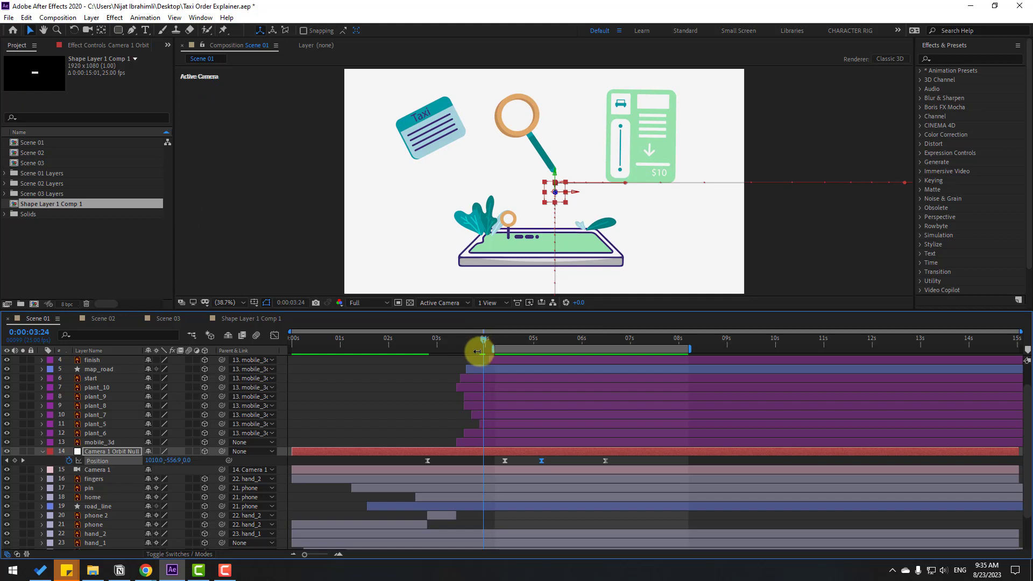
drag(477, 351, 437, 354)
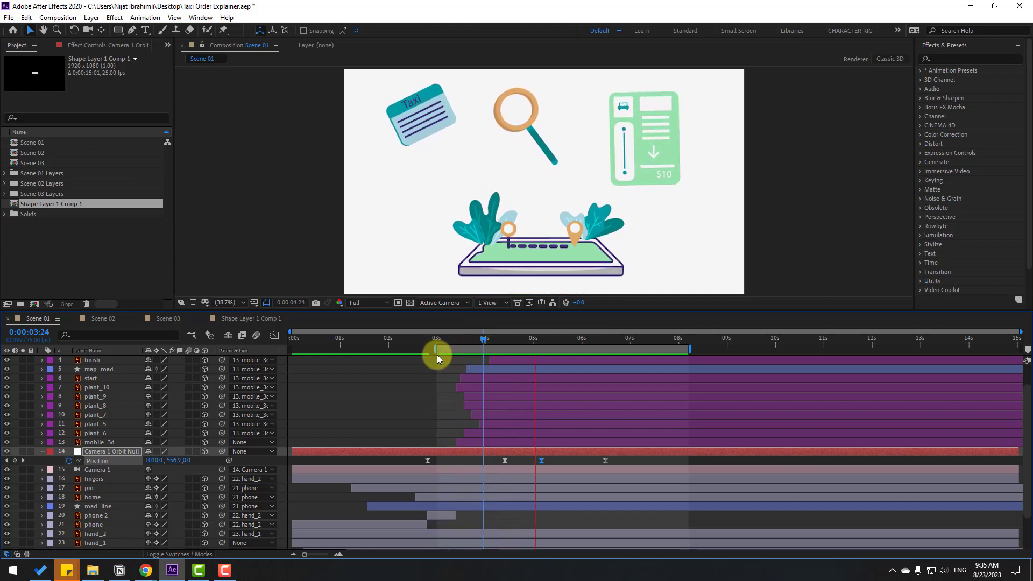
key(space)
Shift the null's last two Position keyframes earlier together so the move starts at about 0:00:04:19, and preview it.
click(606, 460)
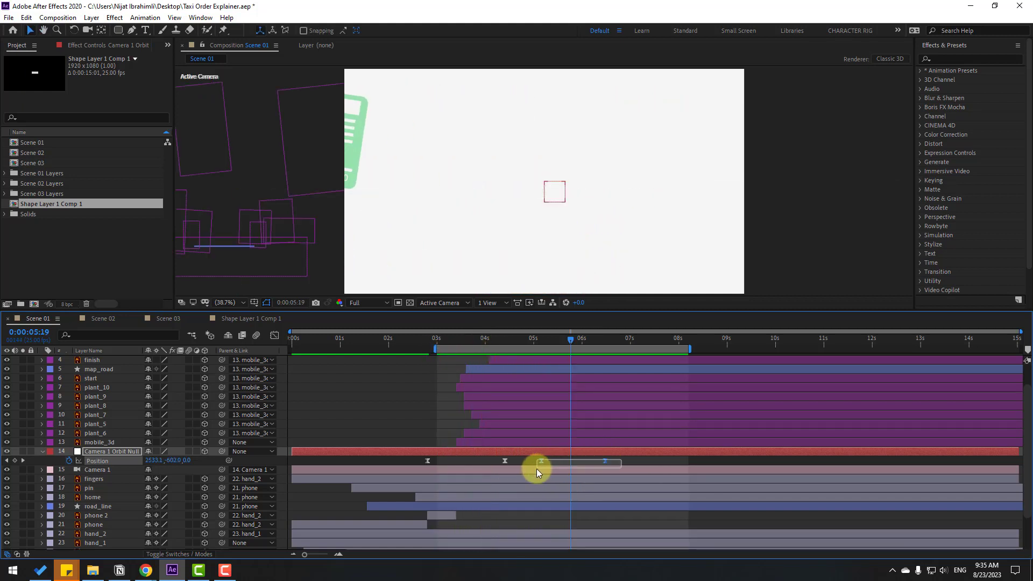
drag(541, 461, 522, 463)
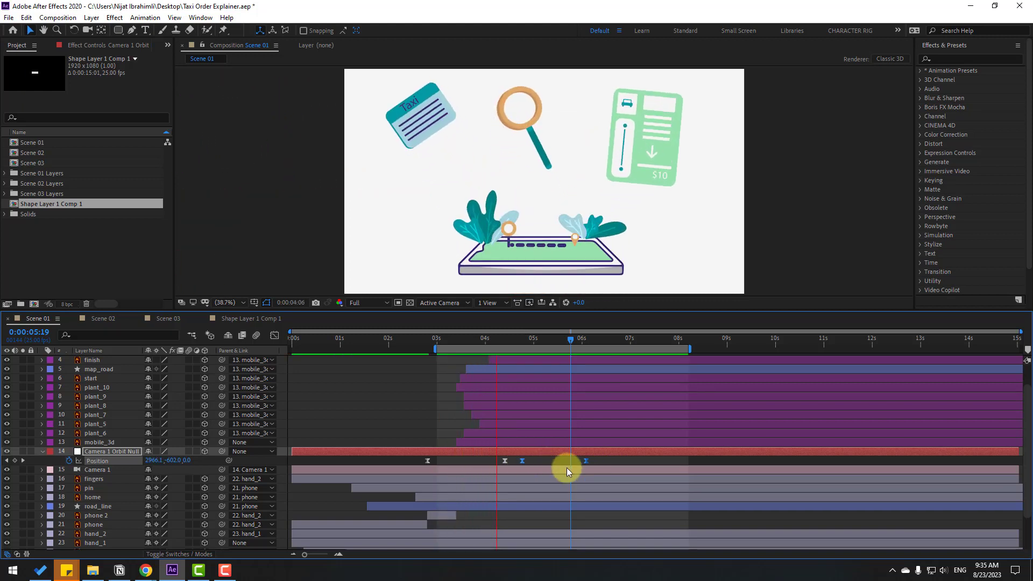
key(space)
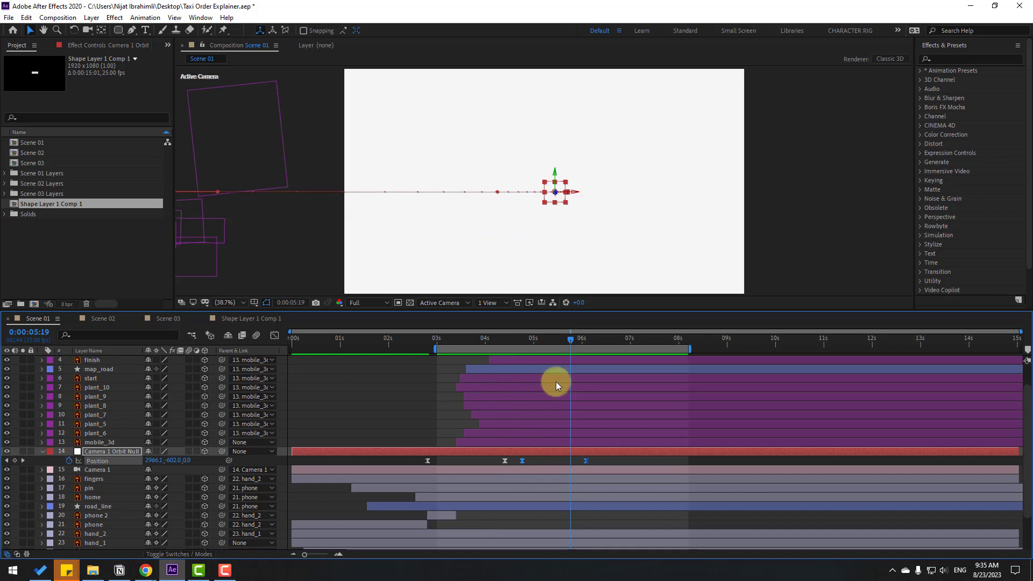
Reshape the sideways move's speed curve so its peak falls near the end, preview it, collapse the null and save the project.
click(275, 335)
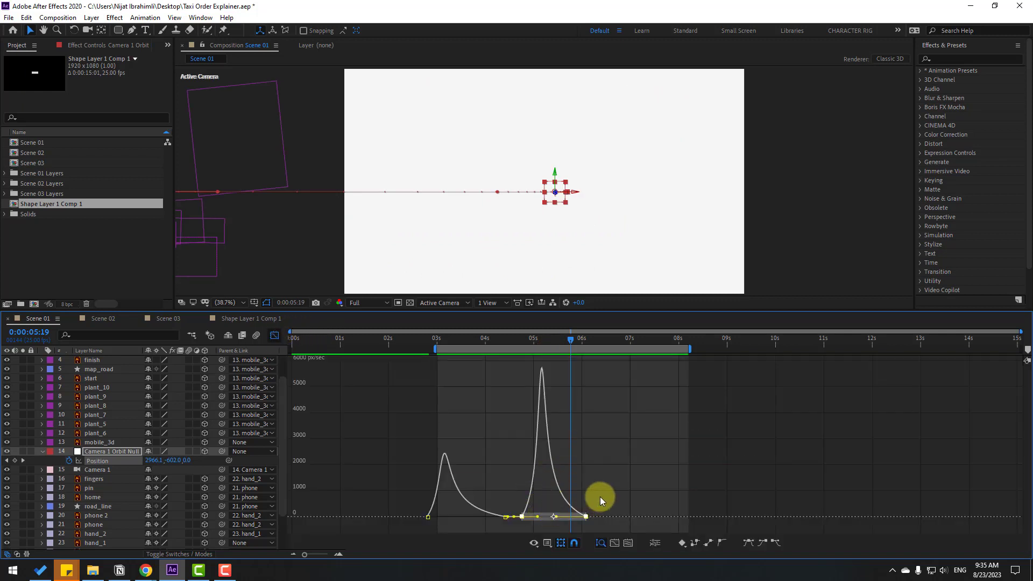
click(547, 515)
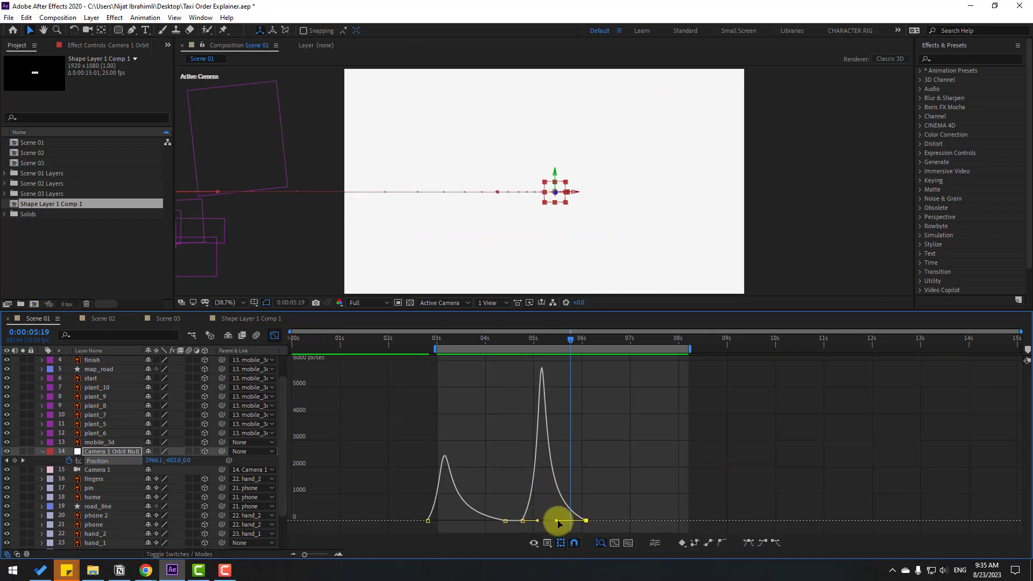
mouse_move(558, 521)
mouse_down()
mouse_move(571, 521)
mouse_move(548, 520)
mouse_up()
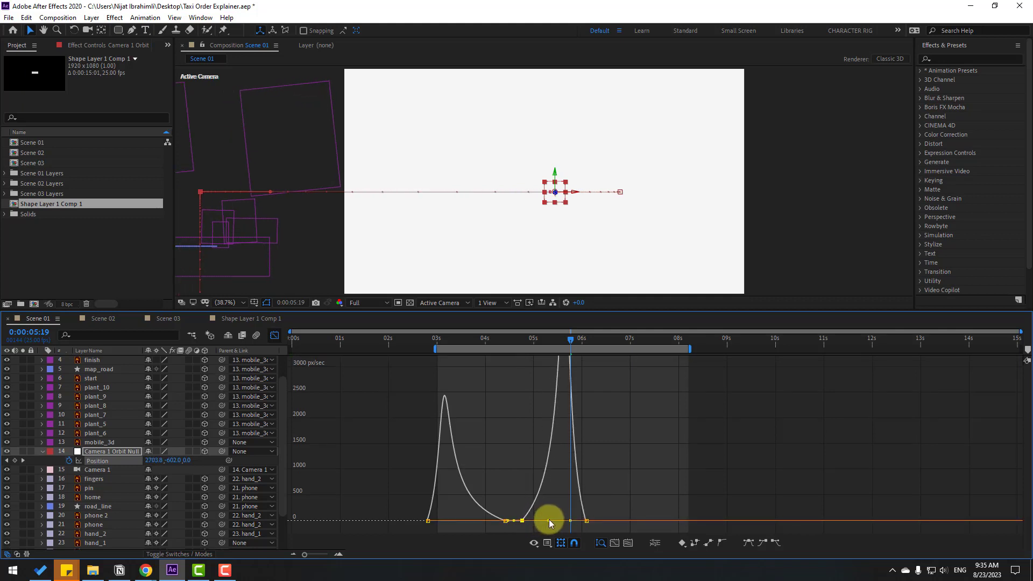
key(space)
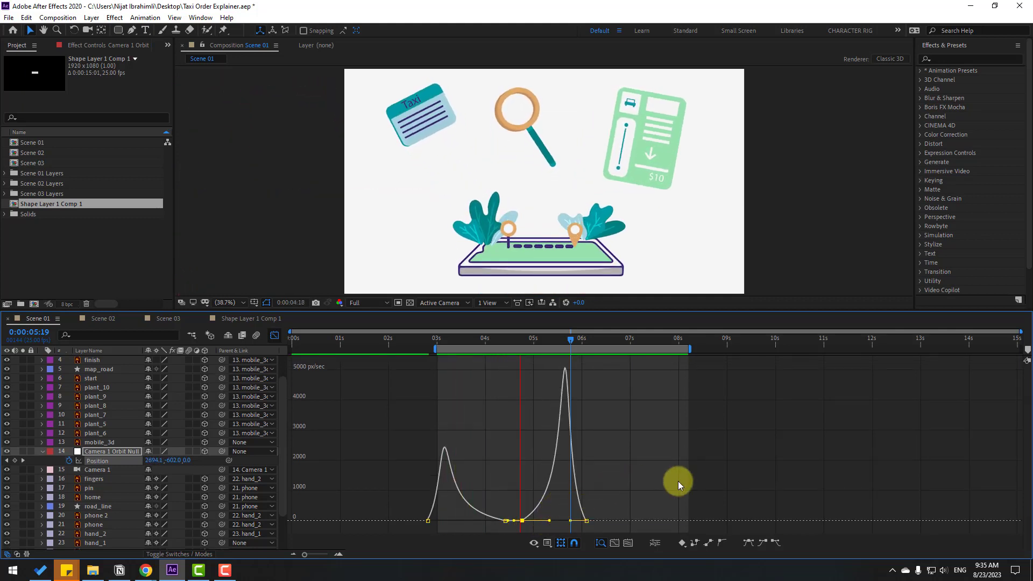
key(space)
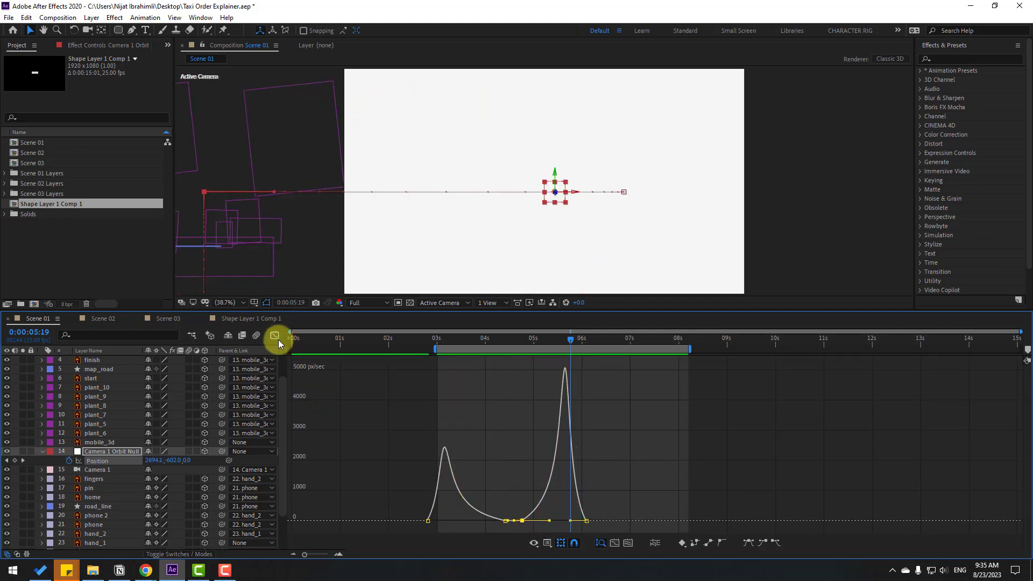
click(279, 339)
click(594, 339)
click(42, 451)
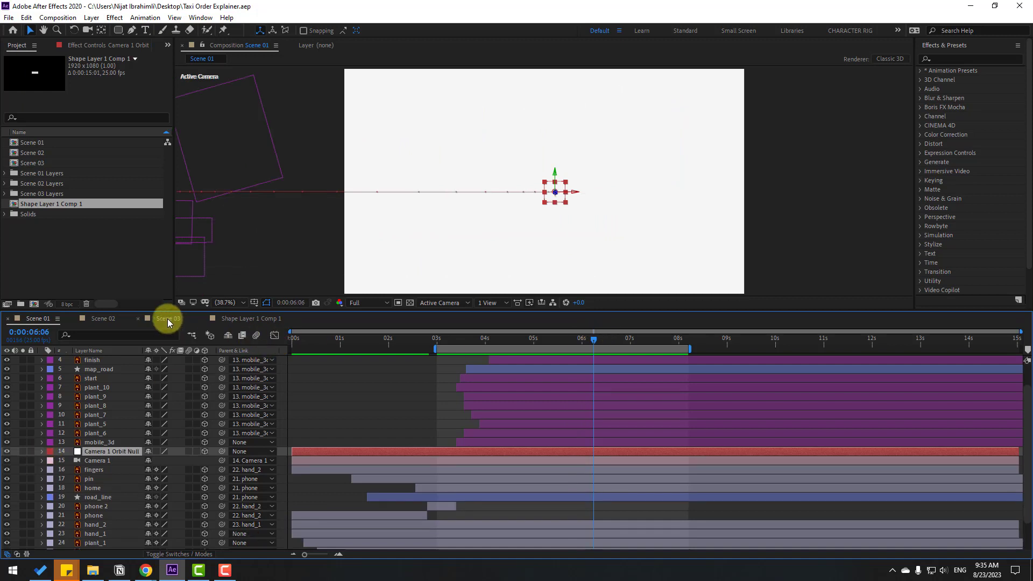
Open the Scene 03 composition and solo its car layer.
click(167, 318)
scroll(537, 242, down, 3)
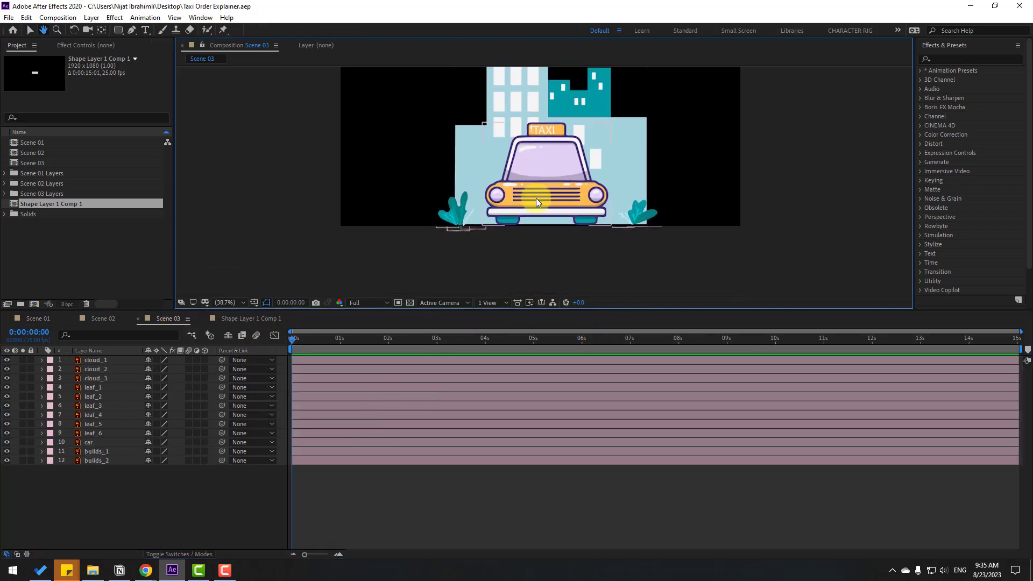
click(533, 199)
click(23, 443)
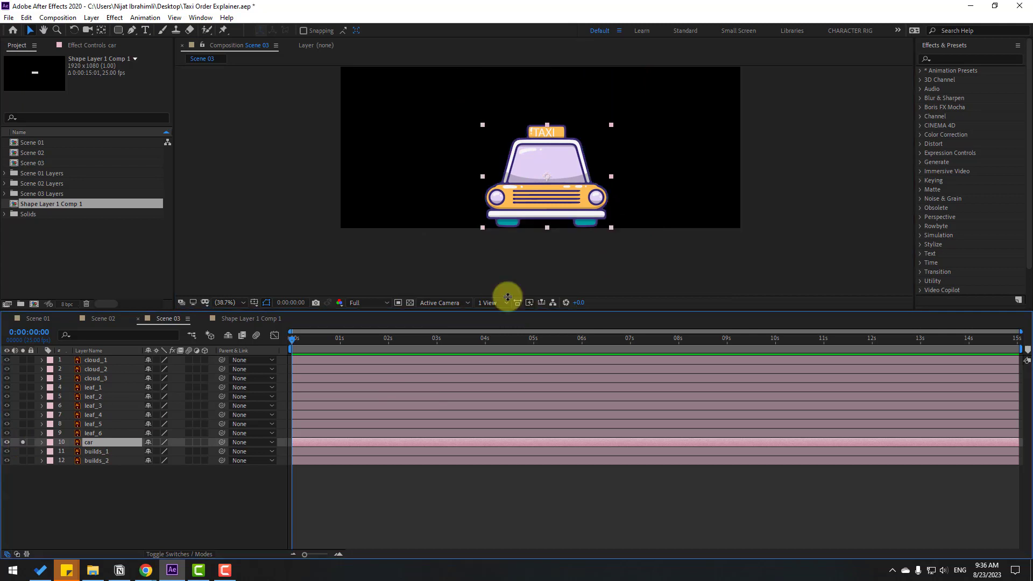
Draw a rectangular mask on the car layer around the two wheels below the bumper at 100% magnification.
key(/)
click(119, 31)
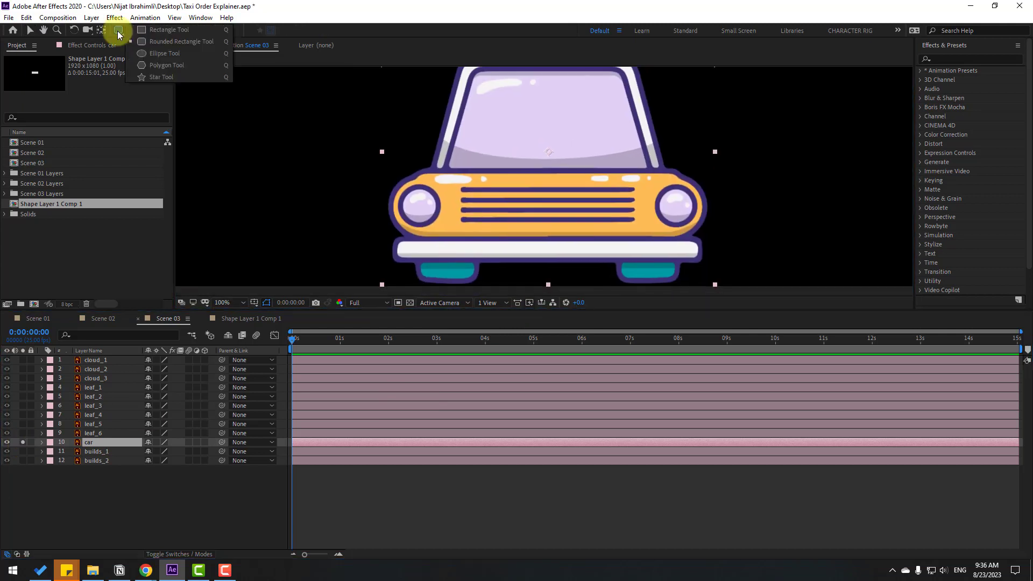
click(161, 30)
drag(516, 243, 498, 138)
drag(699, 198, 376, 155)
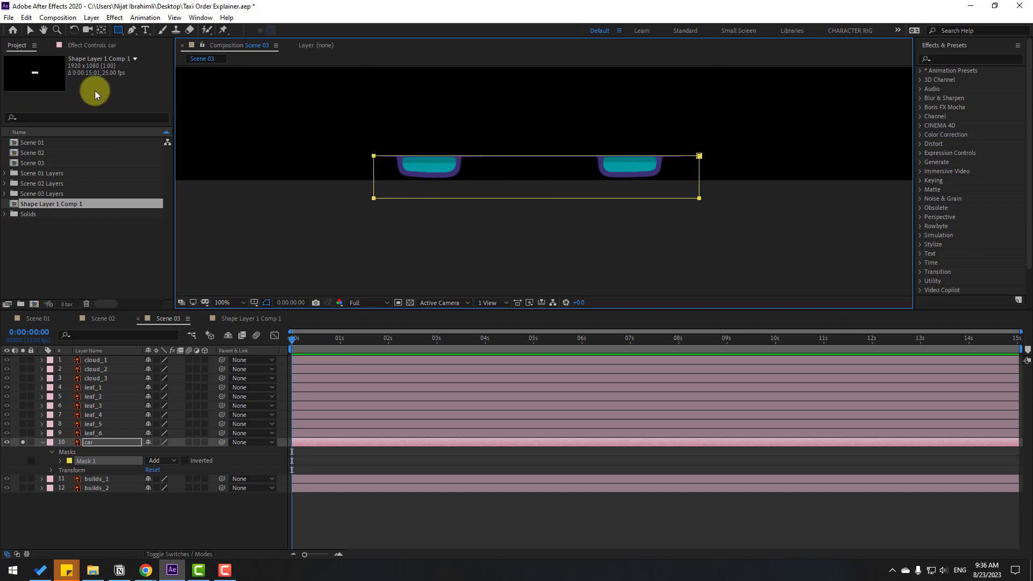
click(31, 31)
Duplicate the masked car layer and rename the copy as wheels.
click(97, 442)
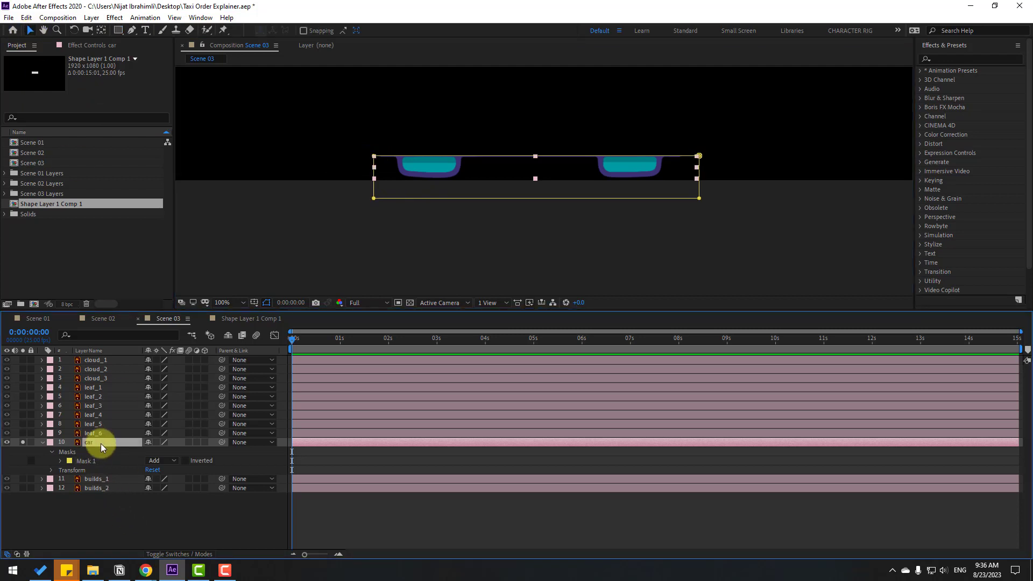
key(ctrl+d)
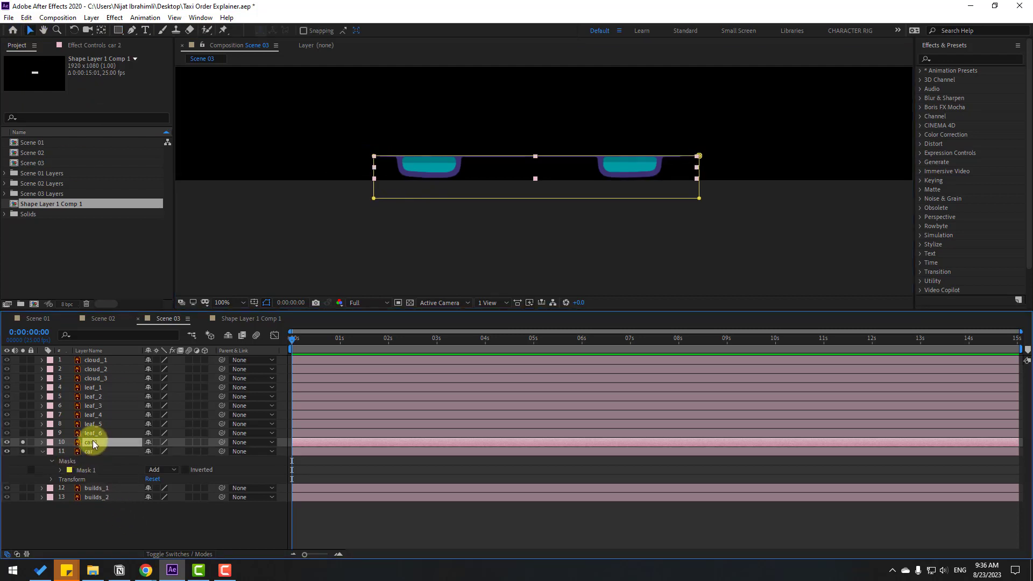
key(Return)
text(wheels)
key(Return)
Rename the original car layer as body_car.
click(87, 453)
key(Return)
text(bo)
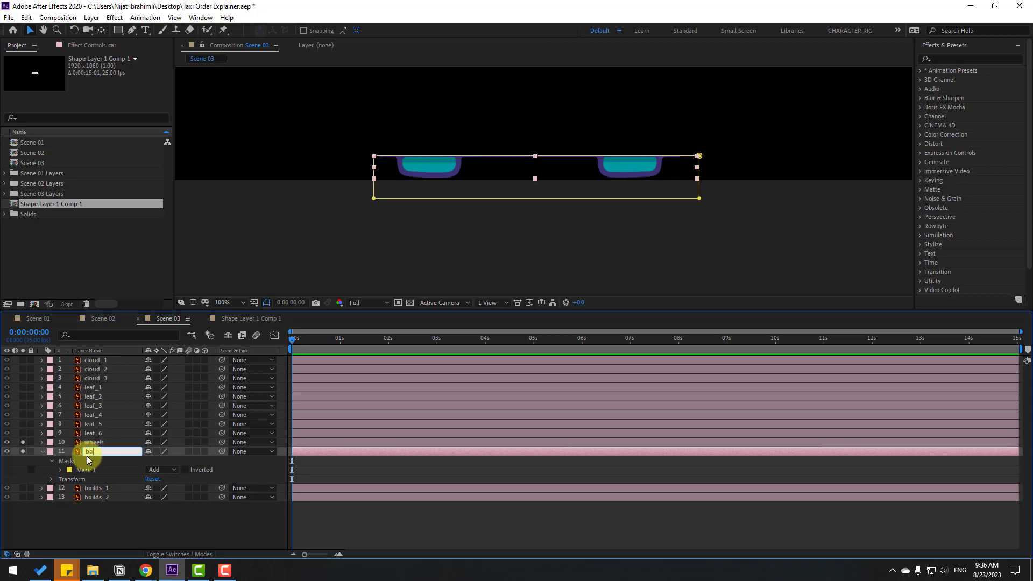
text(dy_car)
key(Return)
Turn off solo on both car layers and invert Mask 1 on the wheels layer.
click(22, 442)
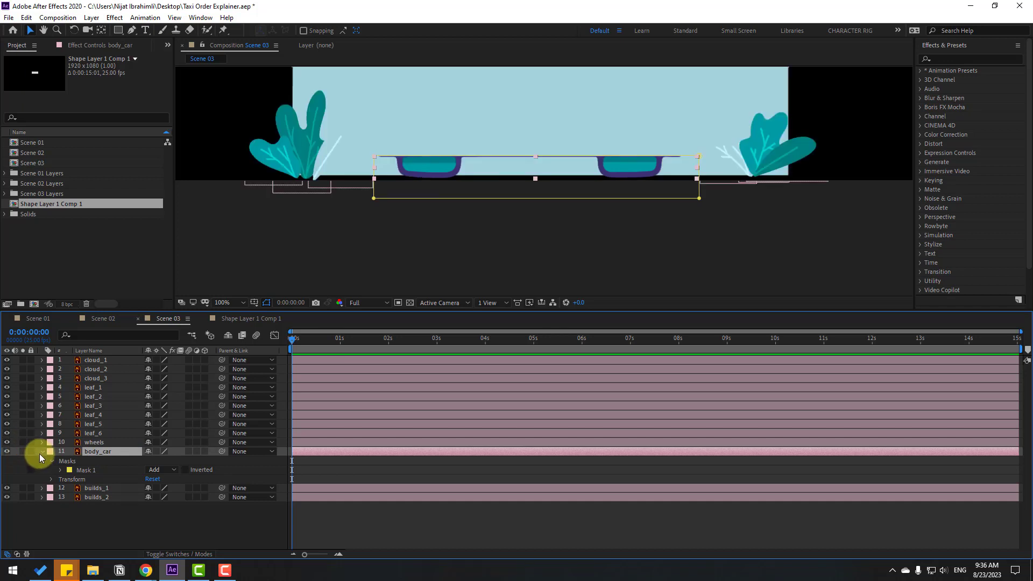
click(42, 452)
click(100, 443)
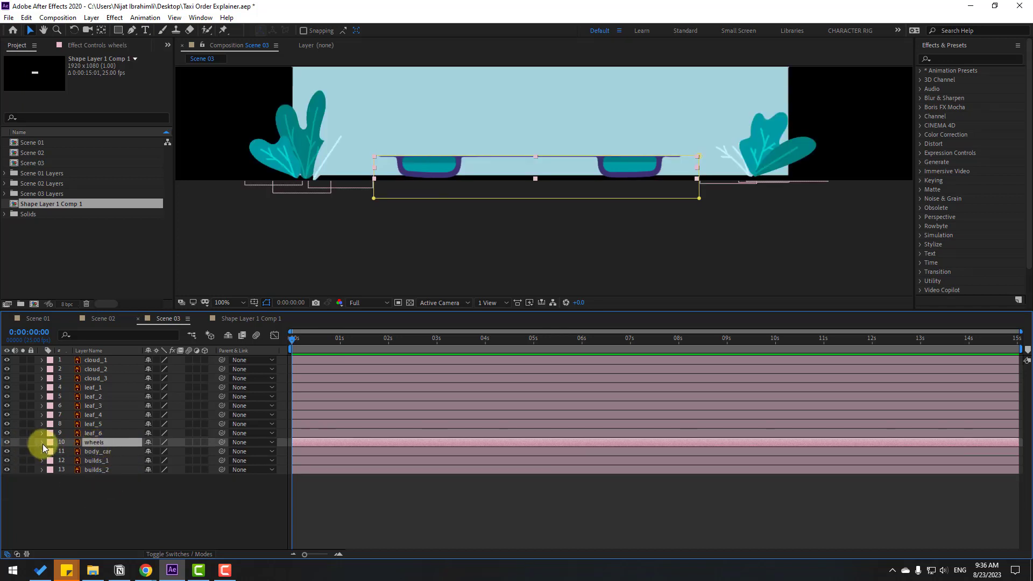
key(m)
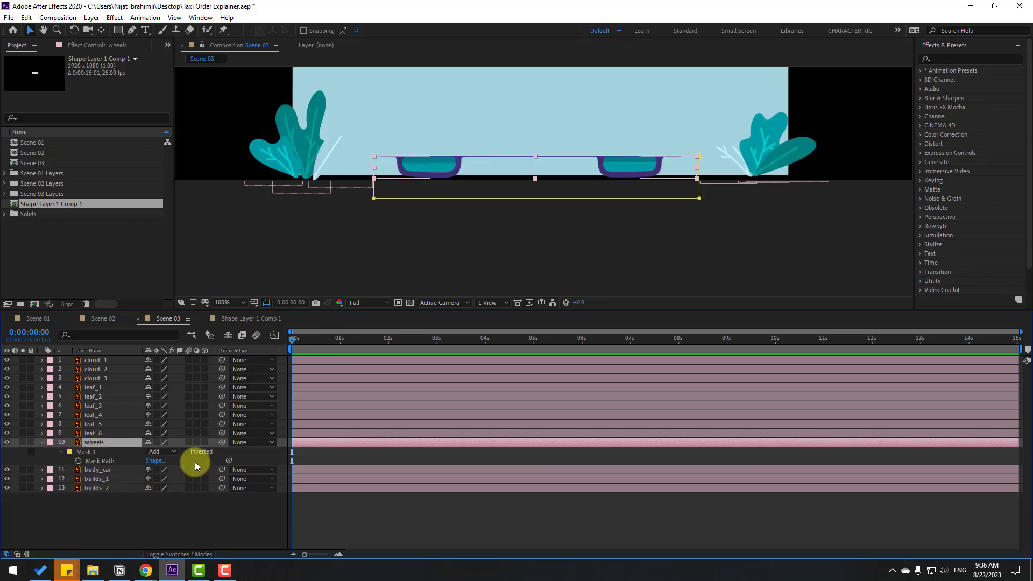
click(185, 452)
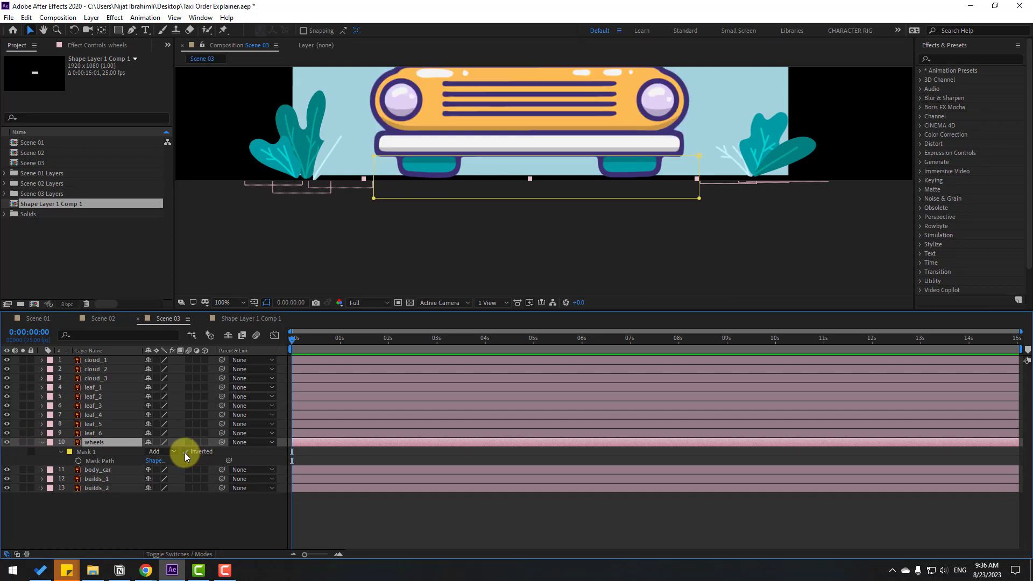
click(124, 518)
click(41, 441)
Solo the upper car layer and rename it from wheels to body_car.
click(95, 444)
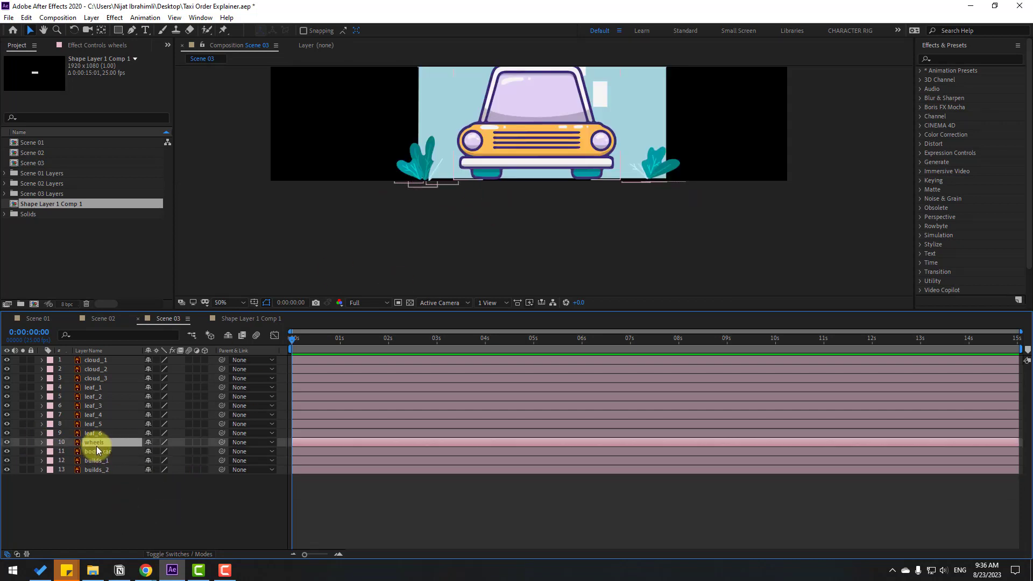
click(22, 442)
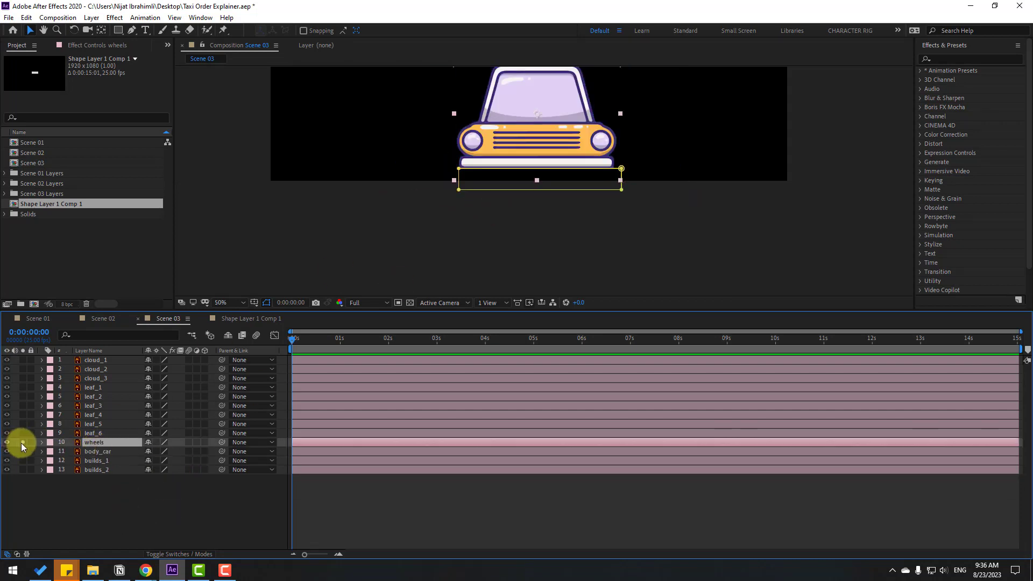
click(87, 495)
click(99, 443)
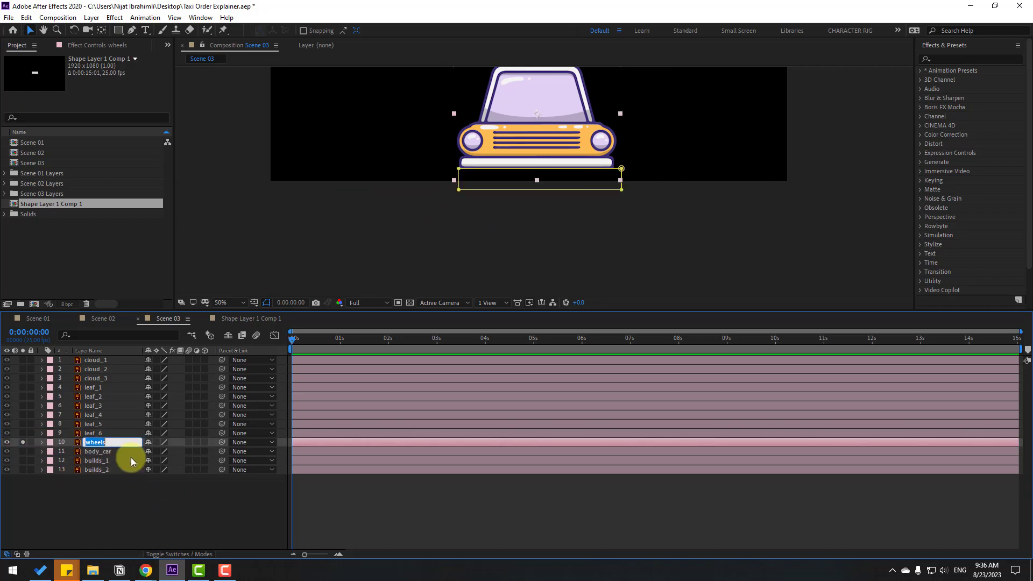
text(body_car)
key(Return)
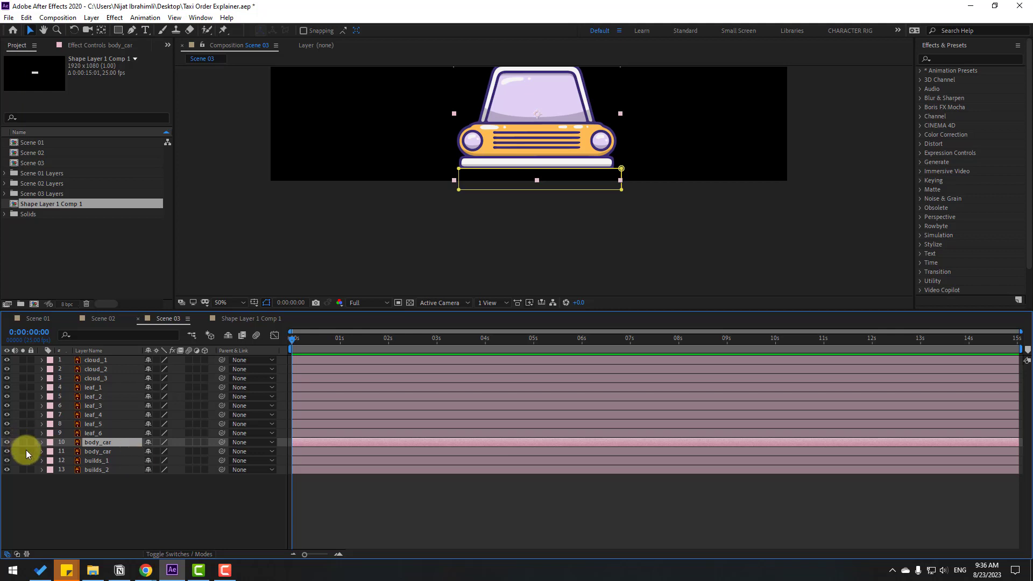
Solo the lower car layer, rename it as wheels, and turn its solo off again.
click(23, 451)
click(99, 452)
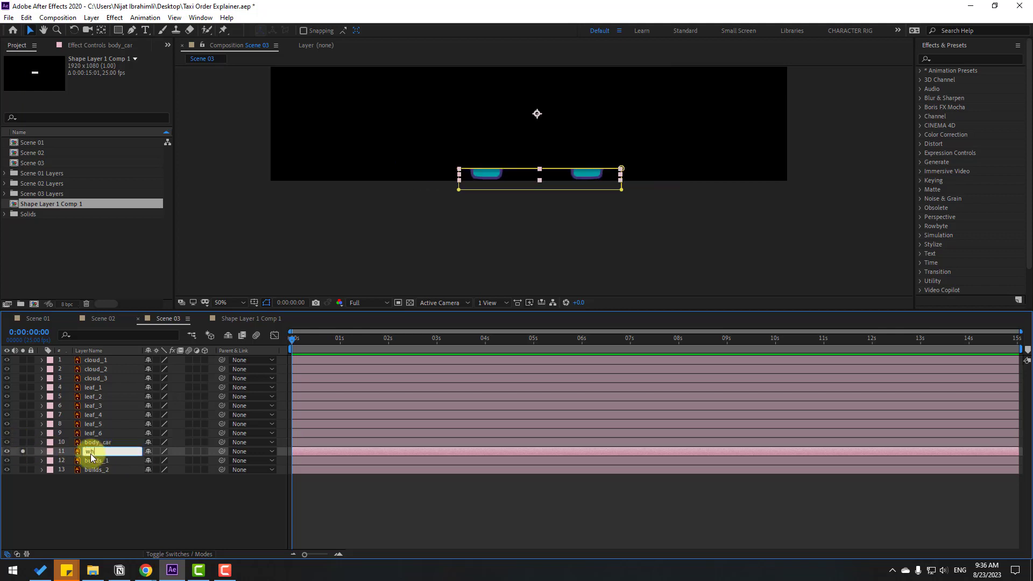
click(23, 451)
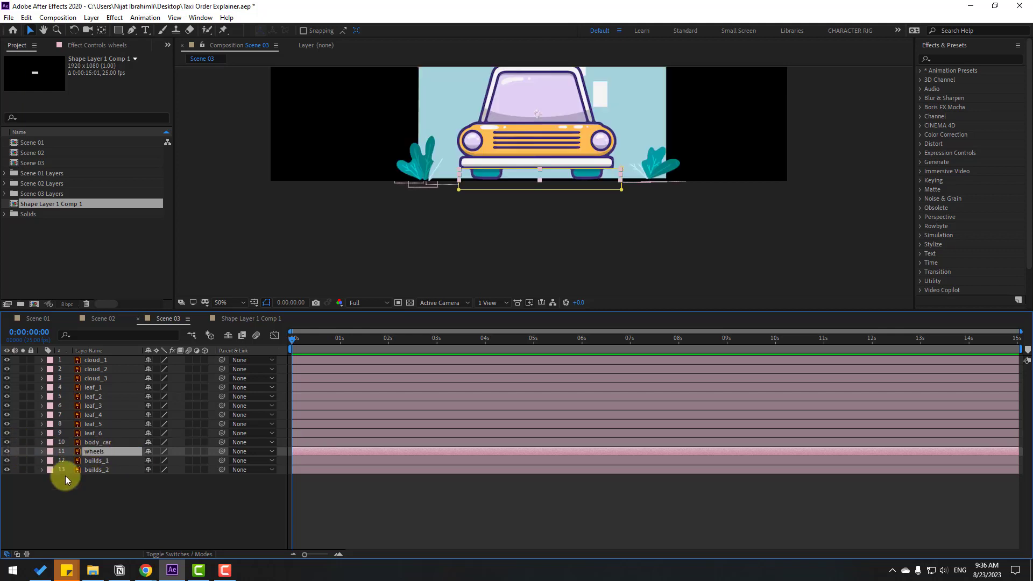
Copy all Scene 03 layers and paste them into Scene 01 above the Taxi layer.
drag(589, 169, 571, 252)
click(109, 514)
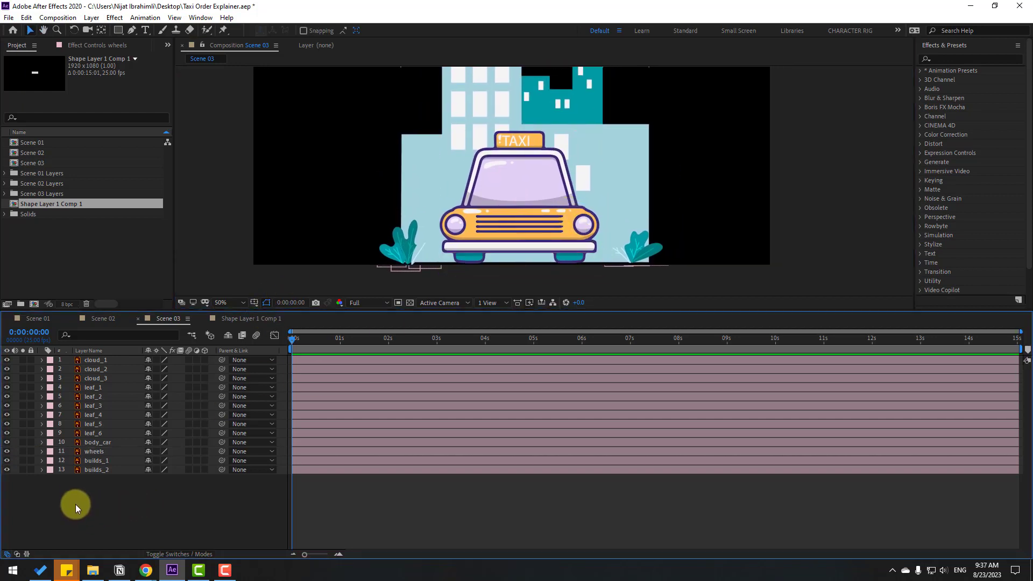
drag(75, 504, 124, 357)
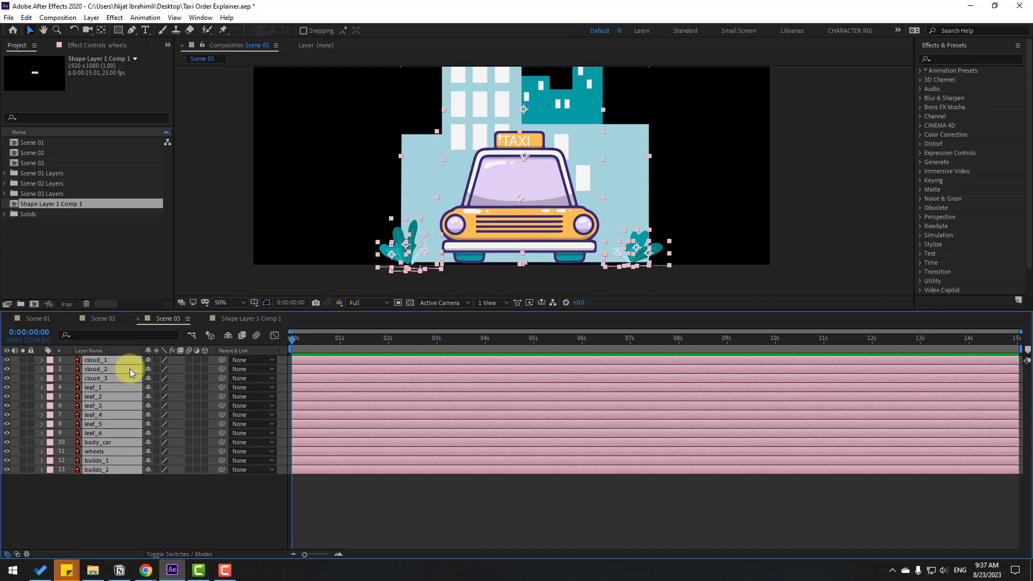
click(34, 318)
scroll(79, 374, up, 2)
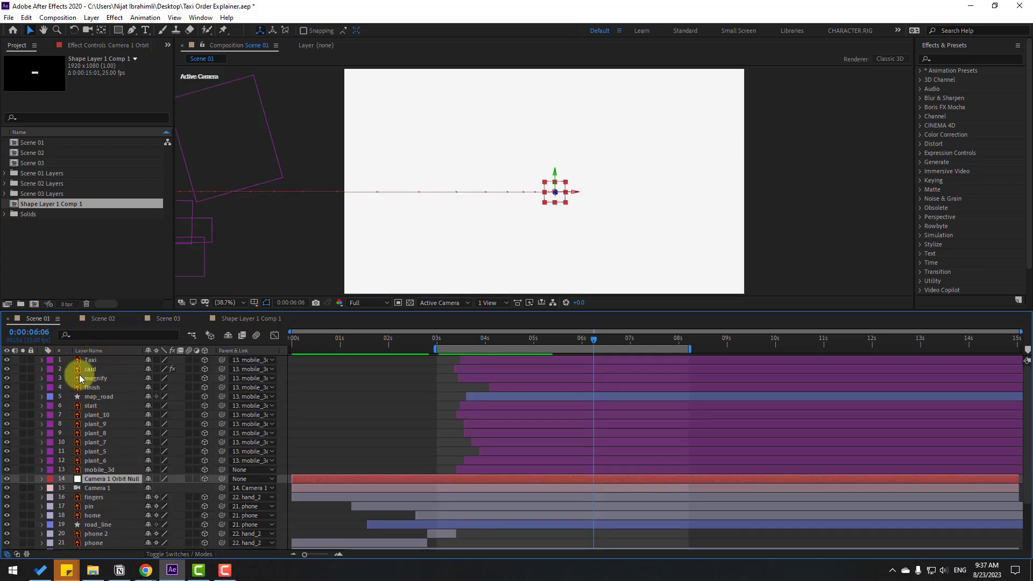
click(98, 360)
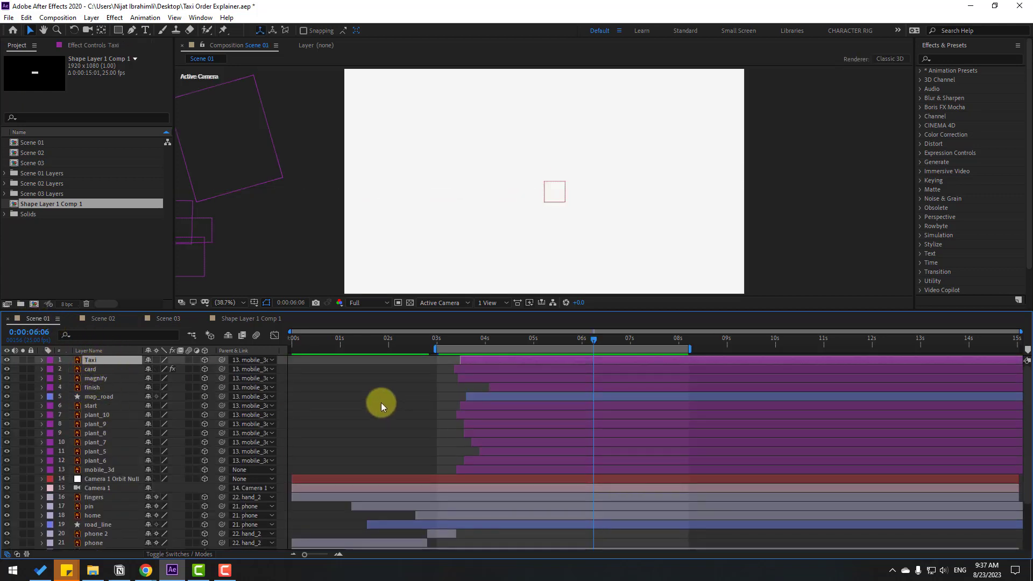
key(ctrl+v)
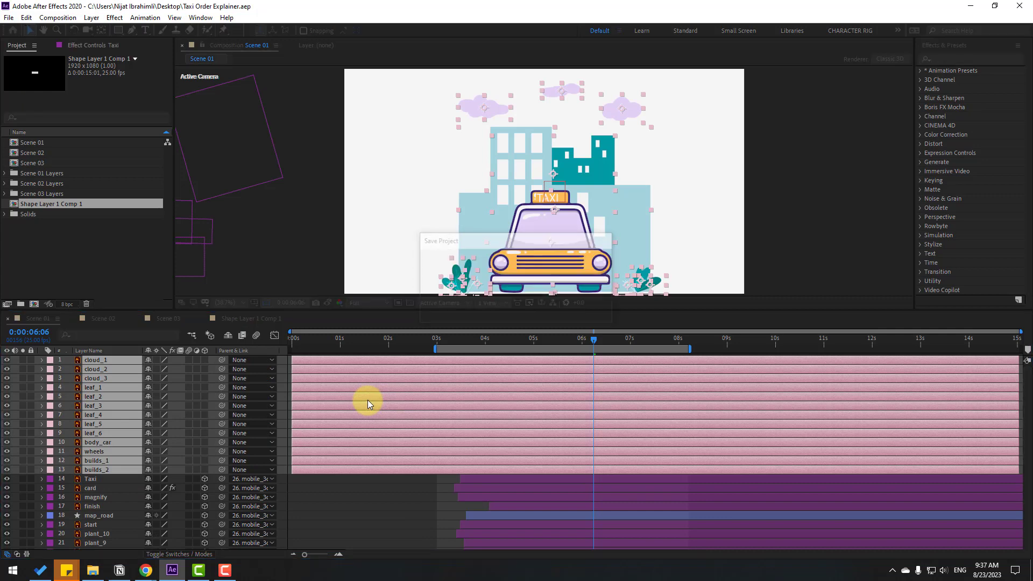
Shift the pasted layers to start at about 0:00:05:24 and make them 3D layers.
drag(313, 470, 591, 465)
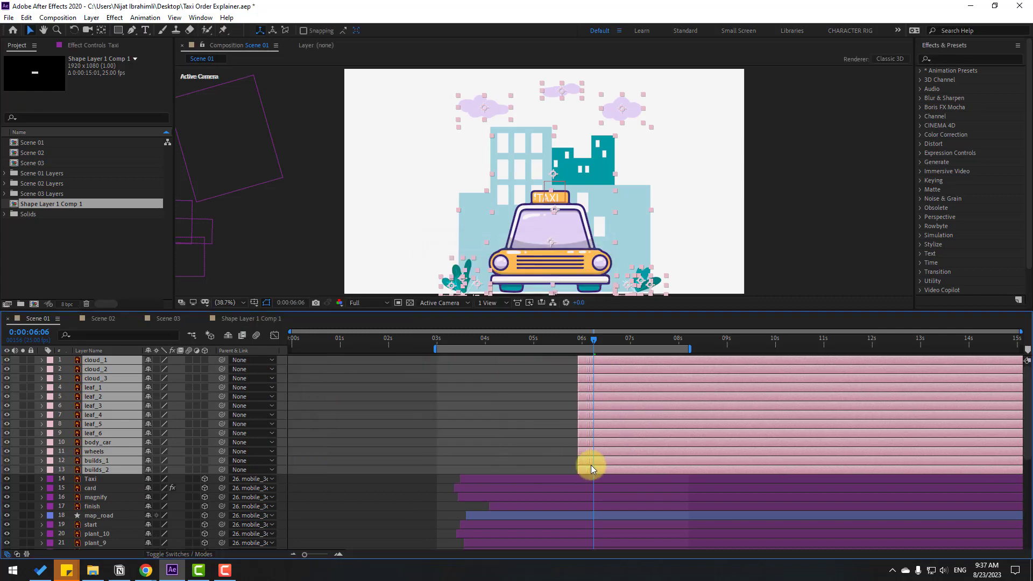
click(205, 359)
Move the pasted city and taxi layers into the camera frame, check the timing, and save the project.
scroll(441, 218, down, 3)
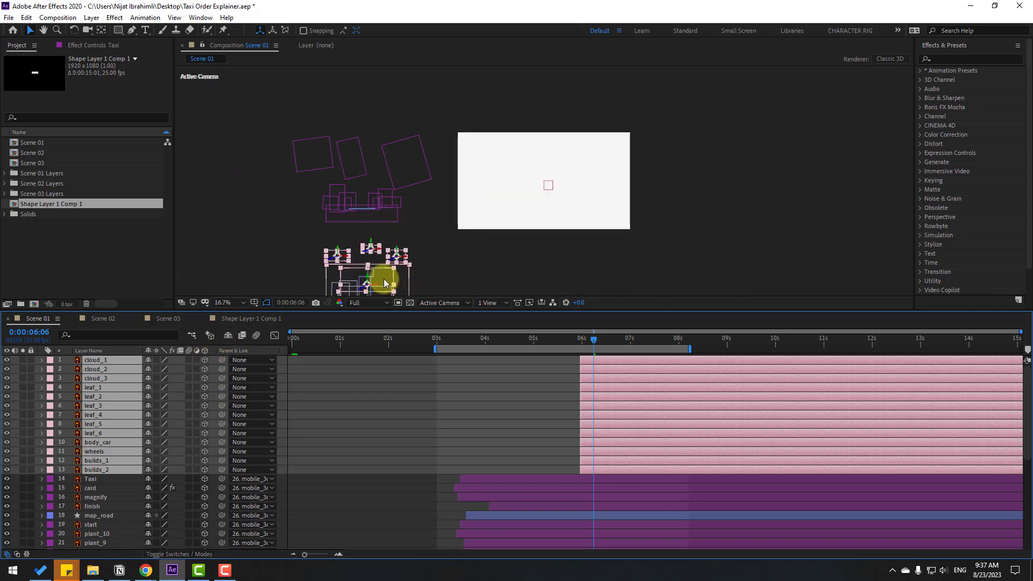
drag(383, 279, 580, 174)
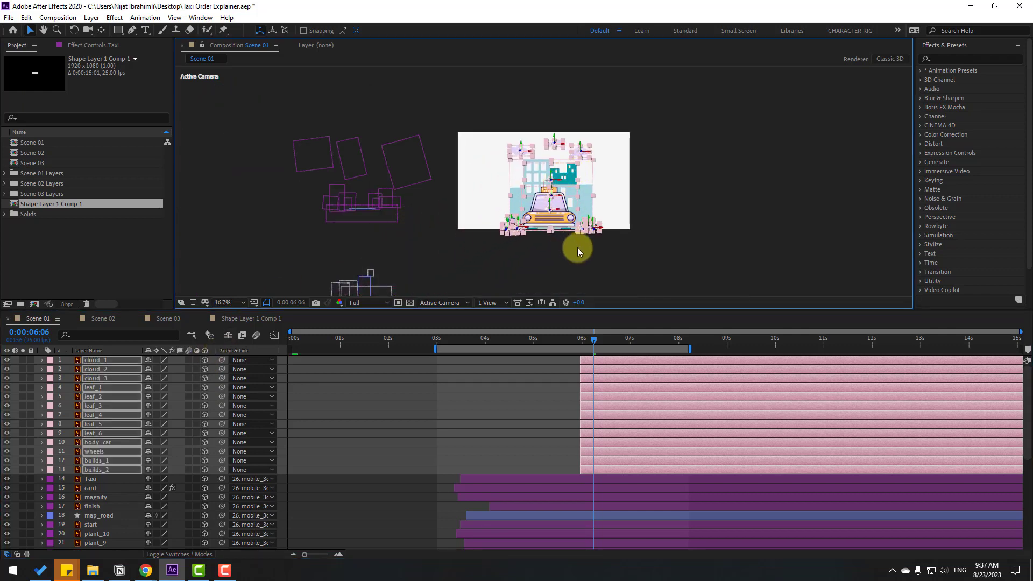
scroll(578, 249, up, 2)
drag(580, 269, 565, 194)
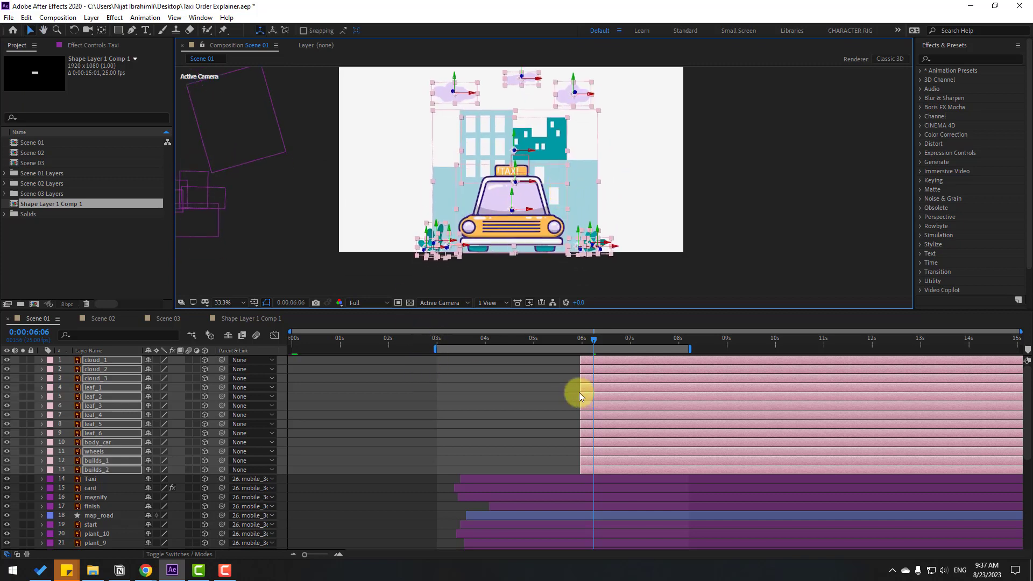
click(550, 387)
drag(572, 340, 619, 338)
key(ctrl+s)
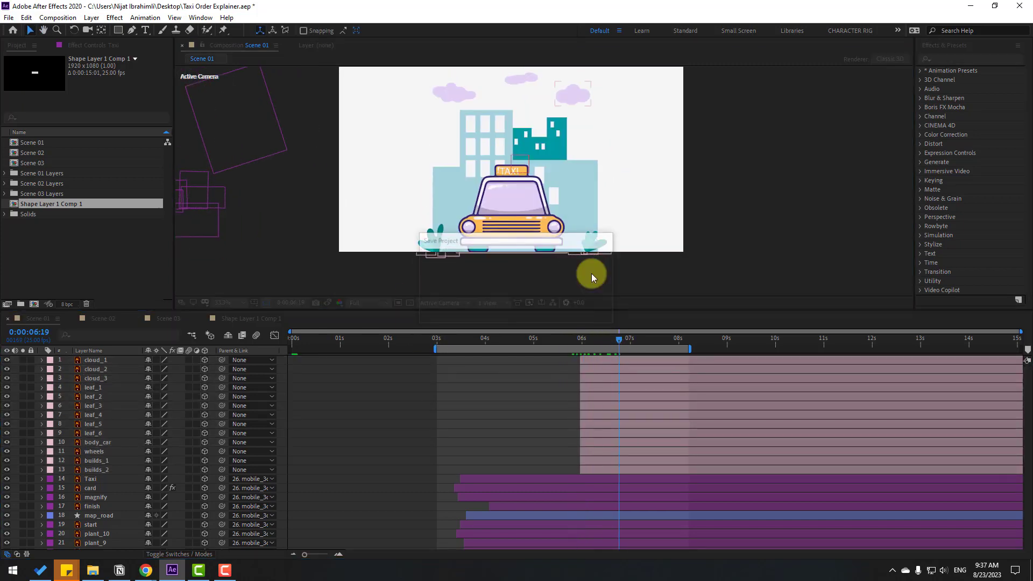
Add Position keyframes at 0:00:05:24 to cloud_1, cloud_2 and cloud_3.
click(460, 93)
scroll(484, 129, up, 2)
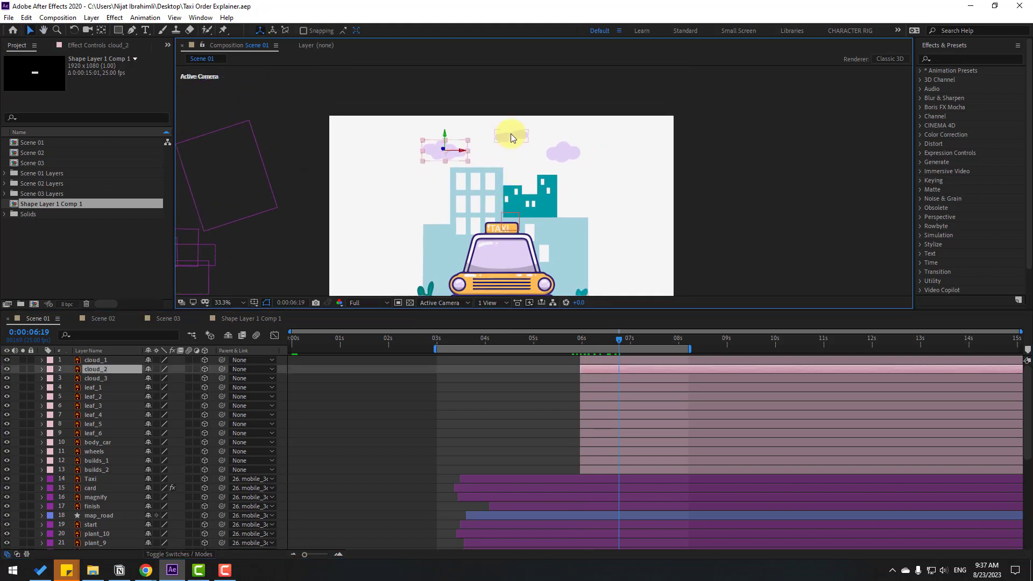
shift+click(511, 136)
shift+click(563, 152)
drag(589, 337, 580, 337)
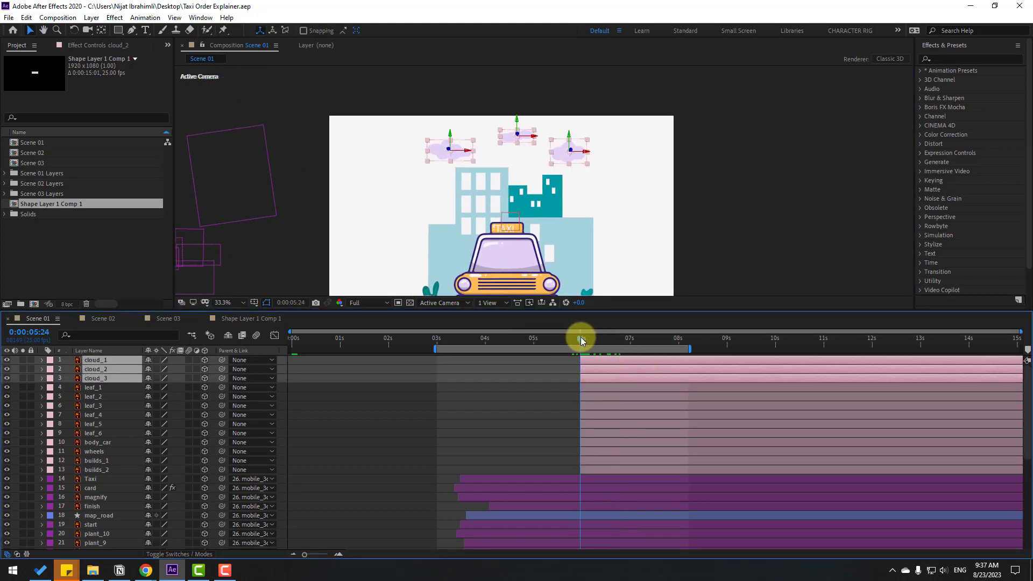
key(p)
click(69, 369)
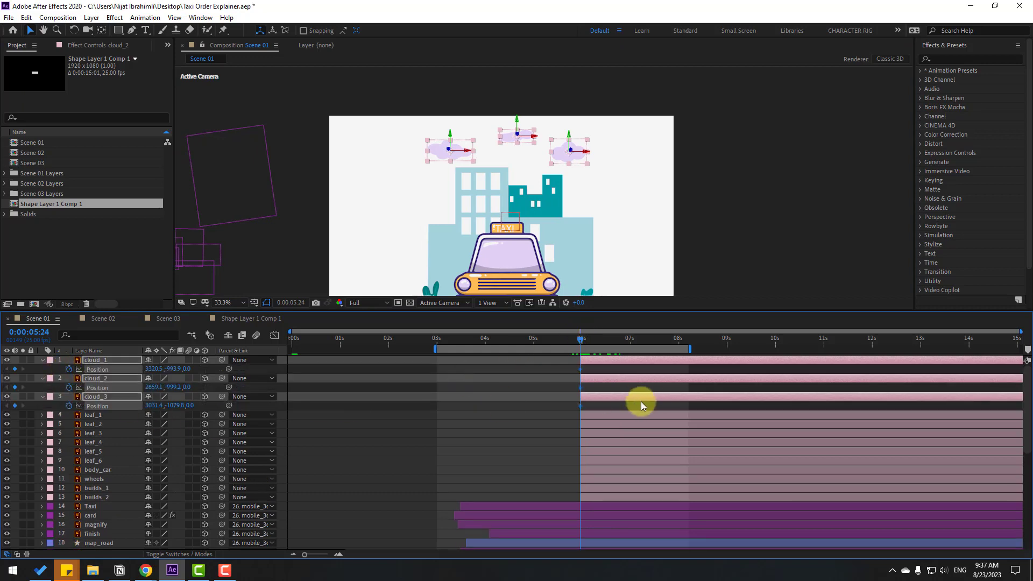
Extend the work area to about 9 seconds and set cloud_2's X position to 2522.1 at 0:00:09:00.
click(726, 339)
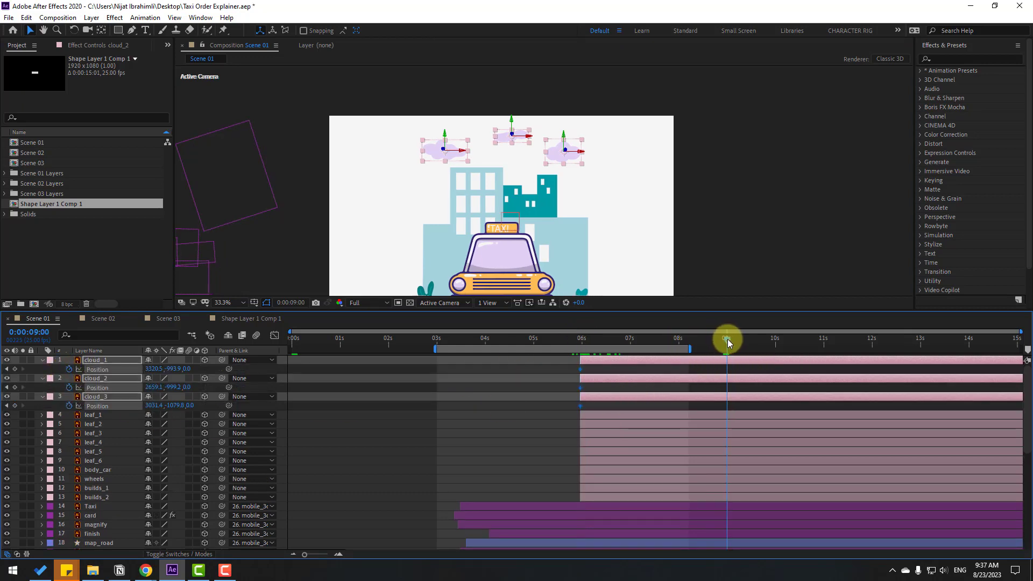
drag(691, 349, 732, 350)
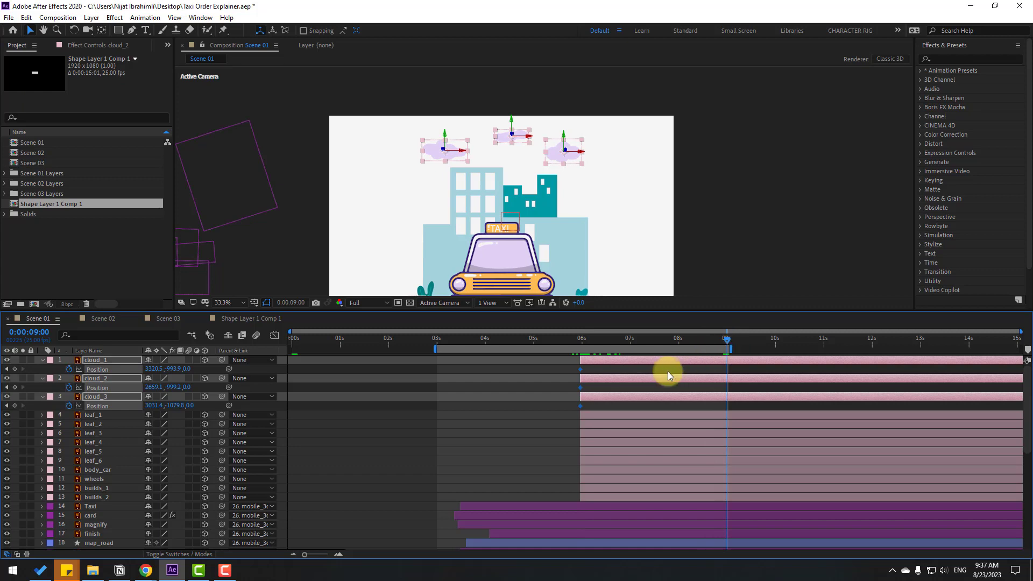
click(638, 369)
click(437, 147)
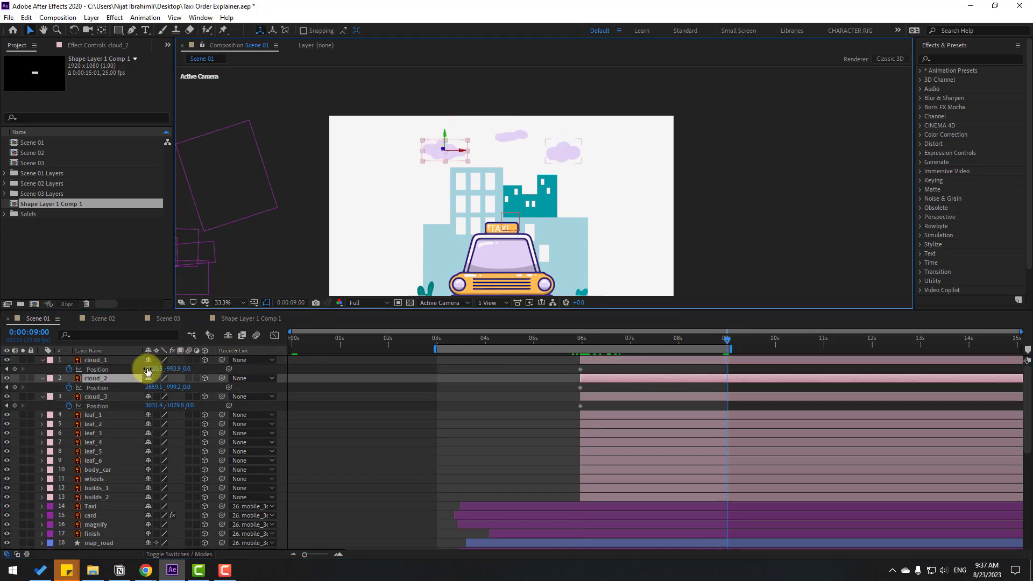
drag(152, 388, 62, 387)
At 0:00:09:00, set the X position of cloud_1 to 3552.5 and of cloud_3 to 3171.4.
click(564, 153)
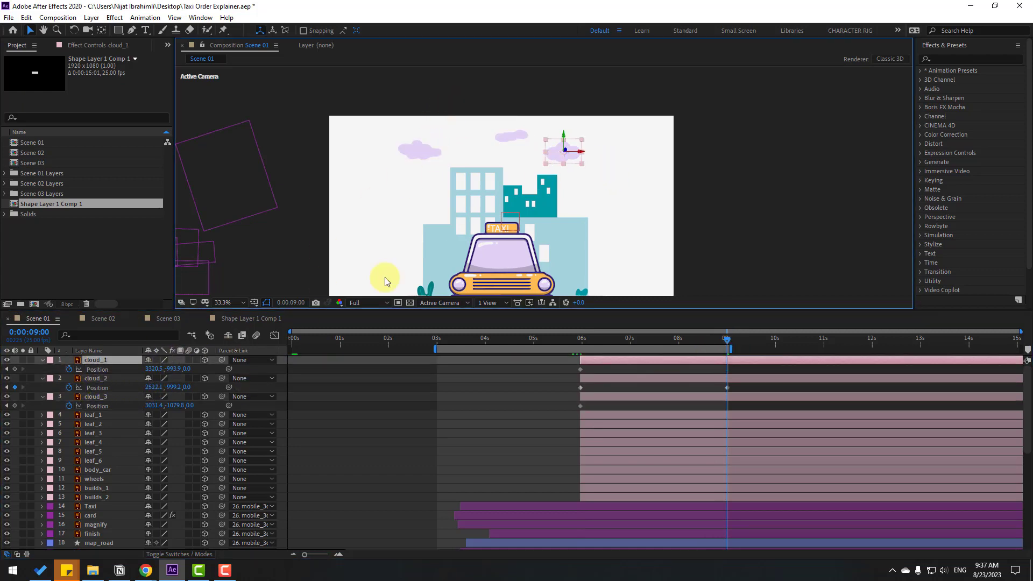
drag(152, 369, 255, 369)
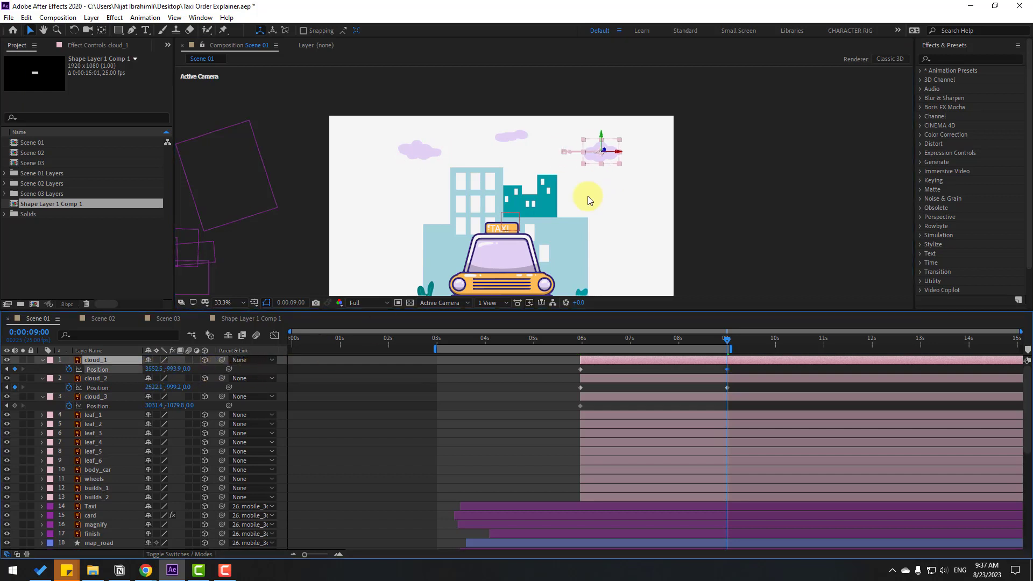
click(141, 396)
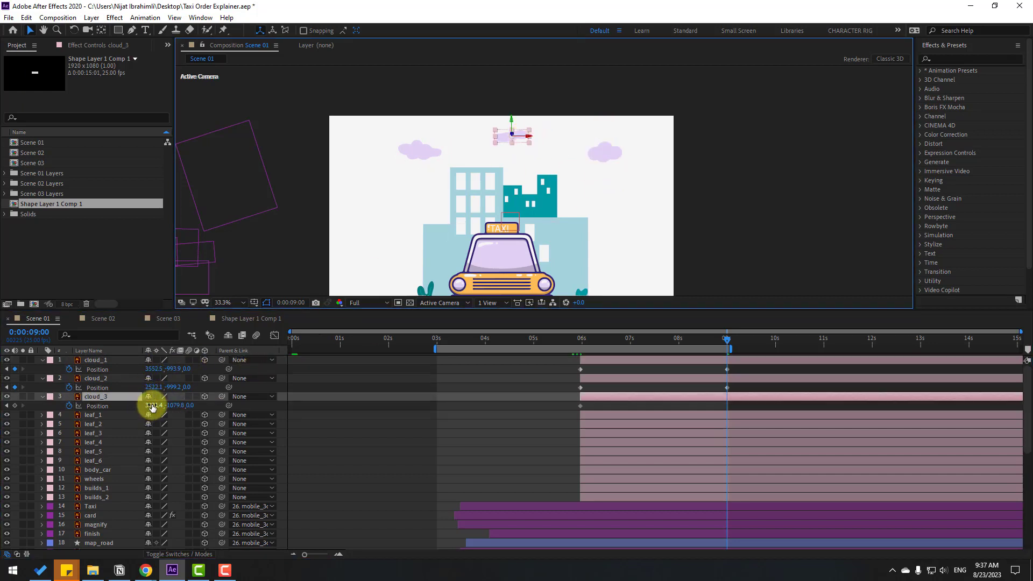
drag(150, 406, 226, 404)
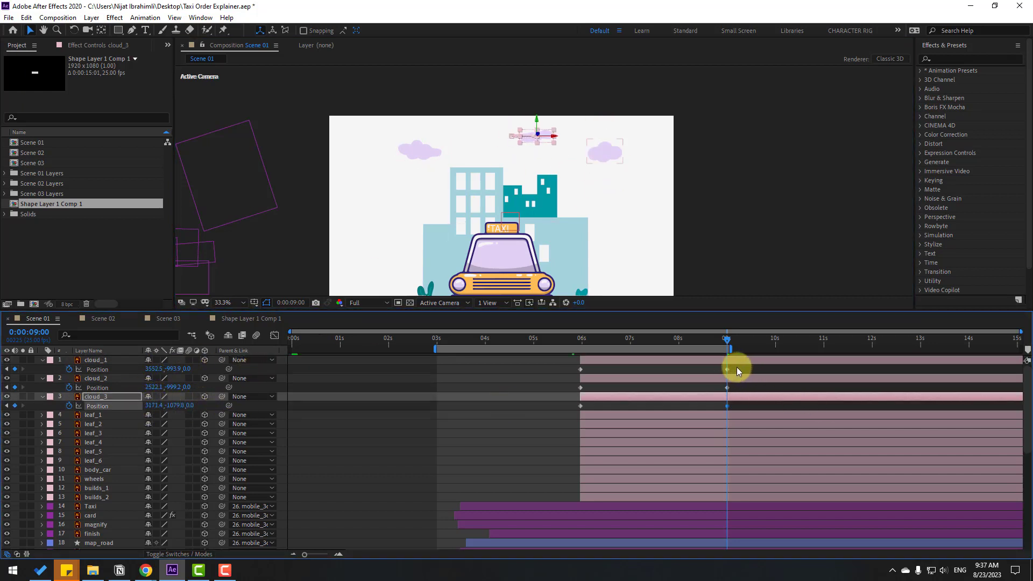
Apply Easy Ease to all Position keyframes of the three clouds and preview the animation.
drag(738, 369, 587, 409)
right_click(581, 406)
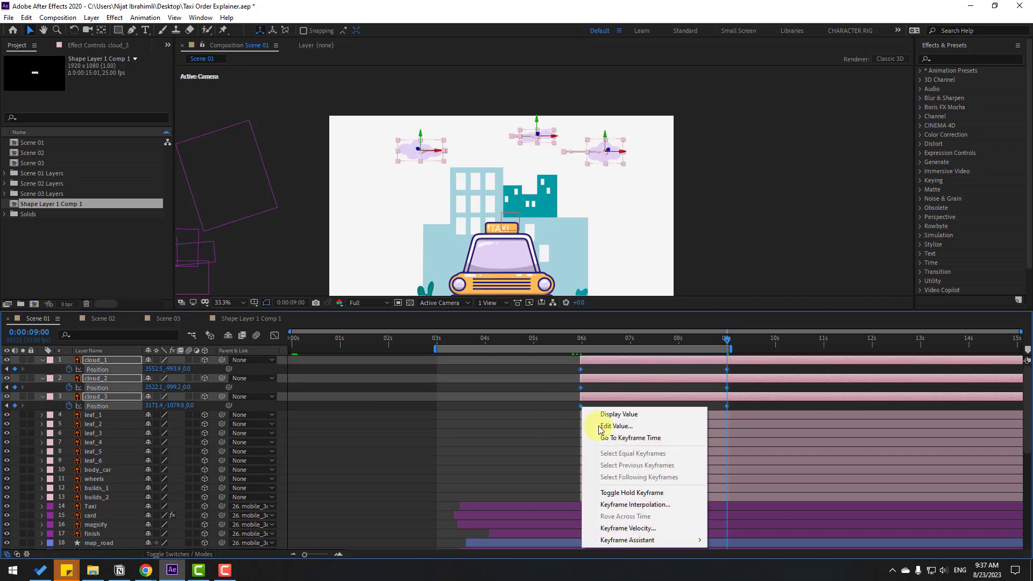
mouse_move(654, 541)
click(756, 470)
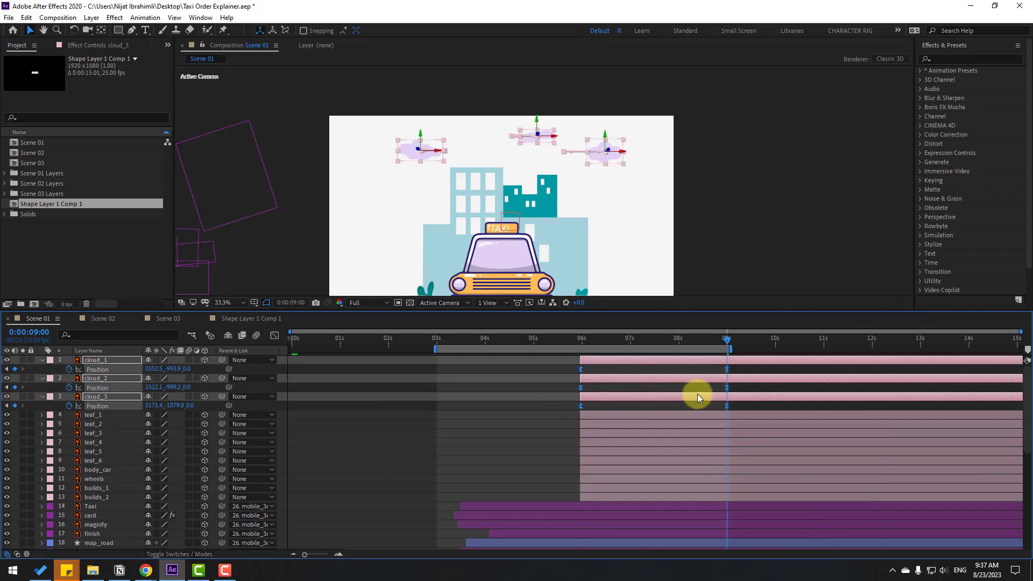
click(696, 390)
key(space)
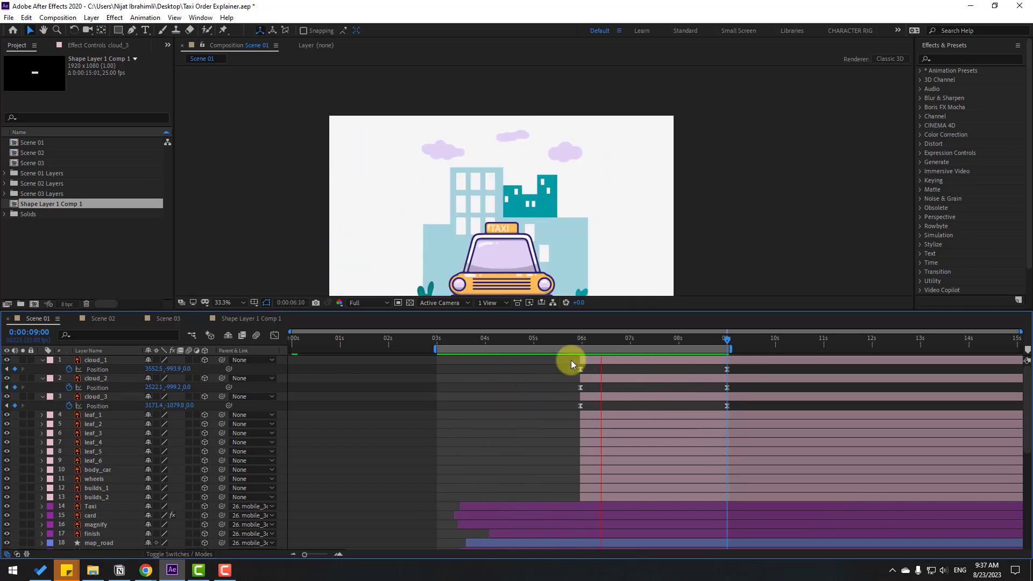
Shift all the pasted layers, from cloud_1 to builds_2, earlier to start at about 0:00:05:08 and check the transition.
drag(544, 338, 603, 338)
click(586, 497)
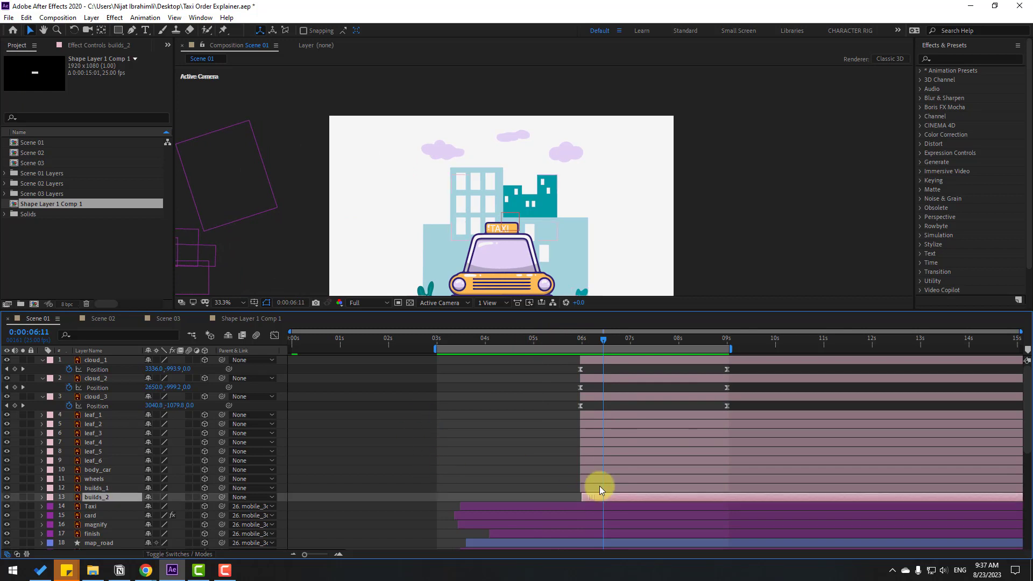
shift+click(602, 360)
drag(521, 339, 615, 340)
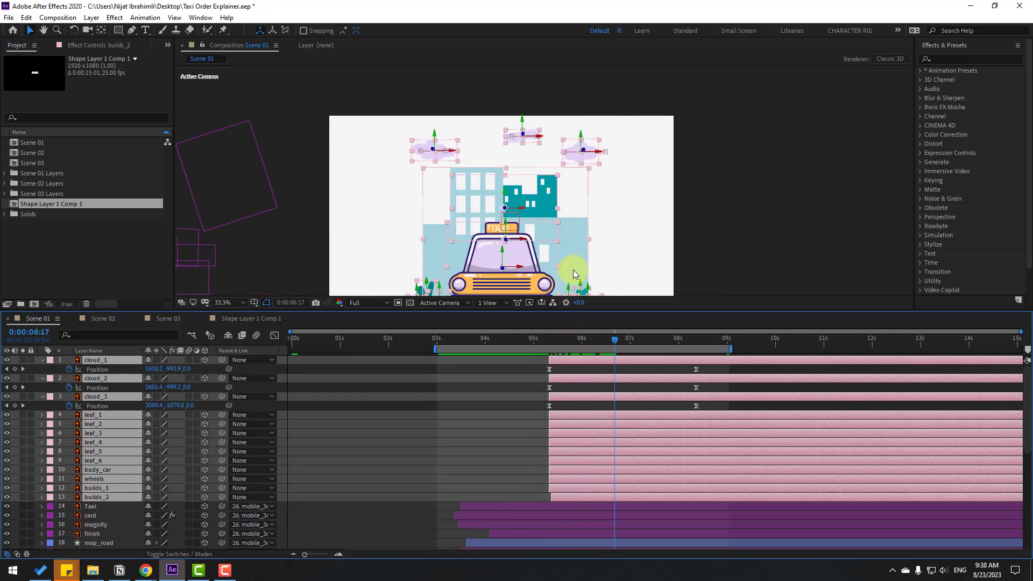
click(627, 369)
drag(490, 252, 489, 223)
drag(528, 339, 590, 339)
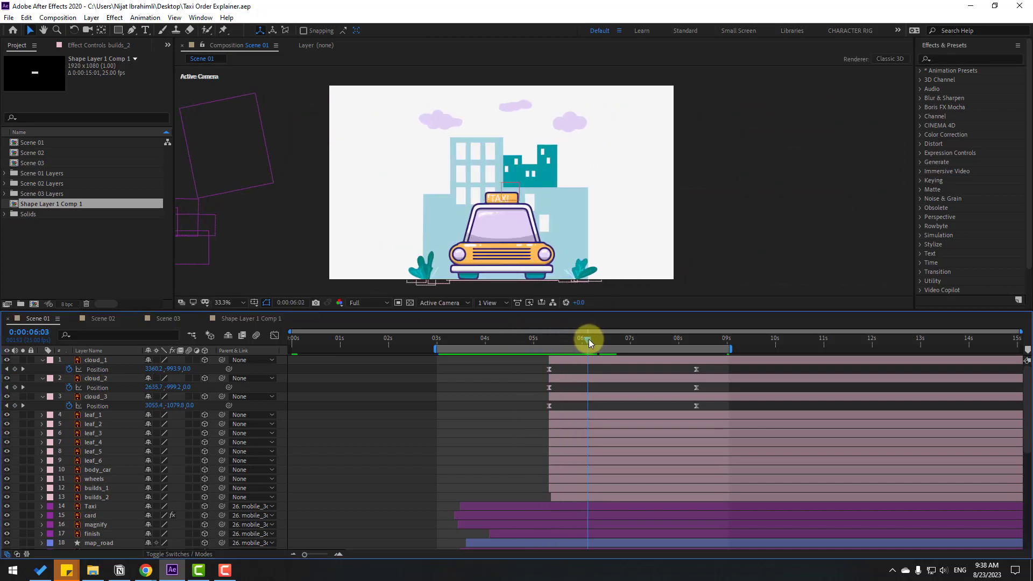
Add a Position keyframe to the body_car layer at 0:00:06:06.
click(496, 242)
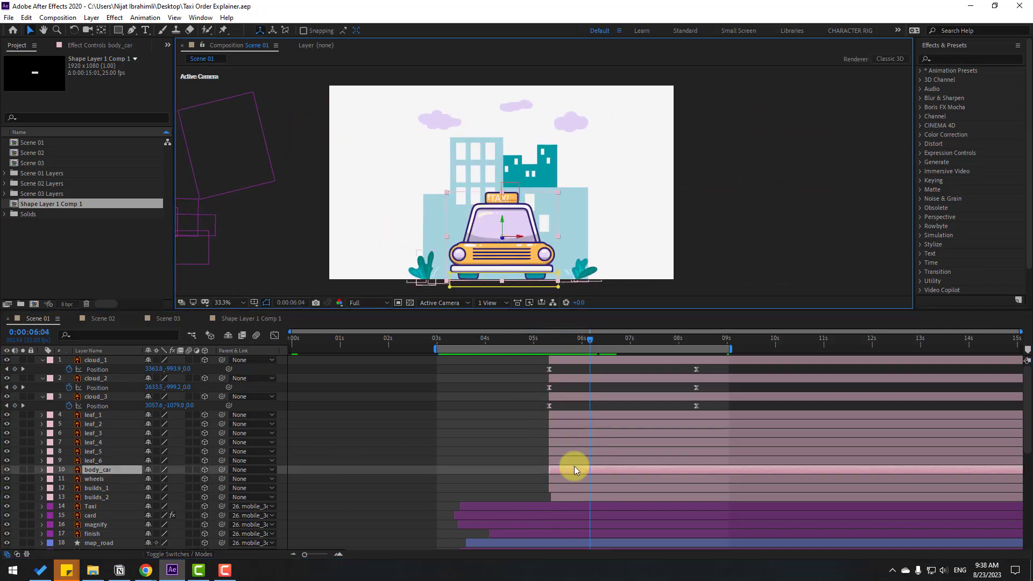
click(549, 338)
drag(550, 337, 593, 331)
click(106, 468)
key(p)
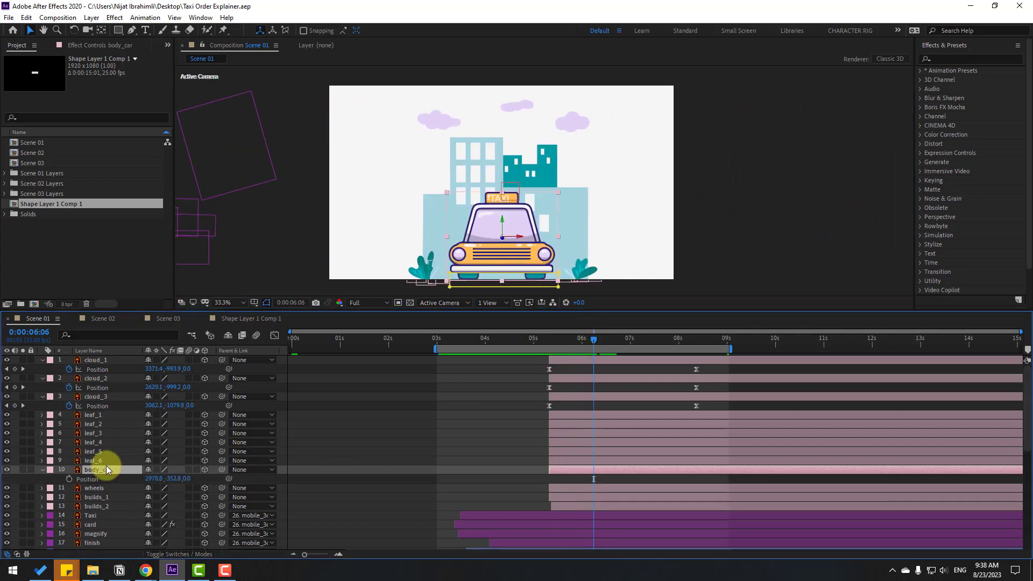
click(69, 479)
scroll(537, 215, up, 4)
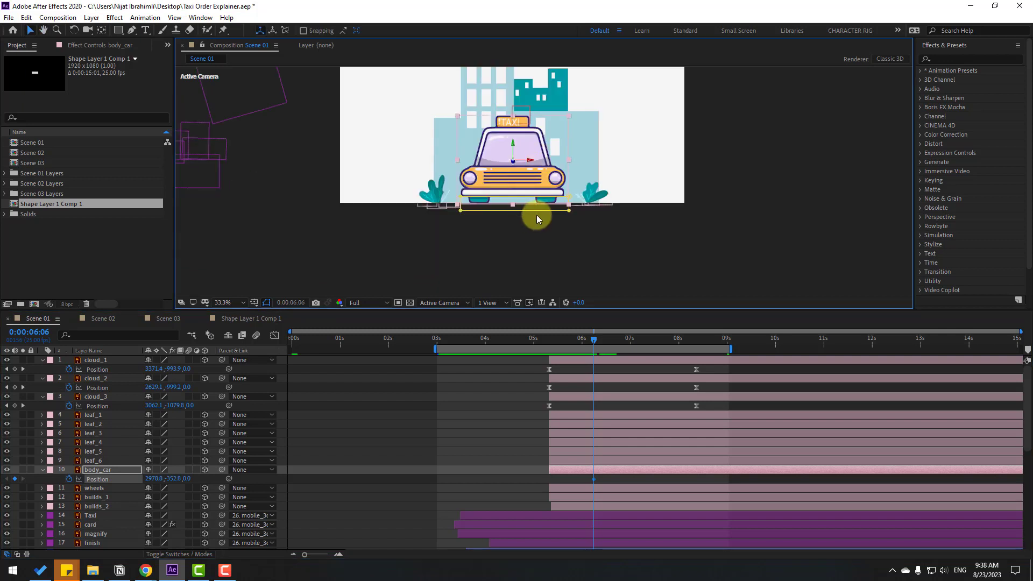
Keyframe body_car's Y position to -337.8 at 0:00:06:16, and repeat its first Position keyframe at 0:00:07:01.
scroll(556, 221, down, 2)
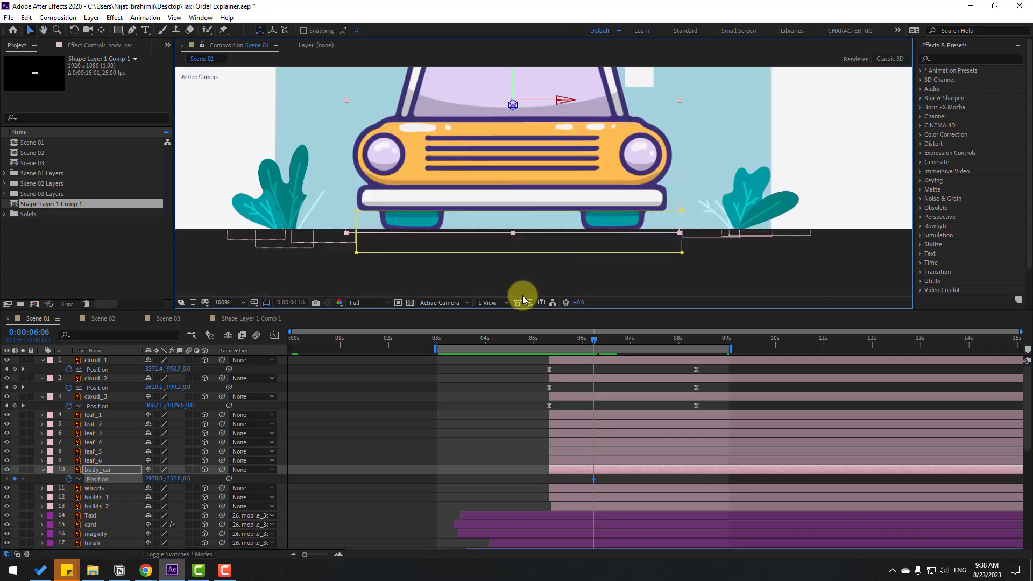
key(shift+Page_Down)
drag(174, 479, 180, 480)
key(shift+Page_Down)
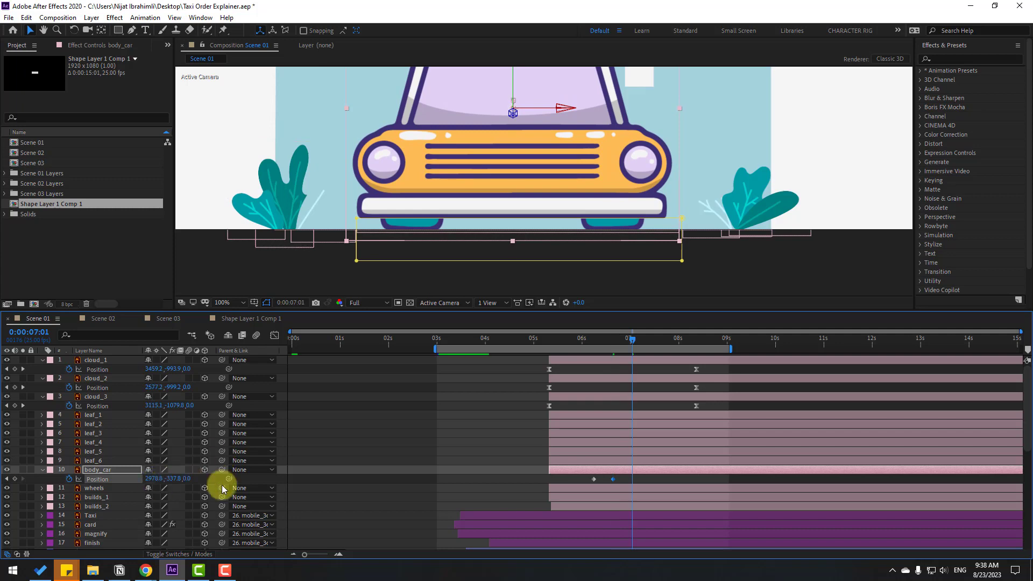
click(594, 479)
key(ctrl+z)
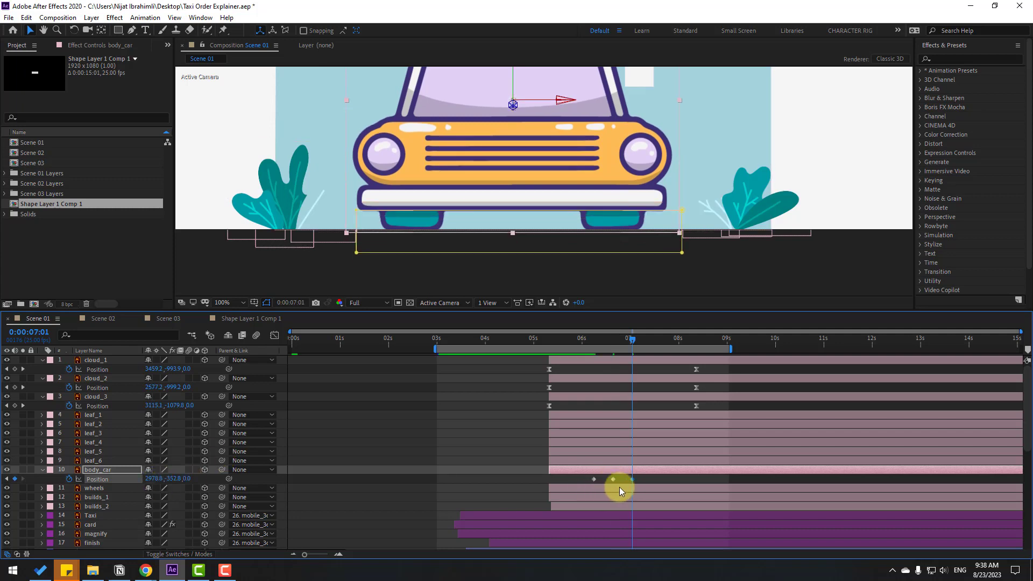
Apply Easy Ease to body_car's three Position keyframes and shift them earlier to begin at the layer's start.
right_click(594, 479)
mouse_move(606, 472)
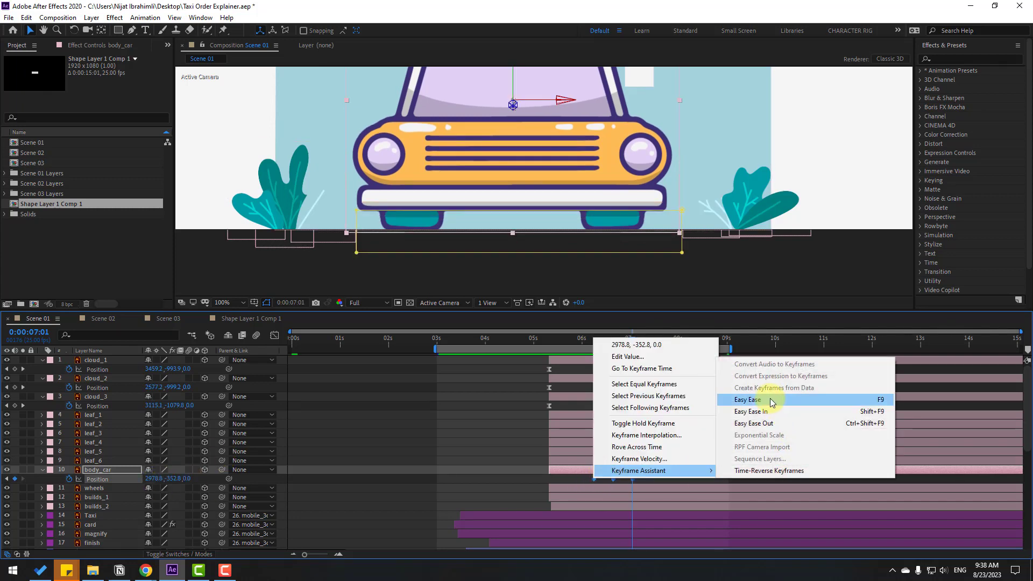
click(770, 398)
drag(595, 480, 551, 482)
click(592, 478)
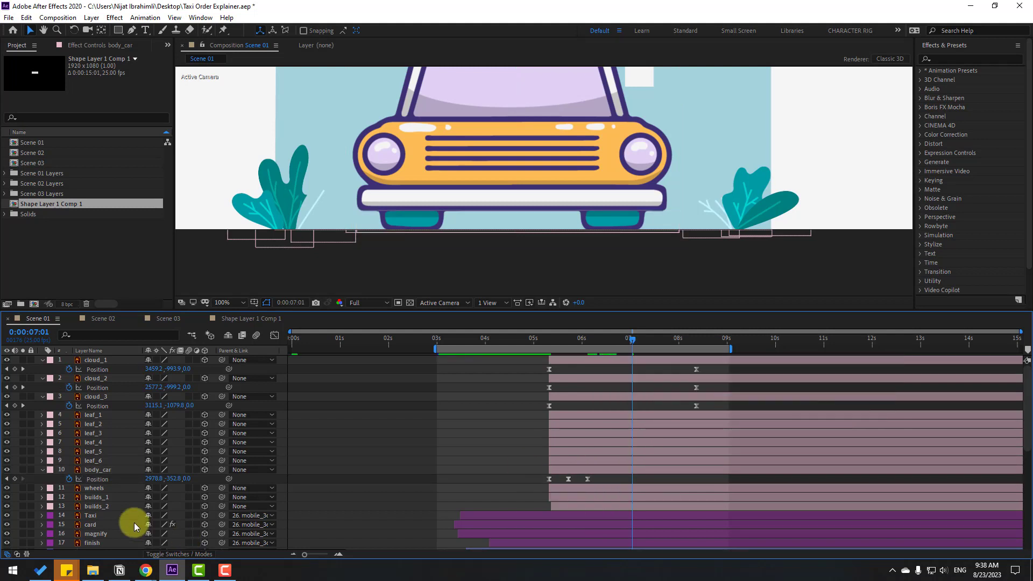
Add the expression loopOutDuration(type = "cycle", duration = 0) to body_car's Position and preview the bounce.
alt+click(69, 478)
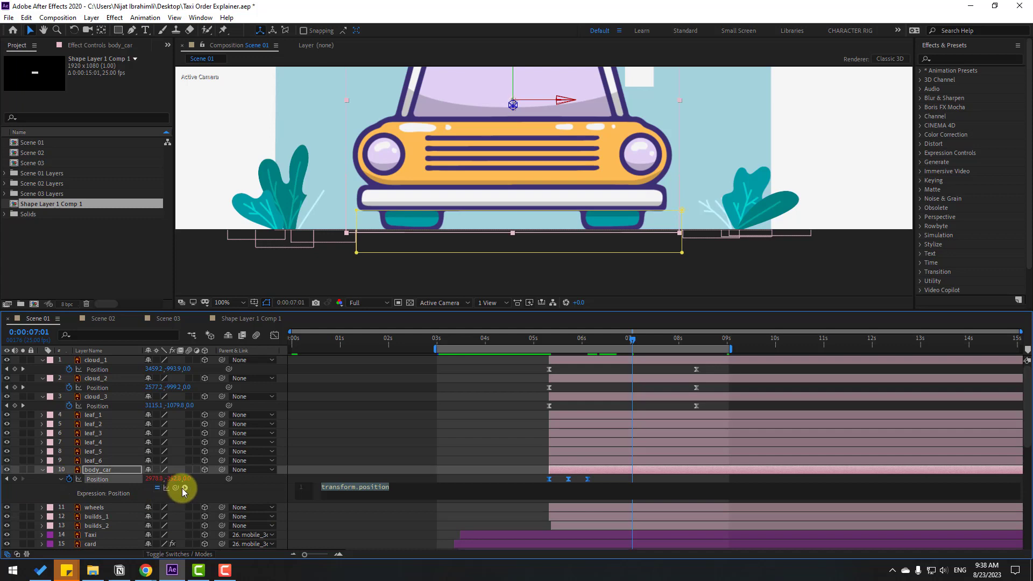
click(185, 488)
mouse_move(253, 421)
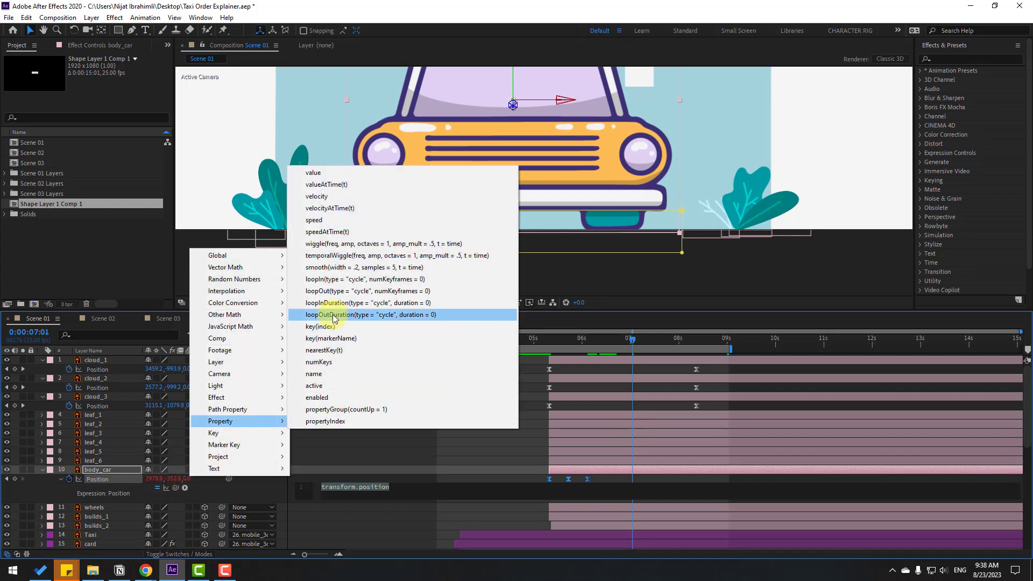
click(390, 315)
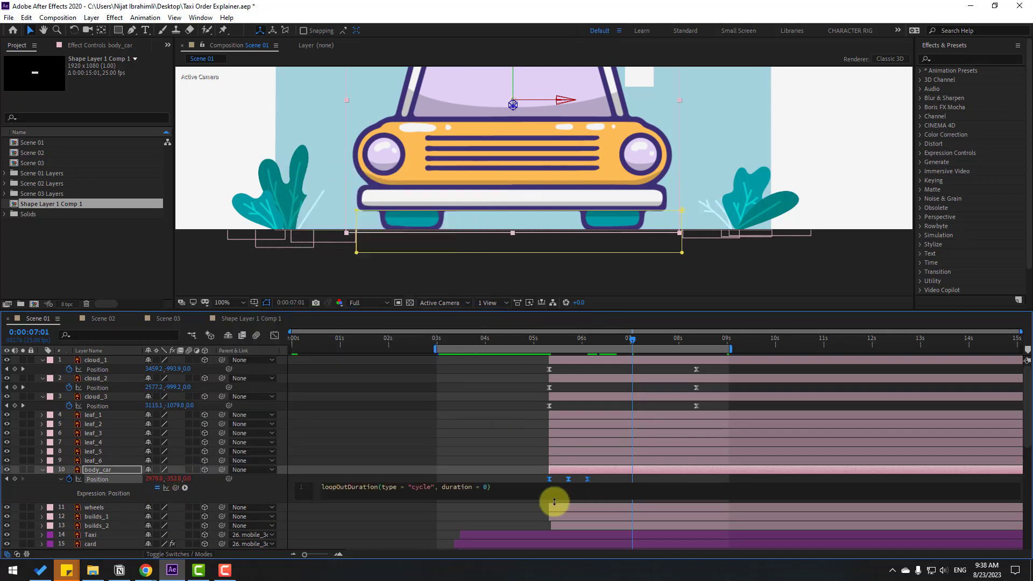
click(522, 479)
key(space)
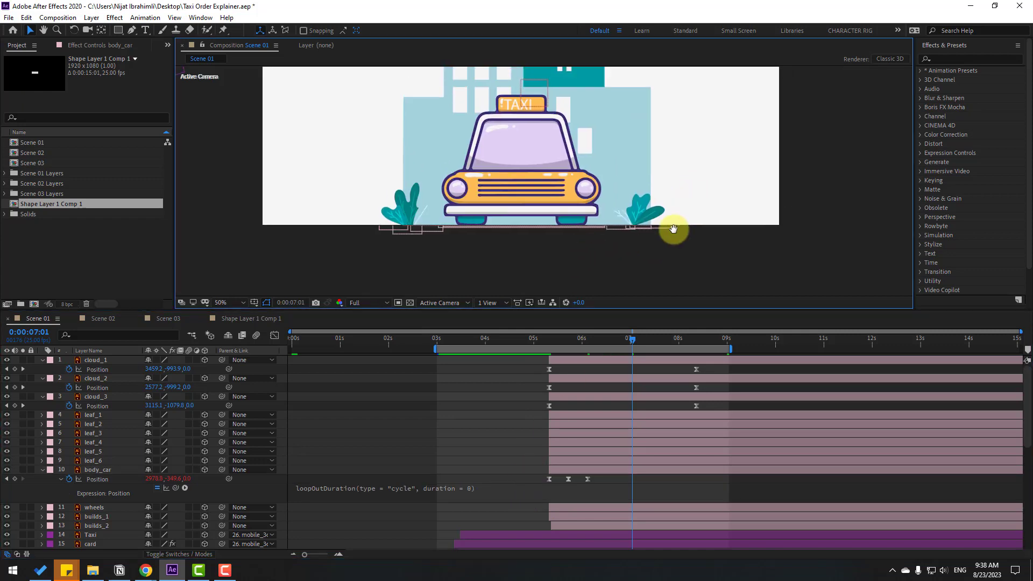
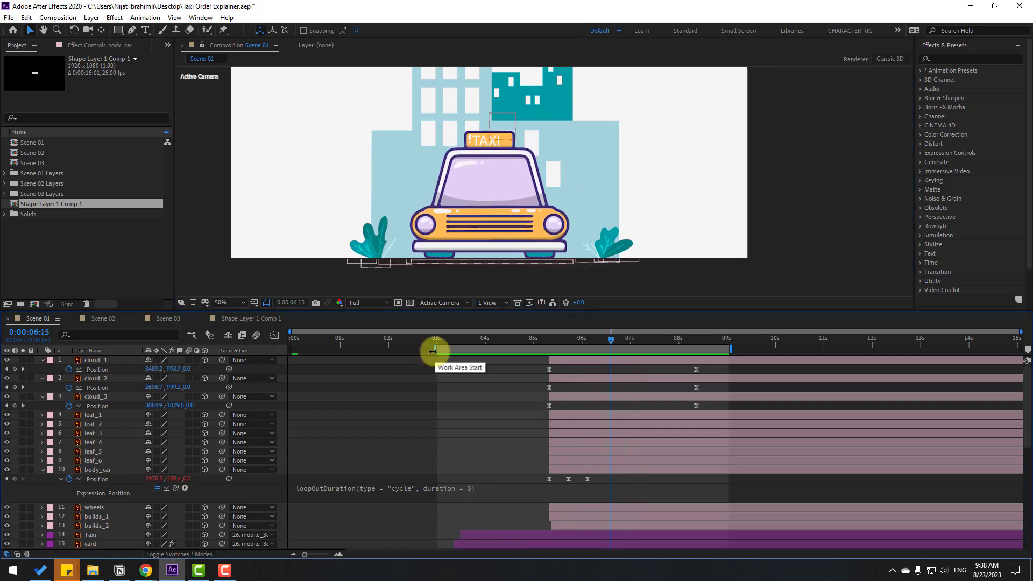
Start the work area at the car layers' beginning and compress body_car's Position keyframes to end at about 0:00:05:23, previewing the faster bounce.
drag(433, 350, 544, 350)
drag(601, 476, 533, 486)
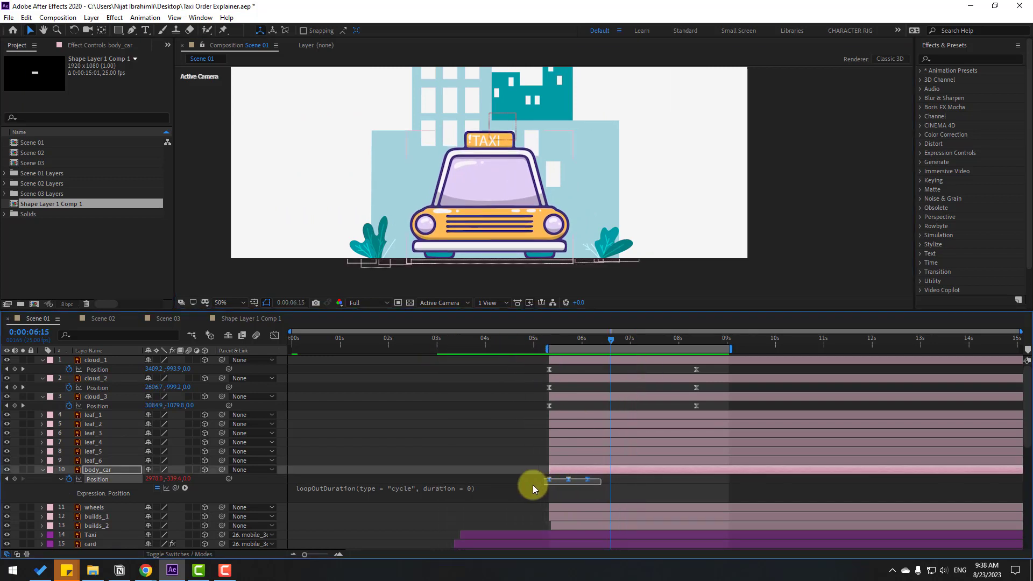
click(592, 478)
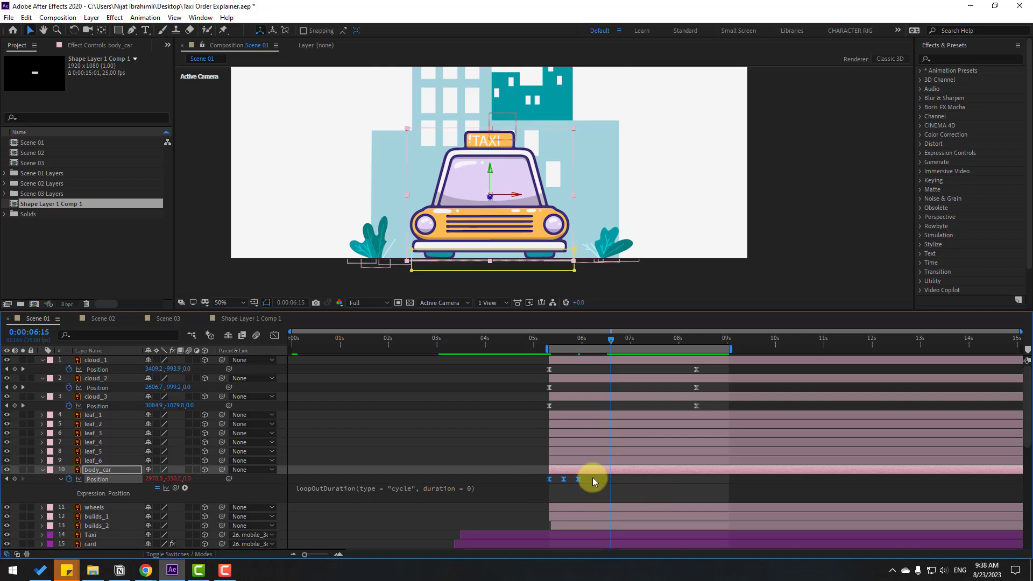
key(space)
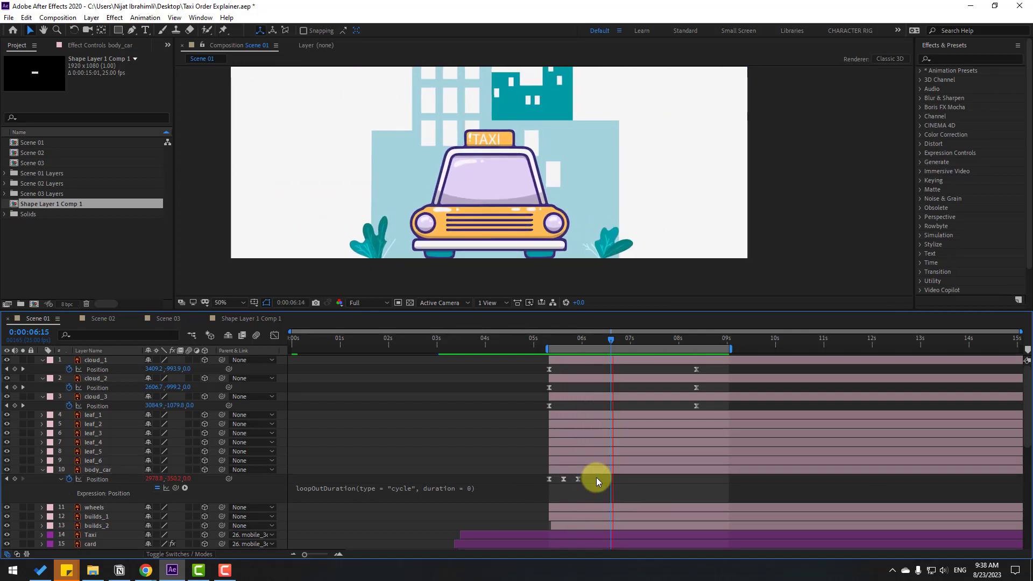
key(space)
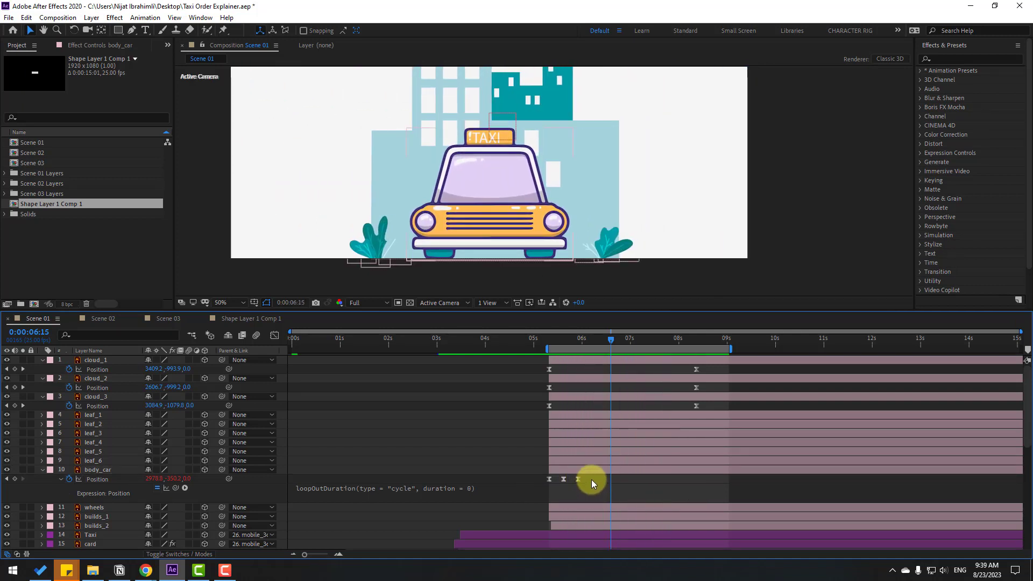
Tighten body_car's Position keyframes further to end at about 0:00:05:21 and play the whole scene fitted in the viewer.
mouse_move(592, 480)
mouse_down()
mouse_move(521, 486)
mouse_move(575, 481)
mouse_up()
click(584, 480)
key(space)
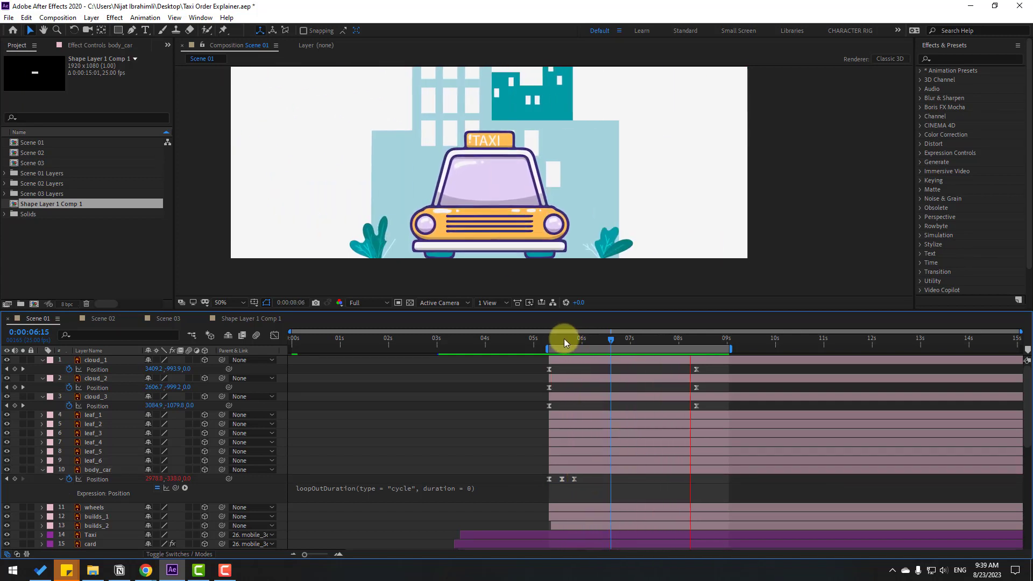
click(228, 303)
click(225, 321)
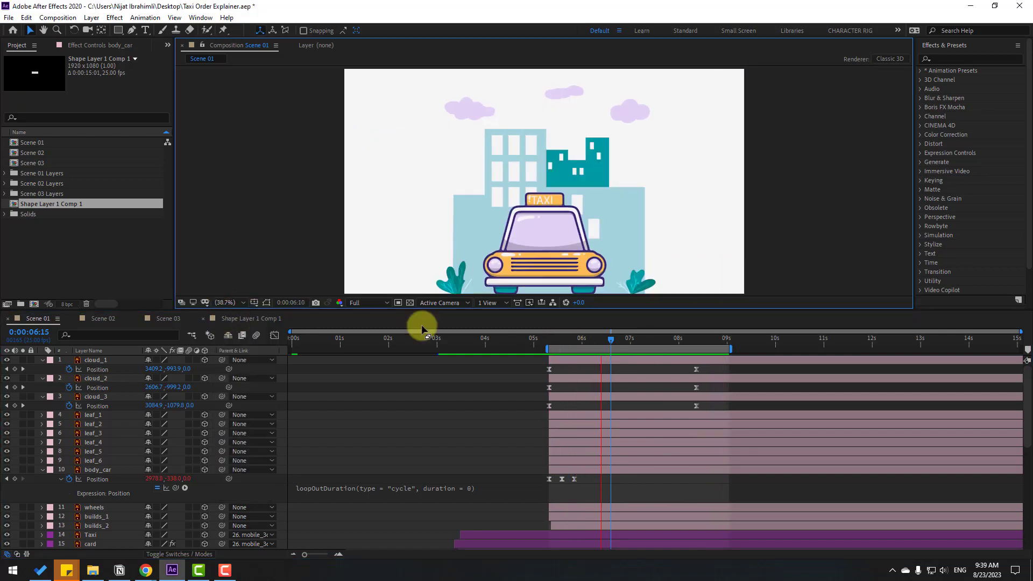
key(space)
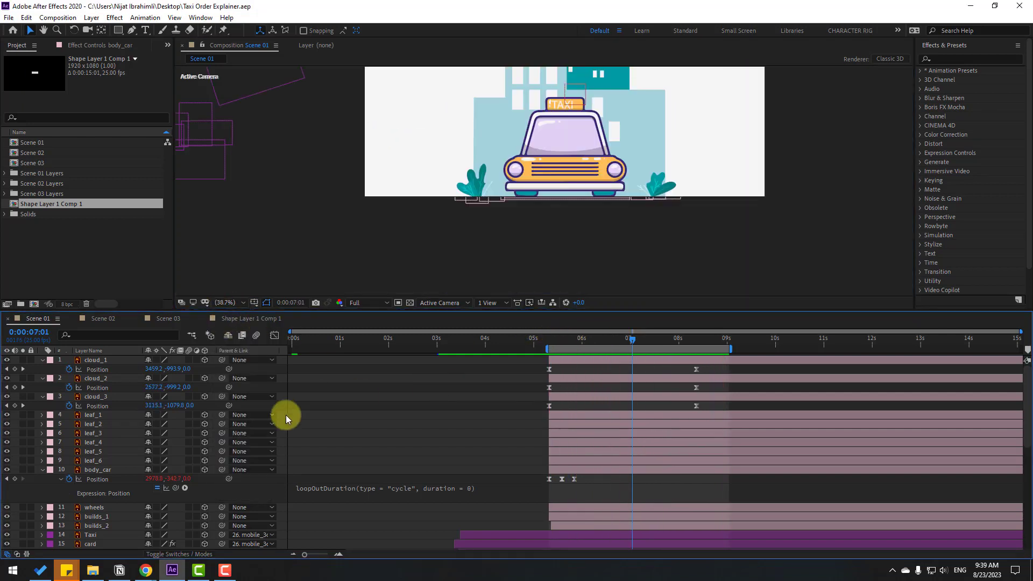
Solo the wheels layer and leave no layer selected.
click(94, 509)
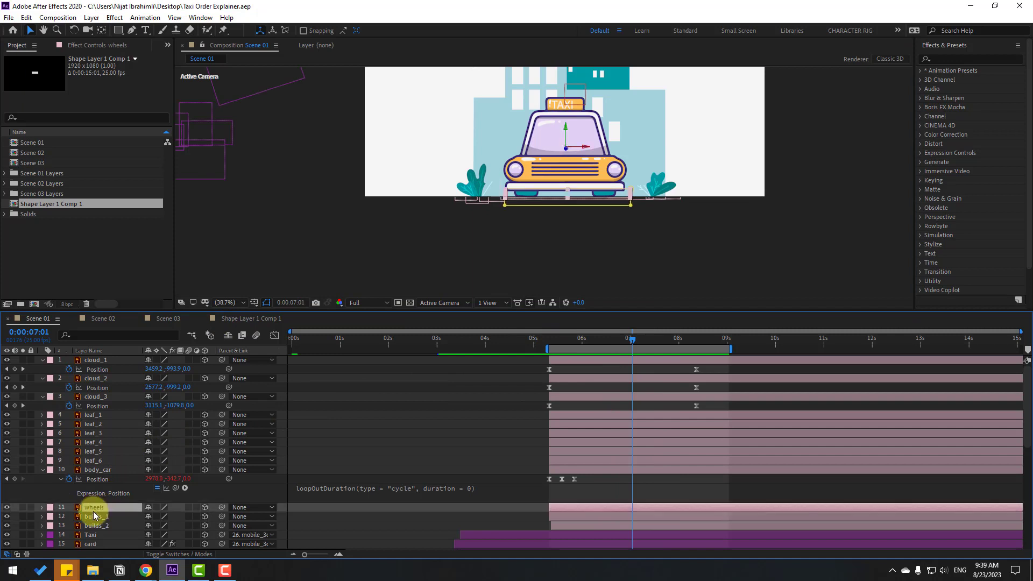
click(23, 507)
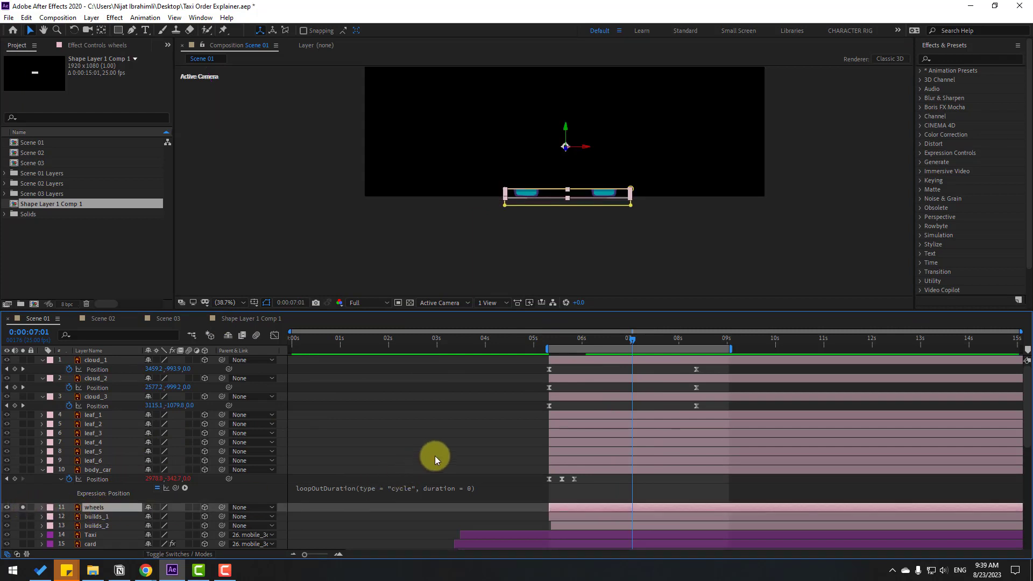
click(464, 473)
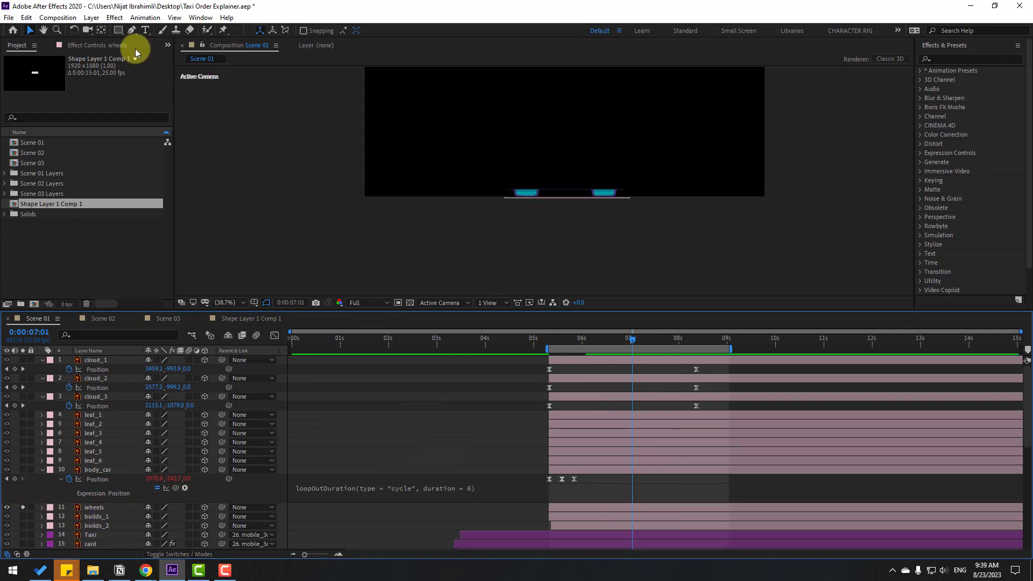
Draw a vertical line down the middle of the left wheel with the Pen tool and set its stroke width to 8 px.
click(132, 30)
scroll(397, 258, up, 6)
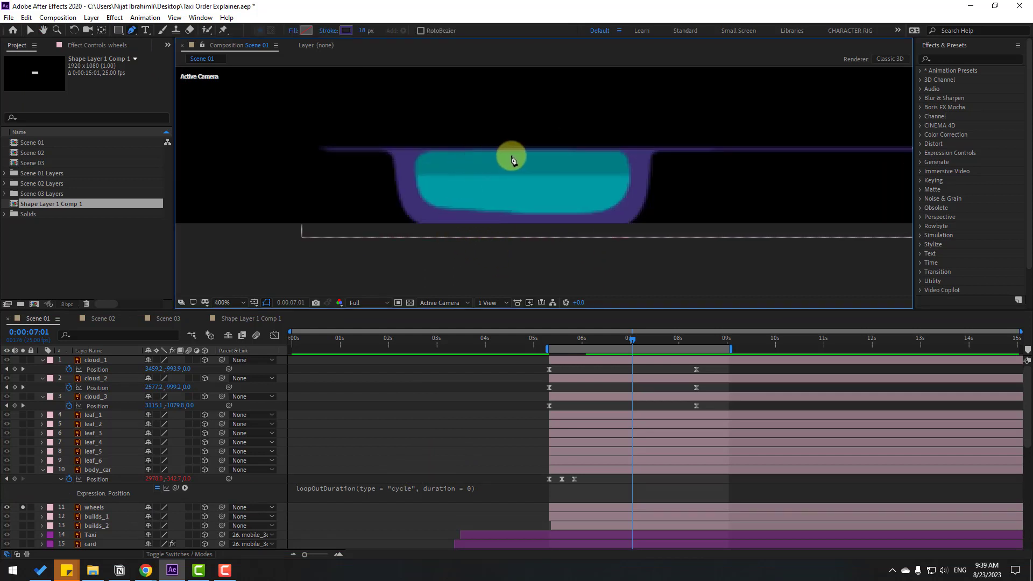
click(510, 156)
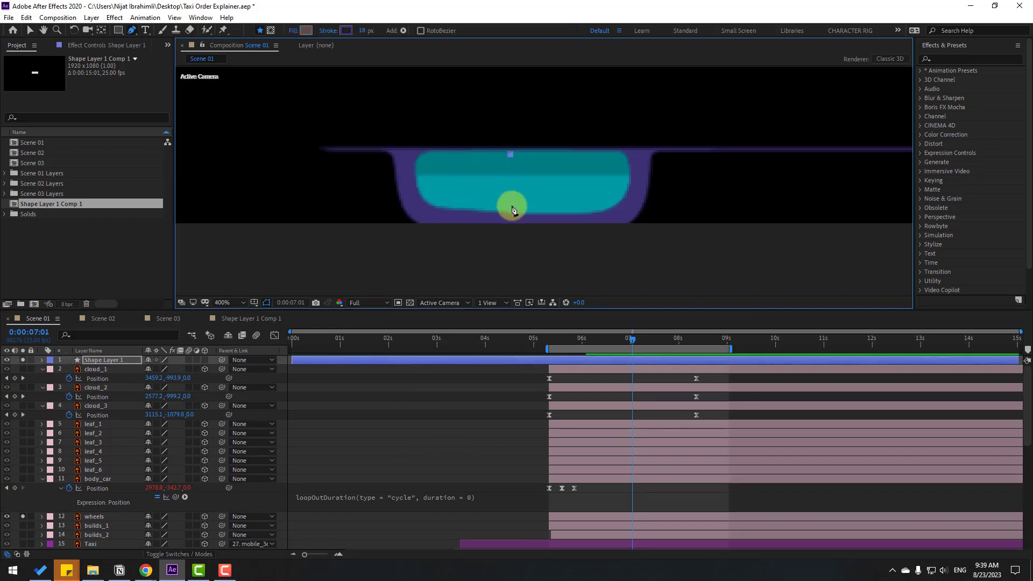
click(512, 209)
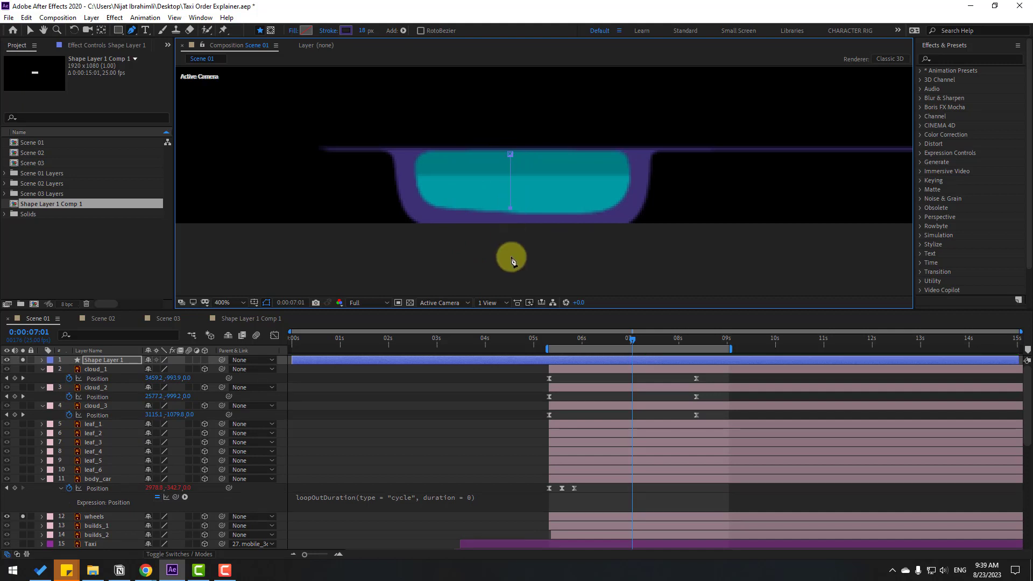
click(30, 30)
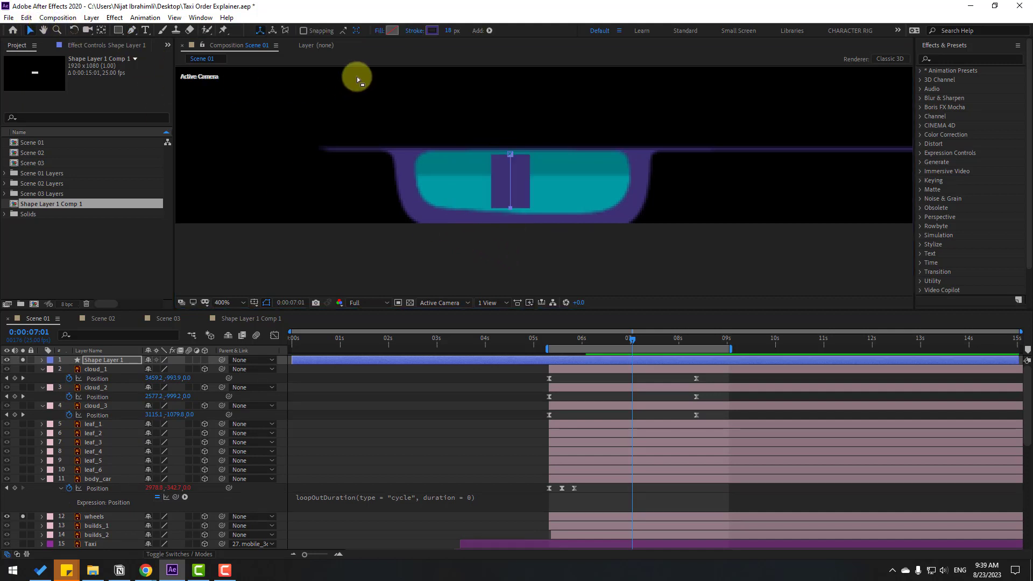
drag(447, 31, 442, 31)
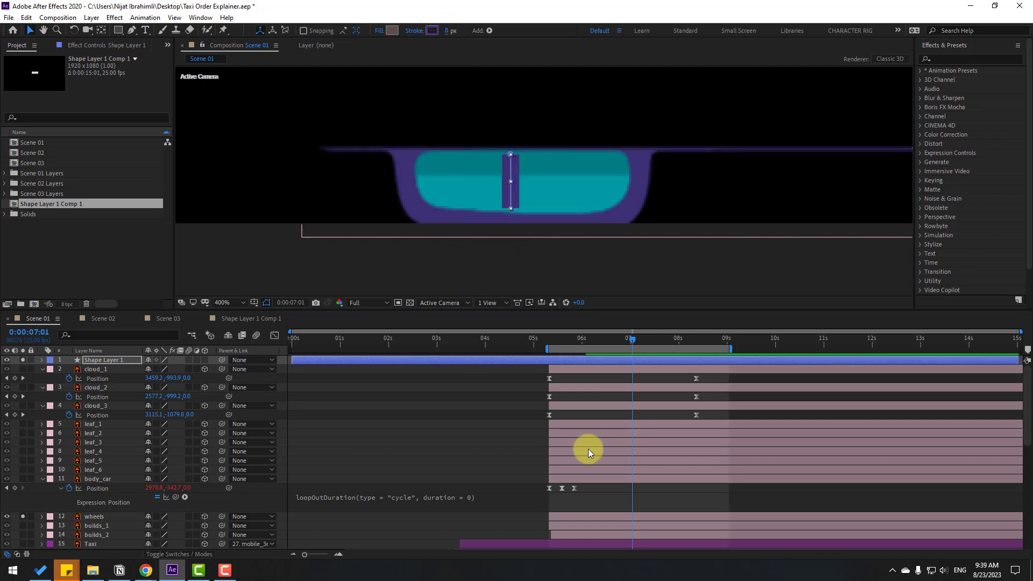
Trim the start of the wheel line's shape layer to 0:00:07:01 and add Trim Paths to it.
drag(298, 368, 651, 365)
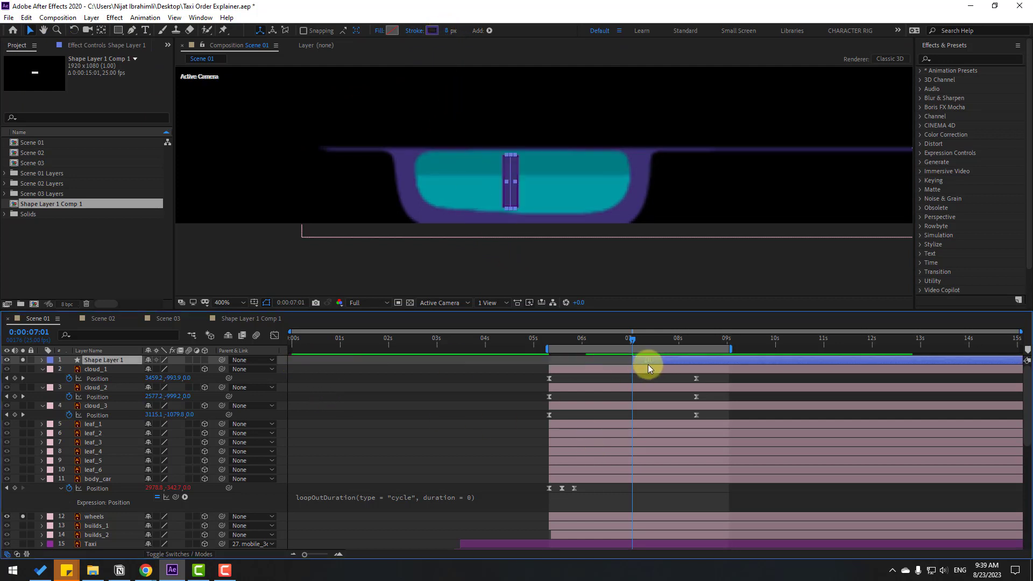
click(489, 31)
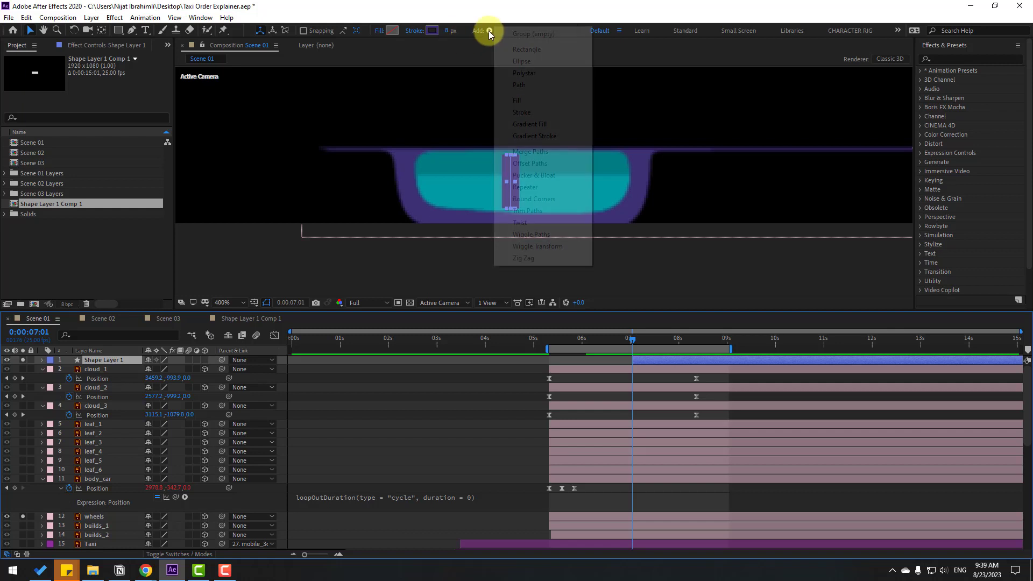
click(530, 211)
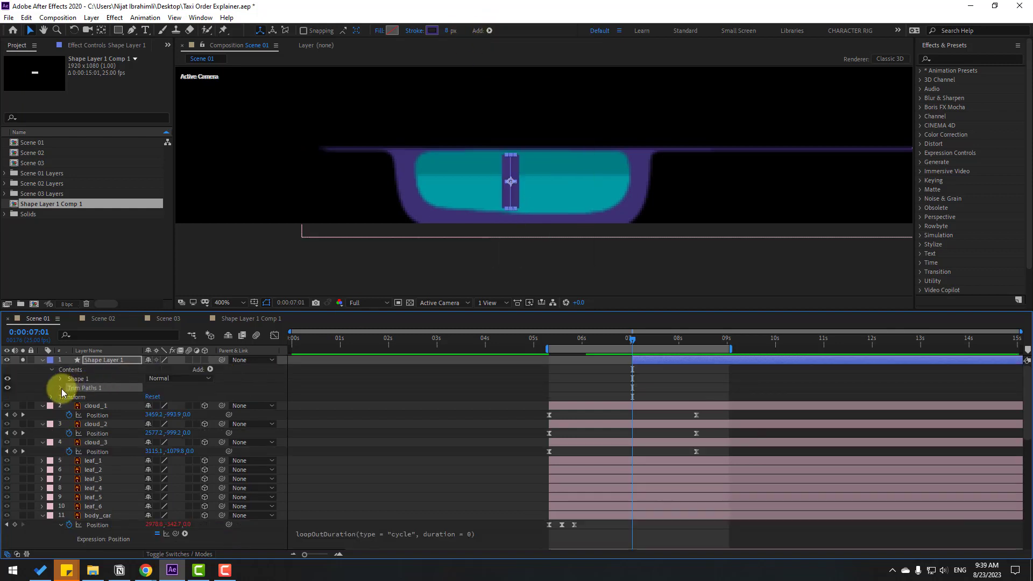
Animate the Trim Paths End of the wheel line from 0% at 0:00:07:01 to 100% at 0:00:07:11.
click(60, 389)
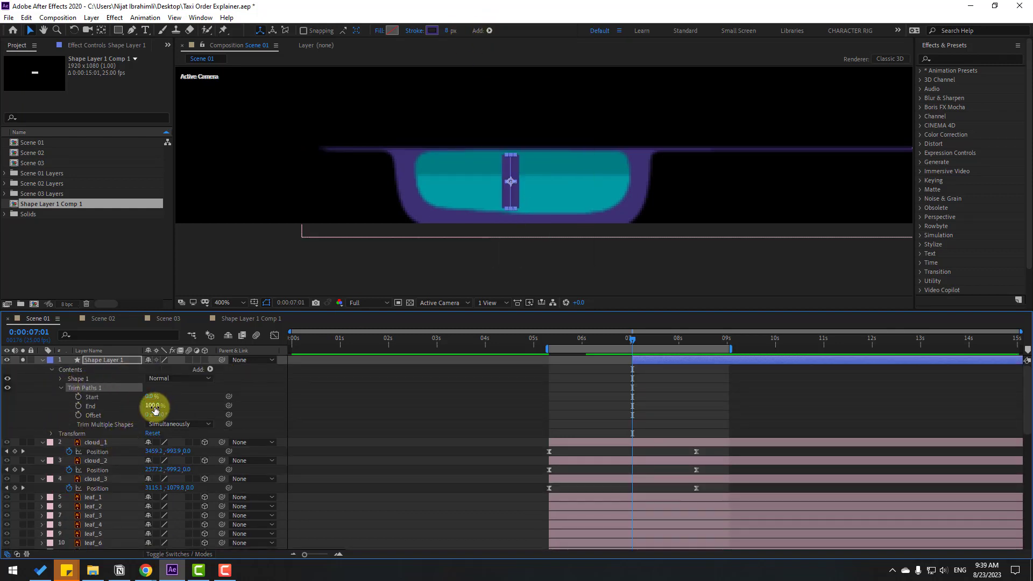
text(0)
key(Return)
click(78, 406)
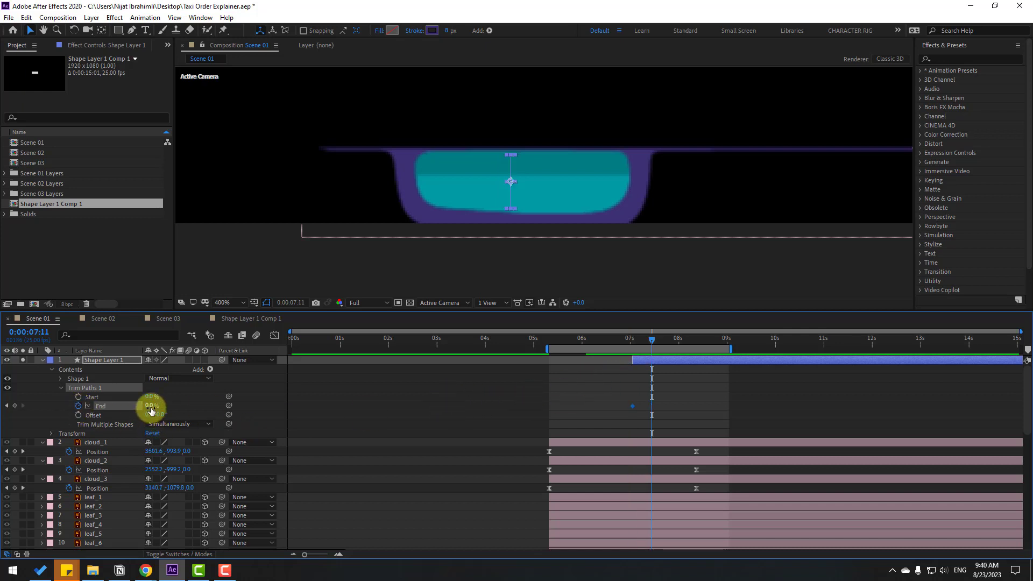
text(100)
key(Return)
Animate the Trim Paths Start of the wheel line from 0% at 0:00:07:07 to 100% at 0:00:07:17.
mouse_move(631, 341)
mouse_down()
mouse_move(653, 339)
mouse_move(634, 340)
mouse_move(643, 338)
mouse_up()
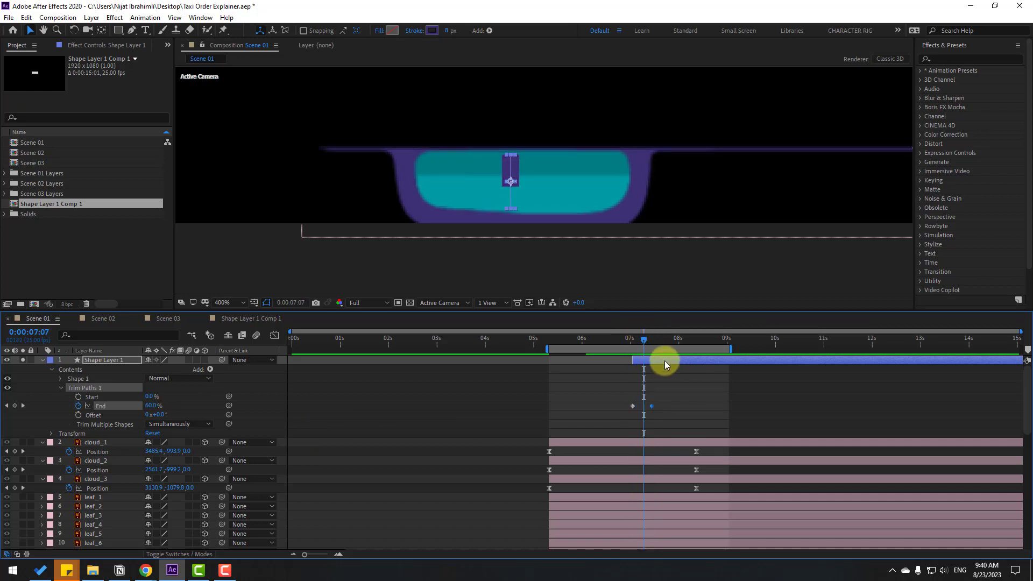
click(79, 398)
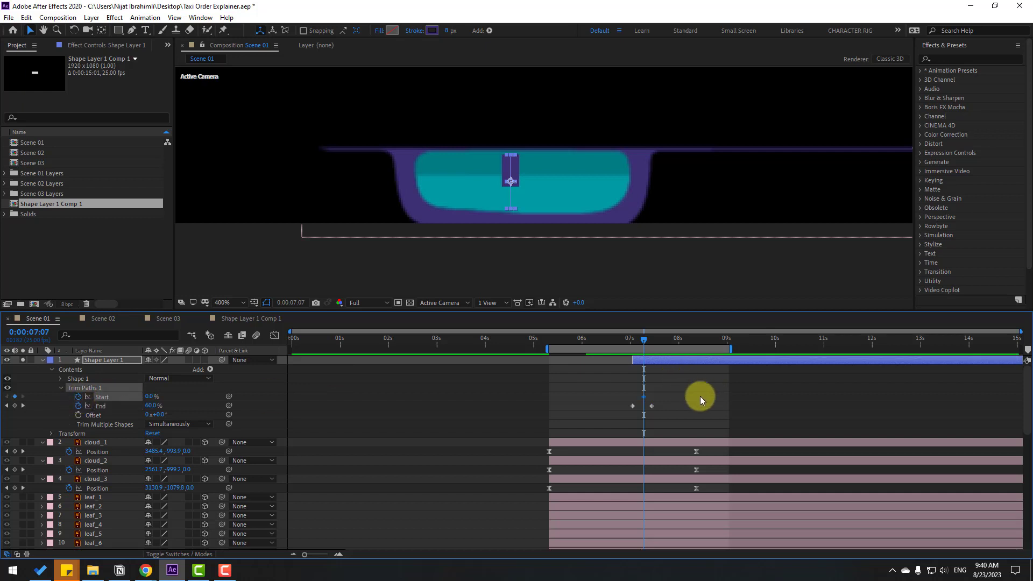
key(shift+Page_Down)
click(148, 396)
text(100)
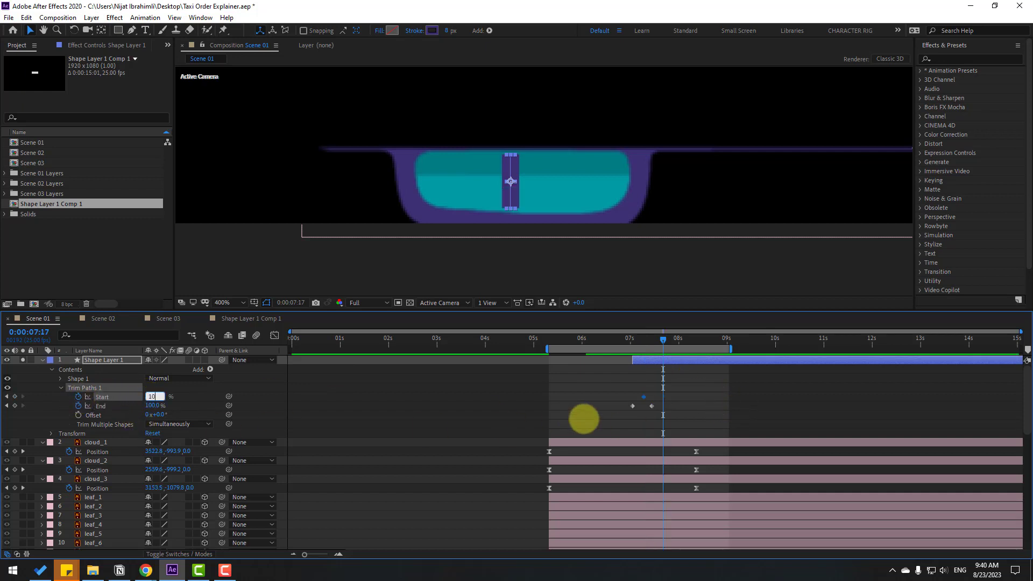
key(Return)
Apply Easy Ease to all Start and End keyframes of the wheel line's Trim Paths.
drag(671, 392, 628, 408)
right_click(635, 407)
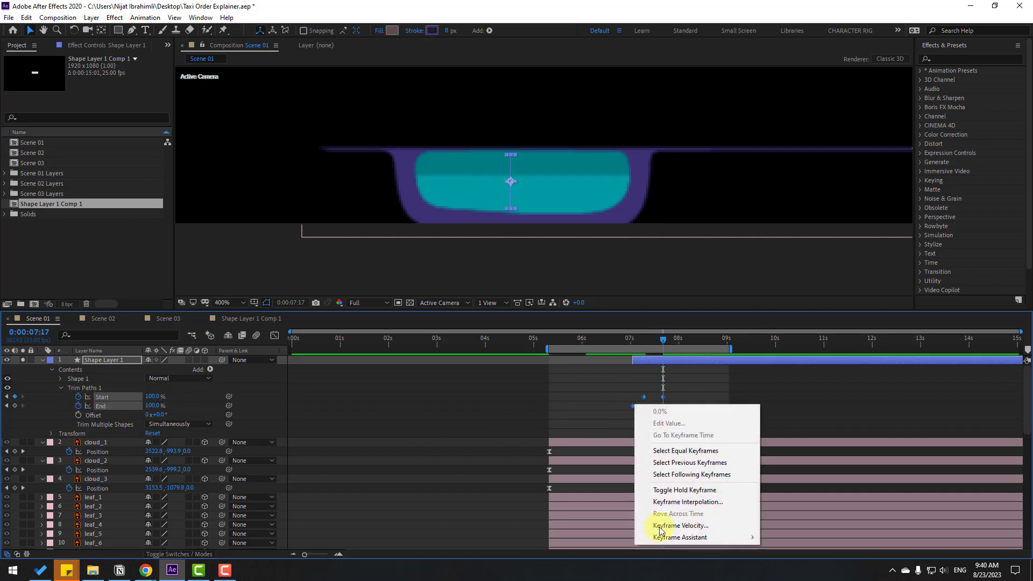
mouse_move(669, 532)
click(789, 466)
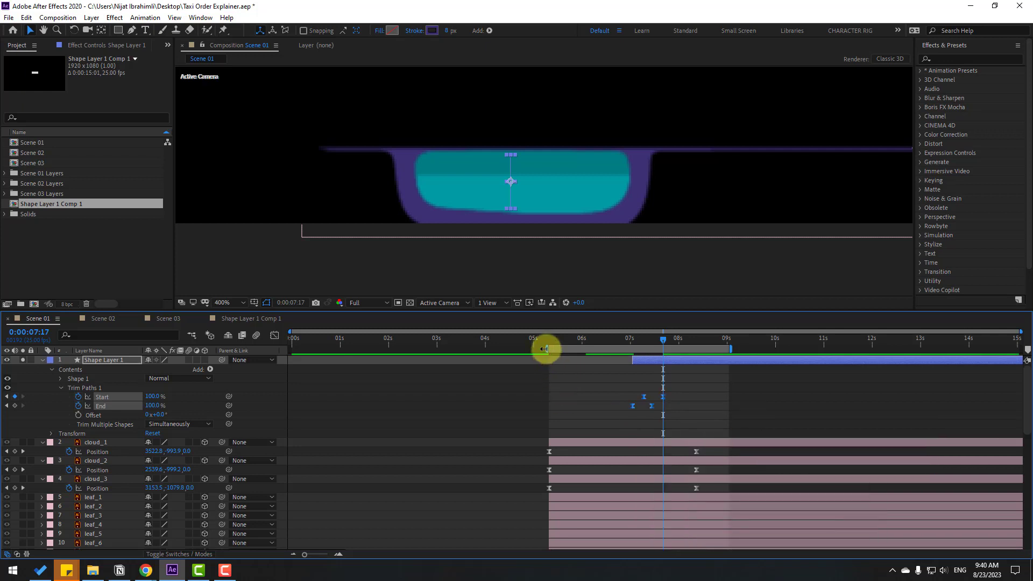
Start the work area at the wheel line's first frame and compress its Trim Paths keyframes to end at 0:00:07:12.
drag(547, 350, 626, 351)
key(space)
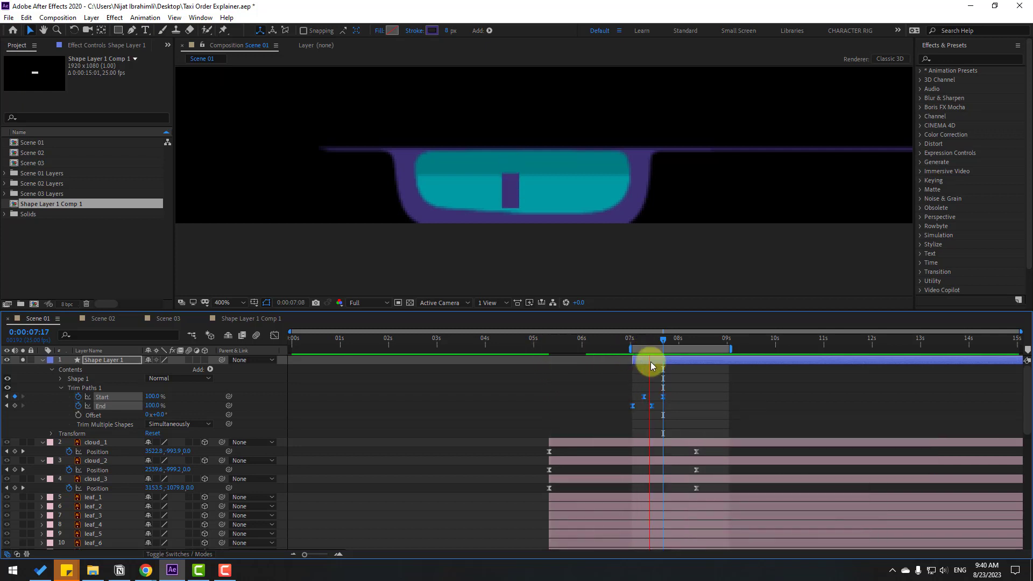
key(space)
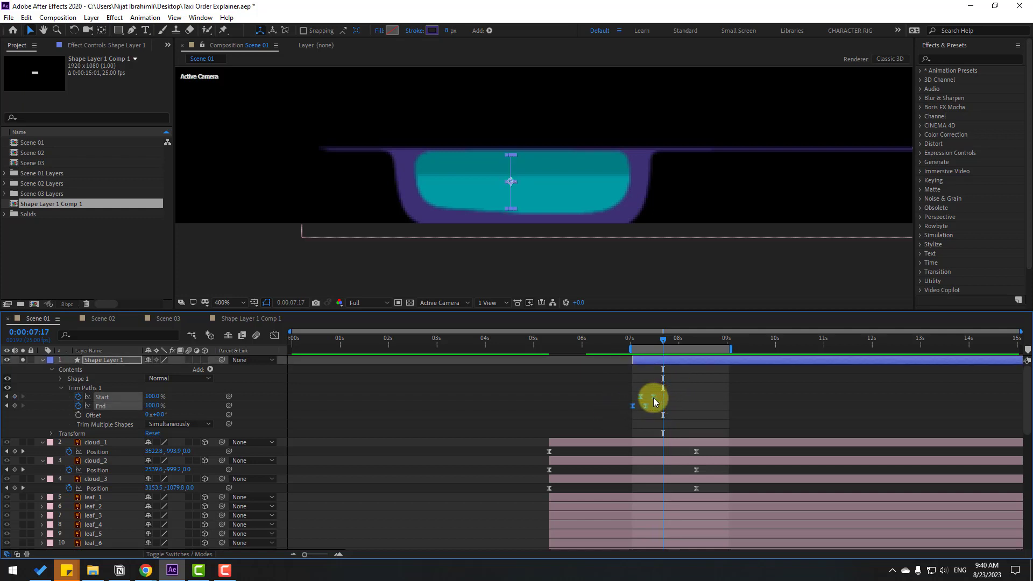
key(space)
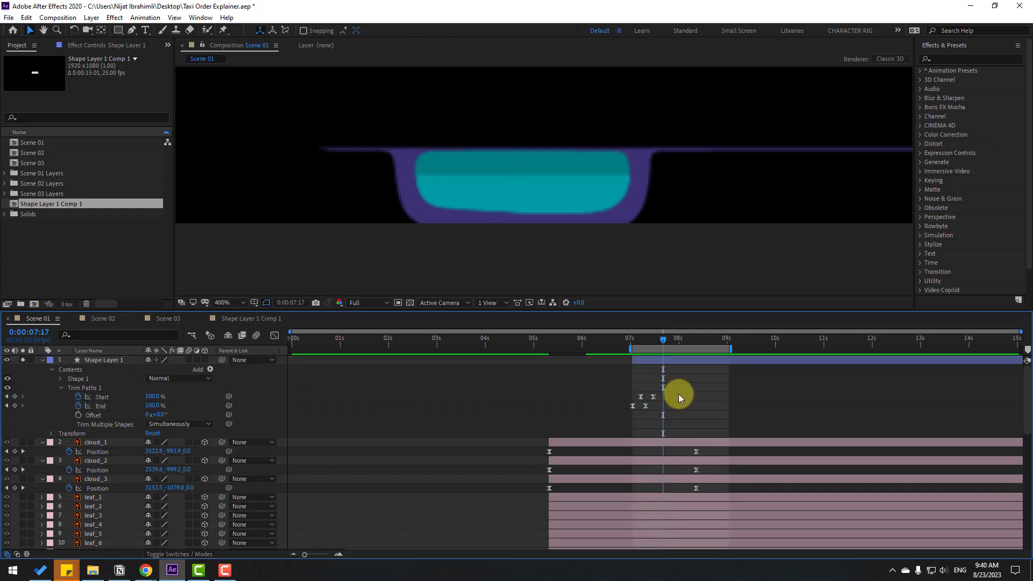
key(space)
Split the wheel line's shape layer at 0:00:07:12 and delete the part after the split.
click(642, 340)
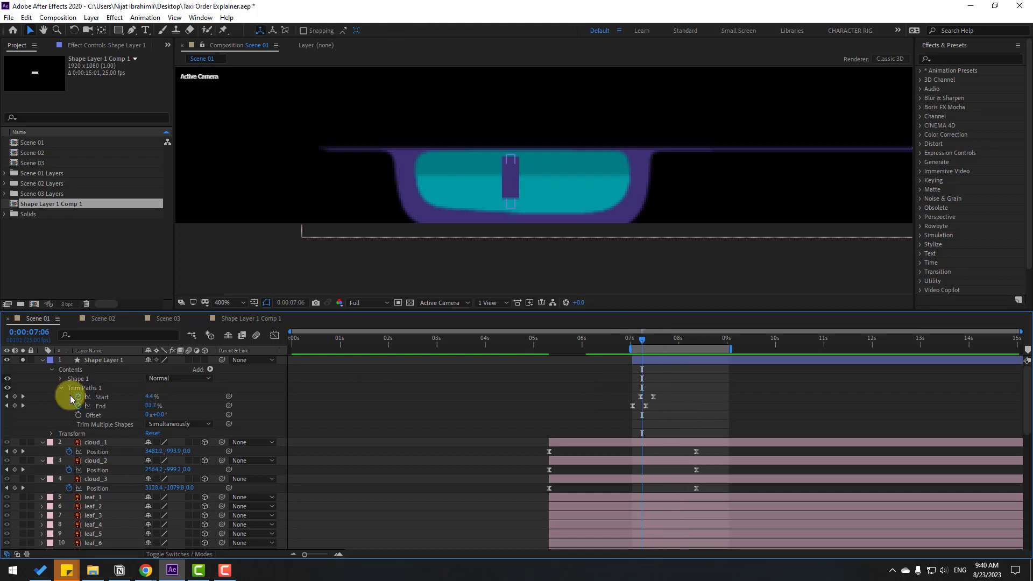
click(104, 368)
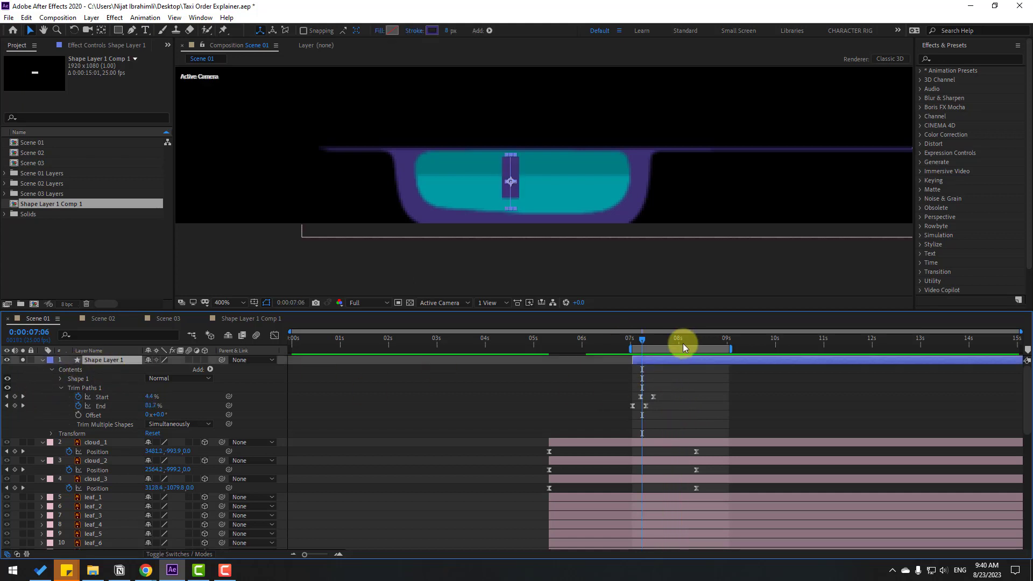
click(652, 341)
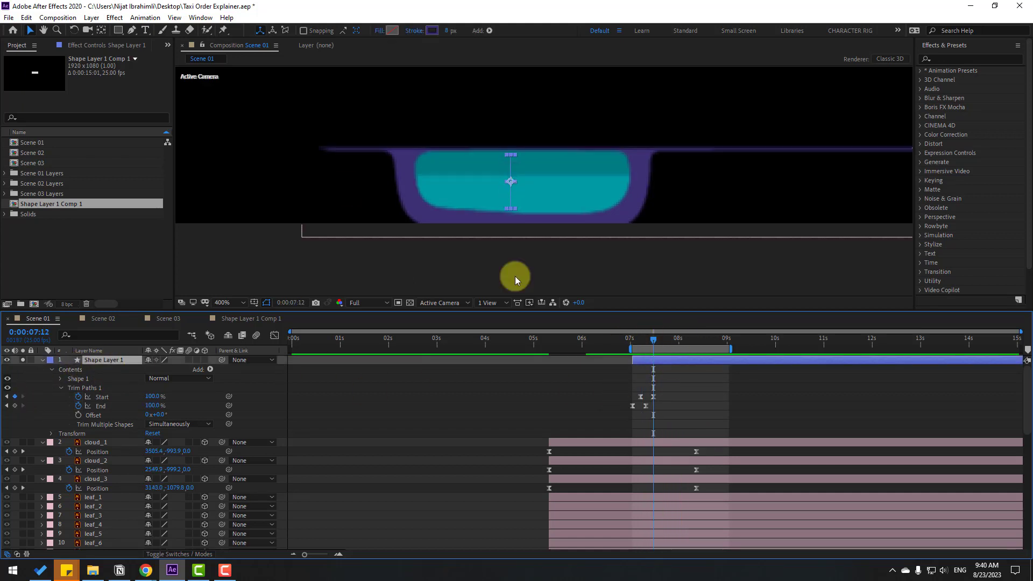
click(25, 17)
click(72, 168)
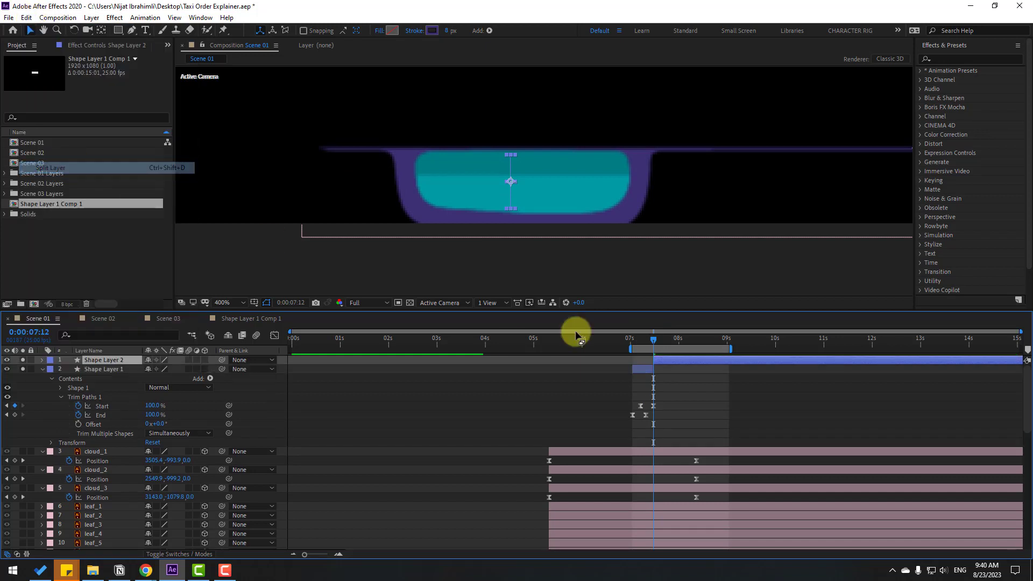
click(635, 339)
click(638, 339)
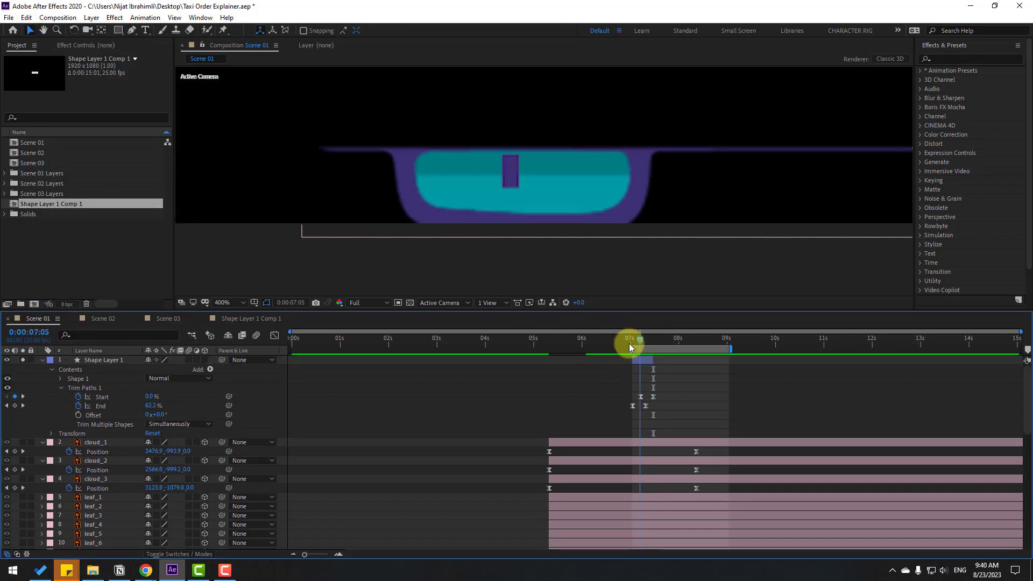
Duplicate the wheel line twice and place the copies slightly higher, one on each side of the original.
click(99, 360)
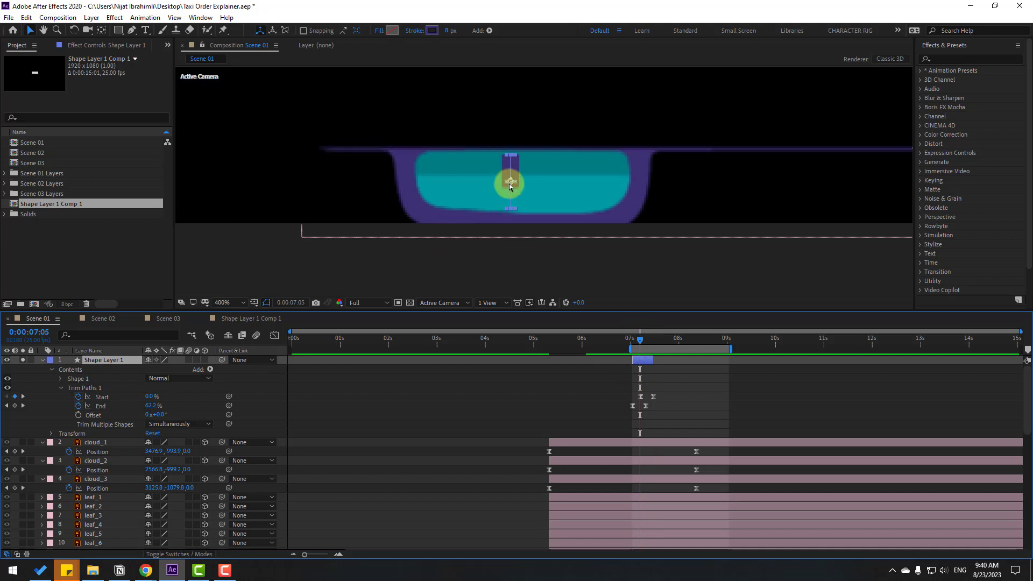
key(ctrl+d)
drag(511, 181, 455, 166)
key(ctrl+d)
mouse_move(630, 339)
mouse_down()
mouse_move(648, 339)
mouse_move(635, 340)
mouse_up()
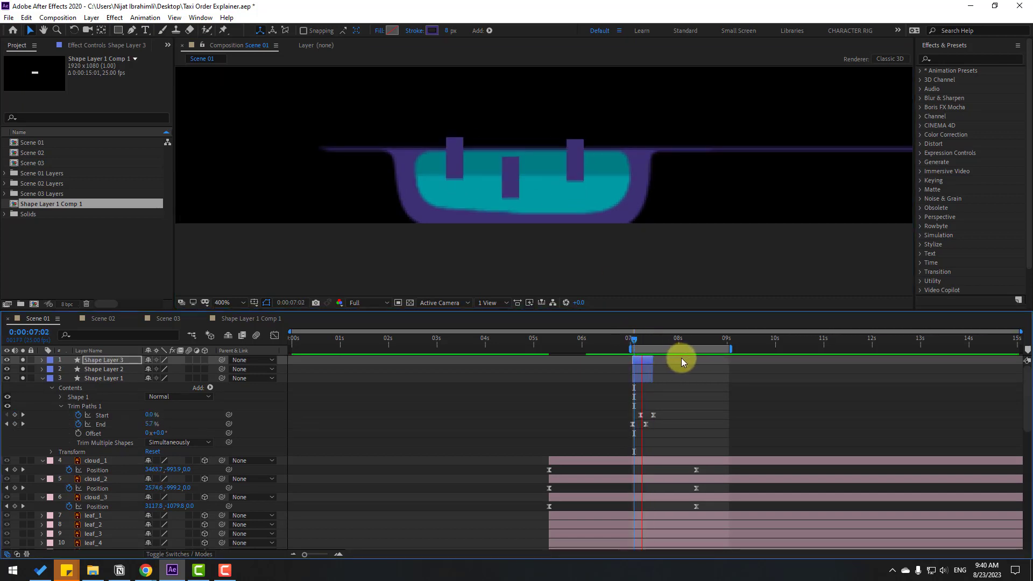
Shorten the work area to end with the three line layers and preview the looping animation.
drag(732, 348, 661, 350)
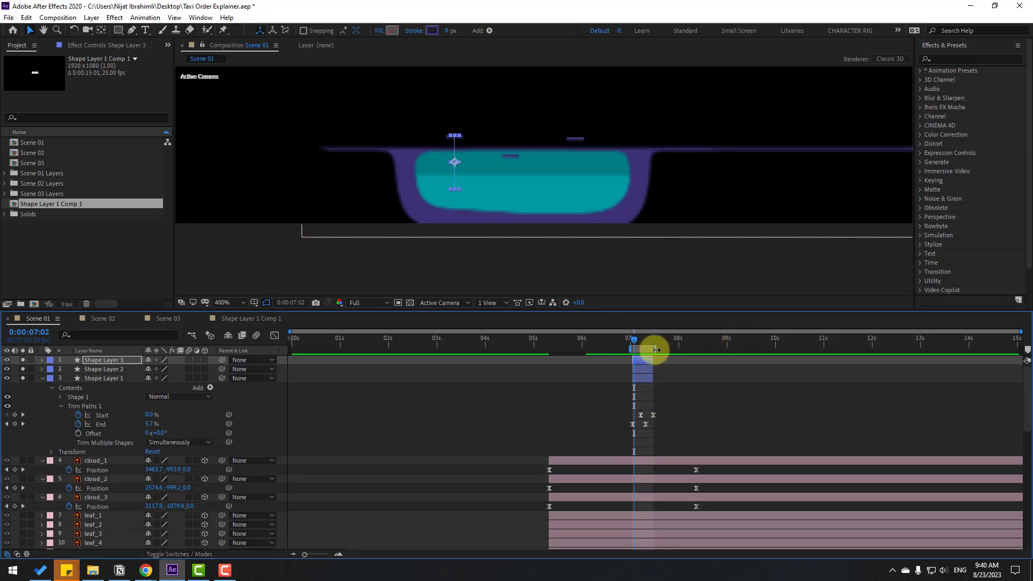
key(space)
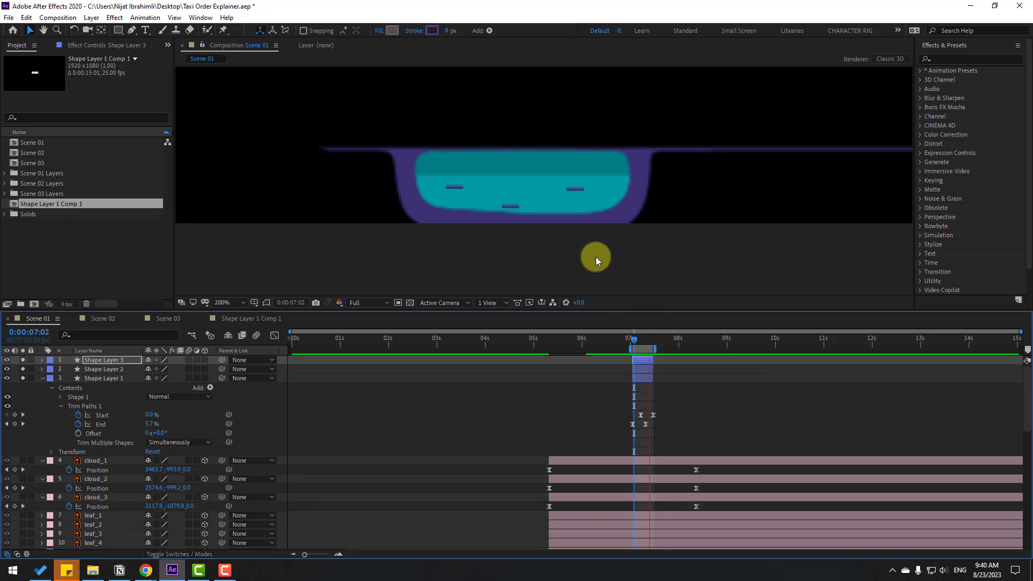
key(space)
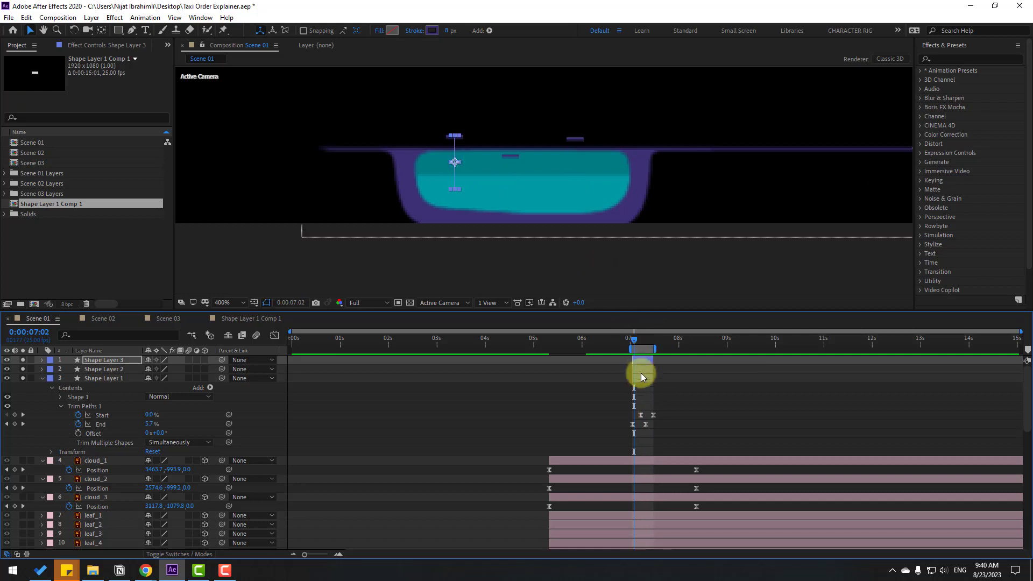
Move all three line layers together slightly down and to the right inside the wheel gap, and preview them.
click(650, 379)
shift+click(644, 360)
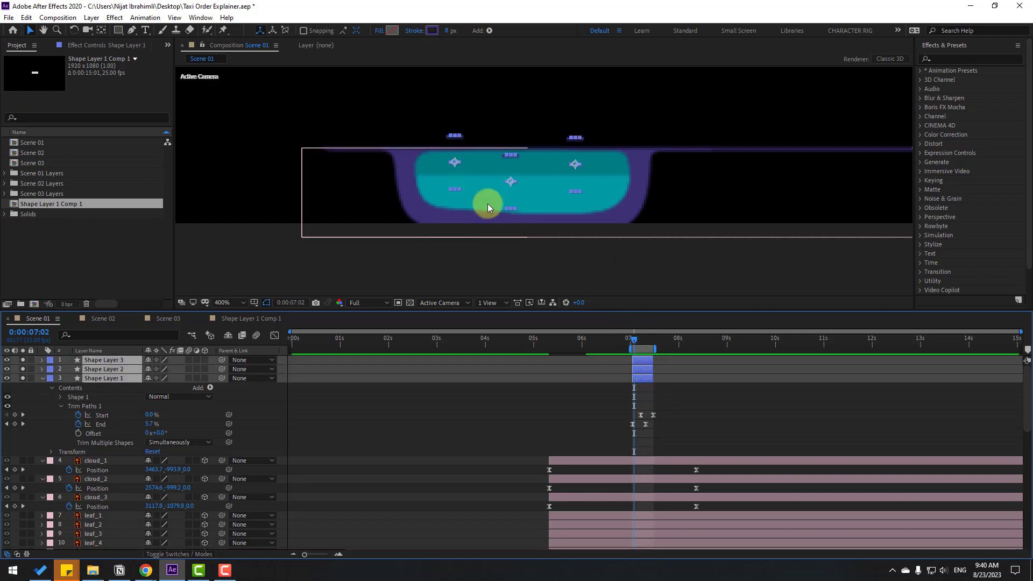
drag(509, 182, 513, 187)
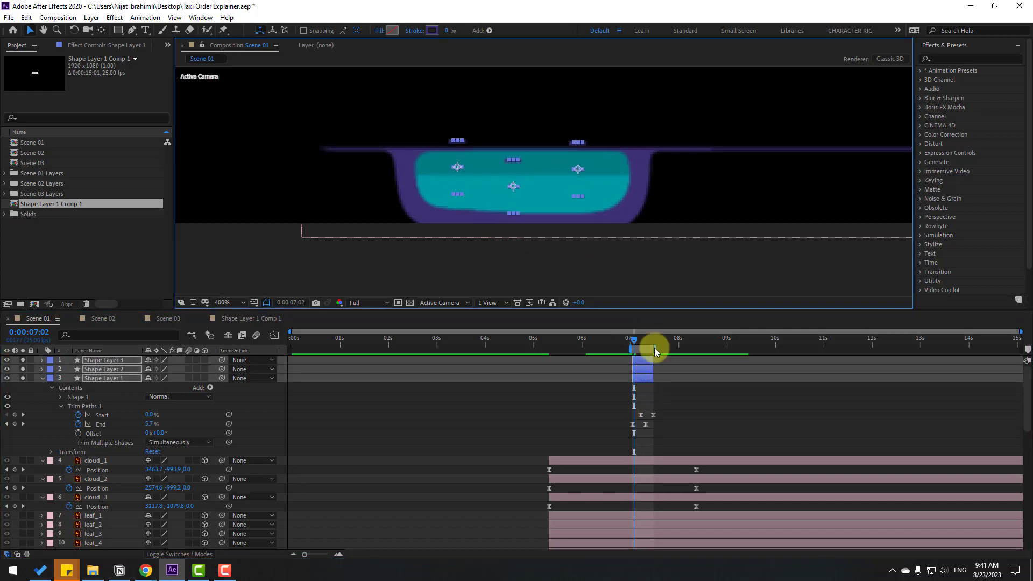
key(space)
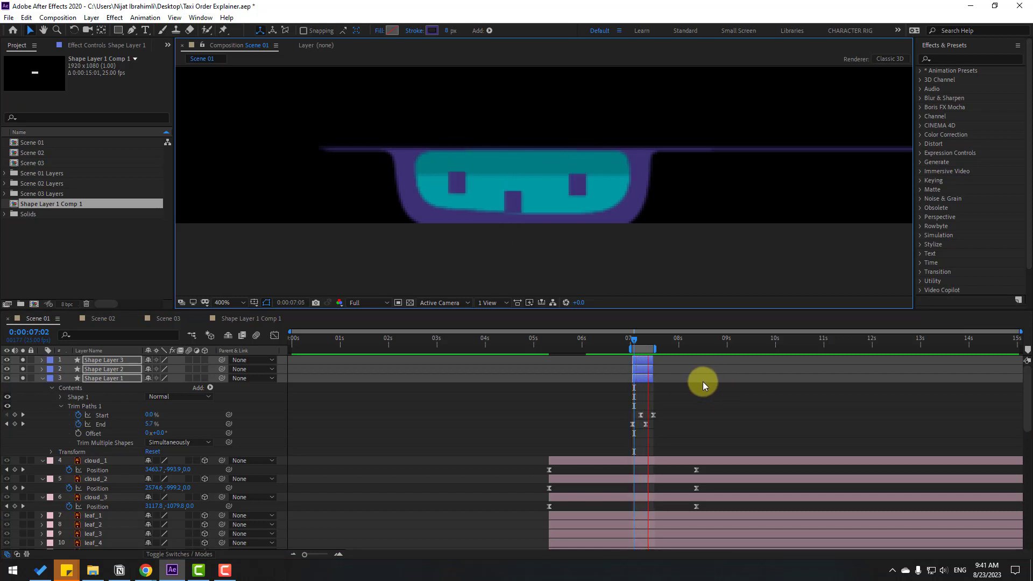
key(space)
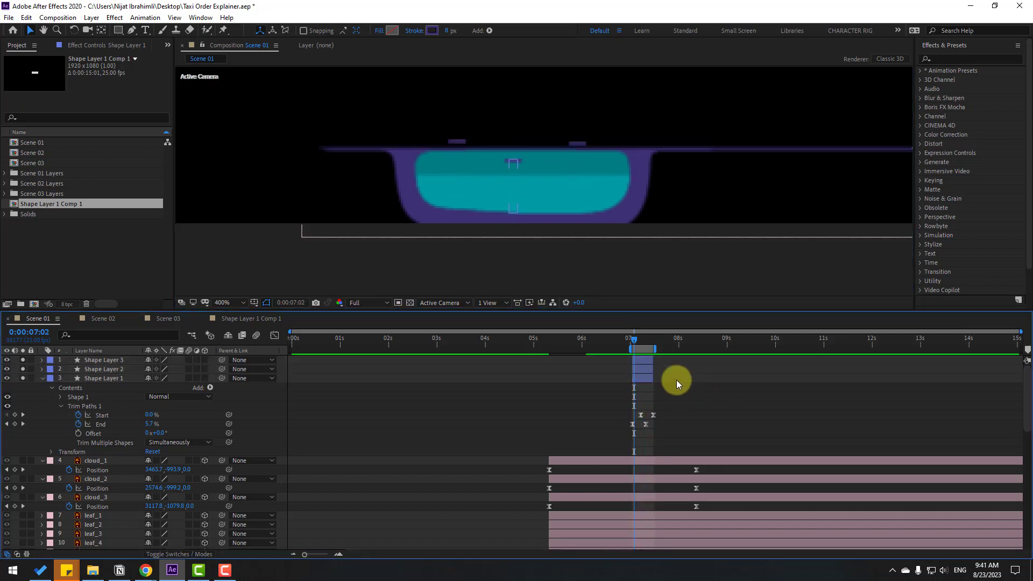
Lengthen the left line (Shape Layer 3) by moving its lower path point down to the wheel's bottom edge.
click(648, 359)
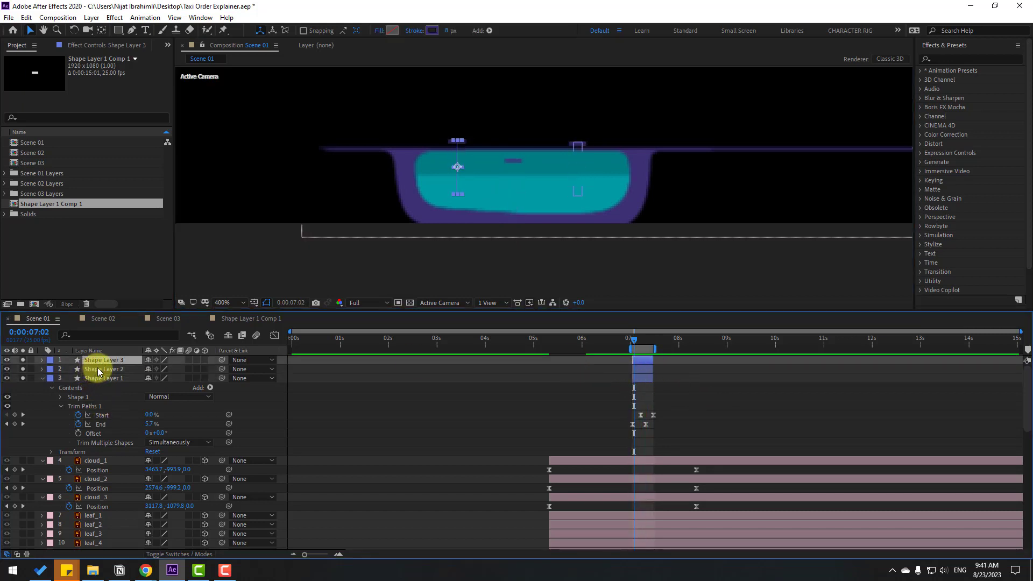
click(132, 31)
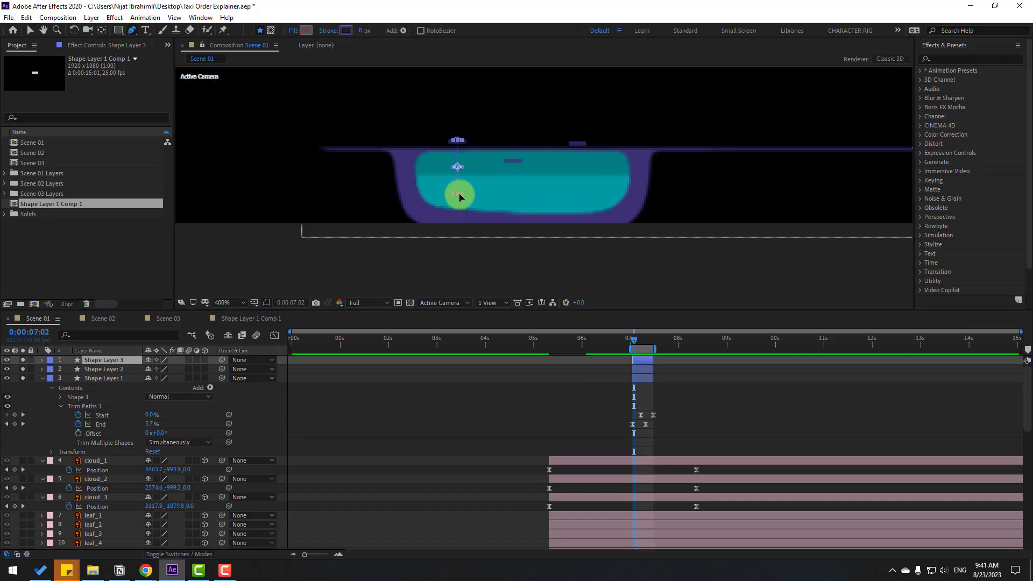
drag(458, 194, 458, 206)
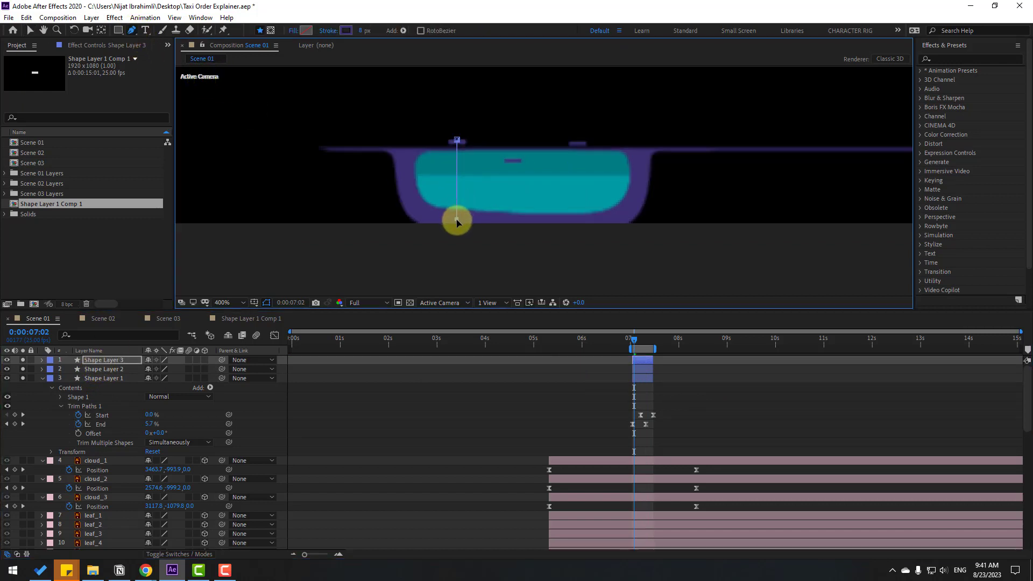
click(32, 33)
drag(633, 341, 644, 341)
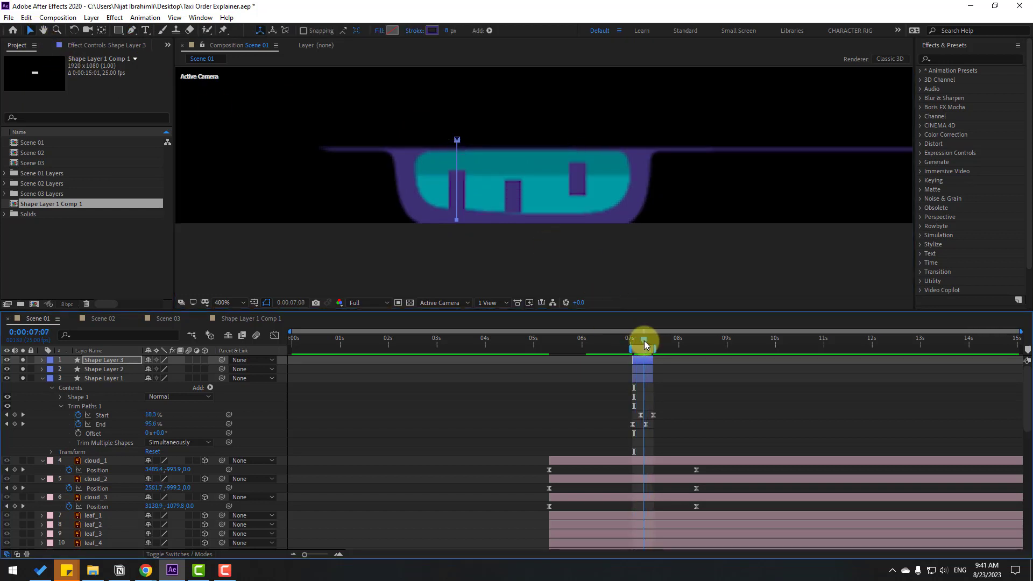
Lengthen the right line (Shape Layer 2) by moving its lower path point below the wheel's bottom edge, and preview the lines.
click(89, 369)
click(137, 33)
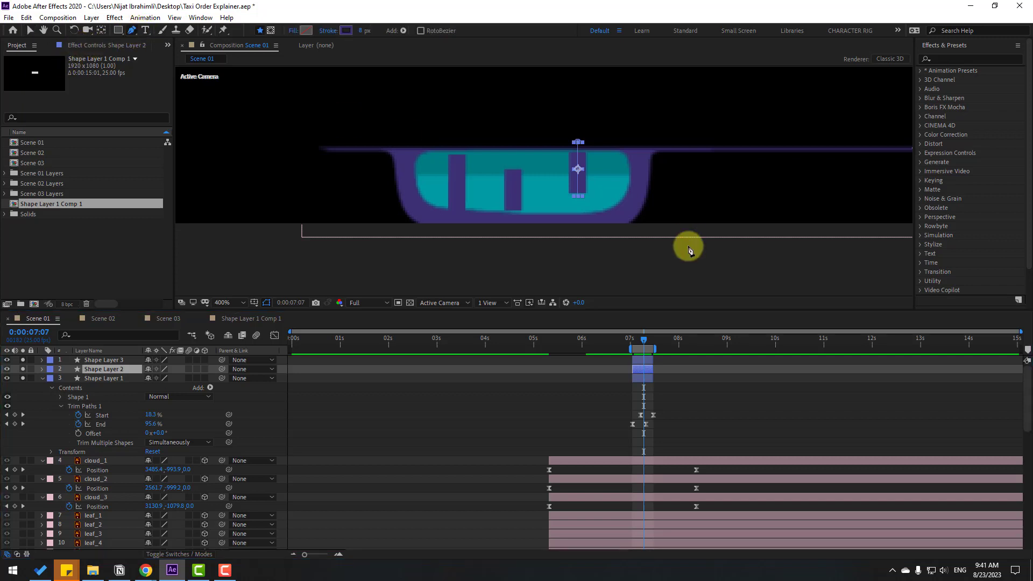
drag(580, 196, 578, 230)
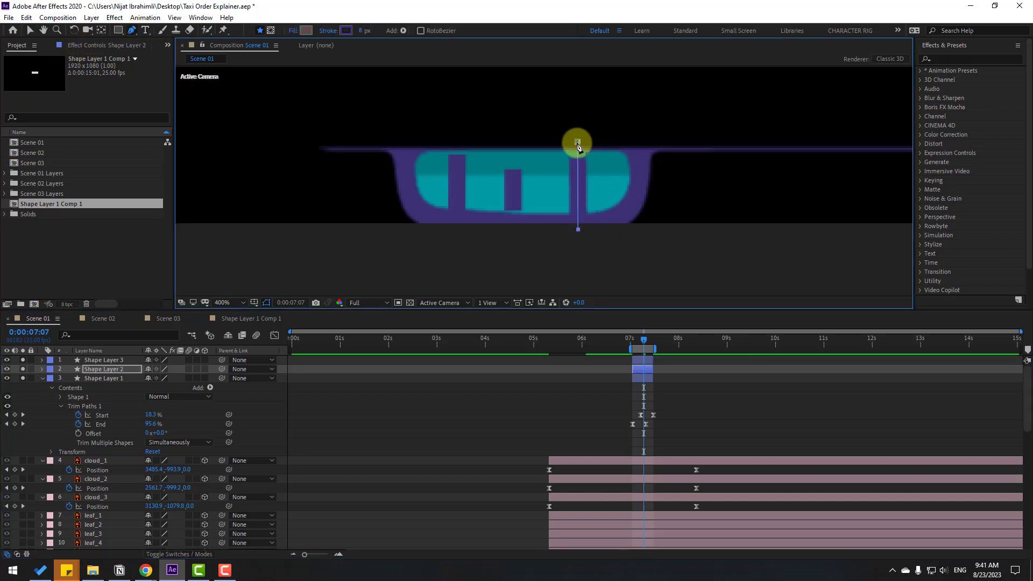
click(29, 30)
mouse_move(630, 343)
mouse_down()
mouse_move(655, 341)
mouse_move(640, 341)
mouse_up()
key(space)
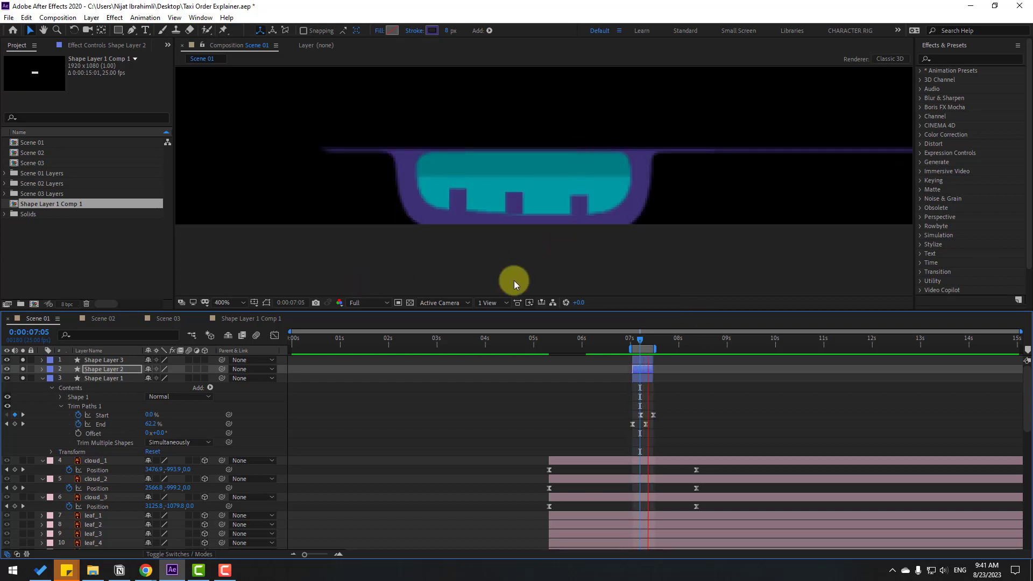
key(space)
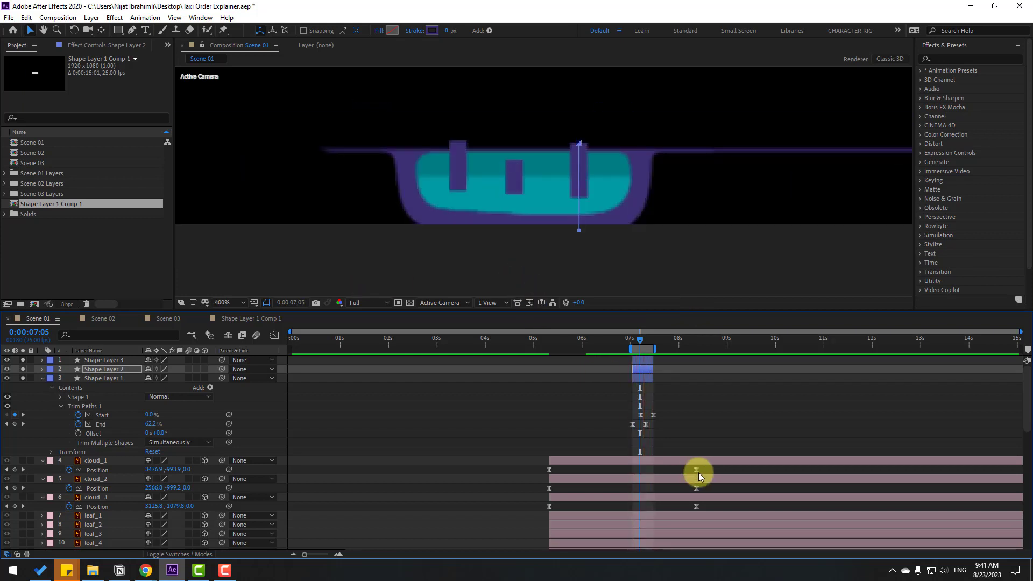
Shift Shape Layer 2 and Shape Layer 3 about two frames later and extend the work area to their end.
shift+click(646, 361)
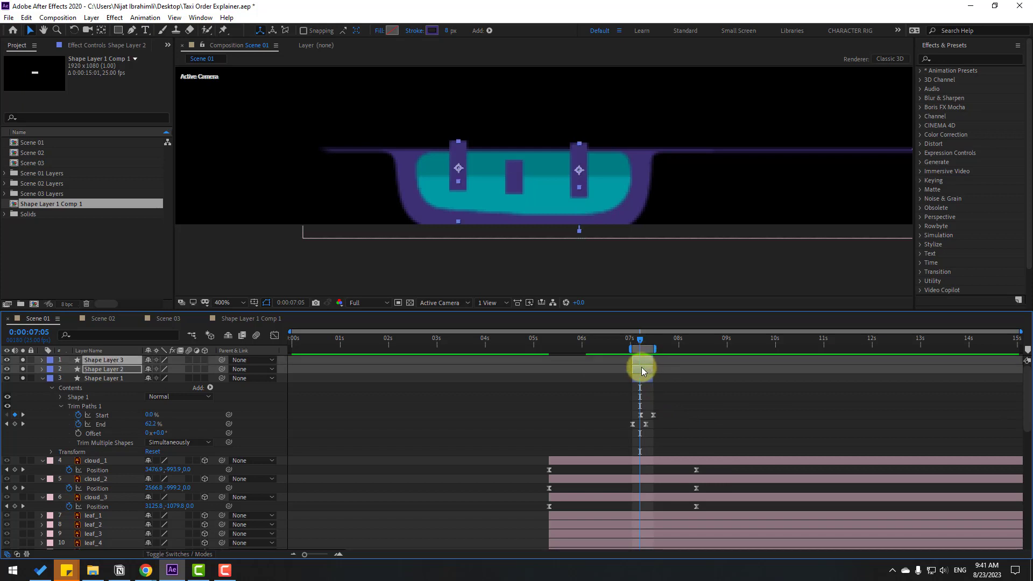
key(space)
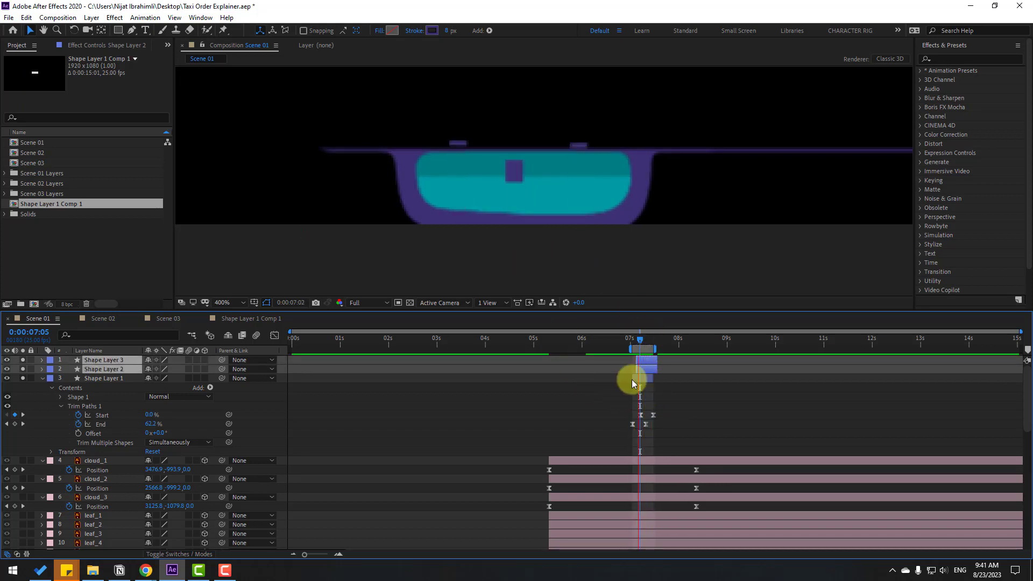
key(space)
key(equal)
key(equal)
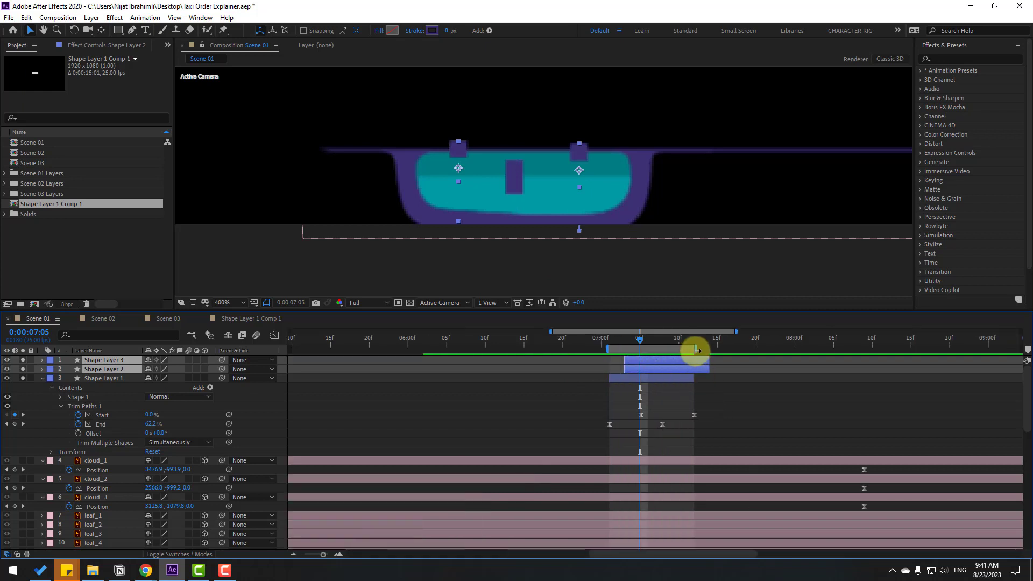
drag(697, 351, 712, 350)
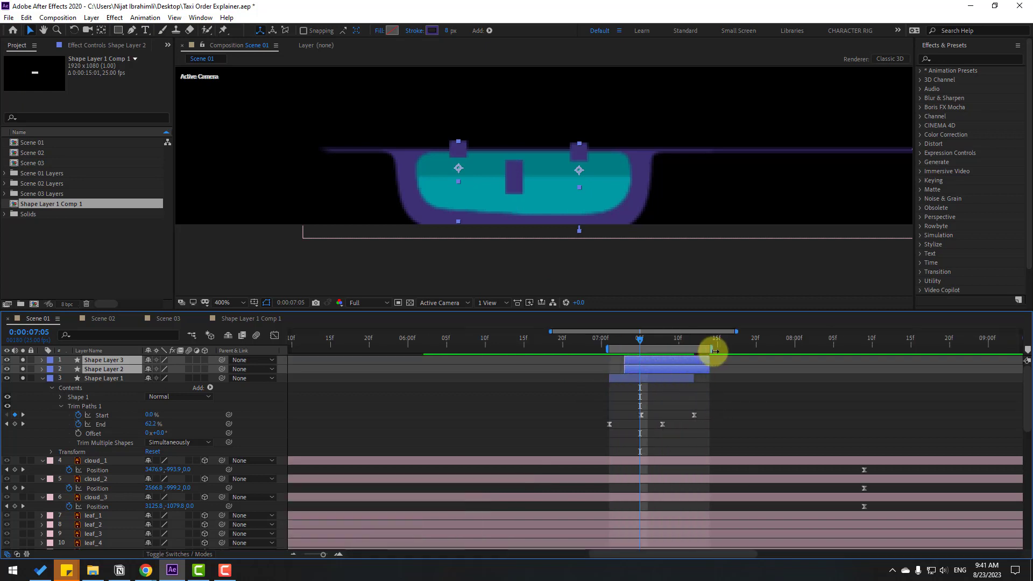
Pre-compose the three line layers as "speed_lines", moving all attributes and adjusting the duration to the selected layers' time span.
click(43, 380)
shift+click(110, 377)
right_click(111, 372)
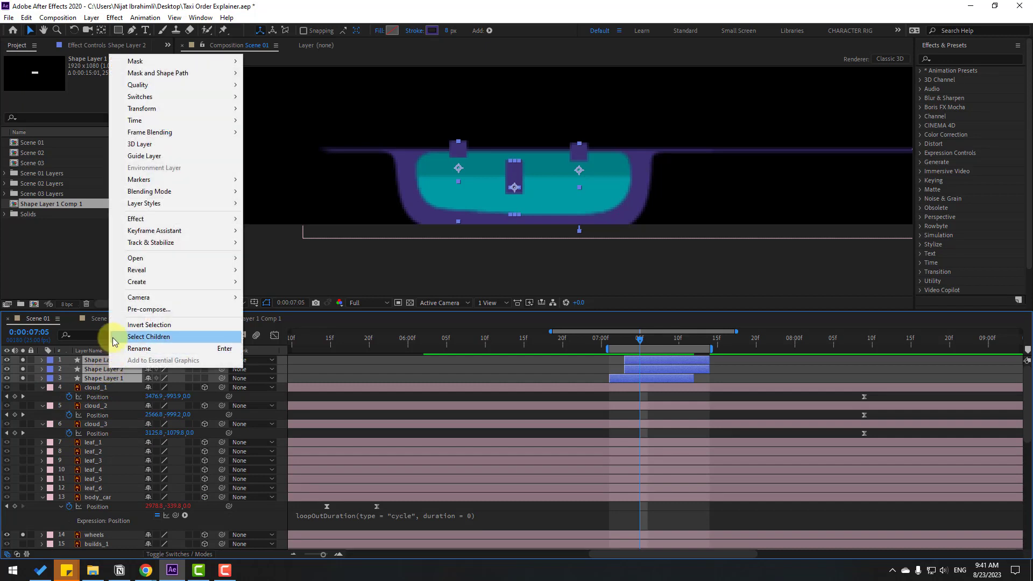
click(148, 310)
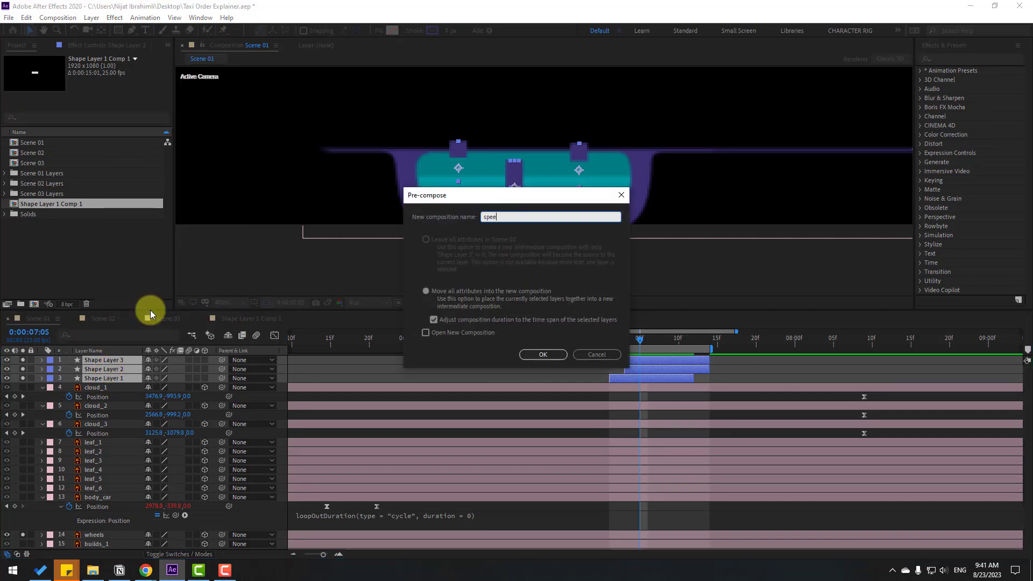
text(speed_lines)
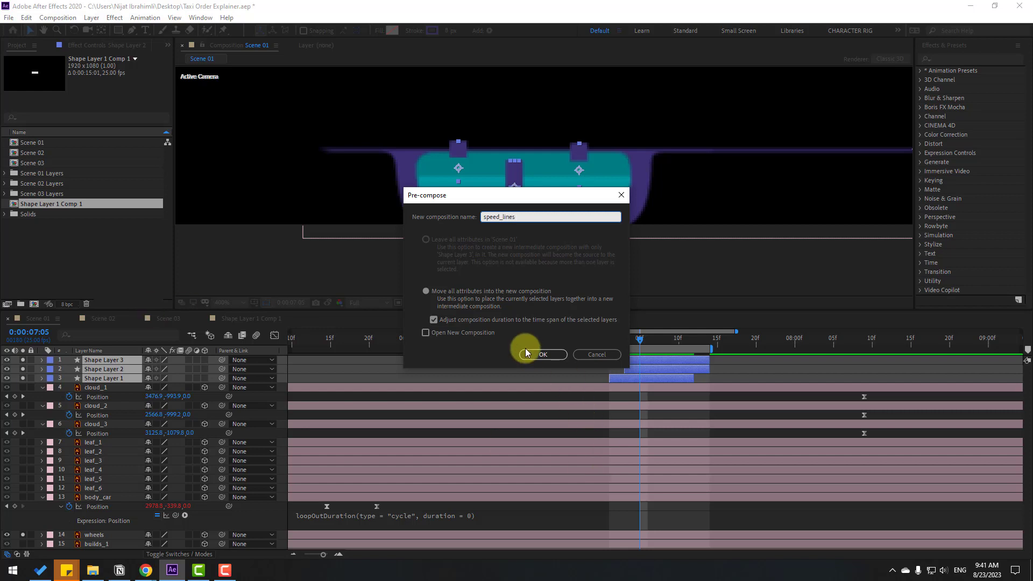
click(532, 351)
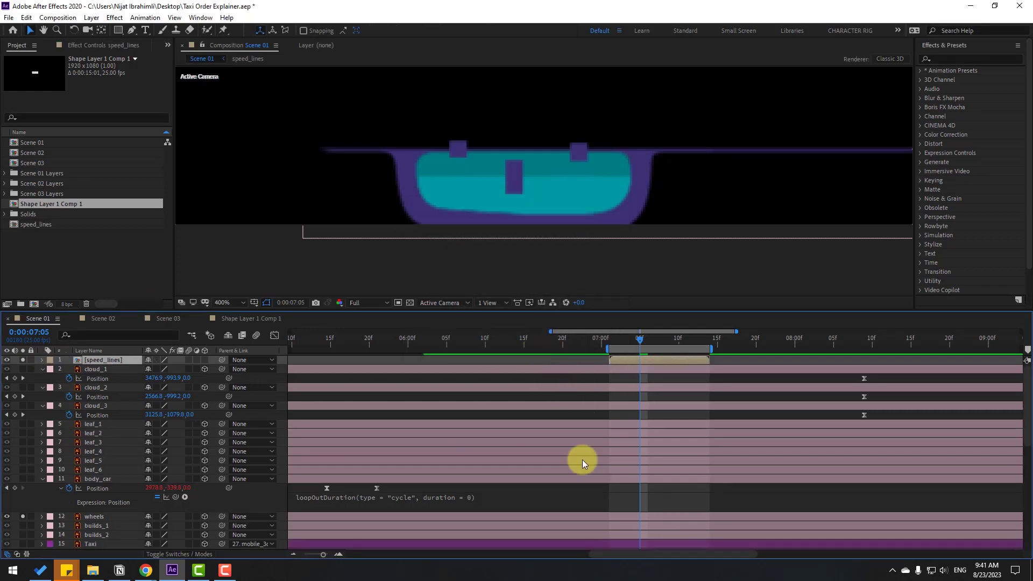
Duplicate the speed_lines layer until there are six, staggering the copies one after another from about 7 s to 9 s.
scroll(590, 463, right, 3)
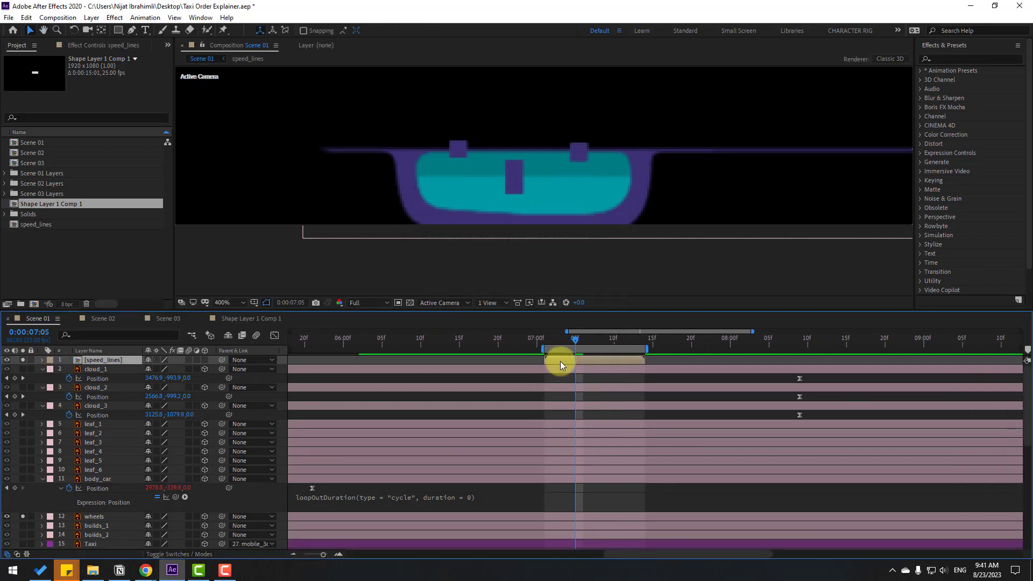
key(ctrl+d)
drag(560, 362, 654, 362)
drag(571, 340, 808, 361)
key(ctrl+d)
key(ctrl+d)
key(ctrl+d)
key(ctrl+d)
key(minus)
key(minus)
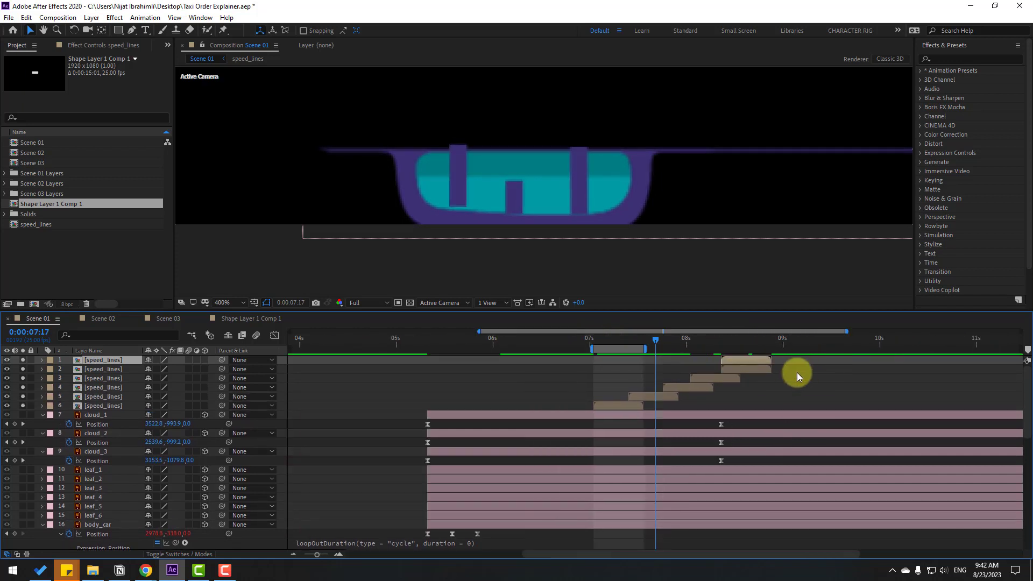
Add a seventh staggered speed_lines copy, extend the work area to about 9.4 s, and preview the sequence.
key(ctrl+d)
drag(706, 360, 735, 360)
click(723, 369)
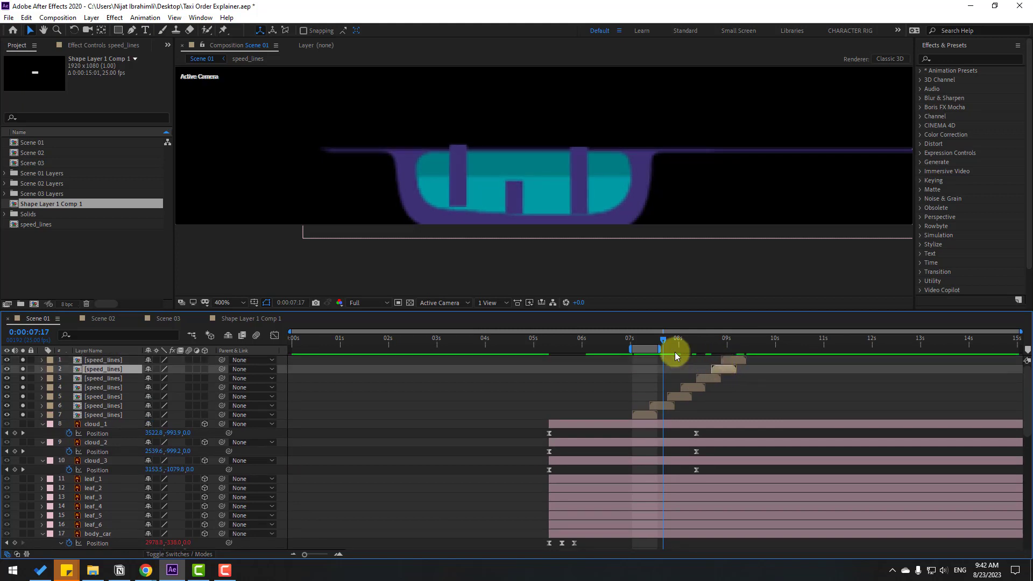
drag(661, 348, 746, 348)
key(space)
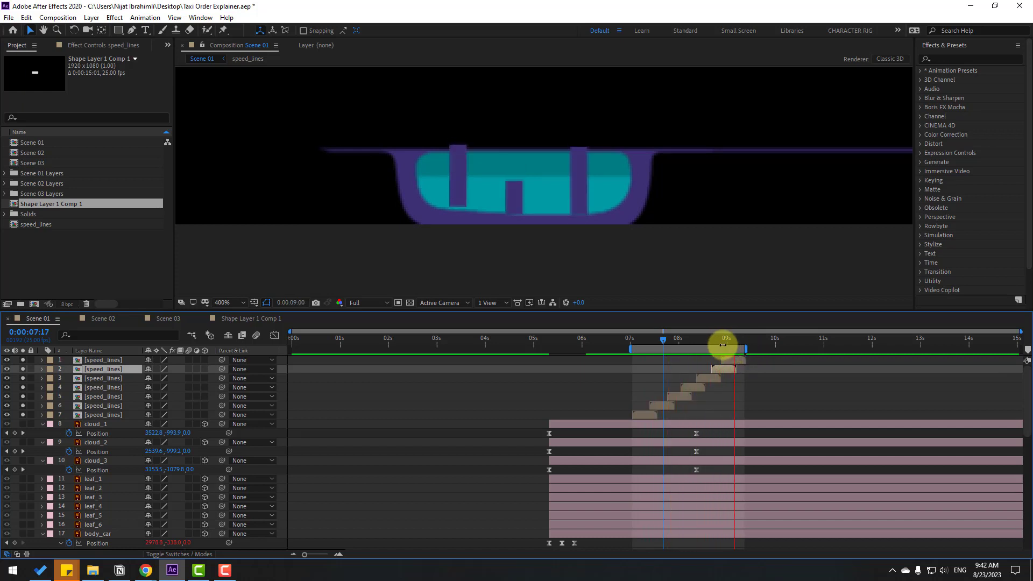
key(space)
click(734, 359)
click(722, 370)
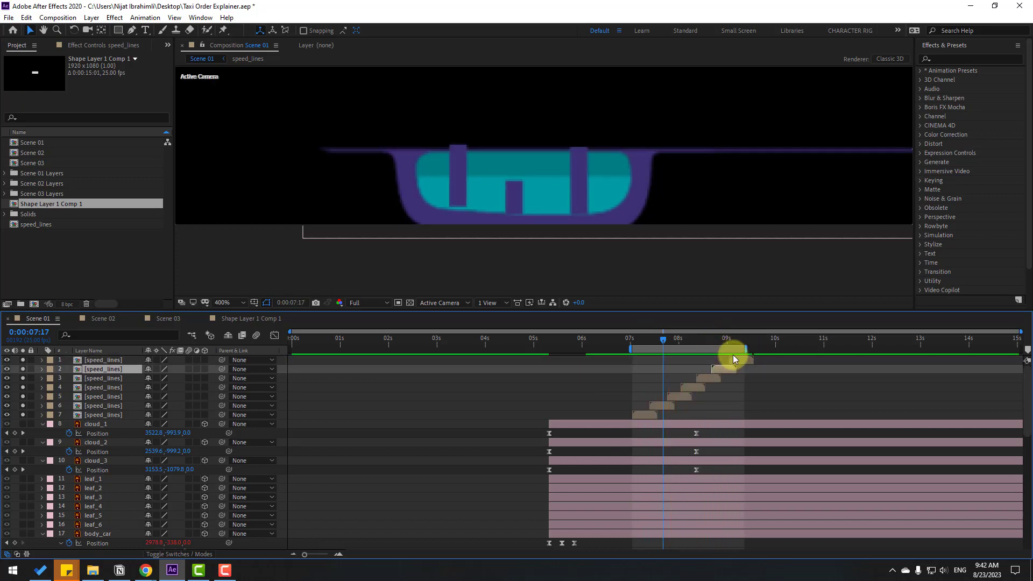
Duplicate the topmost speed_lines layer eight more times, staggering the copies until the sequence reaches a little past 12 s.
click(745, 361)
key(ctrl+d)
drag(745, 361, 877, 361)
key(ctrl+d)
key(ctrl+d)
key(ctrl+d)
key(ctrl+d)
key(ctrl+d)
key(ctrl+d)
key(ctrl+d)
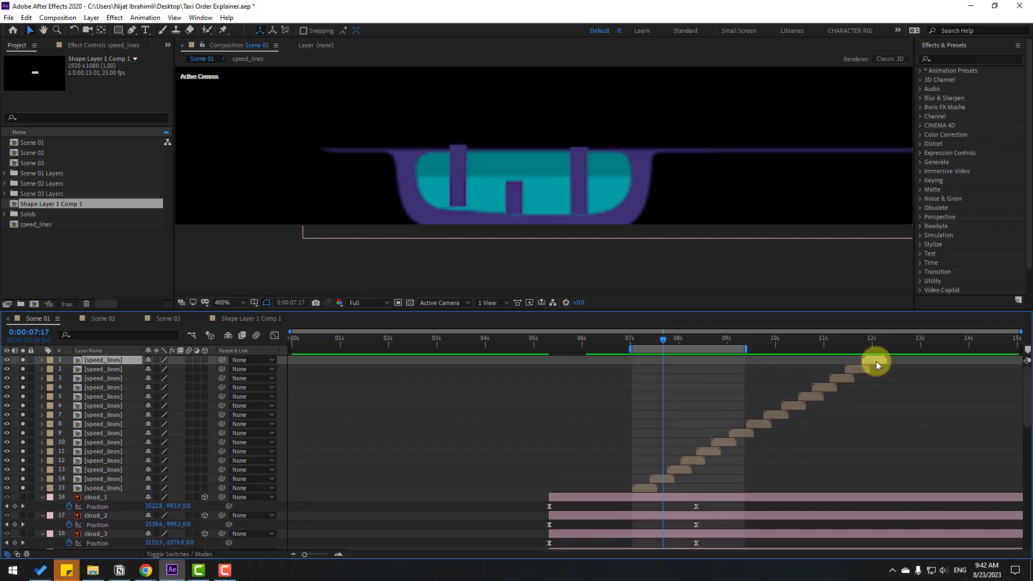
Pre-compose all fifteen speed_lines layers as "Speed_lines_left", moving all attributes and adjusting the duration to their time span.
click(641, 489)
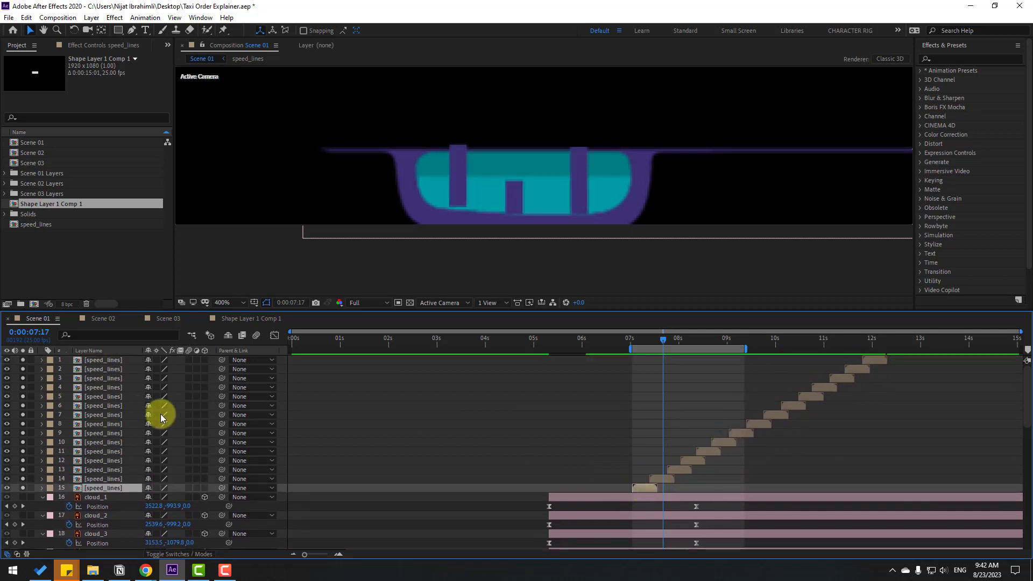
shift+click(94, 360)
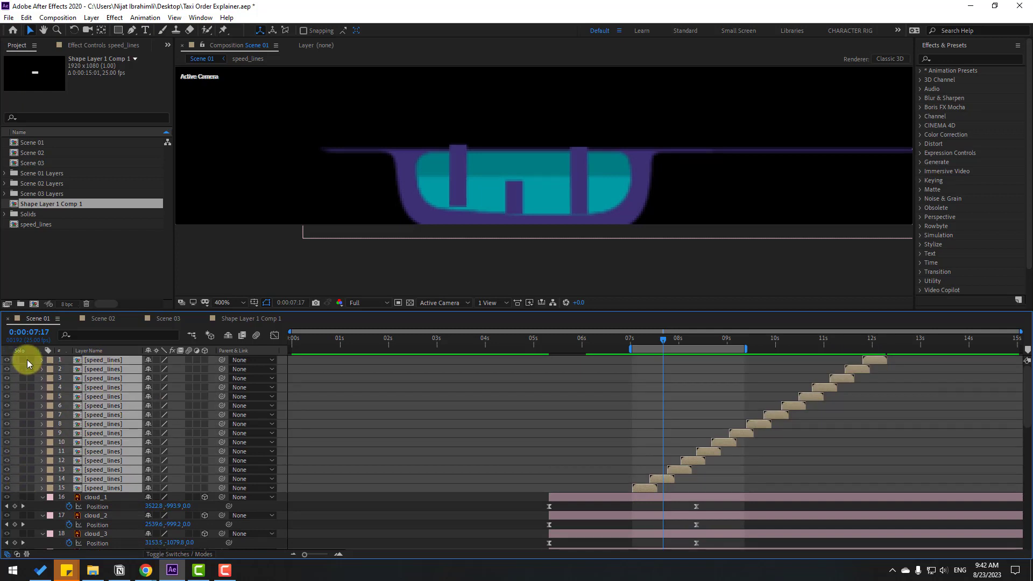
right_click(93, 392)
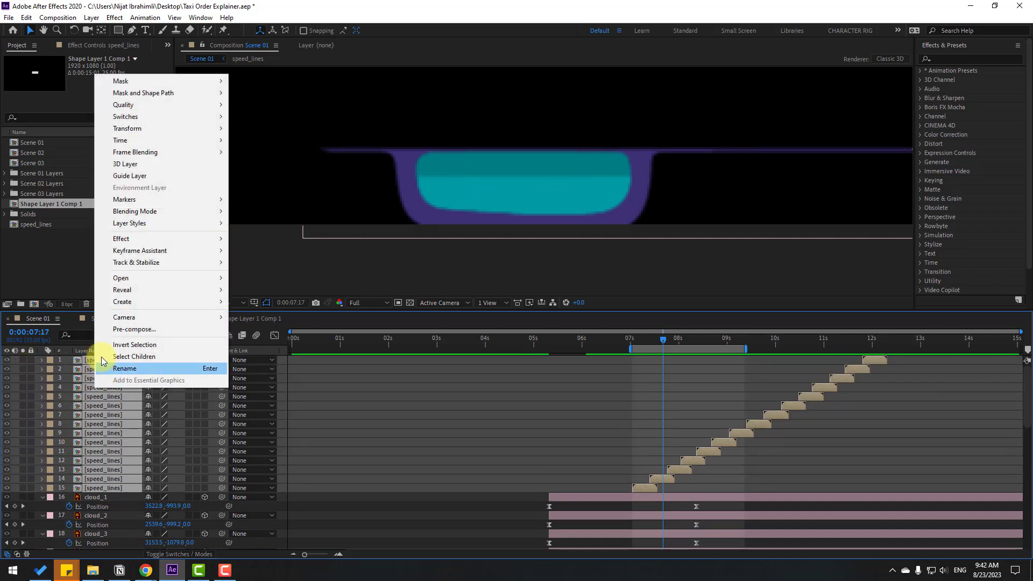
click(124, 334)
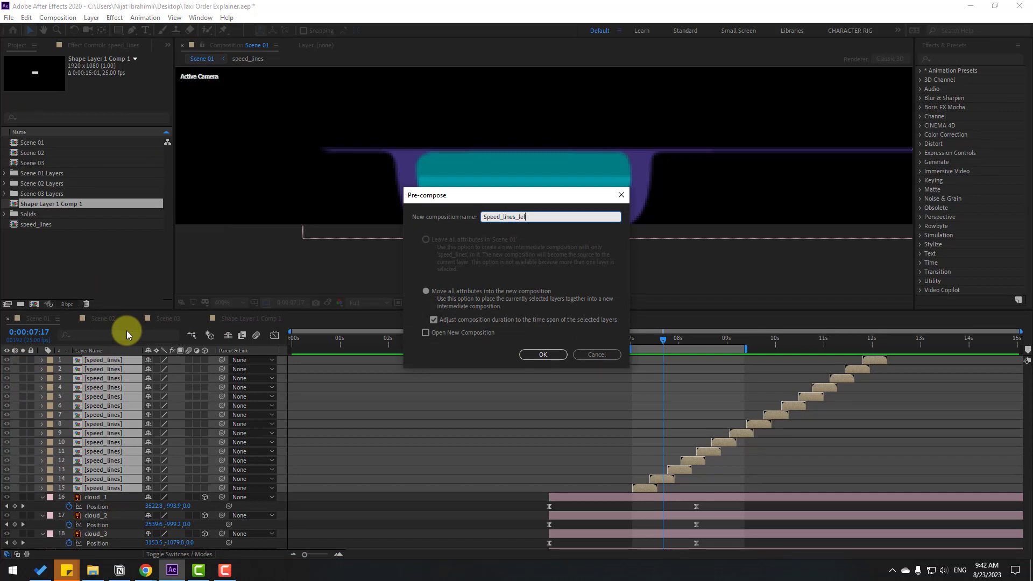
click(533, 352)
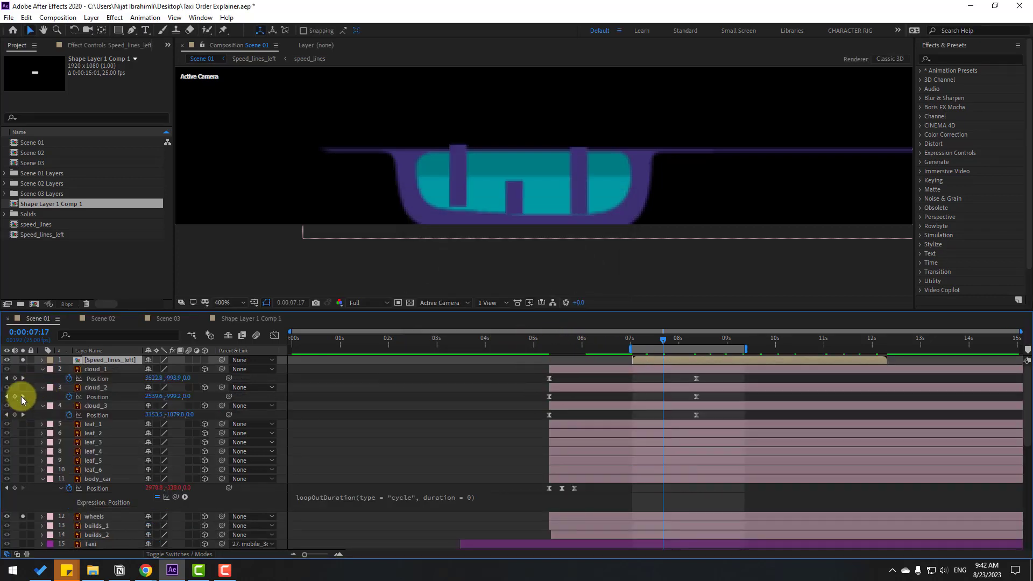
Turn off solo on Speed_lines_left and wheels, and place Speed_lines_left between the body_car and wheels layers.
click(24, 360)
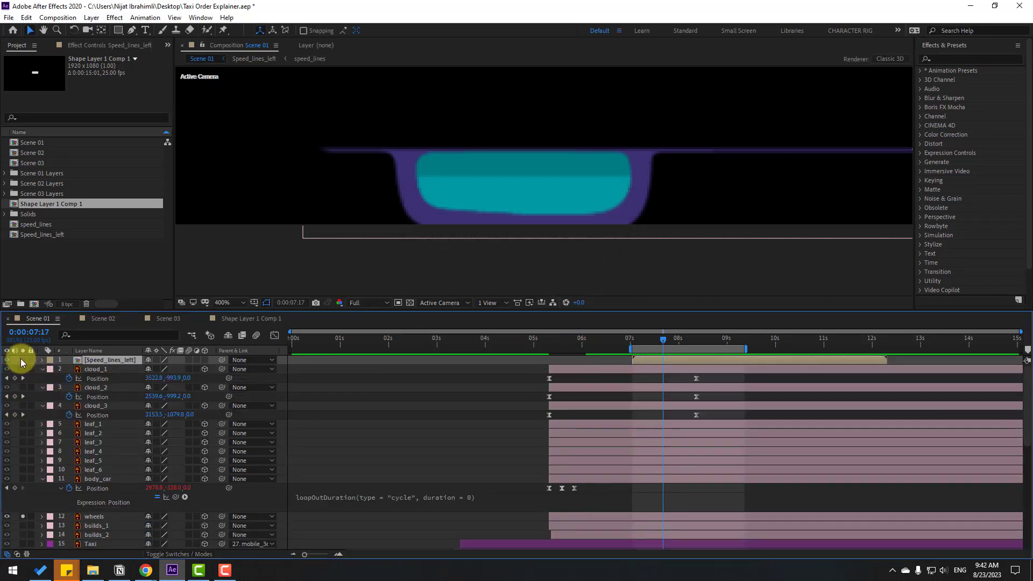
key(comma)
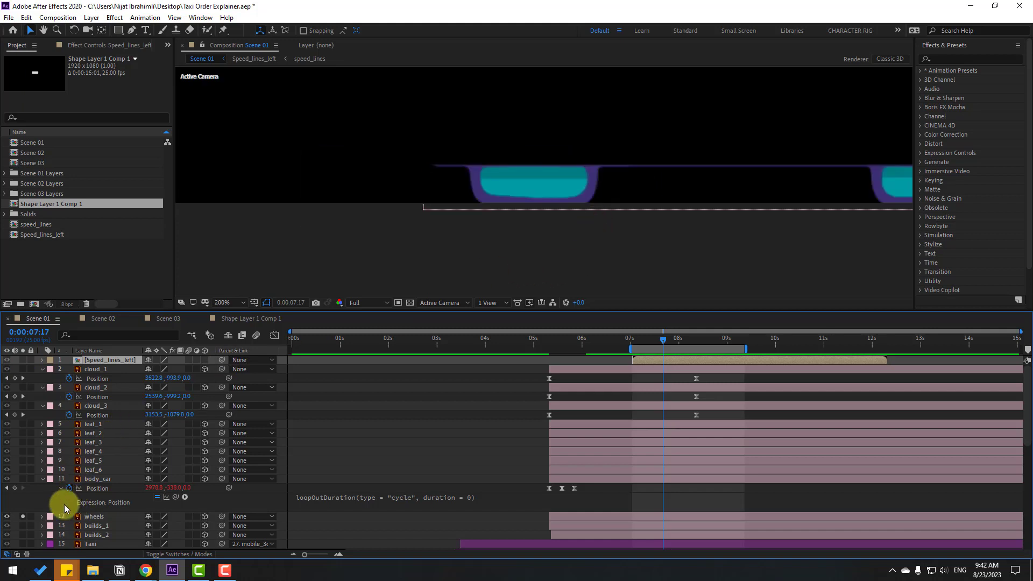
click(23, 516)
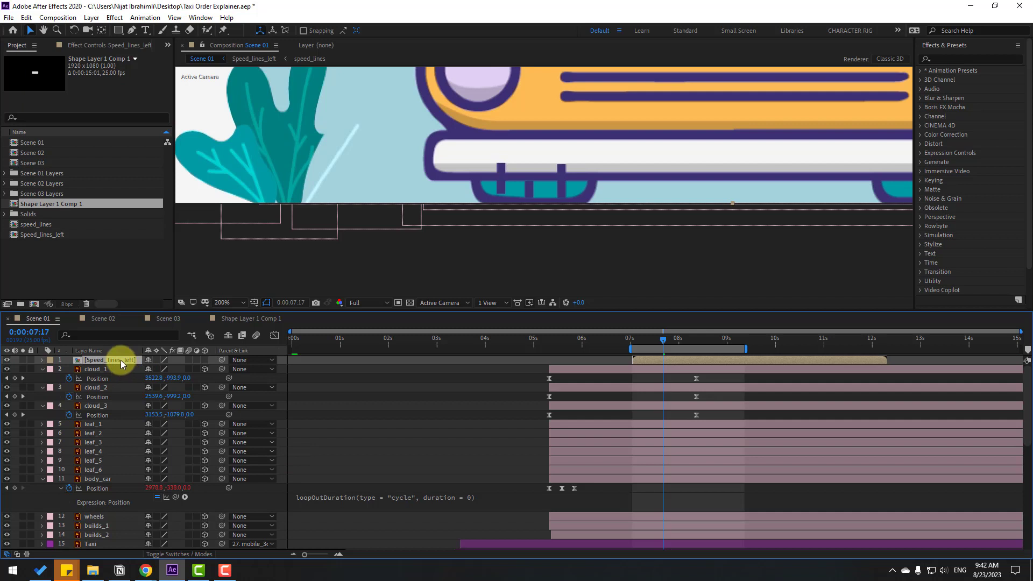
drag(121, 364, 121, 499)
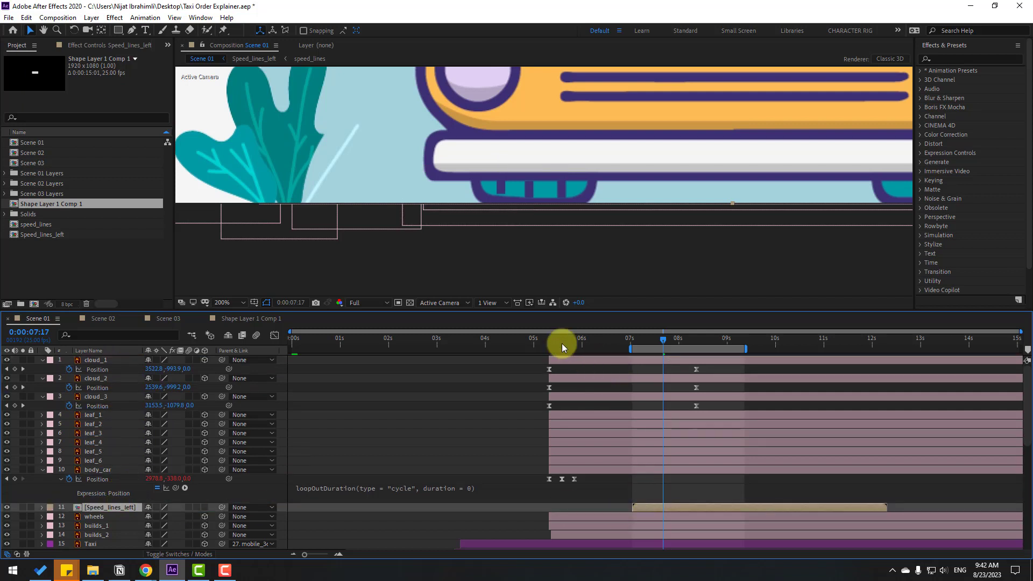
Shift the Speed_lines_left layer earlier so it starts together with the wheels layer, and preview it.
mouse_move(562, 343)
mouse_down()
mouse_move(608, 339)
mouse_move(580, 344)
mouse_up()
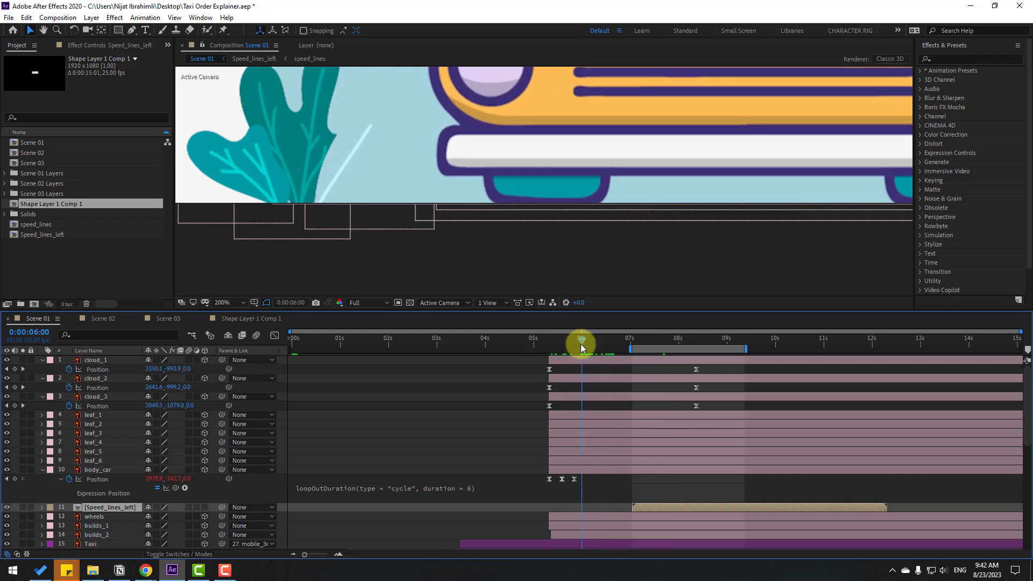
drag(638, 511, 559, 506)
drag(547, 344, 563, 341)
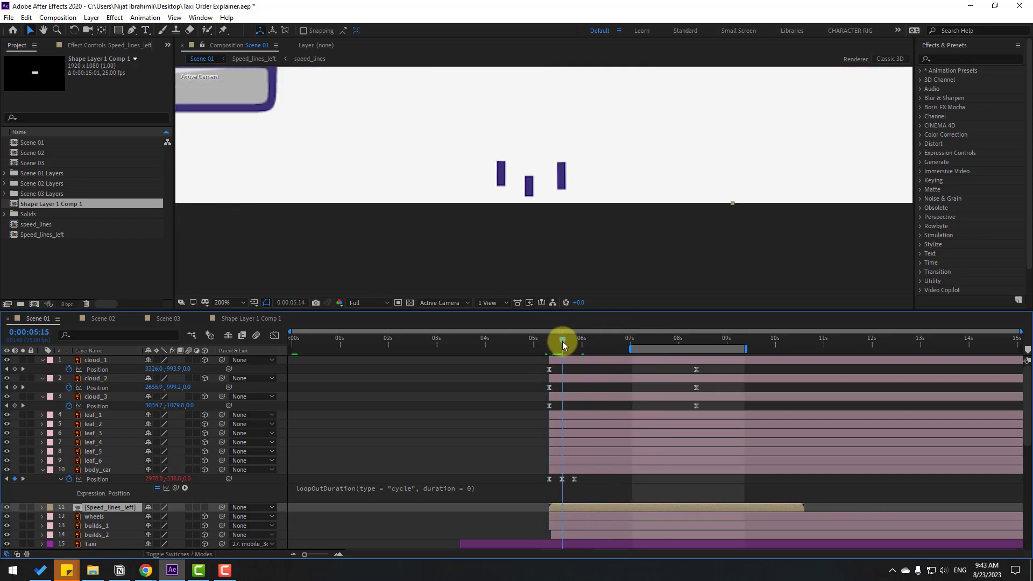
key(space)
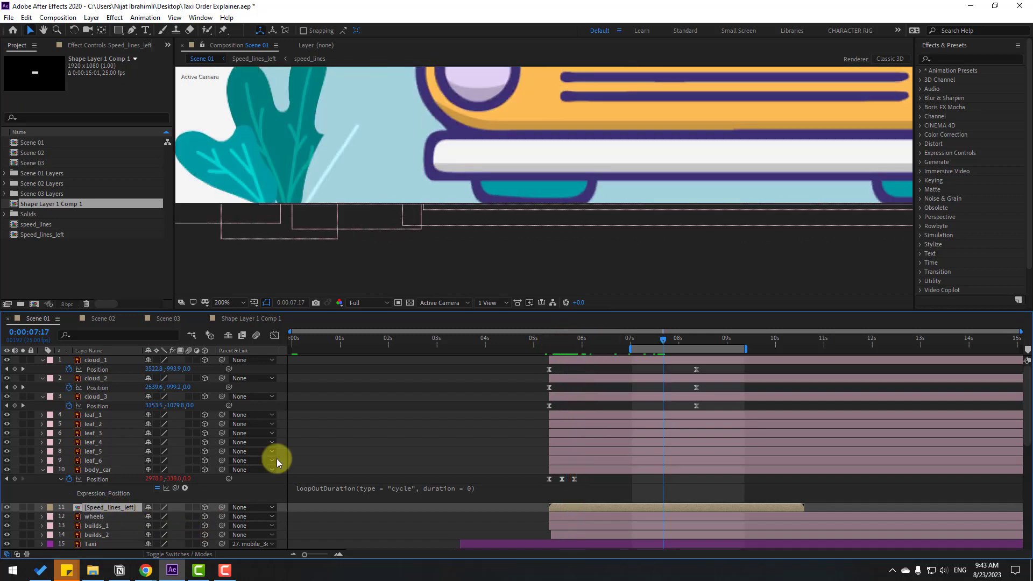
Try to reposition the Speed_lines_left layer in the scene around the taxi's left wheel.
scroll(641, 185, down, 8)
scroll(559, 218, up, 1)
drag(320, 285, 539, 194)
scroll(540, 196, up, 6)
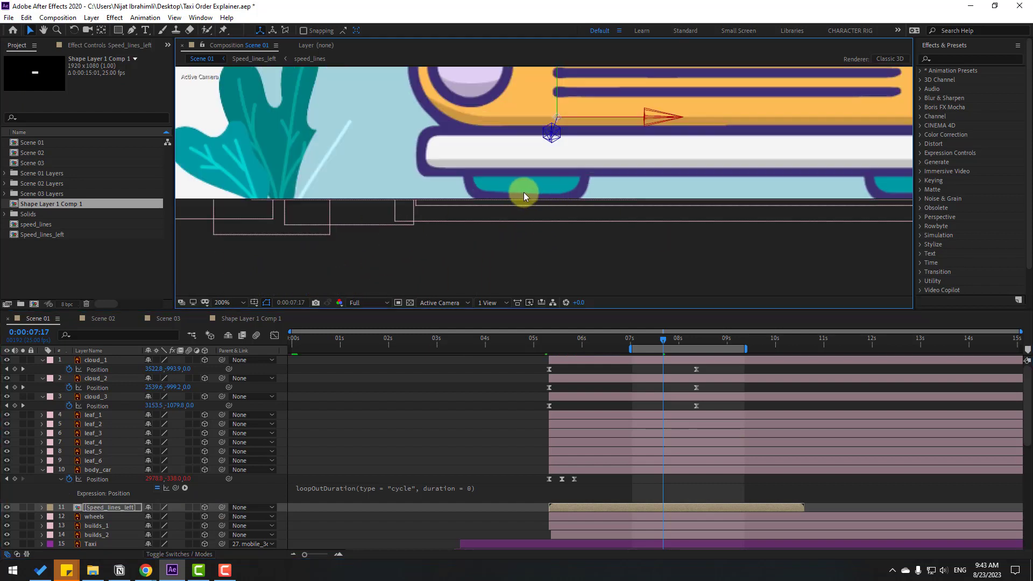
click(569, 340)
drag(620, 344, 622, 344)
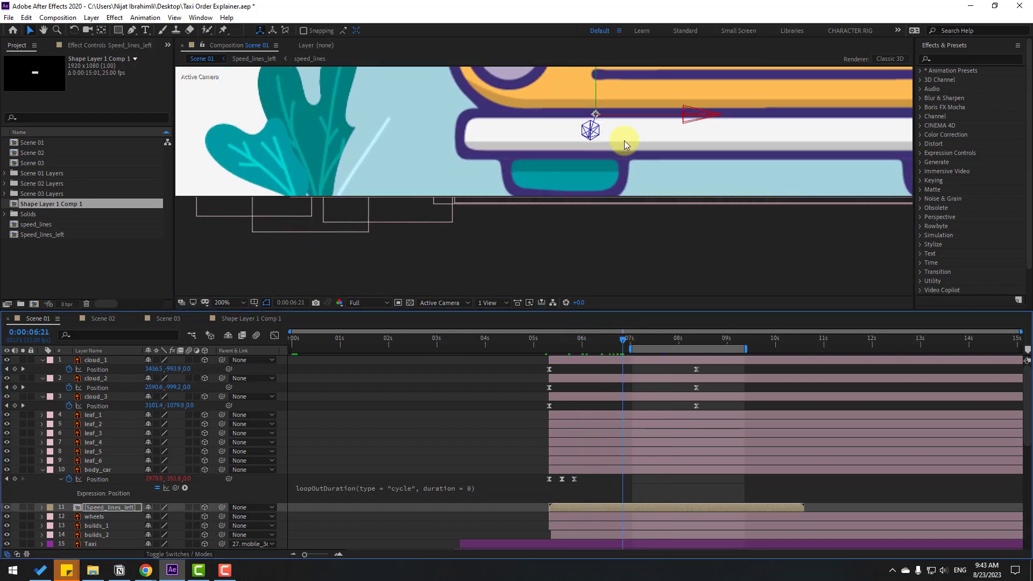
drag(599, 203, 519, 273)
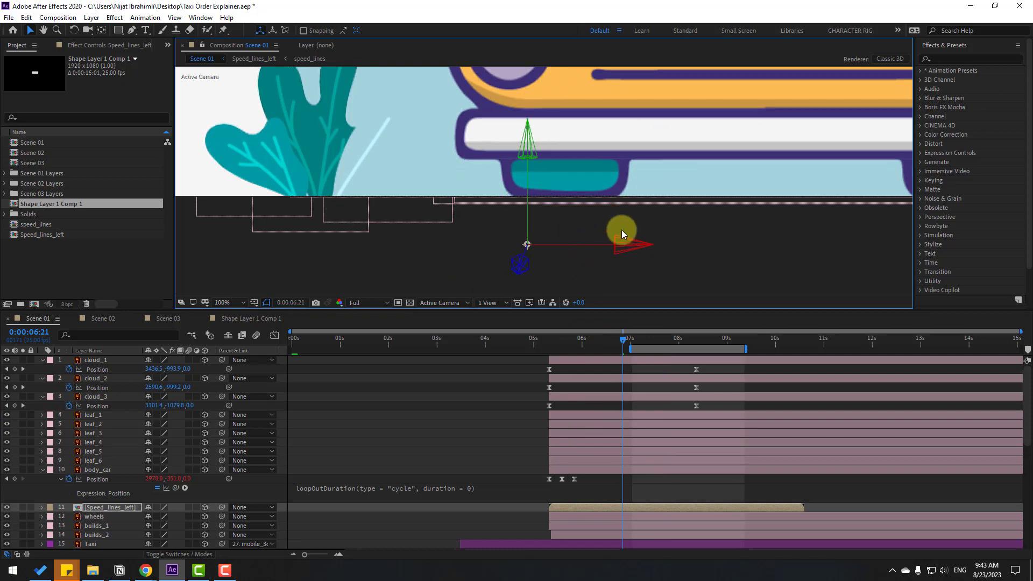
scroll(620, 230, down, 4)
drag(672, 93, 605, 121)
Open the Speed_lines_left composition and draw a region of interest around the three speed lines.
click(117, 509)
double_click(118, 508)
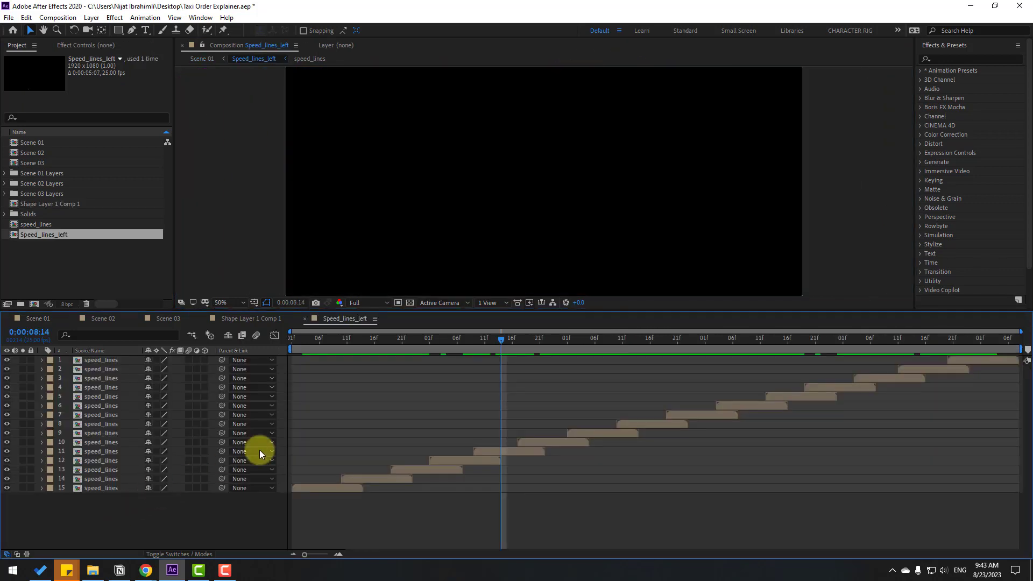
drag(502, 347, 507, 345)
scroll(553, 203, up, 3)
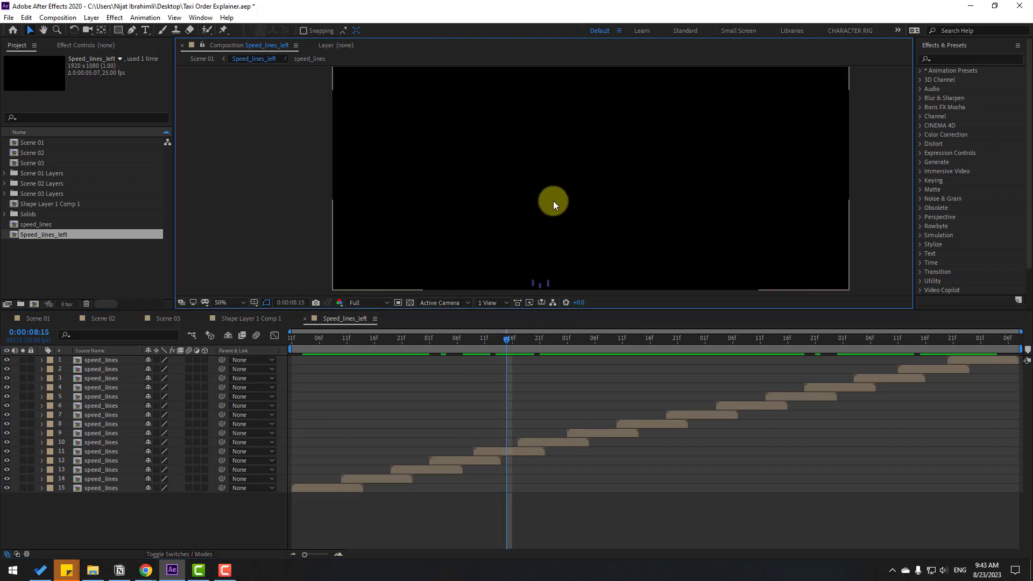
drag(560, 243, 557, 178)
scroll(557, 178, down, 1)
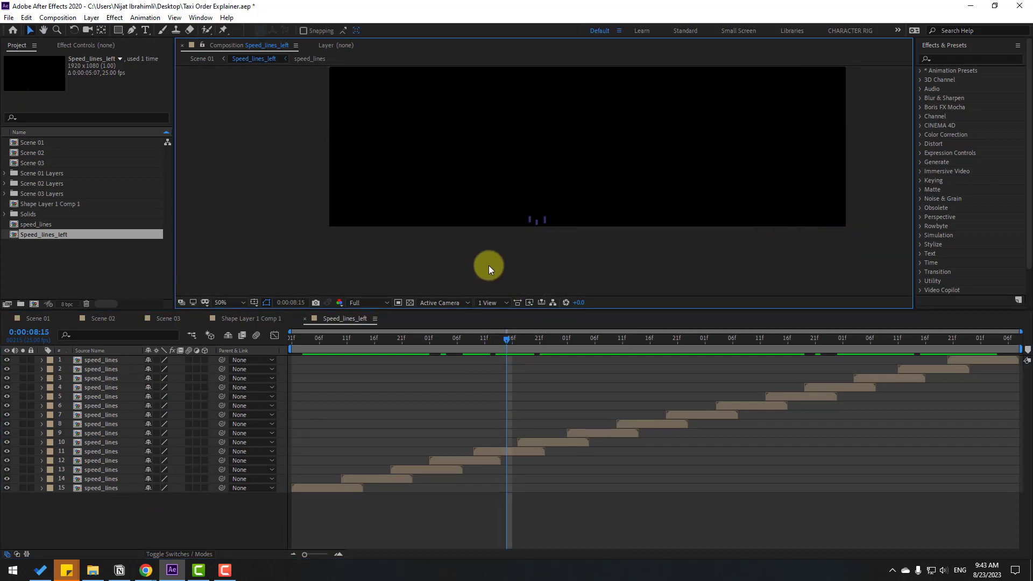
click(397, 302)
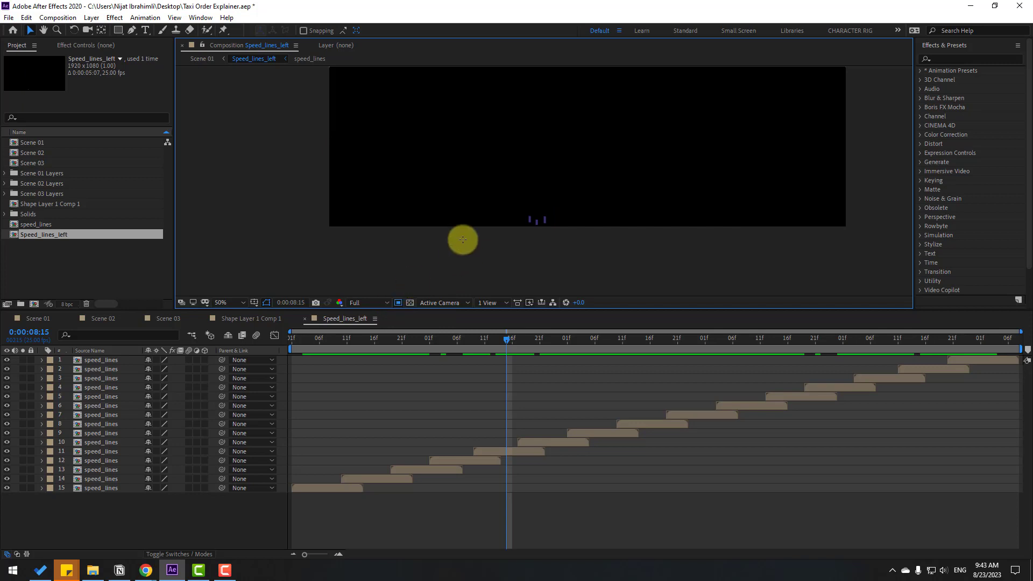
drag(513, 185, 564, 231)
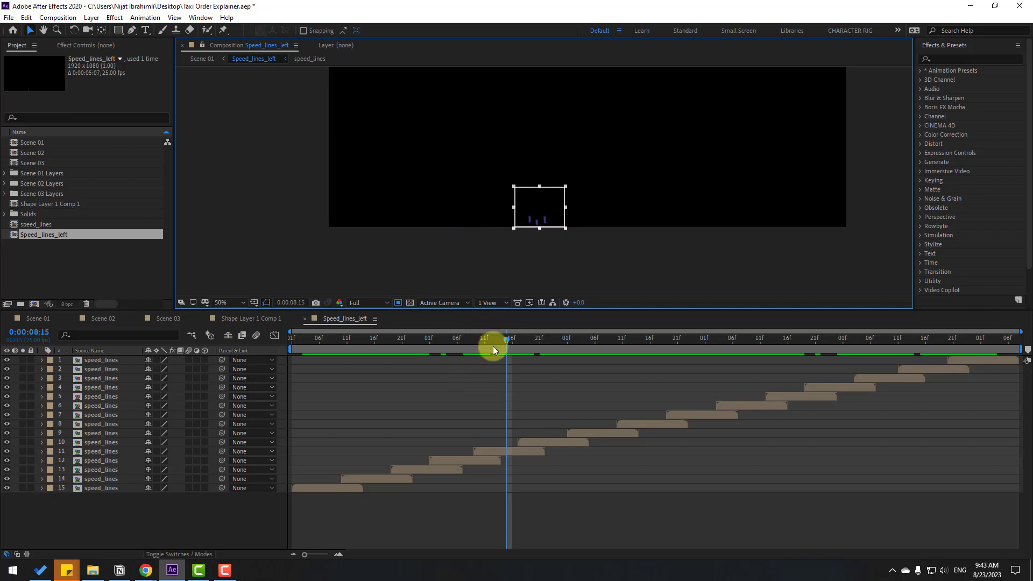
Tighten the region of interest around the lines and crop the composition to it, at about 103 x 64 px.
drag(507, 342, 535, 346)
scroll(547, 210, up, 2)
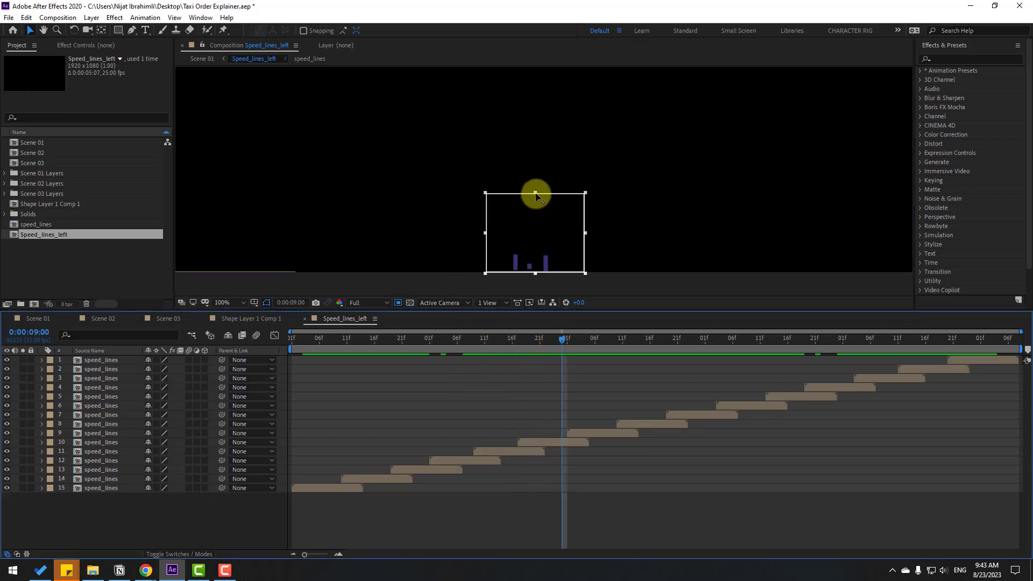
drag(536, 194, 536, 206)
drag(560, 334, 623, 339)
drag(490, 256, 557, 257)
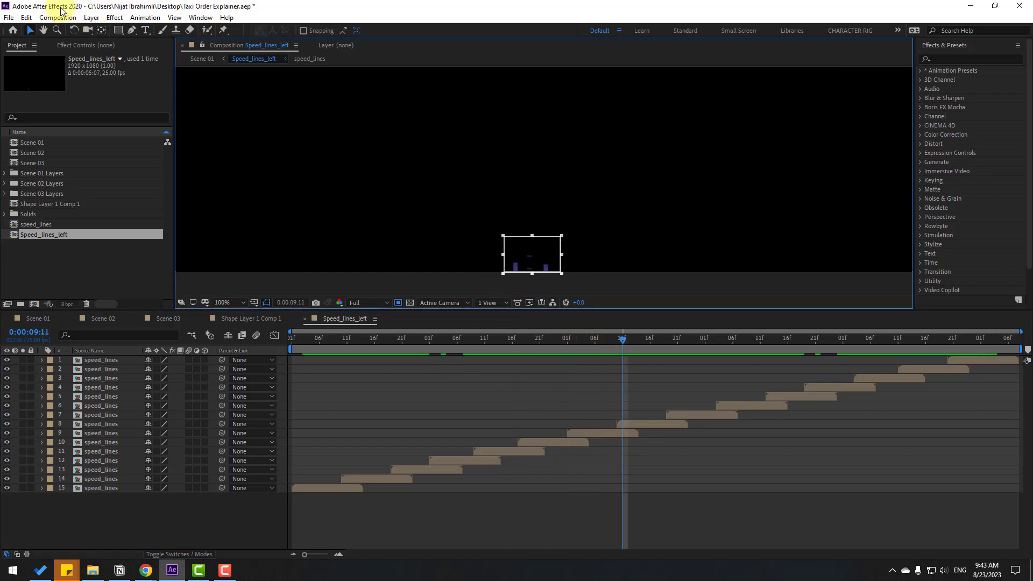
click(58, 17)
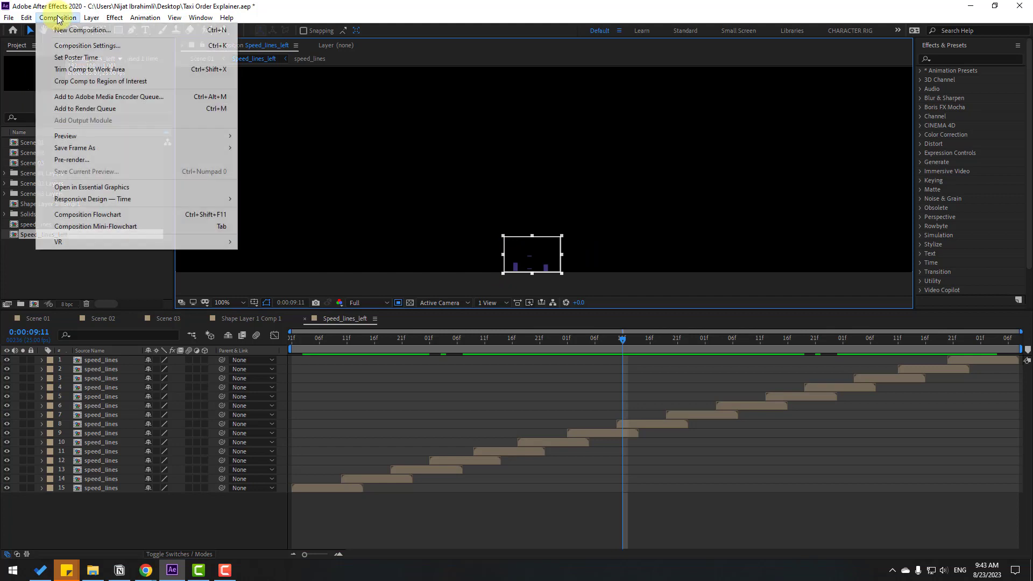
click(93, 82)
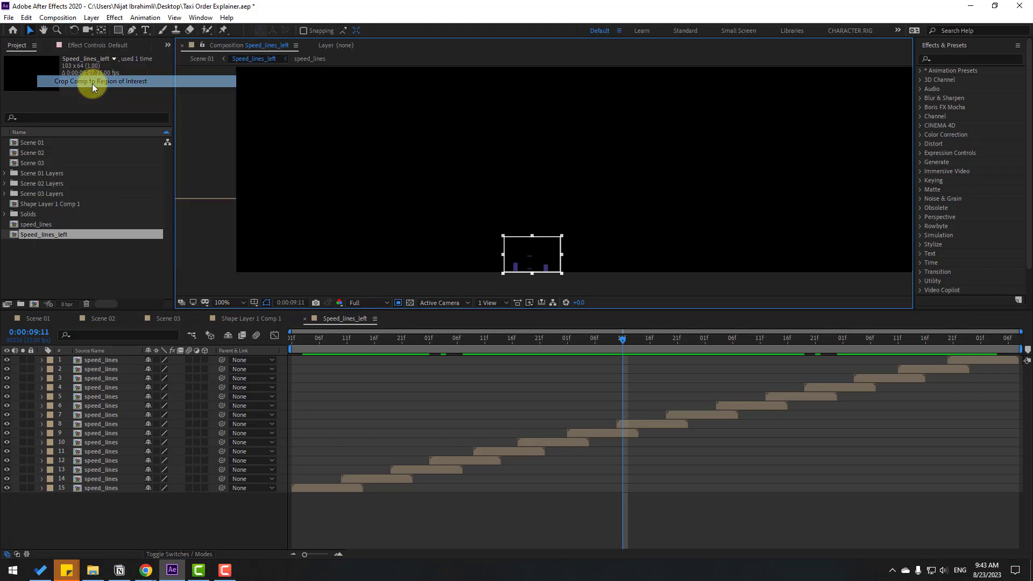
drag(598, 339, 661, 337)
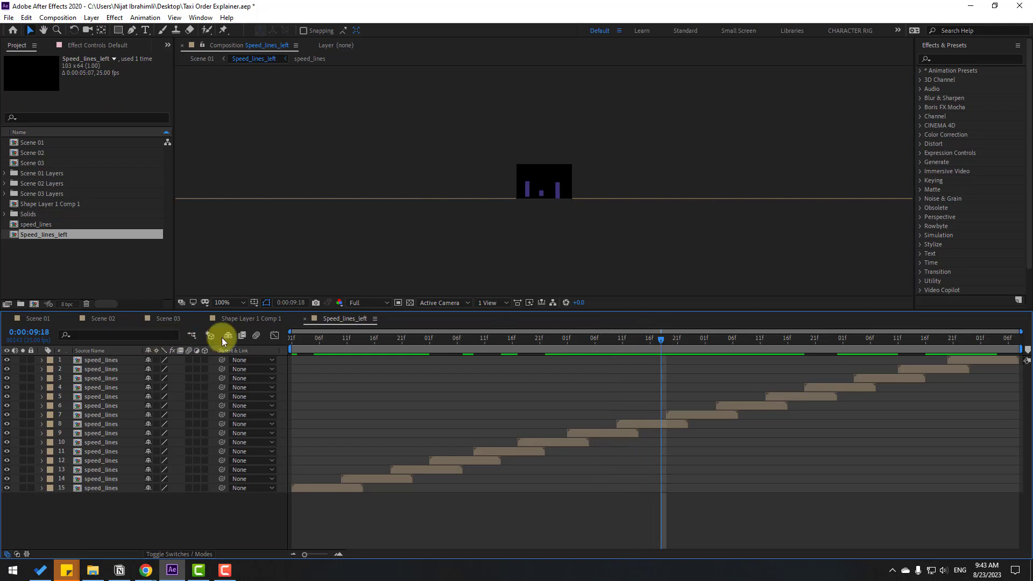
Return to Scene 01, move the cropped Speed_lines_left layer onto the taxi's left wheel, and scrub through its animation.
click(36, 316)
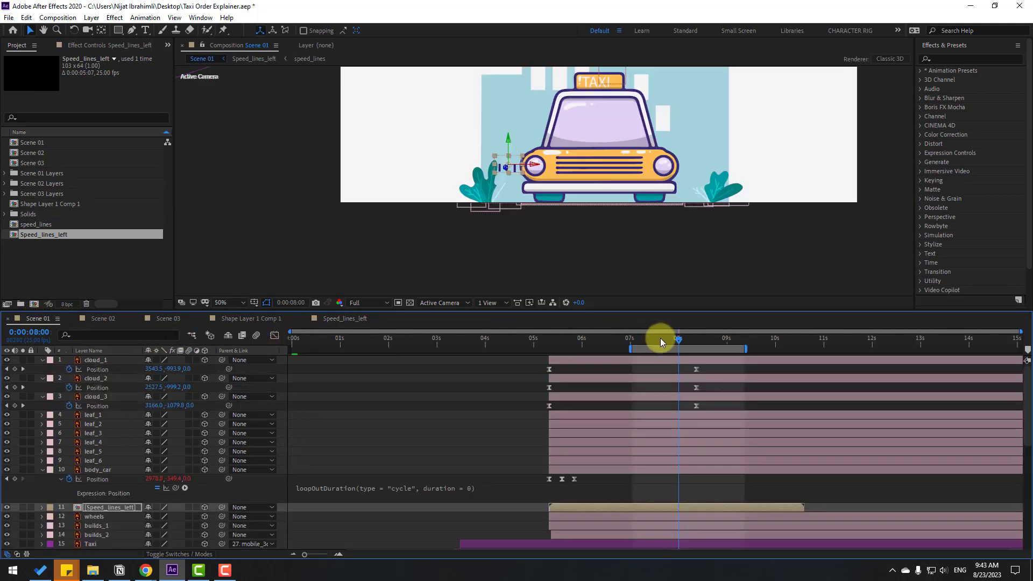
drag(650, 342, 680, 340)
key(period)
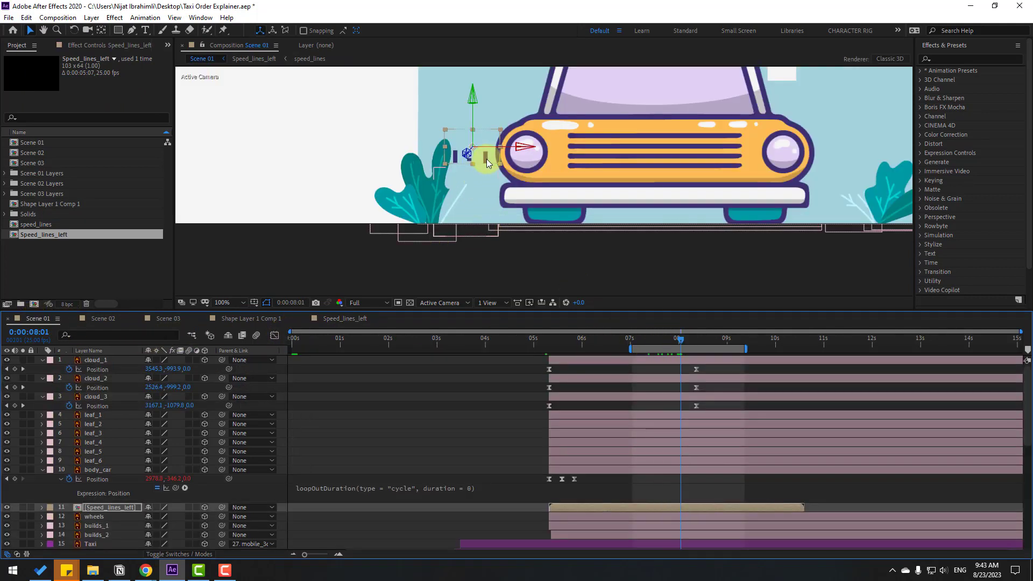
drag(487, 162, 573, 215)
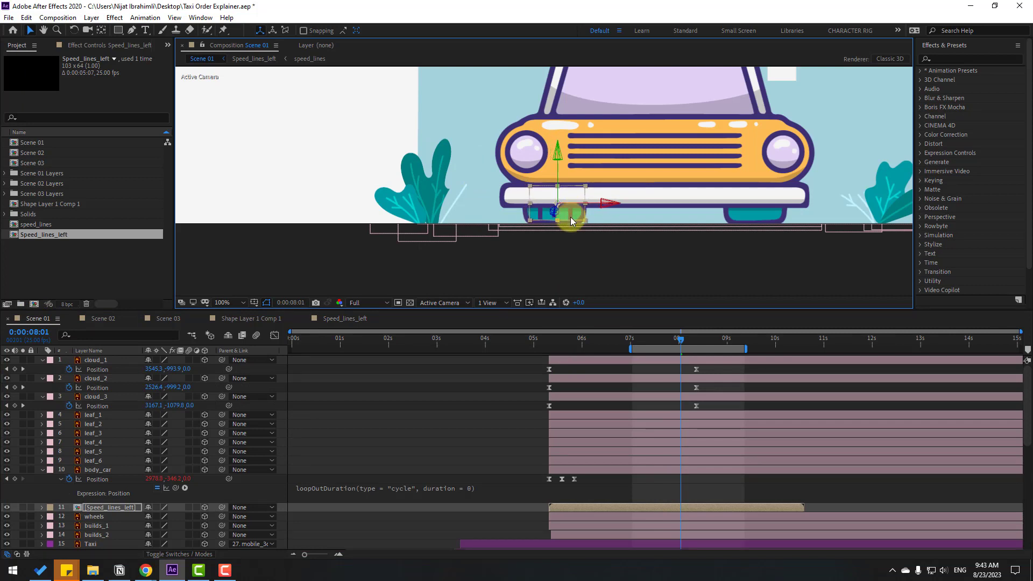
drag(605, 345, 725, 334)
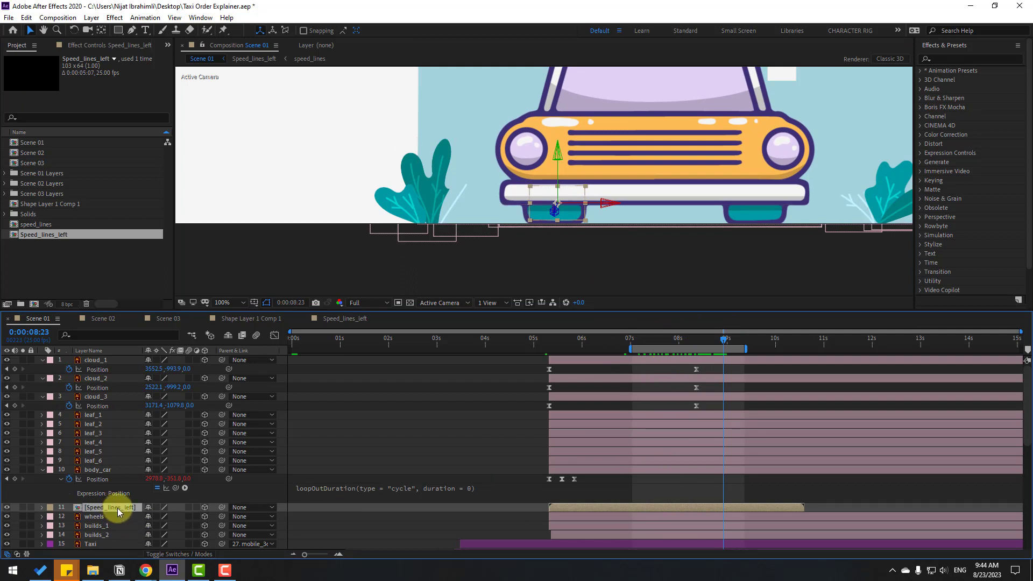
Duplicate the Speed_lines_left layer as Speed_lines_right and move the copy horizontally onto the taxi's right wheel.
key(ctrl+d)
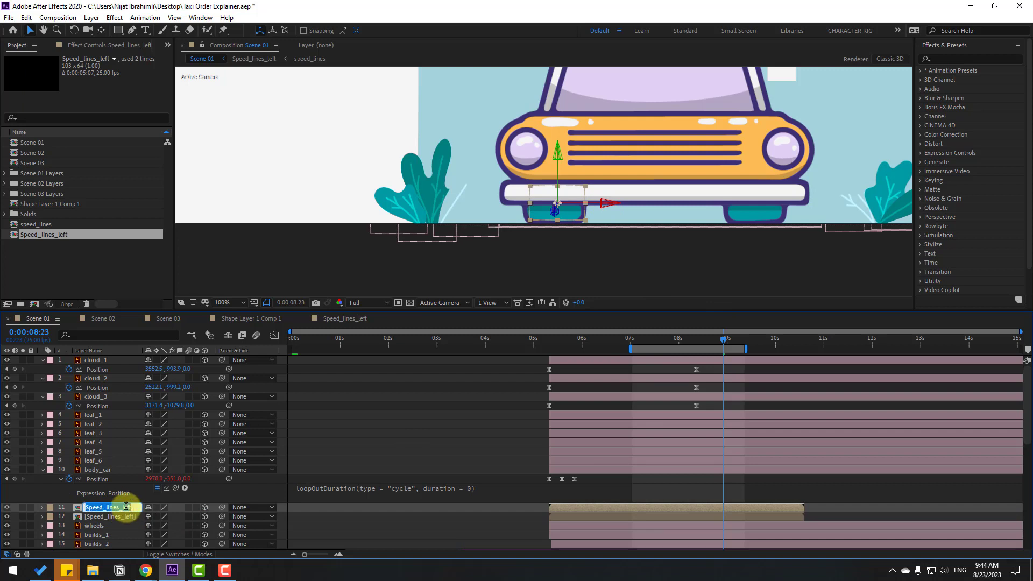
drag(126, 507, 160, 512)
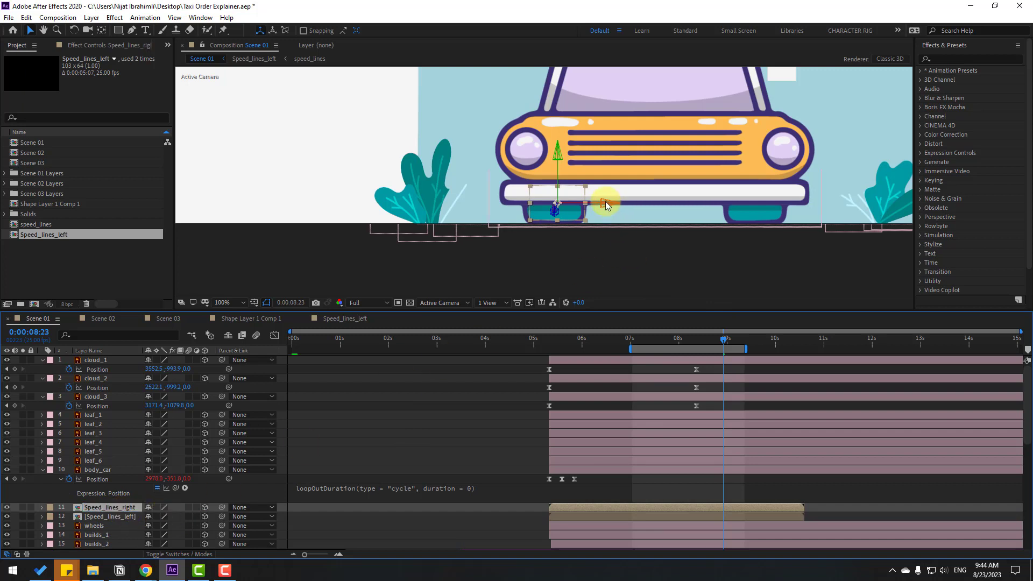
drag(605, 202, 805, 218)
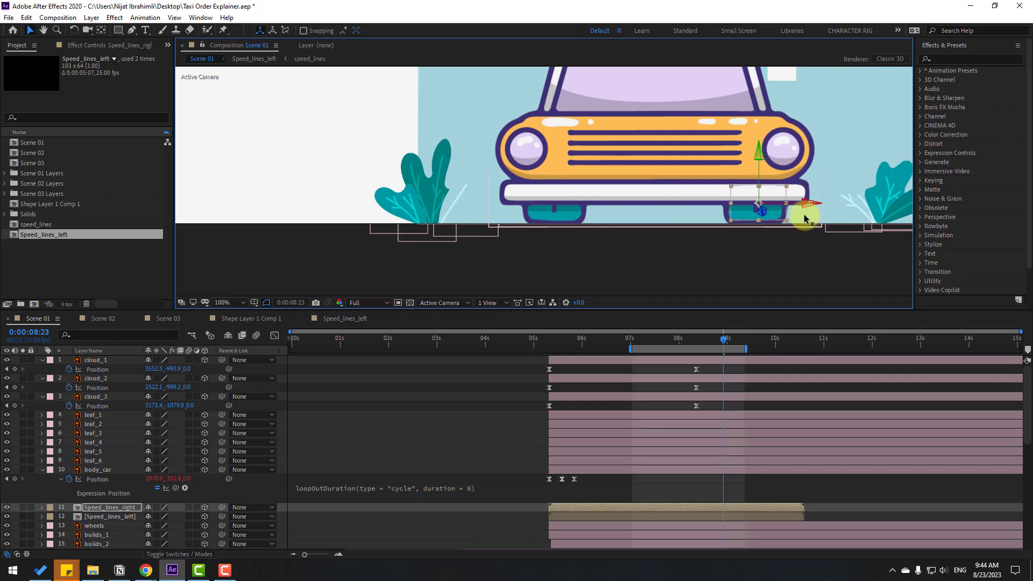
drag(544, 341, 635, 343)
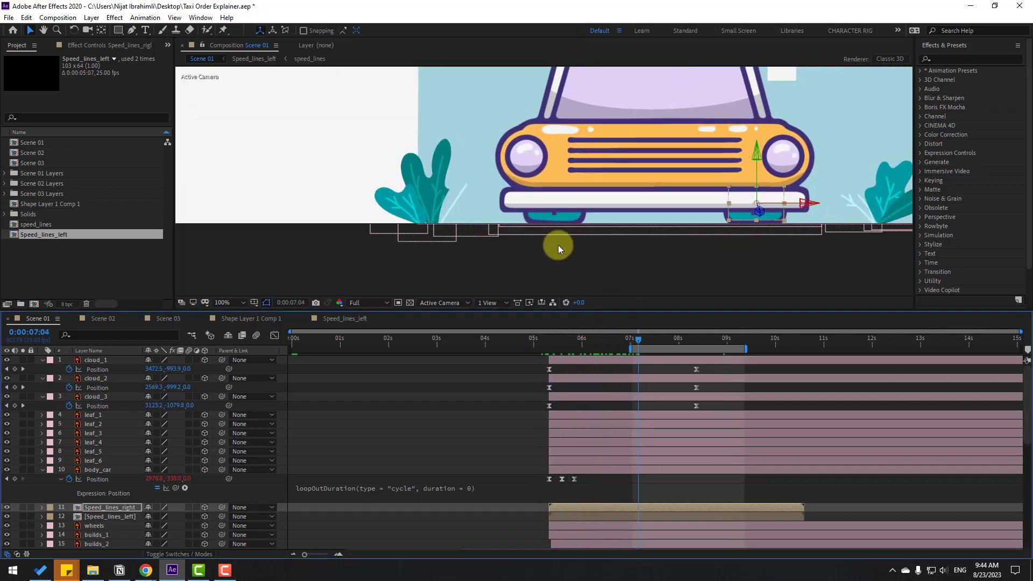
Fit the whole scene in the viewer and extend the work area back to the start of the timeline.
click(228, 302)
click(228, 324)
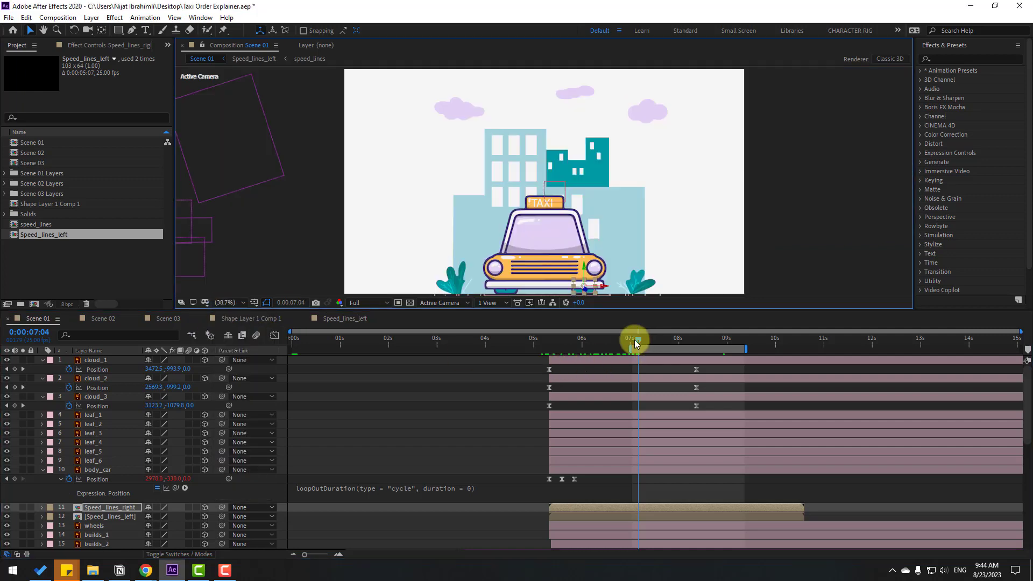
drag(634, 340, 220, 362)
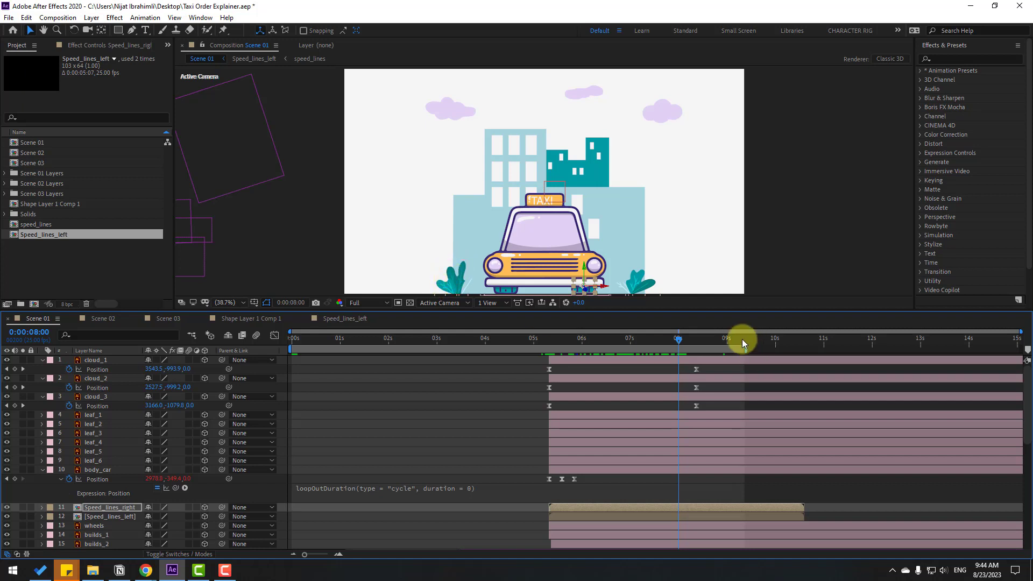
mouse_move(686, 339)
mouse_down()
mouse_move(716, 338)
mouse_move(696, 339)
mouse_up()
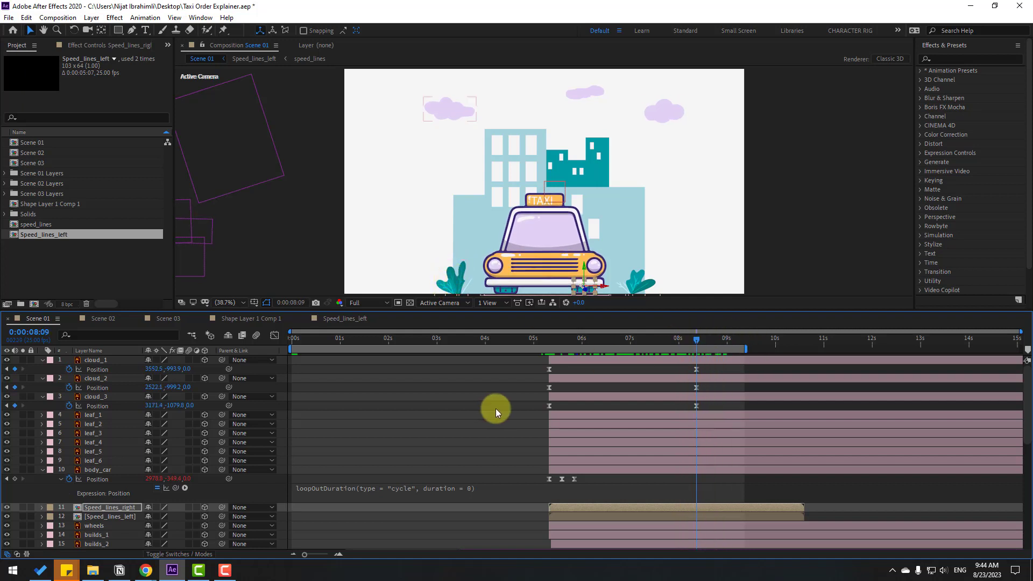
Keyframe the builds_2 layer's Position at 0:00:06:00, and lower the layer to a Y position of -622.4 at 0:00:08:09.
click(41, 469)
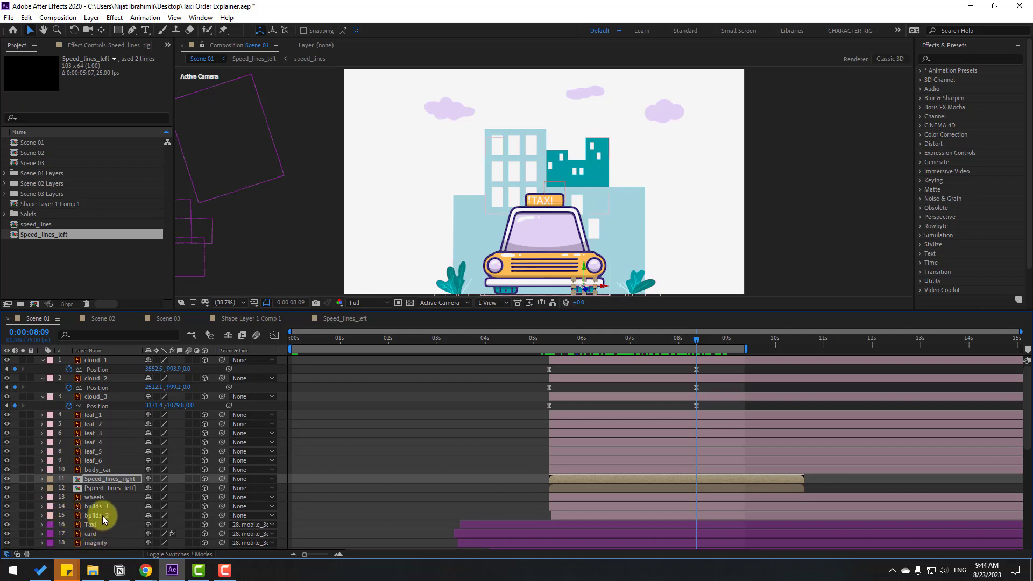
click(103, 516)
click(551, 337)
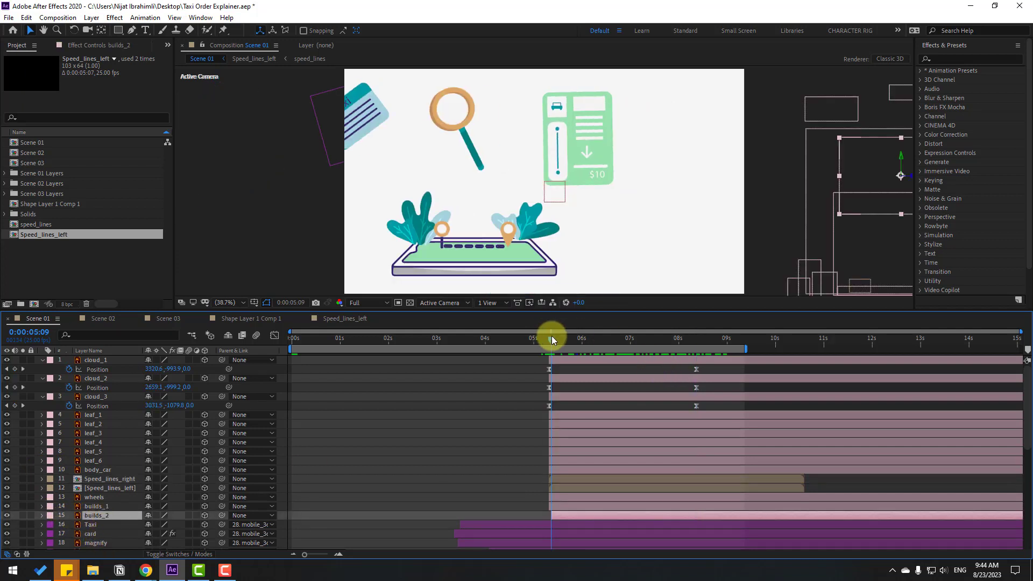
drag(551, 336, 576, 338)
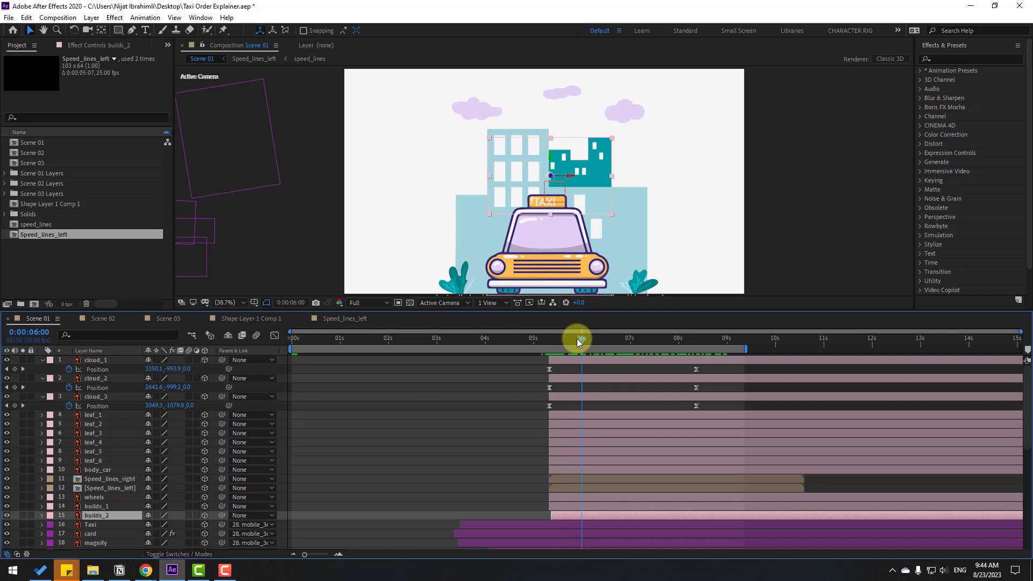
key(p)
click(68, 524)
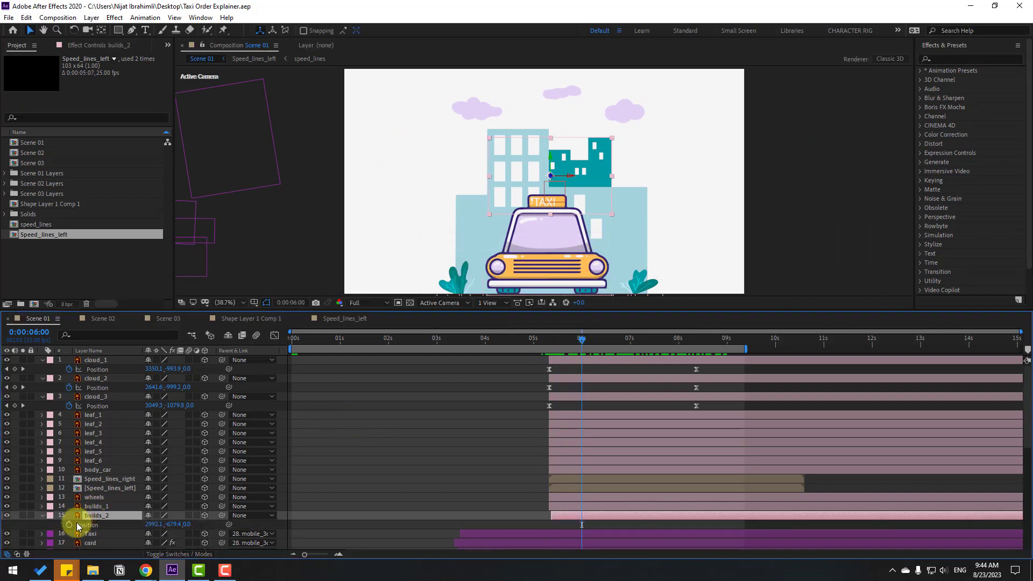
drag(615, 338, 697, 339)
drag(171, 524, 184, 524)
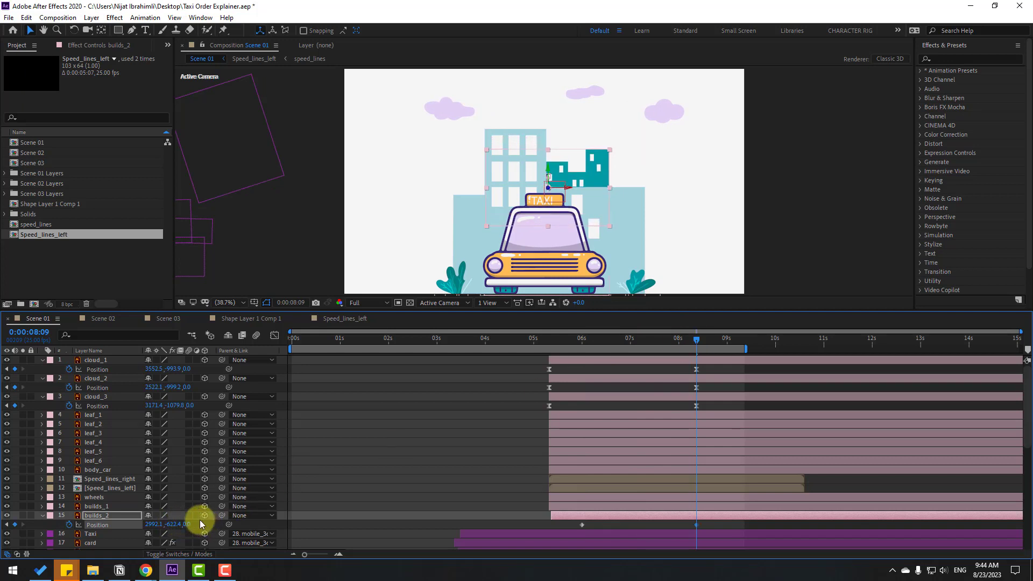
Review the builds_2 movement, collapse the layers' keyframed properties, and save the project.
drag(517, 335, 702, 342)
click(684, 526)
key(u)
key(ctrl+s)
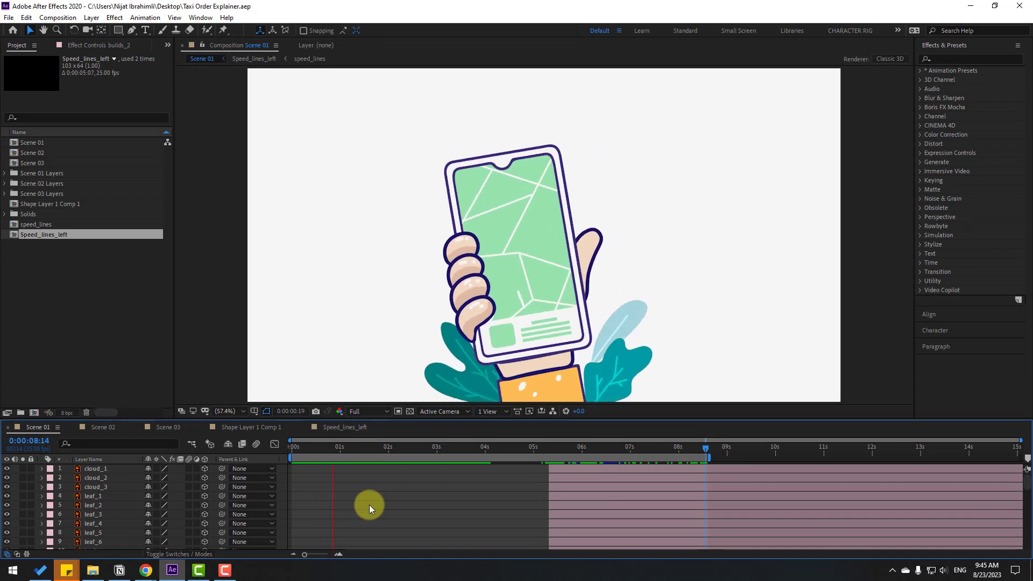